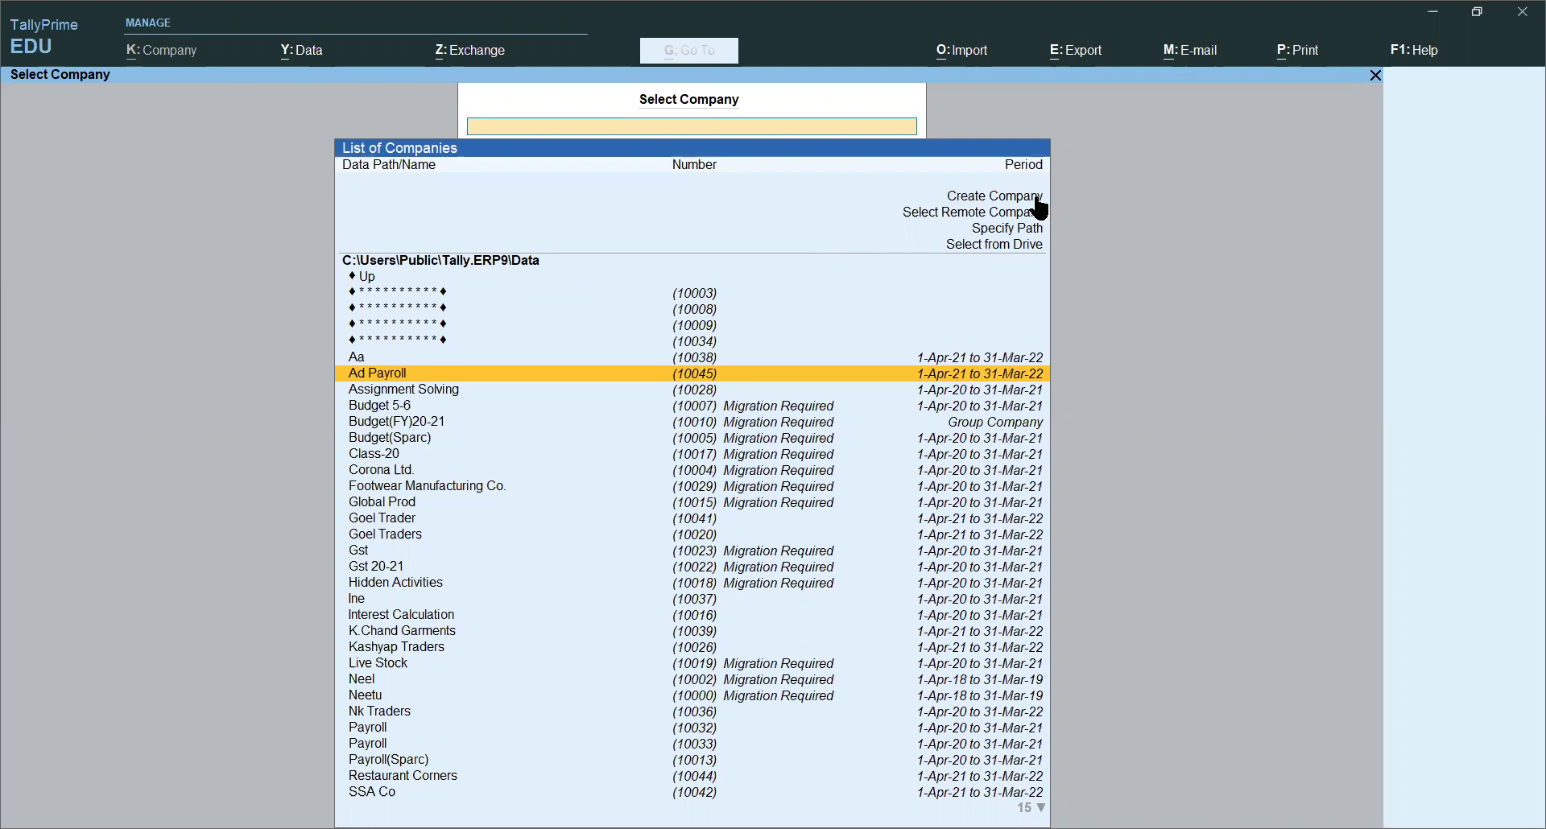
Step: Open a blank Company Creation form from the Select Company list
{"action": "left_click", "coordinate": [976, 202]}
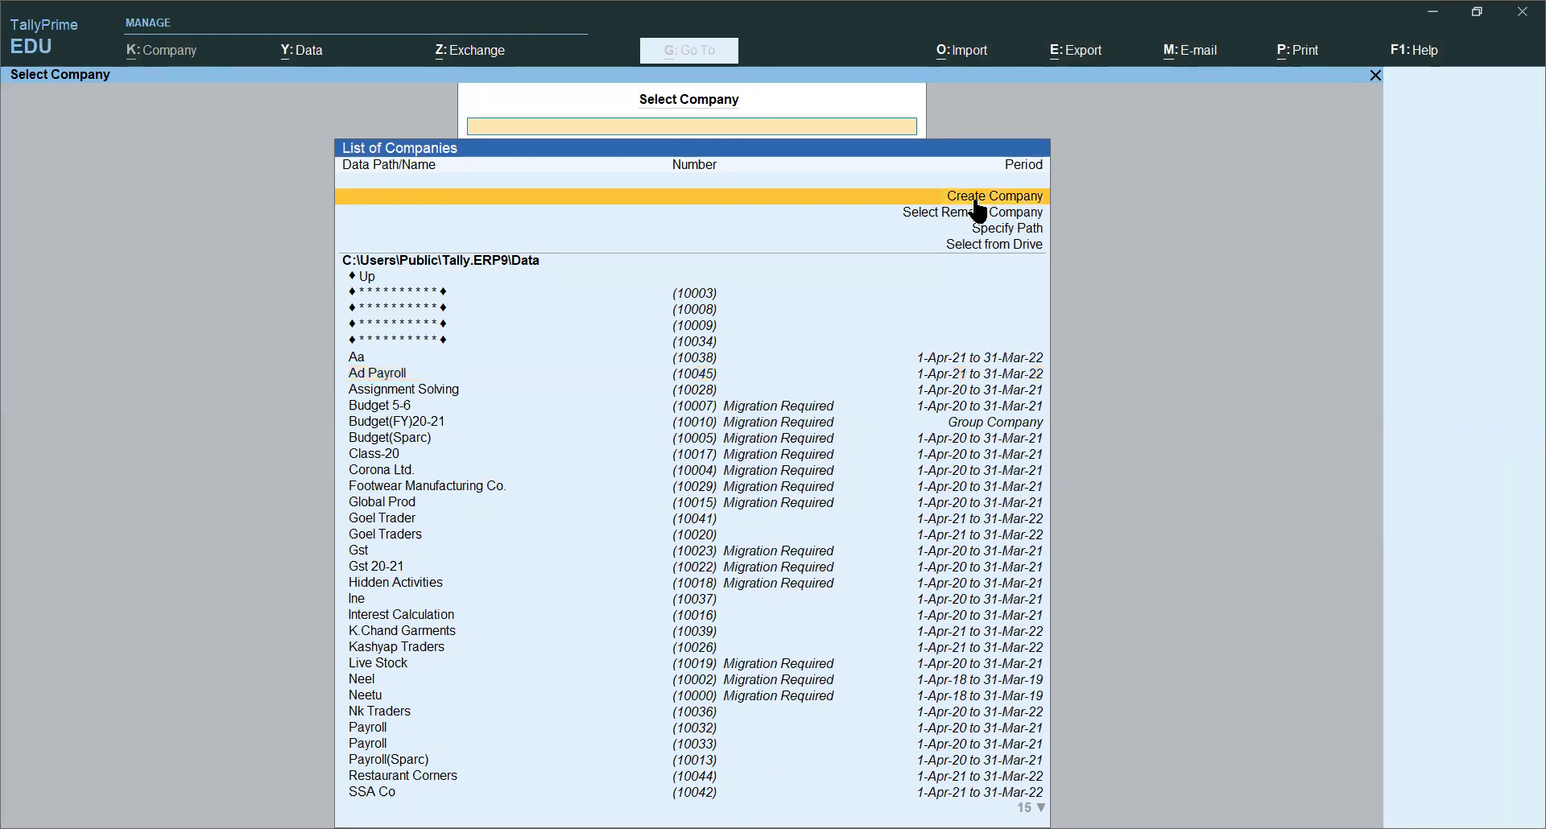
{"action": "left_click", "coordinate": [977, 202]}
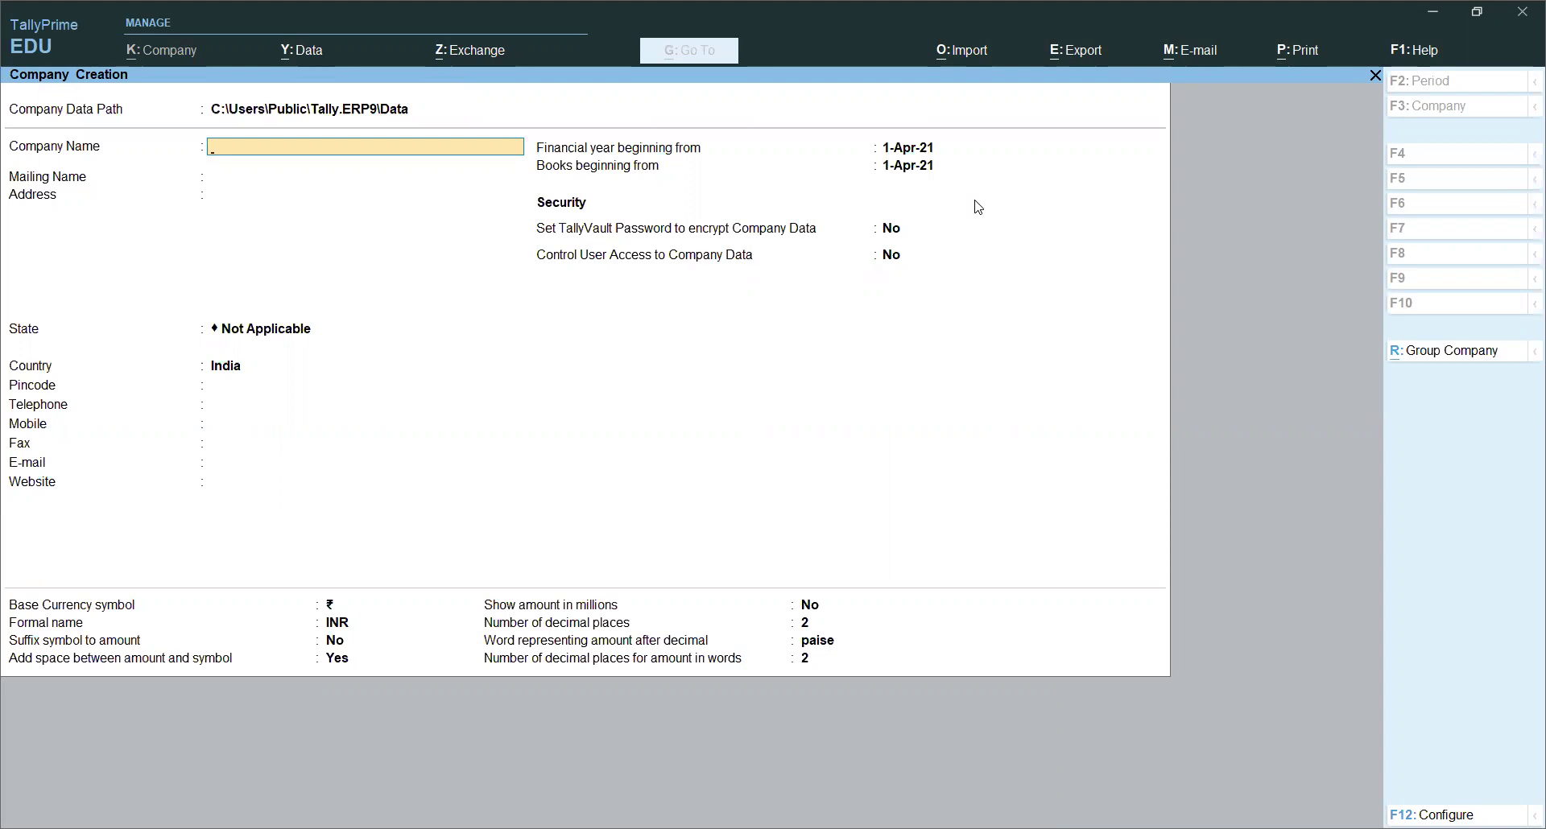
Step: Name the company 'Ssa Companys', choose Delhi as its state, and enter its pincode
{"action": "type", "text": "Sa"}
{"action": "key", "text": "BackSpace"}
{"action": "type", "text": "Ssa compa"}
{"action": "type", "text": "nys"}
{"action": "key", "text": "Return"}
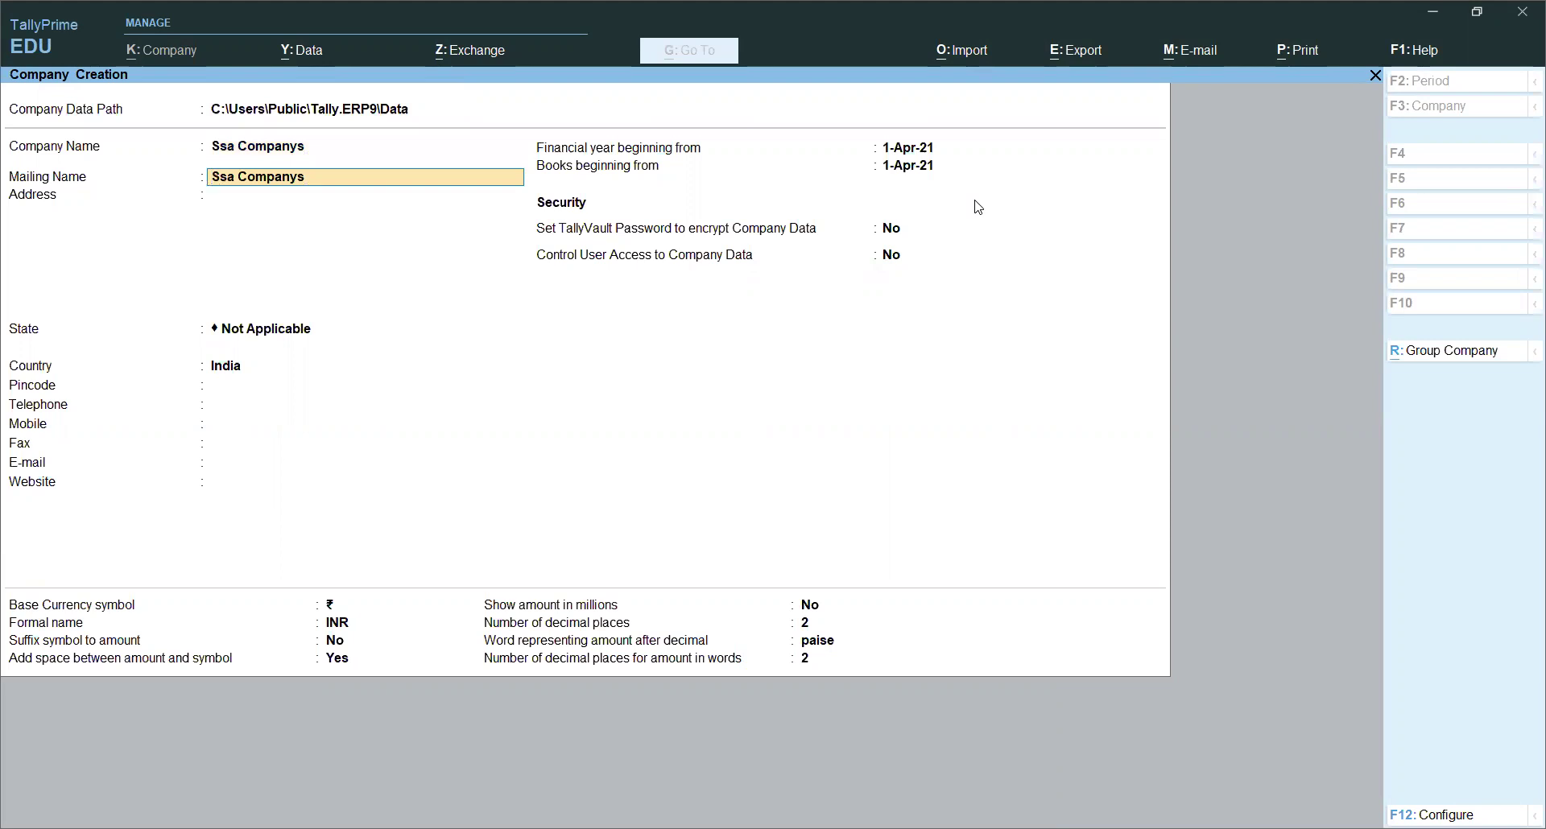
{"action": "key", "text": "Return"}
{"action": "key", "text": "Return"}
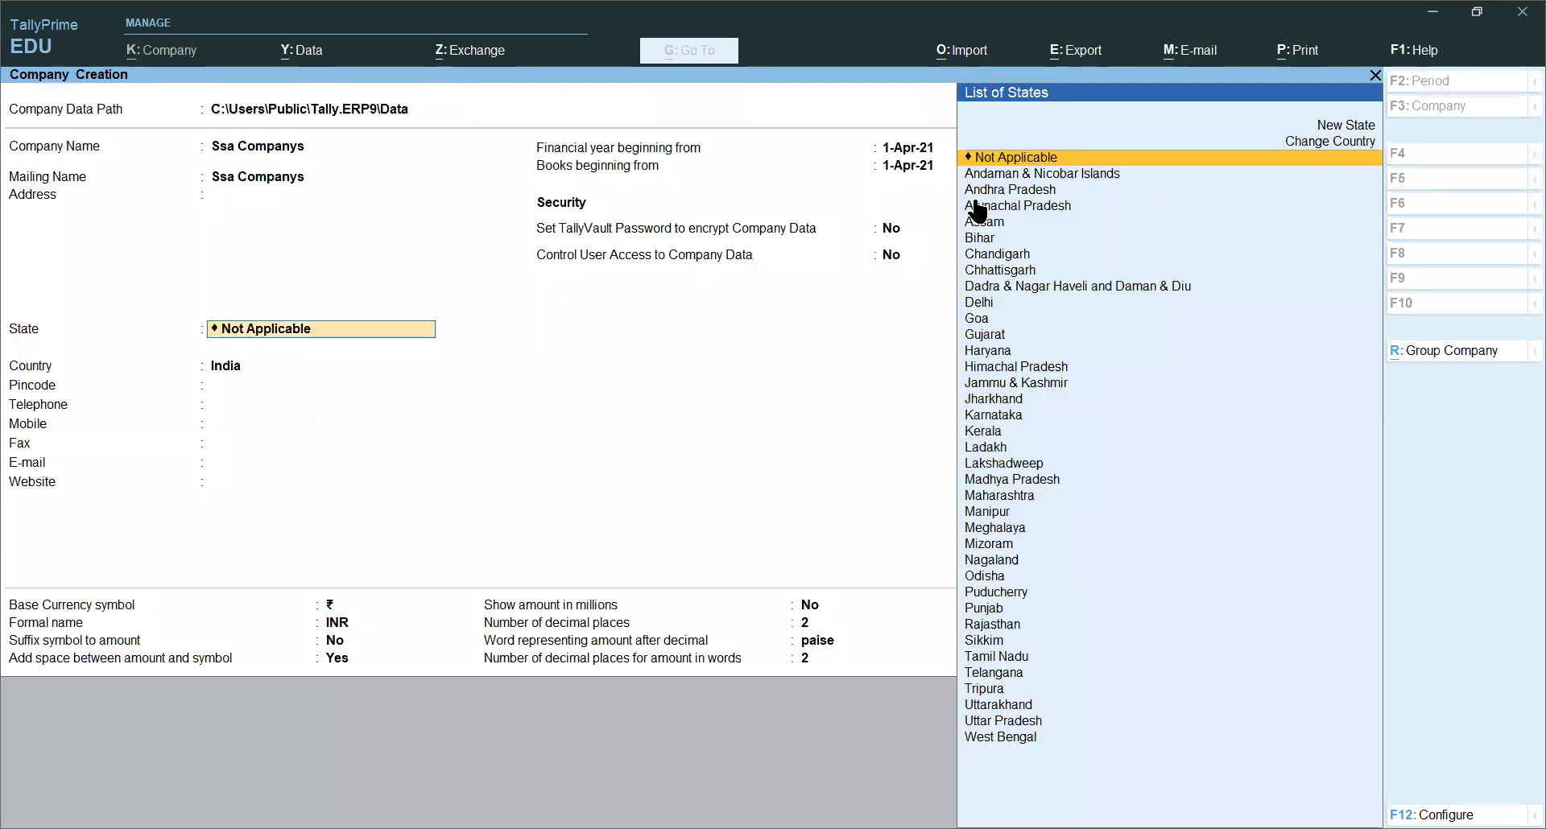
{"action": "type", "text": "De"}
{"action": "left_click", "coordinate": [979, 208]}
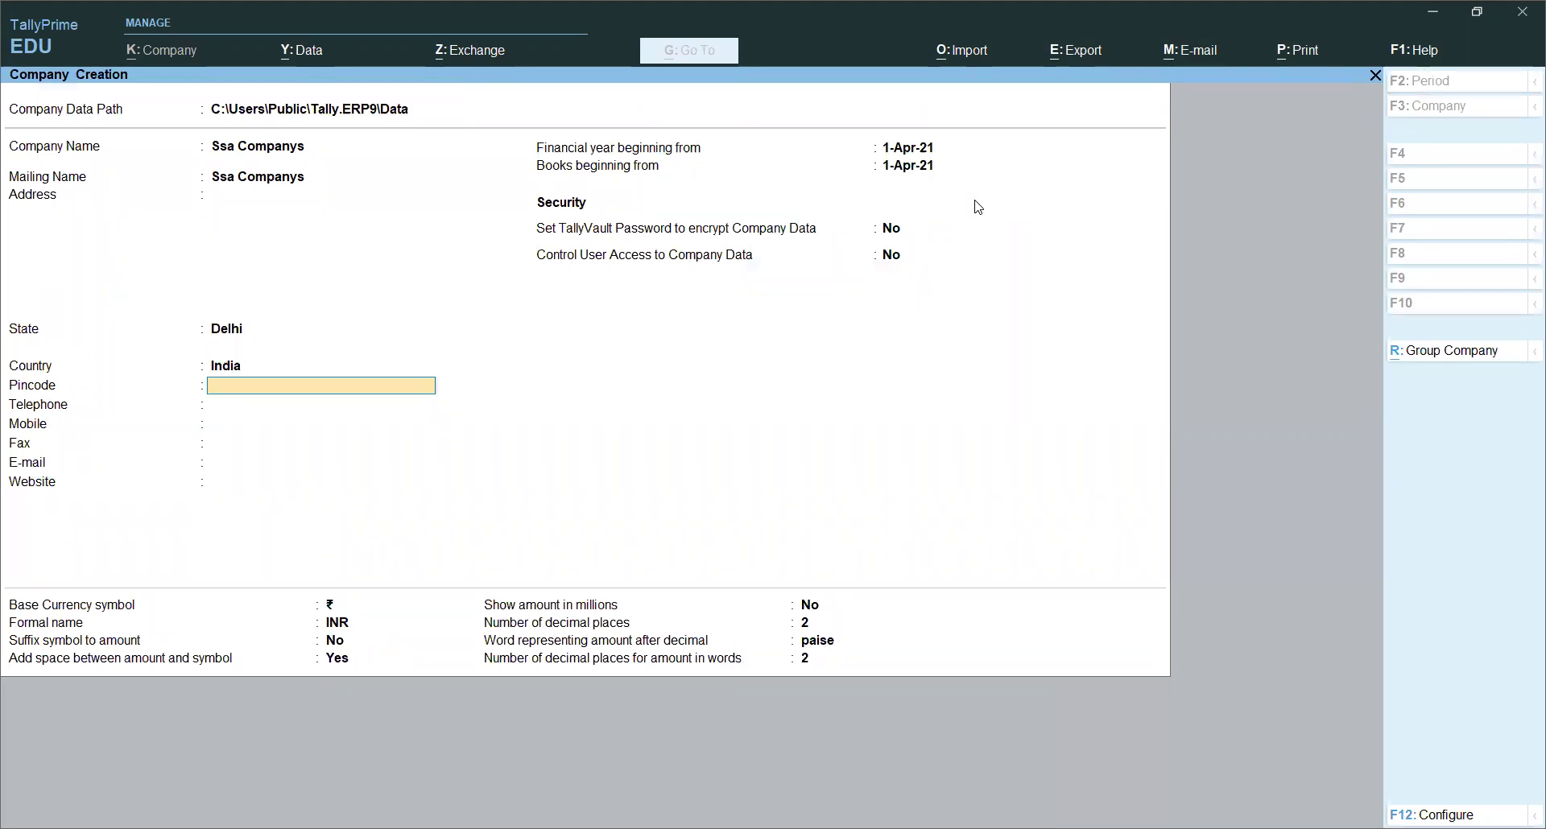
{"action": "type", "text": "110054"}
Step: Keep the financial year and books beginning 1-Apr-21, with TallyVault encryption off
{"action": "key", "text": "Return"}
{"action": "key", "text": "Return"}
{"action": "key", "text": "Return"}
{"action": "key", "text": "Return"}
{"action": "key", "text": "Return"}
{"action": "key", "text": "Return"}
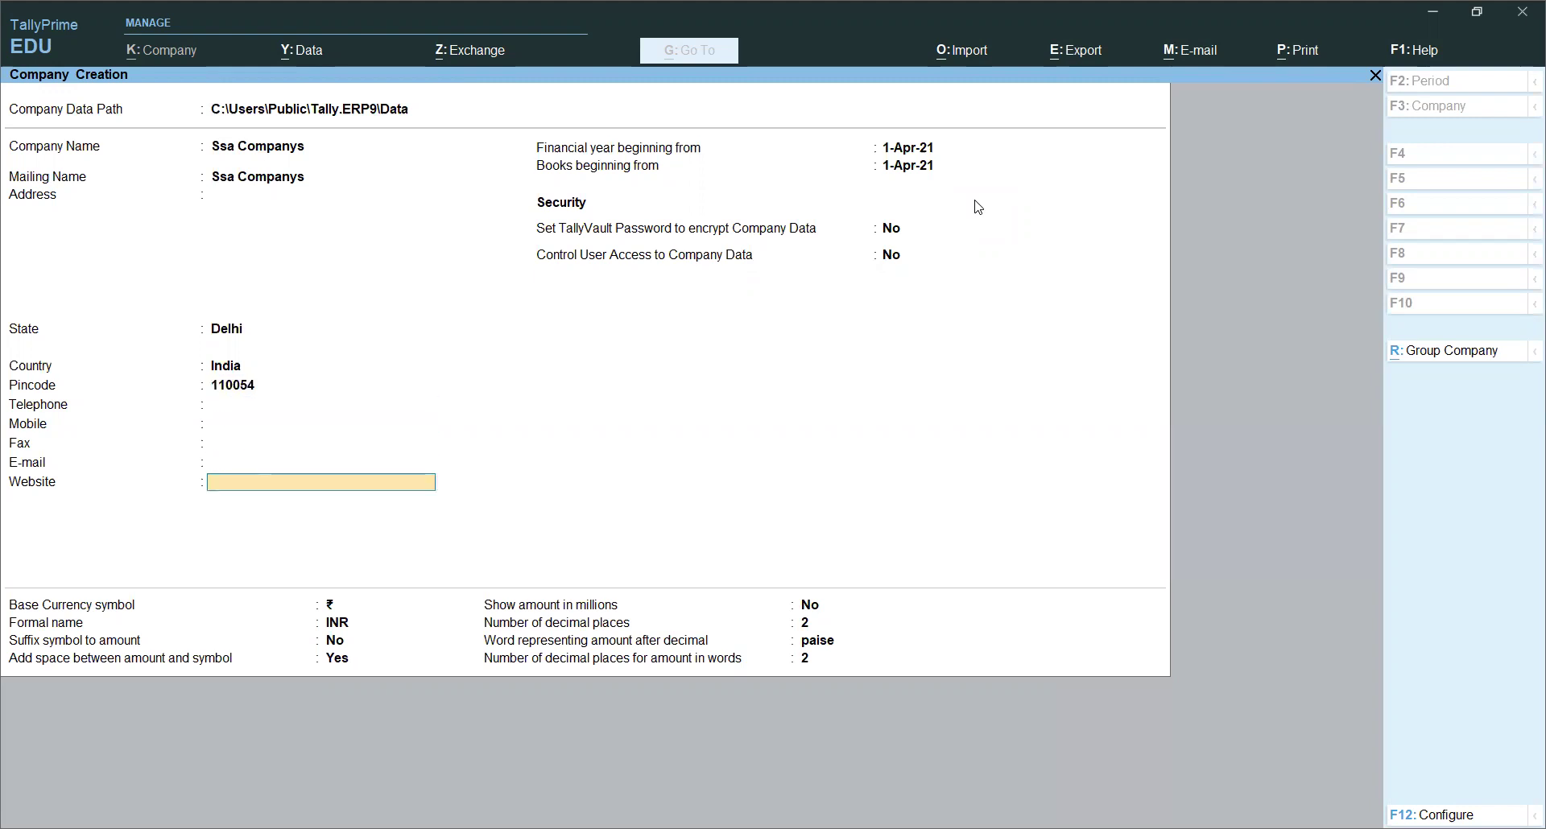
{"action": "key", "text": "Return"}
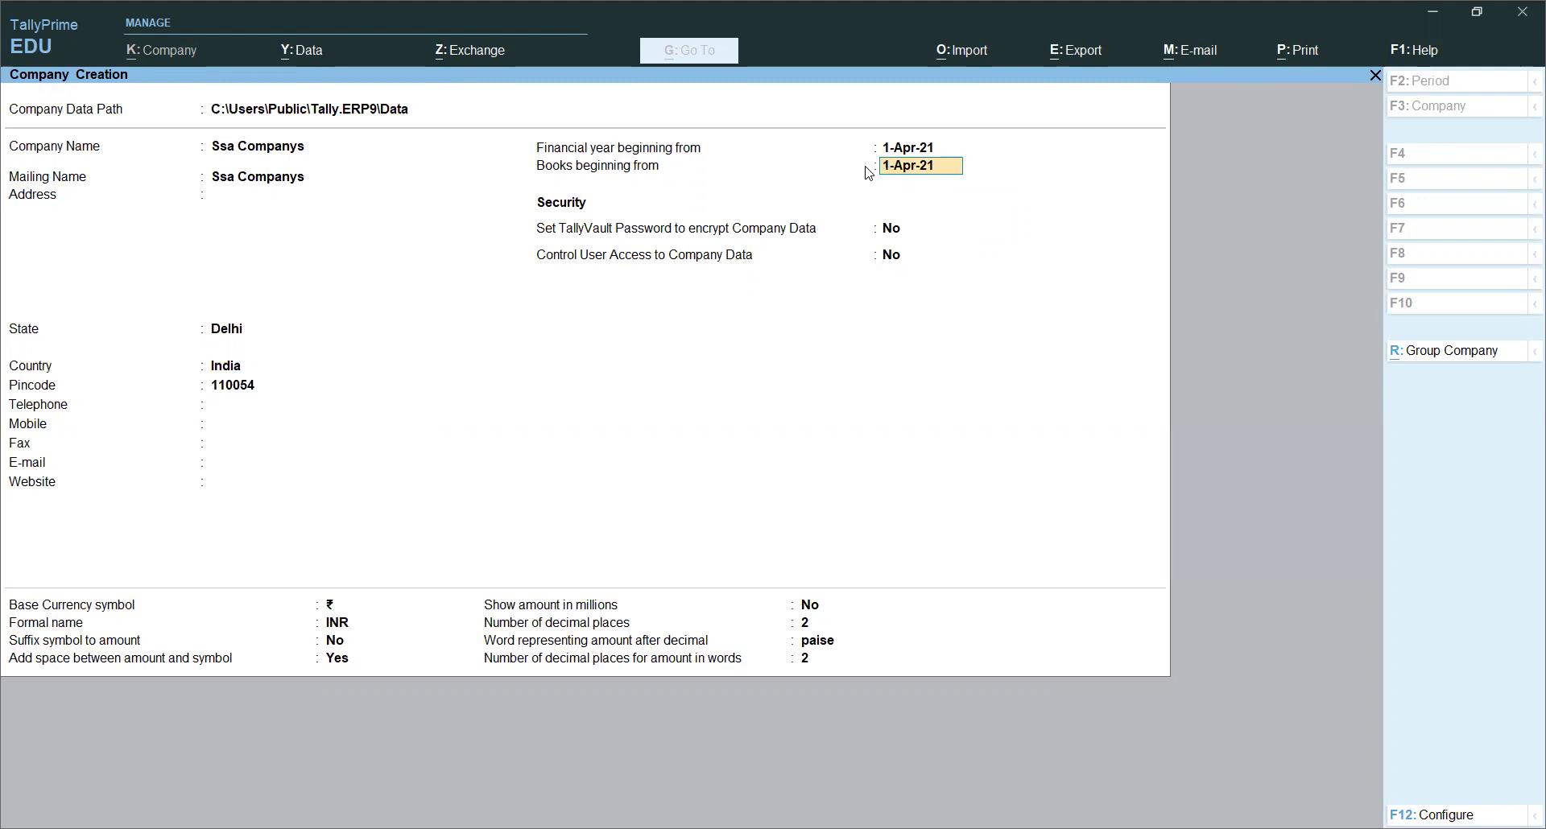
{"action": "key", "text": "Return"}
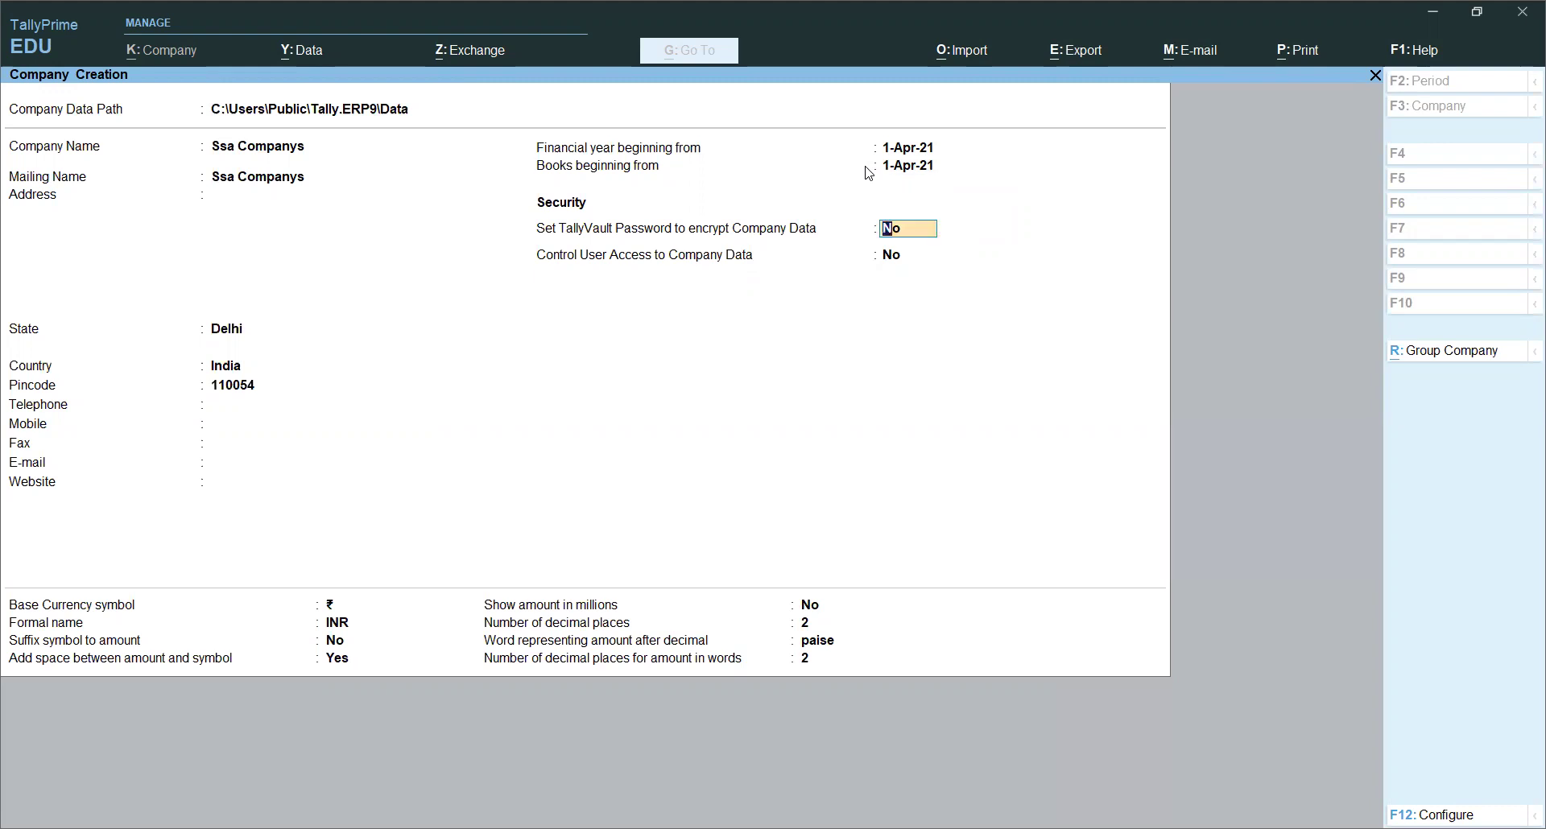
{"action": "key", "text": "Return"}
{"action": "key", "text": "Return"}
{"action": "key", "text": "Return"}
{"action": "key", "text": "Return"}
{"action": "key", "text": "Return"}
{"action": "key", "text": "Return"}
{"action": "key", "text": "Return"}
{"action": "key", "text": "Return"}
{"action": "key", "text": "Return"}
{"action": "key", "text": "Return"}
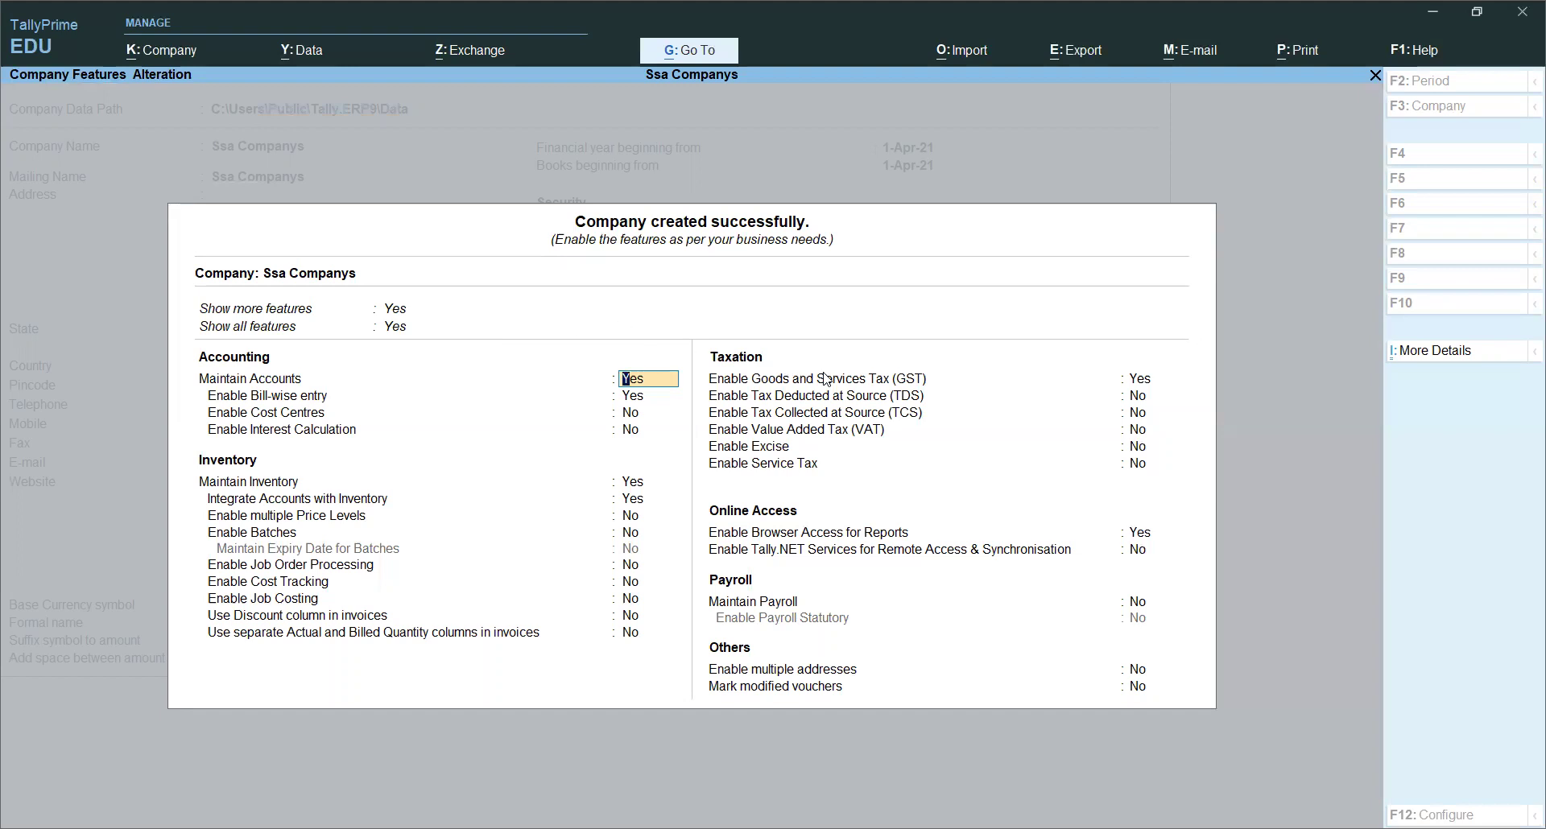
Step: Keep Enable Goods and Services Tax (GST) at Yes and bring up its GST Details for Delhi
{"action": "left_click", "coordinate": [881, 384]}
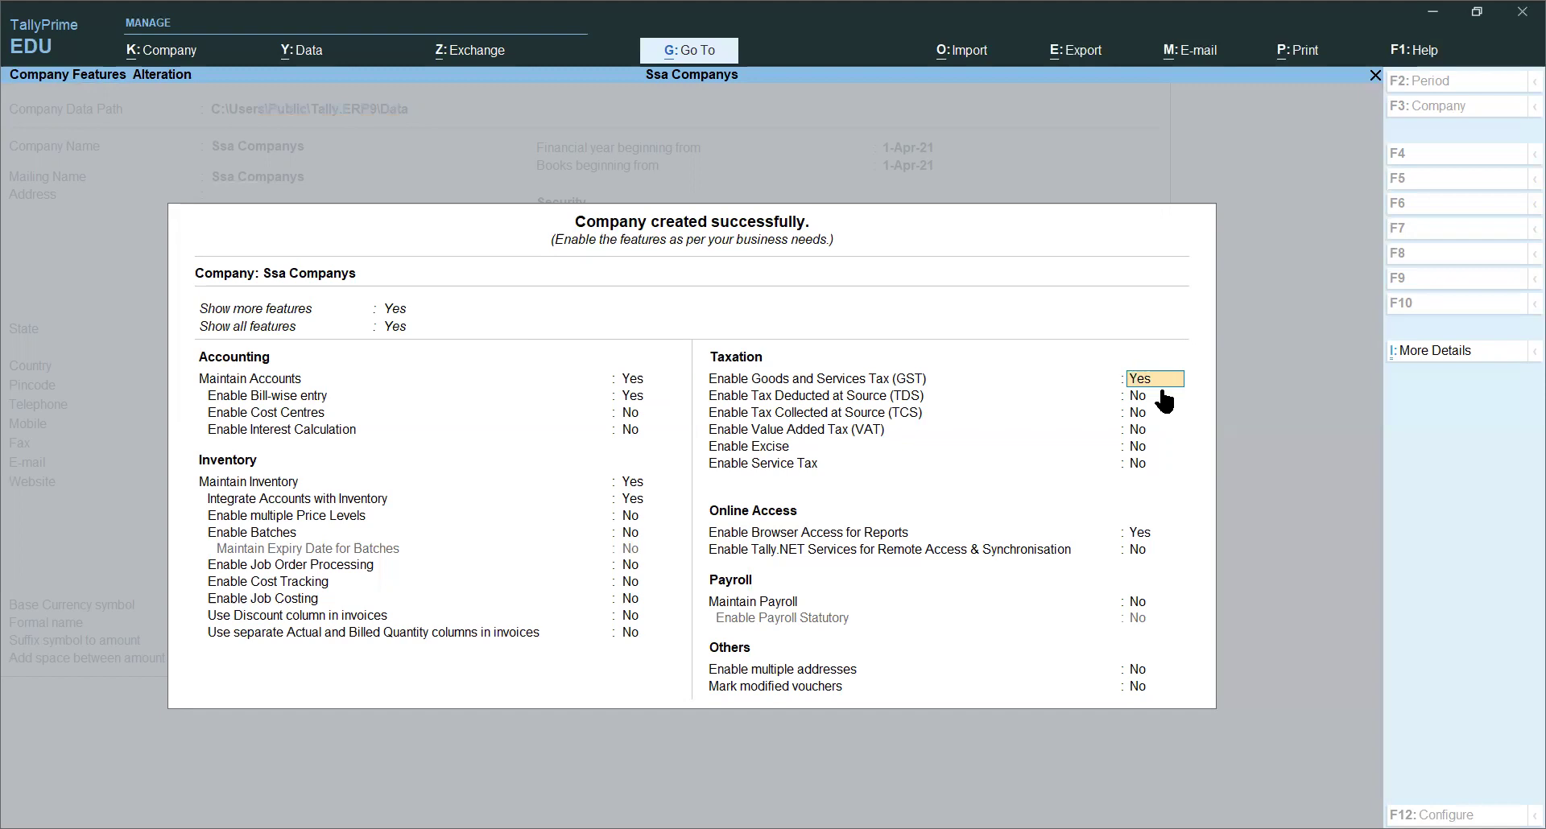
{"action": "key", "text": "Return"}
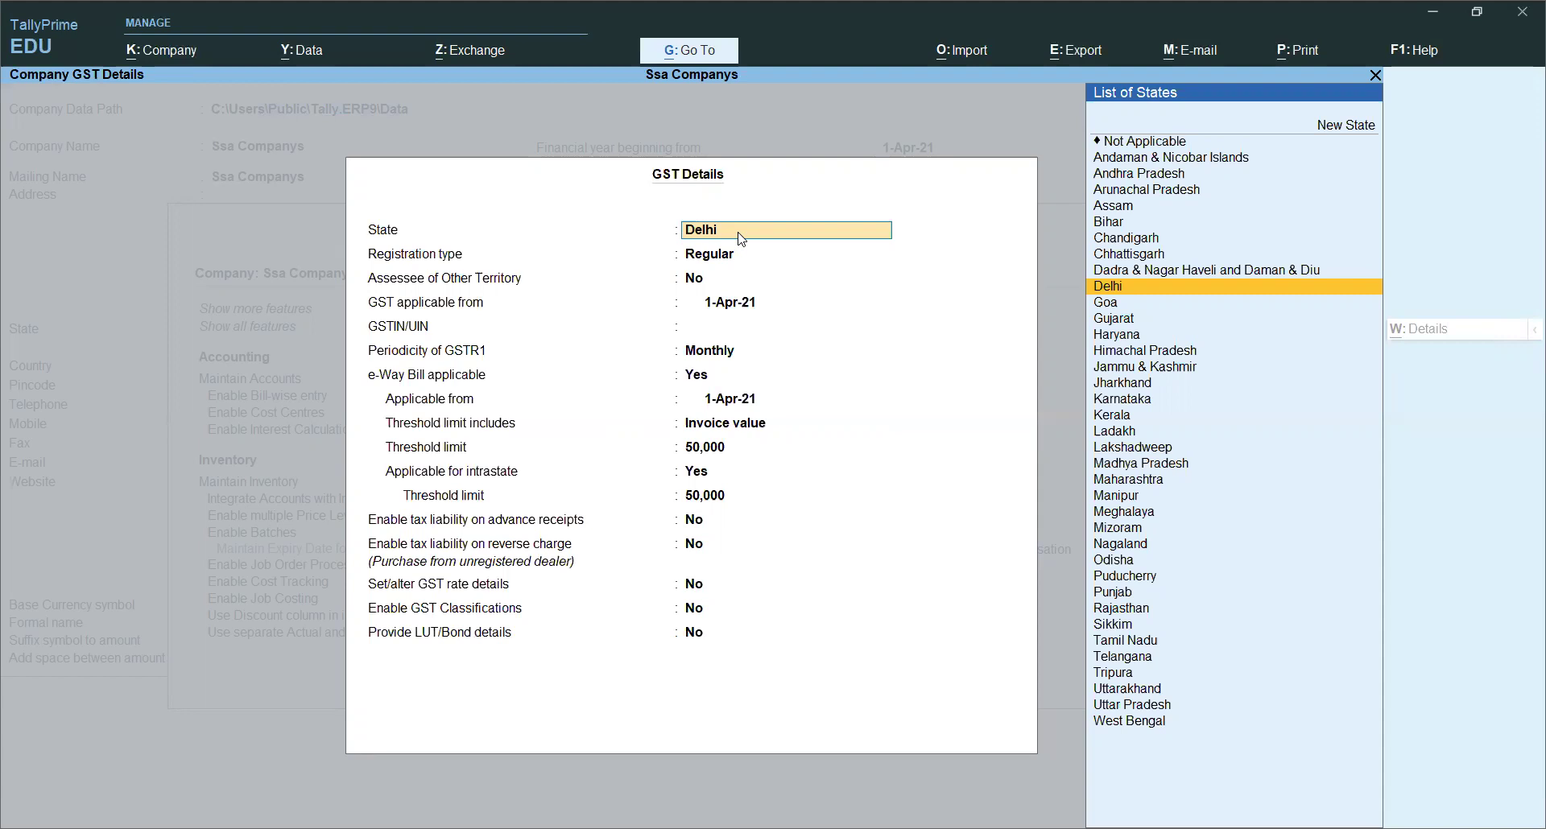
Step: Confirm state Delhi, choose Regular registration, and keep Assessee of Other Territory as No
{"action": "key", "text": "Return"}
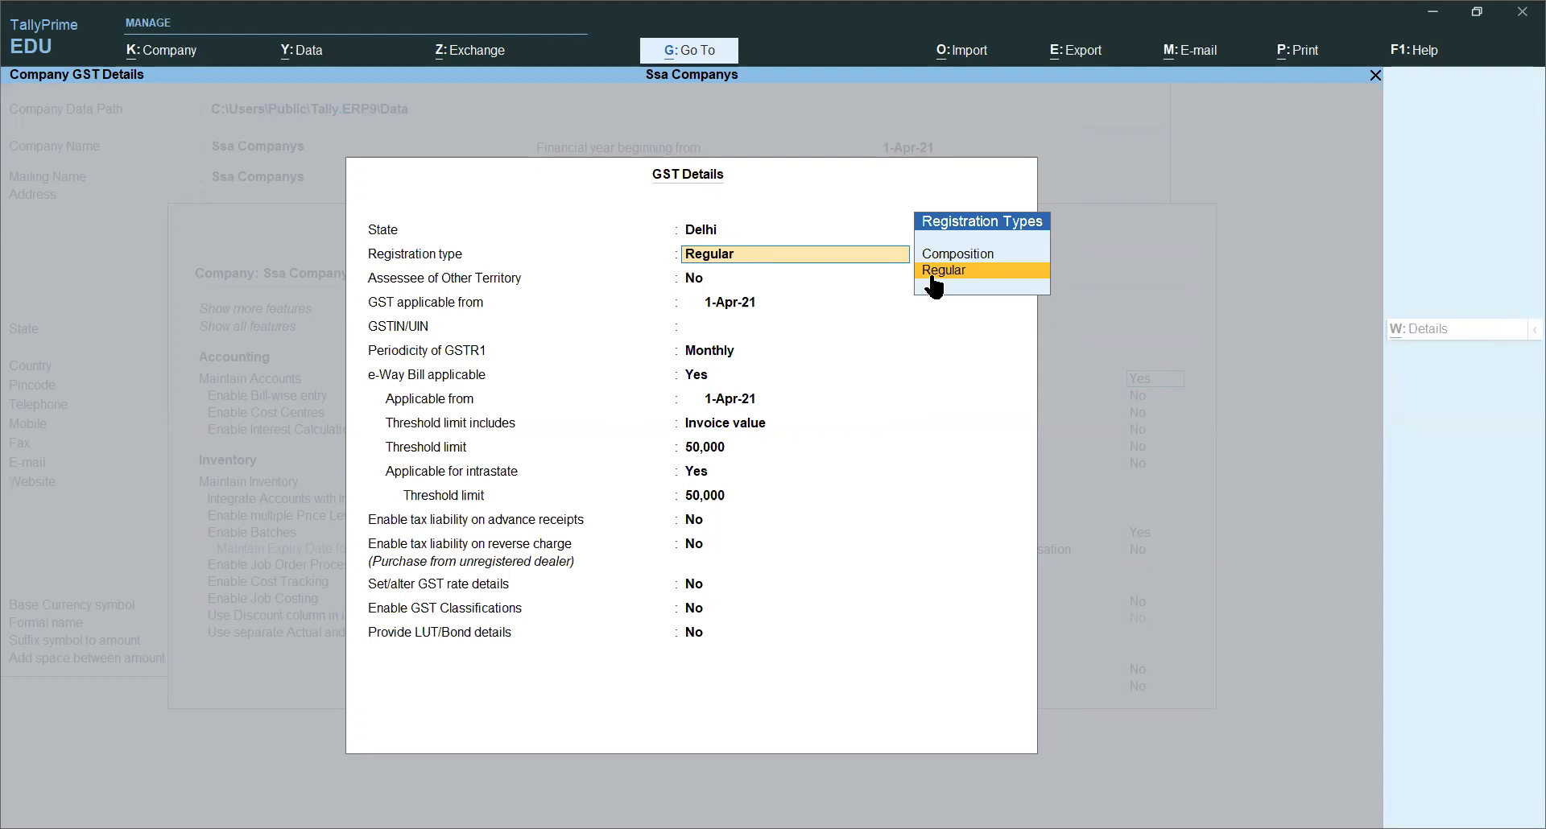
{"action": "key", "text": "Up"}
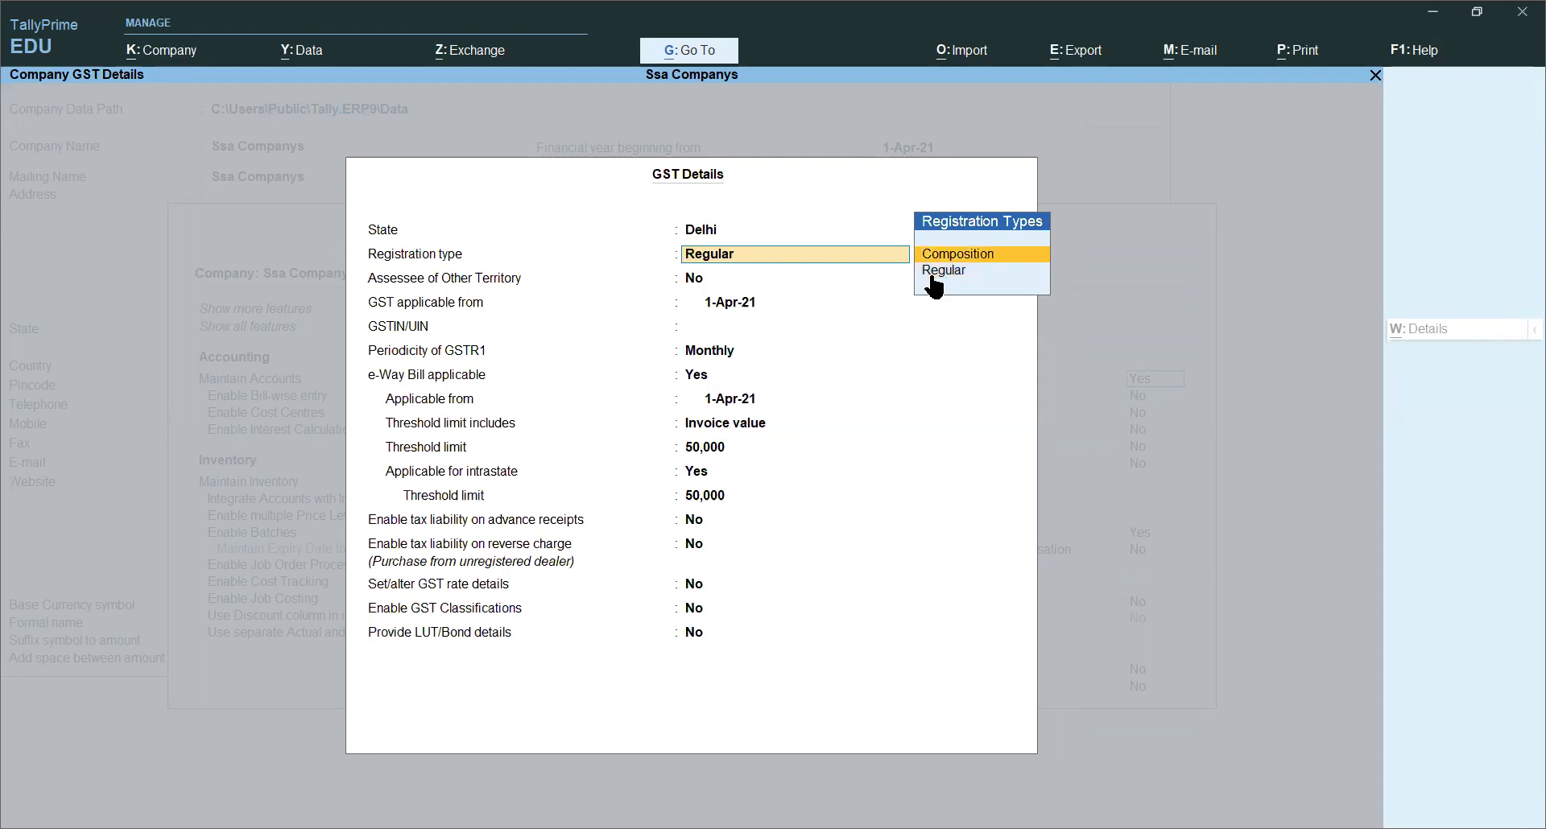
{"action": "key", "text": "Down"}
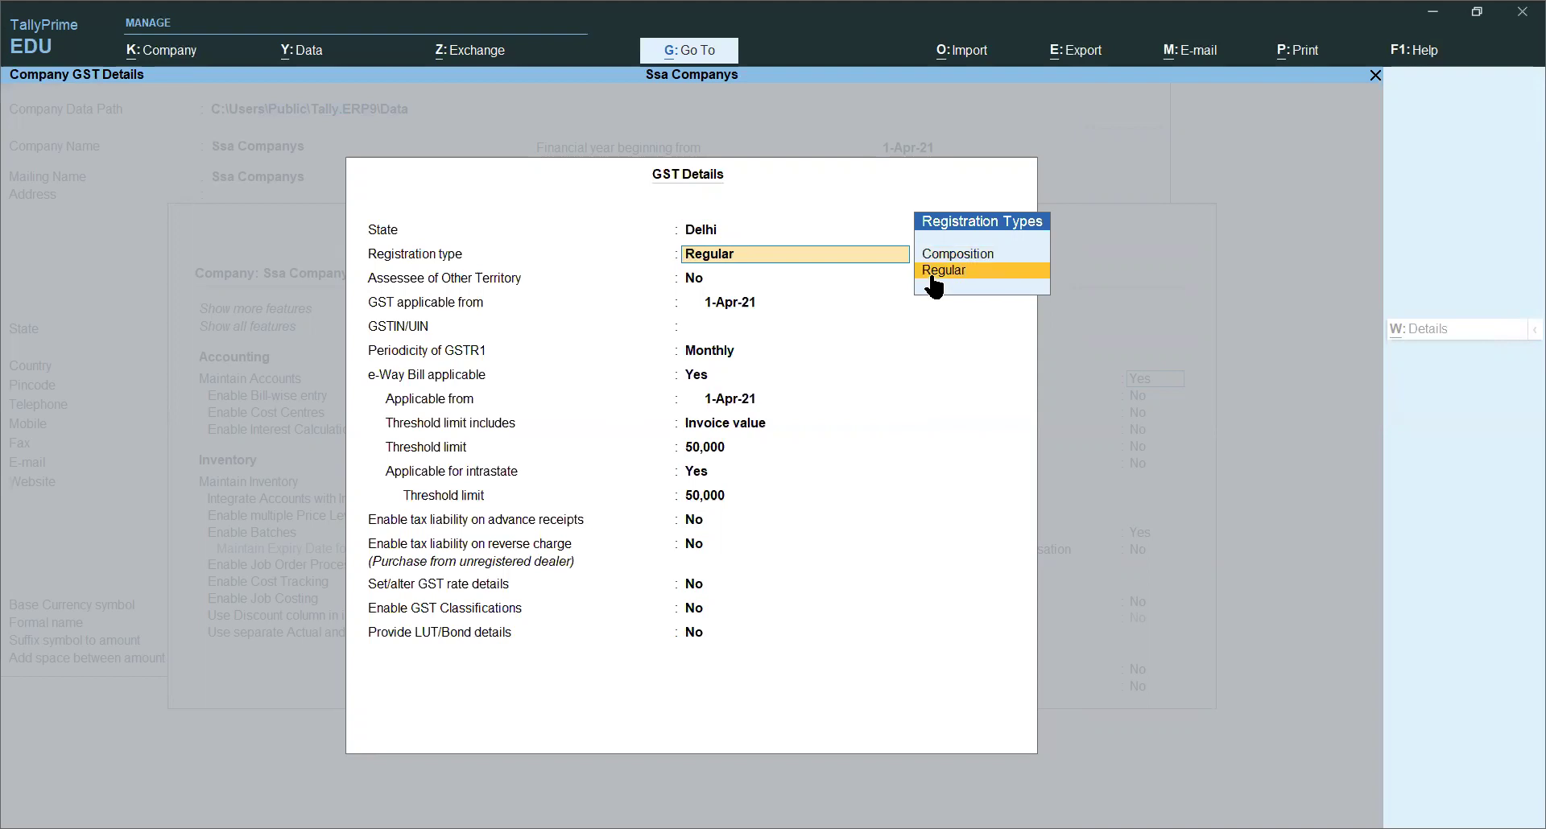
{"action": "key", "text": "Return"}
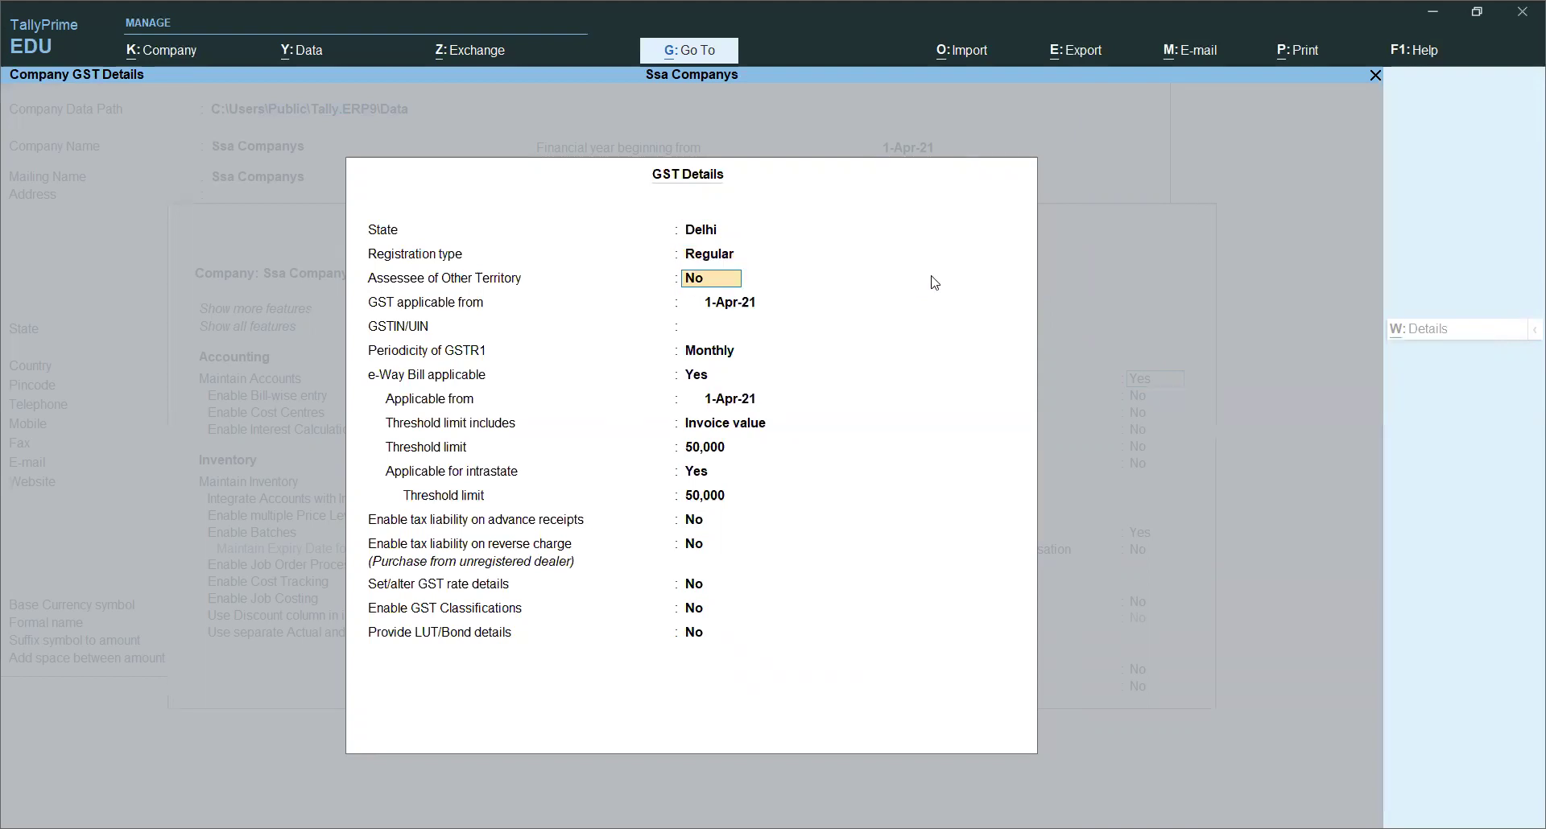
{"action": "key", "text": "Return"}
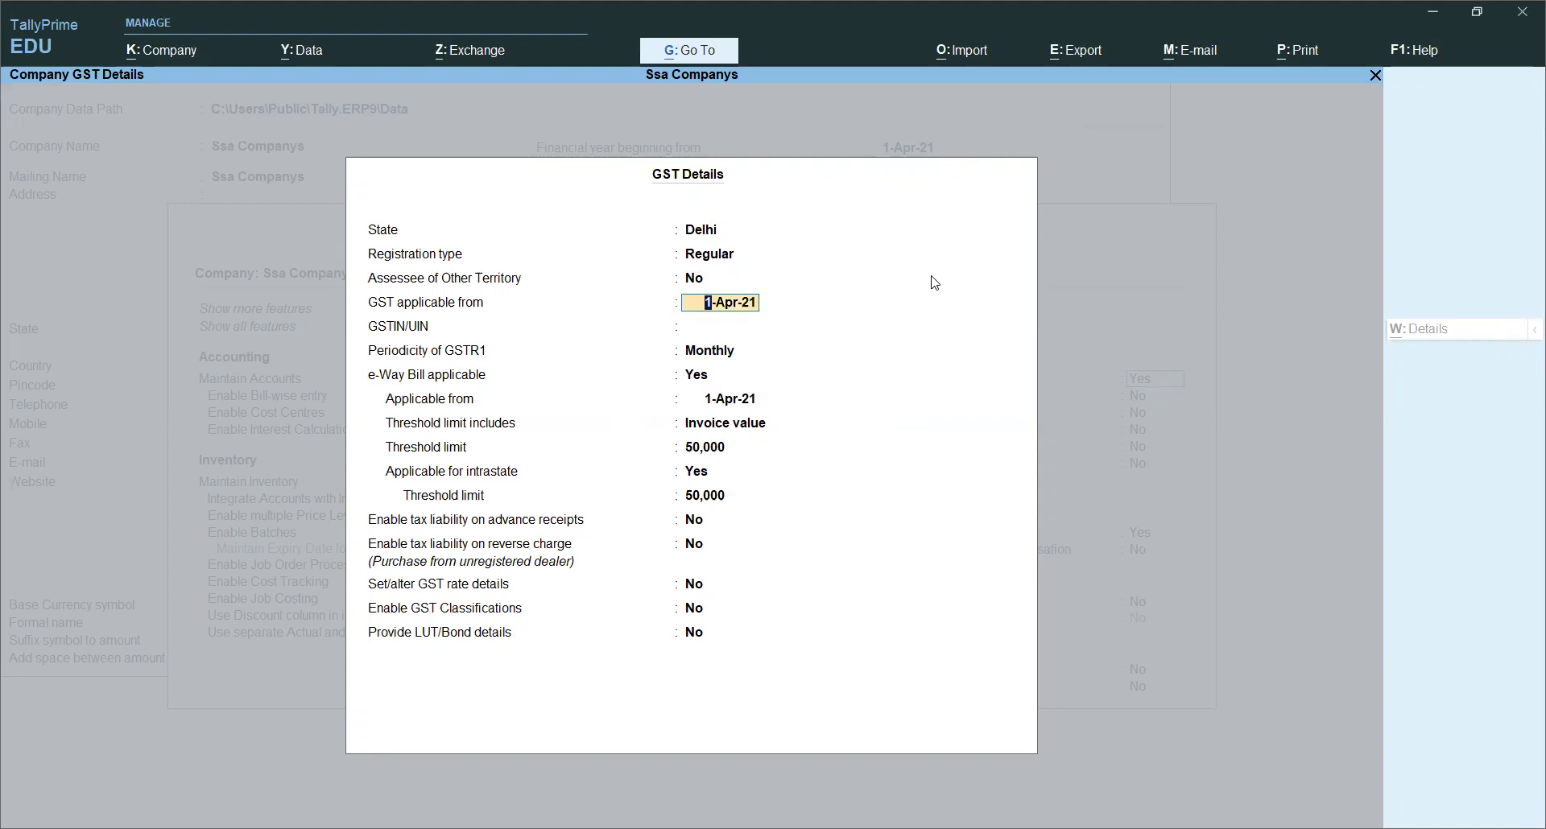
{"action": "left_click", "coordinate": [754, 324]}
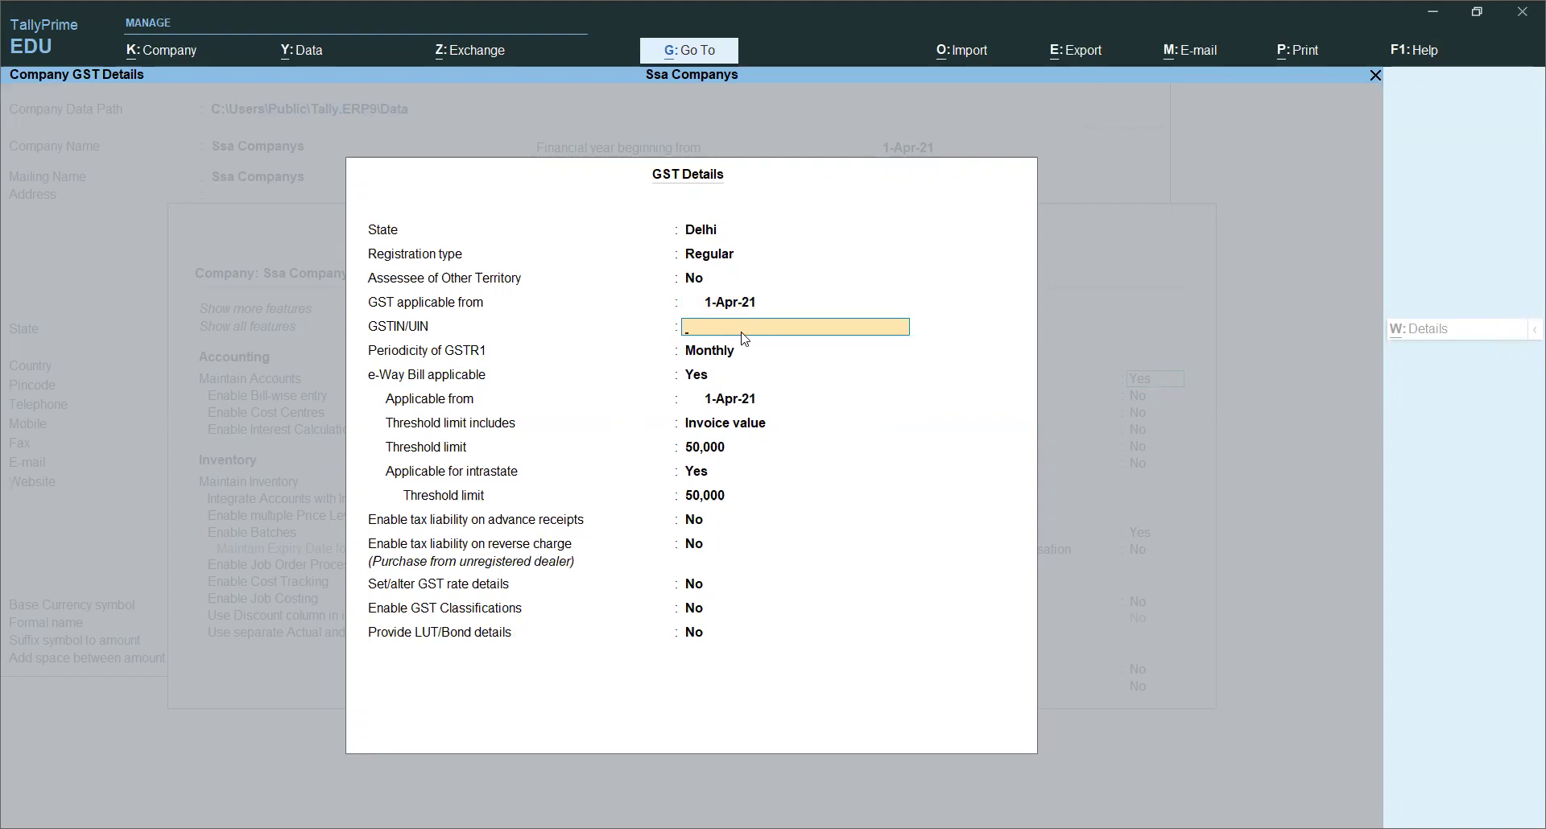
Step: Enter the company's GSTIN/UIN and dismiss the verification warning
{"action": "key", "text": "BackSpace"}
{"action": "key", "text": "BackSpace"}
{"action": "key", "text": "Return"}
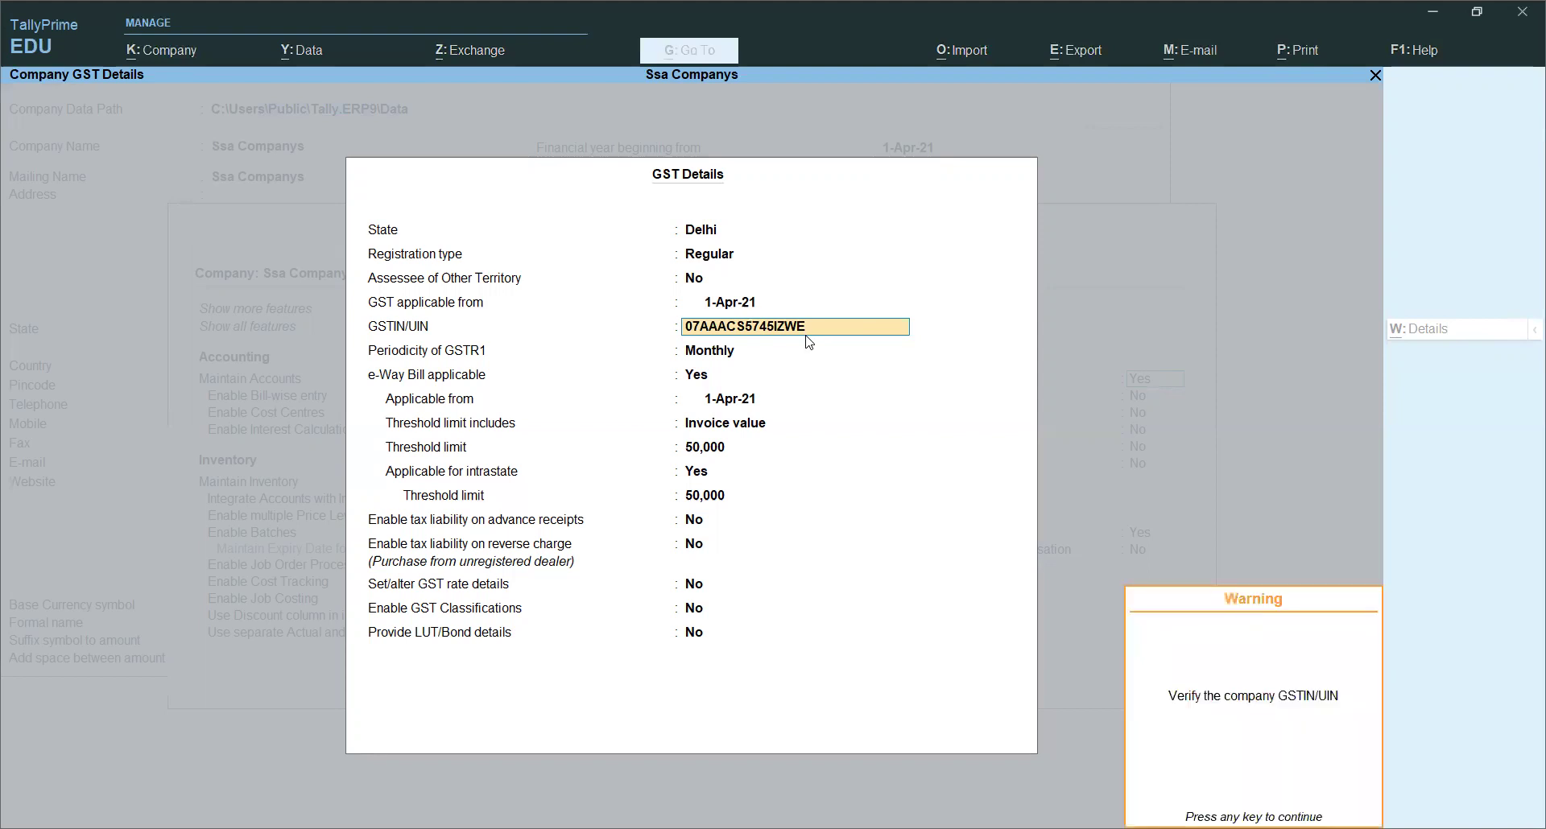
{"action": "key", "text": "Return"}
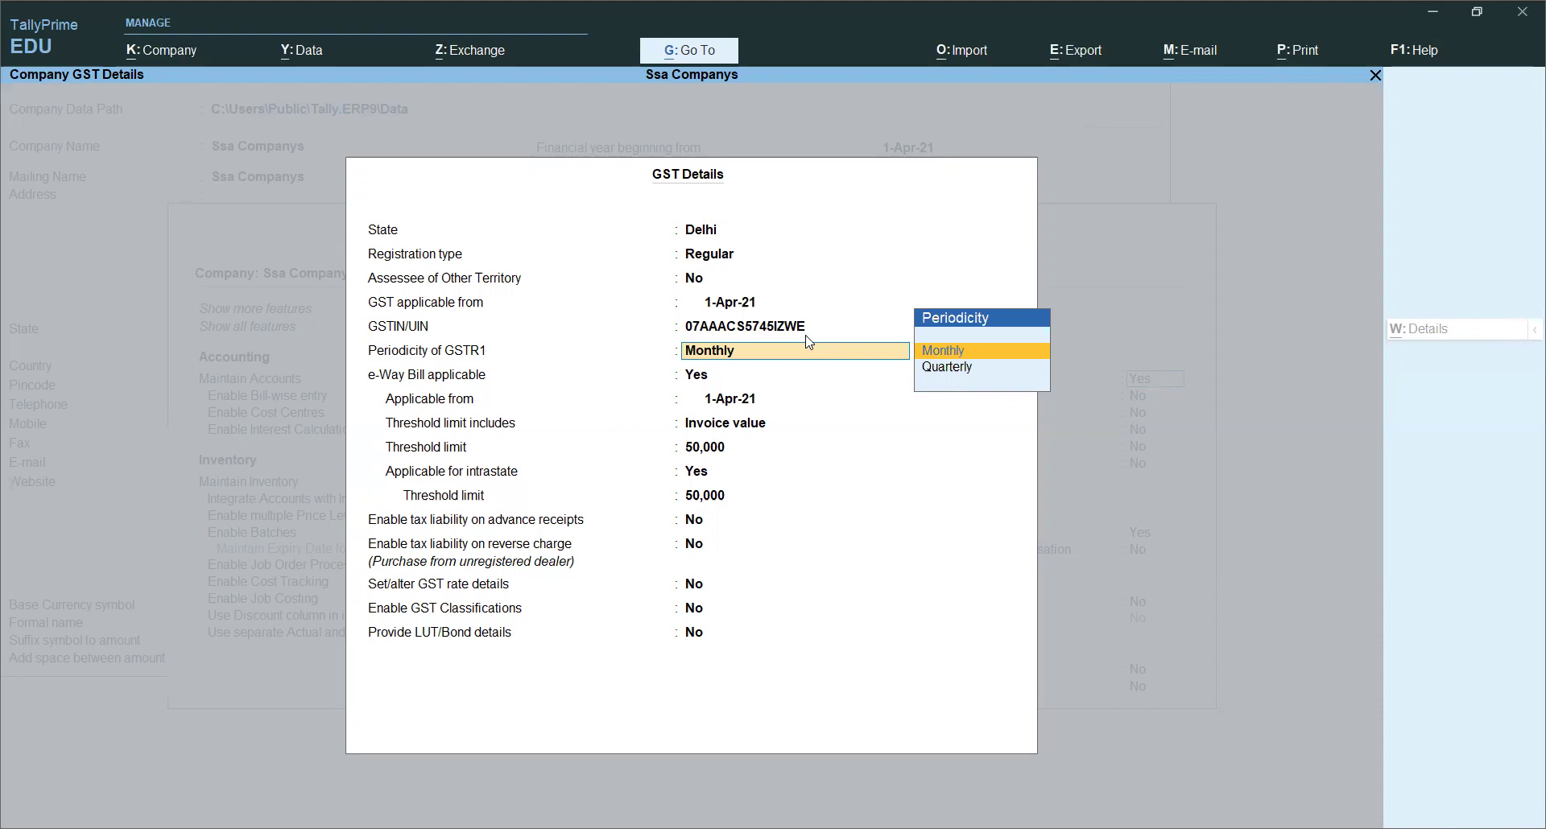
Step: Keep Monthly GSTR1 and e-Way Bill applicable on invoice value with a 50,000 threshold
{"action": "key", "text": "Return"}
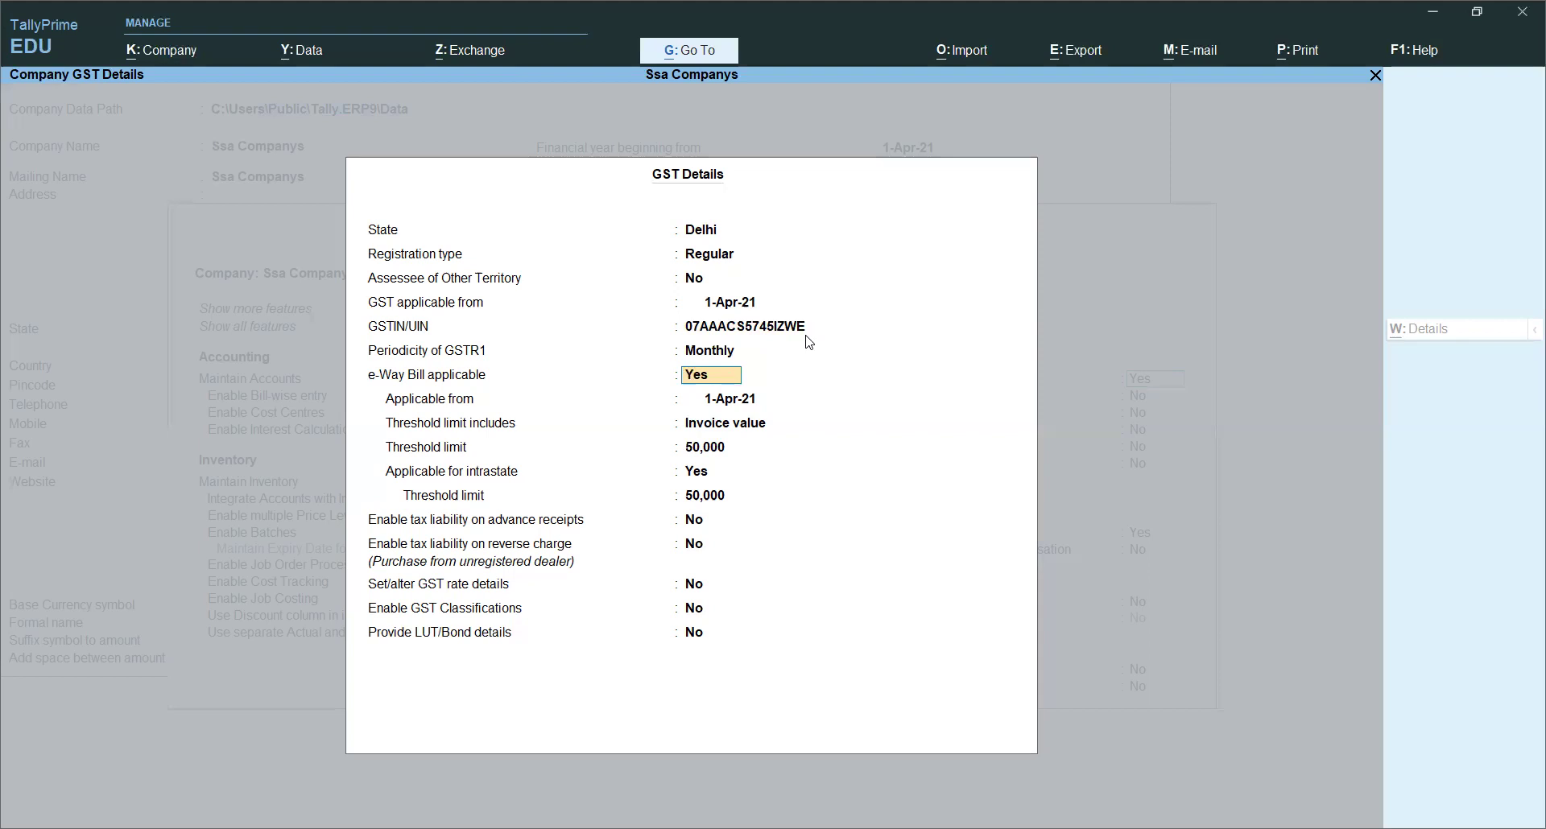
{"action": "key", "text": "Return"}
{"action": "key", "text": "Return"}
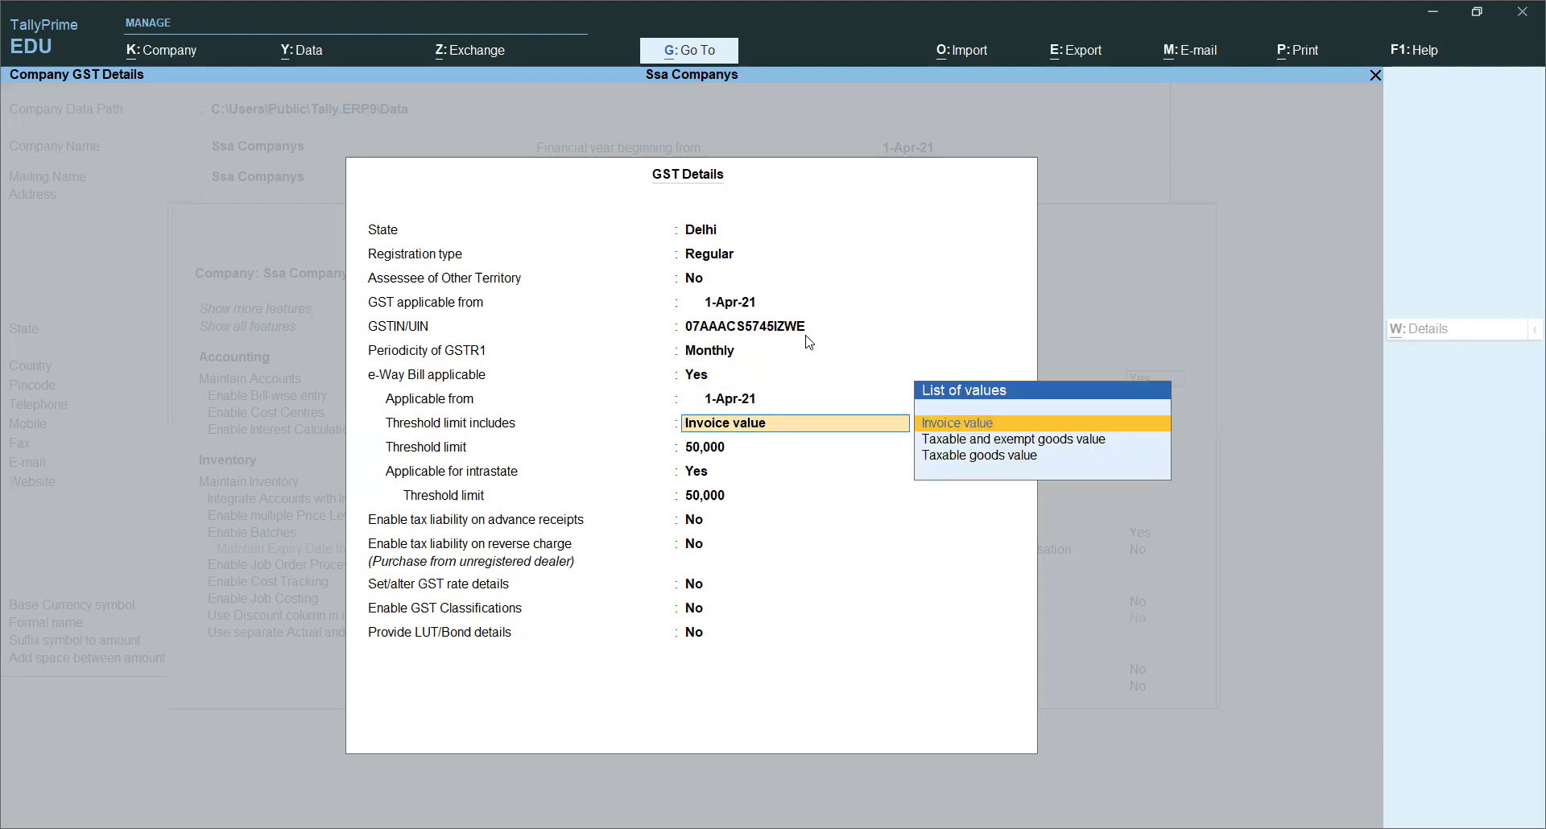
{"action": "key", "text": "Return"}
{"action": "key", "text": "Return"}
{"action": "key", "text": "Return"}
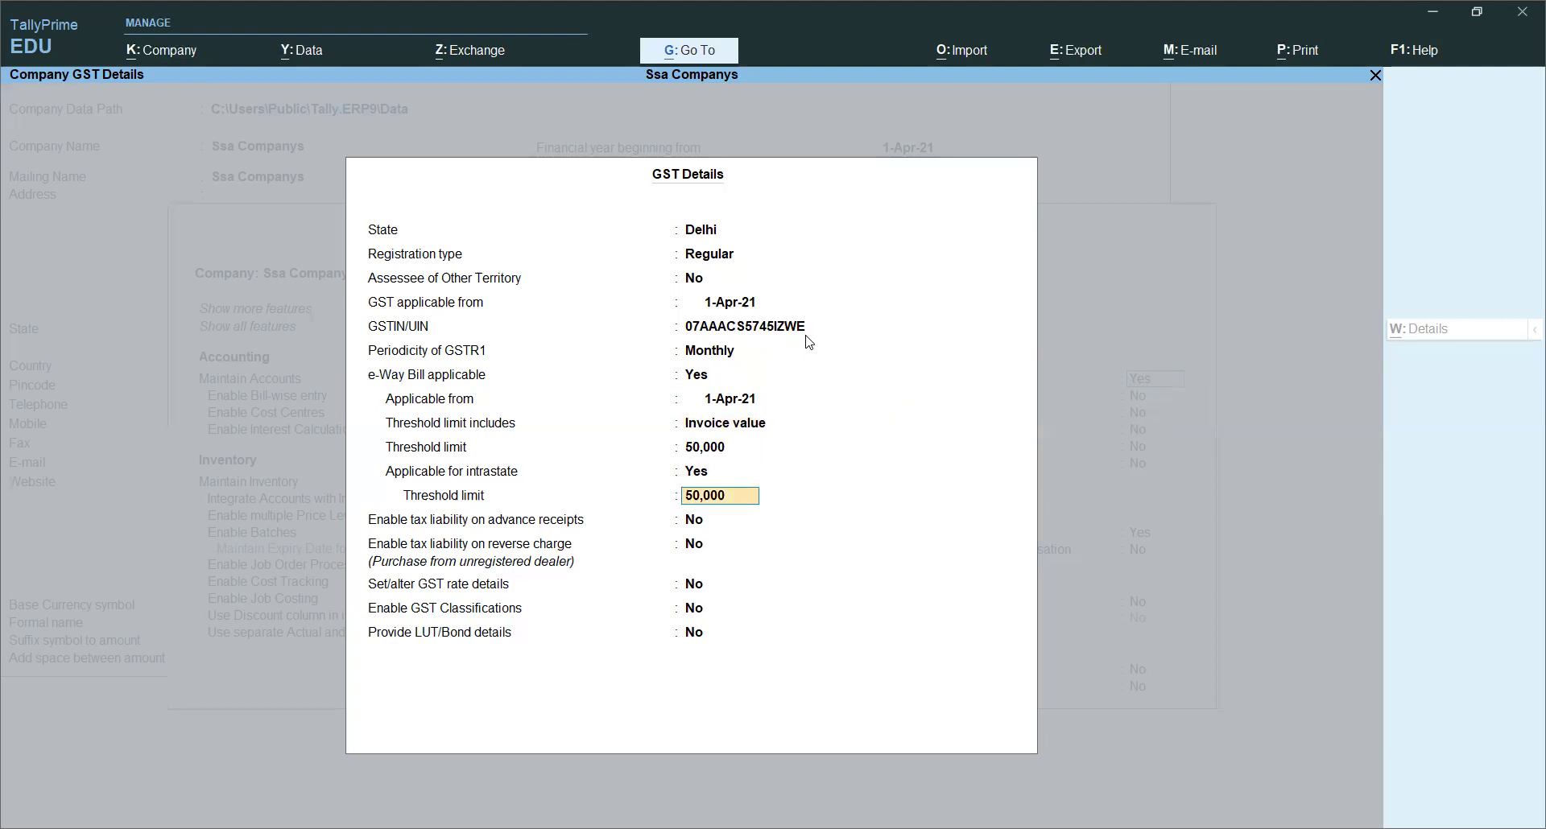
{"action": "key", "text": "Up"}
{"action": "key", "text": "Up"}
{"action": "key", "text": "Up"}
{"action": "key", "text": "Up"}
{"action": "key", "text": "Up"}
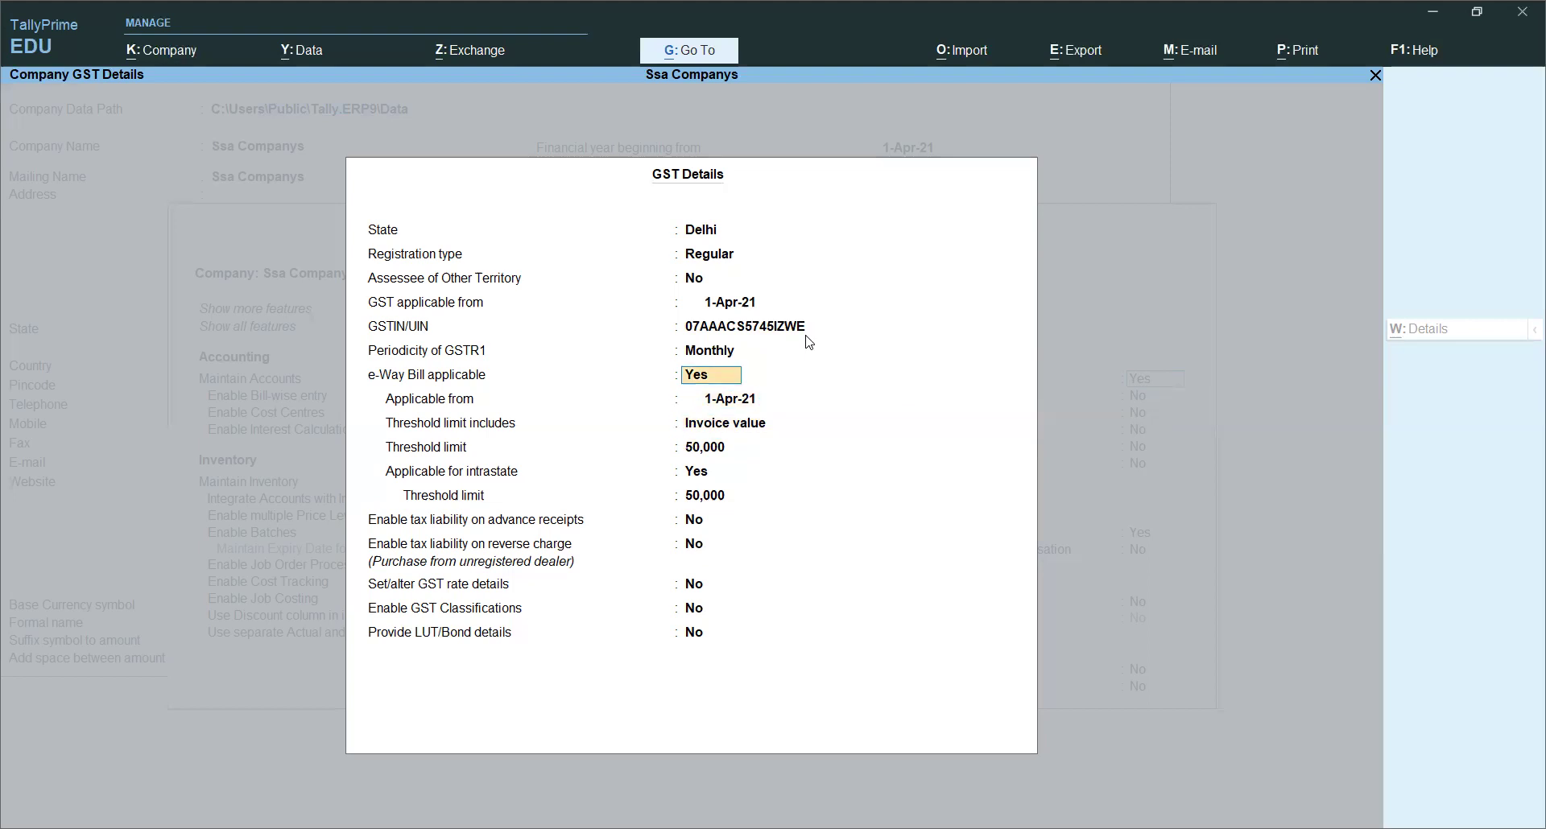
{"action": "key", "text": "Down"}
{"action": "key", "text": "Down"}
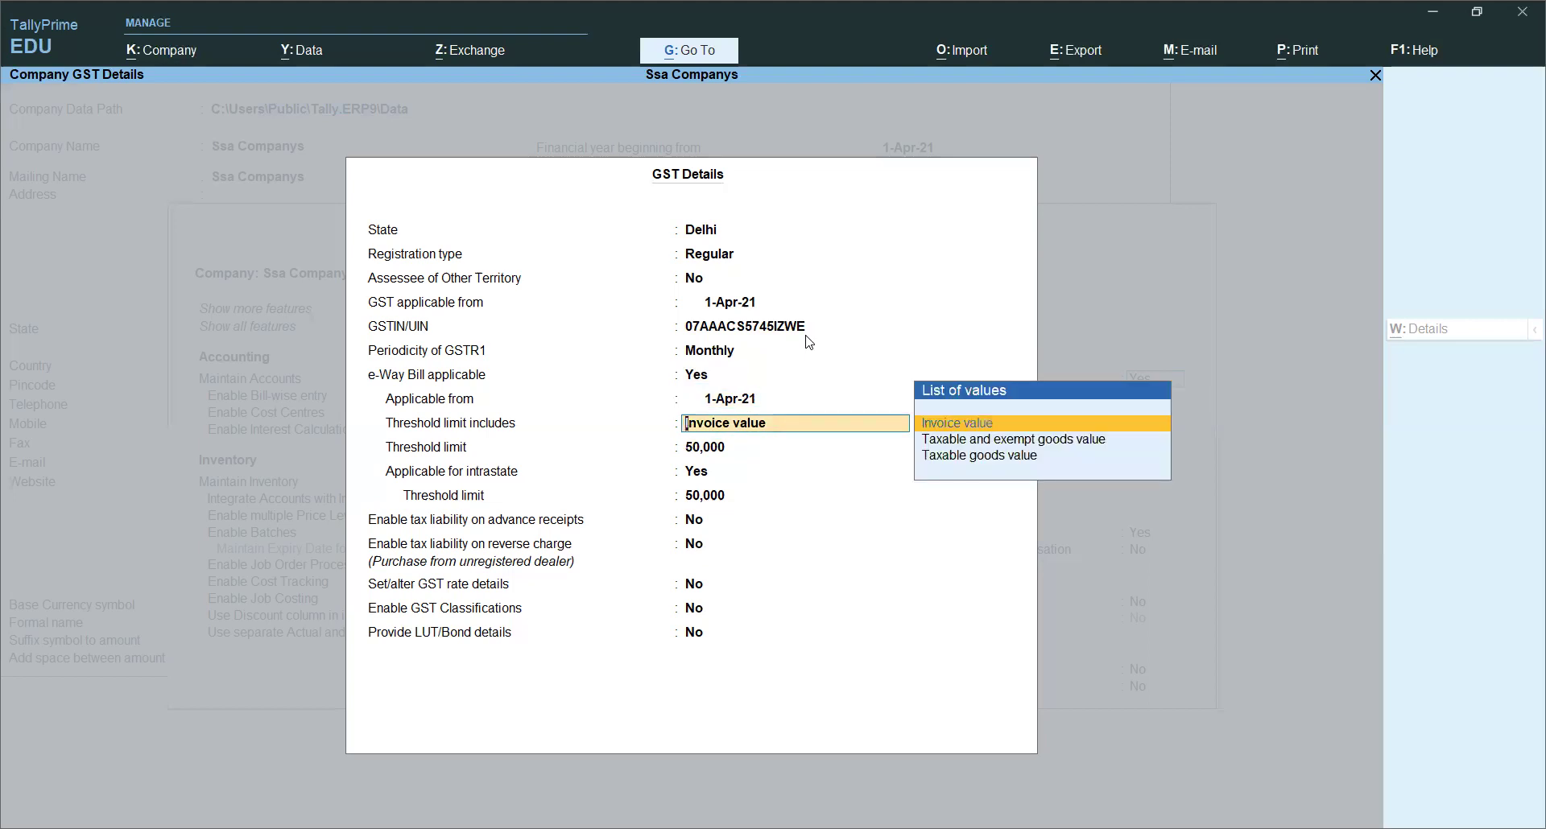
{"action": "key", "text": "Return"}
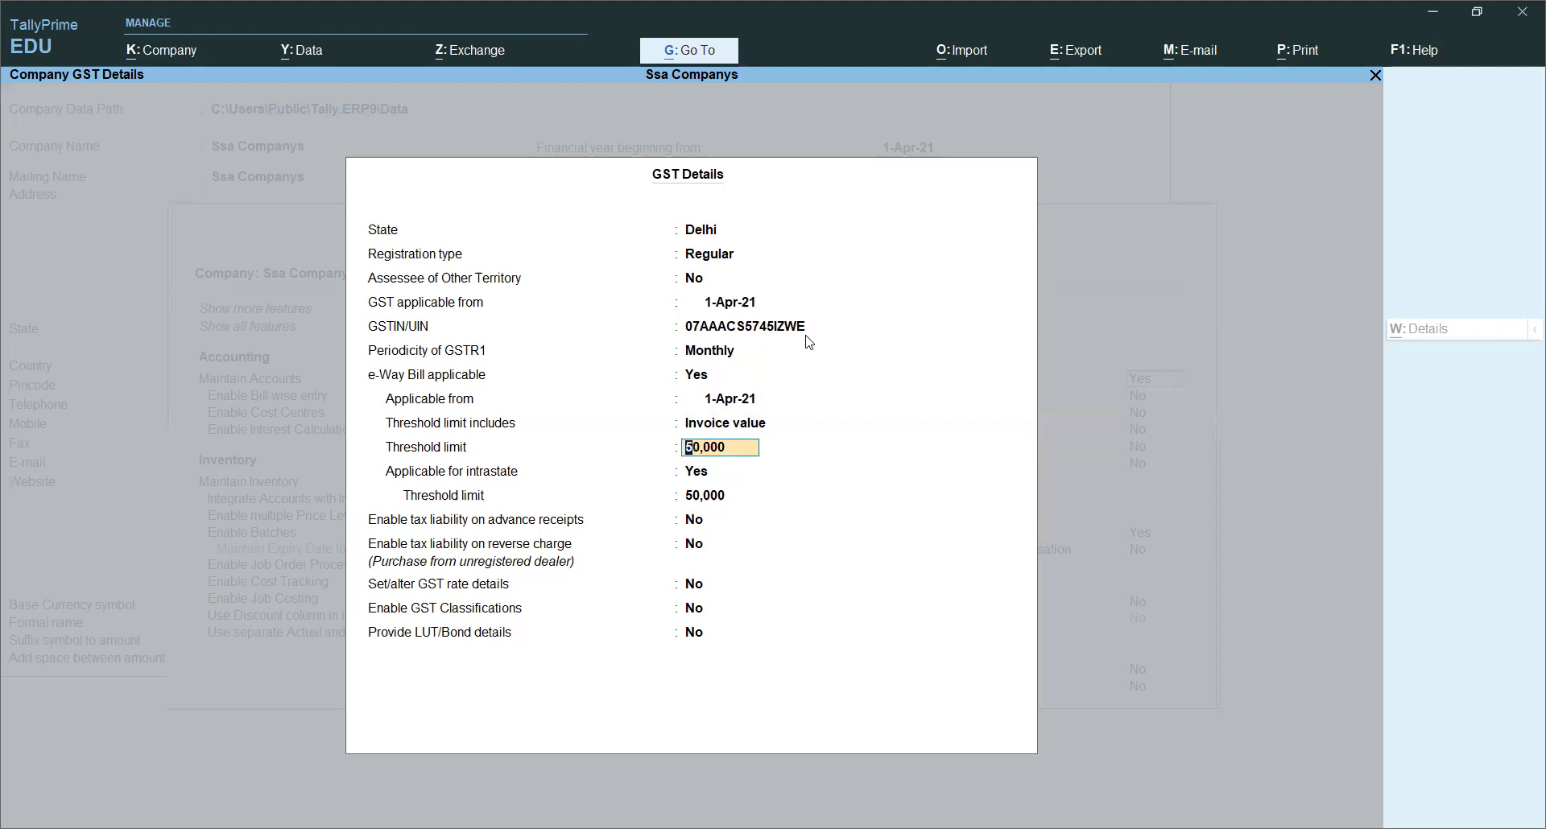
{"action": "key", "text": "Return"}
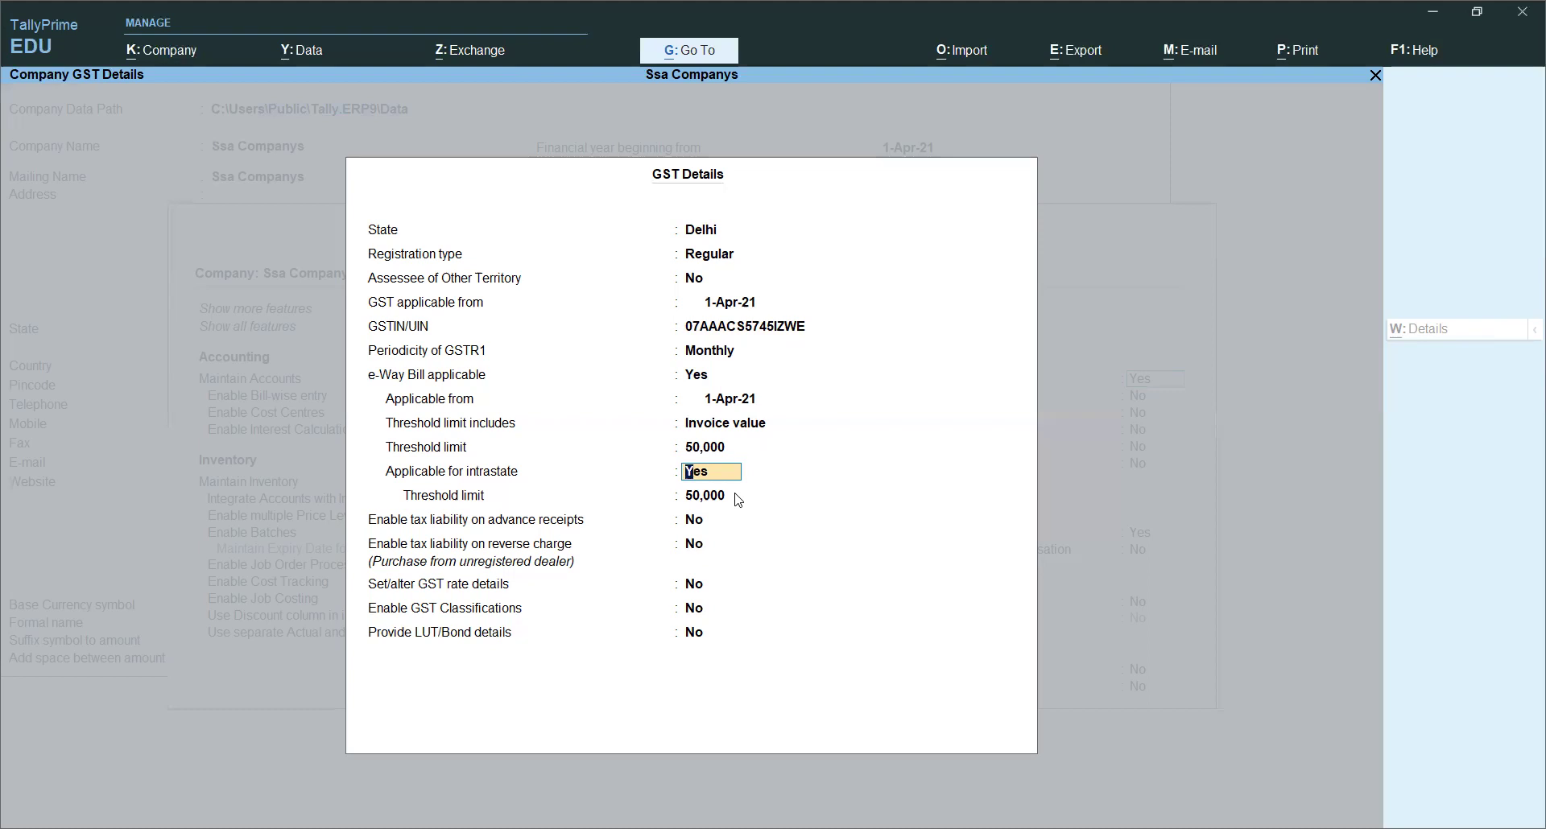
Step: Keep intrastate e-Way Bill at 50,000 and advance-receipt liability off, and turn on GST rate details
{"action": "key", "text": "Return"}
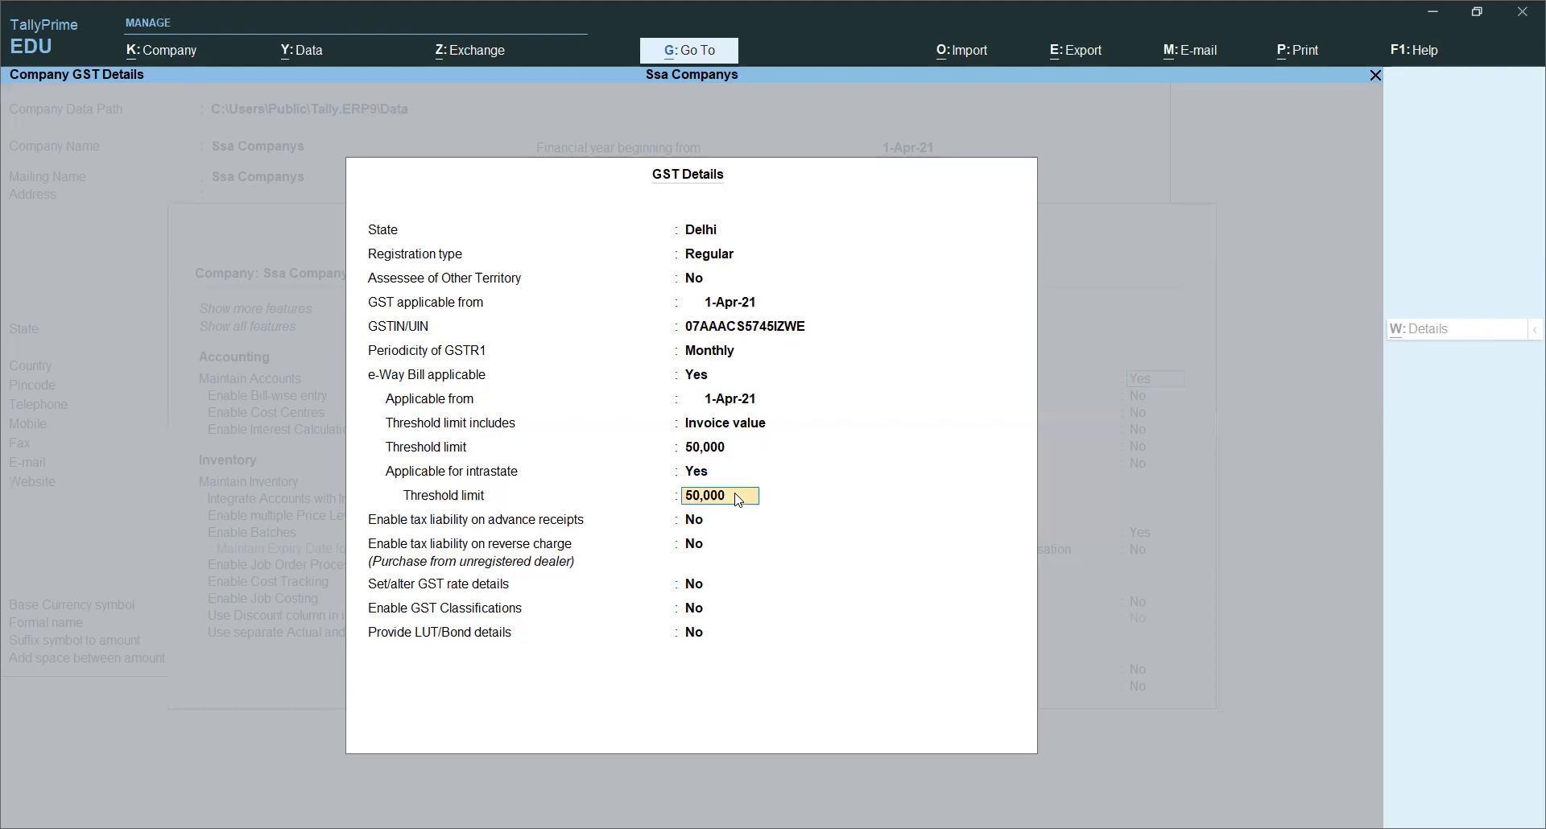
{"action": "key", "text": "Return"}
{"action": "key", "text": "Return"}
{"action": "key", "text": "Return"}
{"action": "type", "text": "y"}
{"action": "key", "text": "Return"}
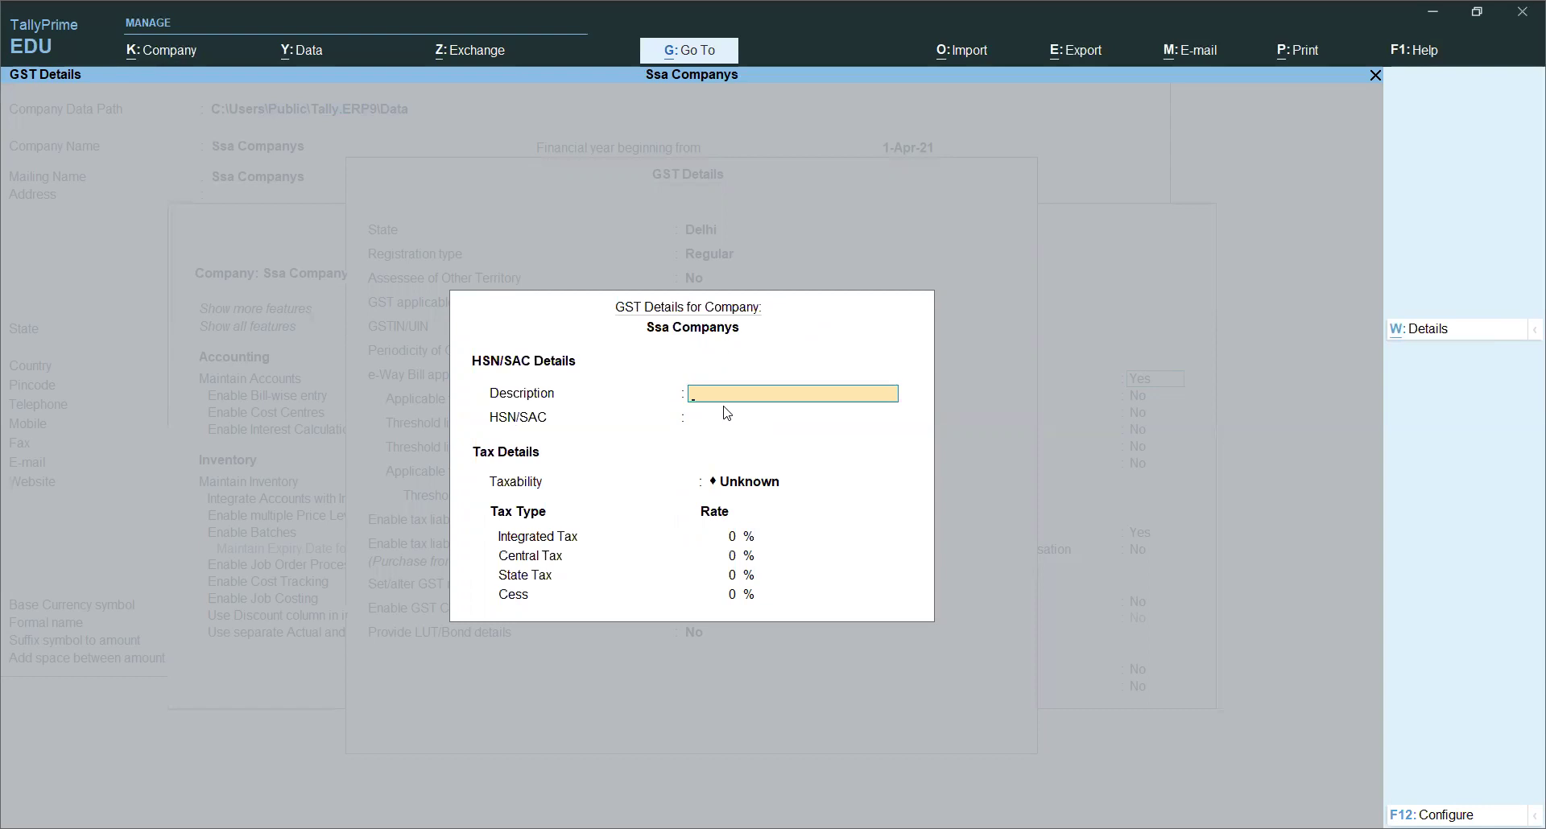
Step: Set description Electronics, HSN/SAC 0014 and taxability Taxable
{"action": "type", "text": "Electronics"}
{"action": "key", "text": "Return"}
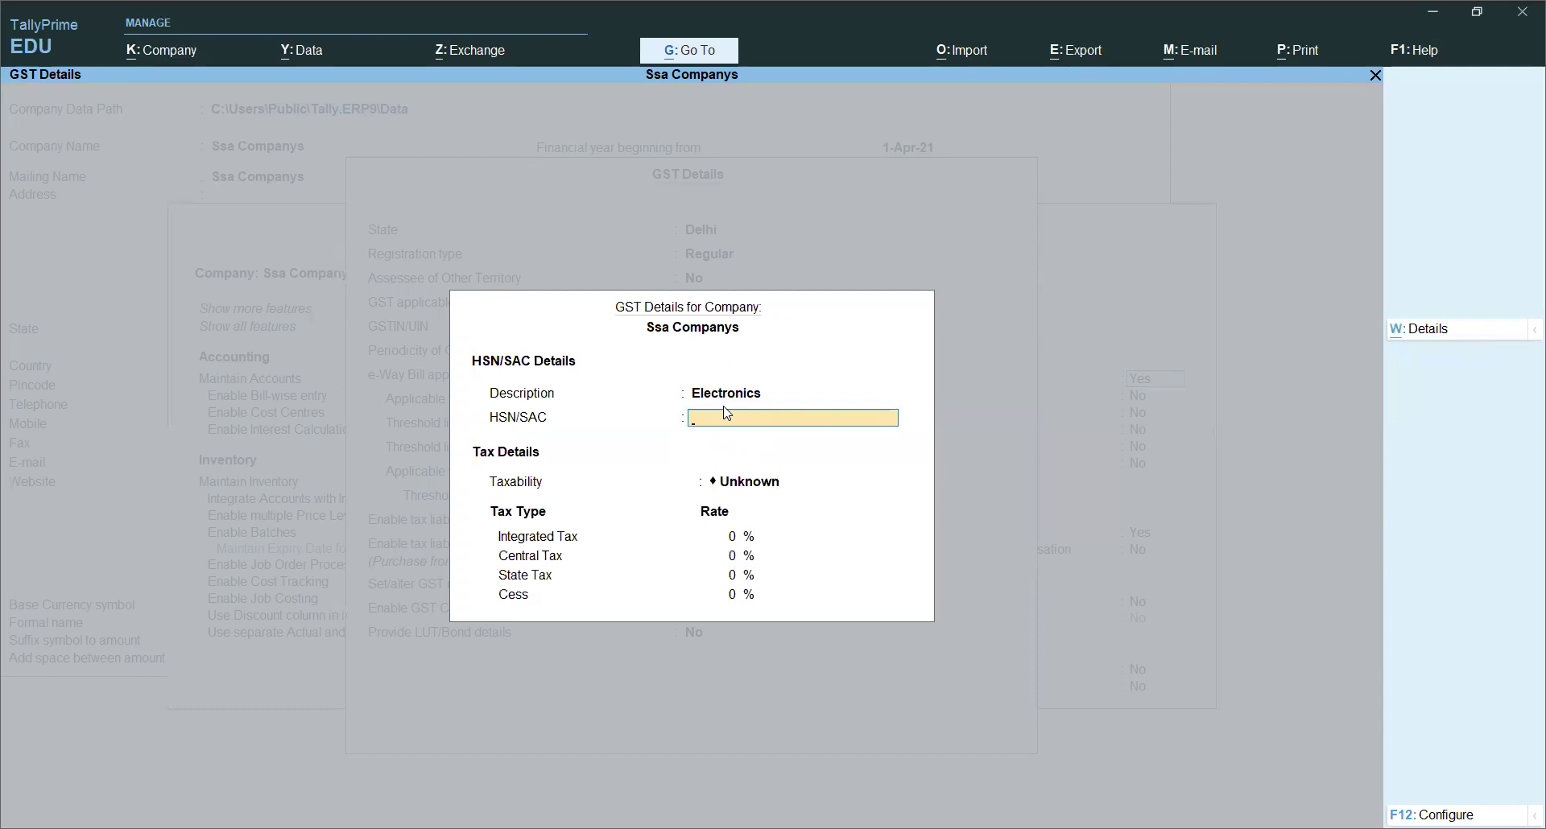
{"action": "type", "text": "0014"}
{"action": "key", "text": "Return"}
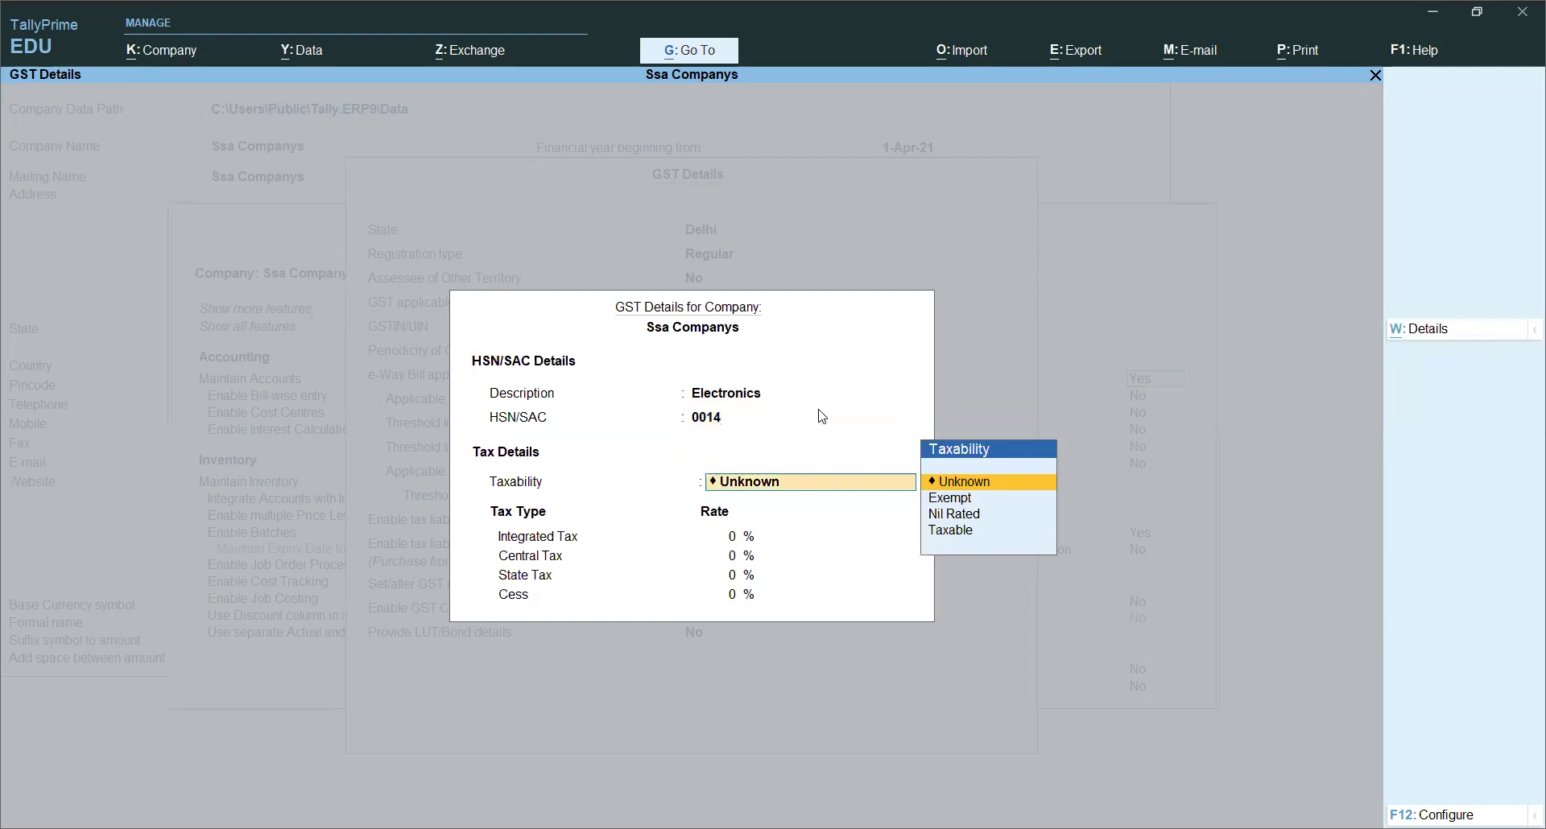
{"action": "key", "text": "Down"}
{"action": "key", "text": "Down"}
{"action": "key", "text": "Down"}
{"action": "key", "text": "Return"}
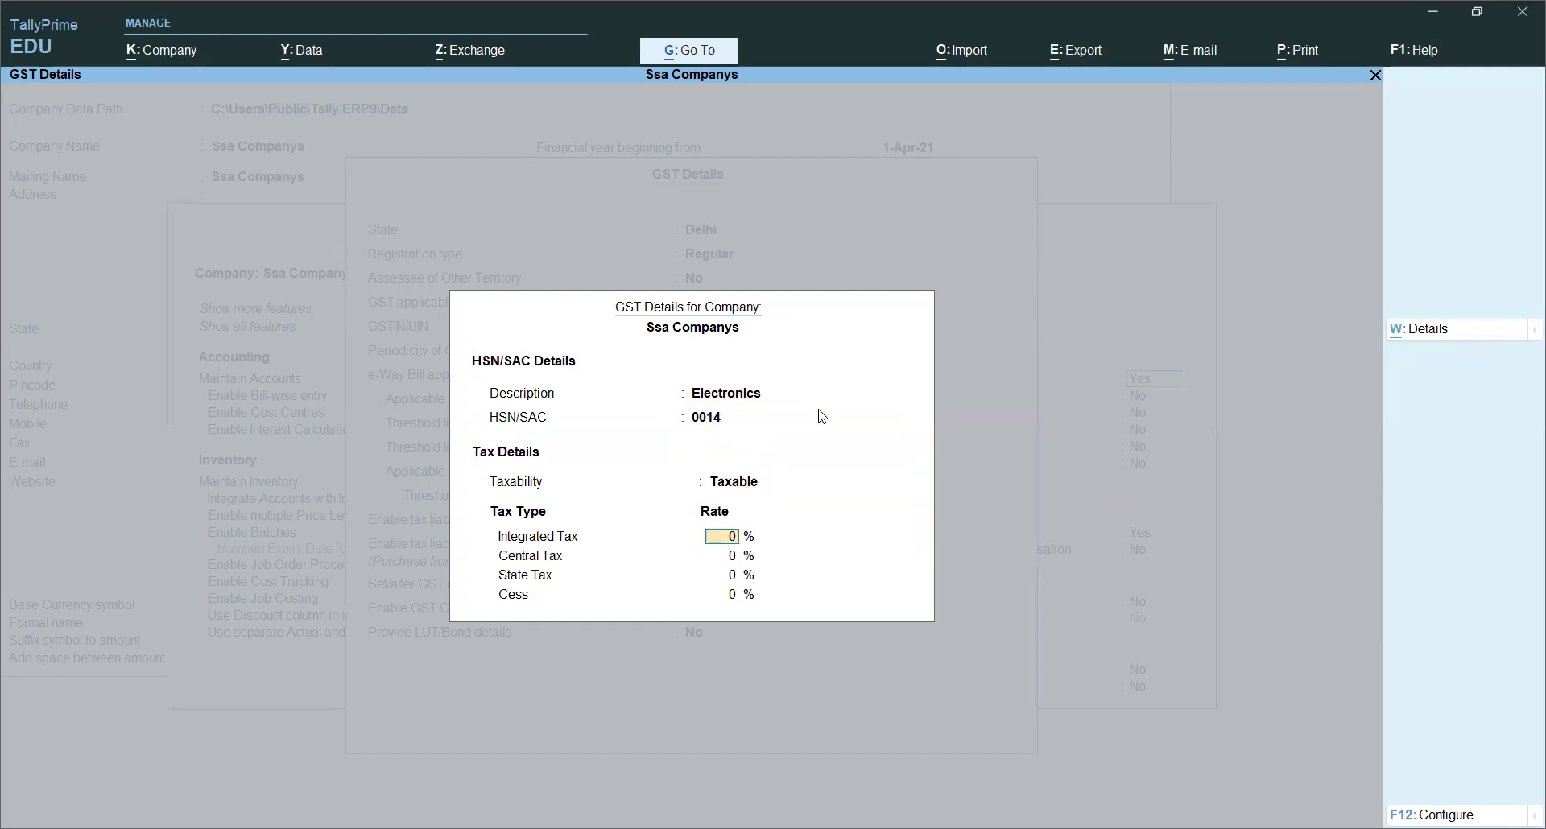
Step: Enter 18% integrated tax, giving 9% central and 9% state tax
{"action": "type", "text": "18"}
{"action": "key", "text": "Return"}
{"action": "key", "text": "Return"}
{"action": "key", "text": "Up"}
{"action": "key", "text": "Return"}
{"action": "left_click", "coordinate": [725, 538]}
{"action": "left_click", "coordinate": [734, 556]}
{"action": "left_click", "coordinate": [735, 576]}
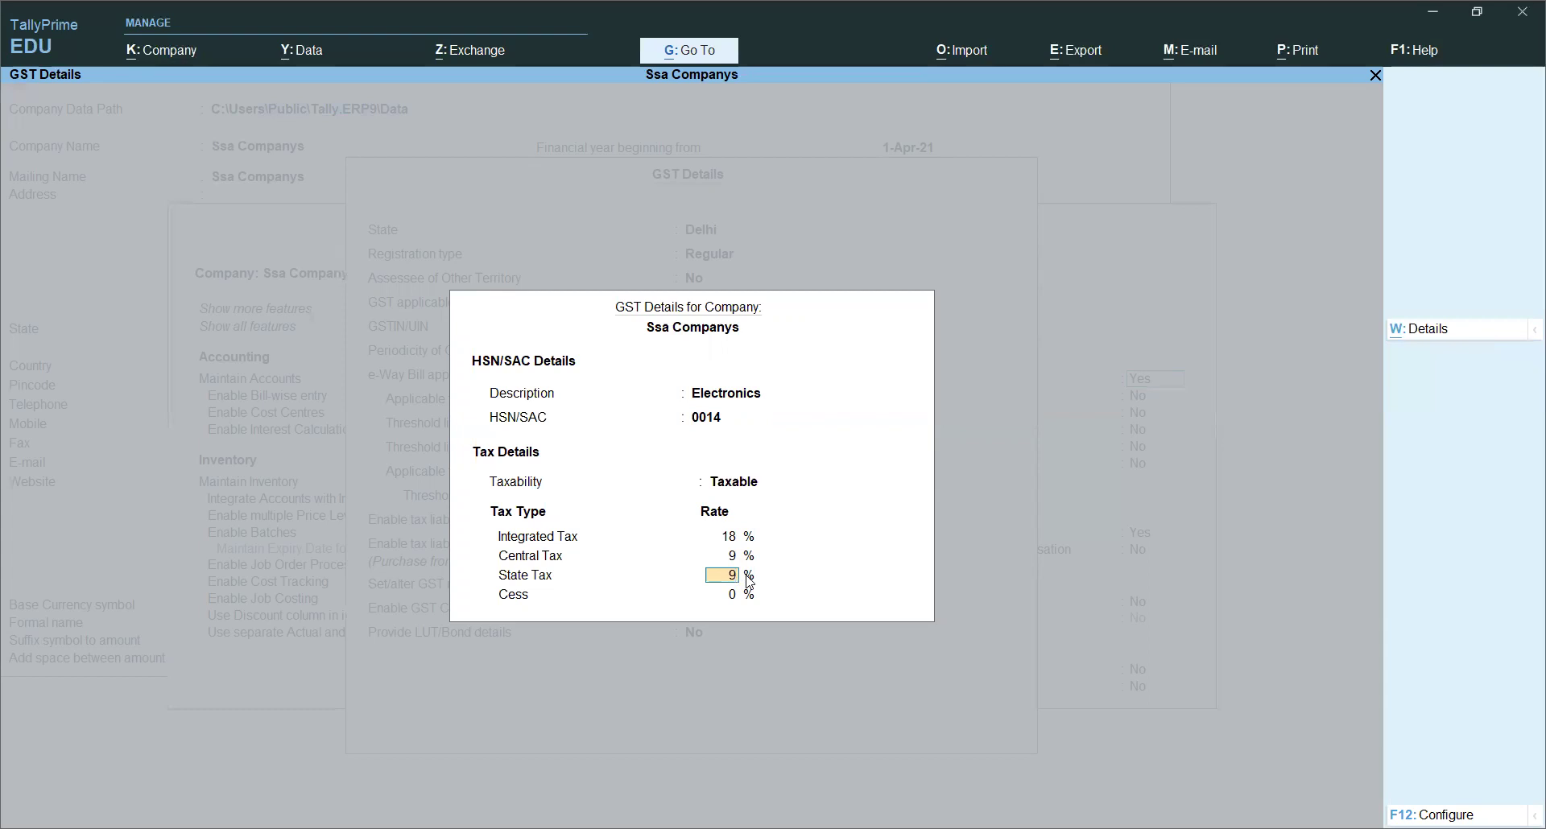
{"action": "key", "text": "Return"}
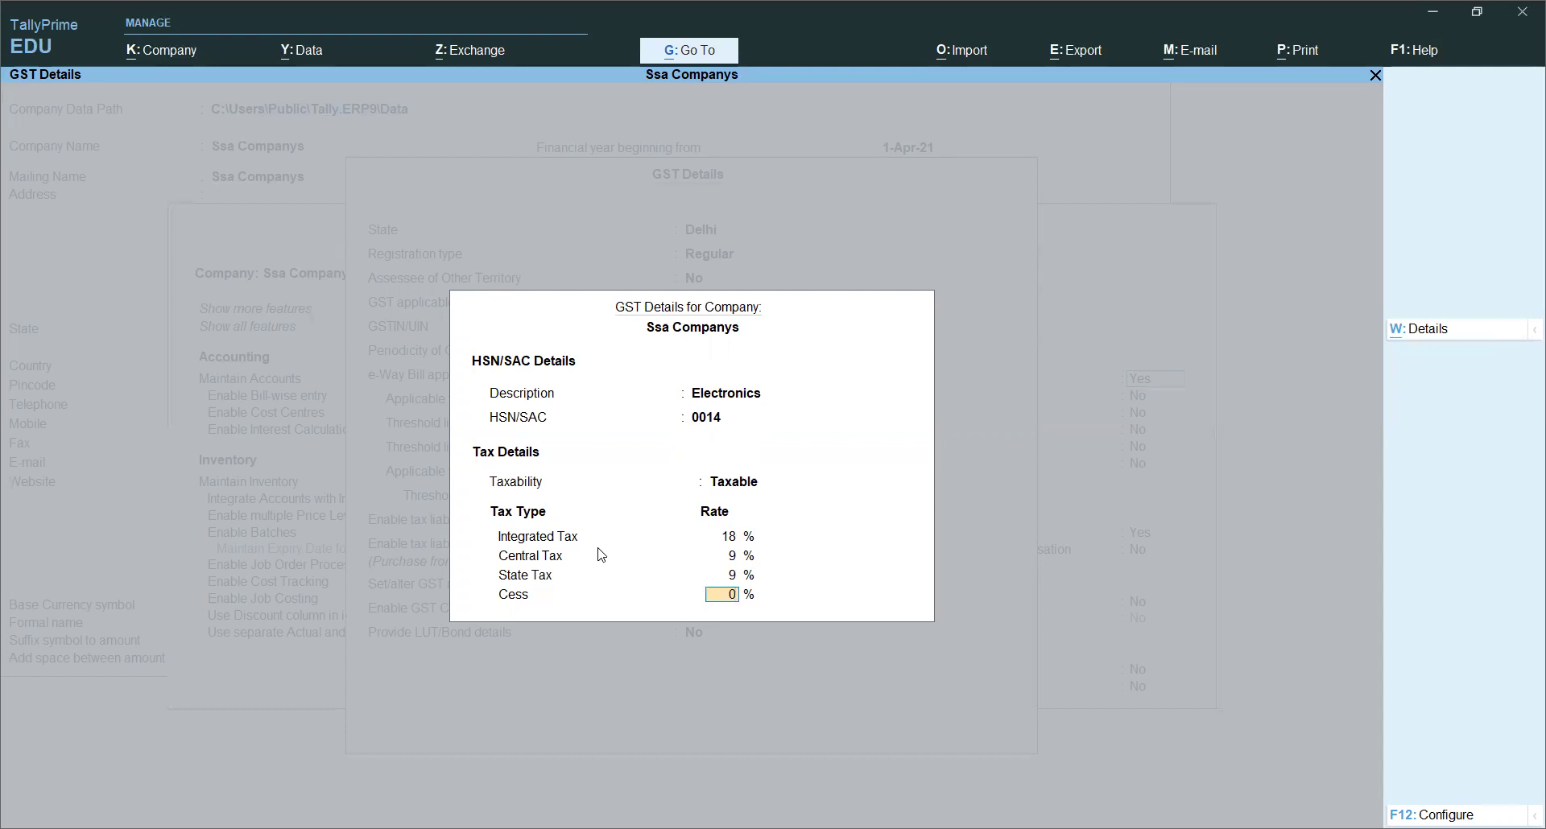
{"action": "key", "text": "F12"}
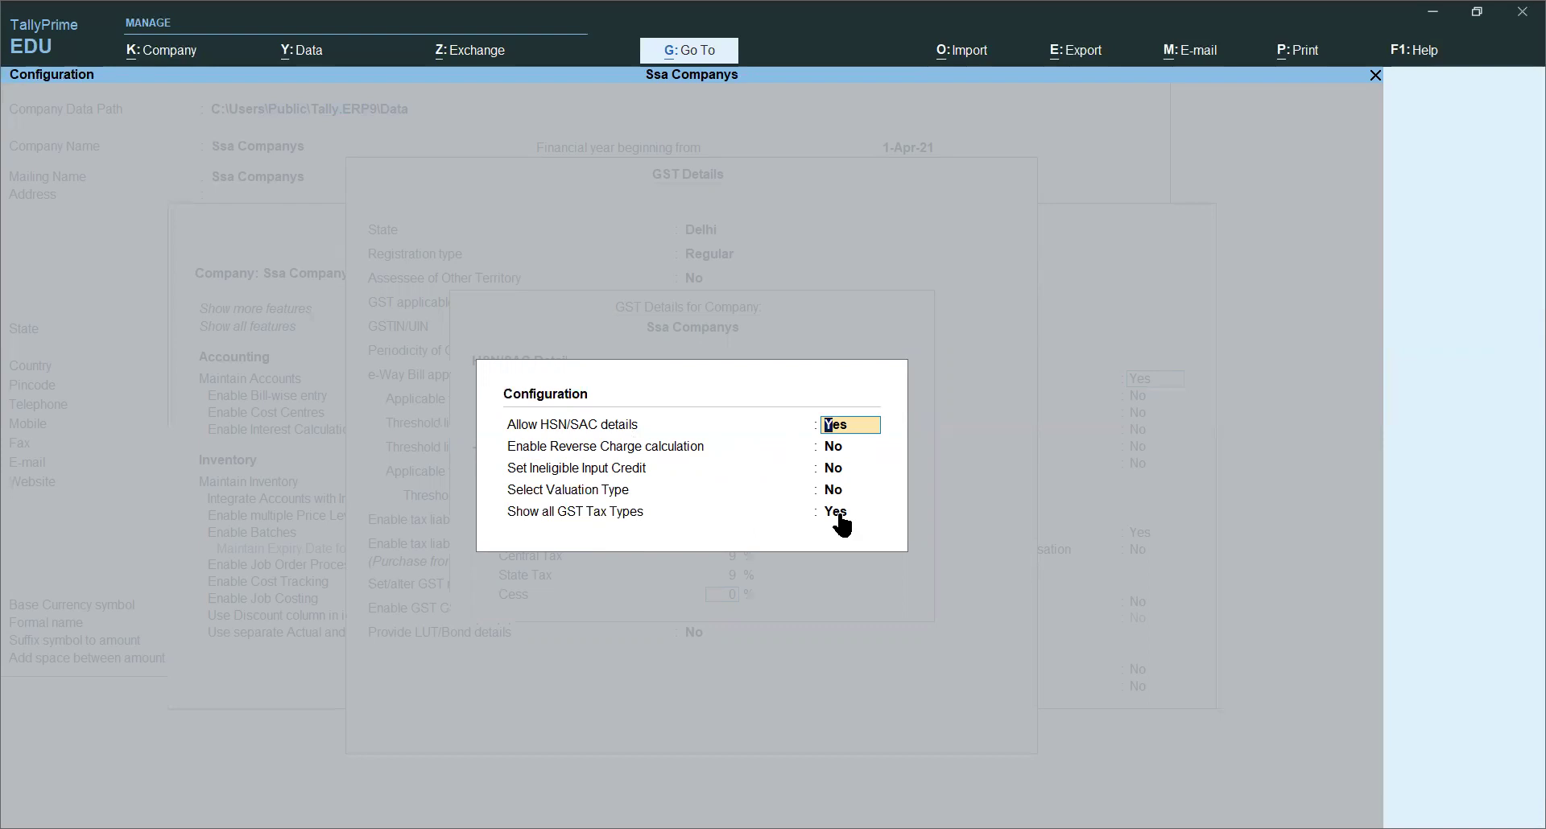
Step: Accept the GST configuration unchanged and close the tax-rate details
{"action": "key", "text": "Return"}
{"action": "key", "text": "Return"}
{"action": "key", "text": "Return"}
{"action": "key", "text": "Return"}
{"action": "key", "text": "Return"}
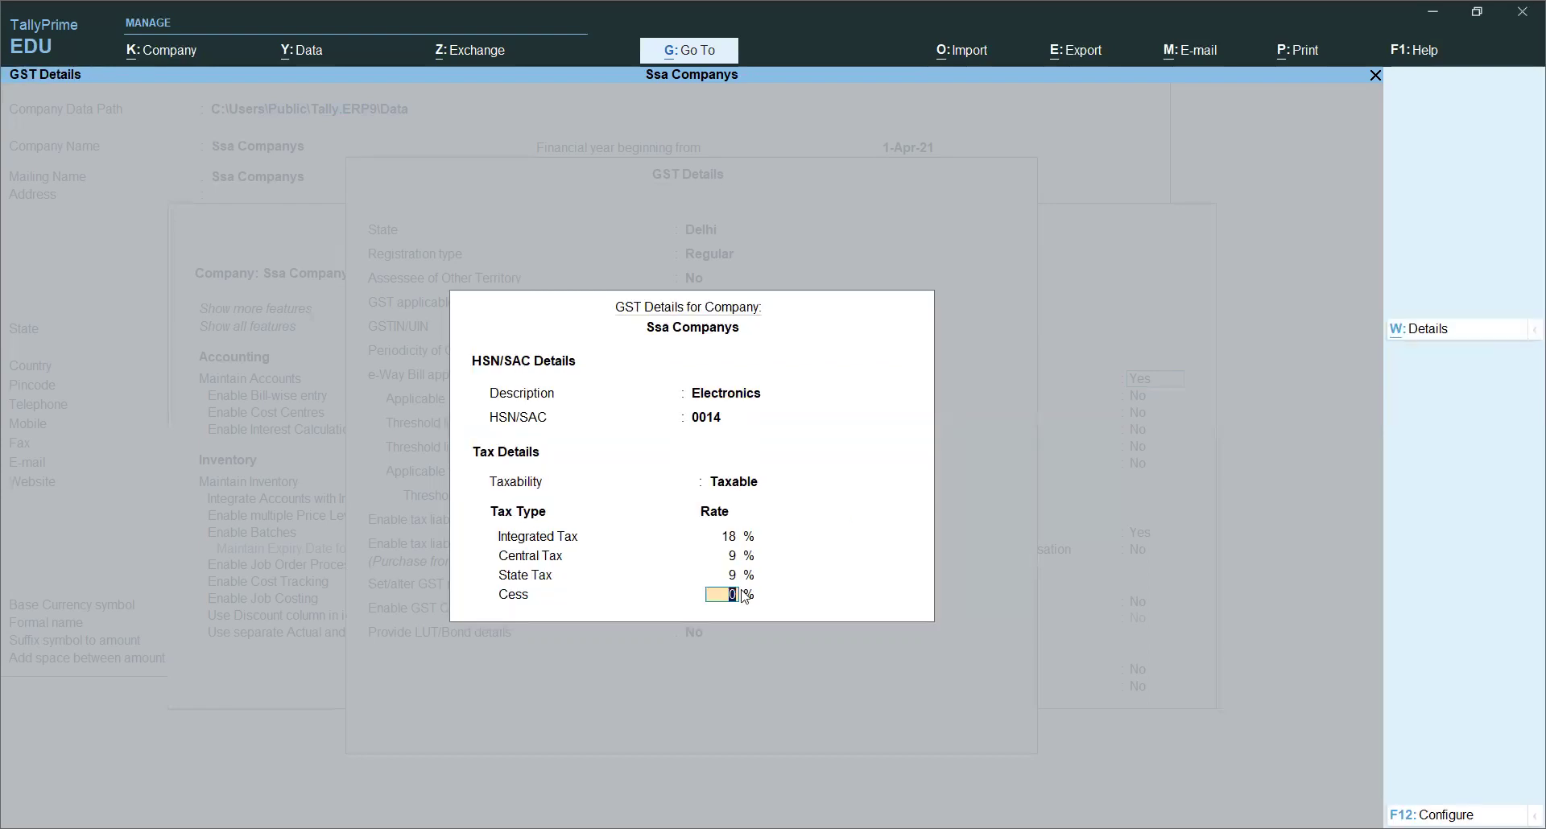
{"action": "key", "text": "Return"}
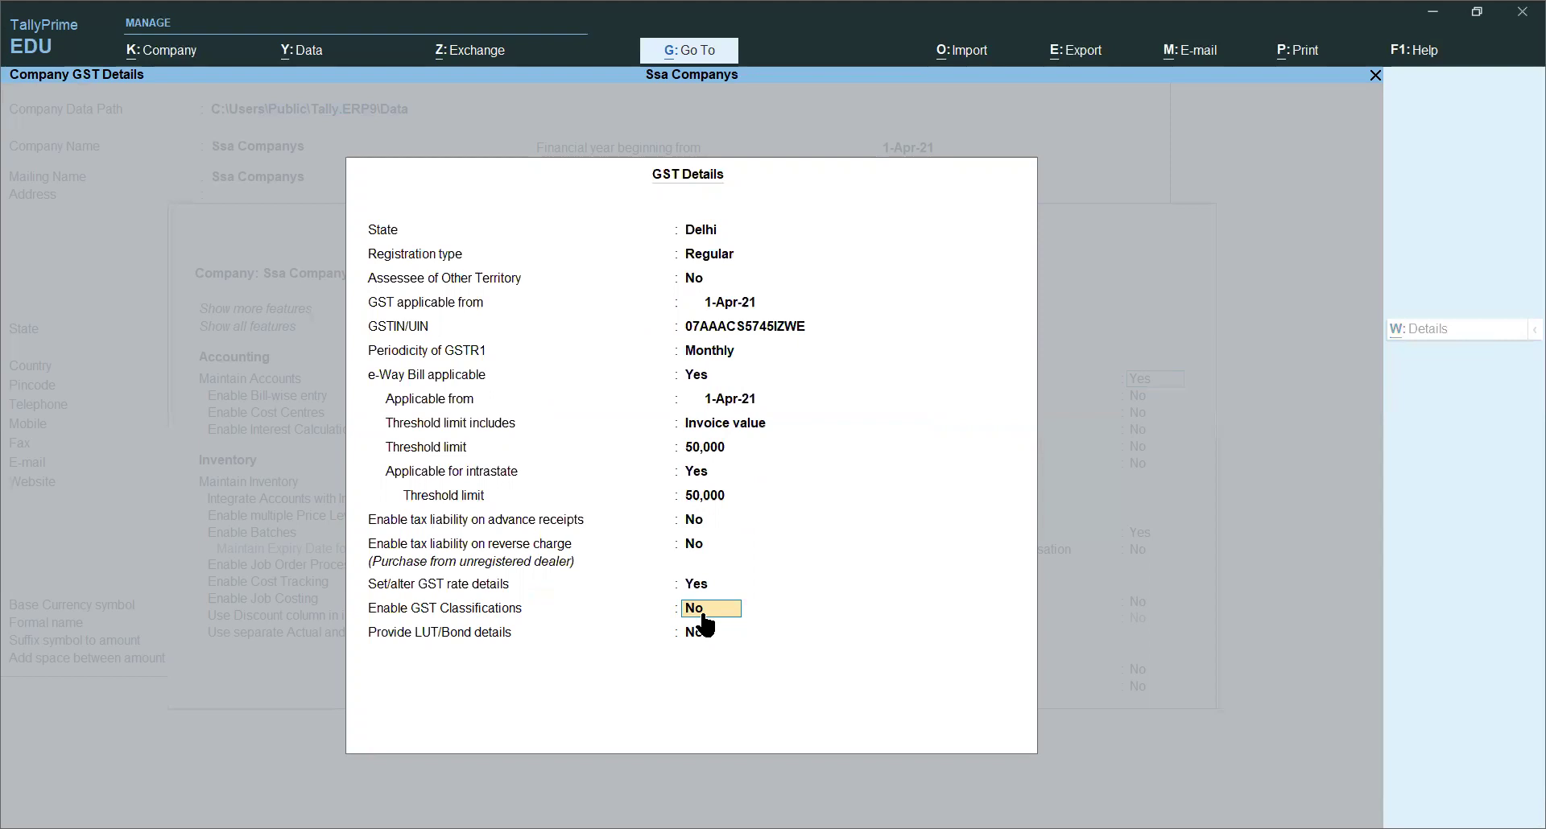
Step: Set Enable GST Classifications to Yes
{"action": "type", "text": "y"}
{"action": "key", "text": "Return"}
{"action": "key", "text": "Return"}
Step: Accept the GST Details and Company Features, then go to Master Creation with Ledger highlighted
{"action": "key", "text": "y"}
{"action": "key", "text": "ctrl+a"}
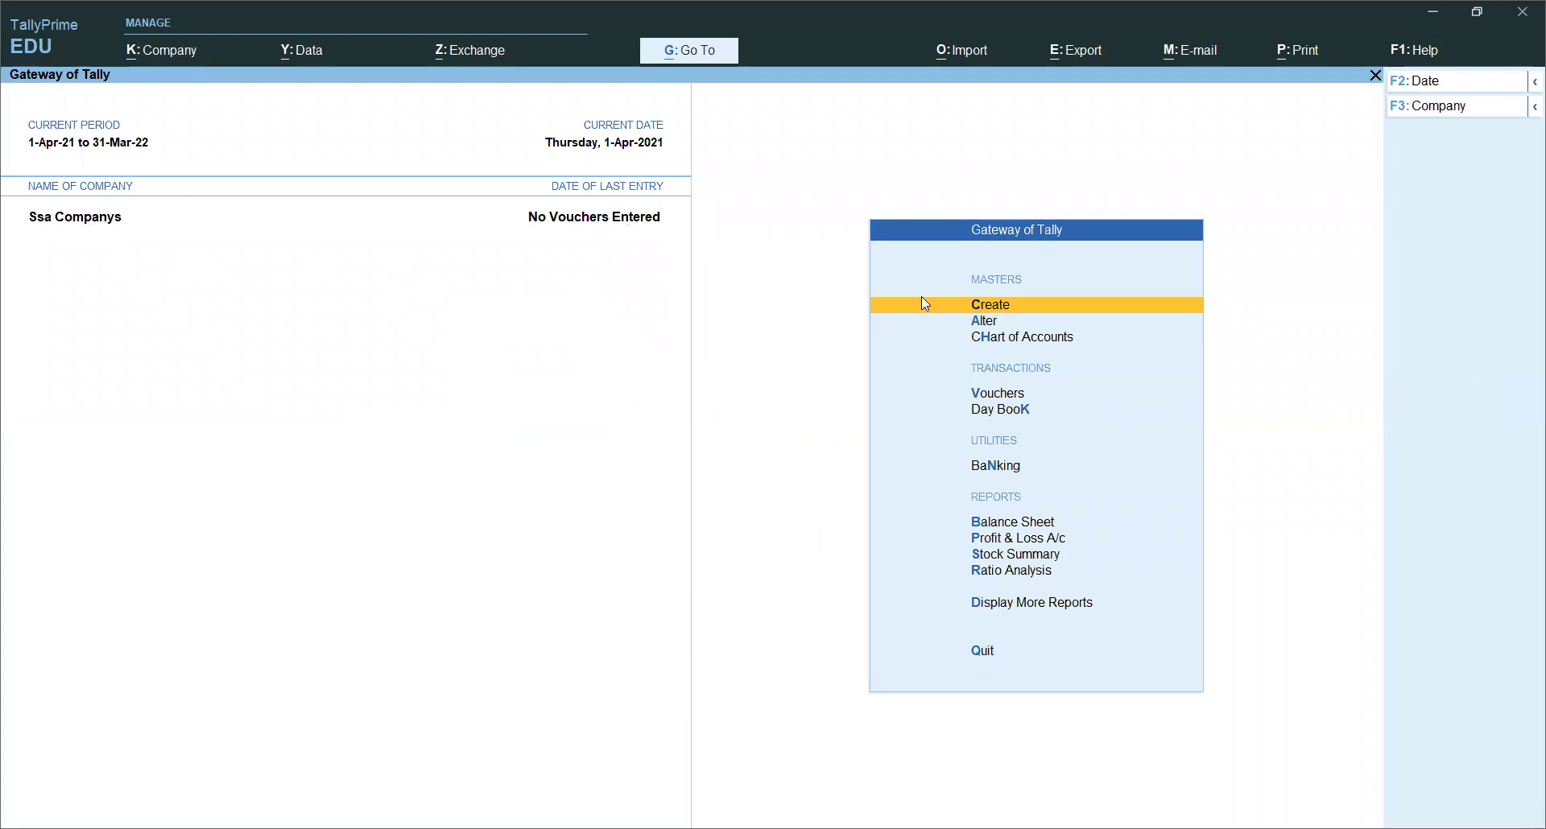
{"action": "left_click", "coordinate": [1038, 318]}
{"action": "key", "text": "Down"}
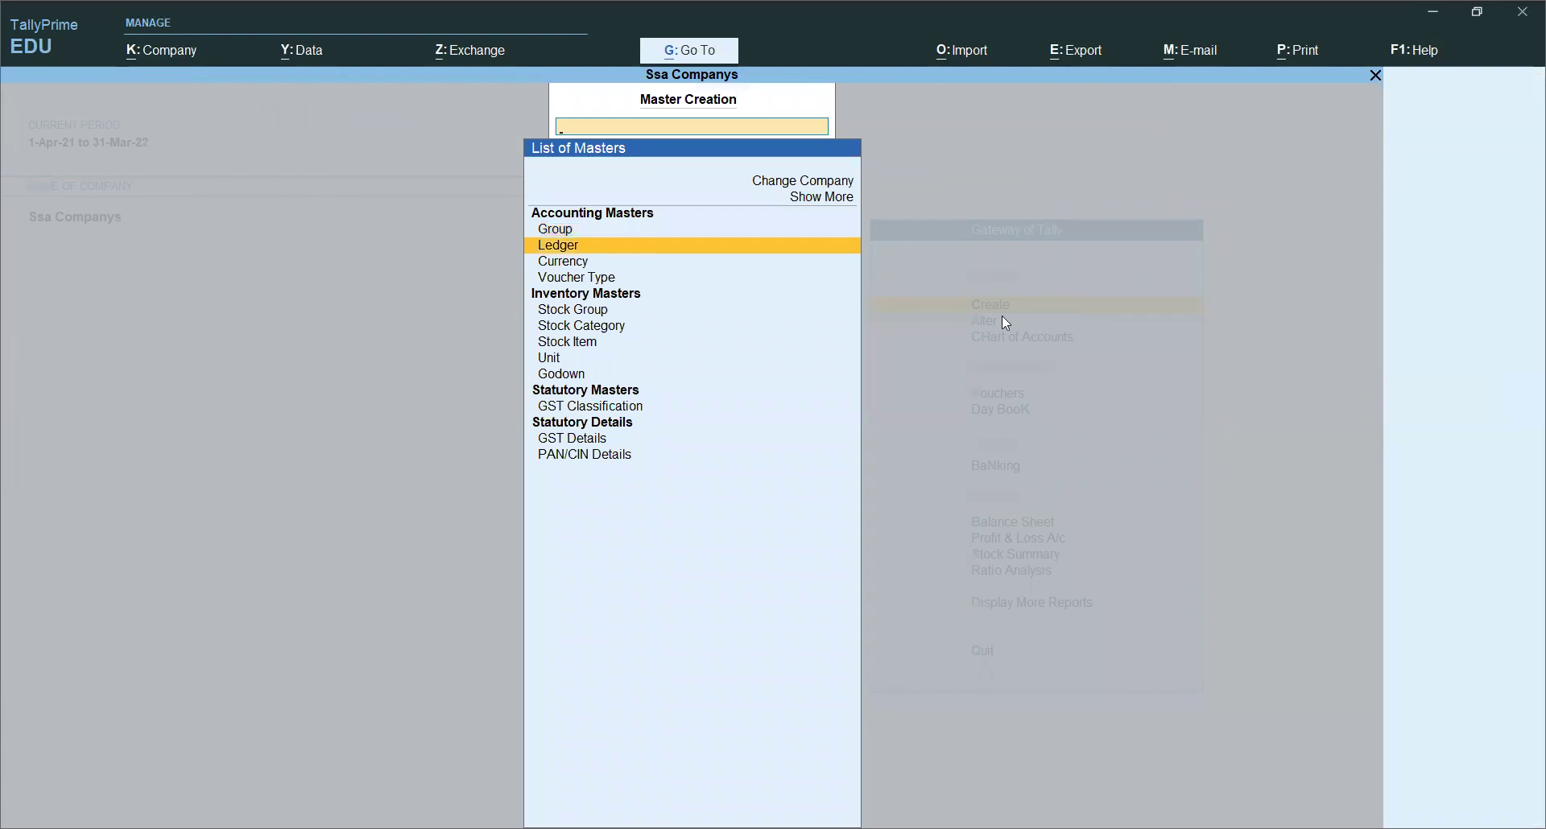
Step: Start a new ledger and name it Cgst
{"action": "left_click", "coordinate": [583, 247]}
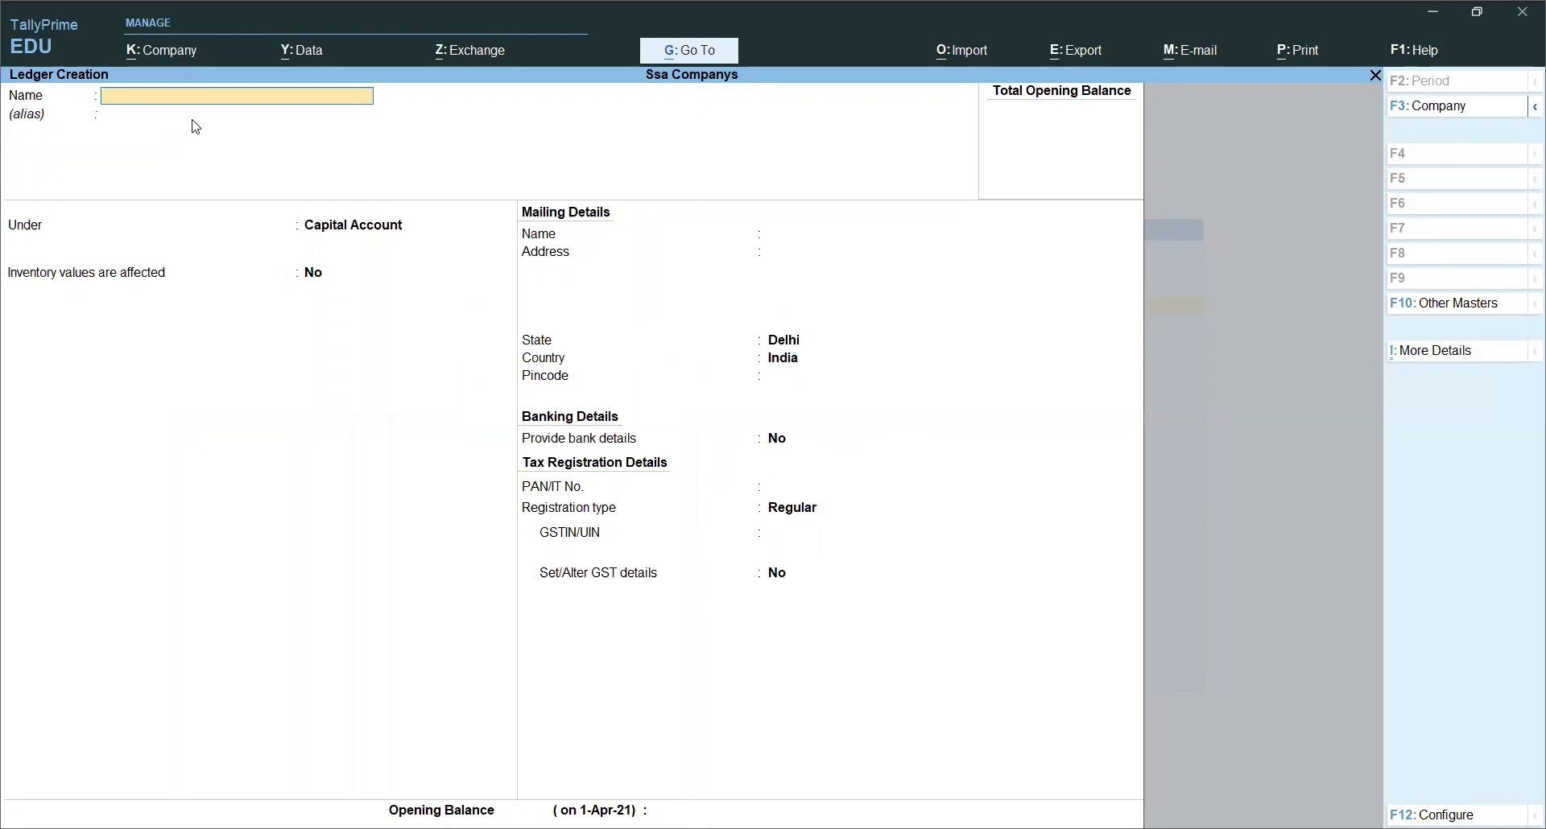
{"action": "type", "text": "S"}
{"action": "key", "text": "BackSpace"}
{"action": "key", "text": "BackSpace"}
{"action": "type", "text": "cgst"}
{"action": "key", "text": "BackSpace"}
{"action": "key", "text": "BackSpace"}
{"action": "key", "text": "BackSpace"}
{"action": "key", "text": "BackSpace"}
{"action": "key", "text": "BackSpace"}
{"action": "type", "text": "Cgs"}
{"action": "key", "text": "Return"}
Step: Place Cgst under Duties & Taxes as GST Central Tax and save it
{"action": "key", "text": "Return"}
{"action": "type", "text": "D"}
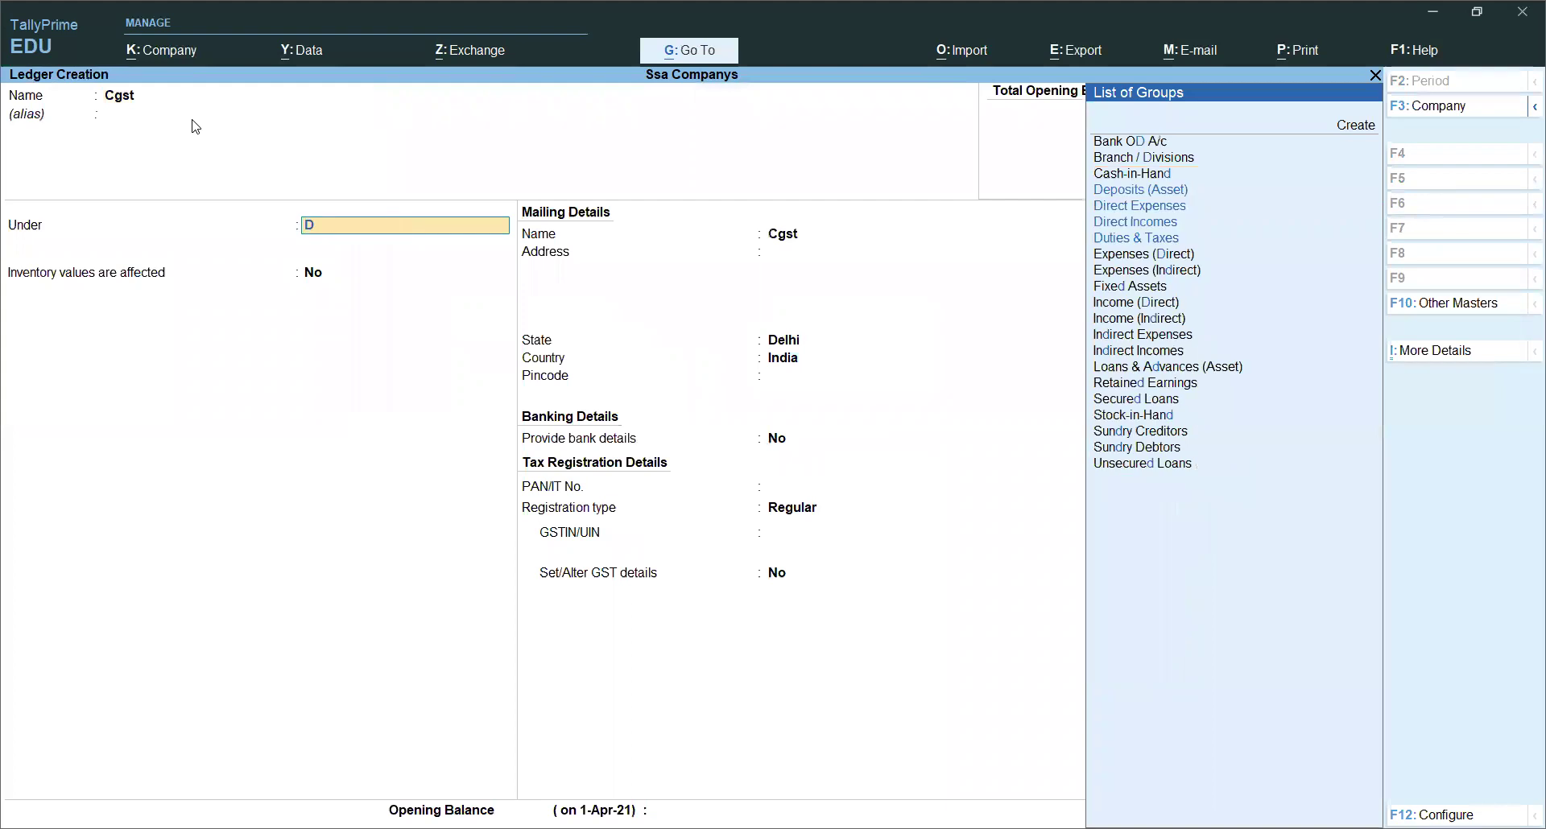
{"action": "type", "text": "u"}
{"action": "key", "text": "Return"}
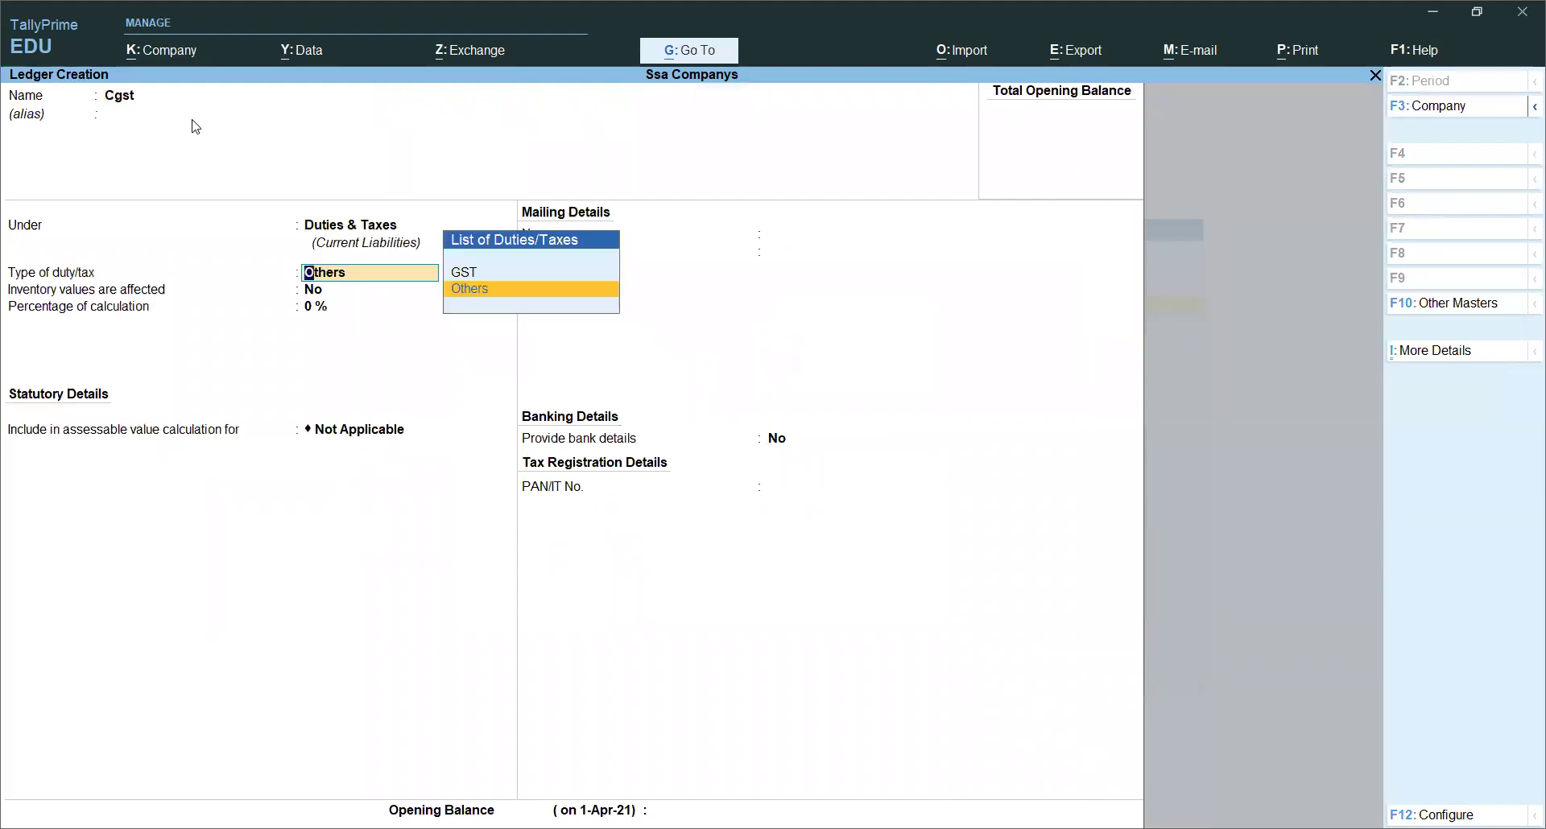
{"action": "key", "text": "Up"}
{"action": "key", "text": "Return"}
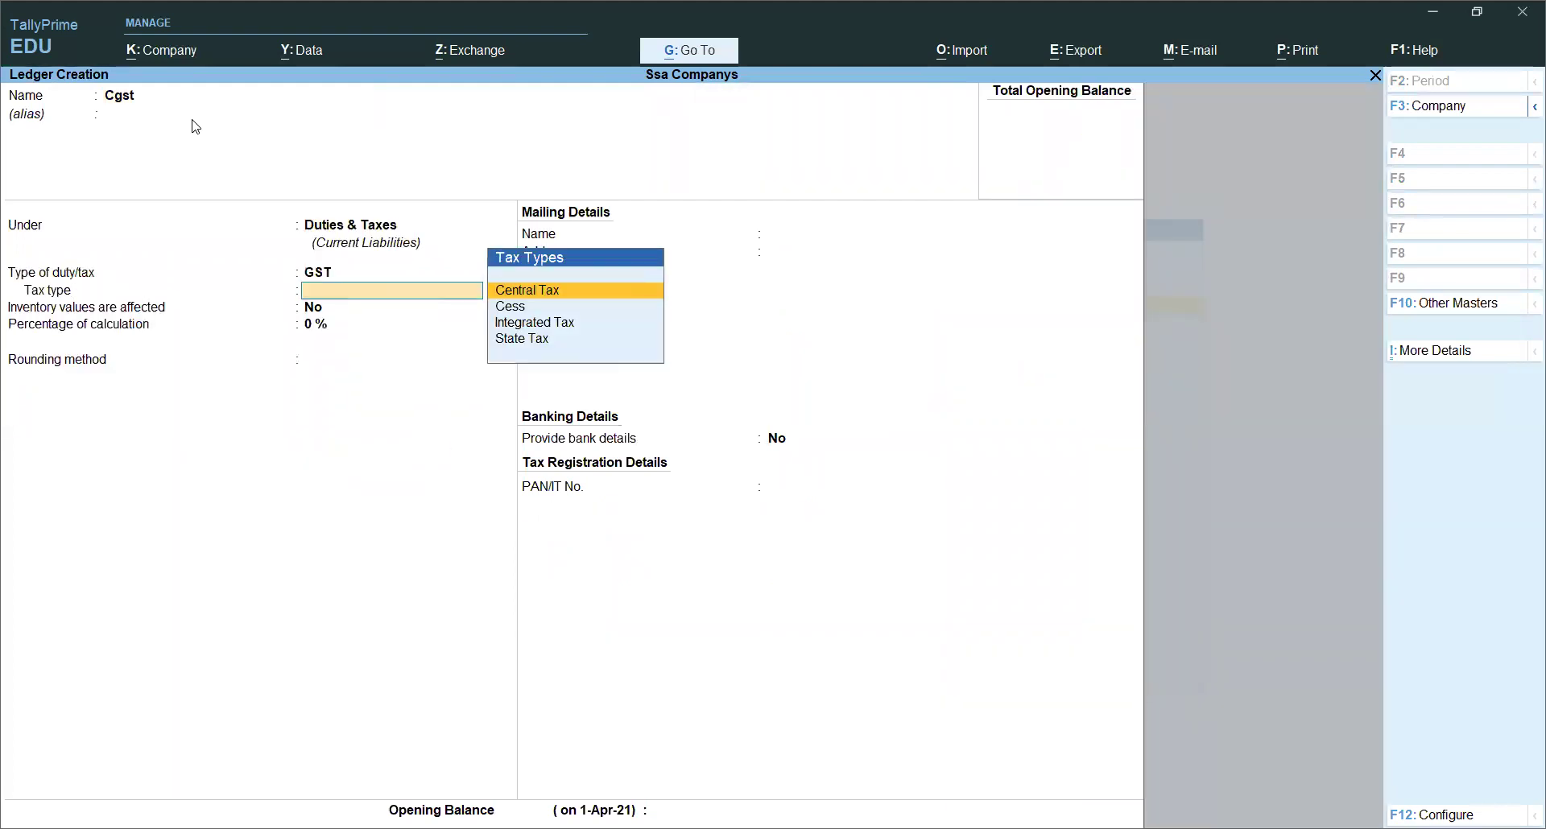
{"action": "key", "text": "Return"}
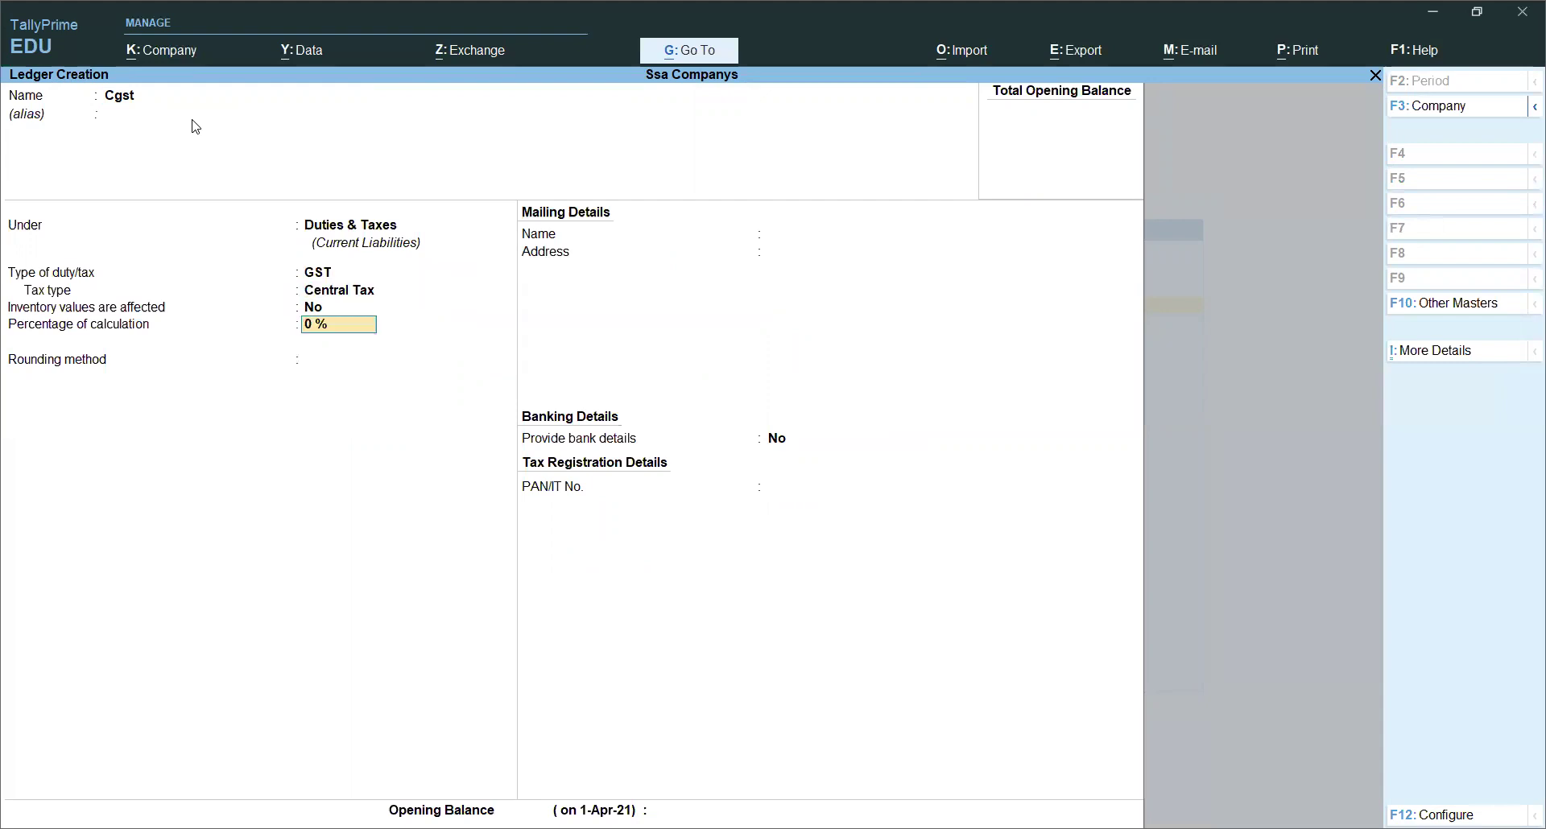
{"action": "key", "text": "Return"}
{"action": "key", "text": "Return"}
{"action": "key", "text": "Return"}
{"action": "key", "text": "Return"}
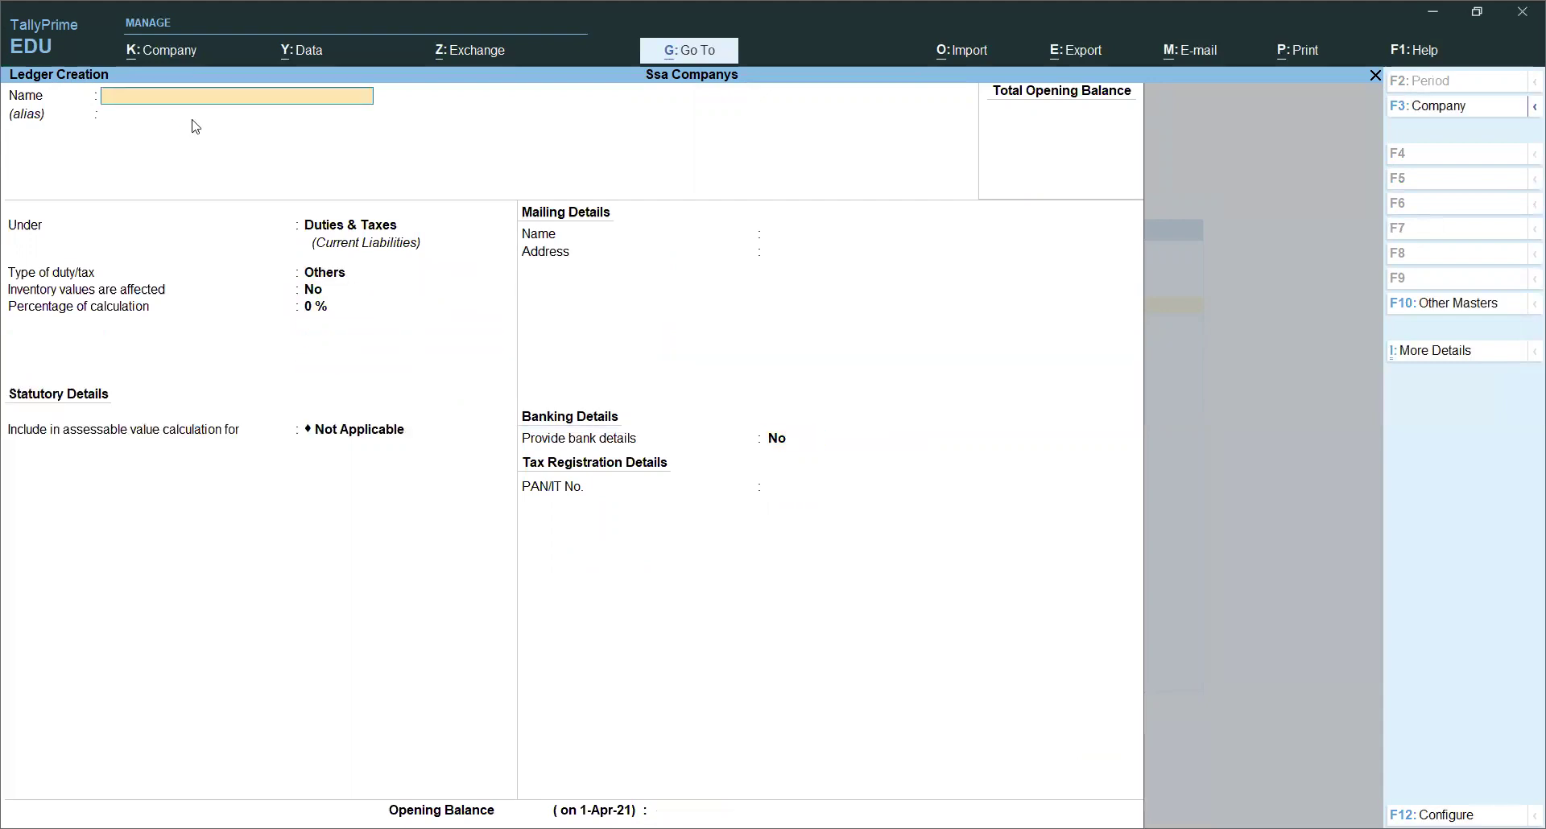
Step: Create ledger Sgst under Duties & Taxes with duty type GST and tax type State Tax
{"action": "type", "text": "Sgst"}
{"action": "key", "text": "Return"}
{"action": "key", "text": "Return"}
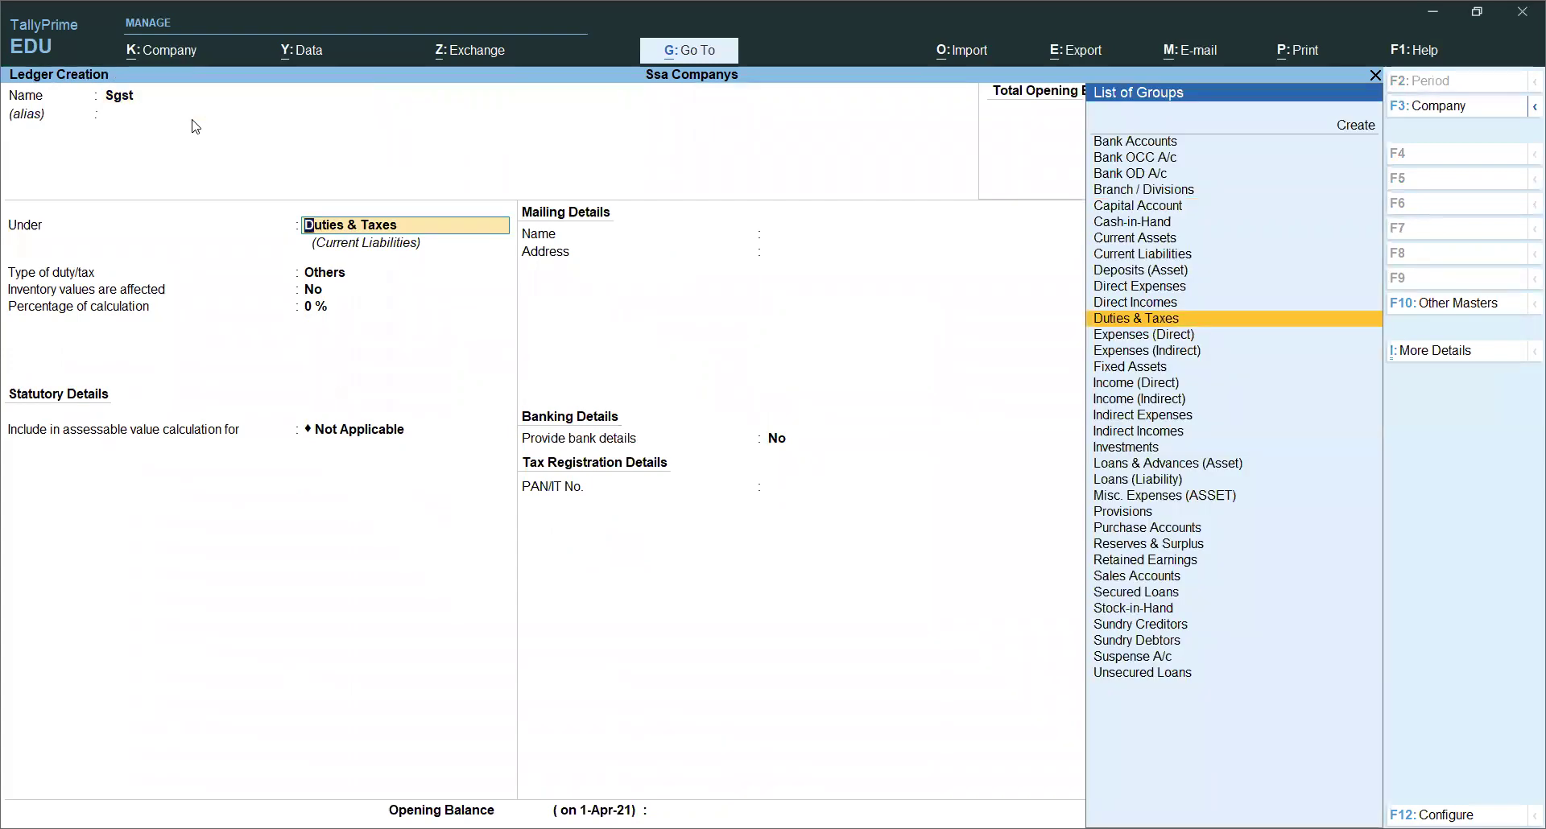
{"action": "key", "text": "Return"}
{"action": "key", "text": "Up"}
{"action": "key", "text": "Return"}
{"action": "key", "text": "Down"}
{"action": "key", "text": "Down"}
{"action": "key", "text": "Down"}
{"action": "key", "text": "Return"}
{"action": "key", "text": "Return"}
Step: Save Sgst, then create ledger Igst under Duties & Taxes as GST Integrated Tax
{"action": "key", "text": "Return"}
{"action": "key", "text": "Return"}
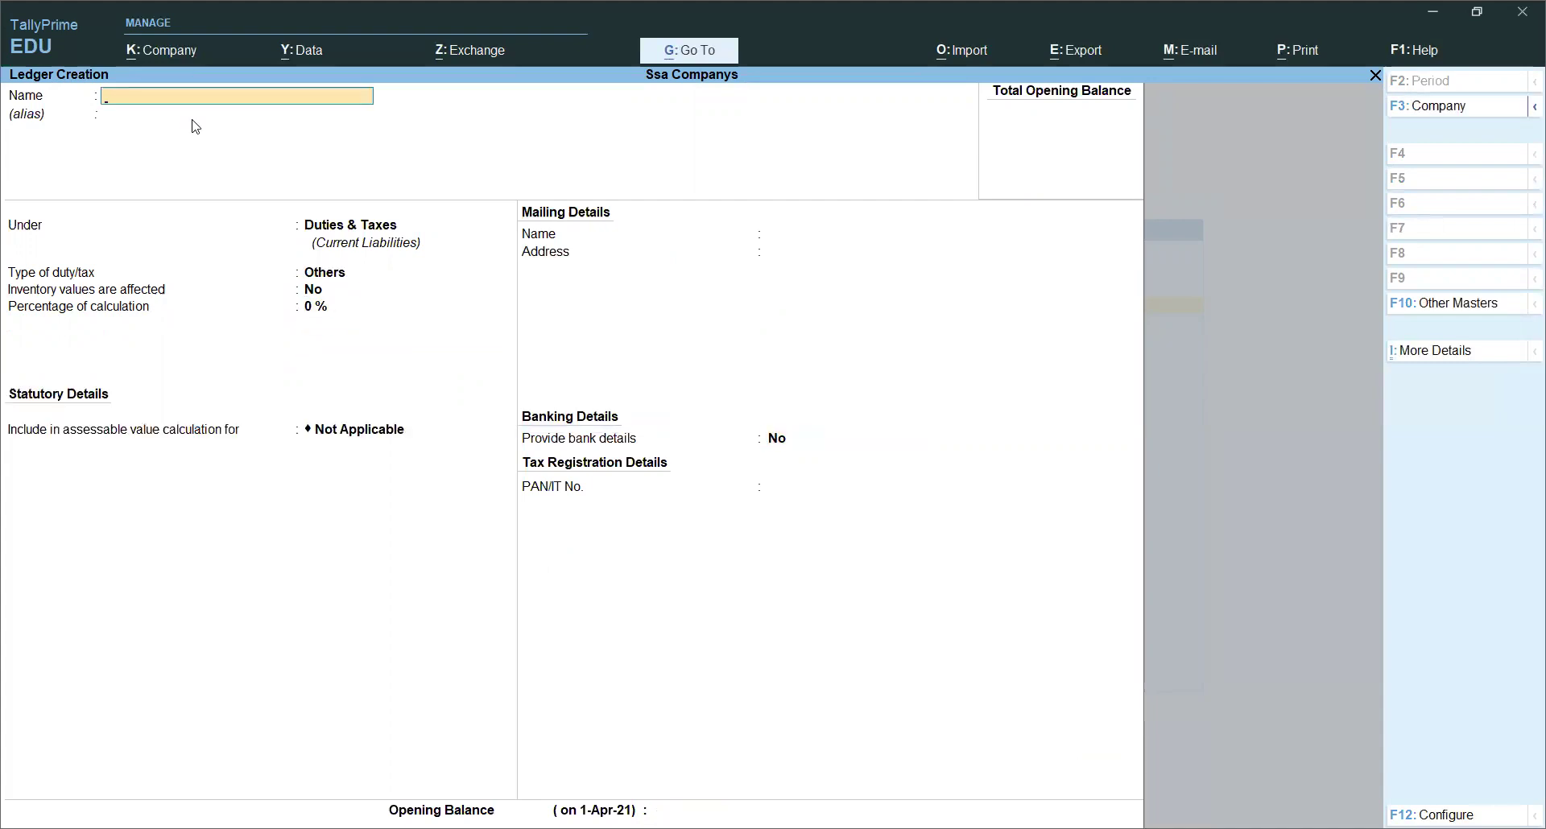
{"action": "type", "text": "Ig"}
{"action": "key", "text": "Return"}
{"action": "key", "text": "Return"}
{"action": "key", "text": "Return"}
{"action": "key", "text": "Up"}
{"action": "key", "text": "Return"}
{"action": "key", "text": "Down"}
{"action": "key", "text": "Down"}
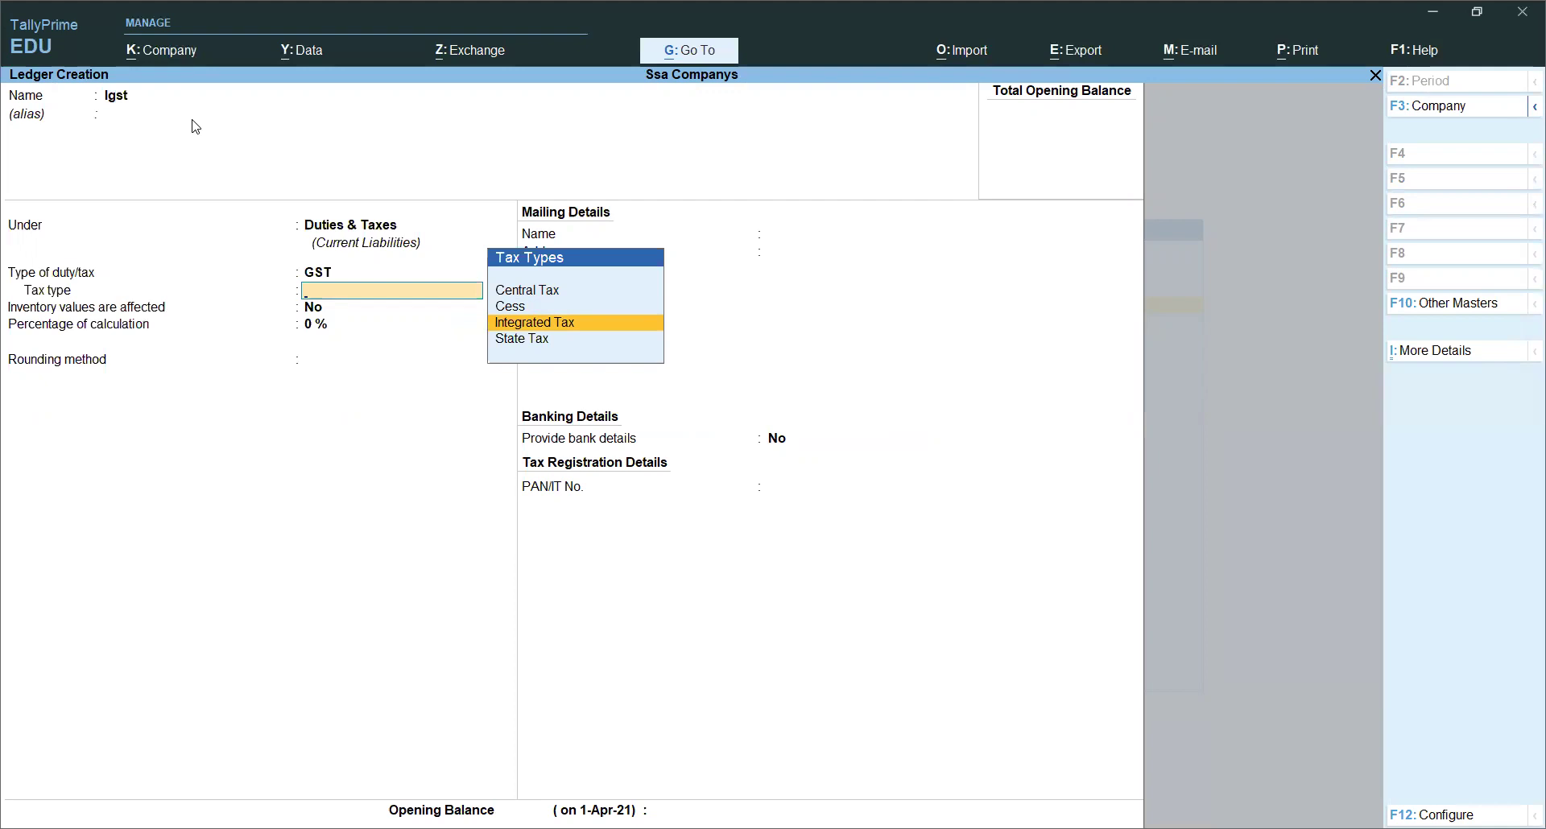
{"action": "key", "text": "Return"}
{"action": "key", "text": "Return"}
{"action": "key", "text": "Return"}
{"action": "key", "text": "Return"}
{"action": "key", "text": "Return"}
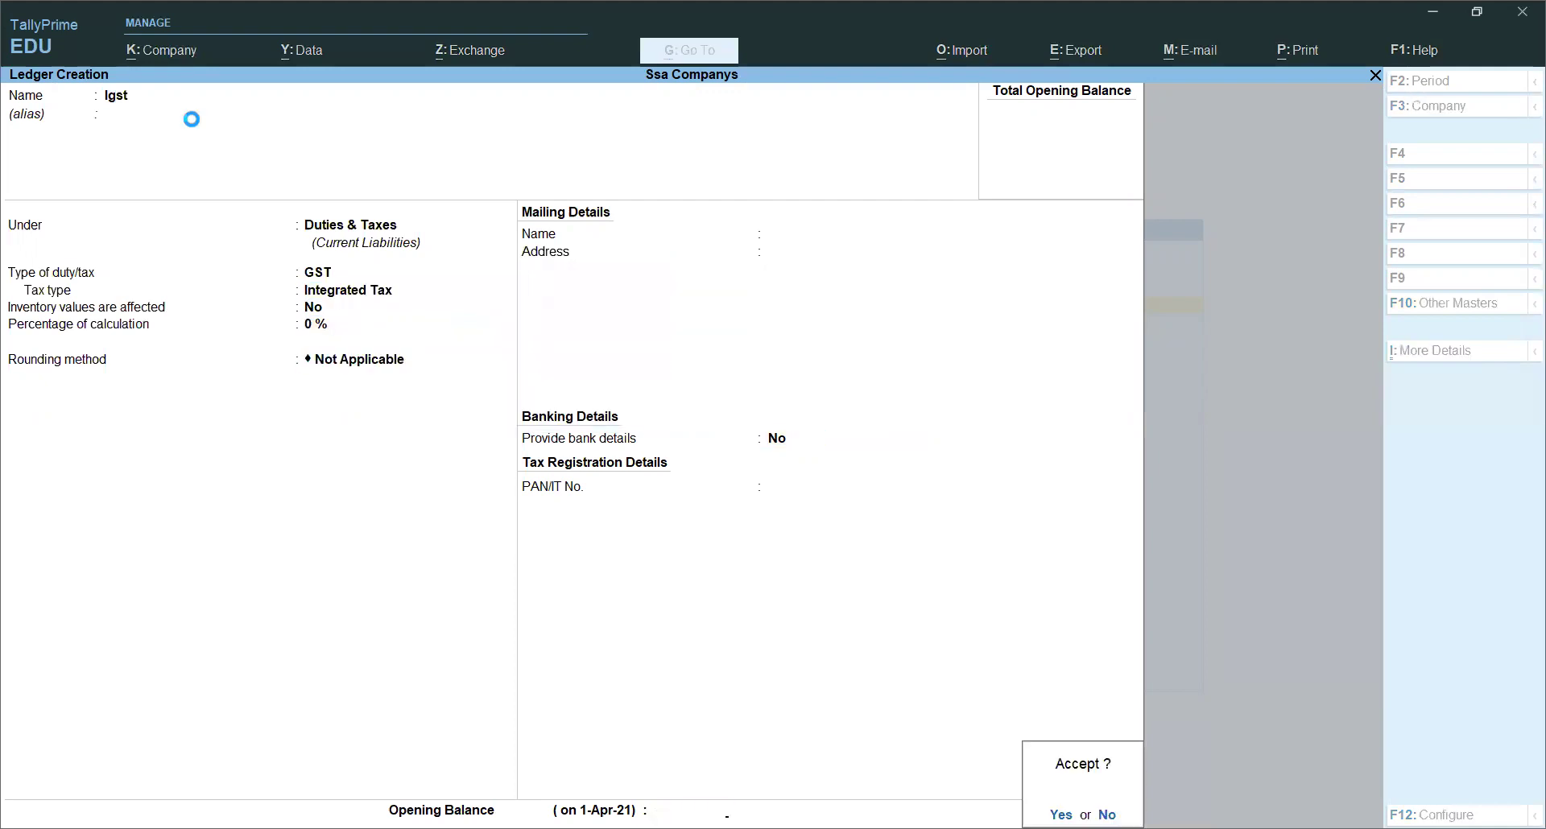
{"action": "key", "text": "Return"}
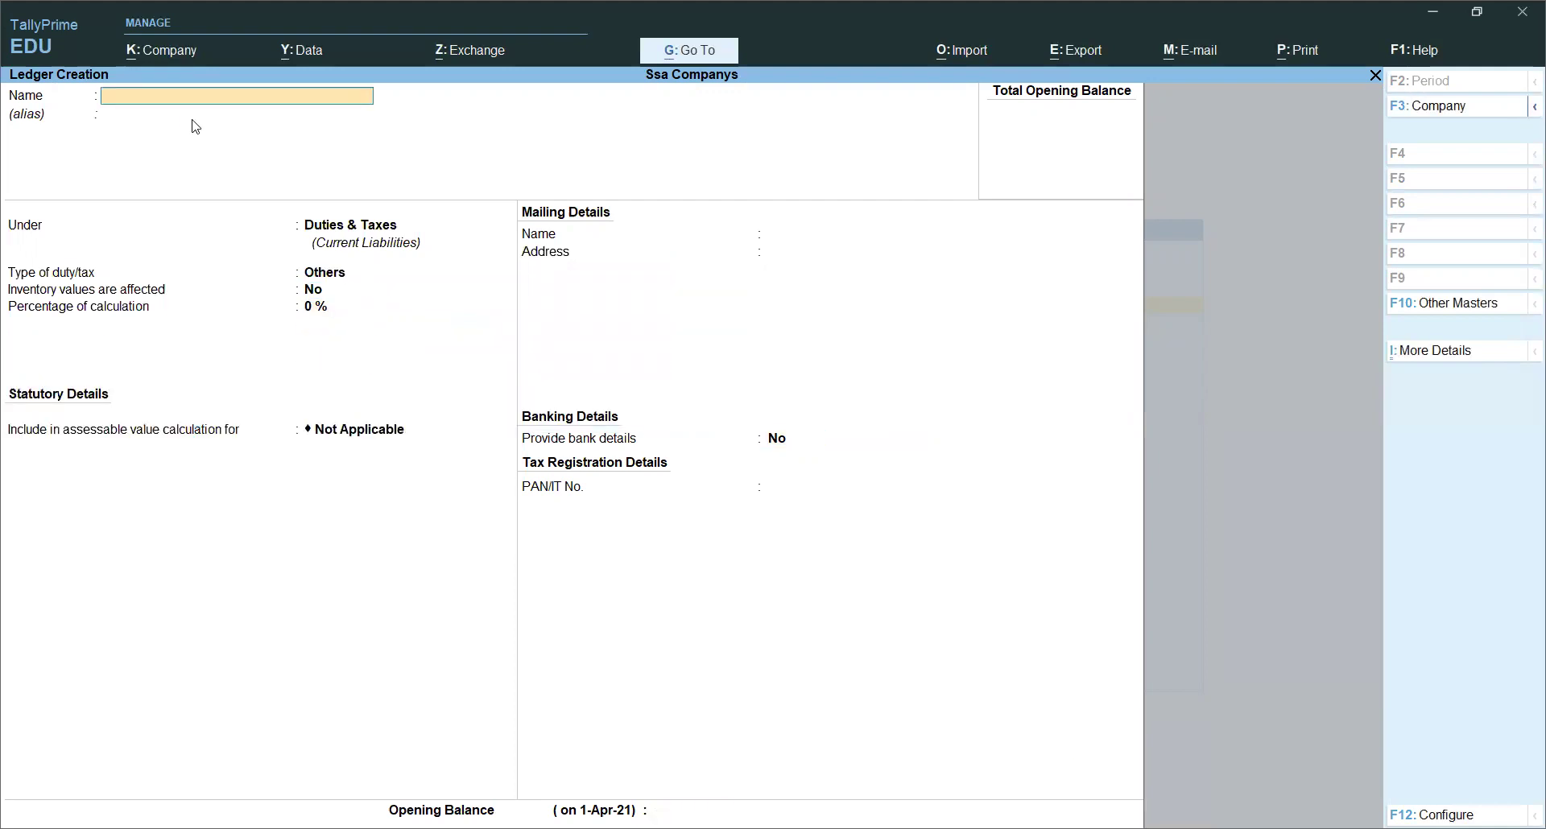
Step: Create ledger Sales under Sales Accounts with inventory values affected
{"action": "type", "text": "Sales"}
{"action": "key", "text": "Return"}
{"action": "key", "text": "Return"}
{"action": "type", "text": "Sa"}
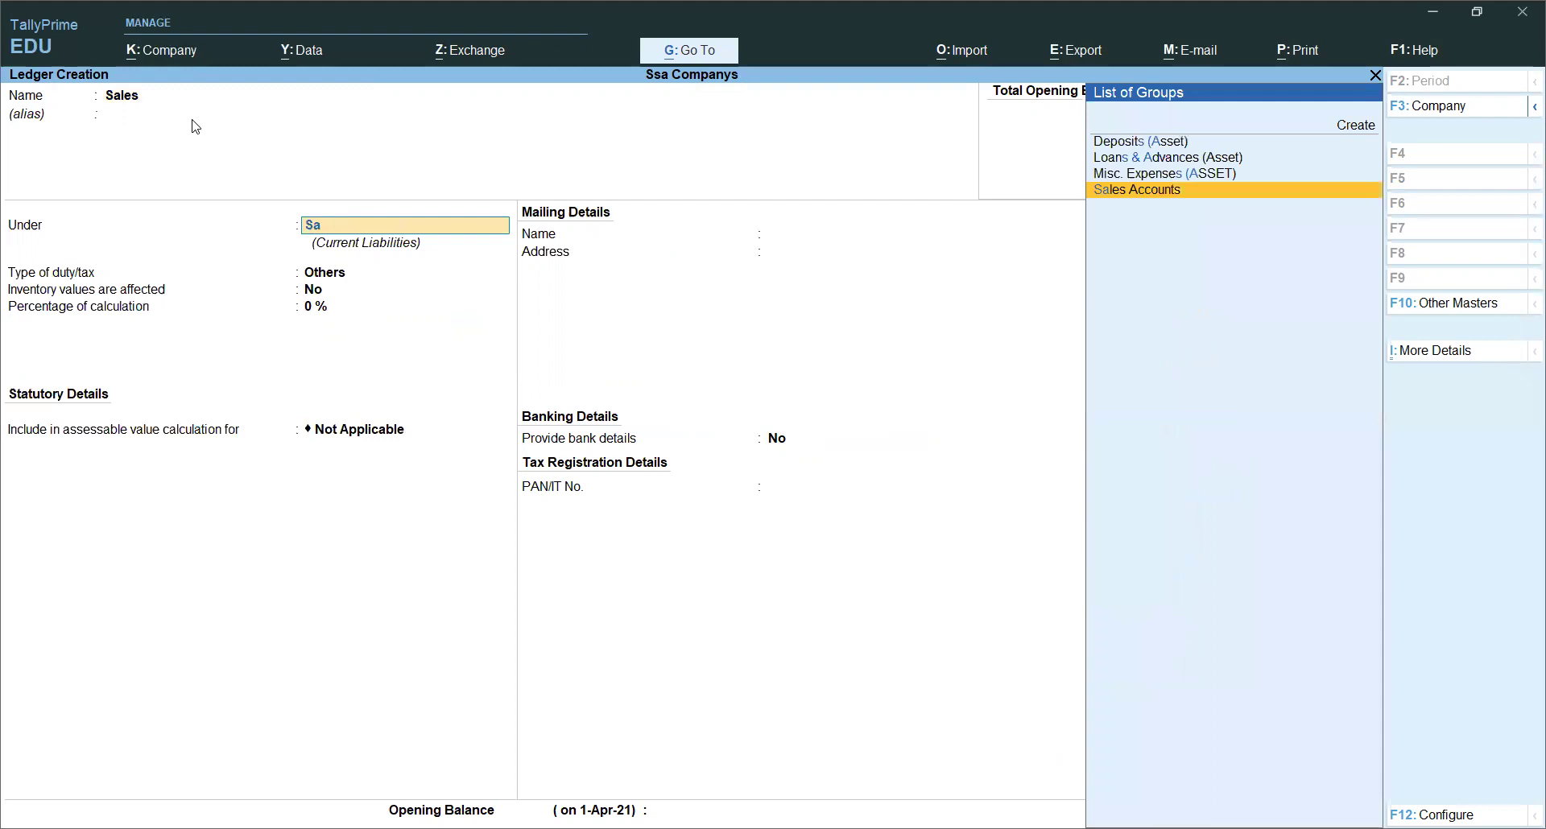
{"action": "key", "text": "Return"}
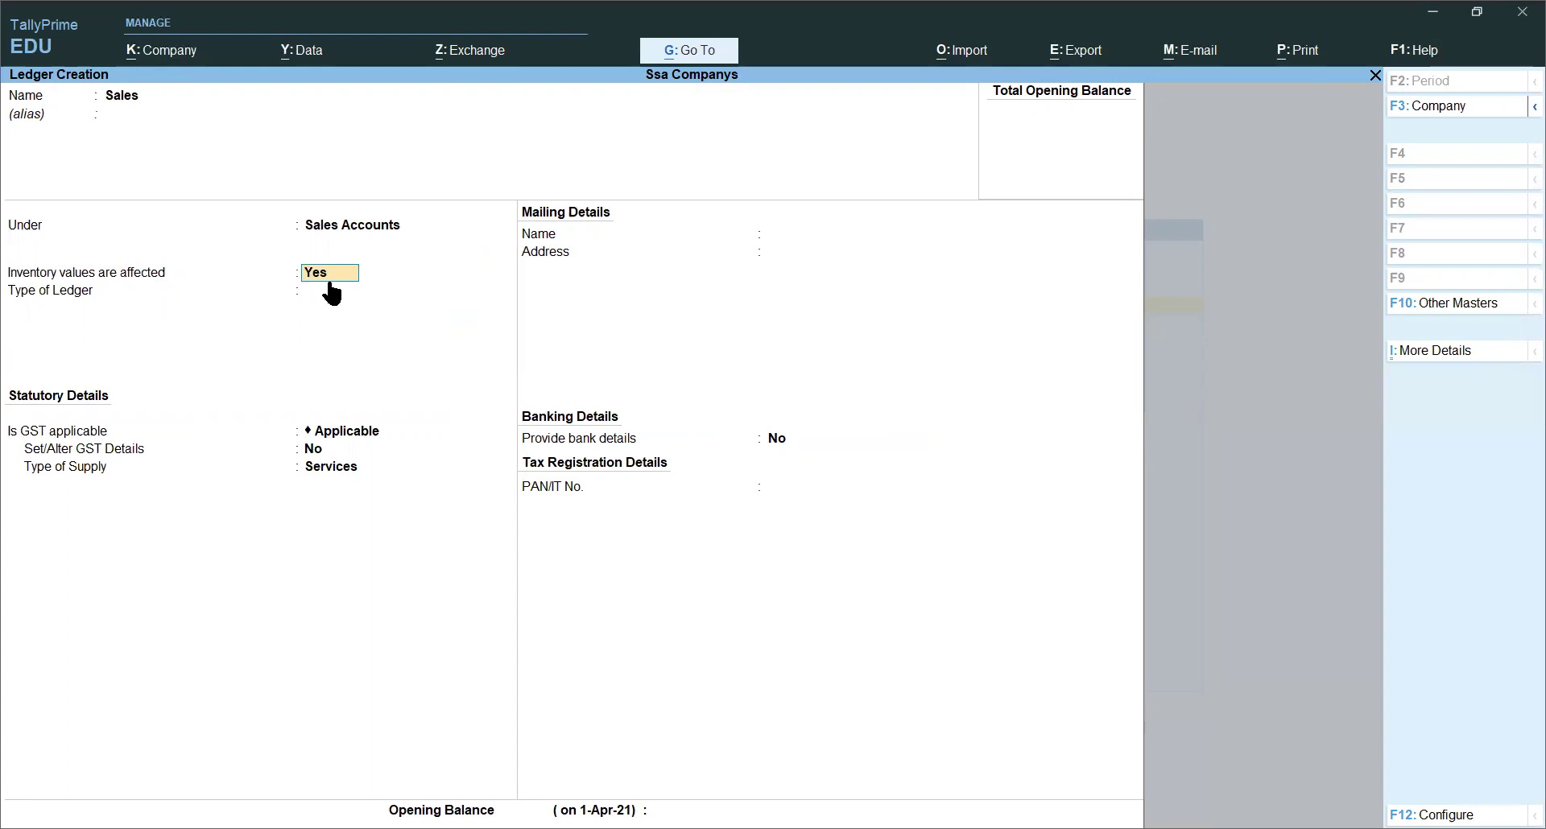
{"action": "key", "text": "Return"}
{"action": "key", "text": "Return"}
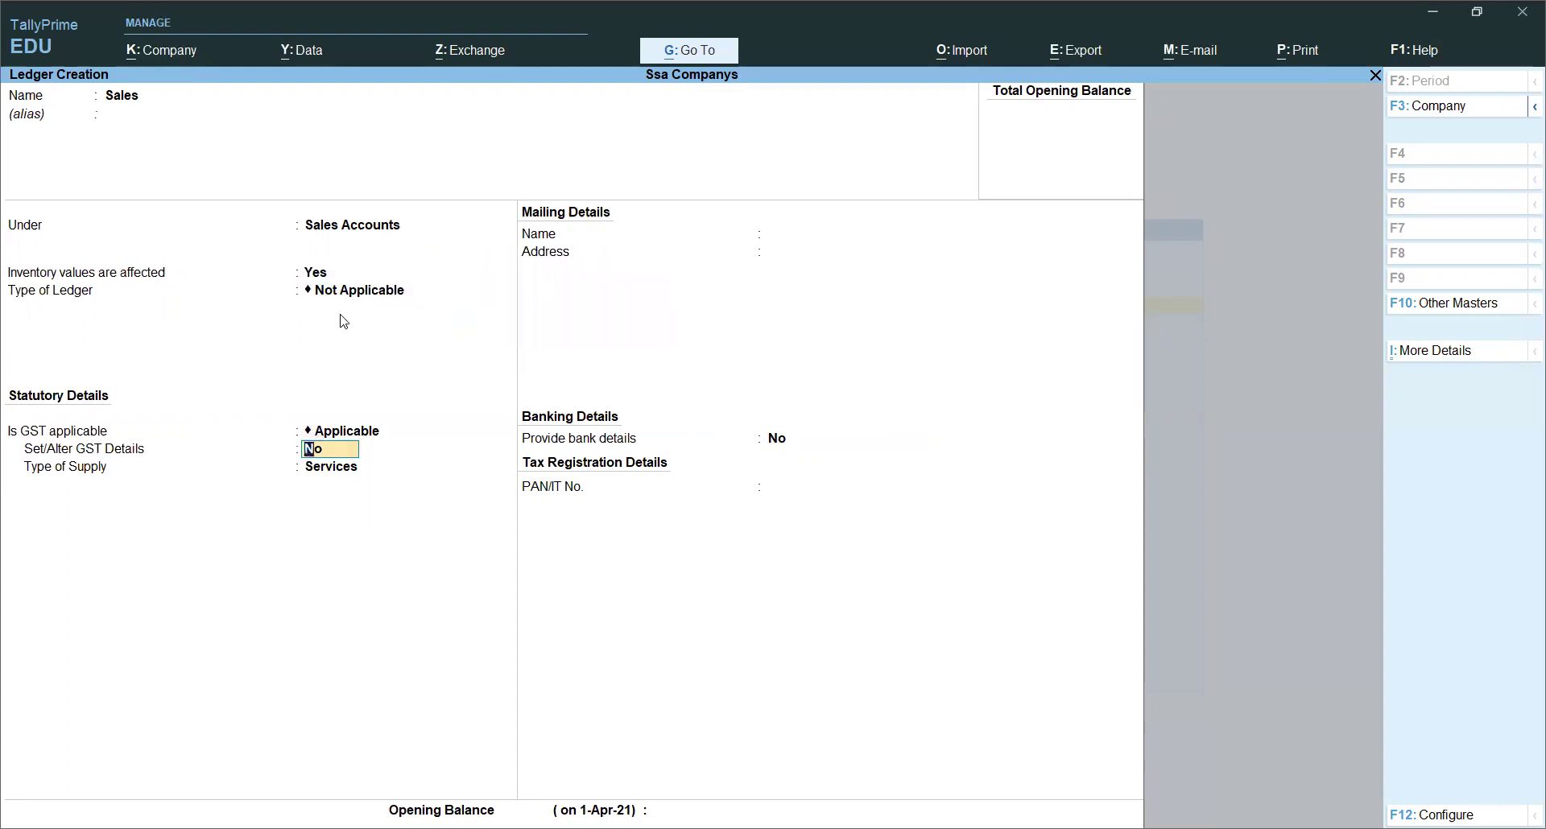
{"action": "key", "text": "Return"}
{"action": "key", "text": "Return"}
{"action": "key", "text": "Return"}
{"action": "key", "text": "Return"}
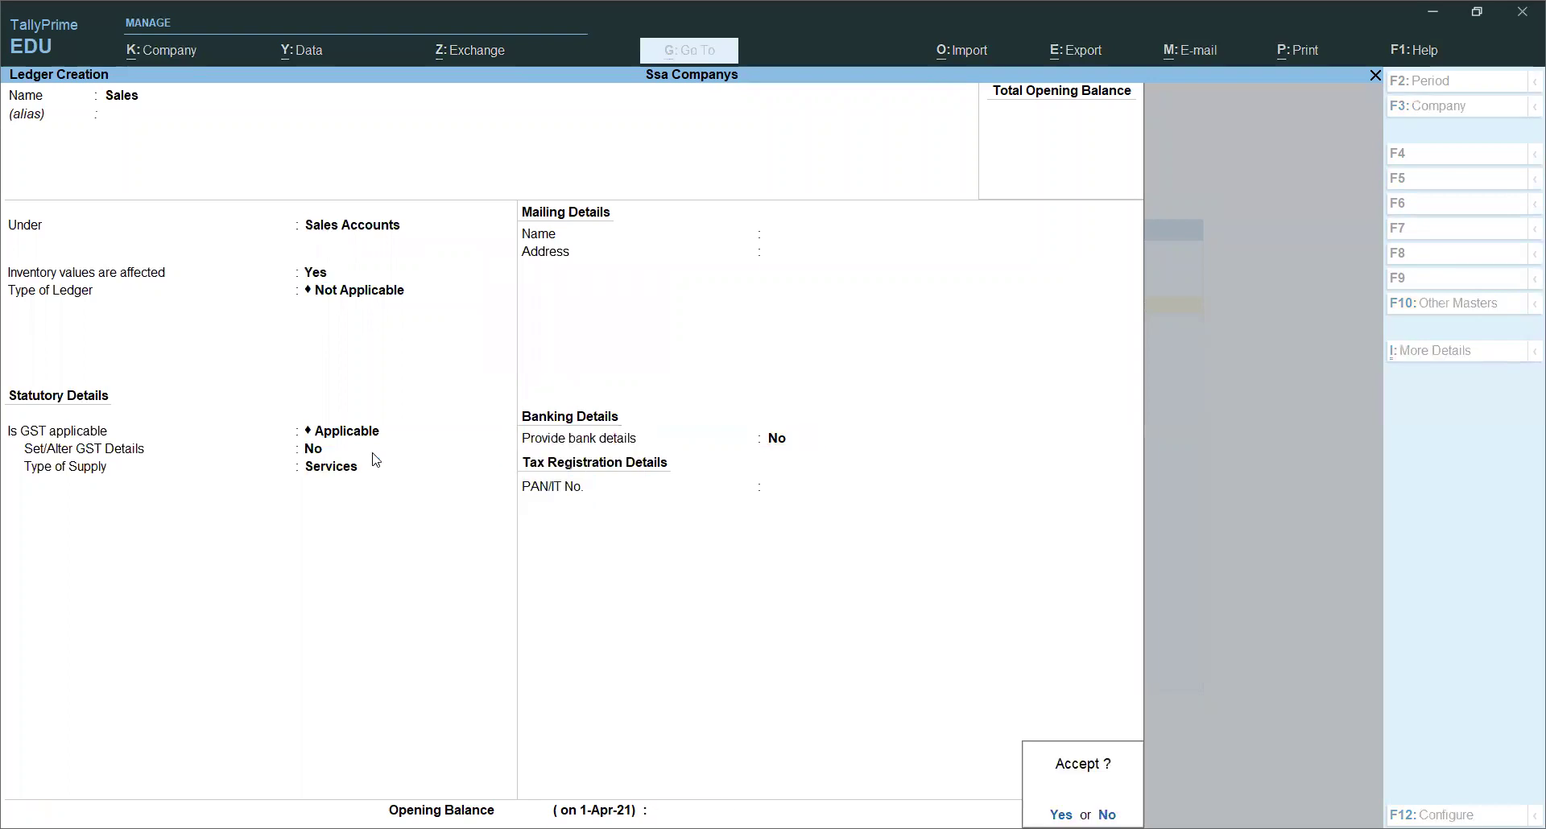
{"action": "key", "text": "Return"}
Step: Create ledger Purchase under Purchase Accounts, then exit Ledger Creation
{"action": "type", "text": "Purchase"}
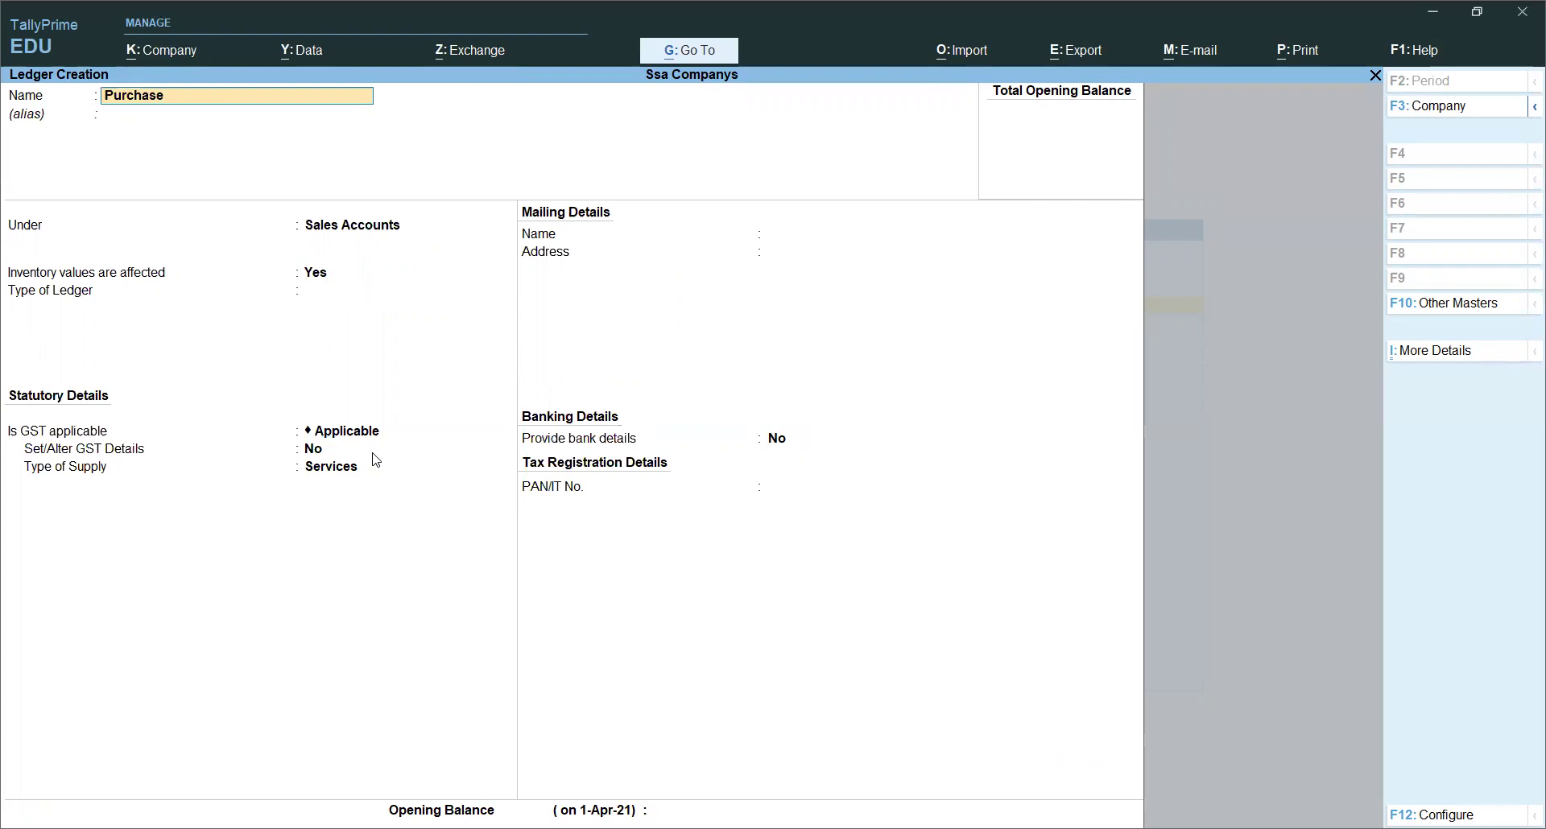
{"action": "key", "text": "Return"}
{"action": "key", "text": "Return"}
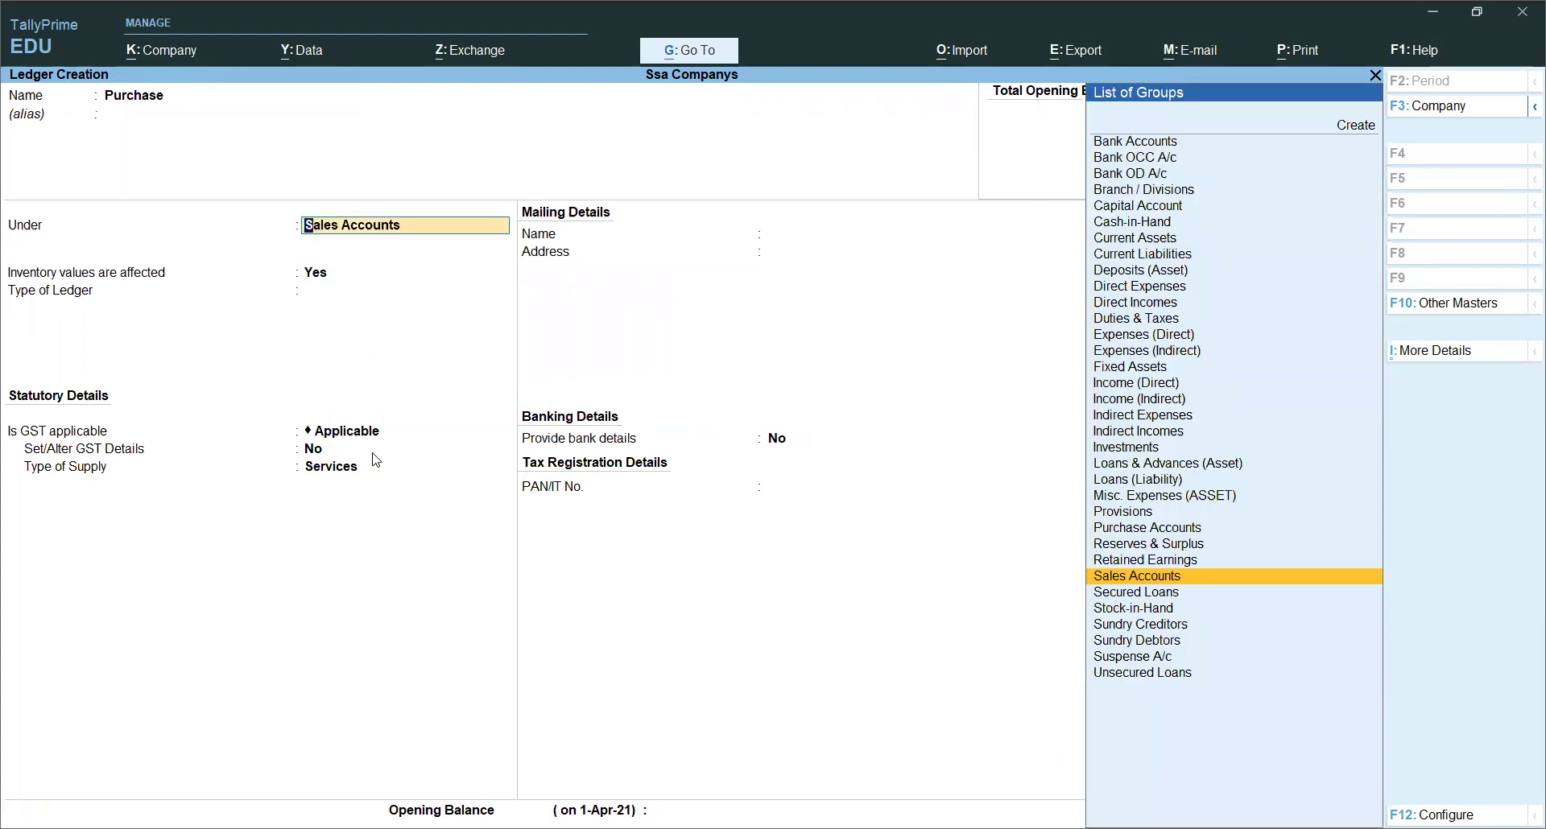
{"action": "type", "text": "Pu"}
{"action": "key", "text": "Return"}
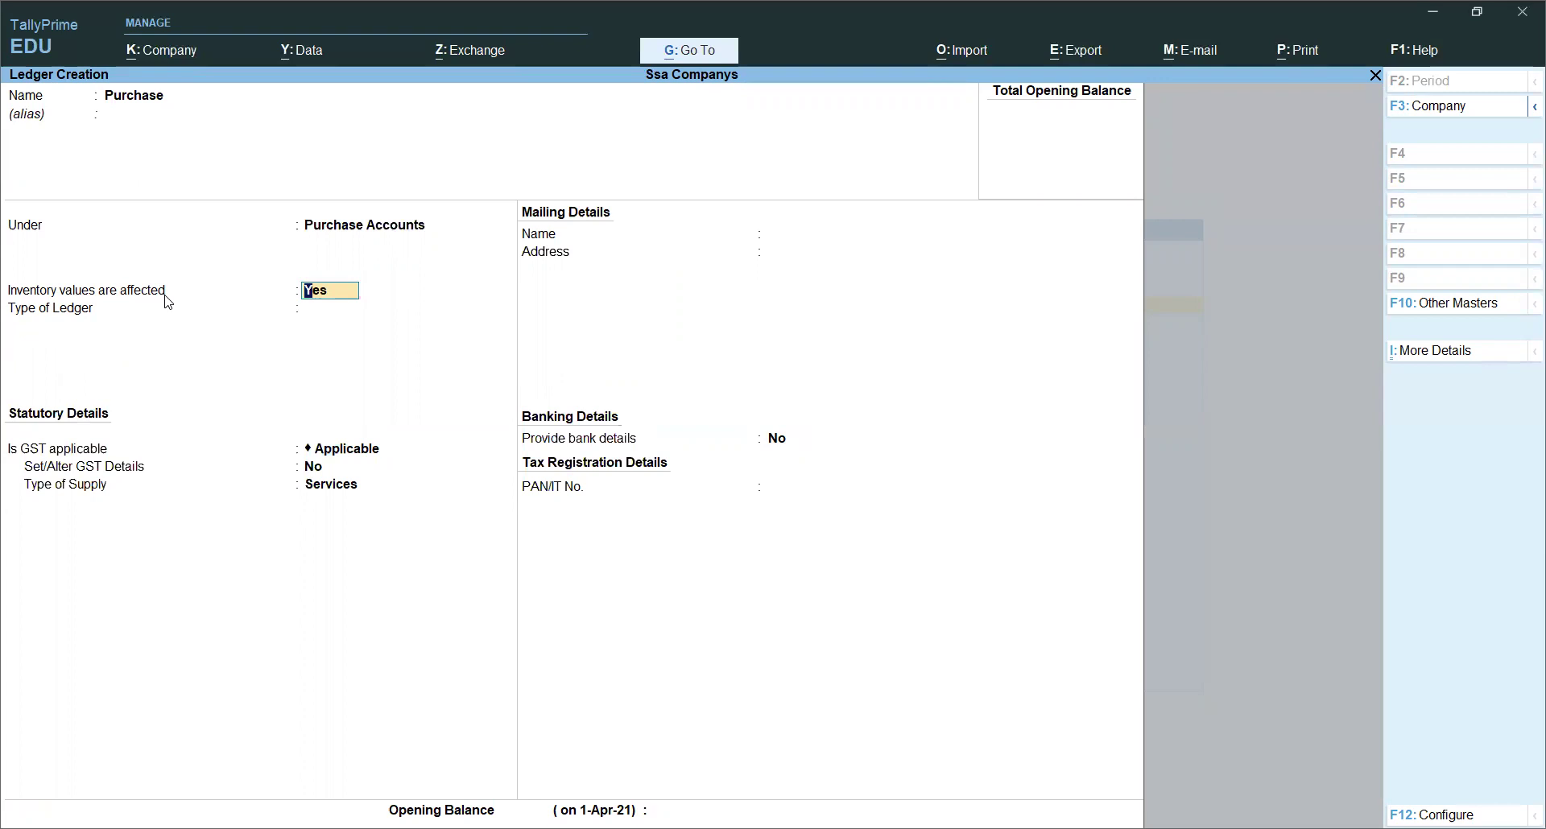
{"action": "key", "text": "Return"}
{"action": "key", "text": "Return"}
{"action": "key", "text": "Return"}
{"action": "key", "text": "Return"}
{"action": "key", "text": "Return"}
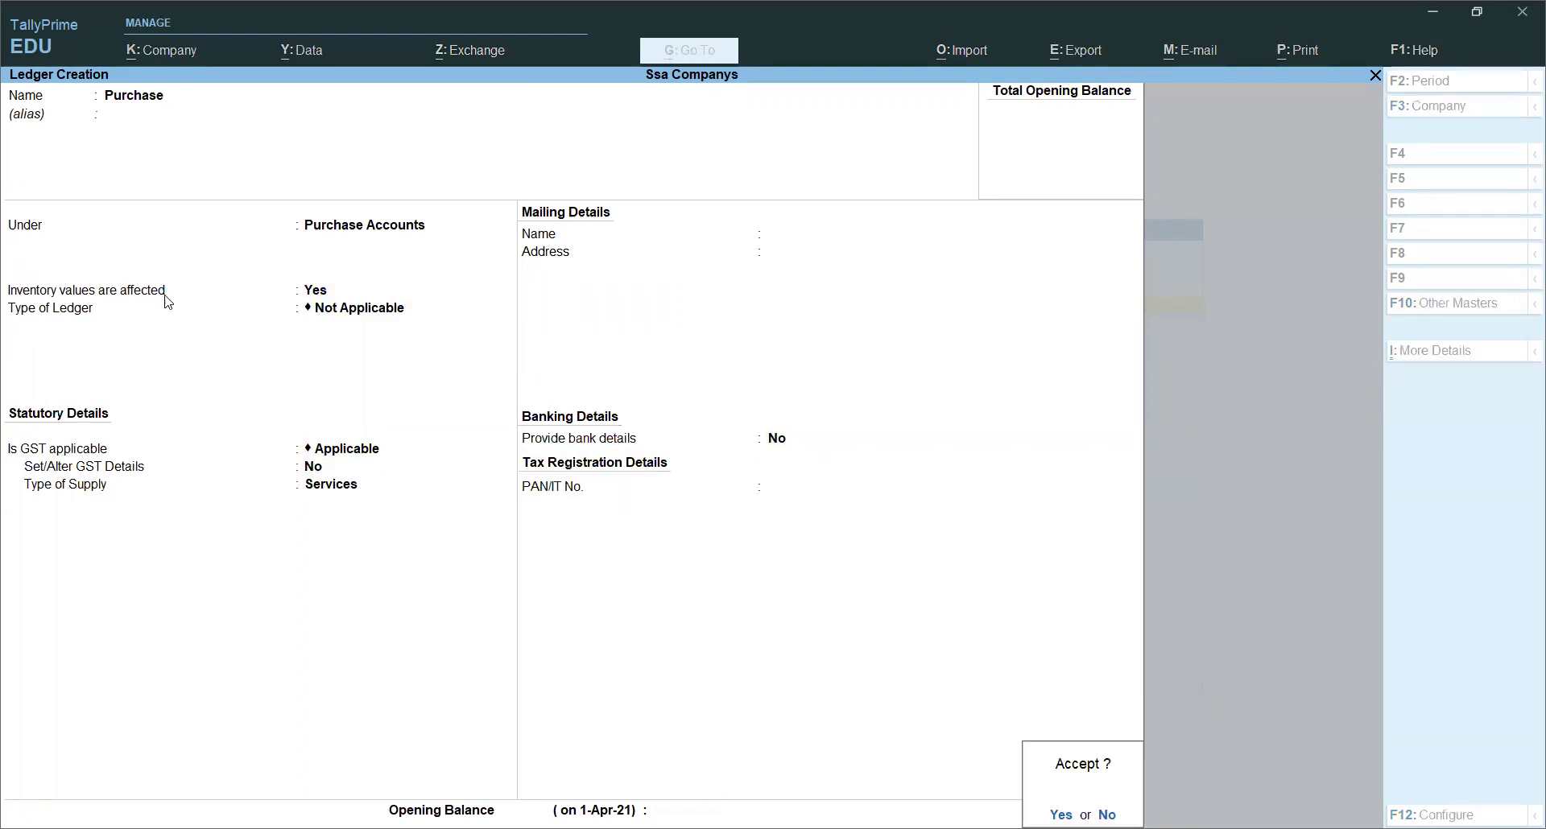
{"action": "key", "text": "Return"}
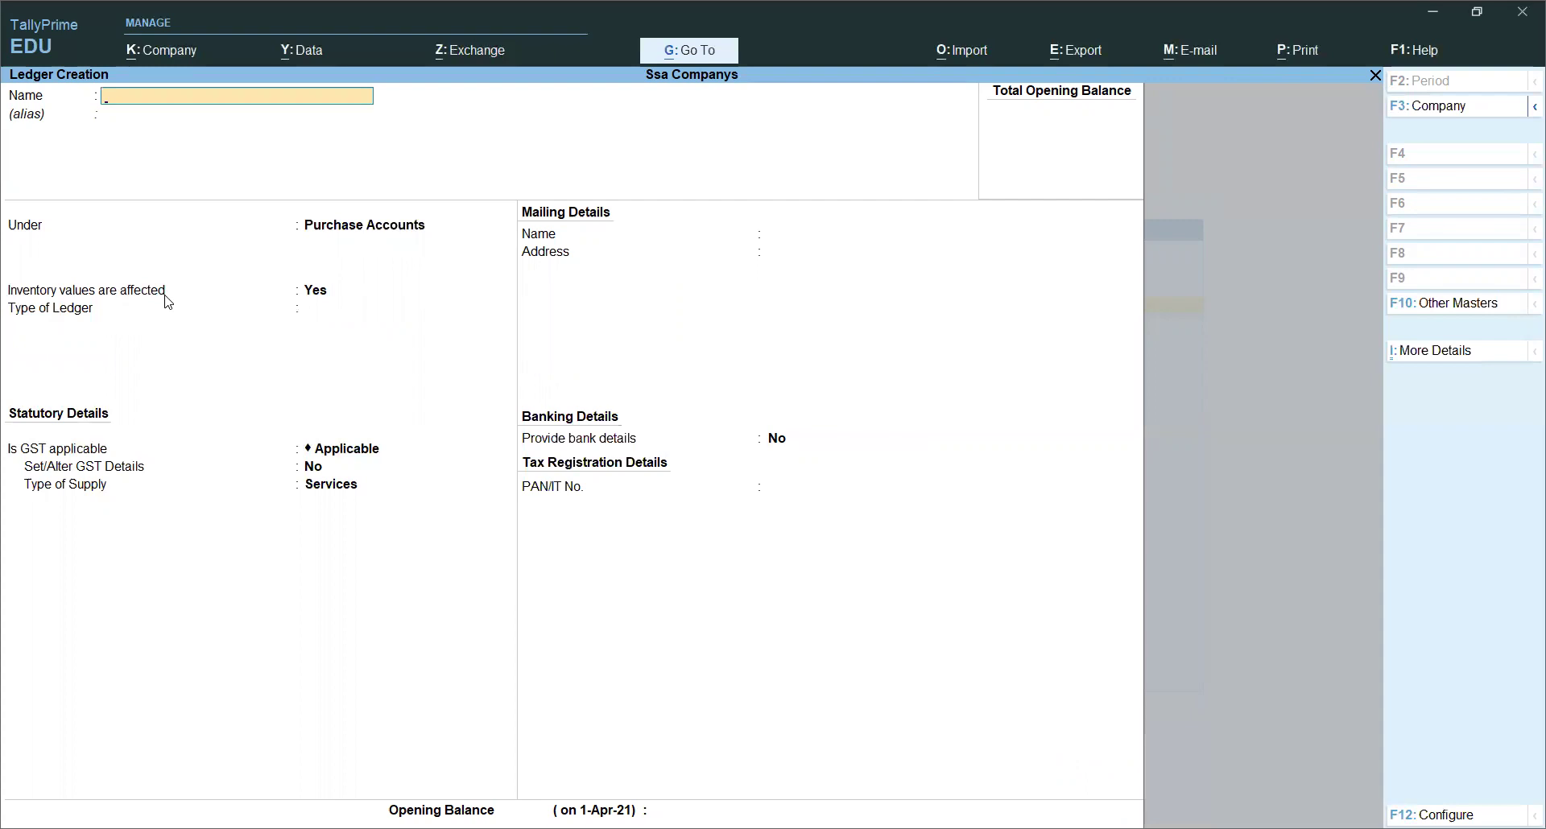
{"action": "key", "text": "Escape"}
{"action": "key", "text": "Return"}
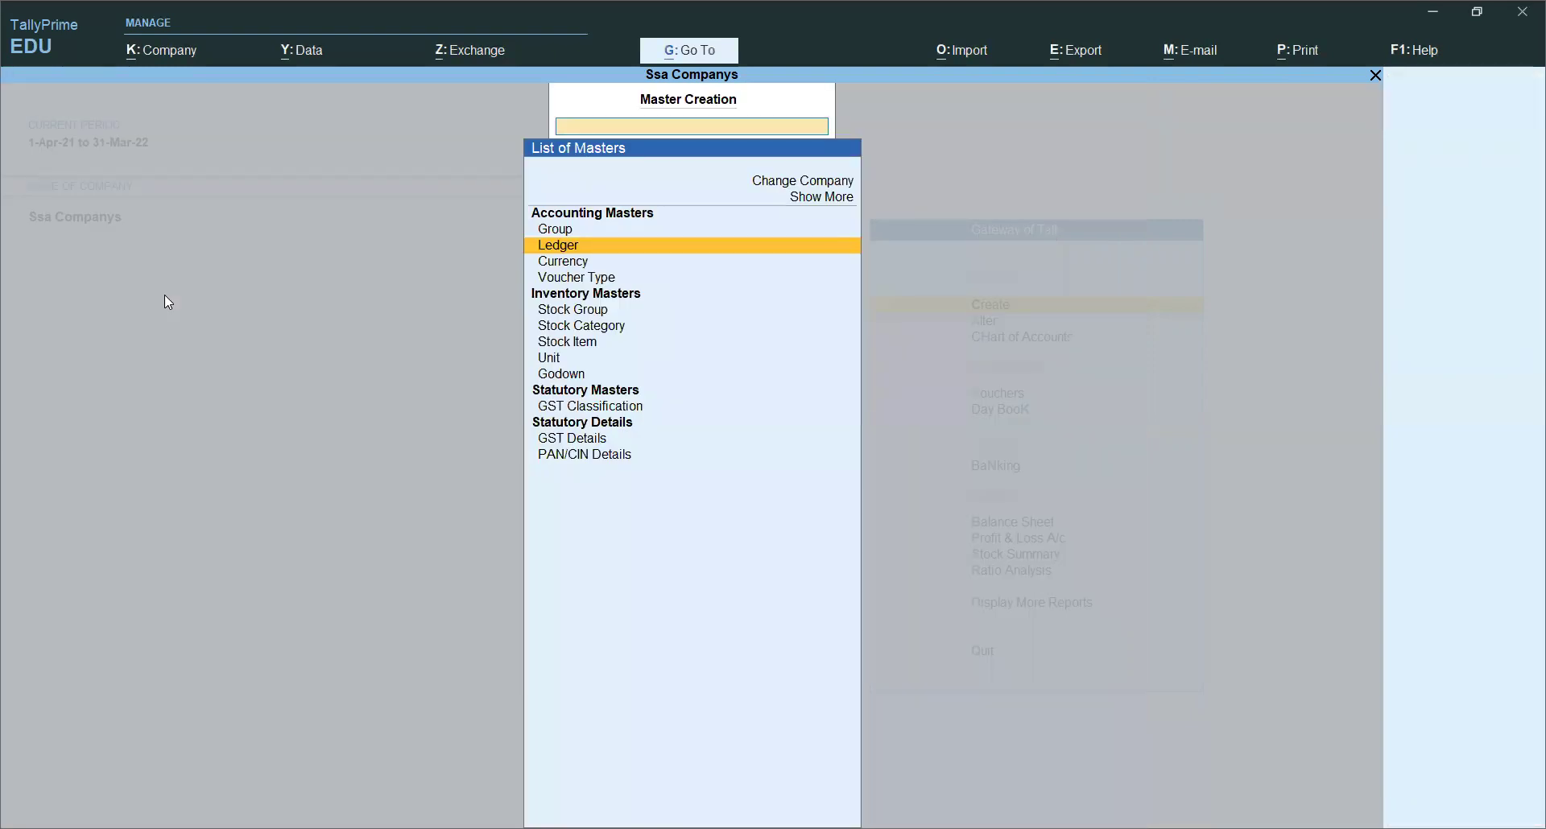
Step: Return to the Gateway of Tally and open Vouchers, starting a blank Payment voucher
{"action": "key", "text": "Escape"}
{"action": "key", "text": "Down"}
{"action": "key", "text": "Down"}
{"action": "key", "text": "Down"}
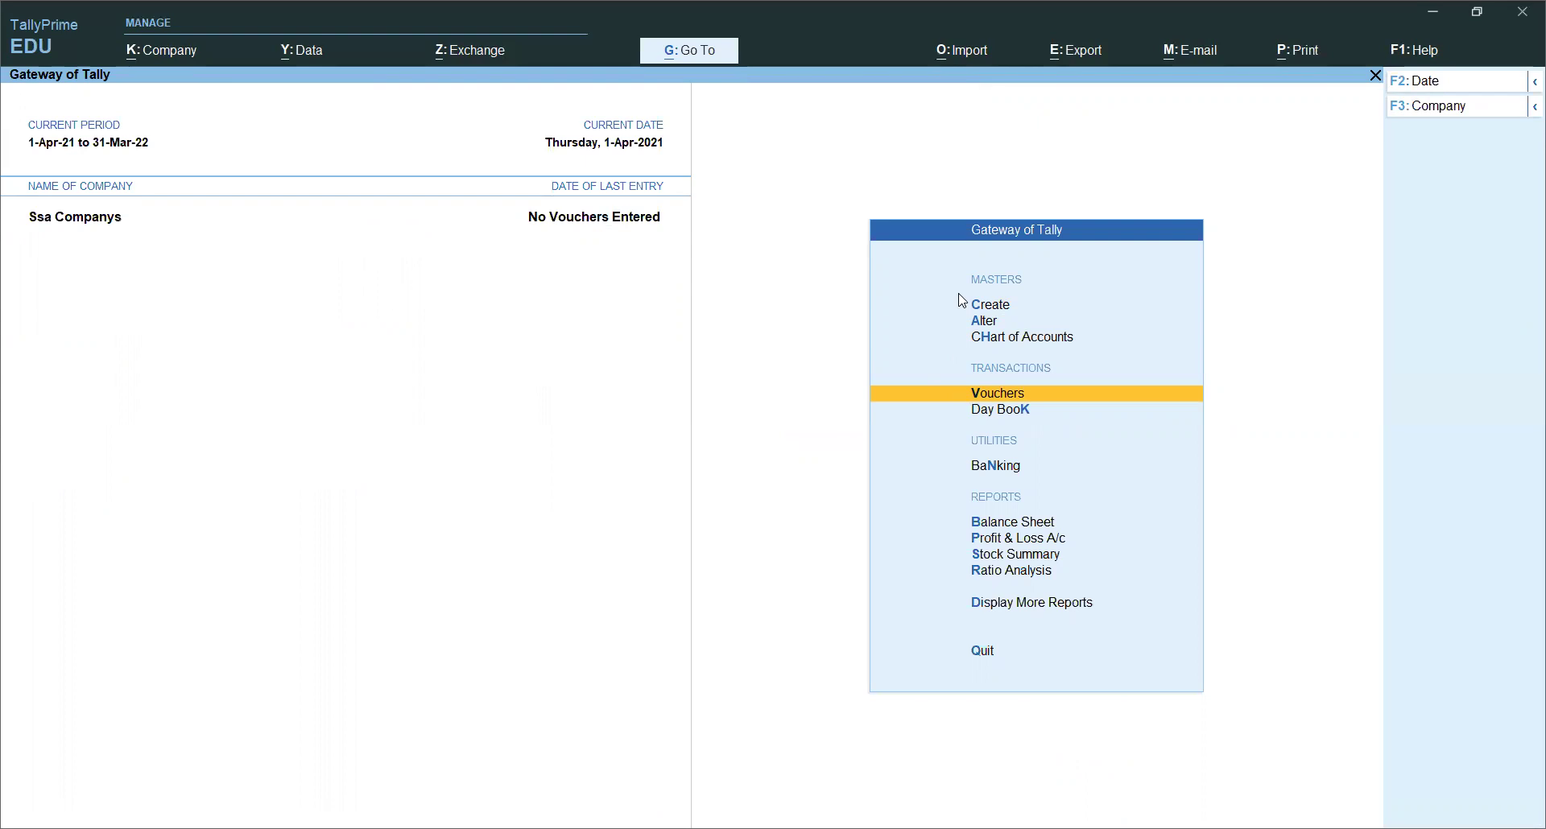
{"action": "left_click", "coordinate": [983, 395]}
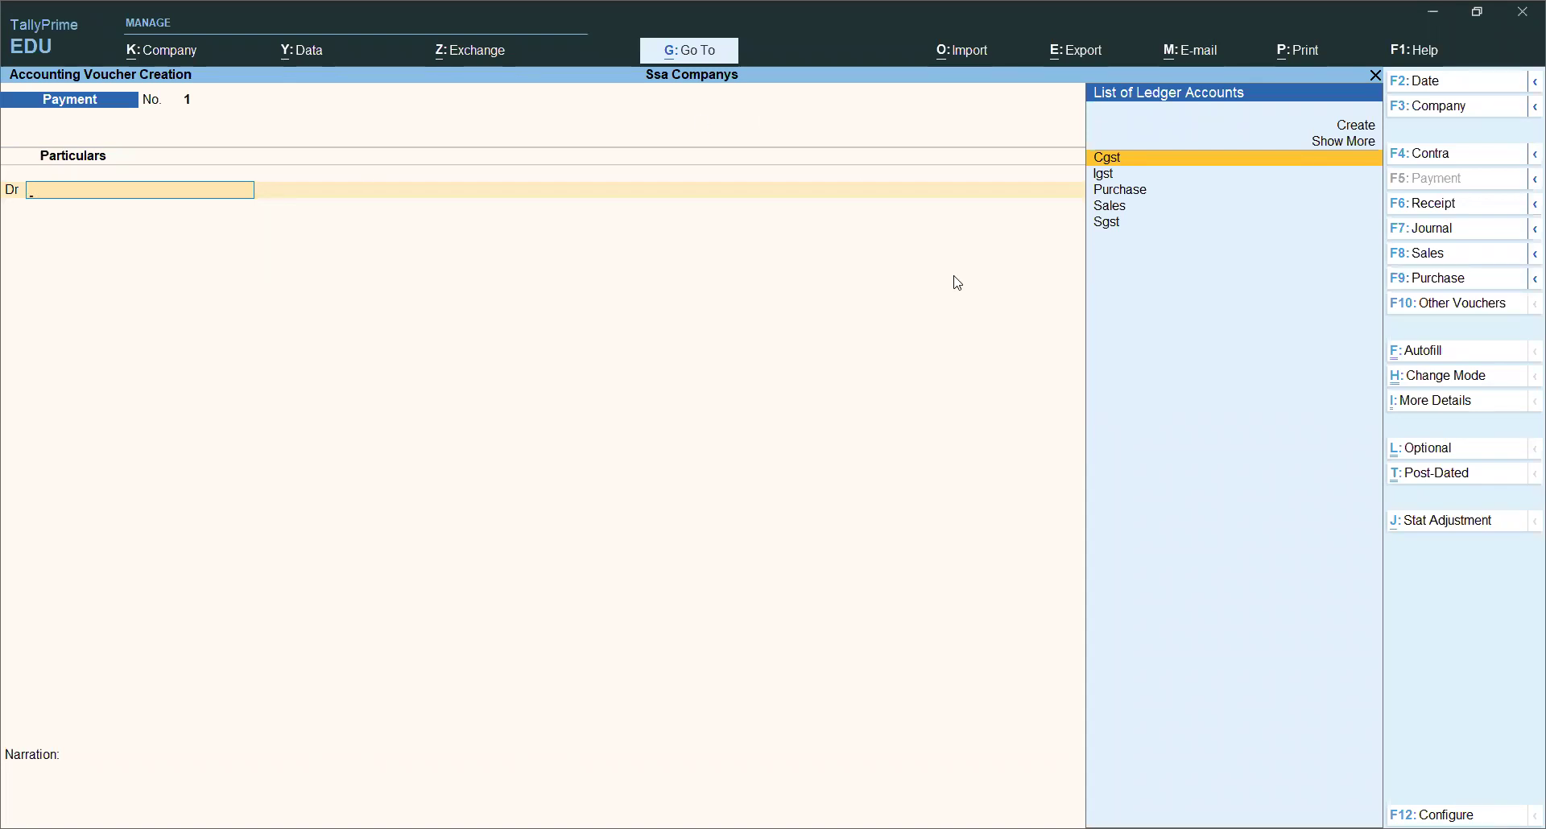
Step: Switch to a Purchase voucher and change it to Item Invoice mode
{"action": "left_click", "coordinate": [1442, 288]}
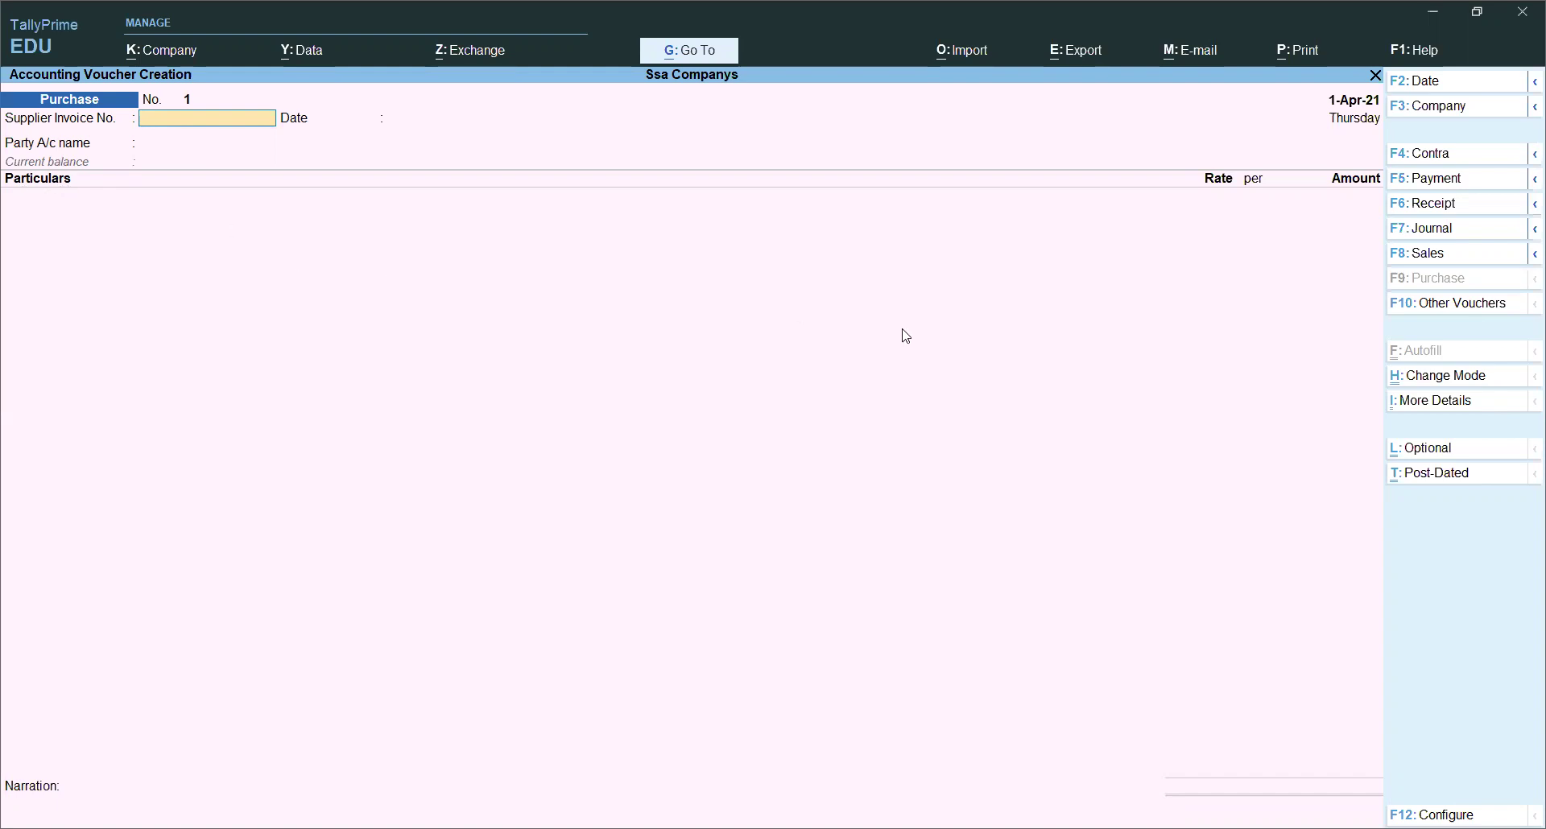
{"action": "left_click", "coordinate": [1427, 389]}
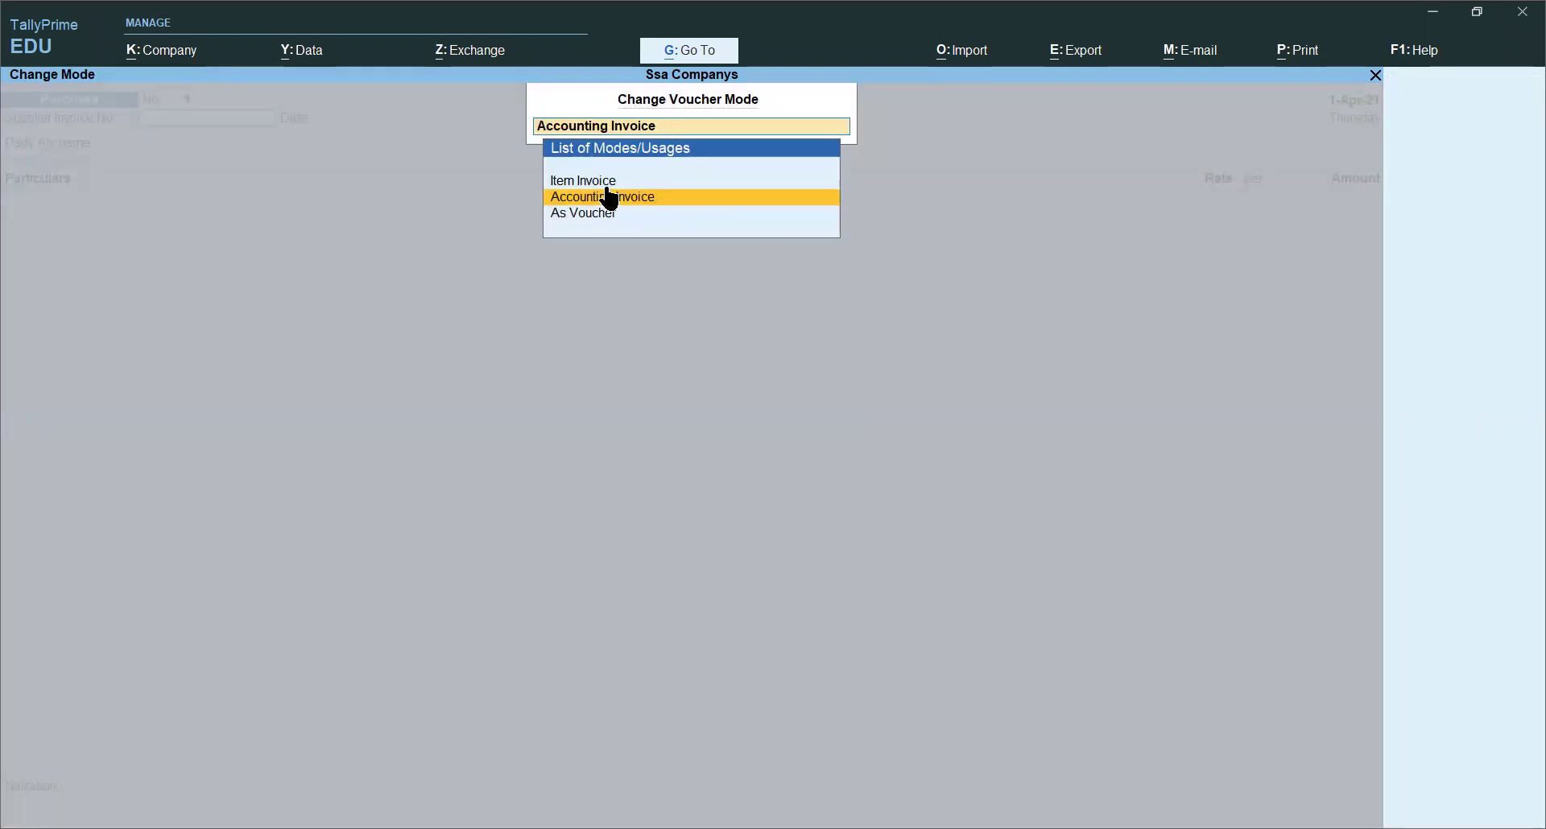
{"action": "key", "text": "Up"}
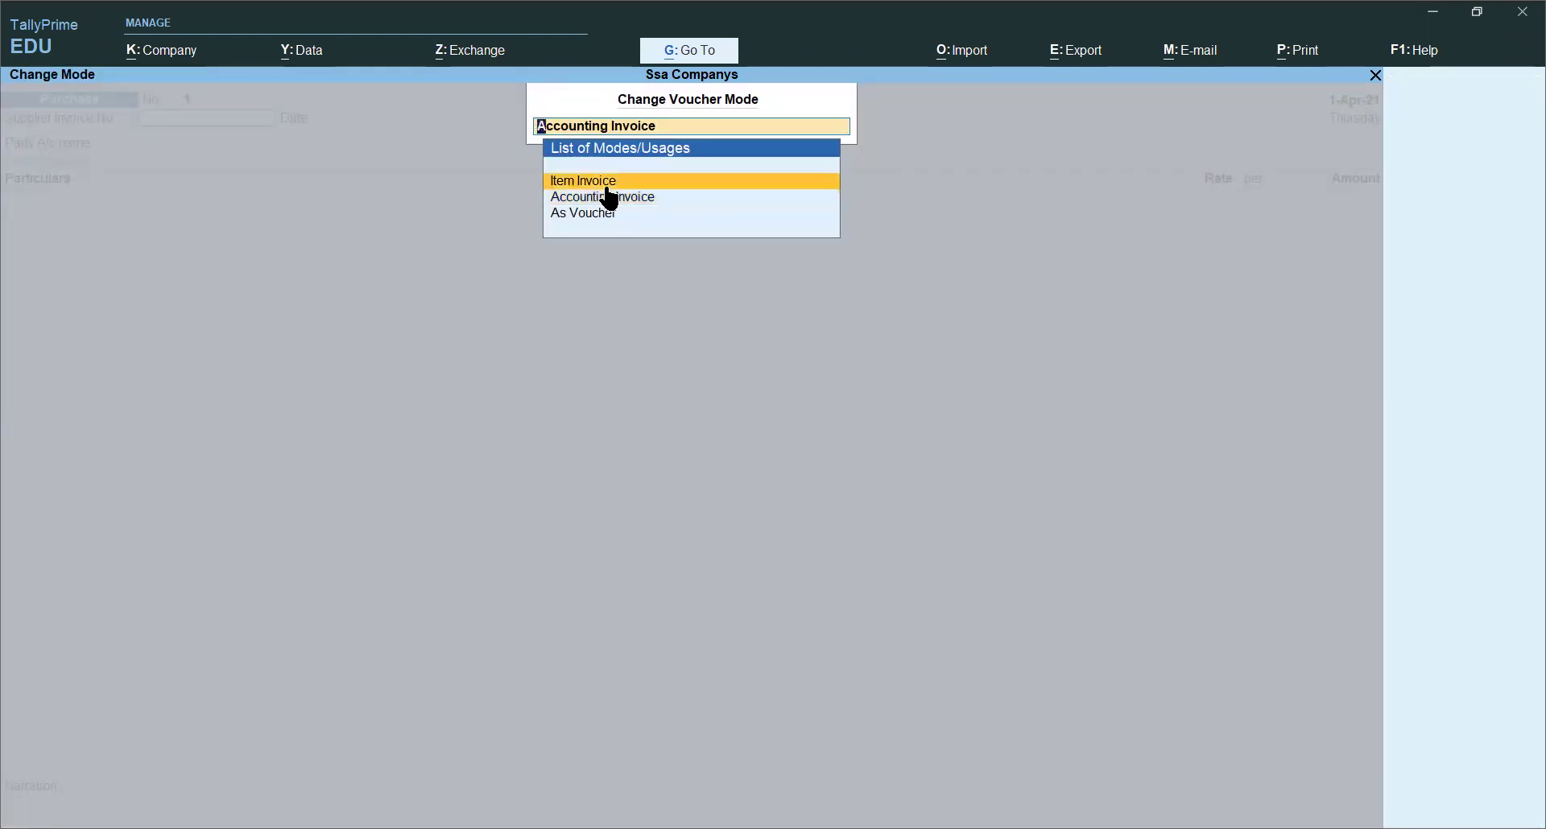
{"action": "key", "text": "Return"}
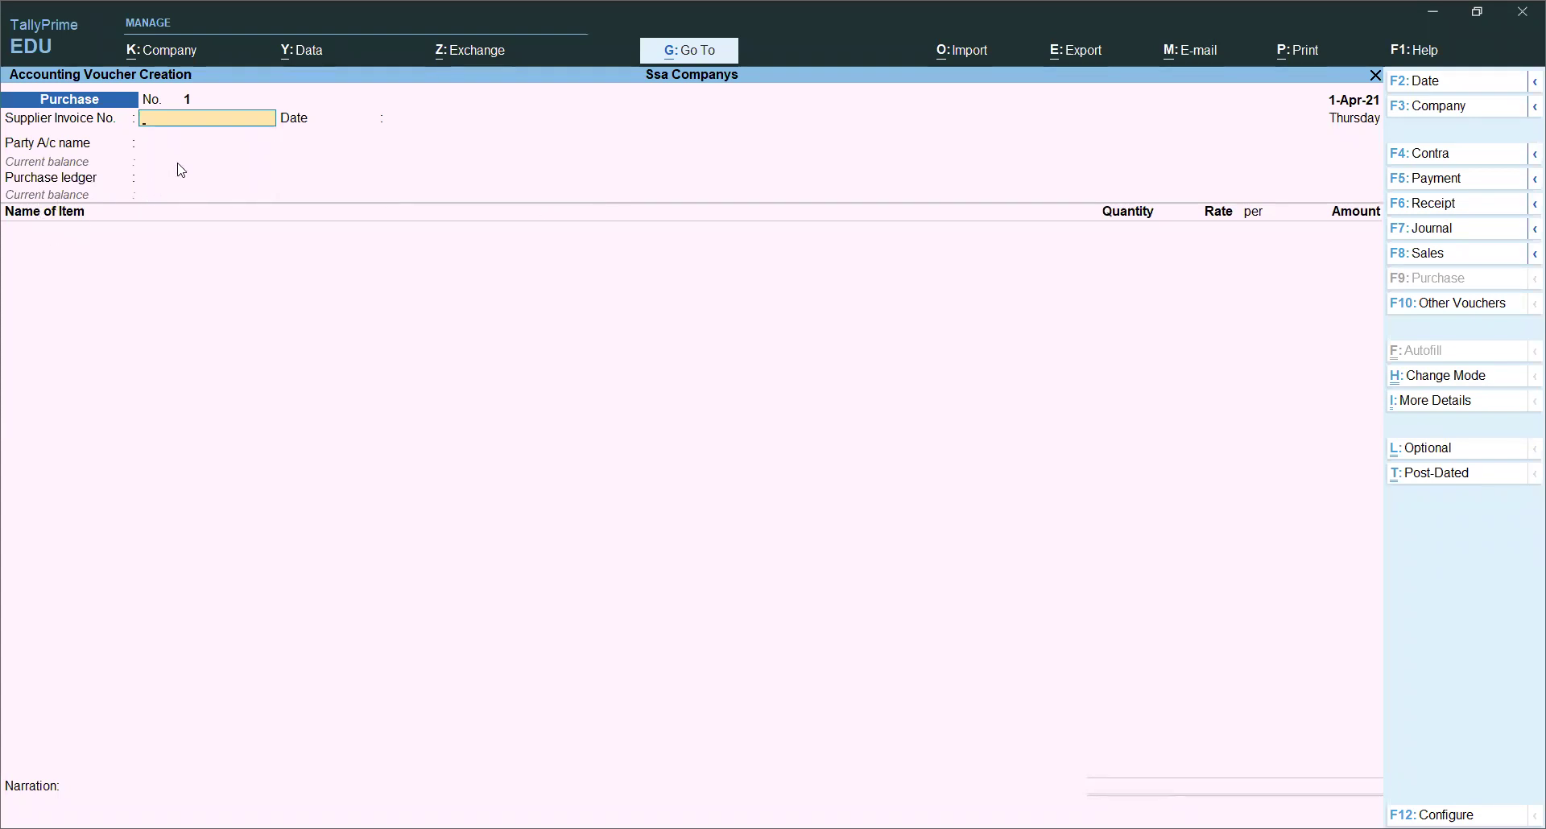
Step: Enter supplier invoice number pur/001 and begin a new party ledger with Alt+C
{"action": "type", "text": "pur/001"}
{"action": "key", "text": "Return"}
{"action": "key", "text": "Return"}
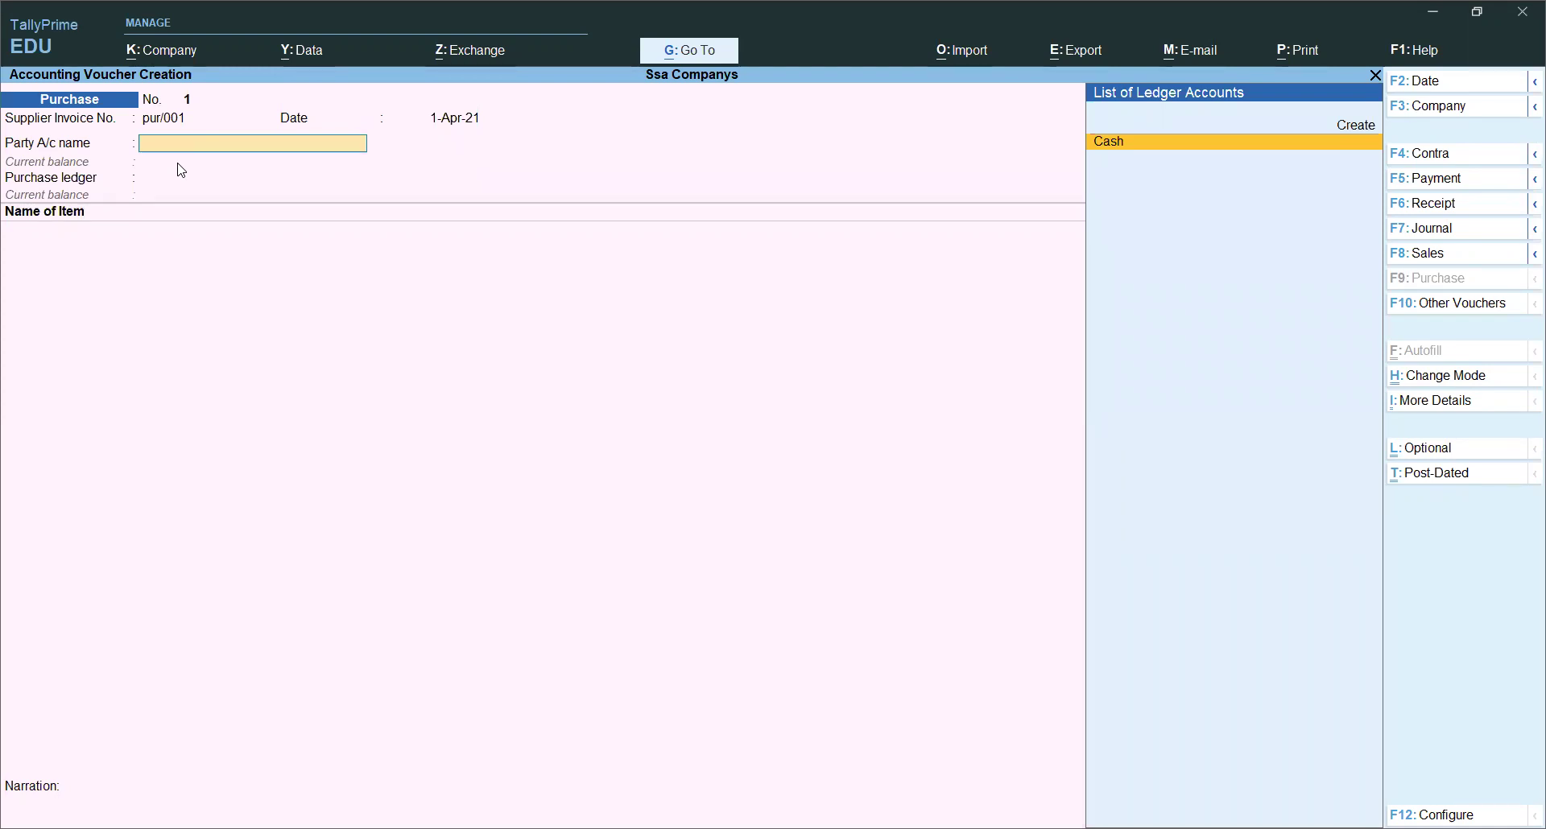
{"action": "key", "text": "alt+c"}
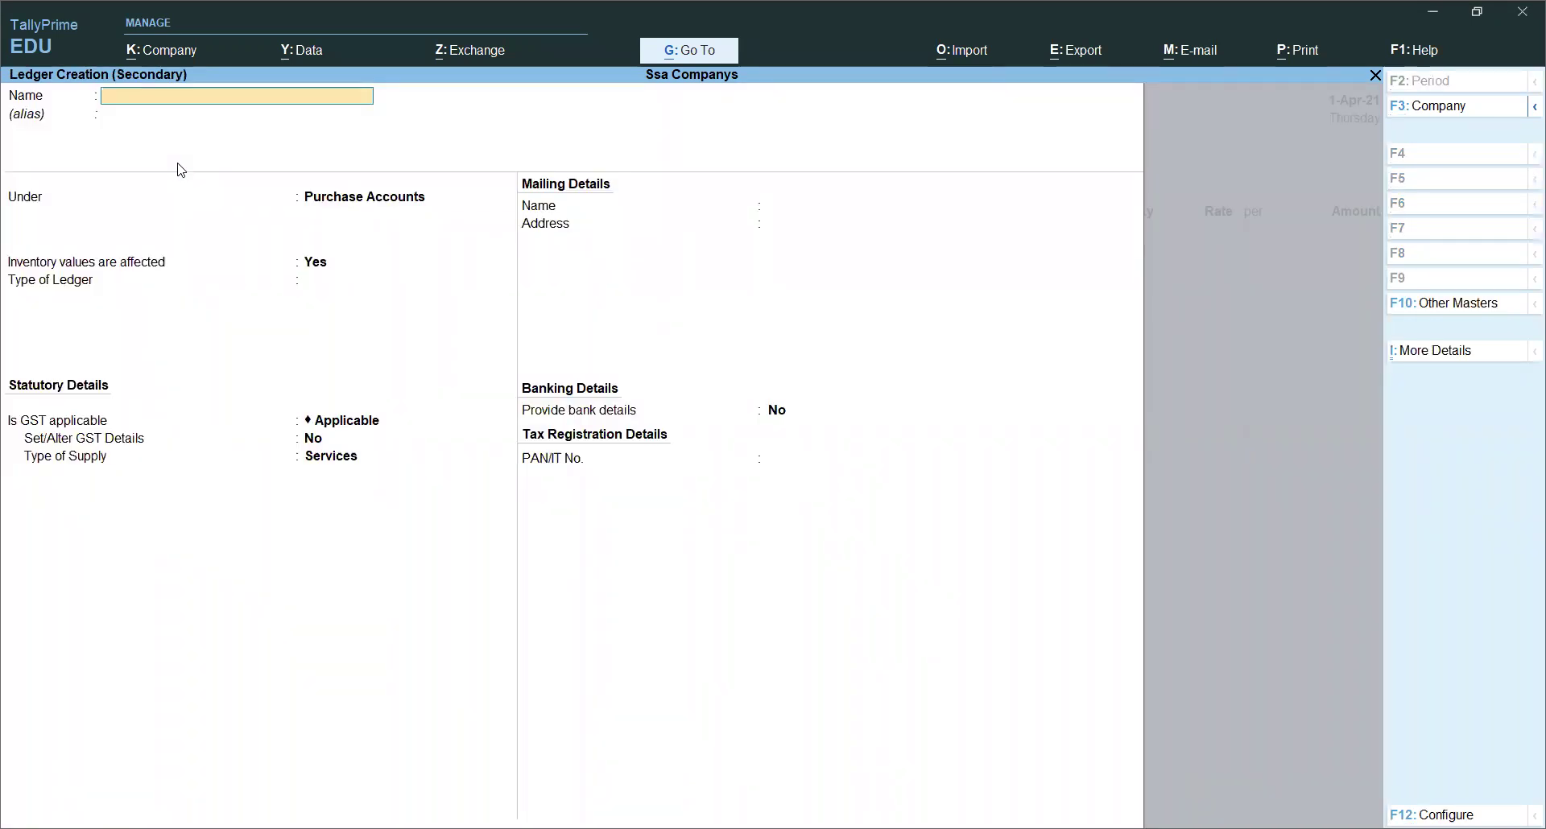
Step: Name the new ledger Ambika Com and place it under Sundry Creditors
{"action": "type", "text": "Ambika com"}
{"action": "key", "text": "Return"}
{"action": "type", "text": "Su"}
{"action": "key", "text": "Down"}
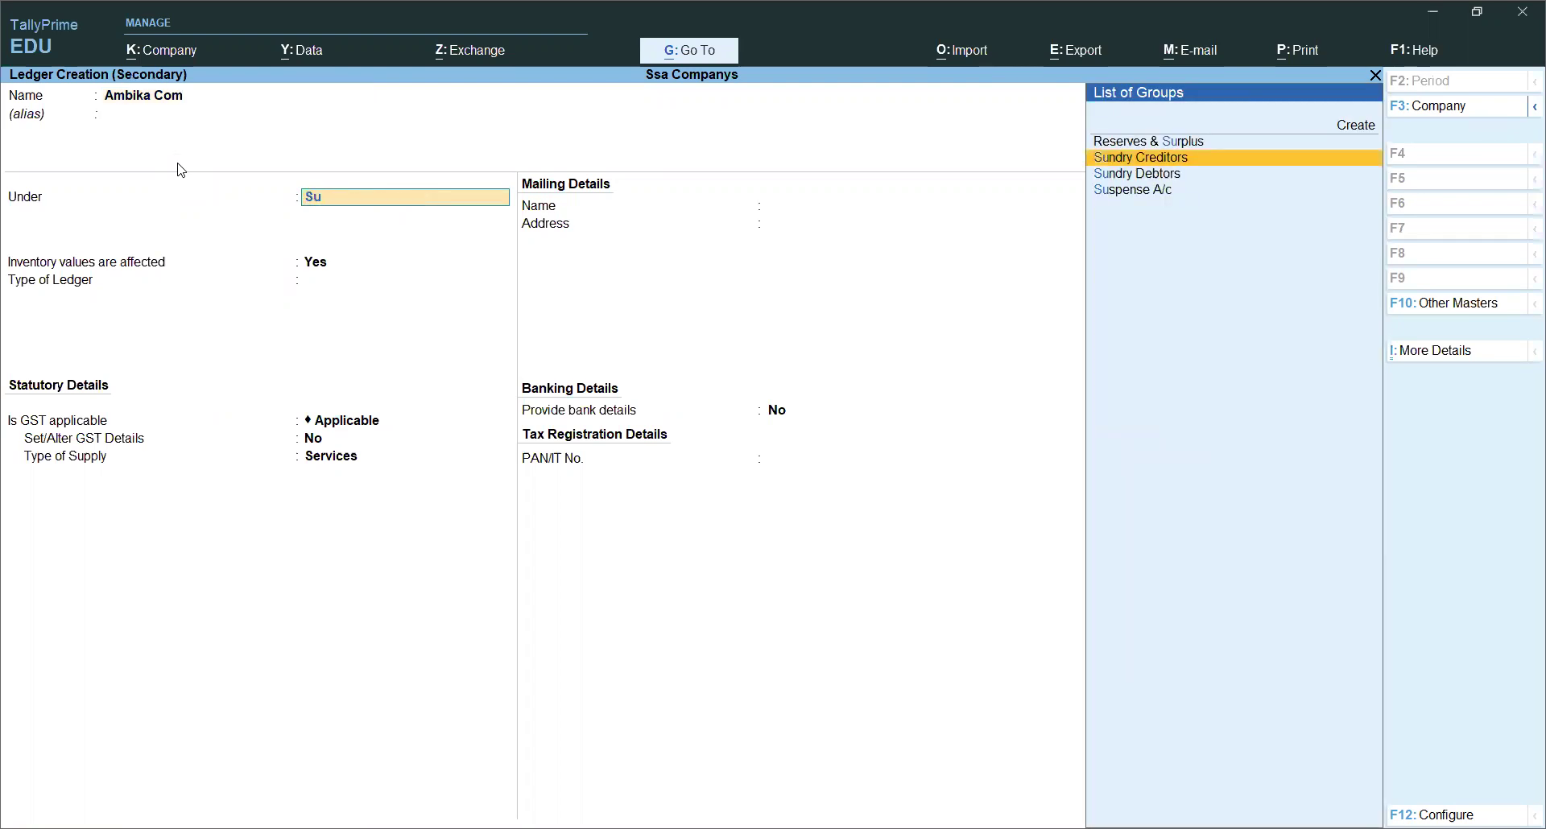
{"action": "key", "text": "Return"}
{"action": "key", "text": "Return"}
{"action": "key", "text": "Return"}
Step: Set state Delhi, Regular GST registration, and enter the supplier's GSTIN
{"action": "key", "text": "BackSpace"}
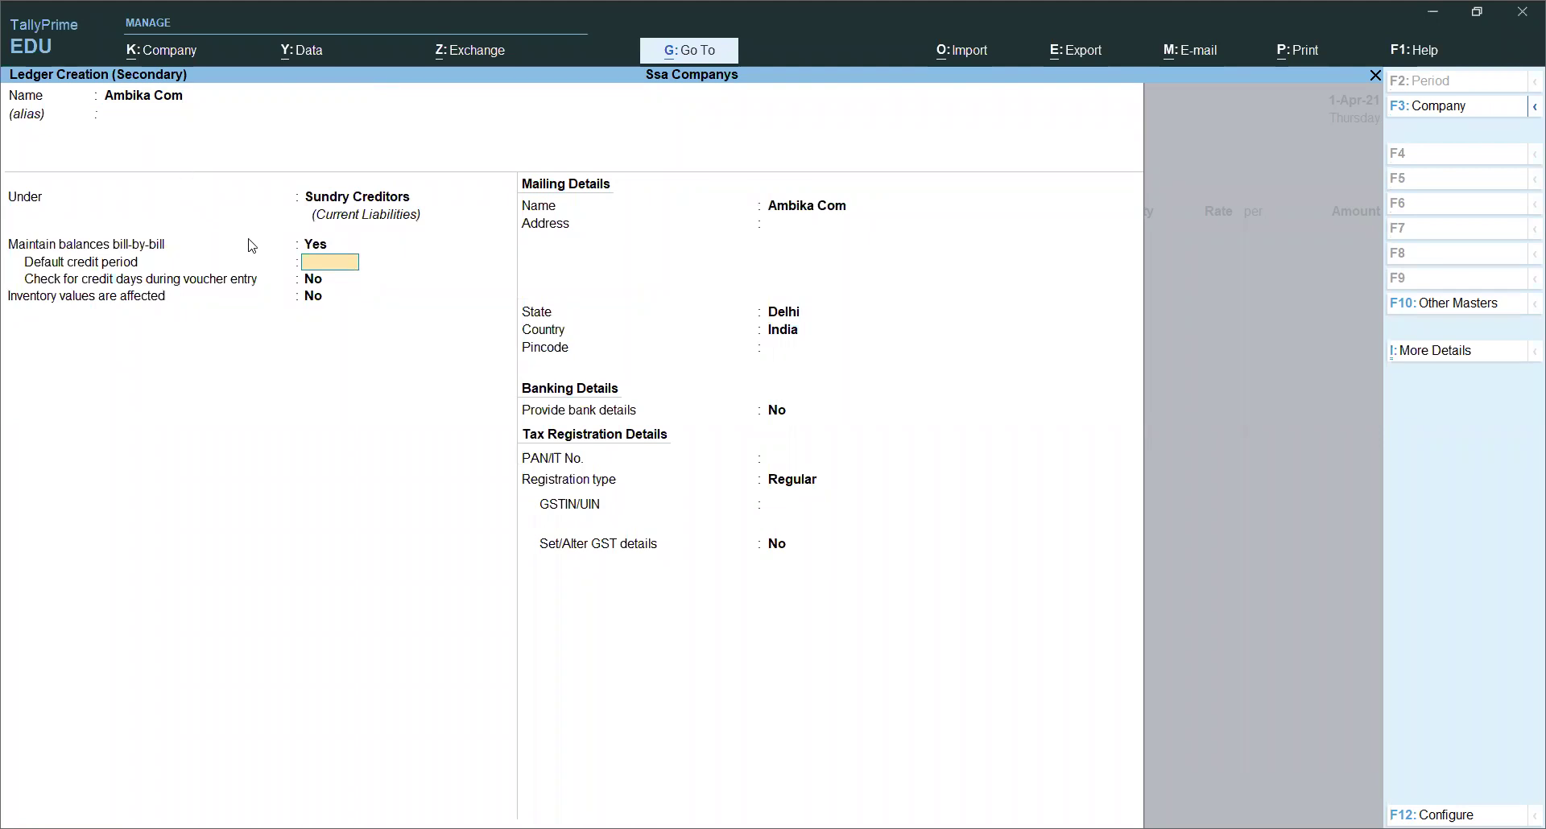
{"action": "key", "text": "Return"}
{"action": "key", "text": "Return"}
{"action": "key", "text": "Return"}
{"action": "key", "text": "Return"}
{"action": "key", "text": "Return"}
{"action": "key", "text": "Return"}
{"action": "key", "text": "Return"}
{"action": "key", "text": "Return"}
{"action": "key", "text": "Return"}
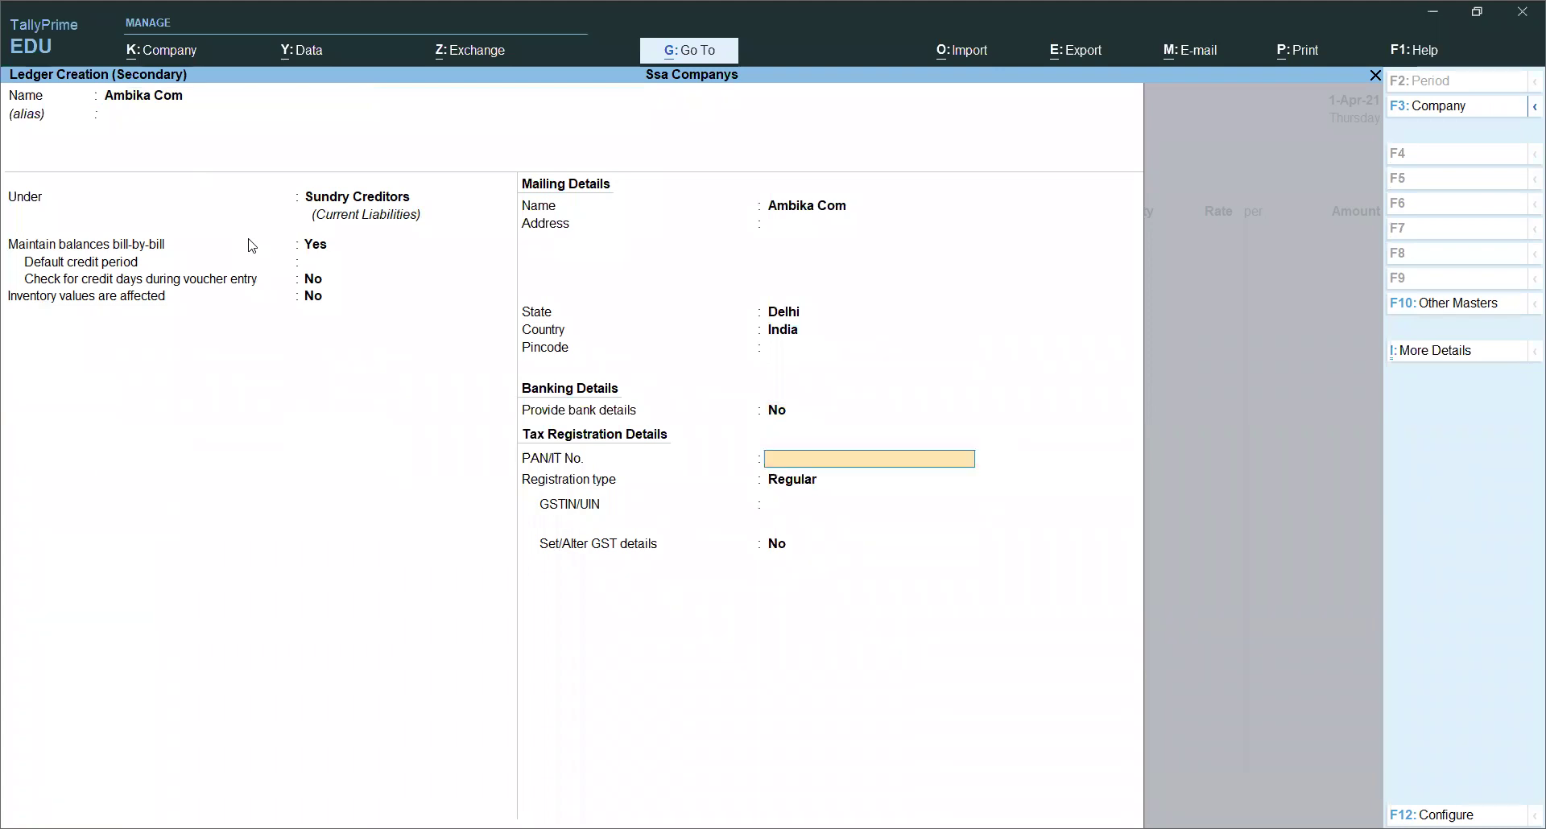
{"action": "key", "text": "Return"}
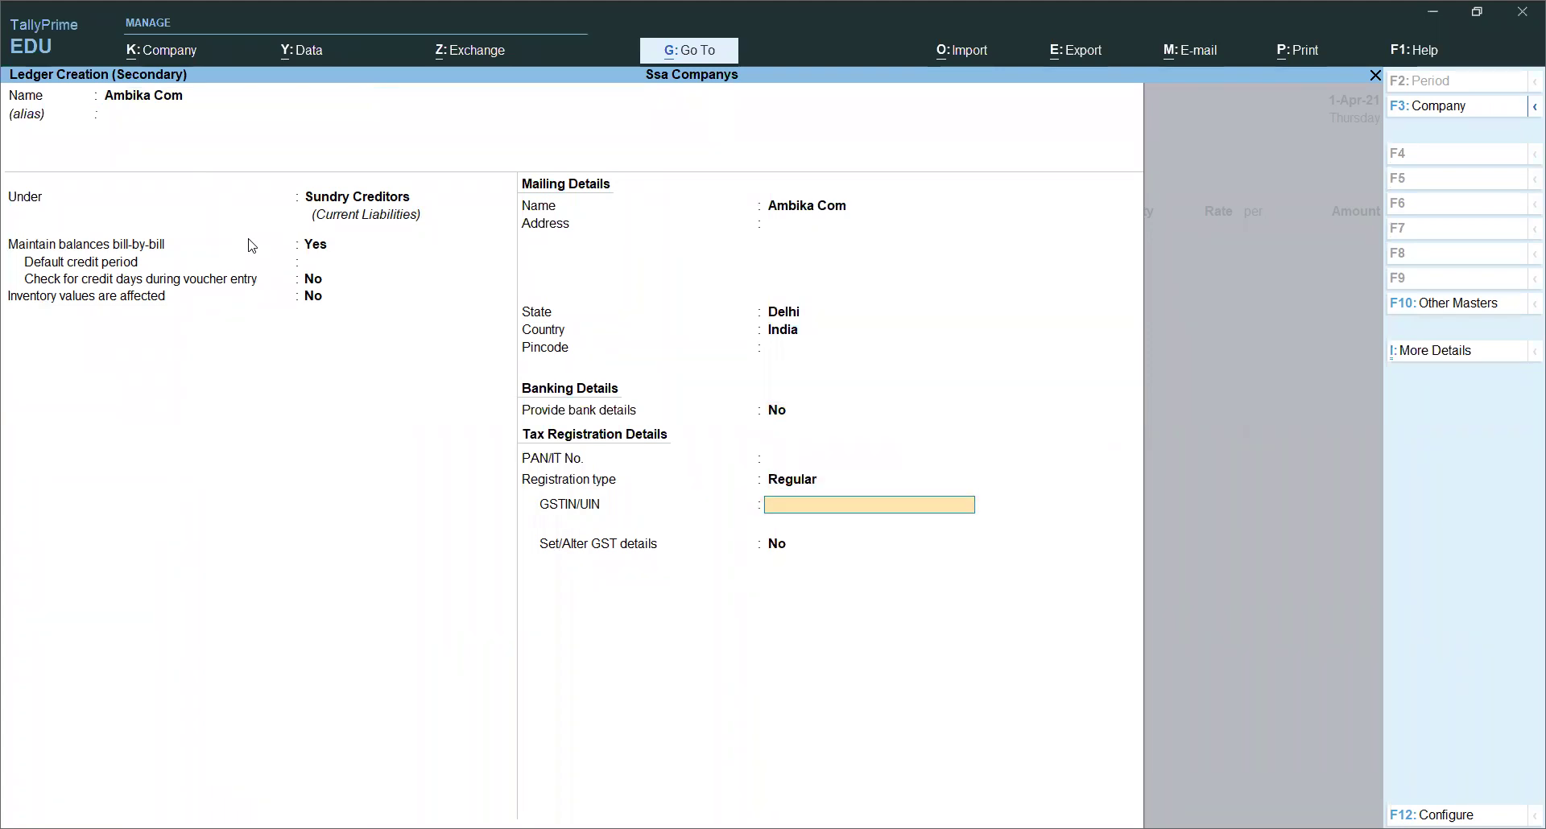
{"action": "key", "text": "BackSpace"}
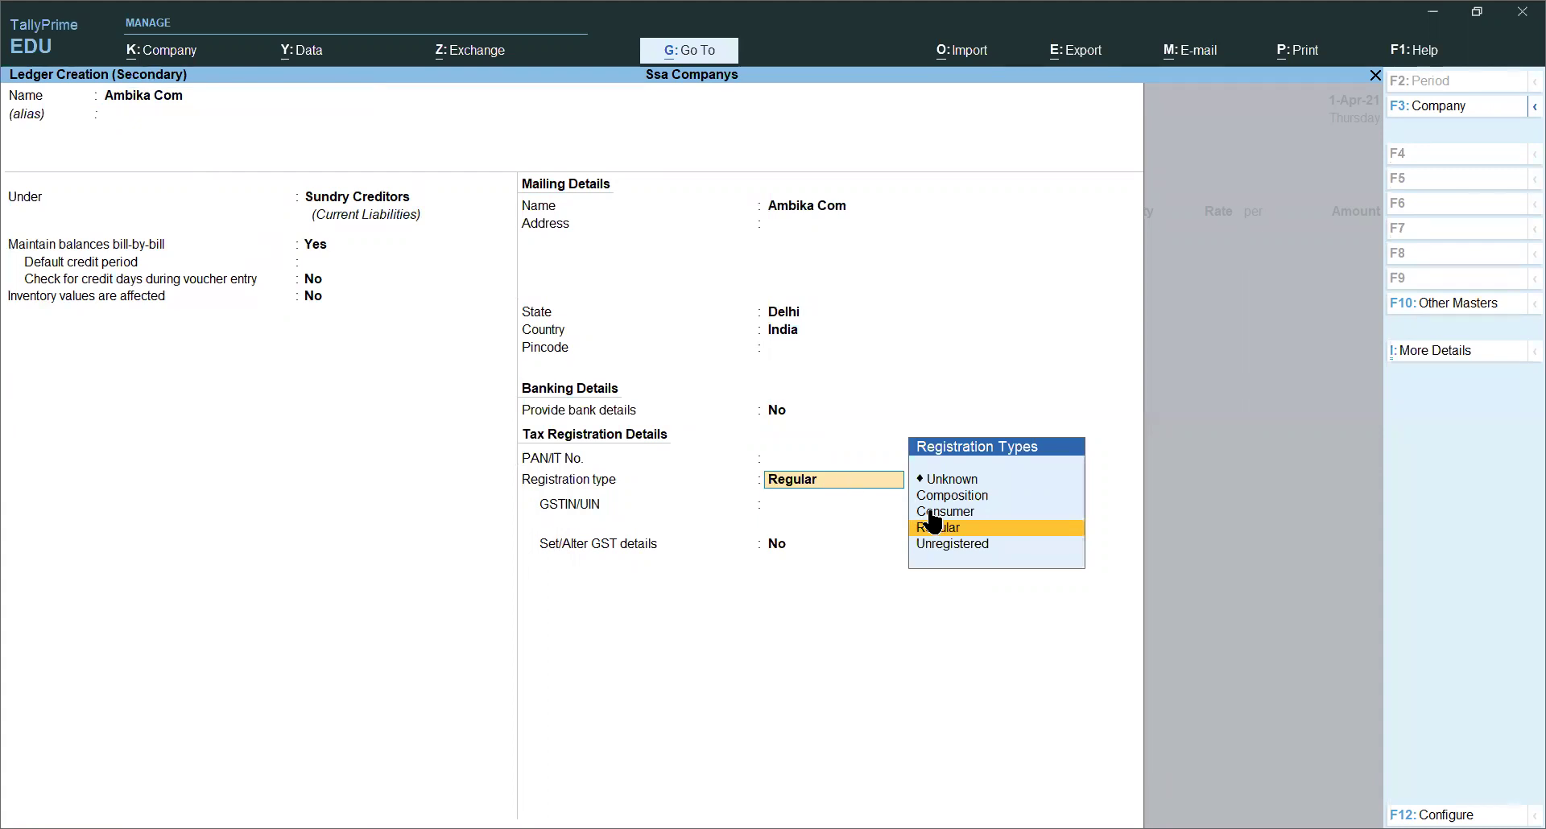
{"action": "left_click", "coordinate": [999, 529]}
{"action": "type", "text": "07AA"}
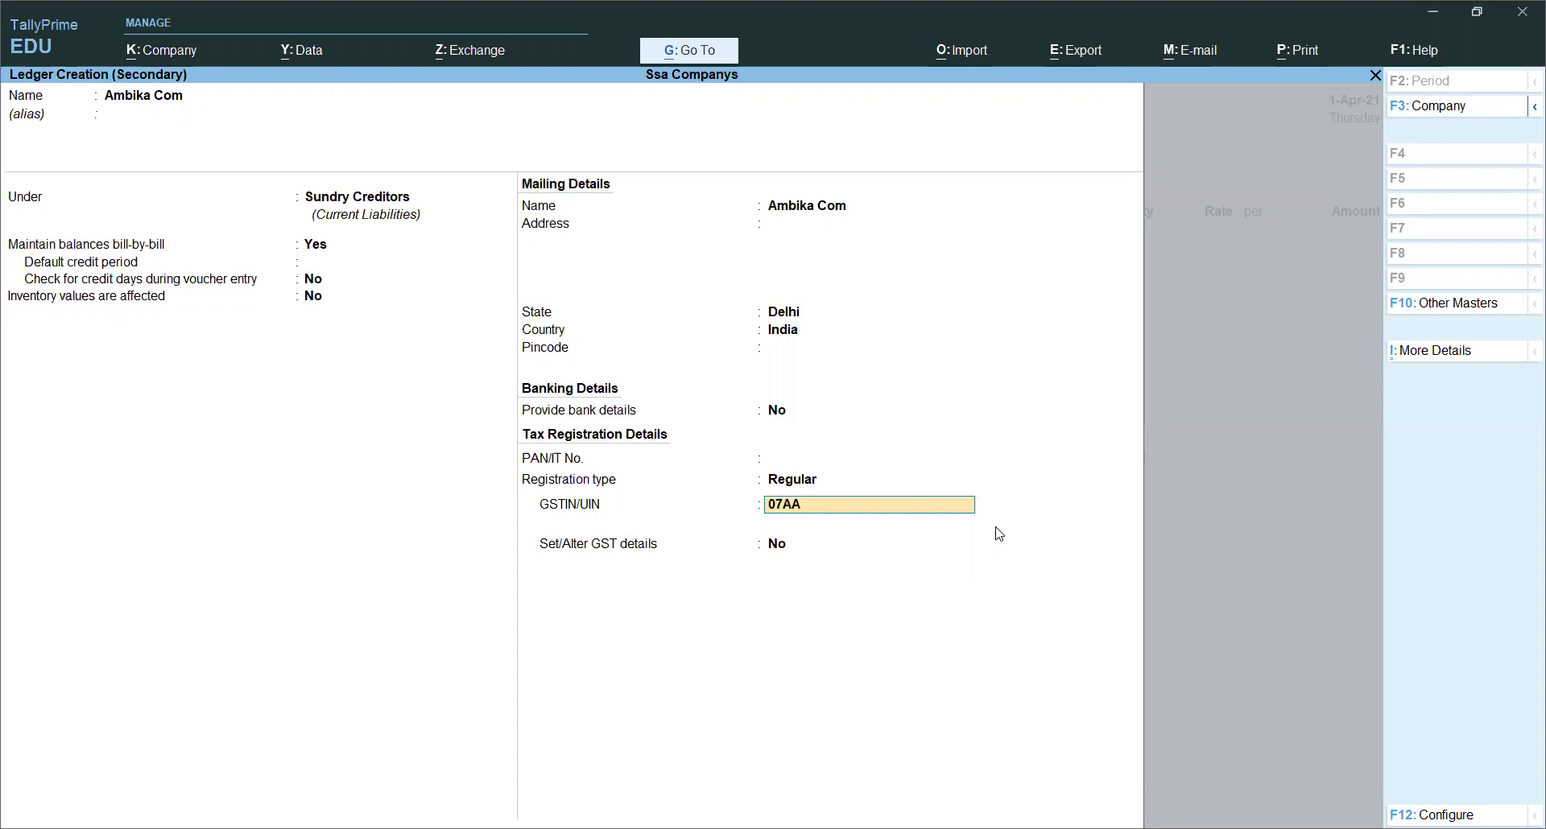
{"action": "type", "text": "ACA45741IZ"}
{"action": "key", "text": "Return"}
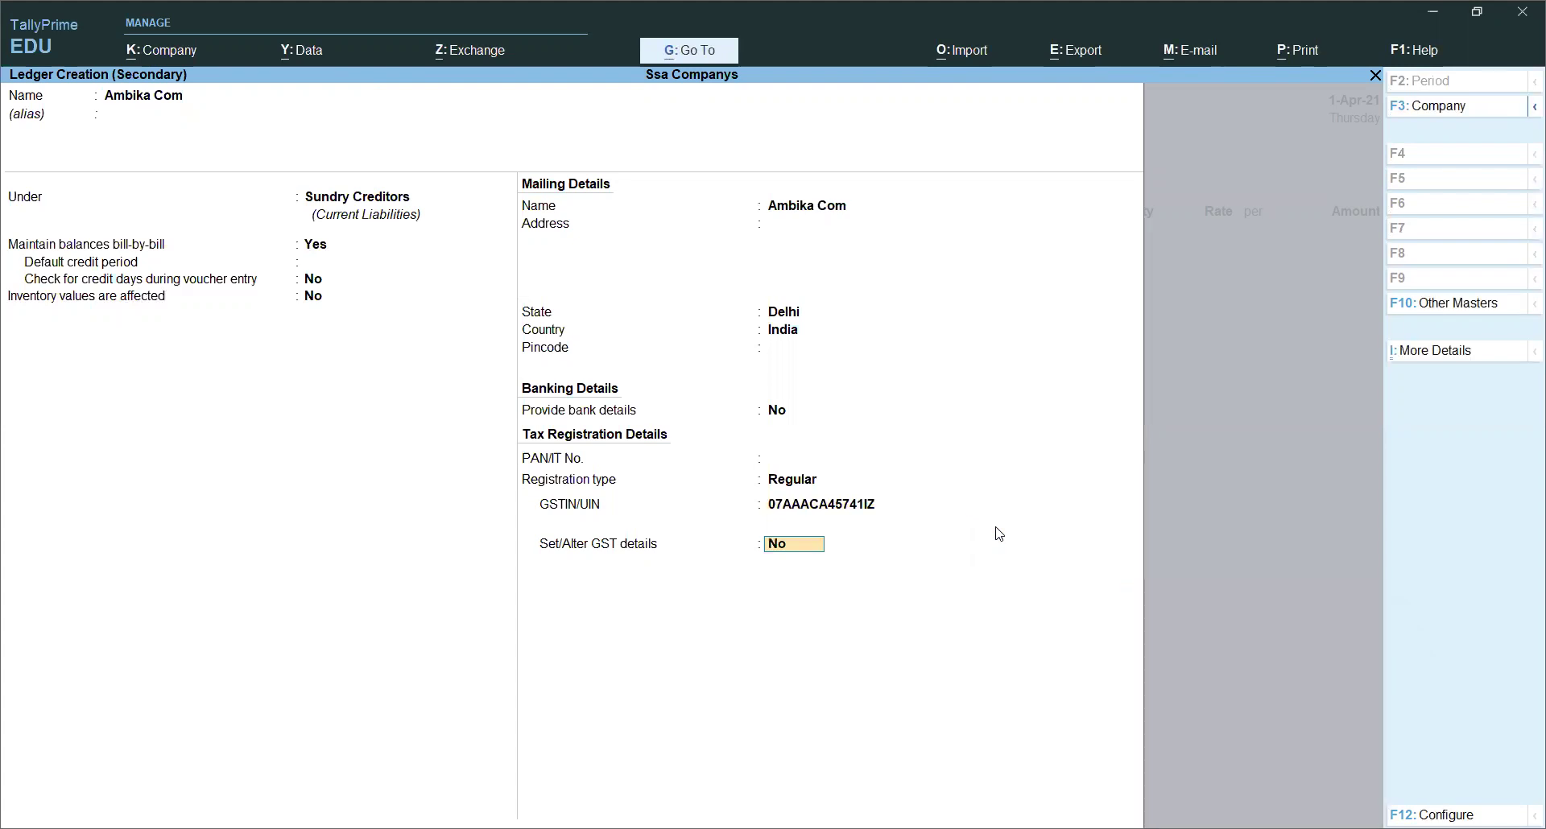
Step: Complete the party's GST details and save Ambika Com as the voucher's supplier
{"action": "type", "text": "y"}
{"action": "key", "text": "Return"}
{"action": "key", "text": "Return"}
{"action": "key", "text": "Return"}
{"action": "key", "text": "Return"}
{"action": "key", "text": "Return"}
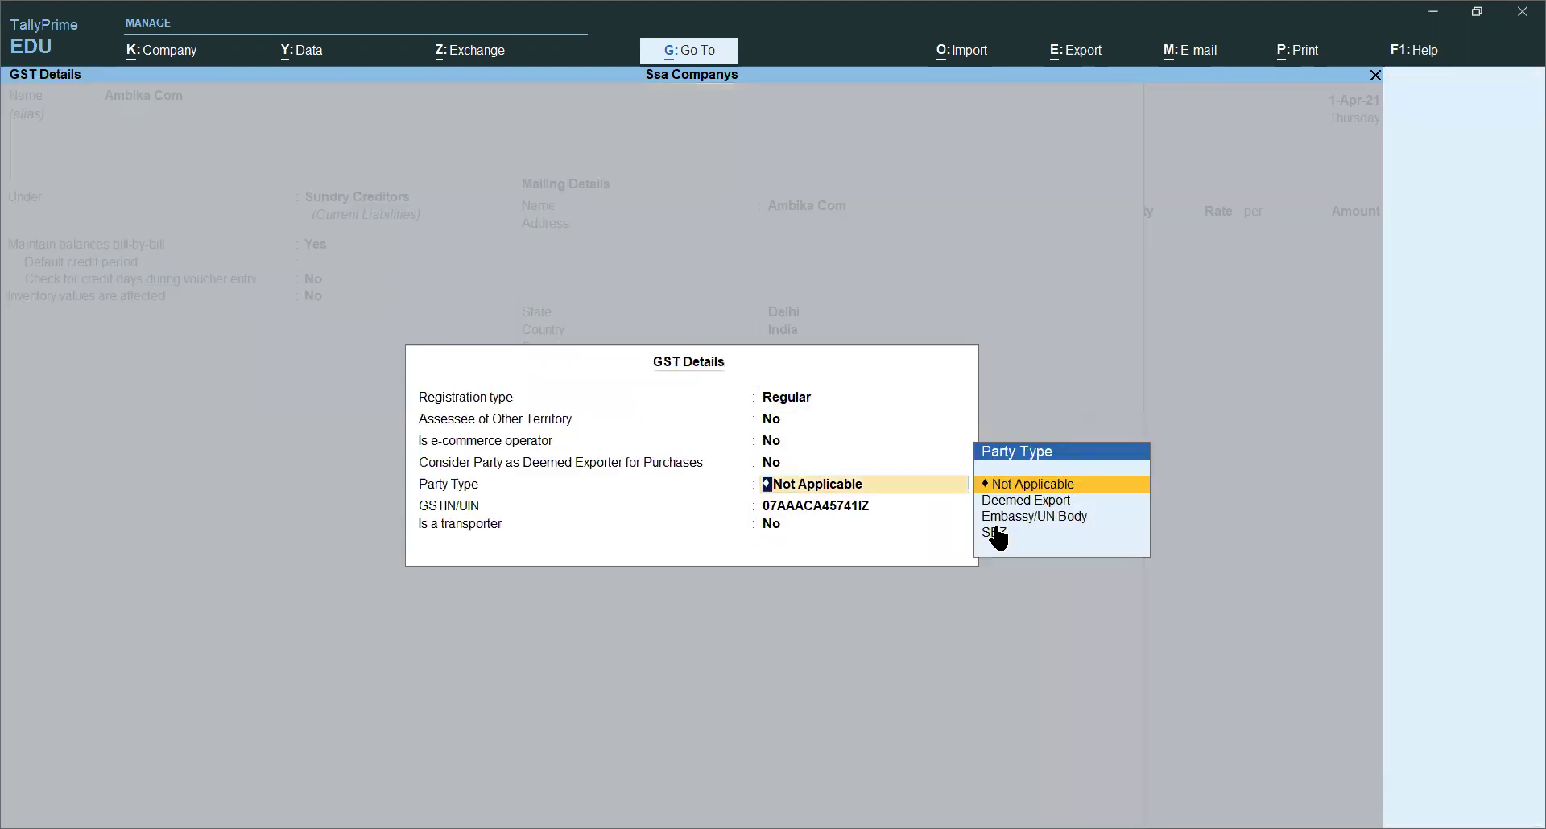
{"action": "key", "text": "Return"}
{"action": "key", "text": "Return"}
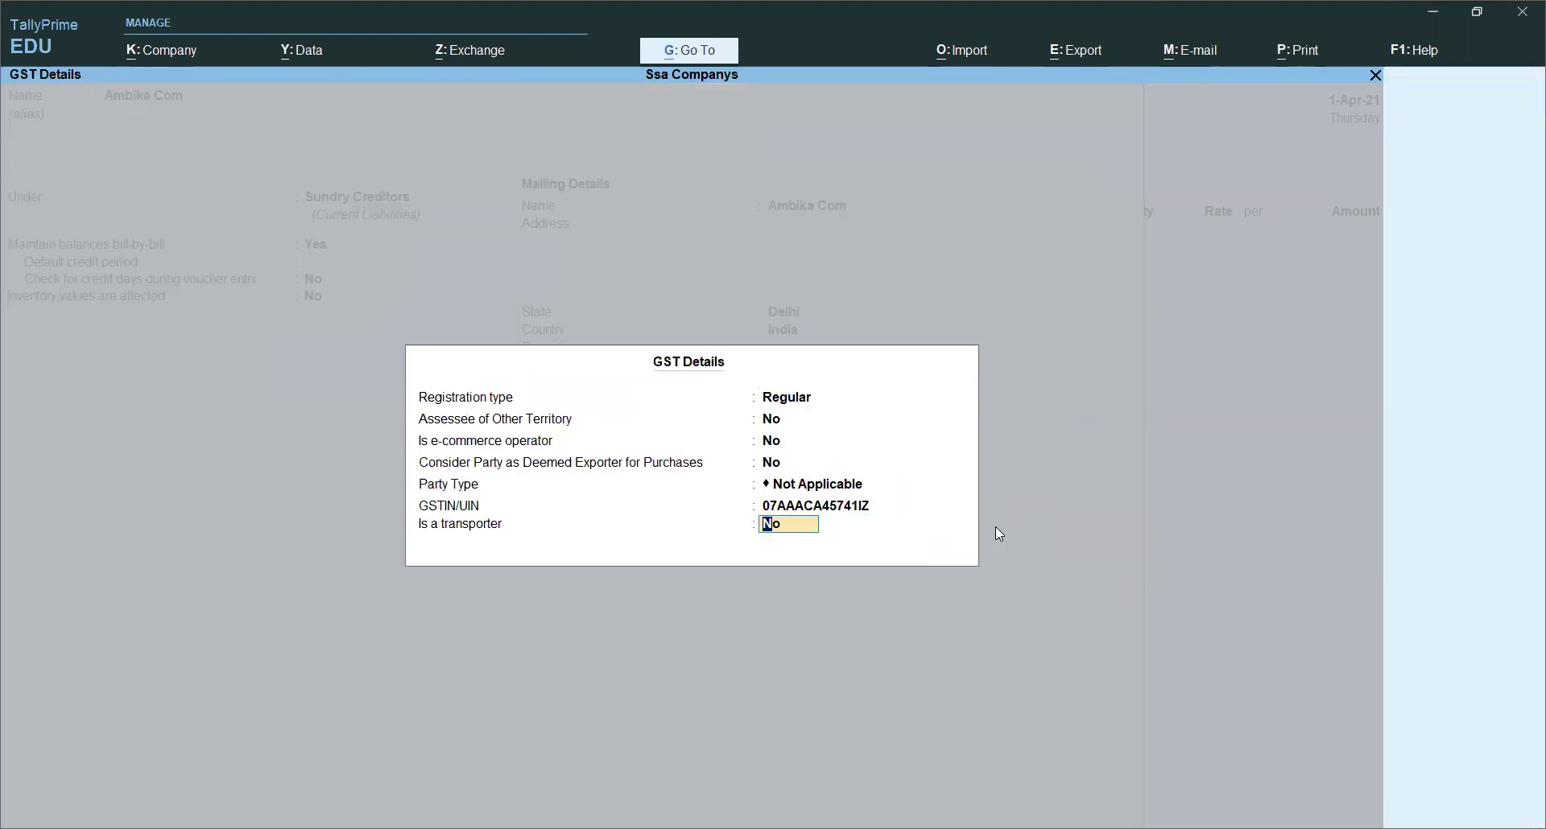
{"action": "key", "text": "Return"}
{"action": "key", "text": "y"}
{"action": "key", "text": "Return"}
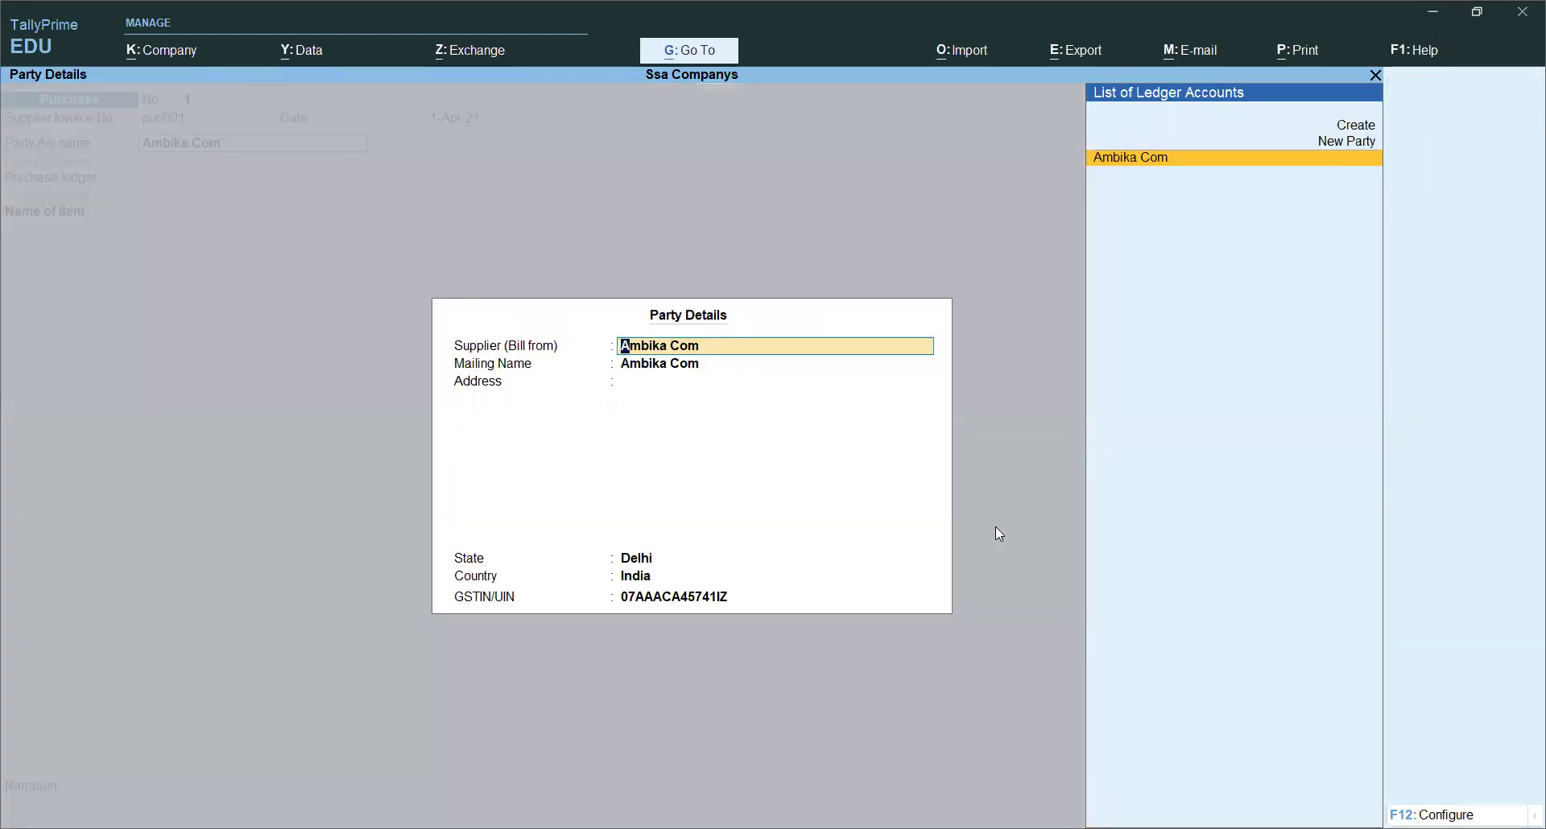
{"action": "key", "text": "Return"}
Step: Accept Ambika Com's party details, choose Purchase as the purchase ledger, and start a new stock item
{"action": "key", "text": "Return"}
{"action": "key", "text": "Return"}
{"action": "key", "text": "Return"}
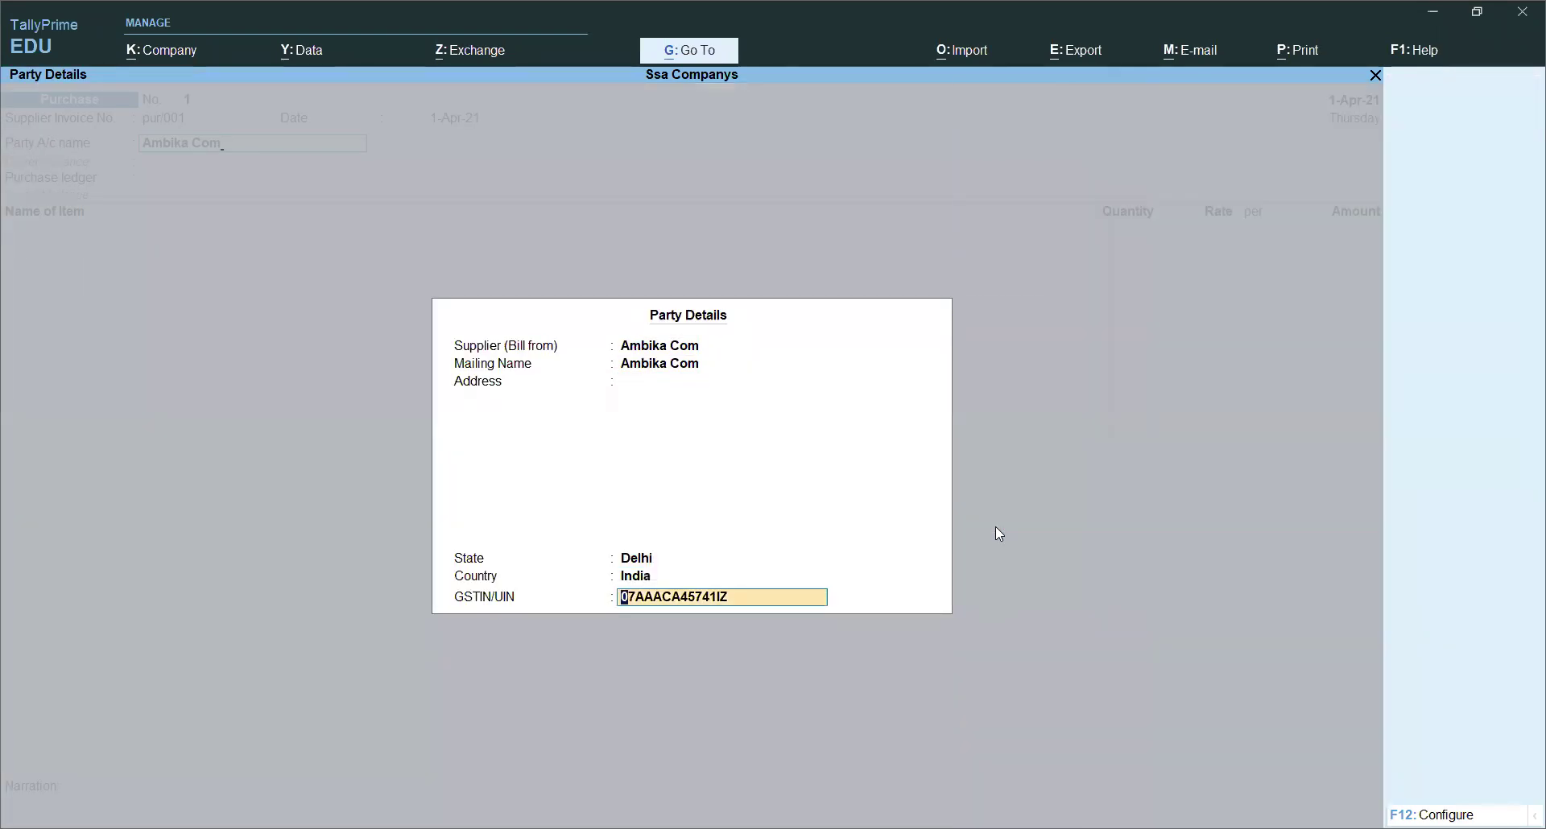
{"action": "key", "text": "Return"}
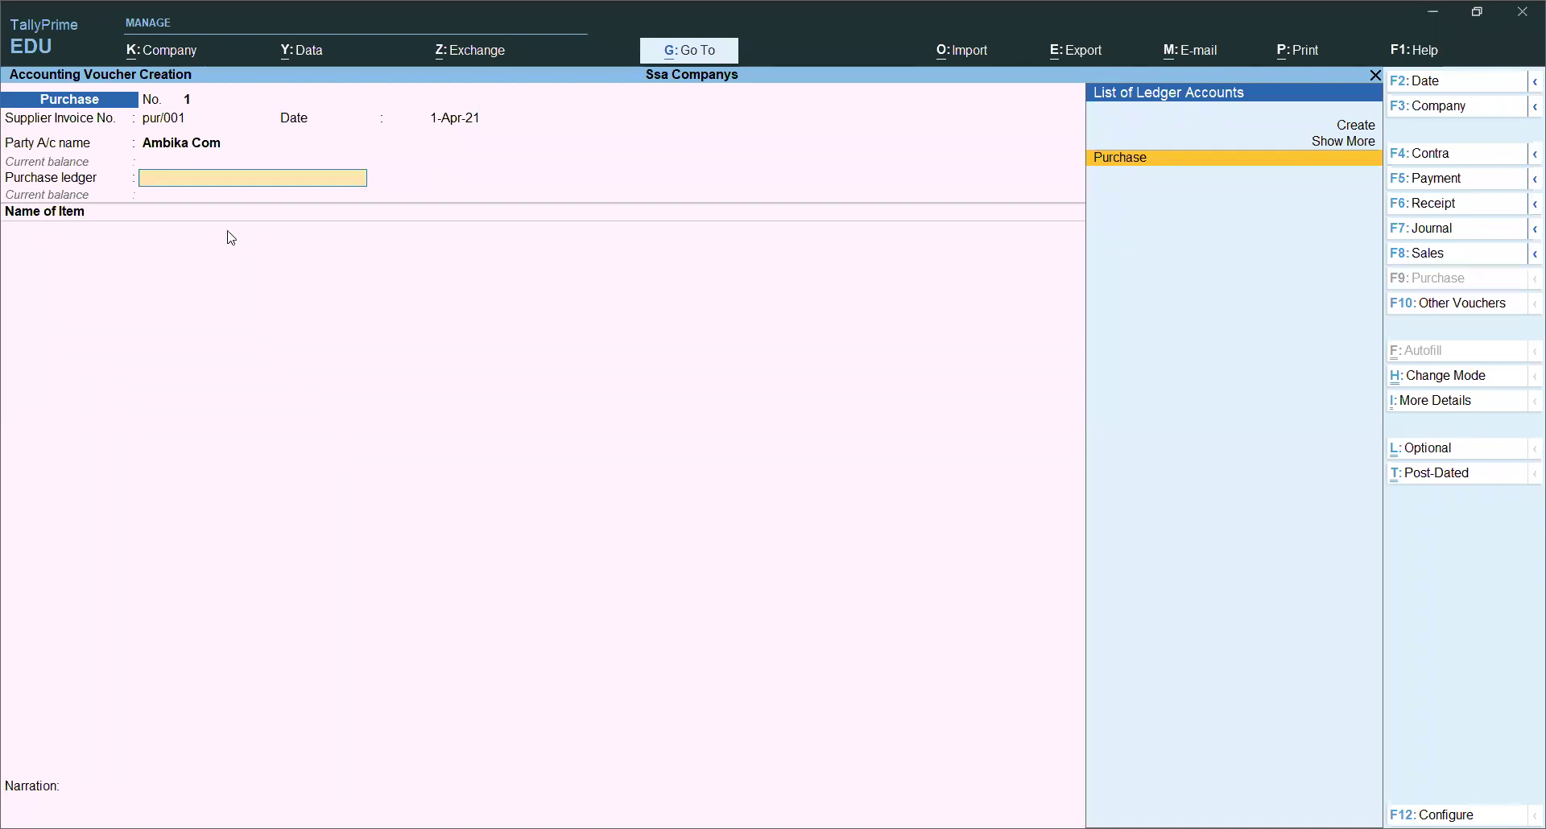
{"action": "key", "text": "Return"}
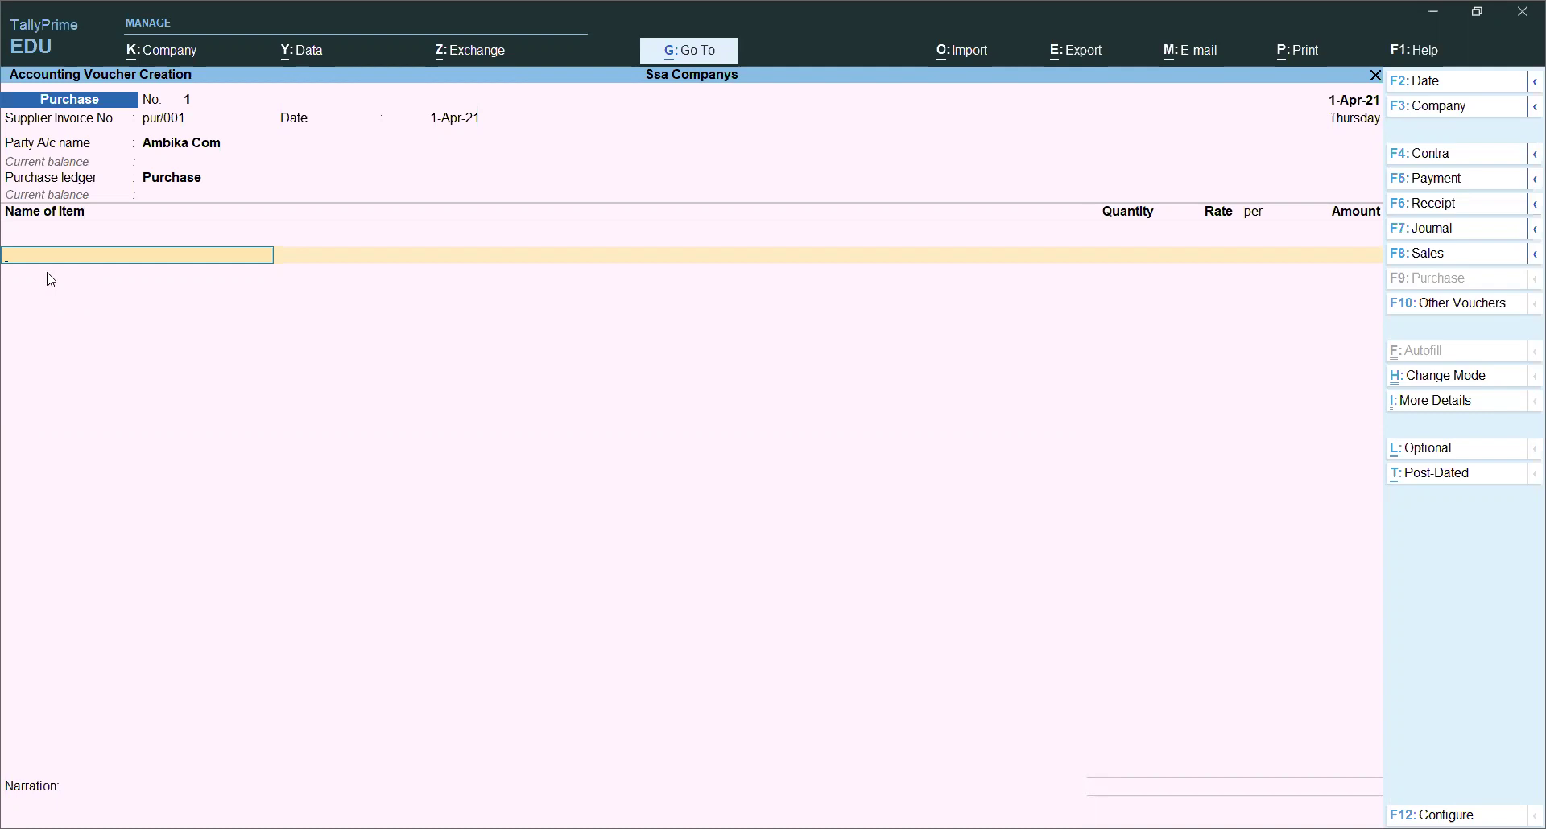
{"action": "type", "text": "S"}
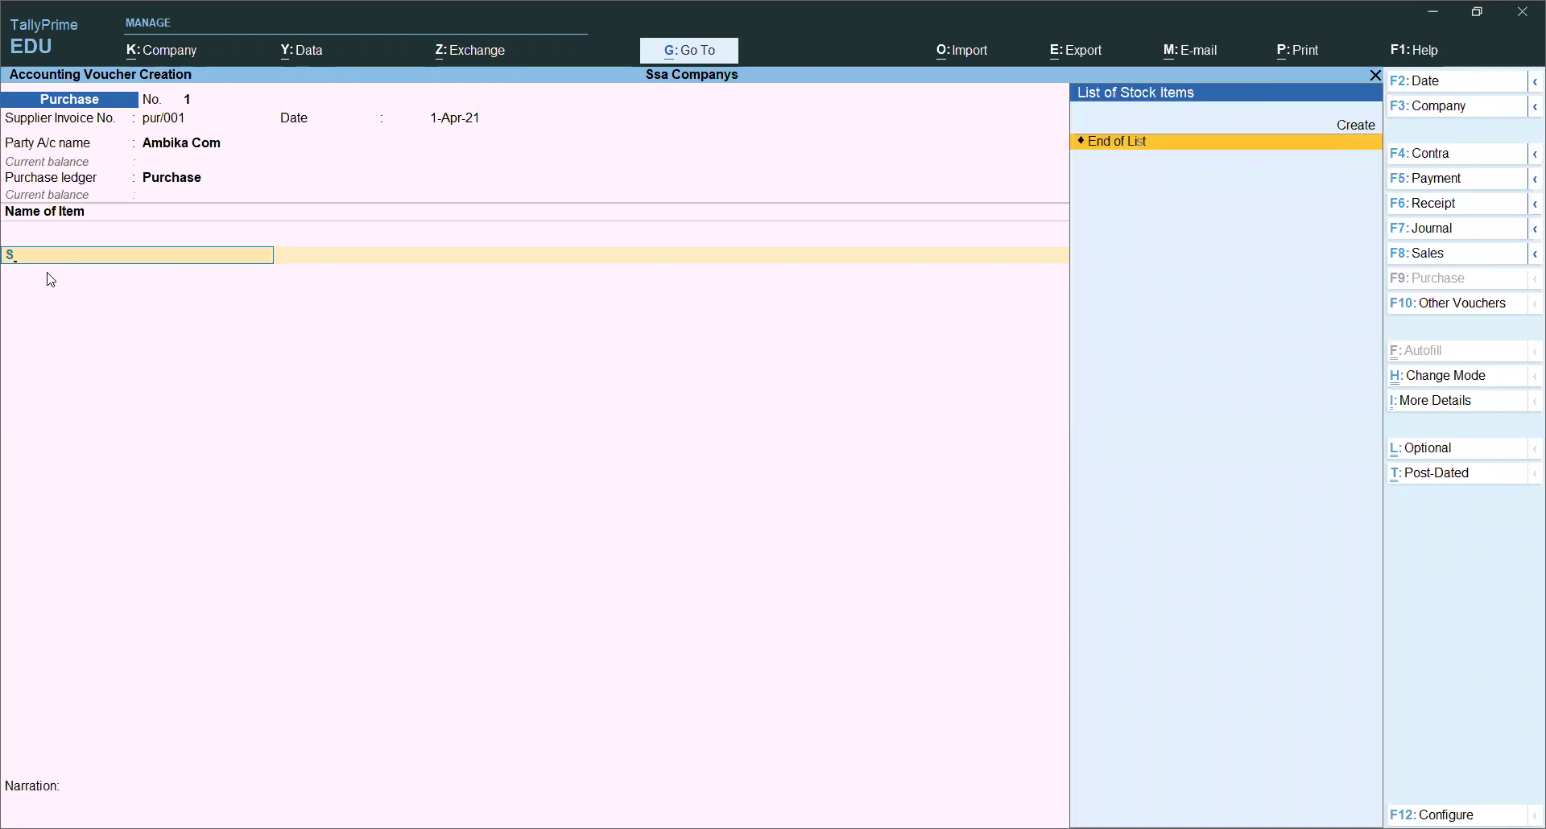
{"action": "key", "text": "alt"}
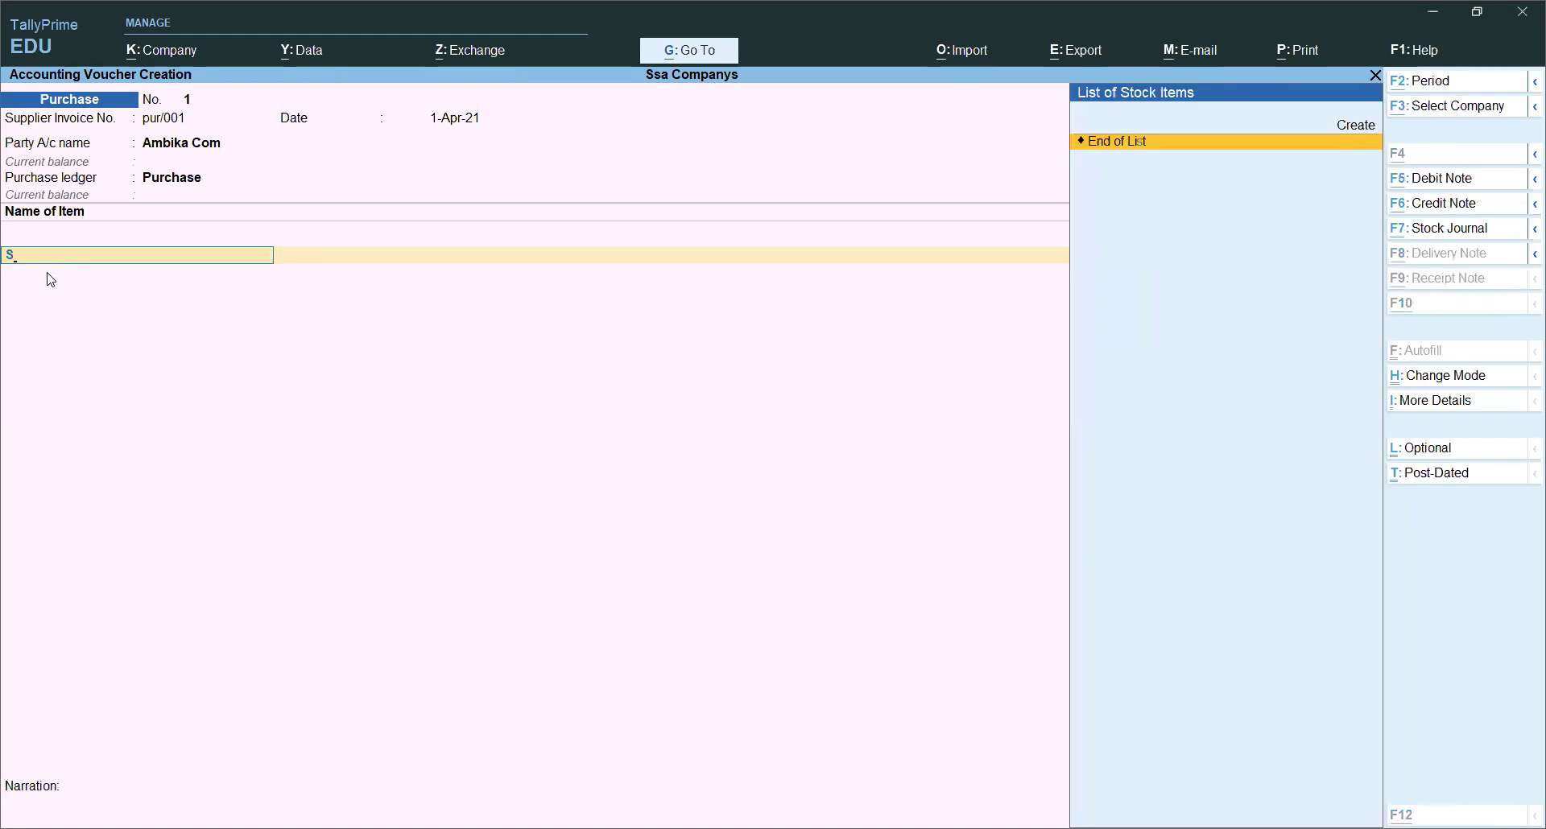
{"action": "key", "text": "alt+c"}
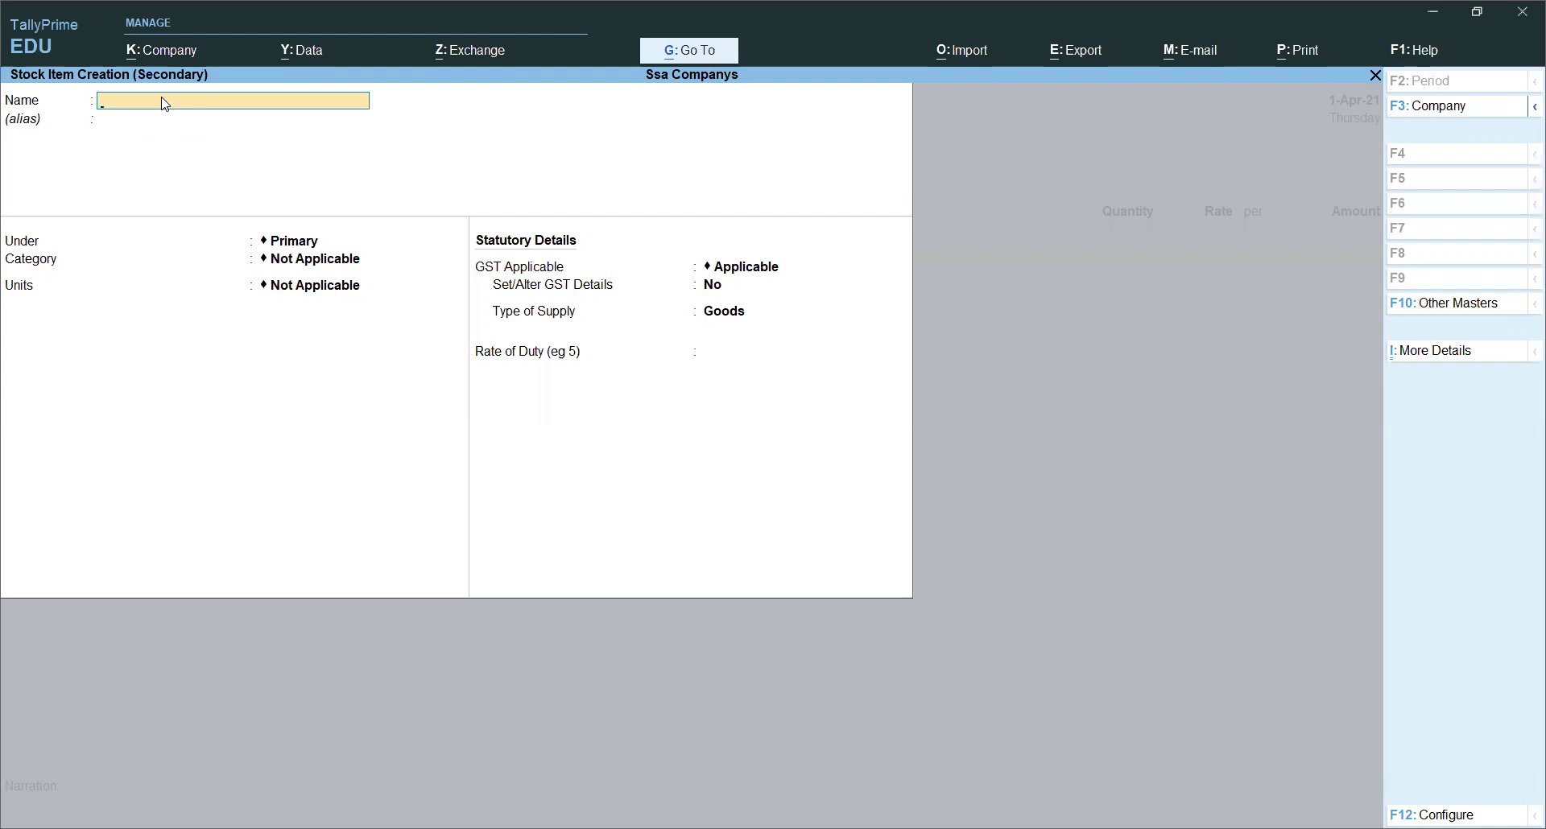
Step: Name the stock item Lg Smart Tv and start a new stock group named Lg
{"action": "type", "text": "g Smart Tv"}
{"action": "key", "text": "Return"}
{"action": "key", "text": "Return"}
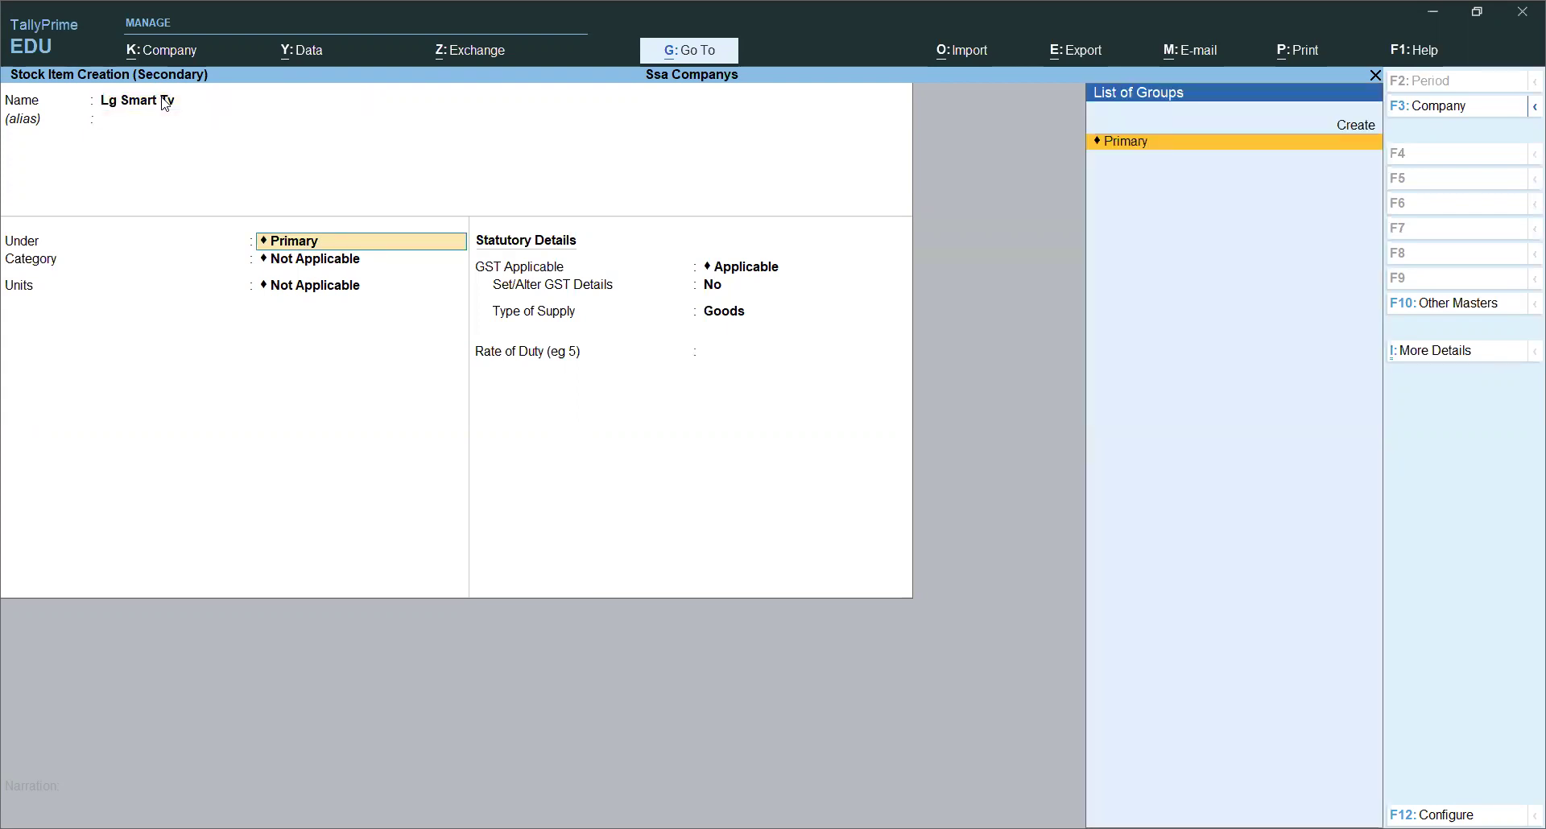
{"action": "key", "text": "alt+c"}
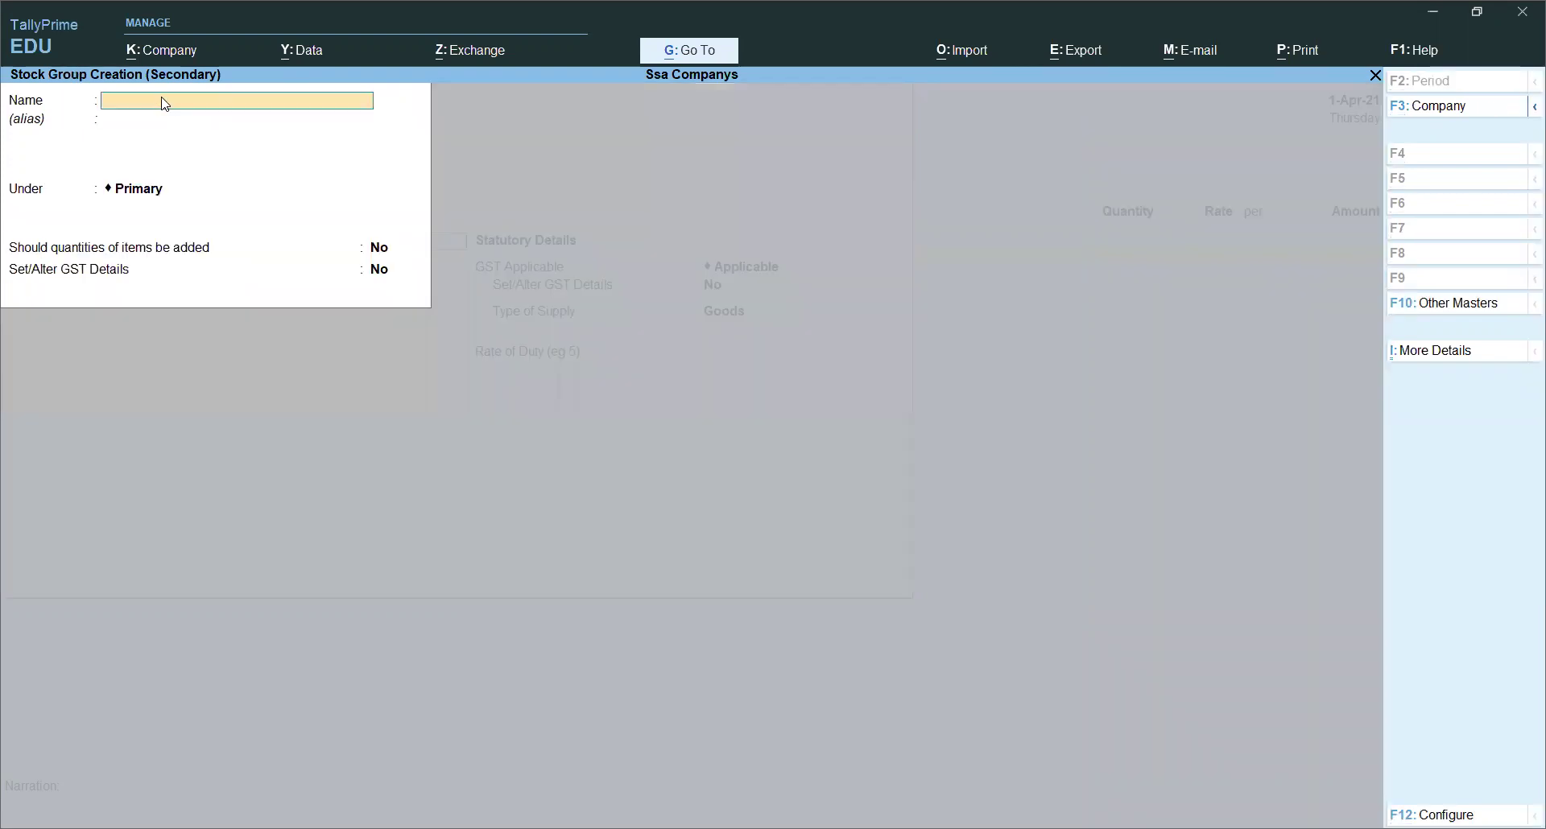
{"action": "type", "text": "G"}
{"action": "key", "text": "BackSpace"}
{"action": "type", "text": "Lg"}
{"action": "key", "text": "Return"}
{"action": "key", "text": "Return"}
{"action": "key", "text": "Return"}
{"action": "key", "text": "Return"}
Step: Save stock group Lg, create stock category Tv, and start a new unit
{"action": "key", "text": "Return"}
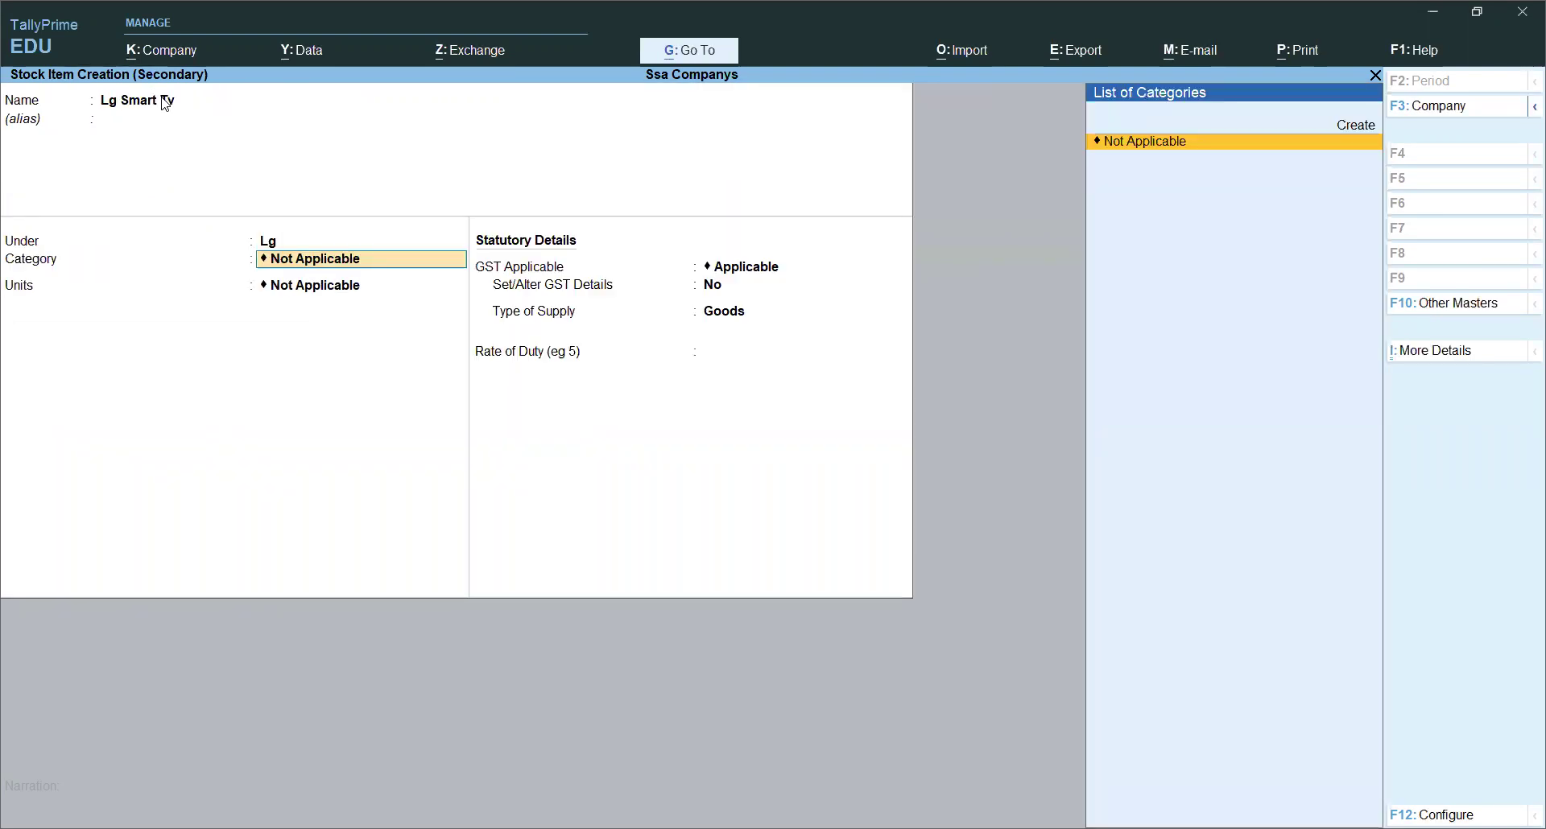
{"action": "key", "text": "alt+c"}
{"action": "type", "text": "Tv"}
{"action": "key", "text": "Return"}
{"action": "key", "text": "Return"}
{"action": "key", "text": "Return"}
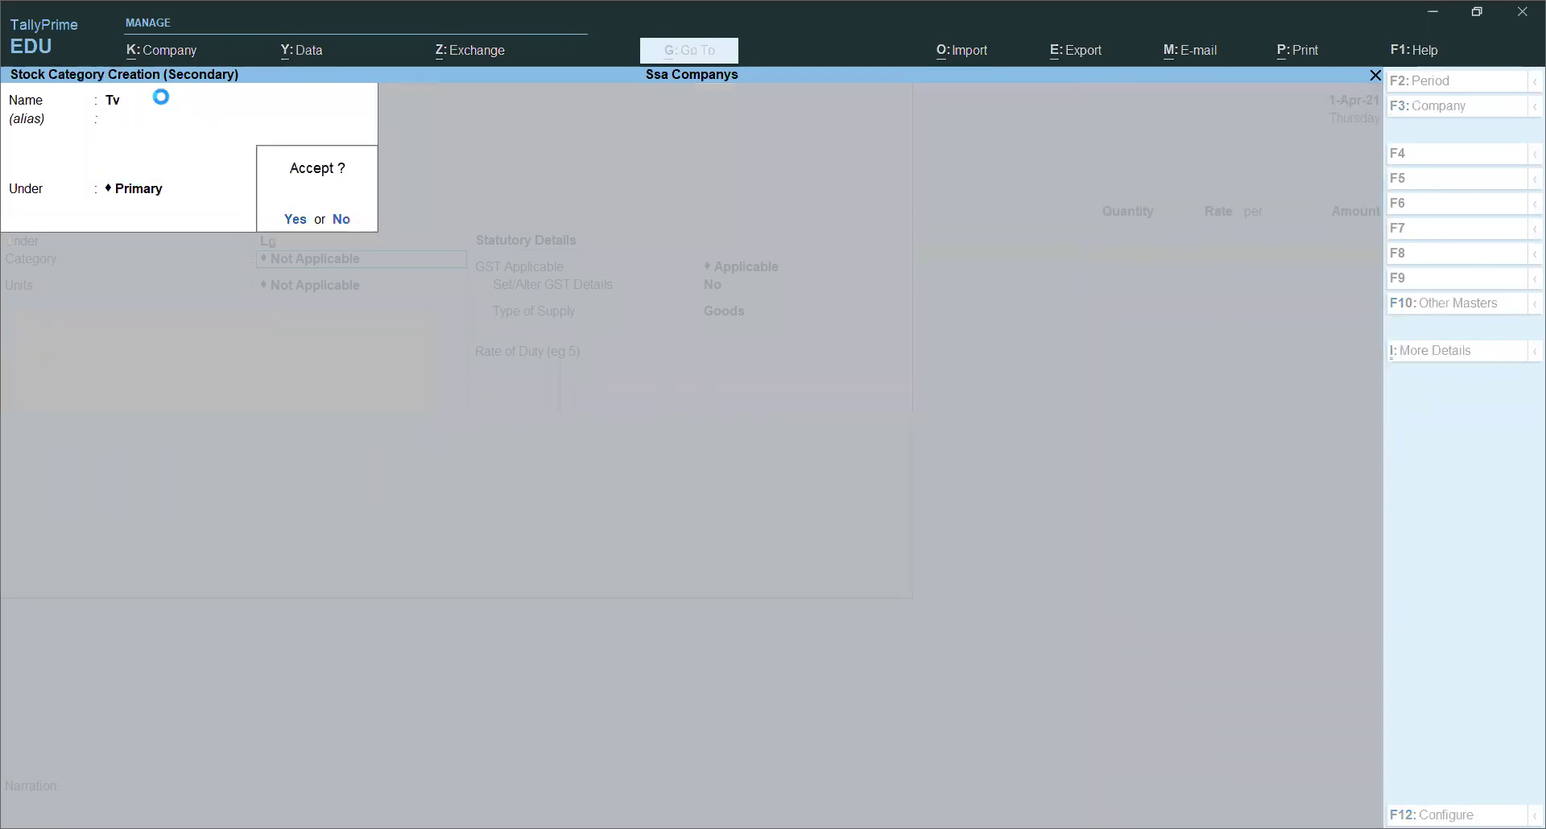
{"action": "key", "text": "Return"}
{"action": "key", "text": "Return"}
{"action": "key", "text": "BackSpace"}
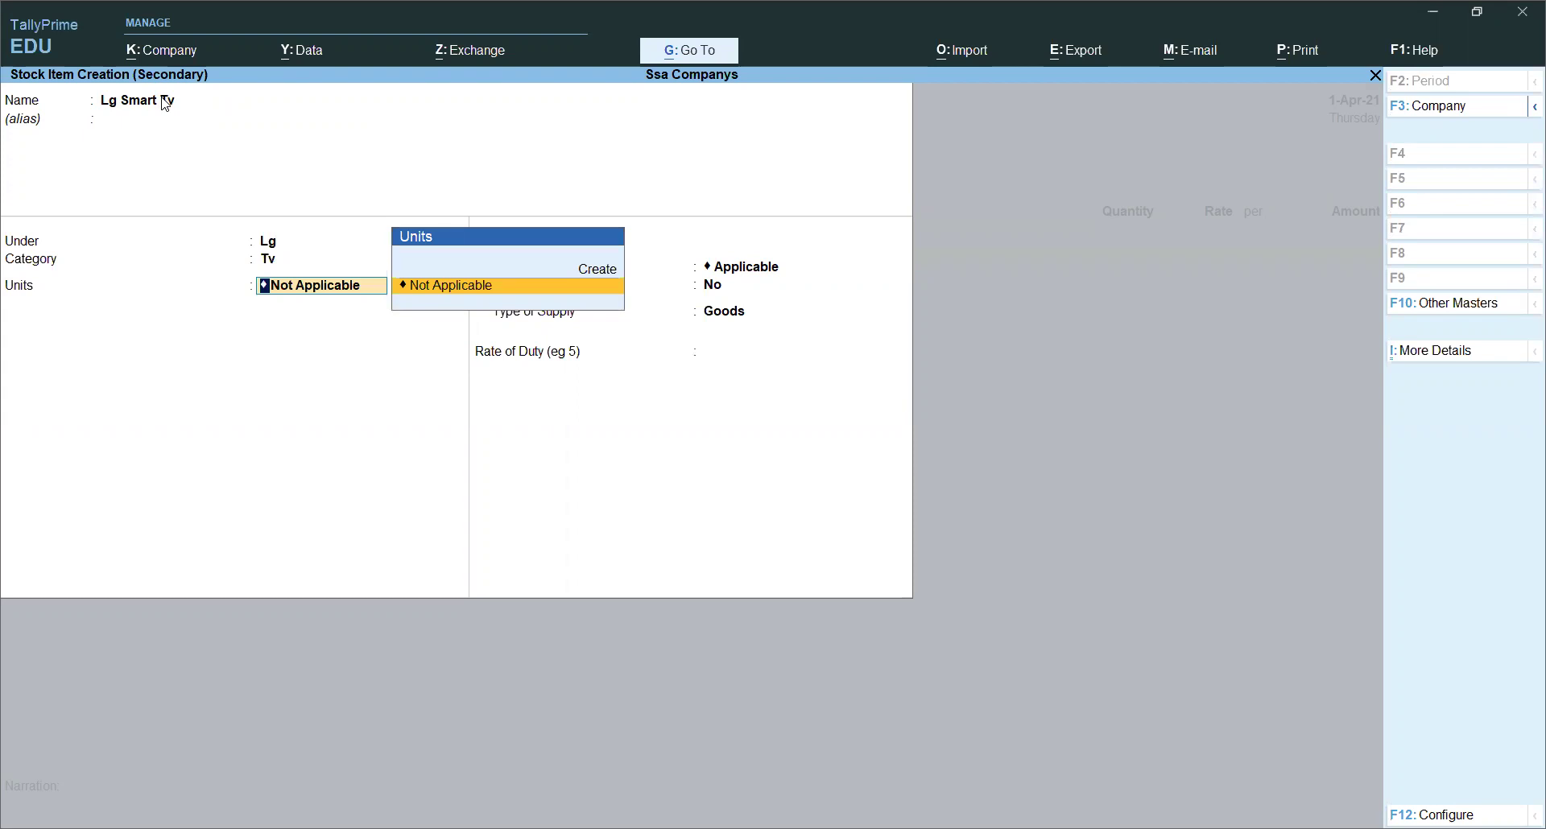
{"action": "key", "text": "alt+c"}
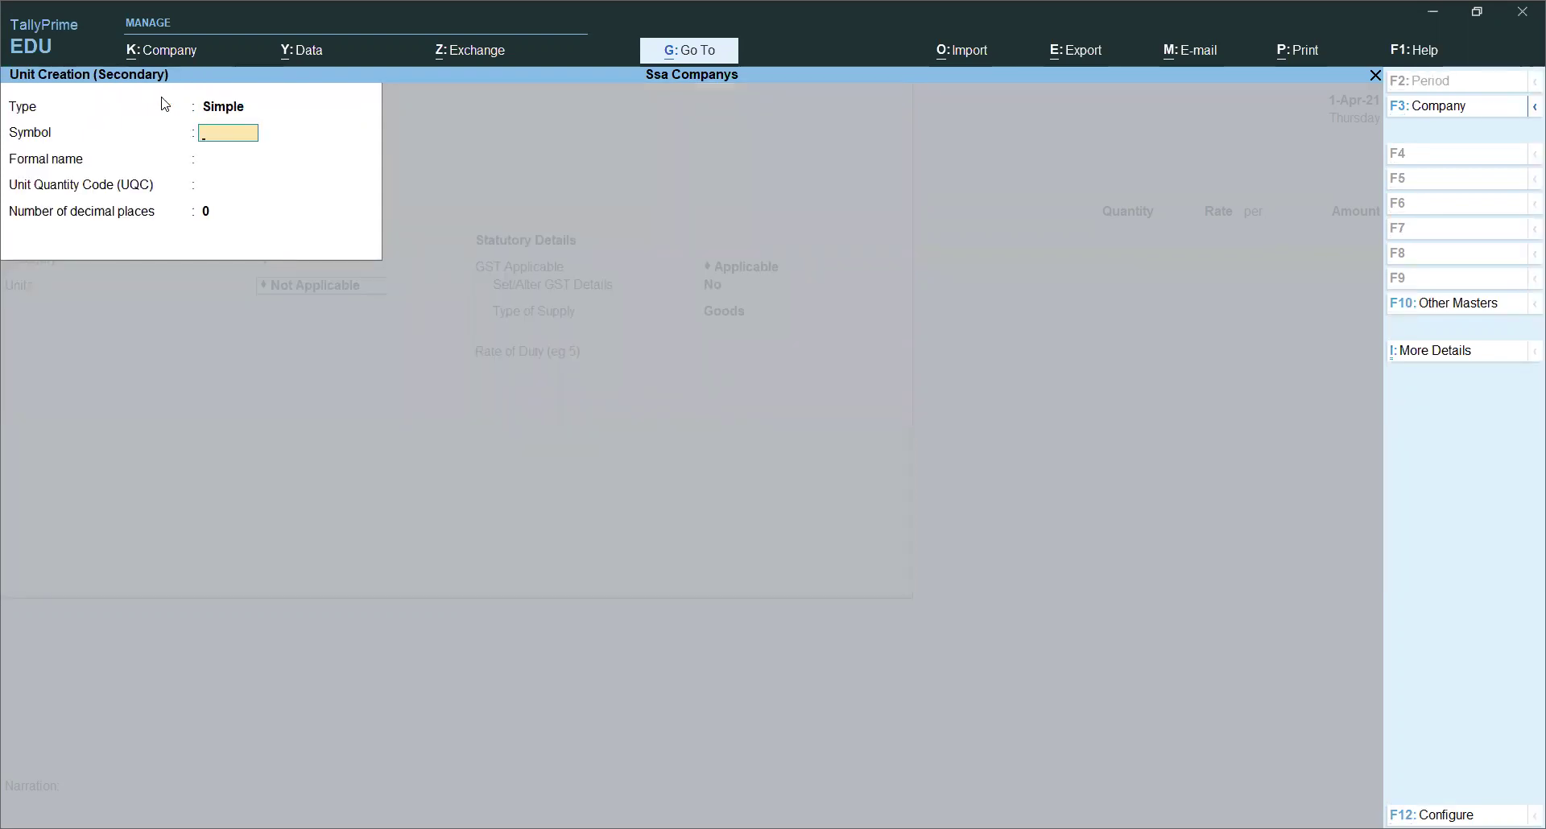
Step: Create the unit pcs with formal name Per Piece
{"action": "type", "text": "p"}
{"action": "key", "text": "BackSpace"}
{"action": "type", "text": "cs"}
{"action": "key", "text": "Return"}
{"action": "type", "text": "Pe"}
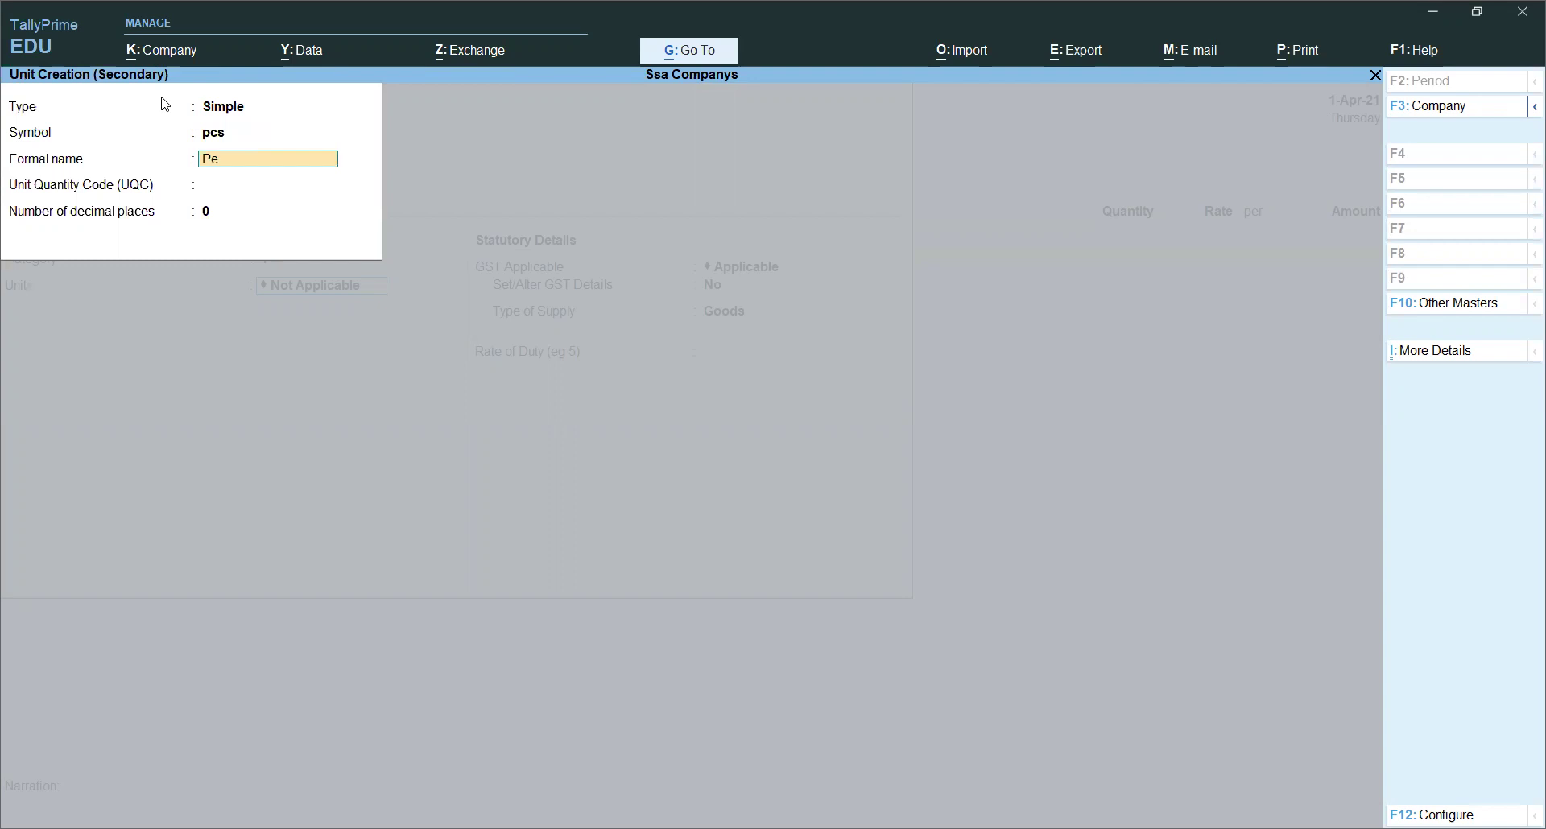
{"action": "type", "text": "r P"}
{"action": "key", "text": "Return"}
{"action": "key", "text": "Return"}
{"action": "key", "text": "Return"}
{"action": "key", "text": "Return"}
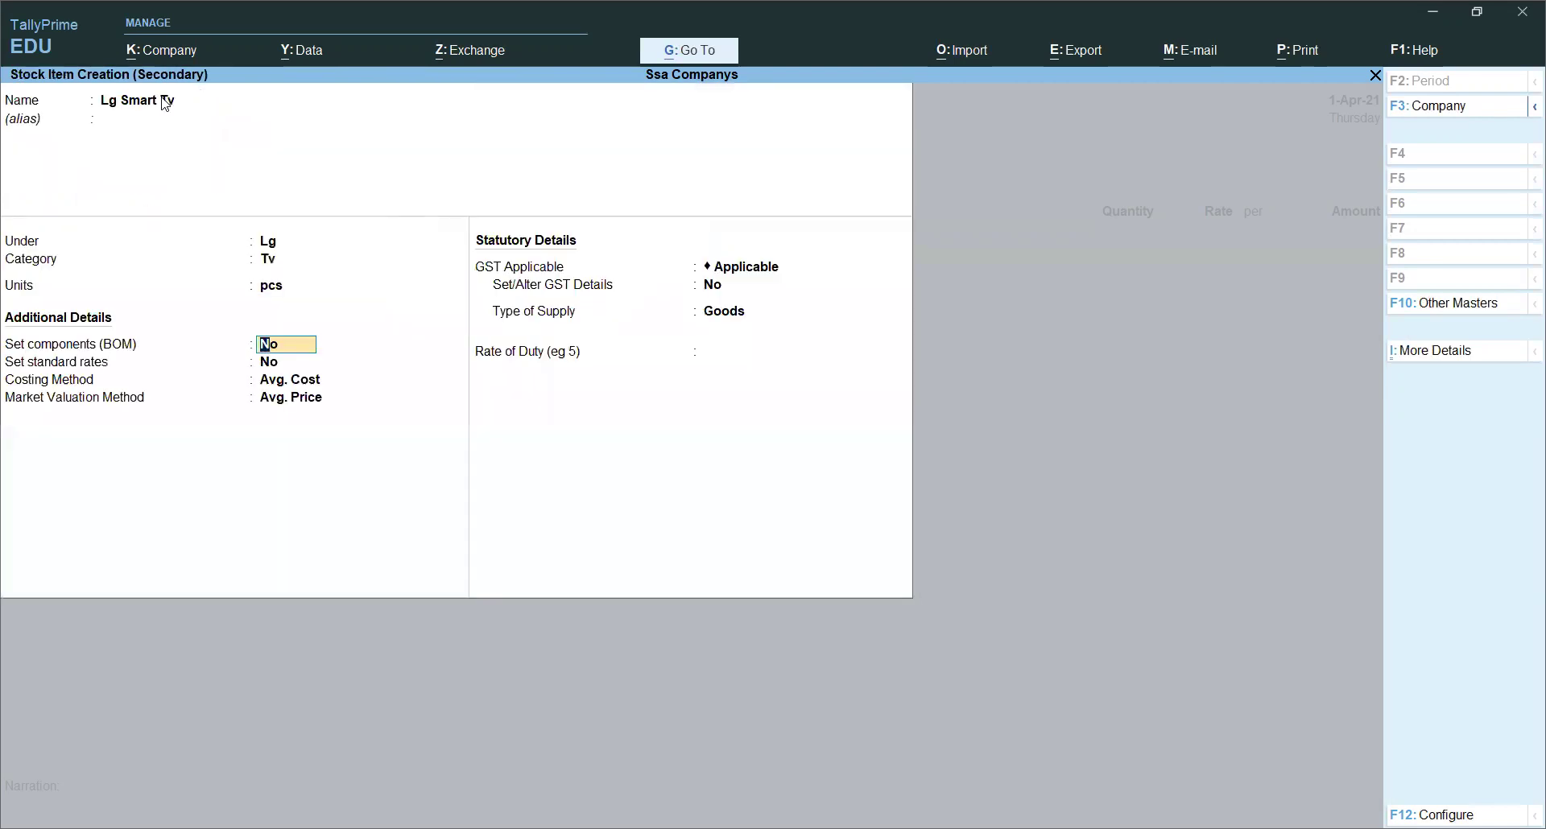
{"action": "key", "text": "Return"}
{"action": "key", "text": "Return"}
{"action": "key", "text": "Return"}
{"action": "key", "text": "Return"}
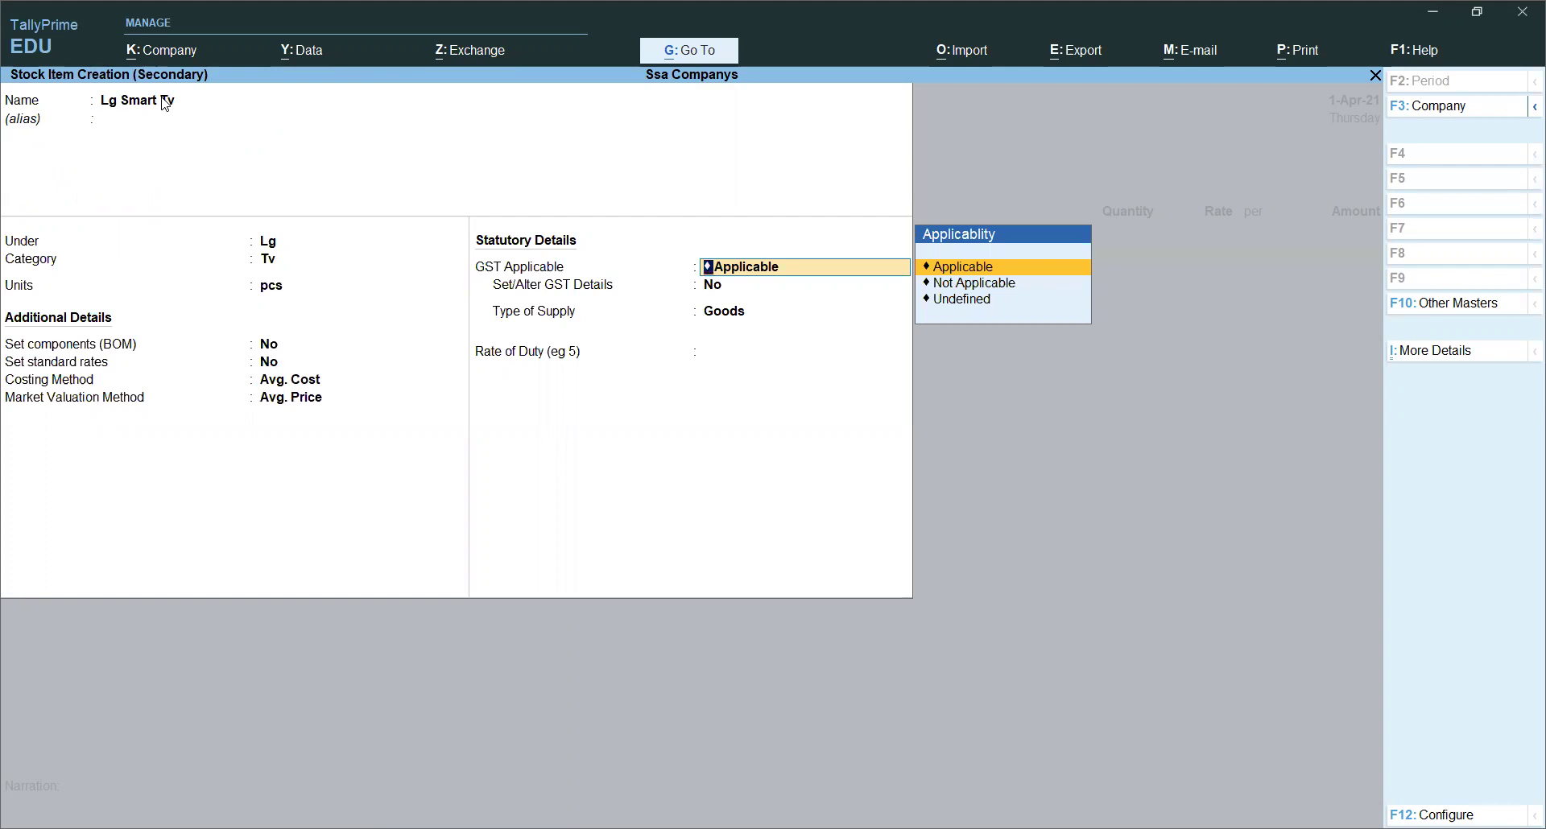
Step: Keep GST applicable with Goods supply type and finish the Lg Smart Tv item
{"action": "key", "text": "Return"}
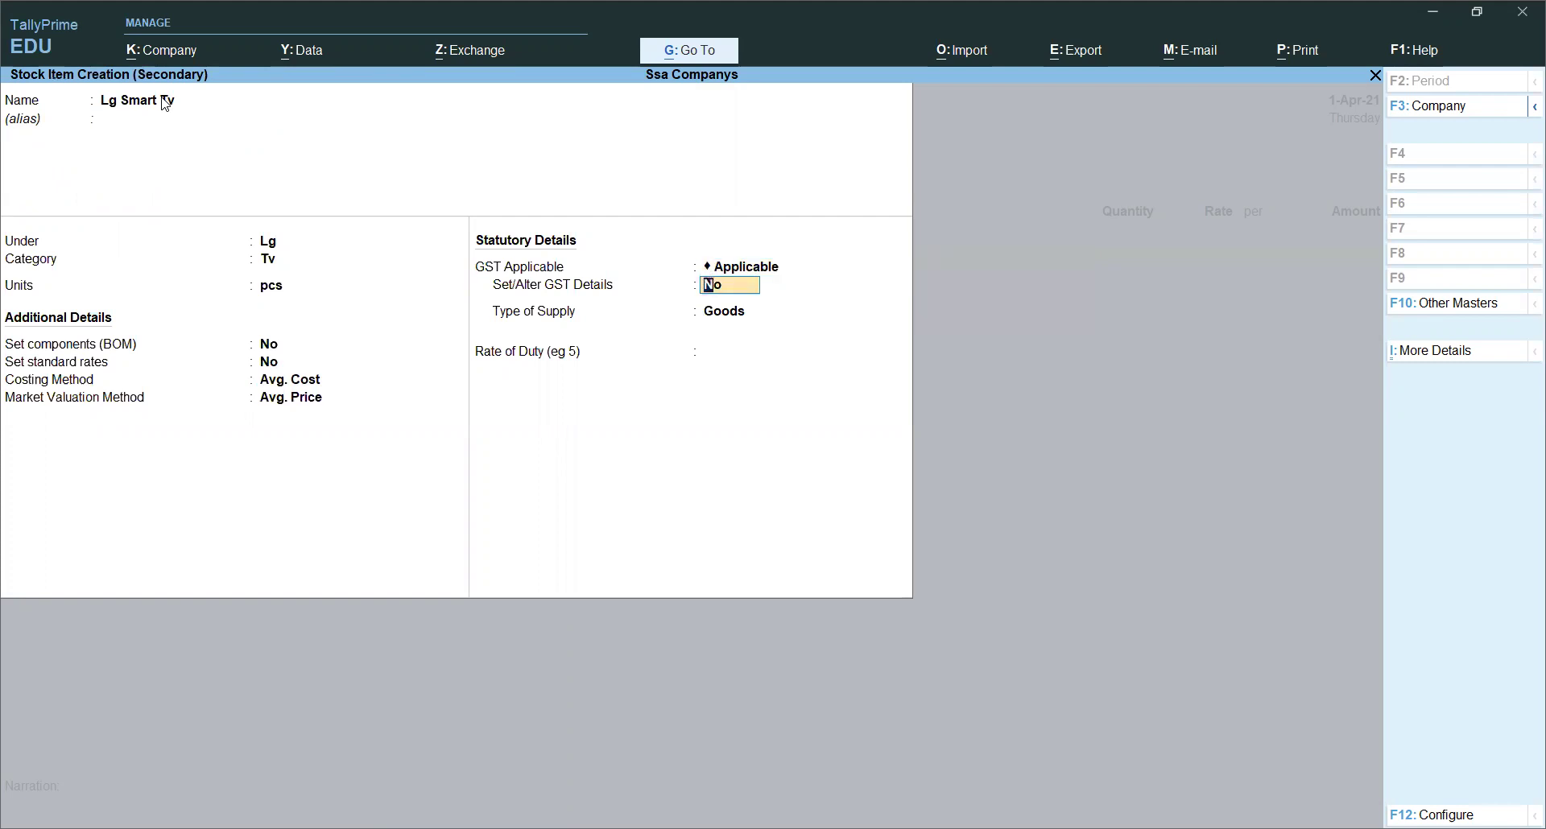
{"action": "key", "text": "Return"}
{"action": "key", "text": "Return"}
{"action": "type", "text": "0"}
{"action": "key", "text": "Return"}
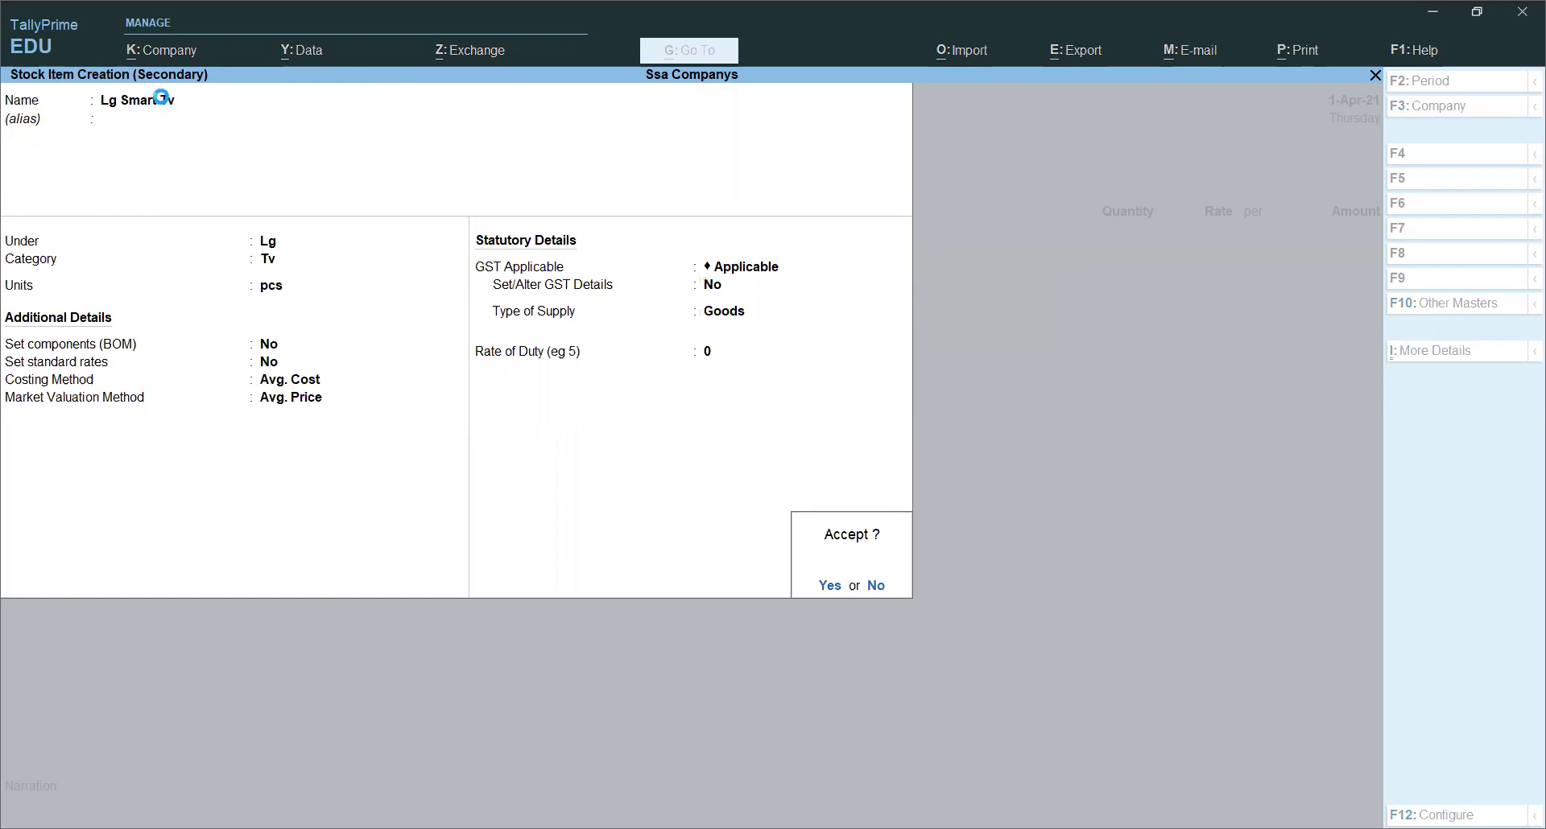
{"action": "key", "text": "Return"}
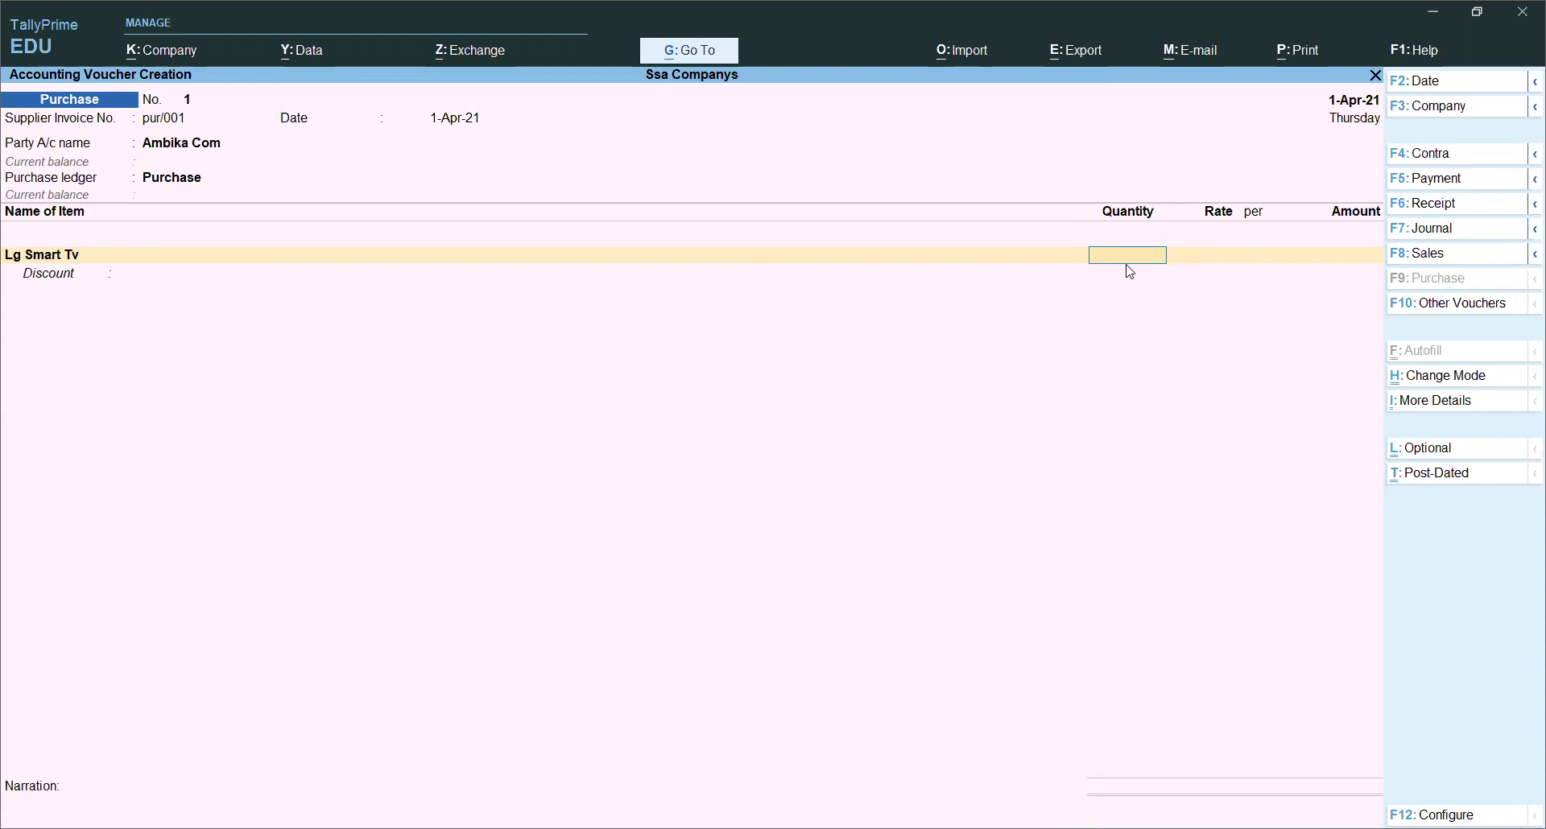
Step: Enter 10 pcs of Lg Smart Tv at 18,000 each, totalling 1,80,000
{"action": "type", "text": "10"}
{"action": "key", "text": "Return"}
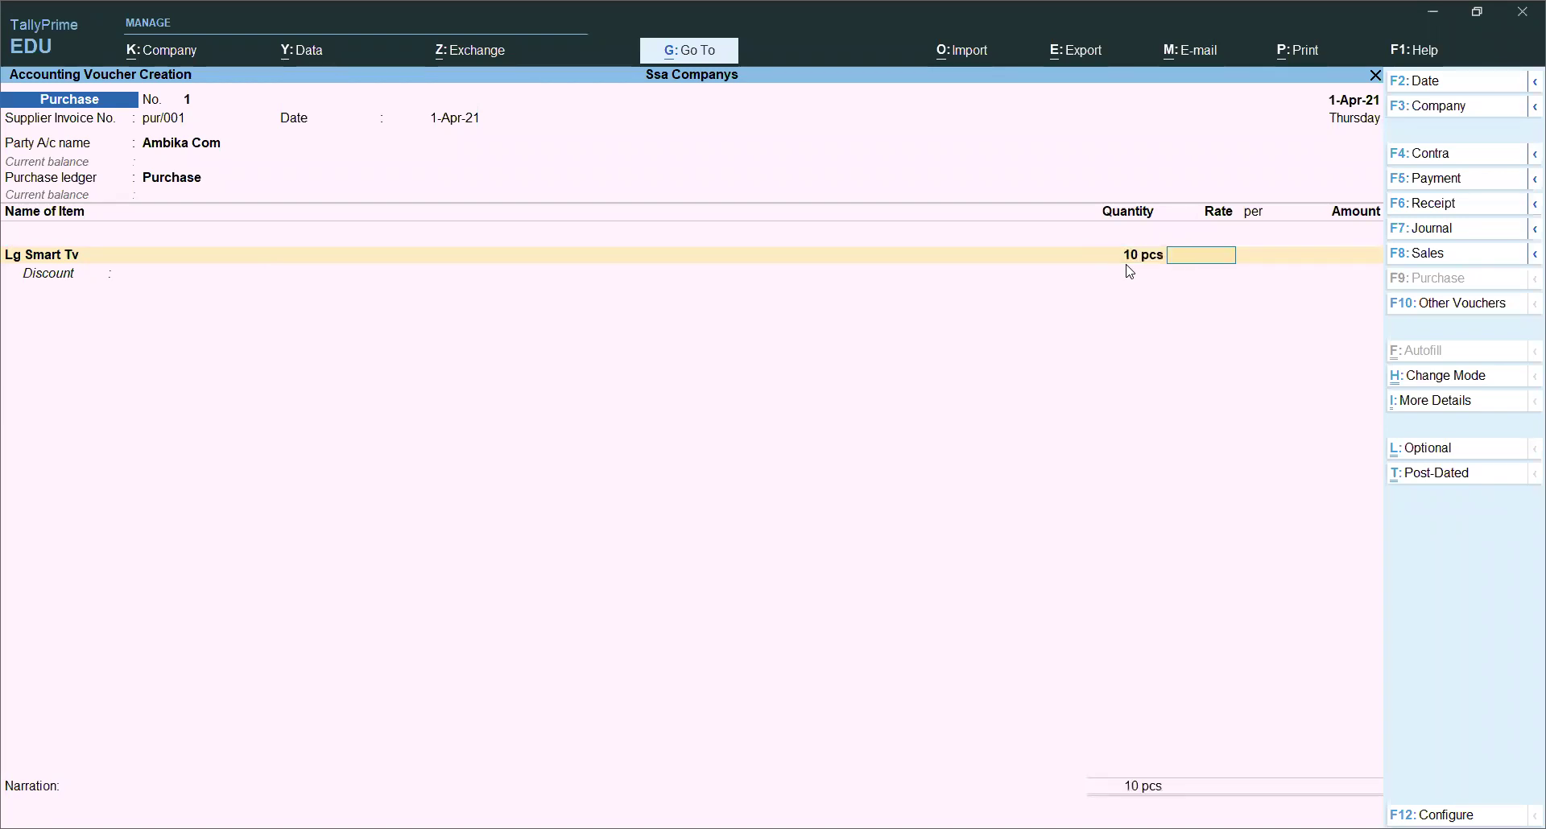
{"action": "type", "text": "18000"}
{"action": "key", "text": "Return"}
{"action": "key", "text": "Return"}
{"action": "key", "text": "Return"}
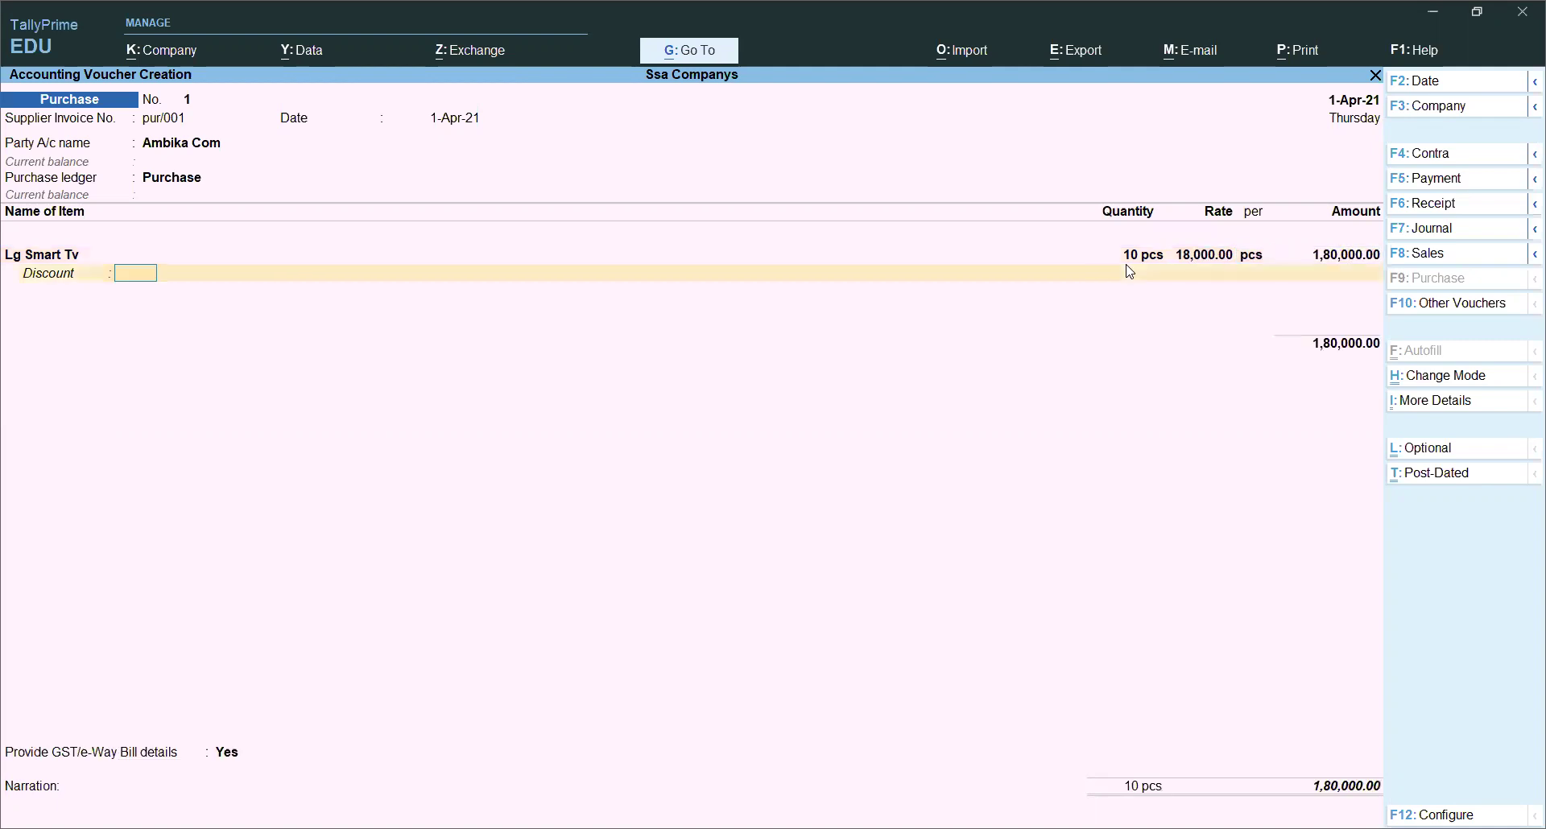
{"action": "key", "text": "Return"}
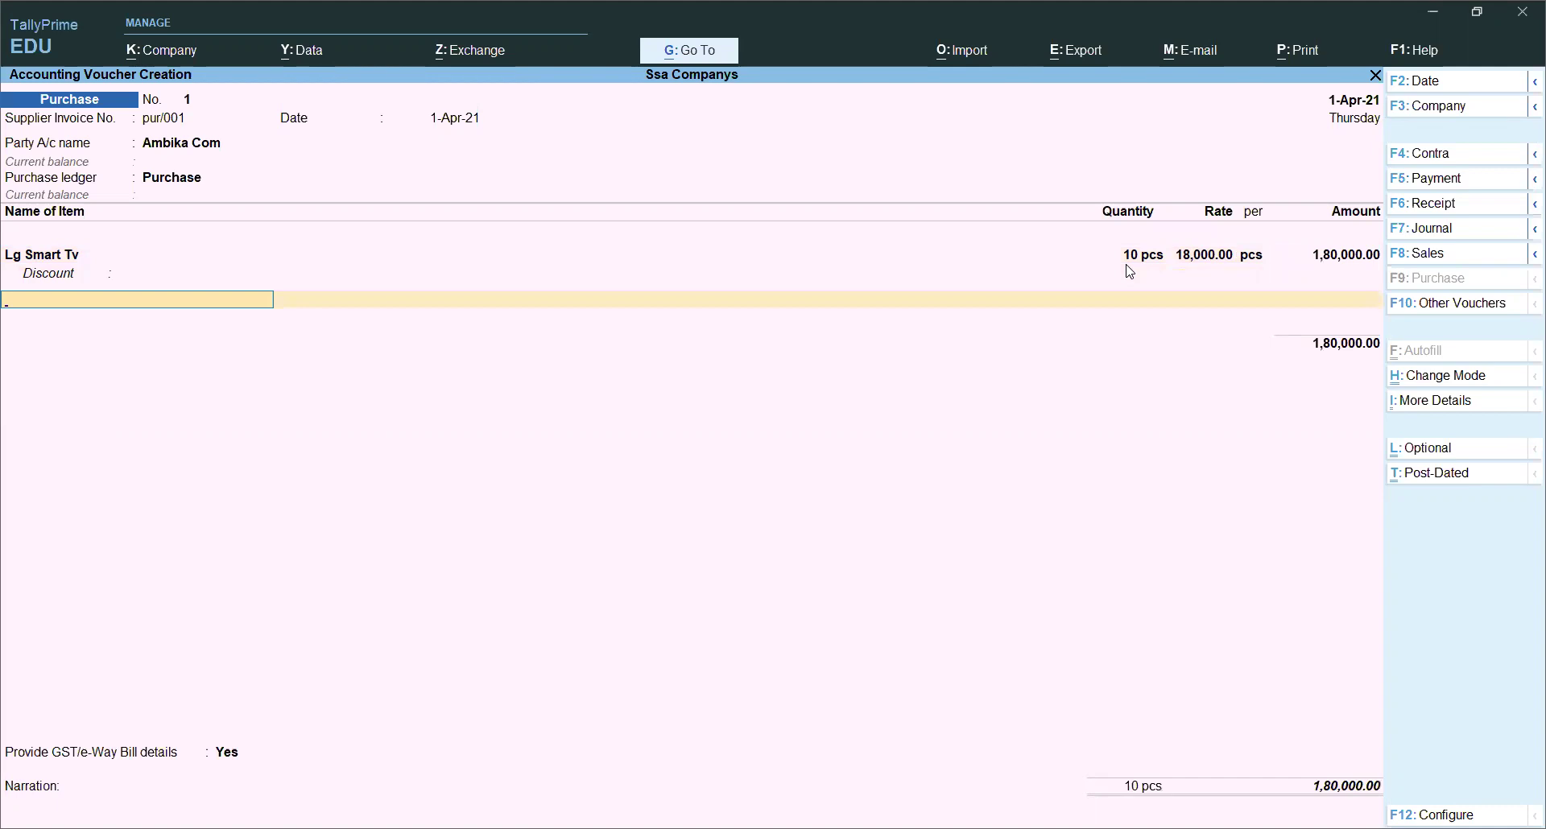
Step: Create stock item Fridge 260l under a new Samsung stock group
{"action": "key", "text": "alt+c"}
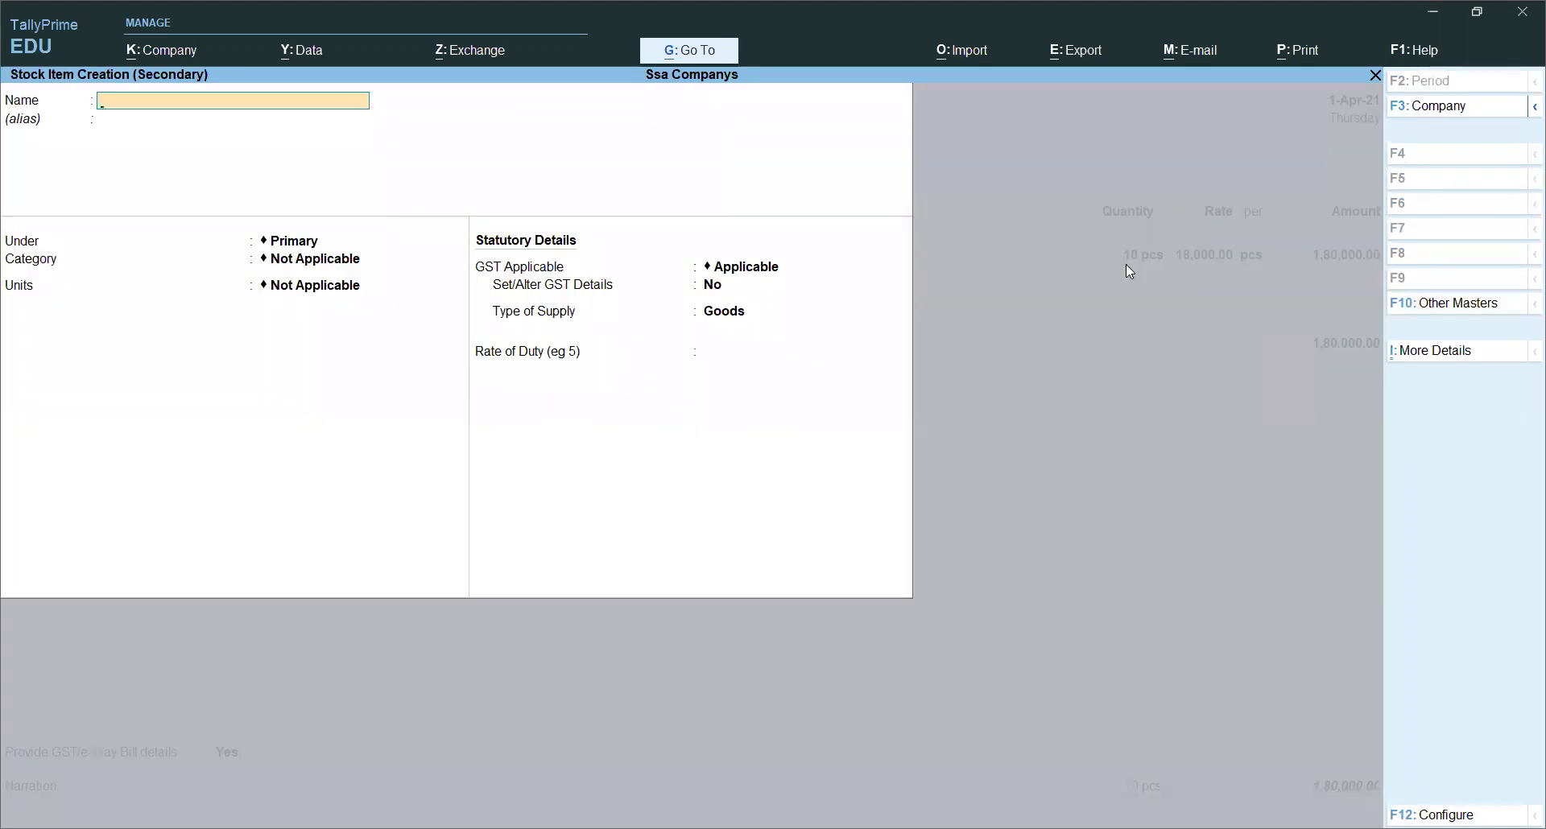
{"action": "type", "text": "Fridge 260"}
{"action": "key", "text": "Return"}
{"action": "key", "text": "Return"}
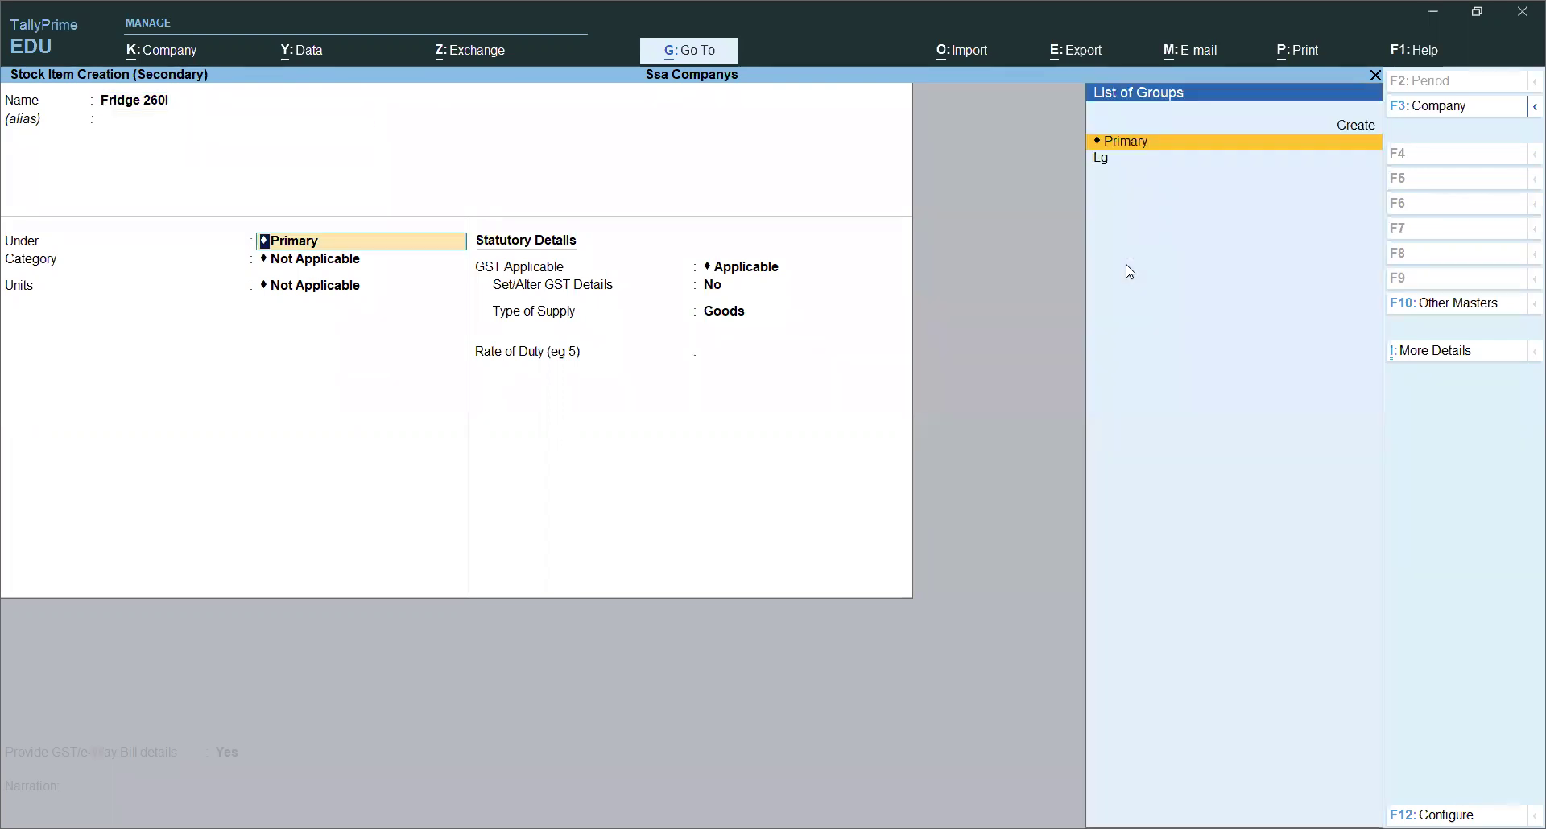
{"action": "key", "text": "alt+c"}
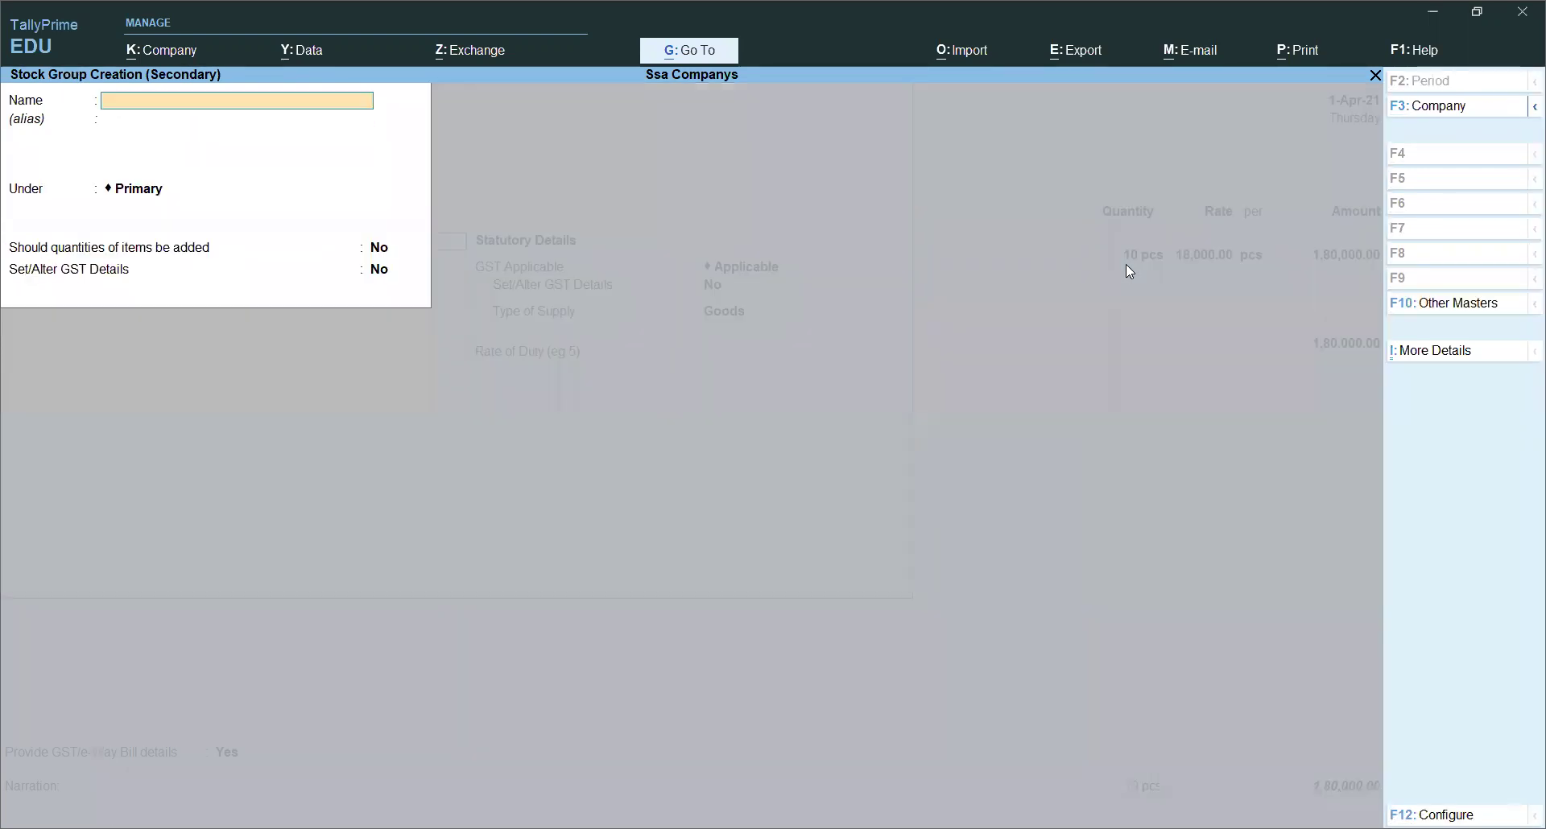
{"action": "type", "text": "Samsung"}
{"action": "key", "text": "Return"}
{"action": "key", "text": "Return"}
{"action": "key", "text": "Return"}
{"action": "key", "text": "Return"}
{"action": "key", "text": "Return"}
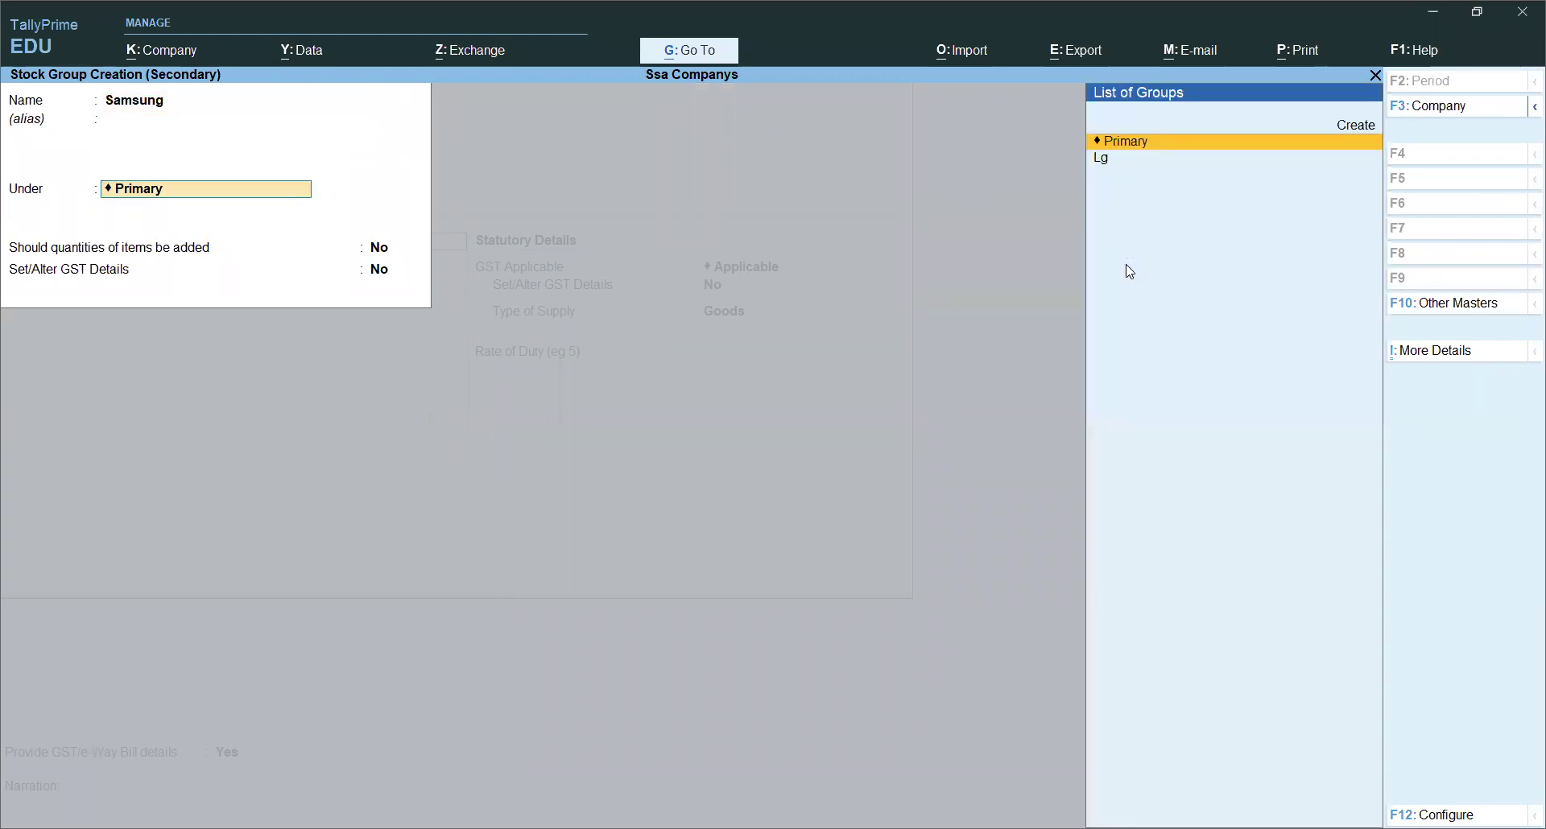
{"action": "key", "text": "Return"}
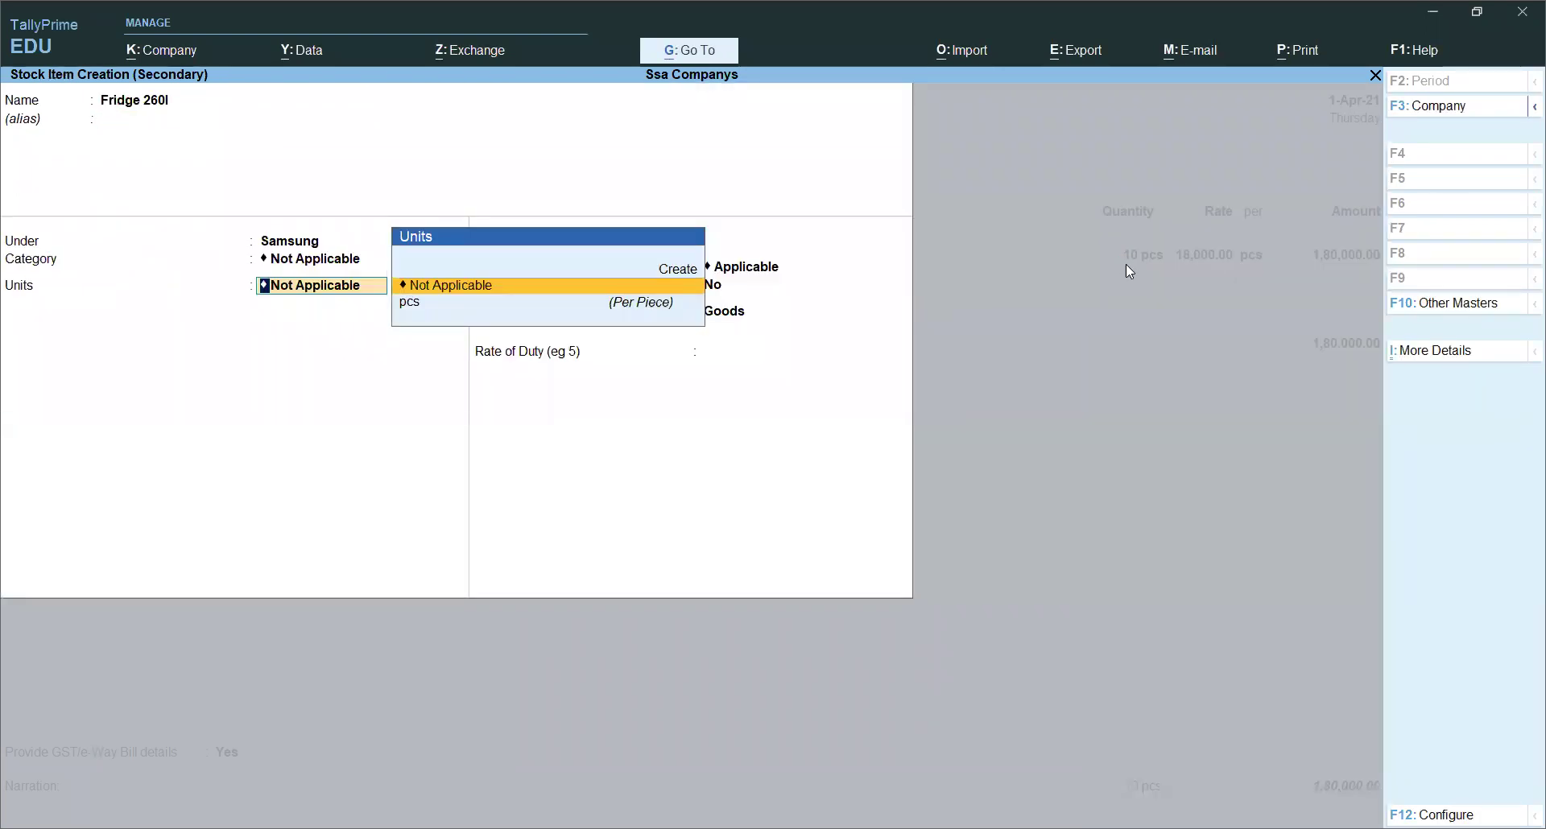
Step: Give Fridge 260l a new Fridge category and pcs as its unit
{"action": "key", "text": "BackSpace"}
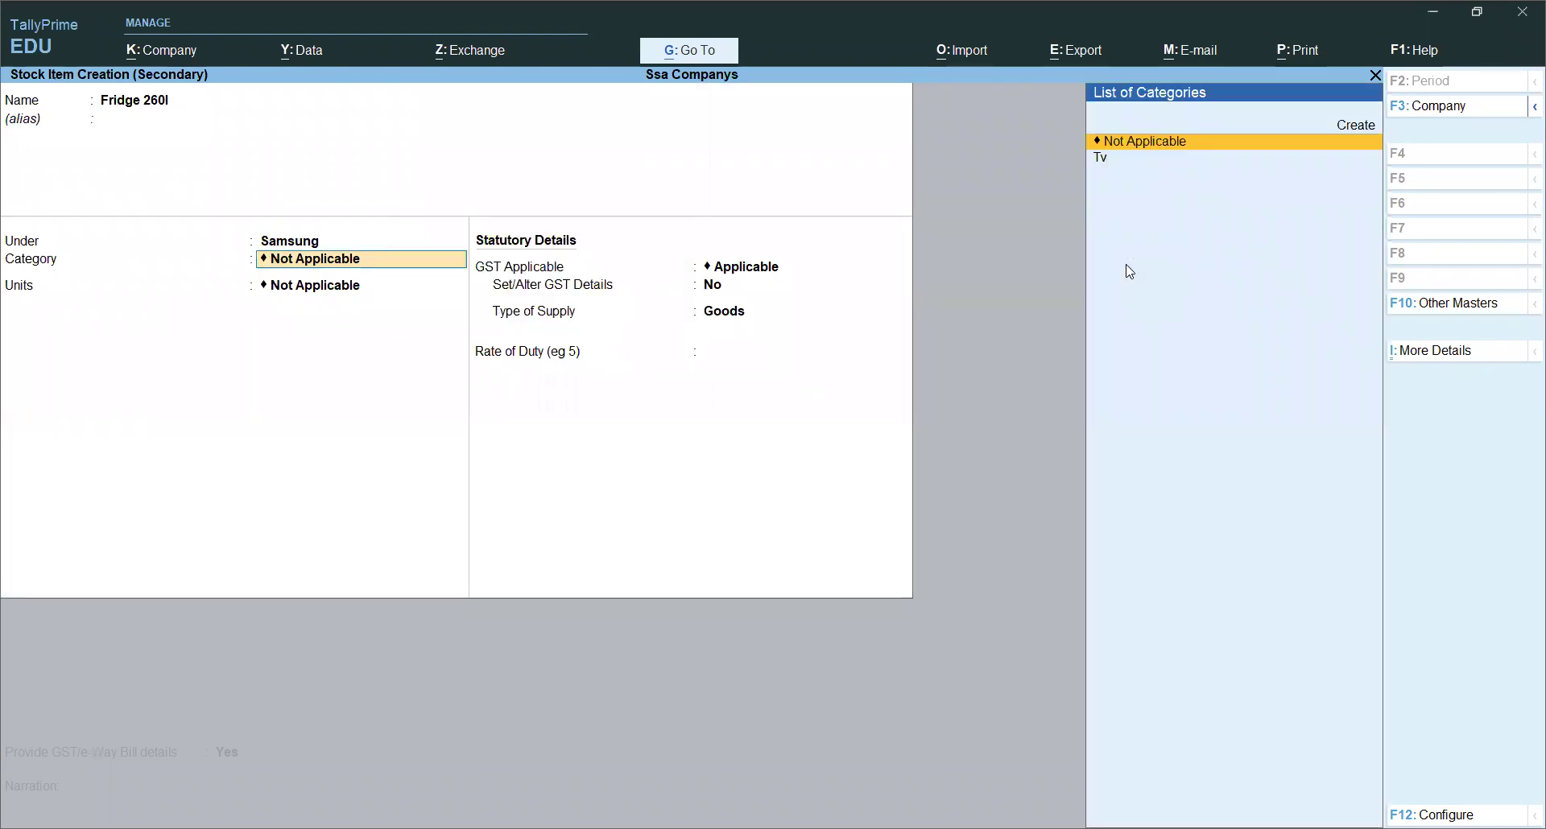
{"action": "key", "text": "Up"}
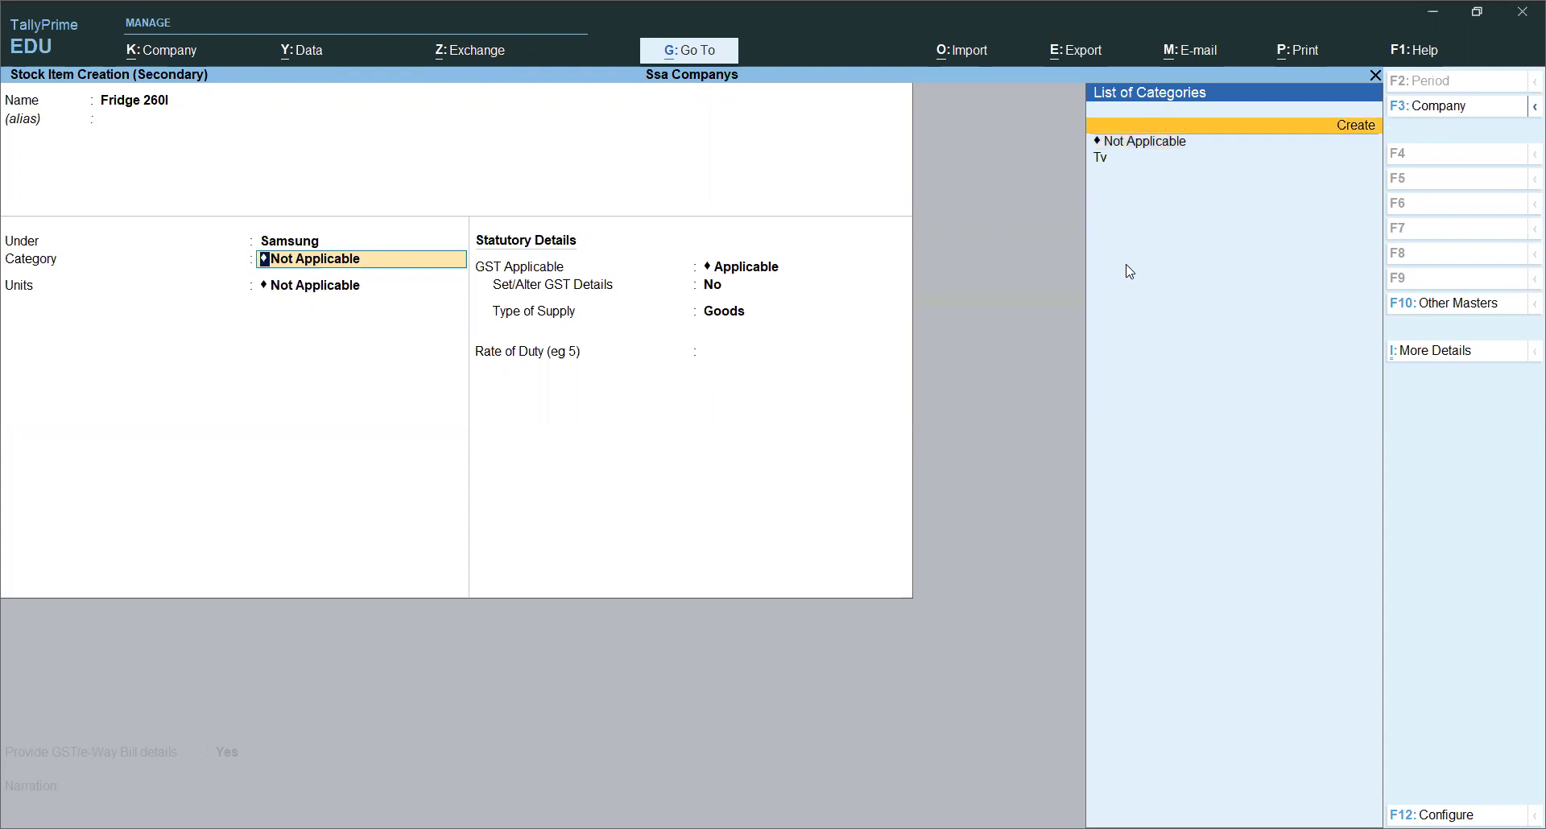
{"action": "key", "text": "Return"}
{"action": "type", "text": "Fr"}
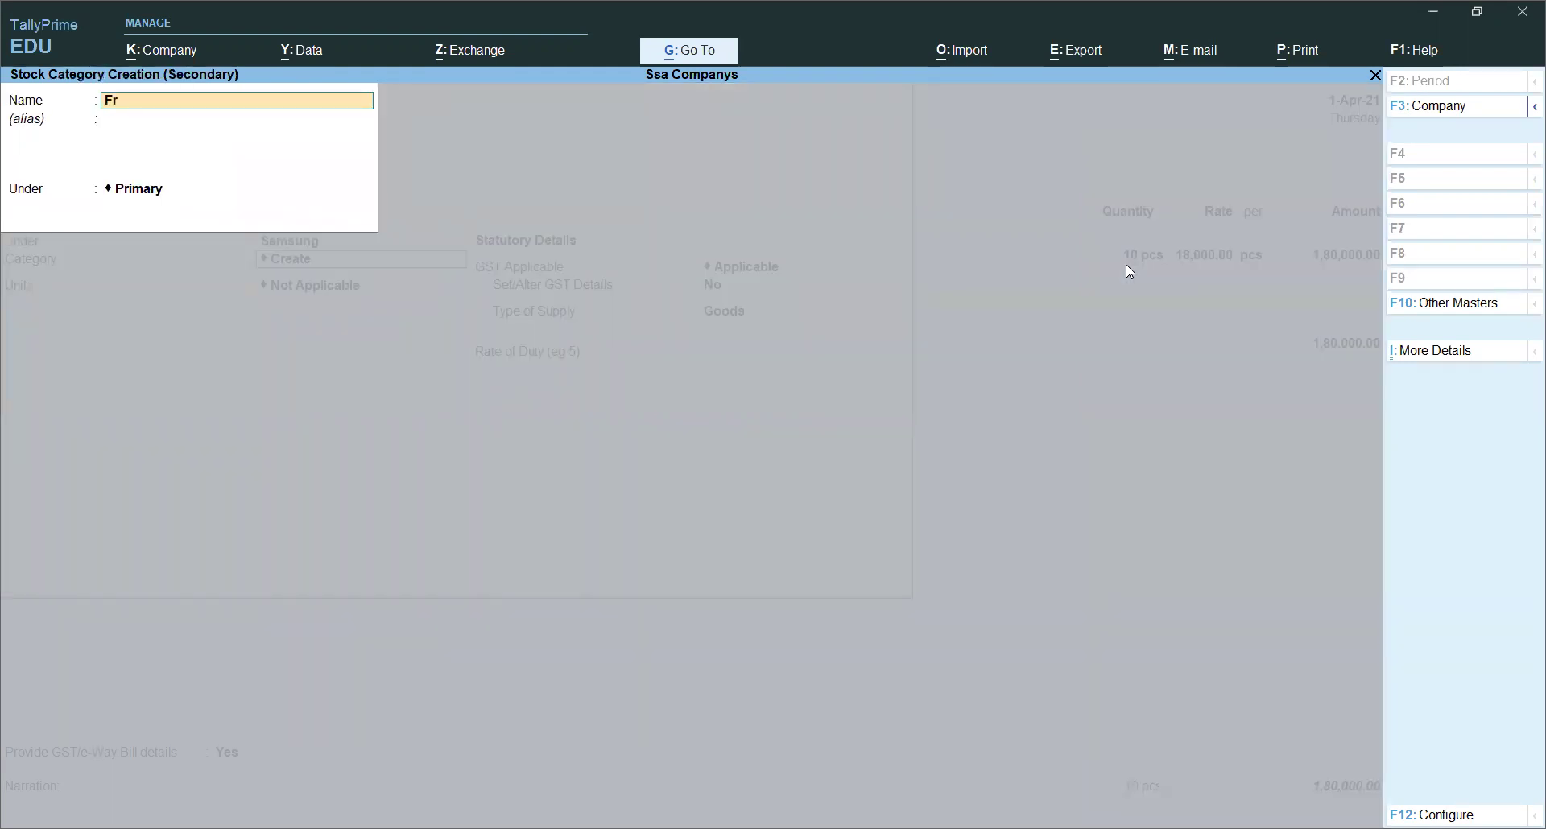
{"action": "type", "text": "idg"}
{"action": "key", "text": "BackSpace"}
{"action": "type", "text": "dge"}
{"action": "key", "text": "Return"}
{"action": "key", "text": "Return"}
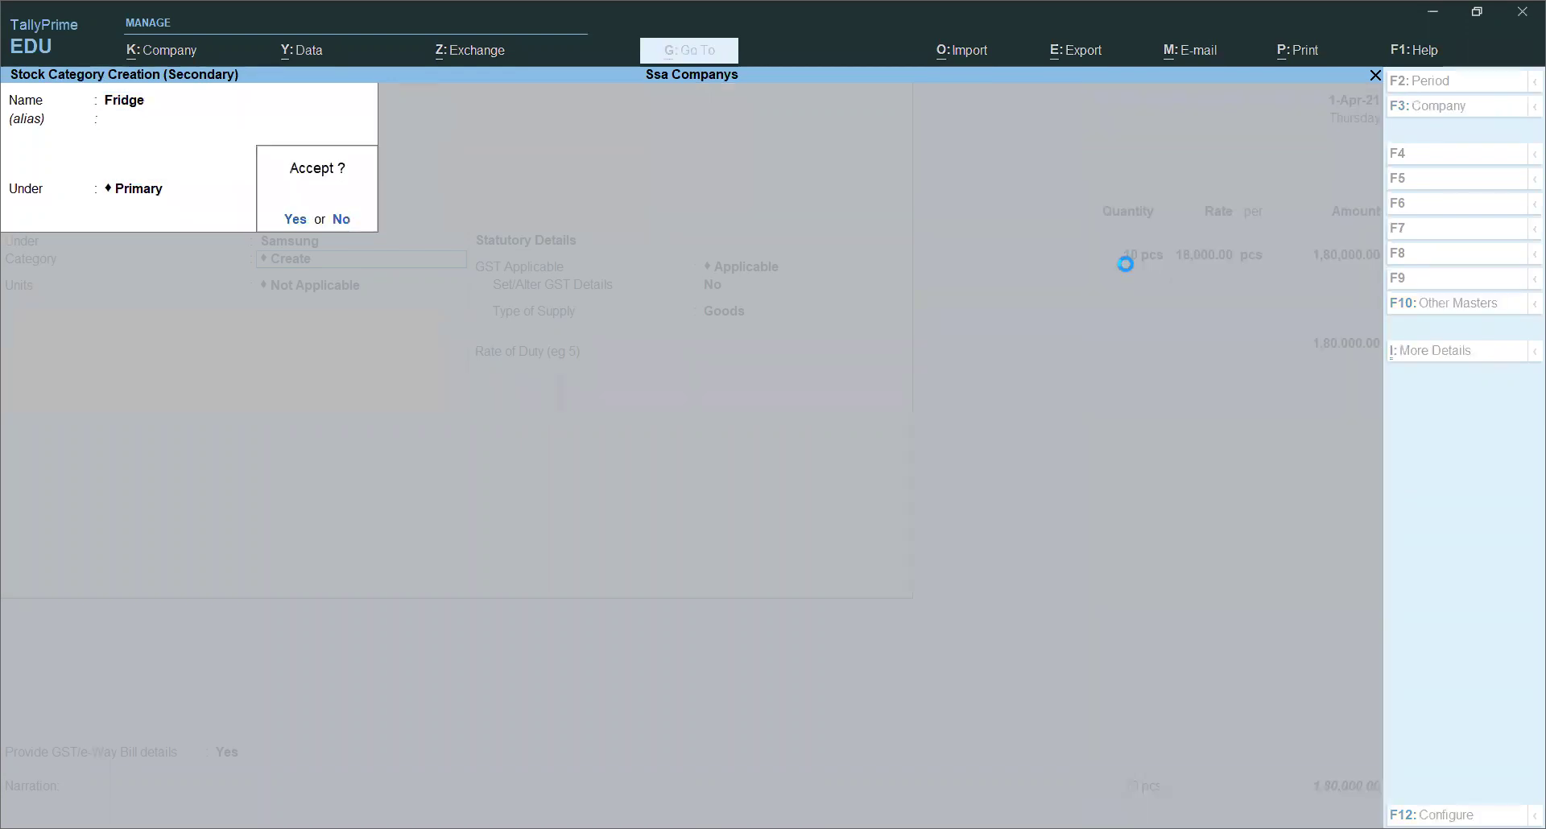
{"action": "key", "text": "Return"}
{"action": "key", "text": "Down"}
{"action": "key", "text": "Return"}
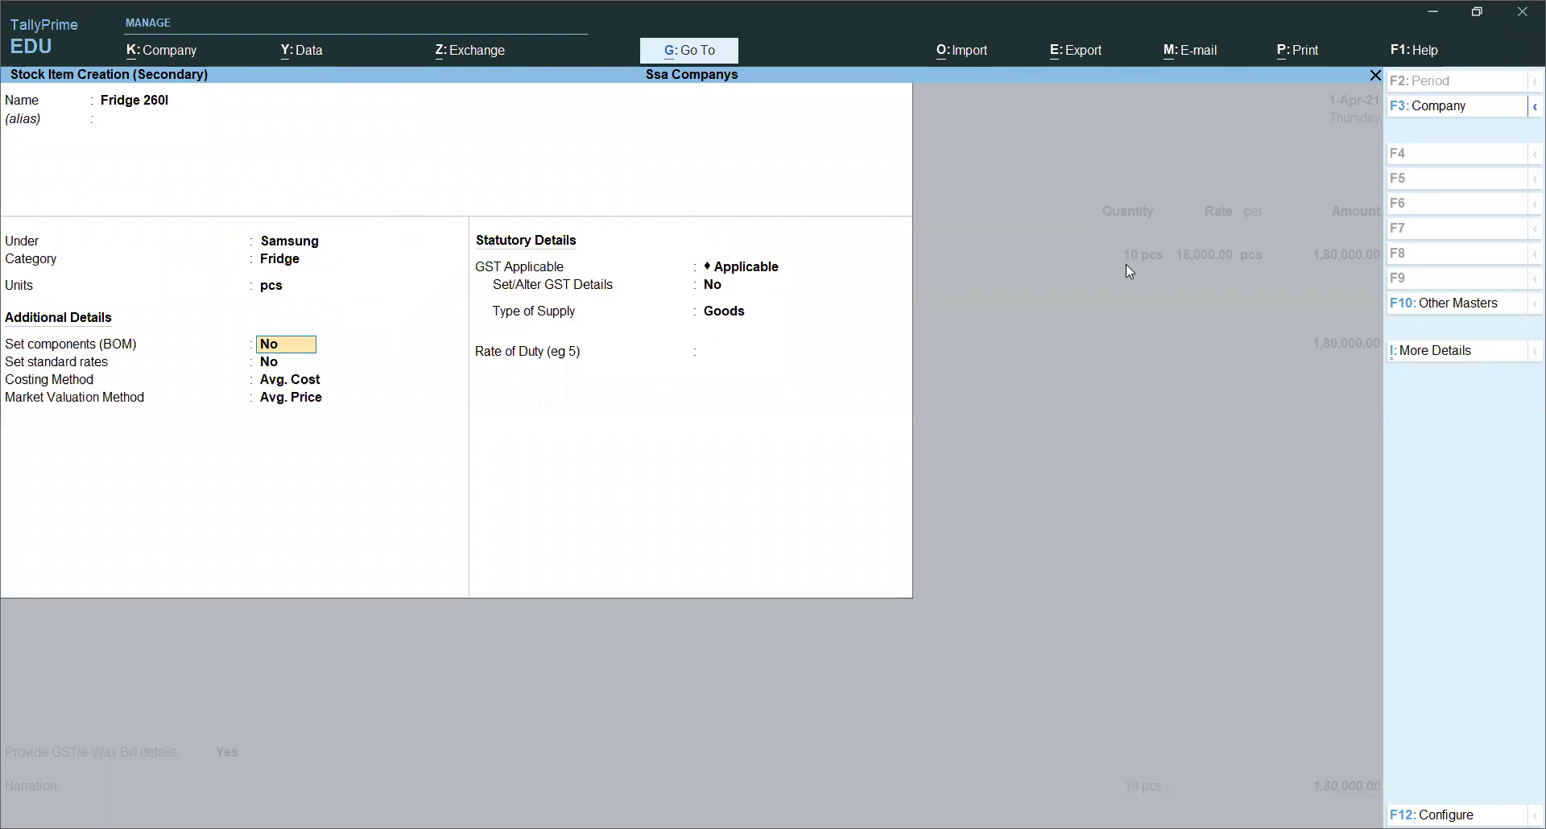
{"action": "key", "text": "Return"}
{"action": "key", "text": "Return"}
{"action": "key", "text": "Return"}
{"action": "key", "text": "Return"}
{"action": "key", "text": "Return"}
{"action": "key", "text": "Return"}
{"action": "key", "text": "Return"}
Step: Enter 15 pcs of Fridge 260l at 15,600 each, amounting to 2,34,000
{"action": "key", "text": "Return"}
{"action": "key", "text": "Return"}
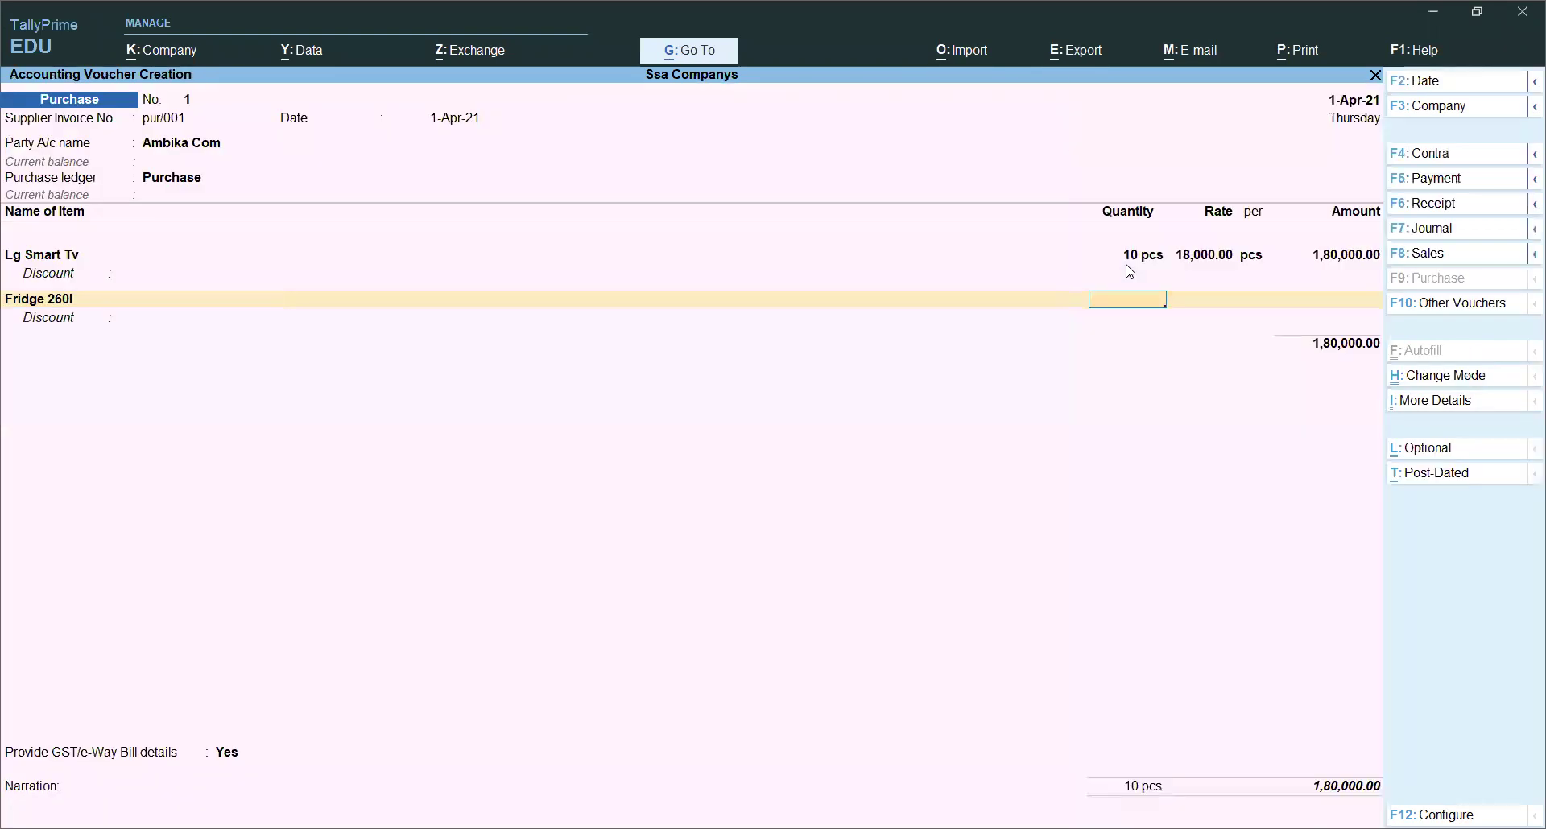
{"action": "type", "text": "15"}
{"action": "key", "text": "Return"}
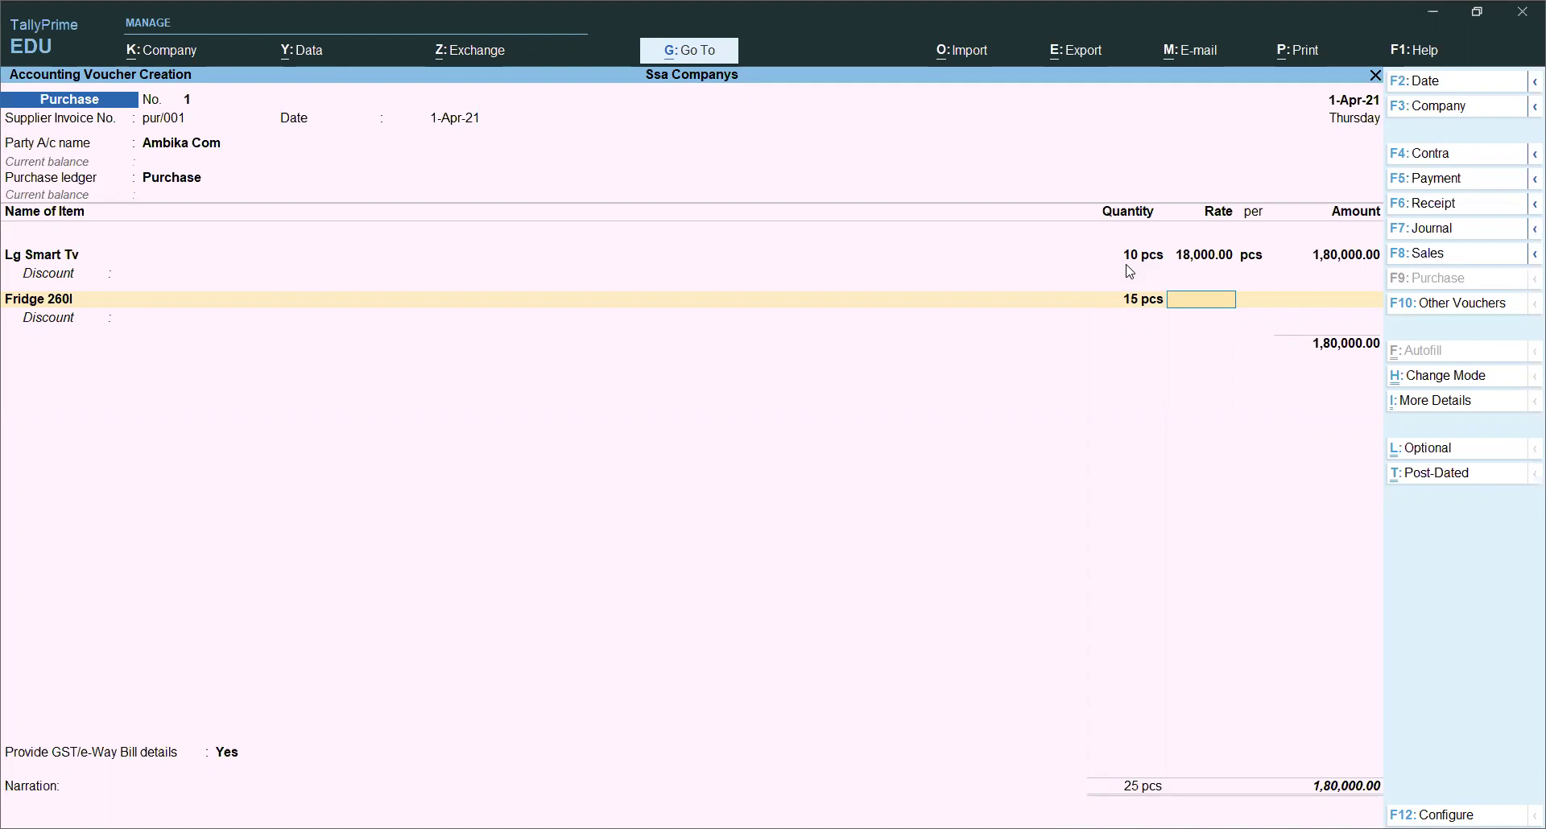
{"action": "type", "text": "15,"}
{"action": "type", "text": "600"}
{"action": "key", "text": "Return"}
{"action": "key", "text": "Return"}
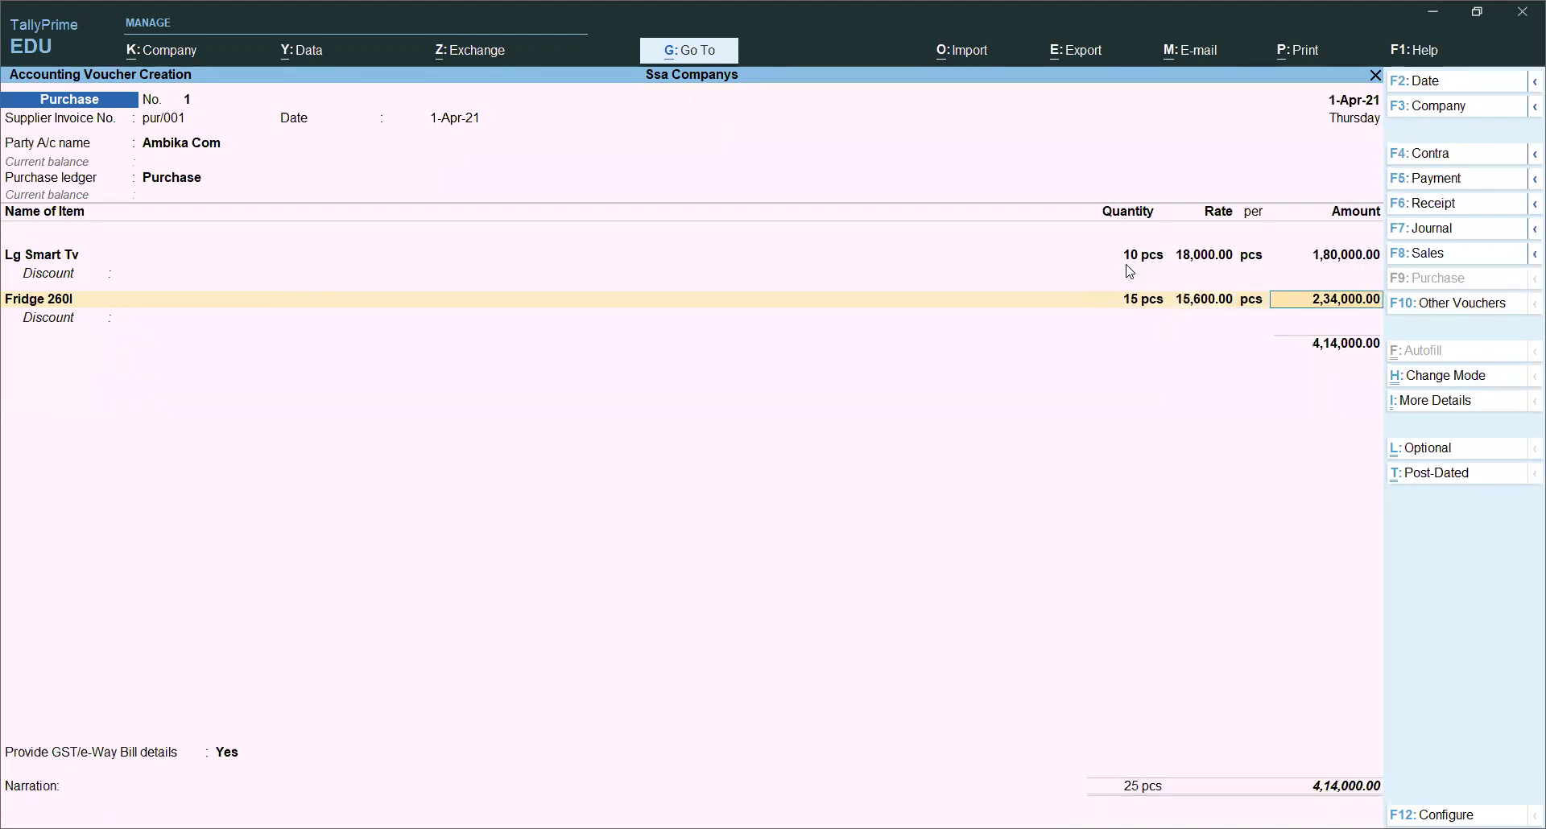
{"action": "key", "text": "Return"}
{"action": "key", "text": "Return"}
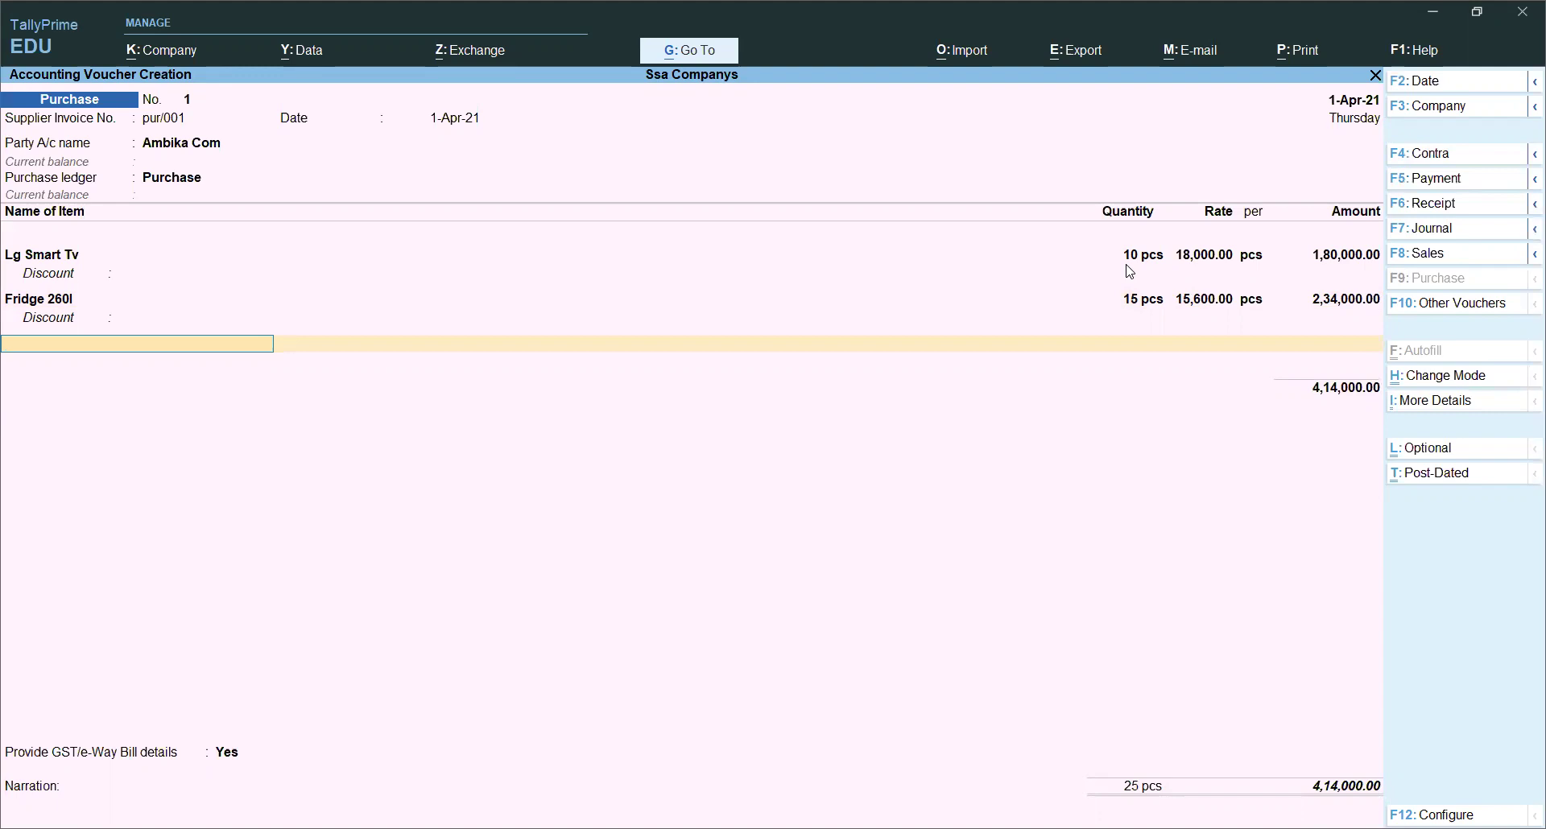
Step: Name the new stock item Desktop Computer and keep it under Primary
{"action": "key", "text": "alt+c"}
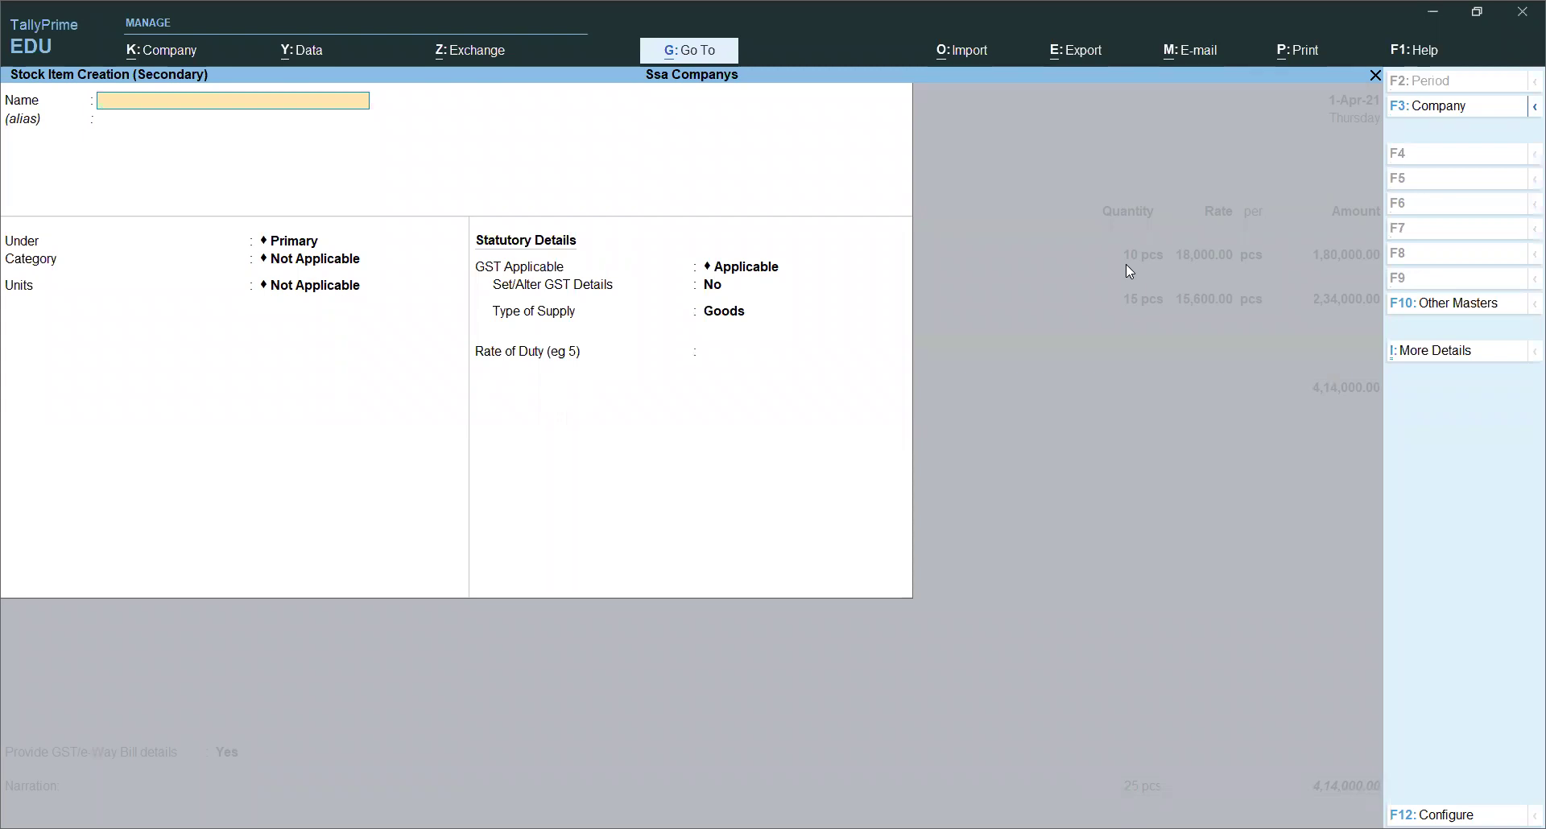
{"action": "type", "text": "Computer"}
{"action": "key", "text": "BackSpace"}
{"action": "key", "text": "BackSpace"}
{"action": "key", "text": "BackSpace"}
{"action": "key", "text": "BackSpace"}
{"action": "key", "text": "BackSpace"}
{"action": "key", "text": "BackSpace"}
{"action": "type", "text": "Desktop Computer"}
{"action": "key", "text": "Return"}
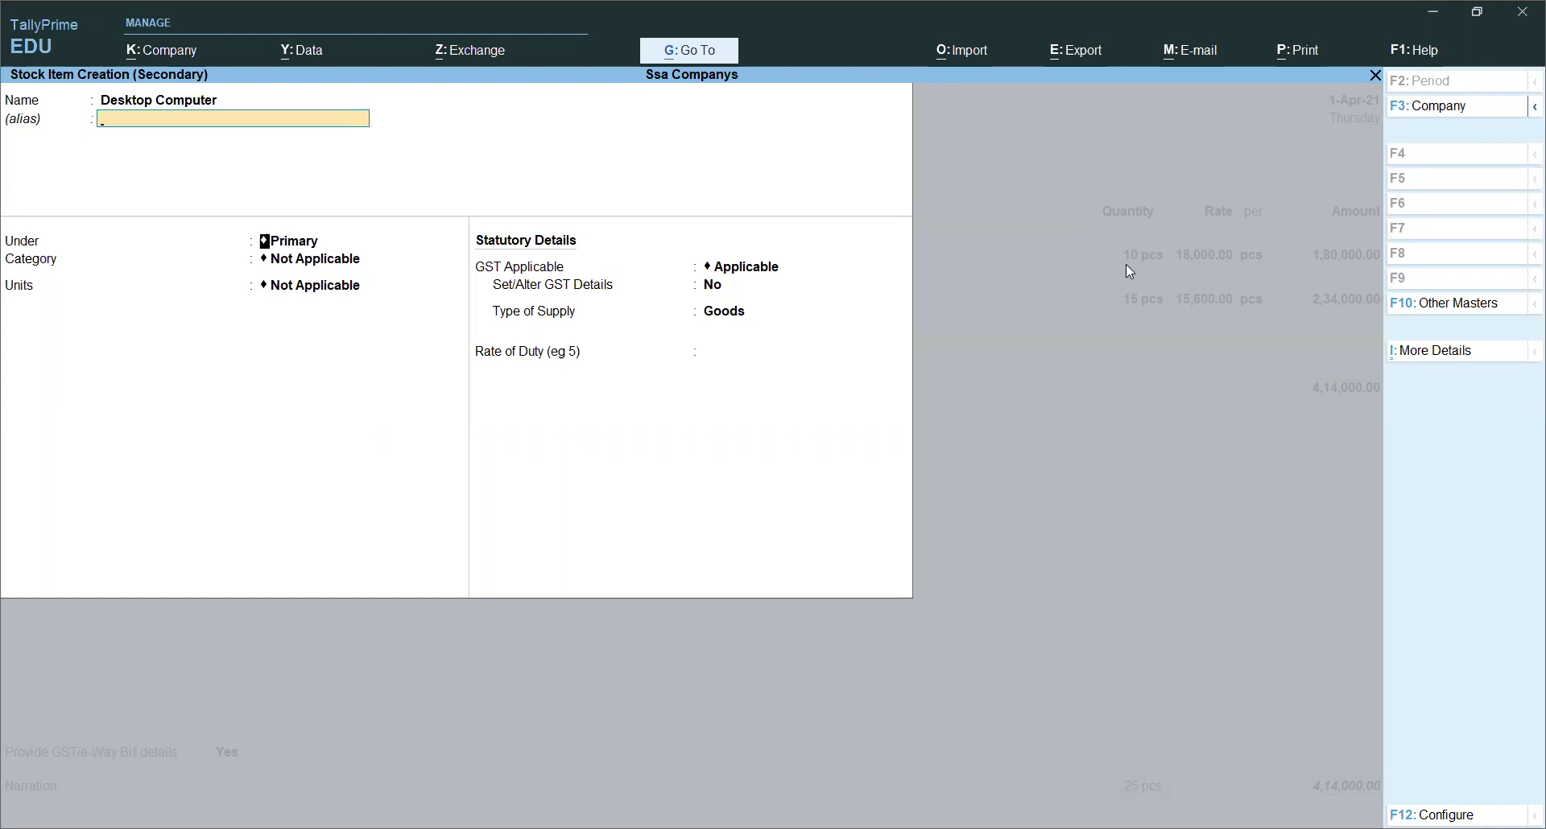
{"action": "key", "text": "Return"}
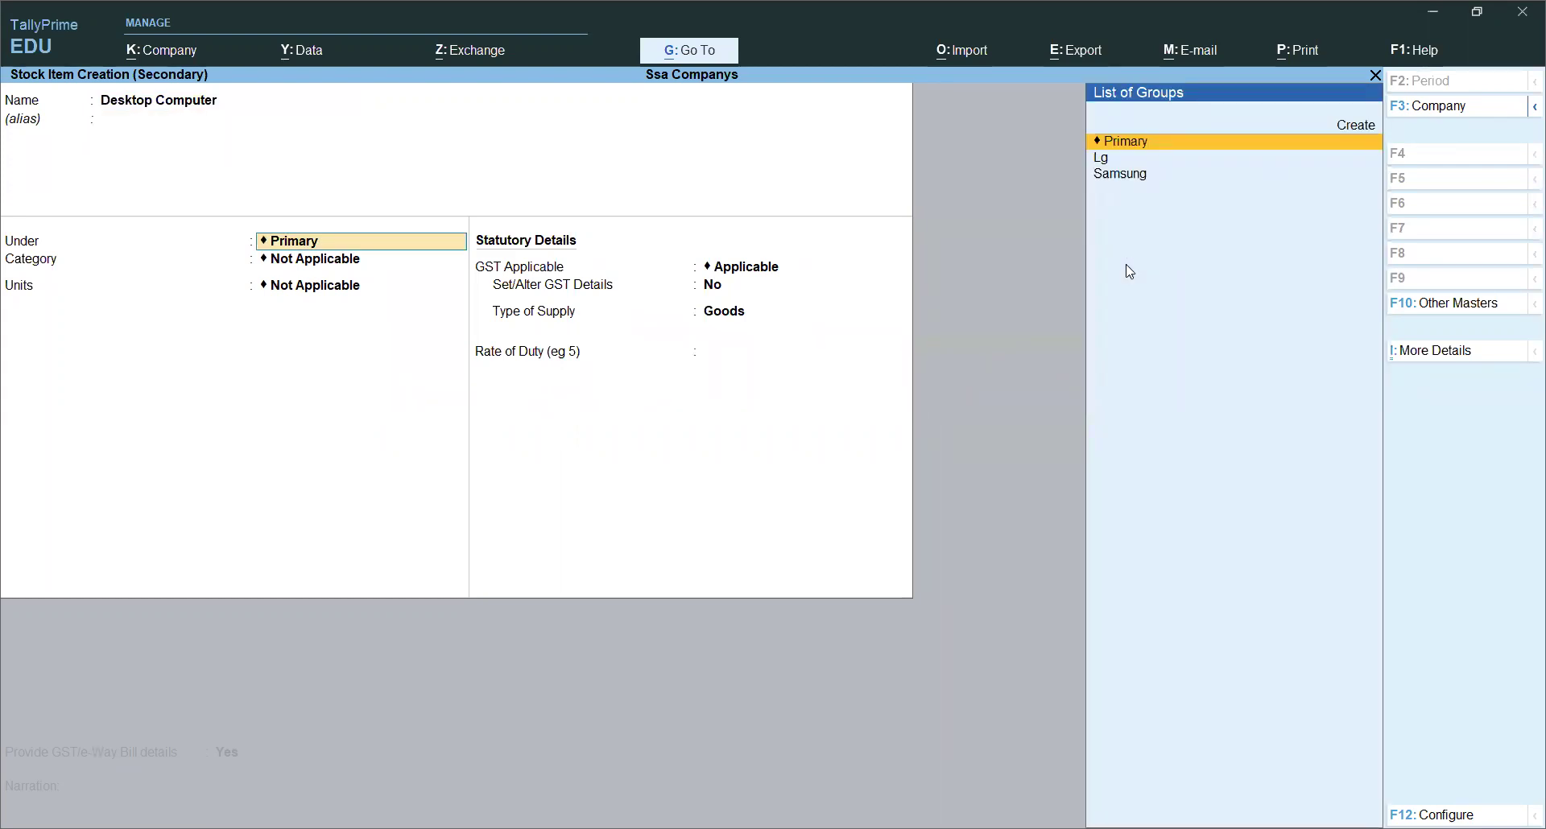
{"action": "key", "text": "Down"}
{"action": "key", "text": "Down"}
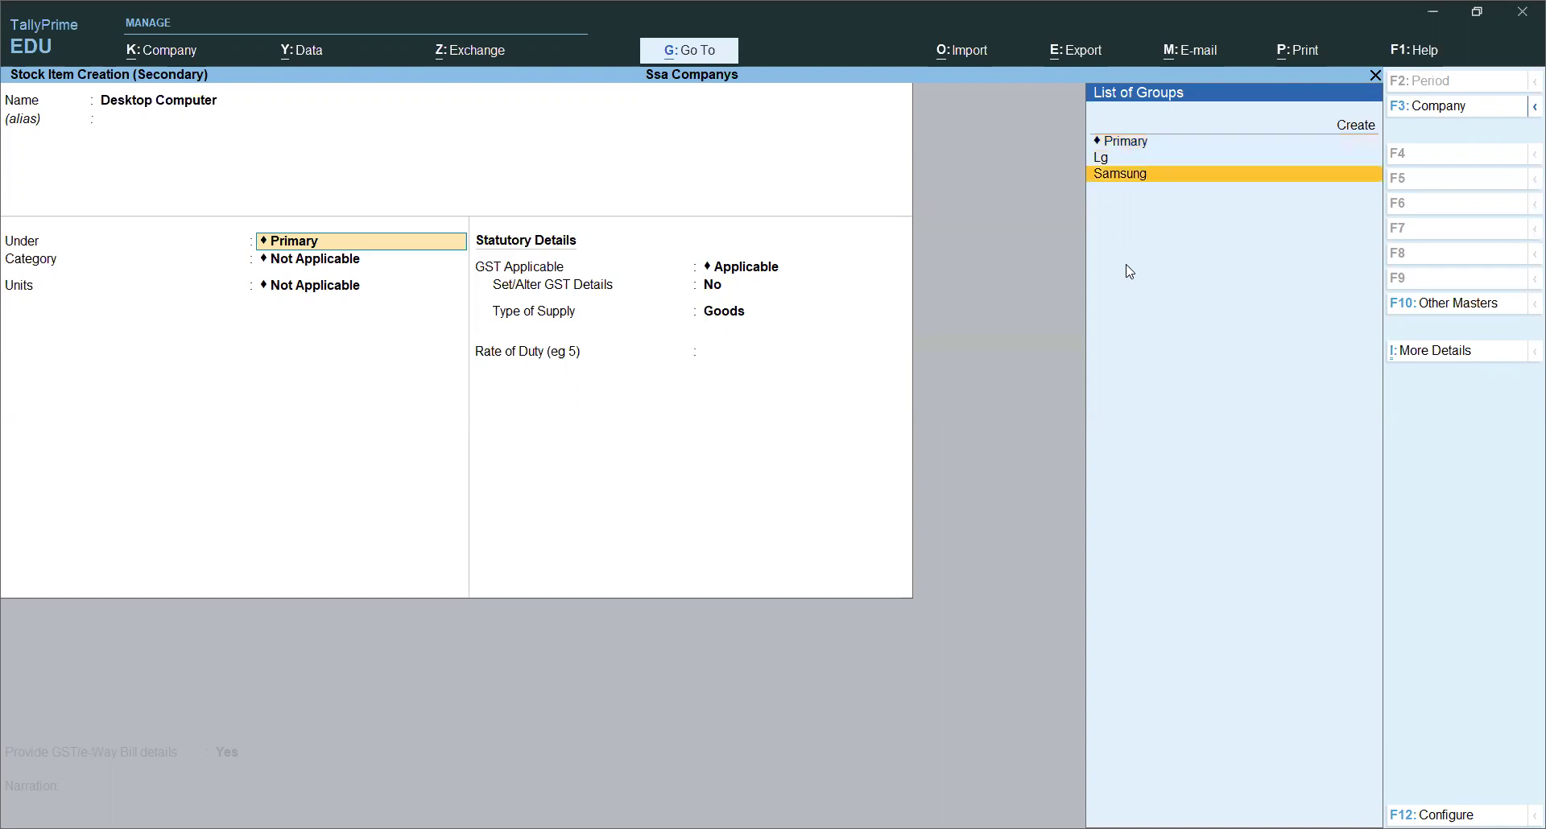
{"action": "key", "text": "Up"}
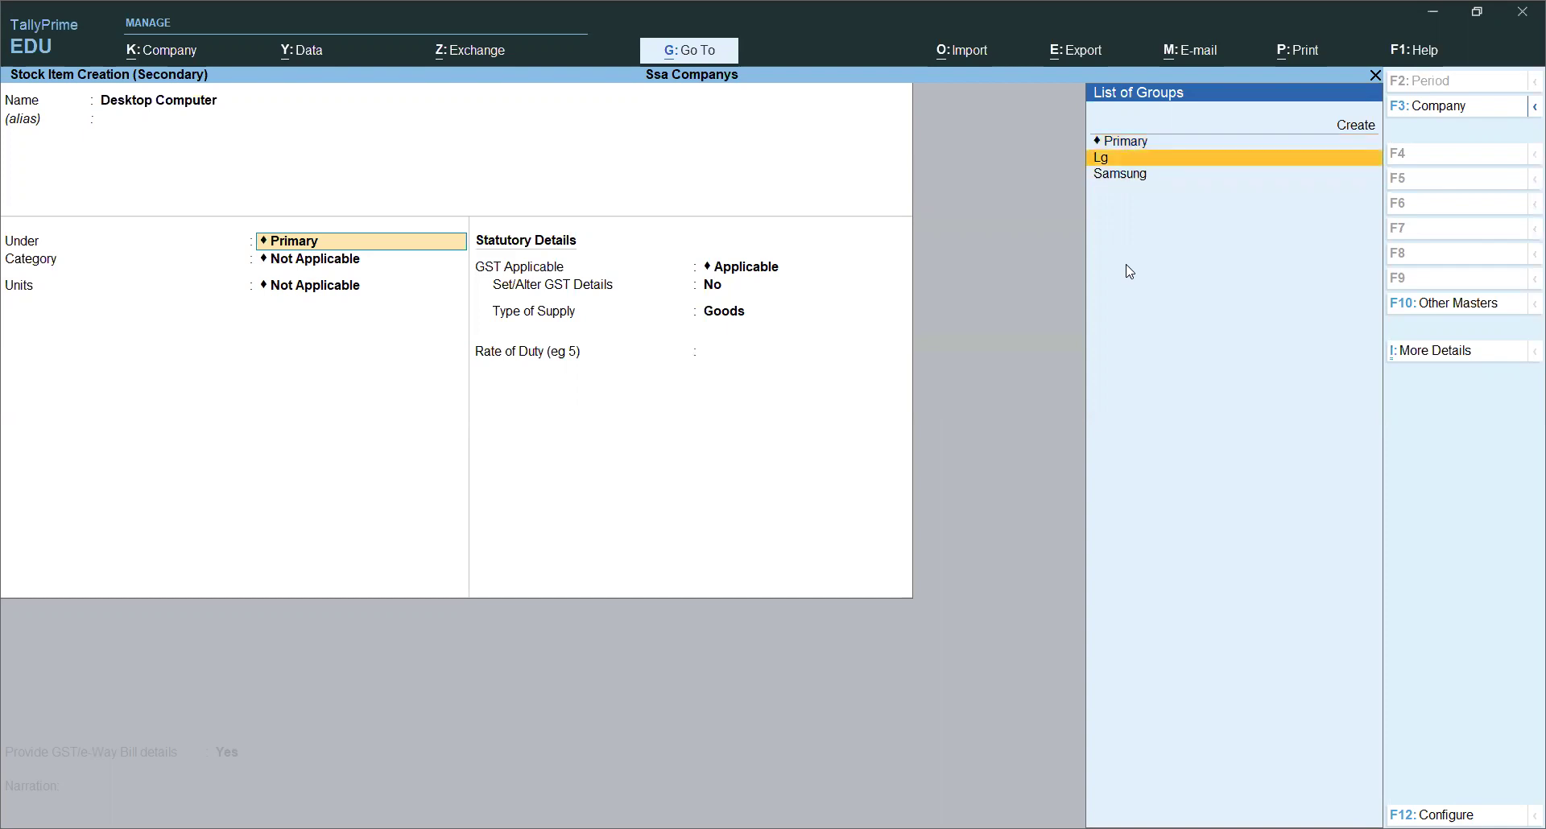
{"action": "key", "text": "Down"}
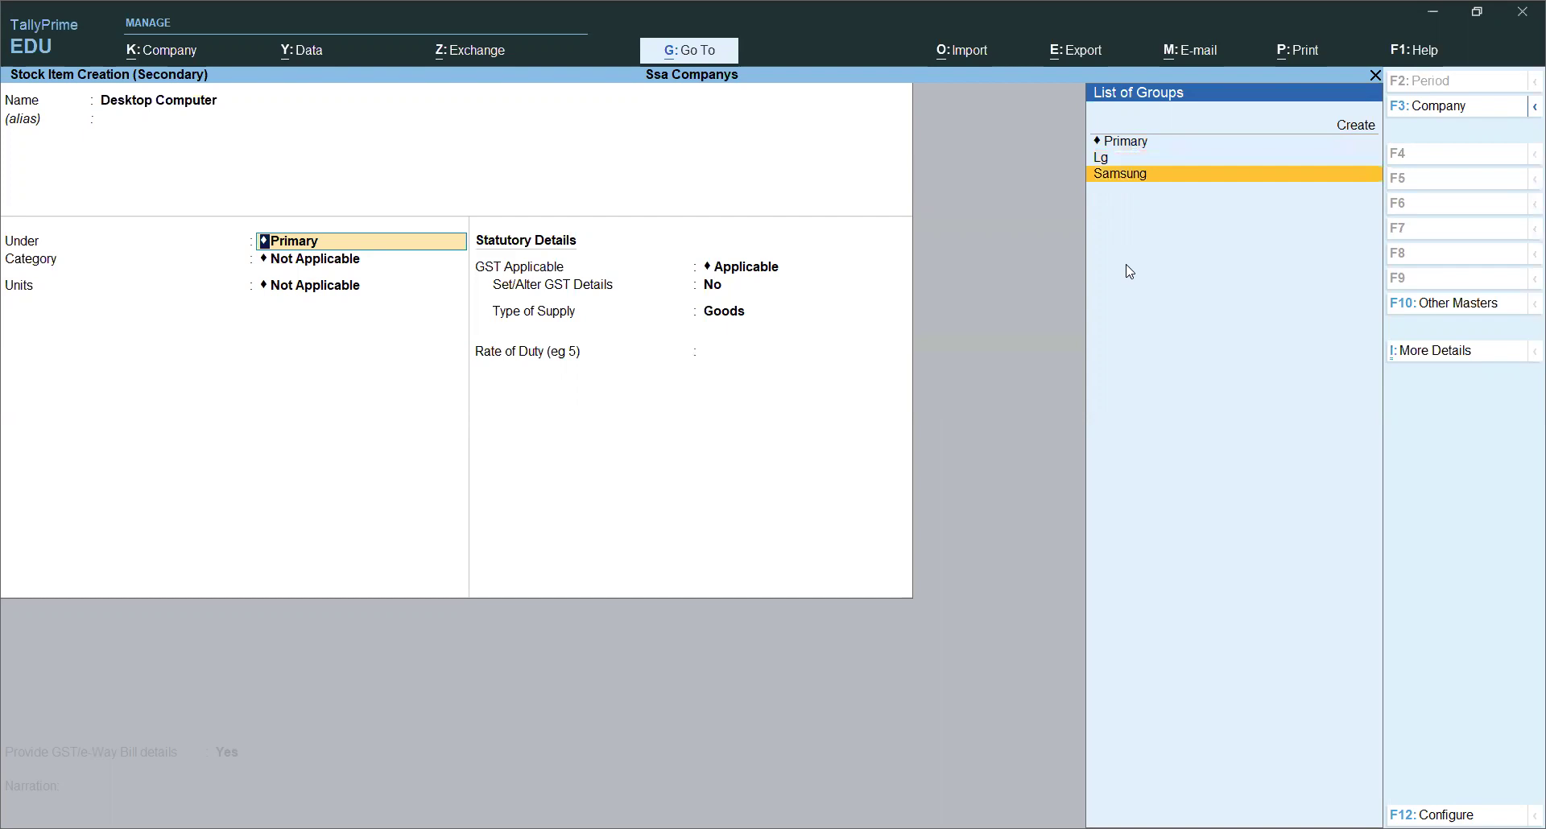
{"action": "key", "text": "Up"}
{"action": "key", "text": "Up"}
{"action": "key", "text": "Return"}
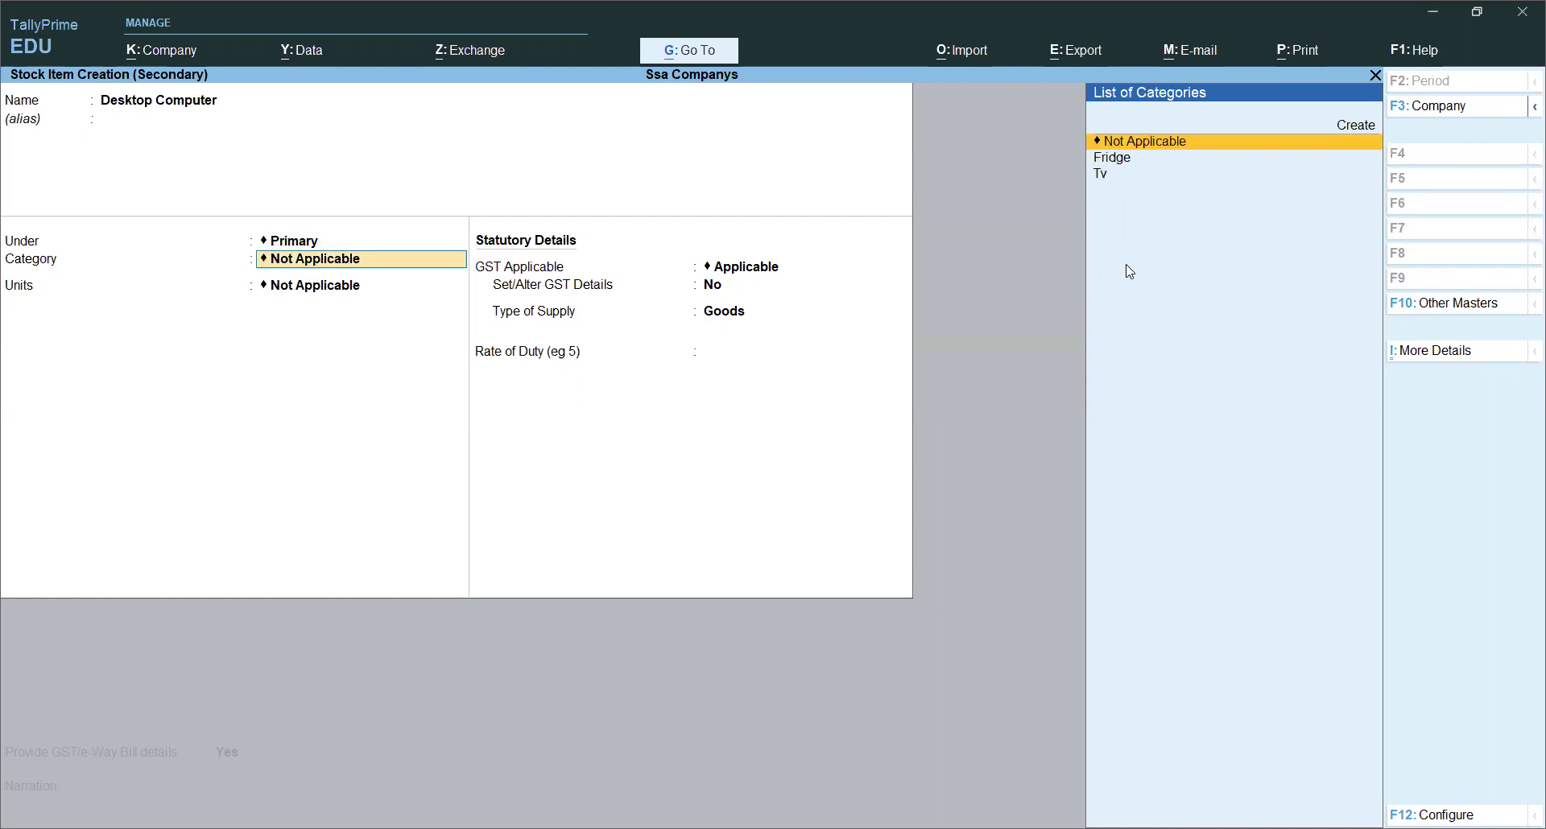
Step: Create a new Computer category, set units to pcs, and save the item
{"action": "key", "text": "Return"}
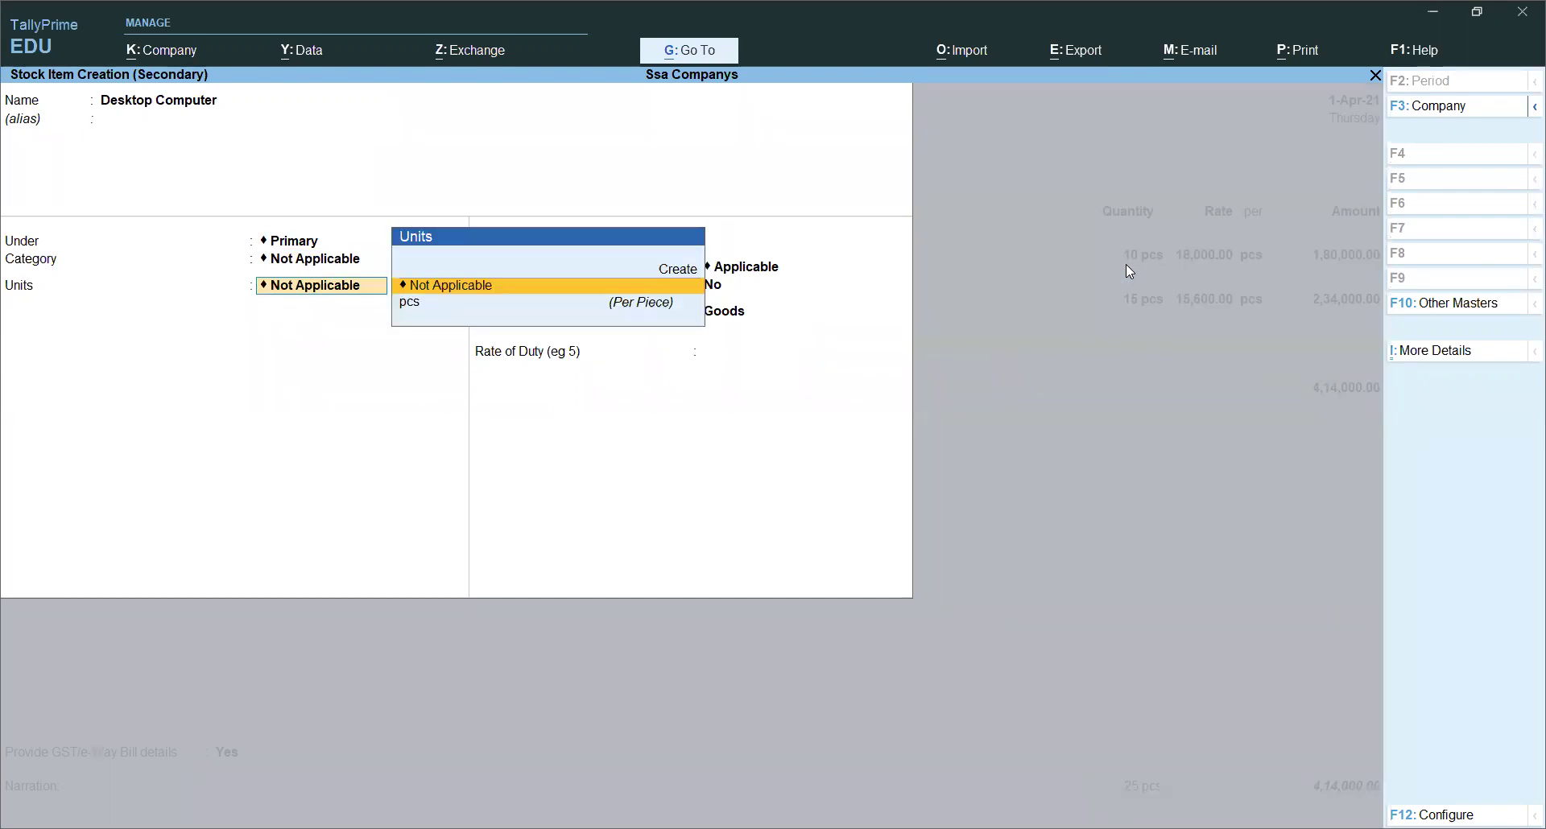
{"action": "key", "text": "BackSpace"}
{"action": "key", "text": "Up"}
{"action": "key", "text": "Return"}
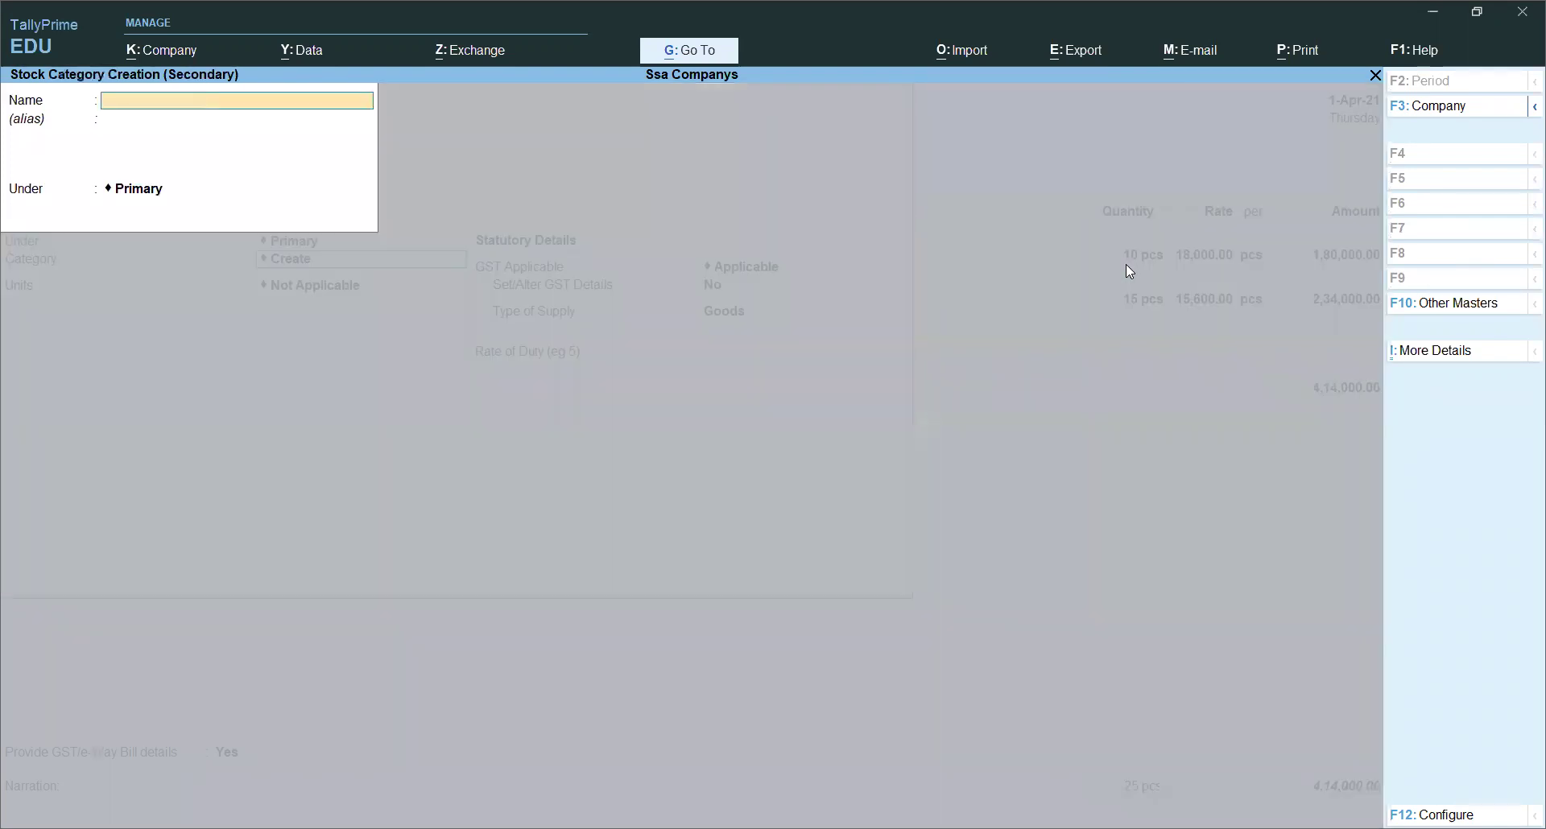
{"action": "type", "text": "Computer"}
{"action": "key", "text": "Return"}
{"action": "key", "text": "Return"}
{"action": "key", "text": "Return"}
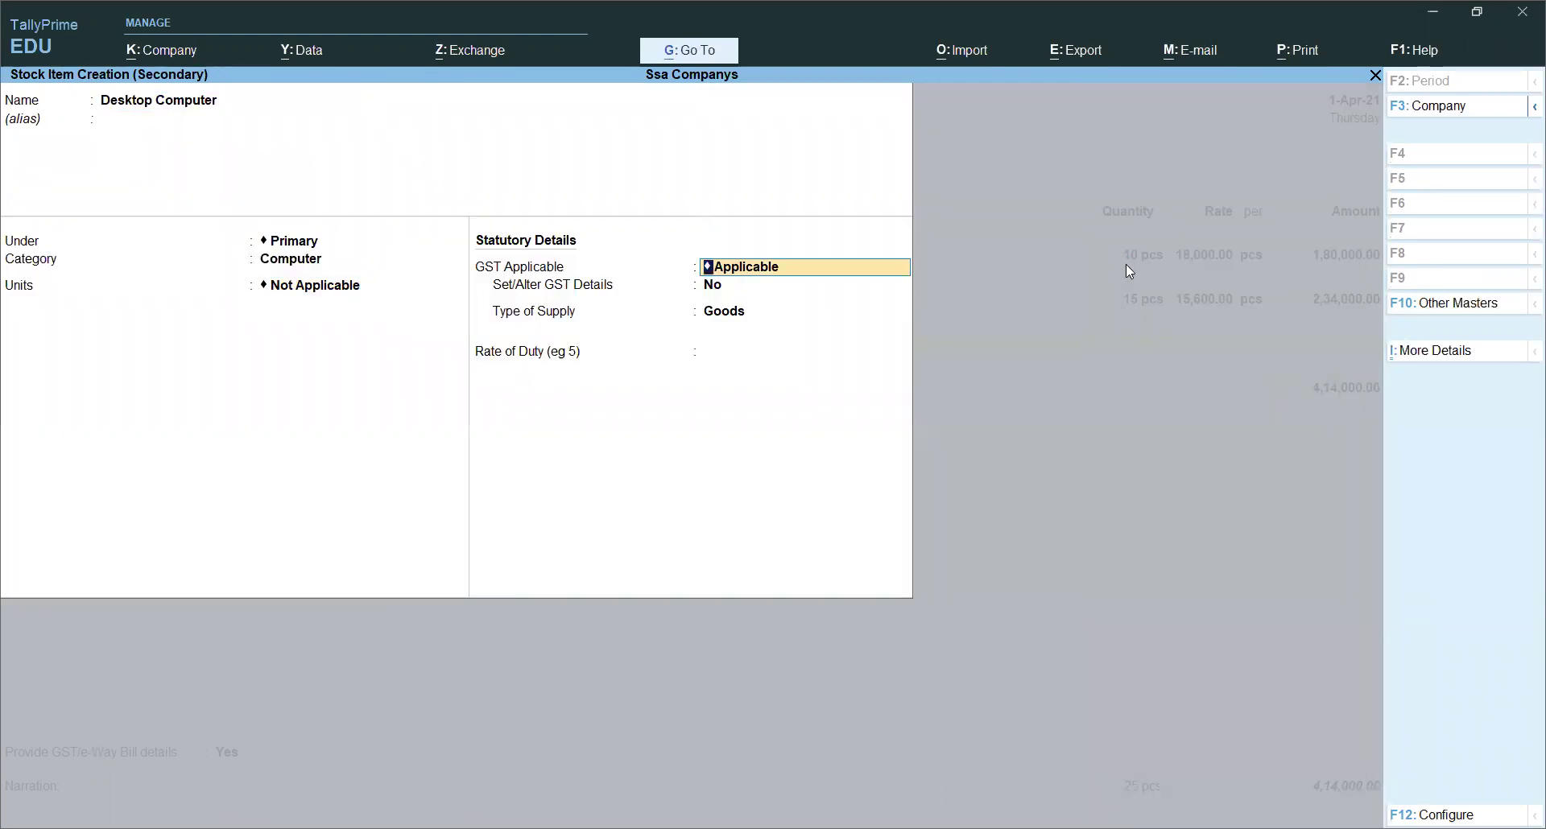
{"action": "key", "text": "BackSpace"}
{"action": "key", "text": "Down"}
{"action": "key", "text": "Return"}
{"action": "key", "text": "Return"}
{"action": "key", "text": "Return"}
{"action": "key", "text": "Return"}
{"action": "key", "text": "Return"}
{"action": "key", "text": "Return"}
{"action": "key", "text": "Return"}
{"action": "key", "text": "Return"}
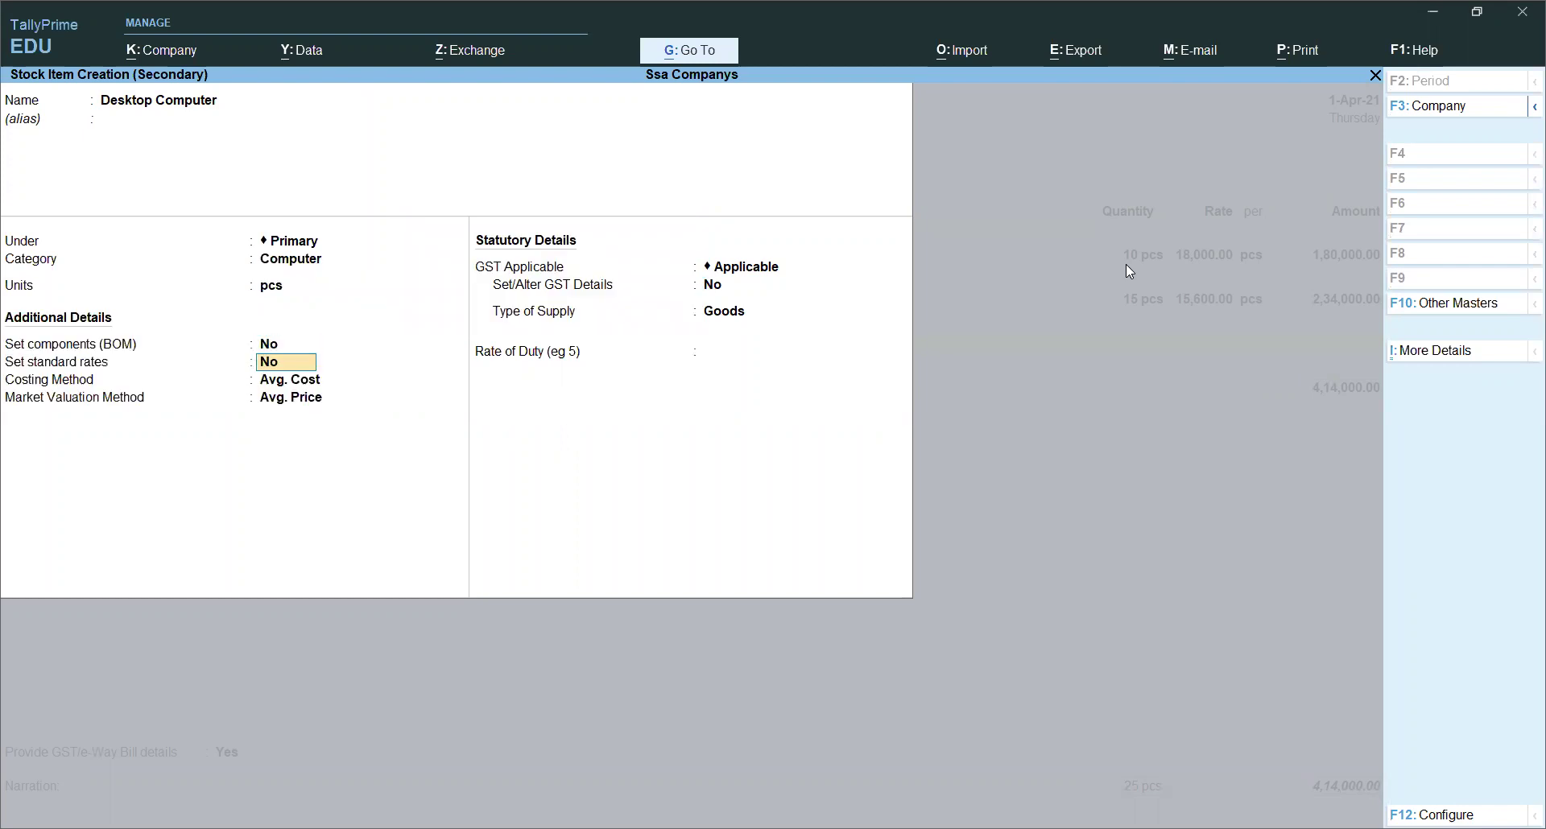
{"action": "key", "text": "Return"}
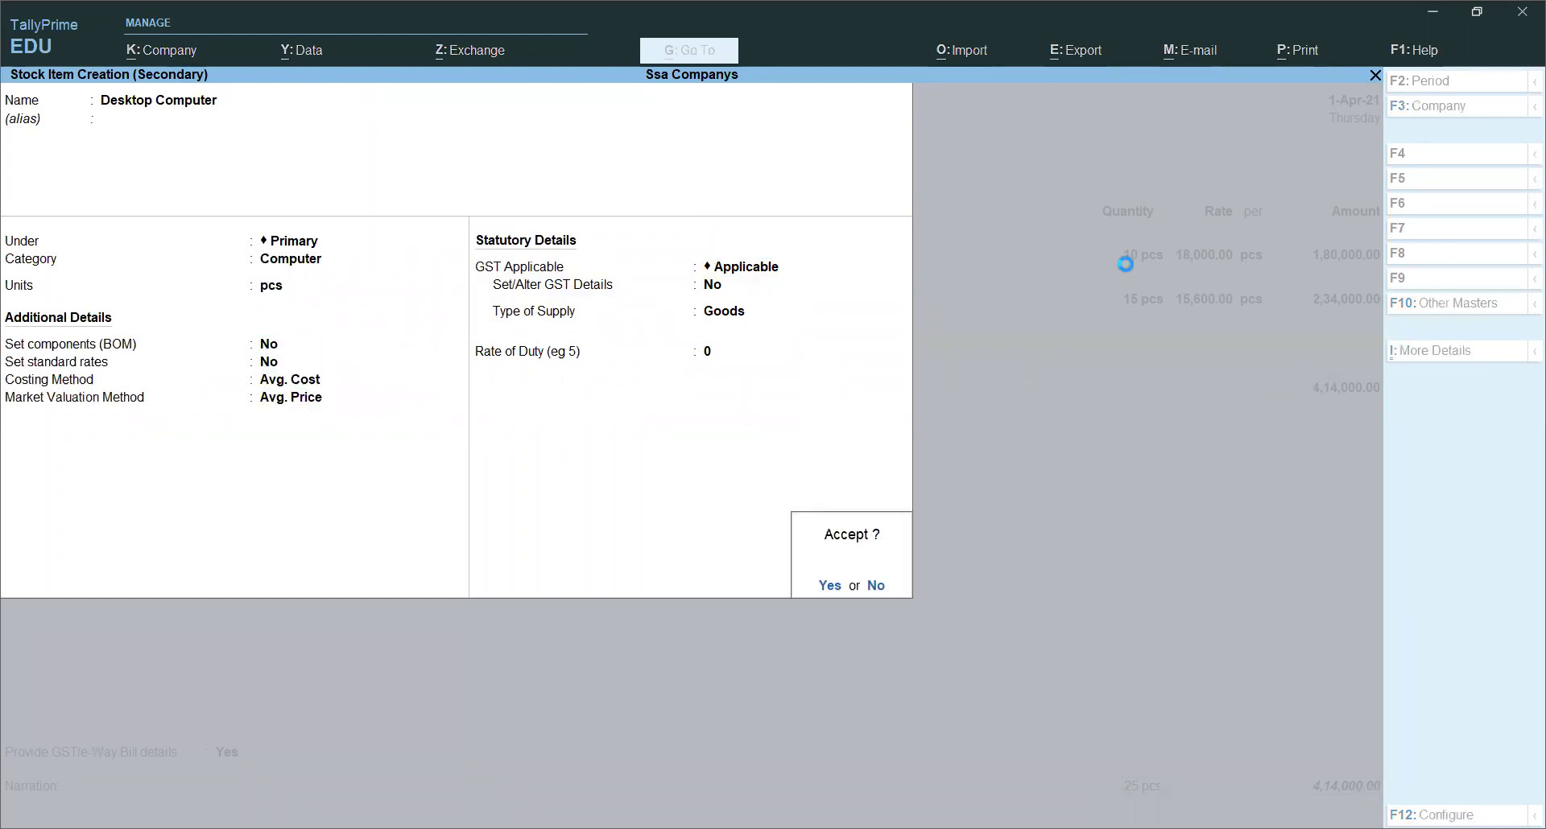
{"action": "key", "text": "Return"}
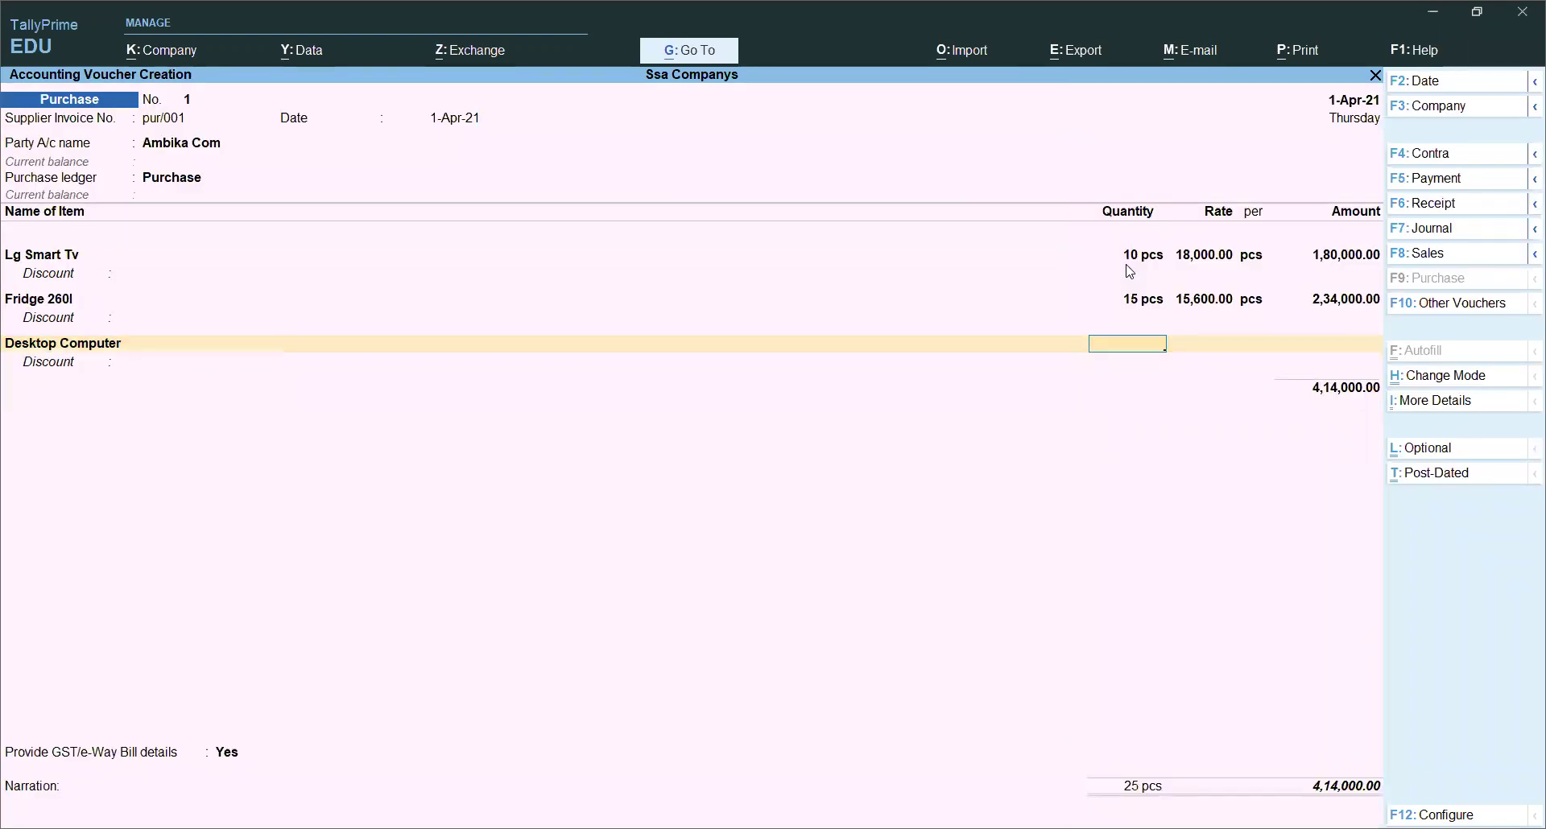
Step: Enter 12 Desktop Computers at 10,000 each, totalling 1,20,000
{"action": "type", "text": "12"}
{"action": "key", "text": "Return"}
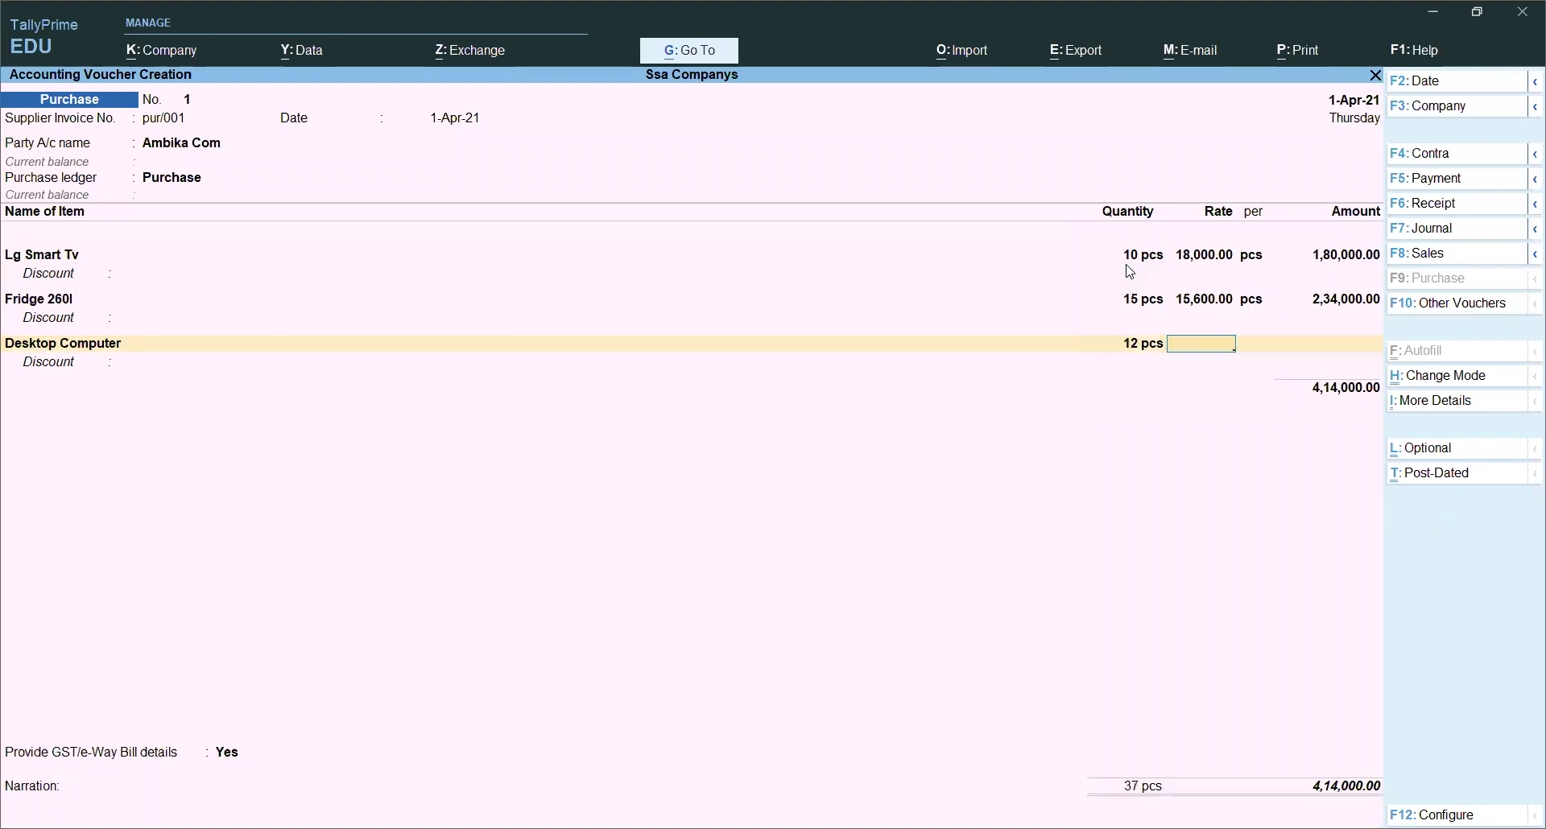
{"action": "type", "text": "10,000"}
{"action": "key", "text": "Return"}
{"action": "key", "text": "Return"}
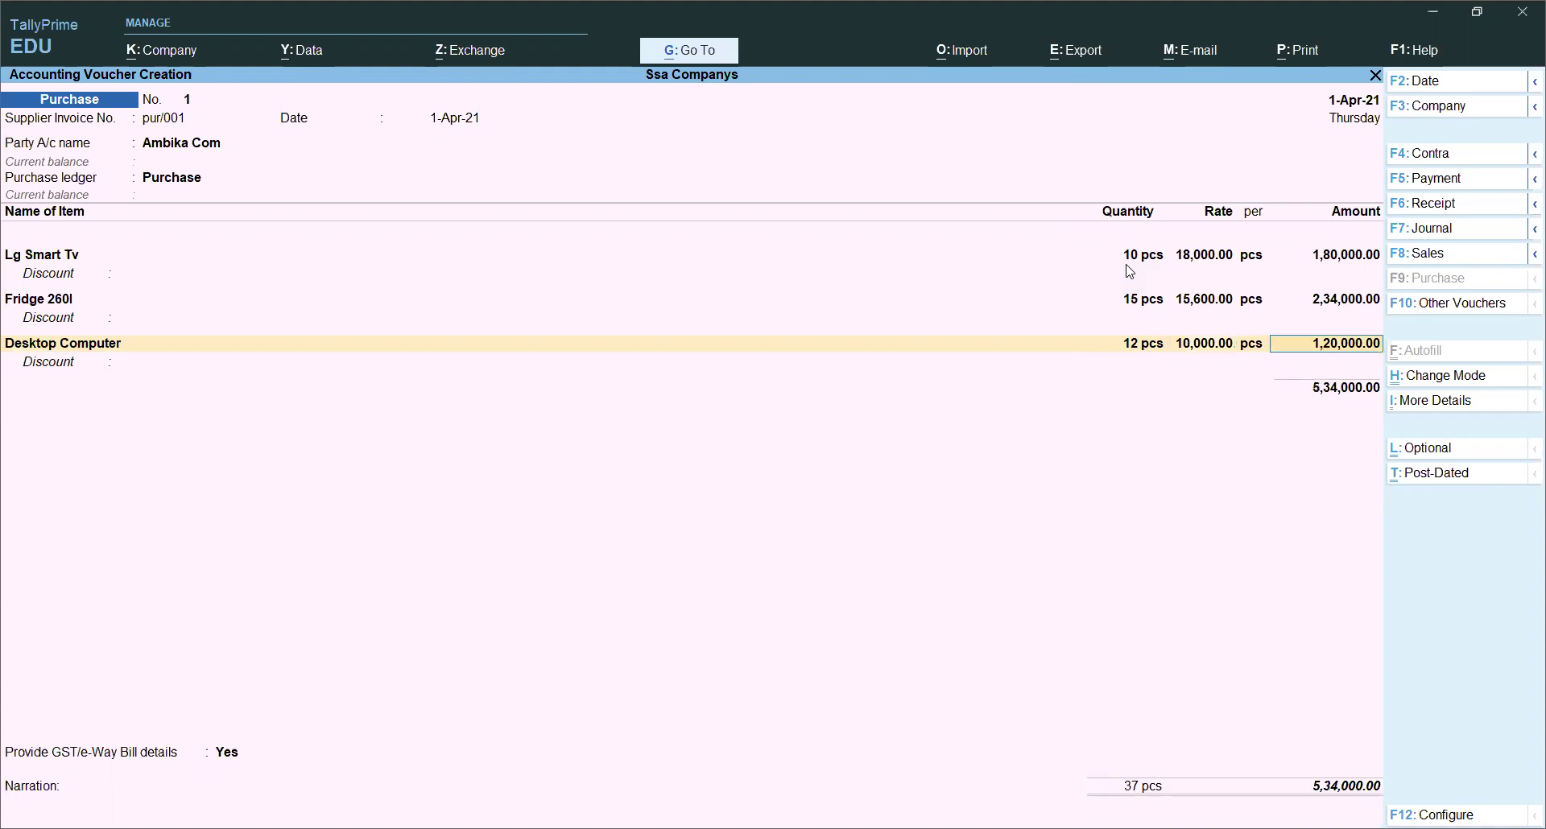
{"action": "key", "text": "Return"}
{"action": "key", "text": "Return"}
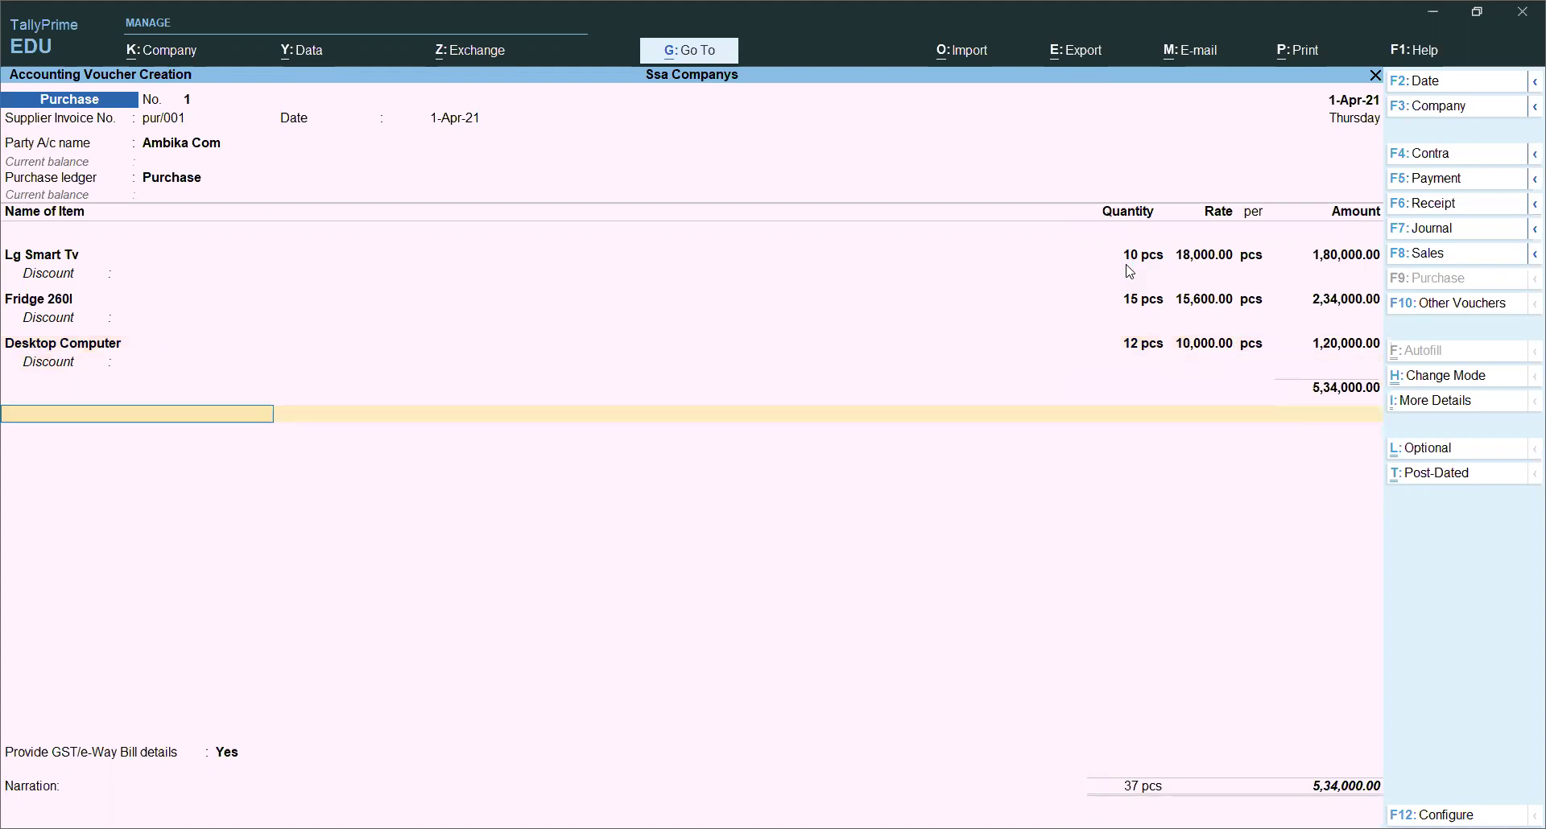
{"action": "key", "text": "Return"}
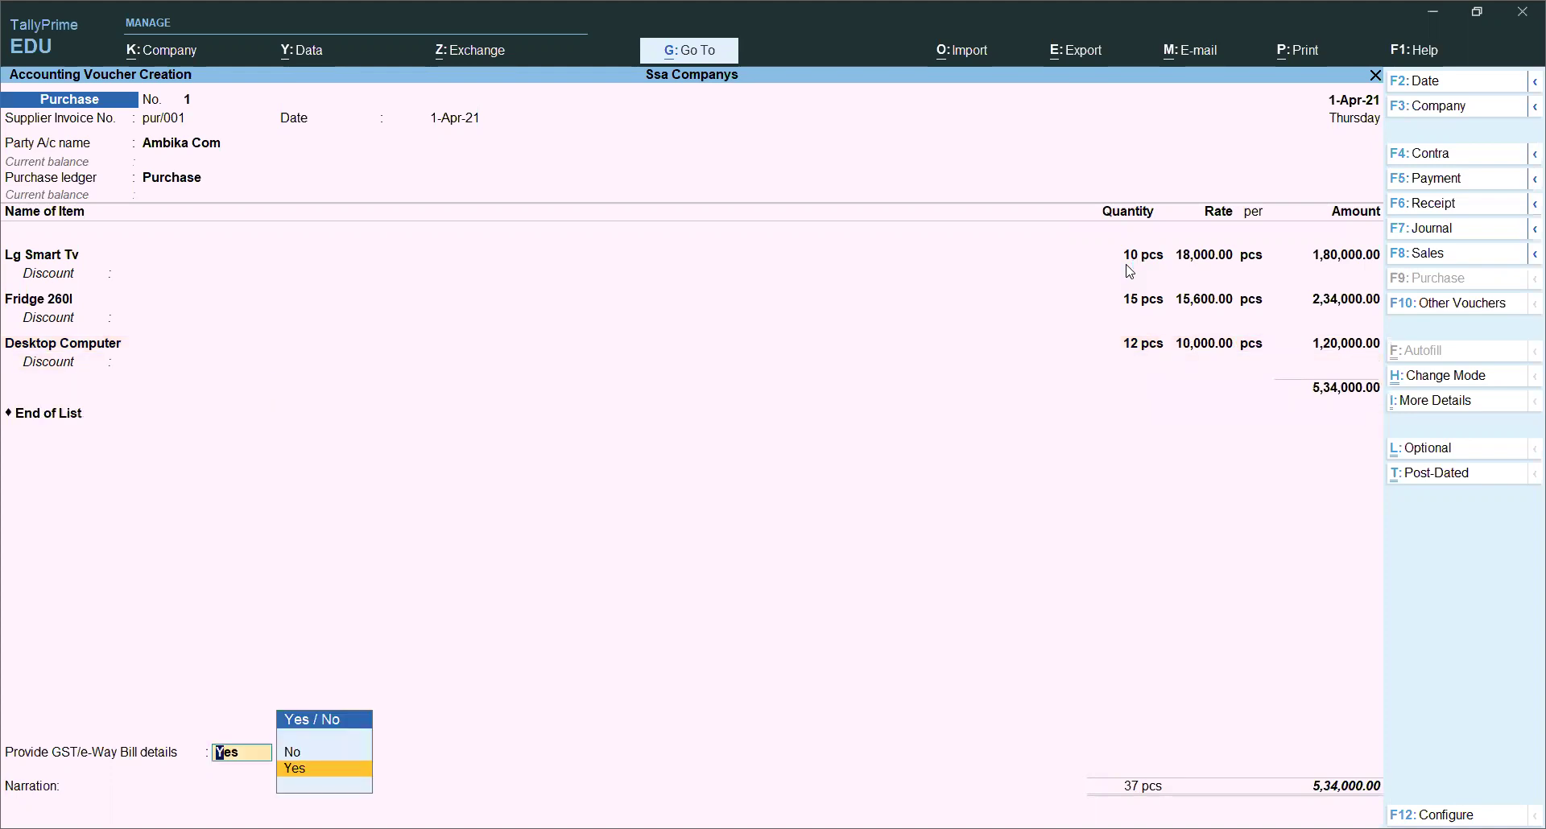
Step: End the item list and add Cgst and Sgst tax ledger lines
{"action": "key", "text": "BackSpace"}
{"action": "type", "text": "C"}
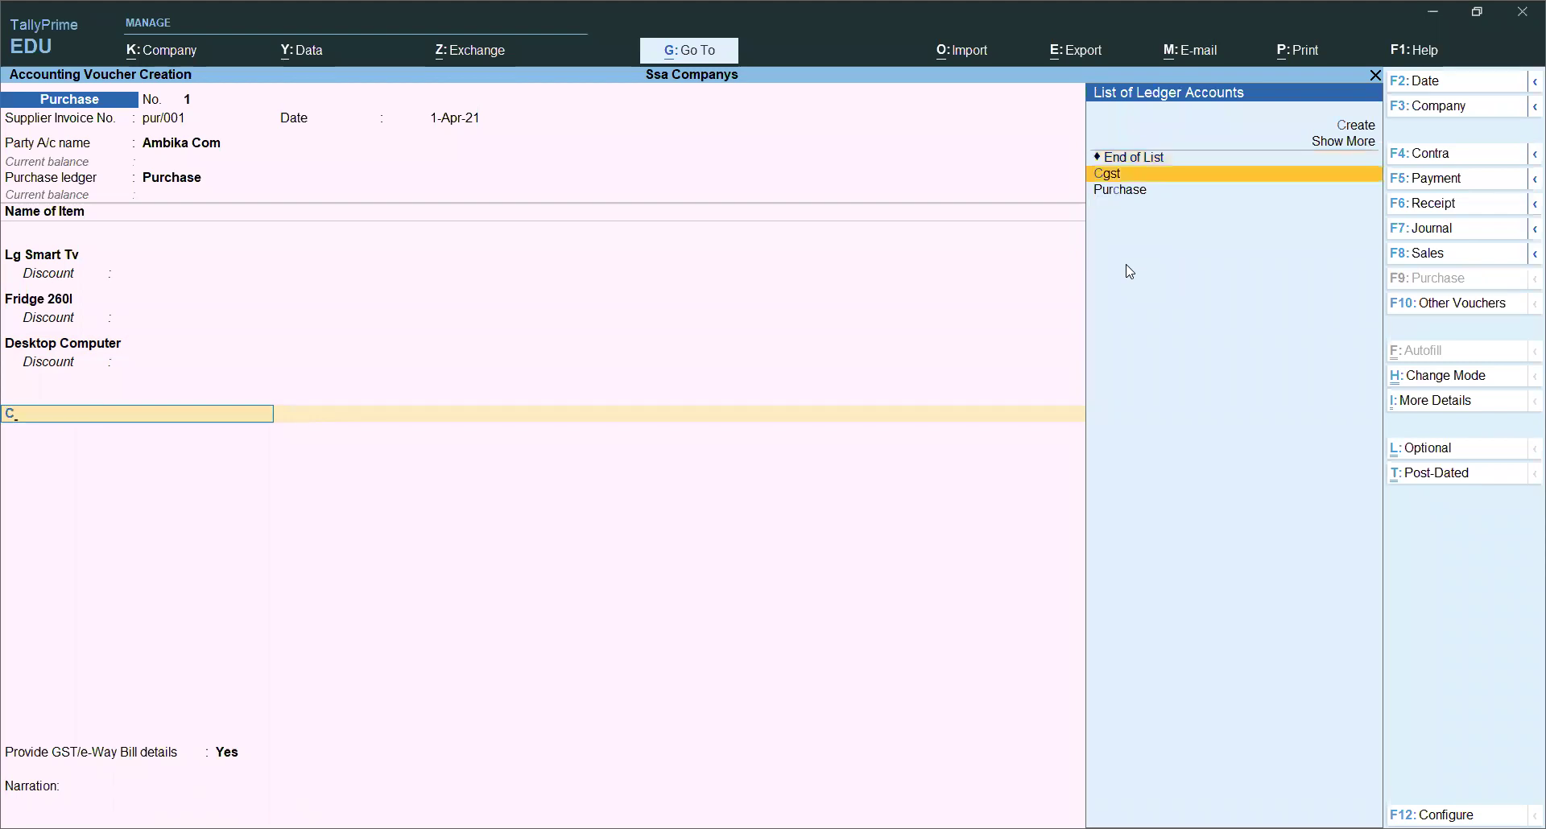
{"action": "key", "text": "Return"}
{"action": "key", "text": "Return"}
{"action": "type", "text": "Sg"}
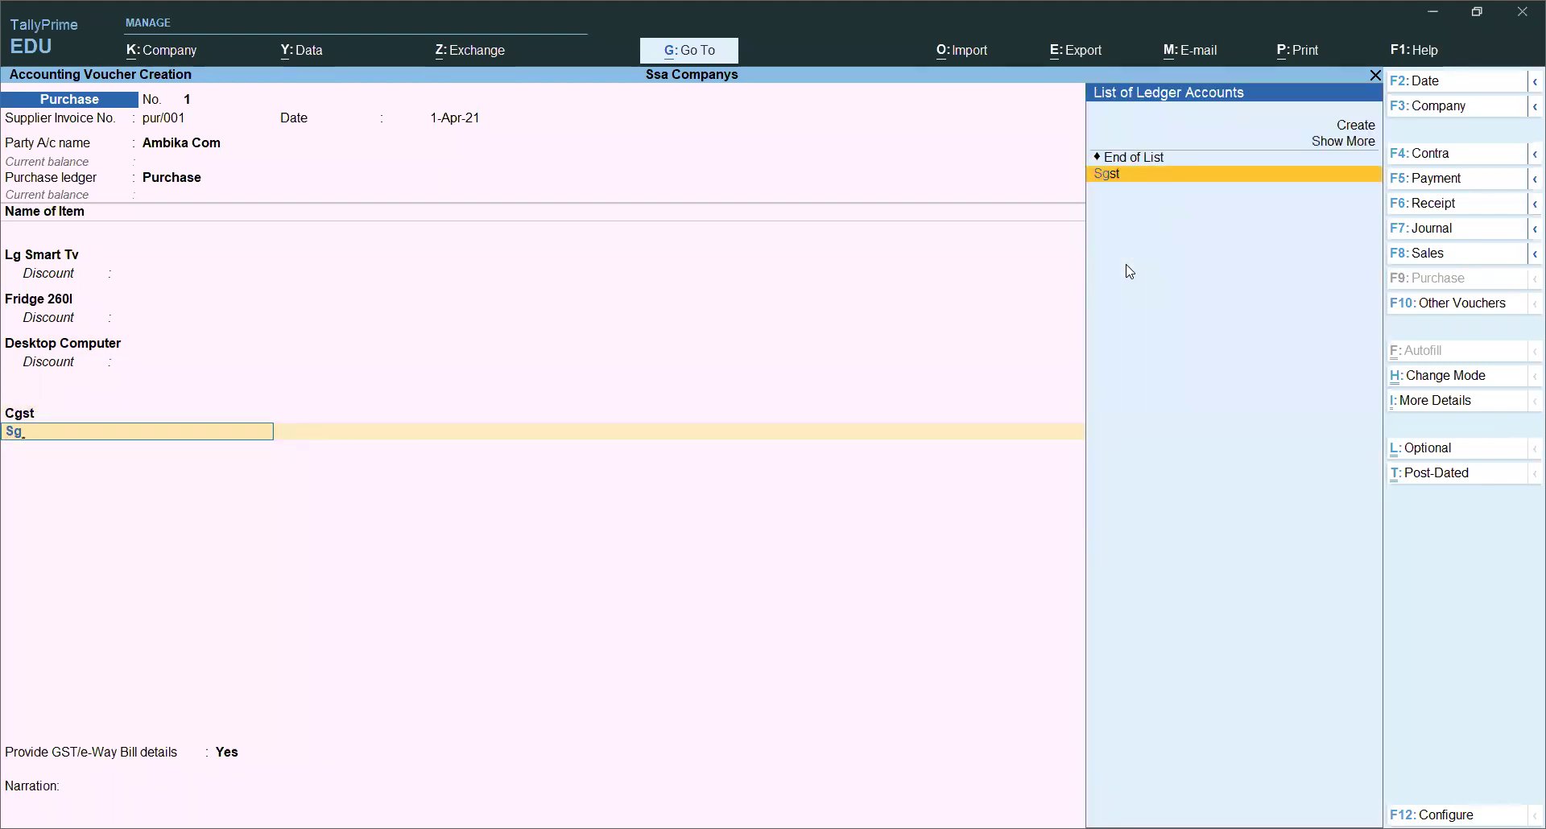
{"action": "key", "text": "Return"}
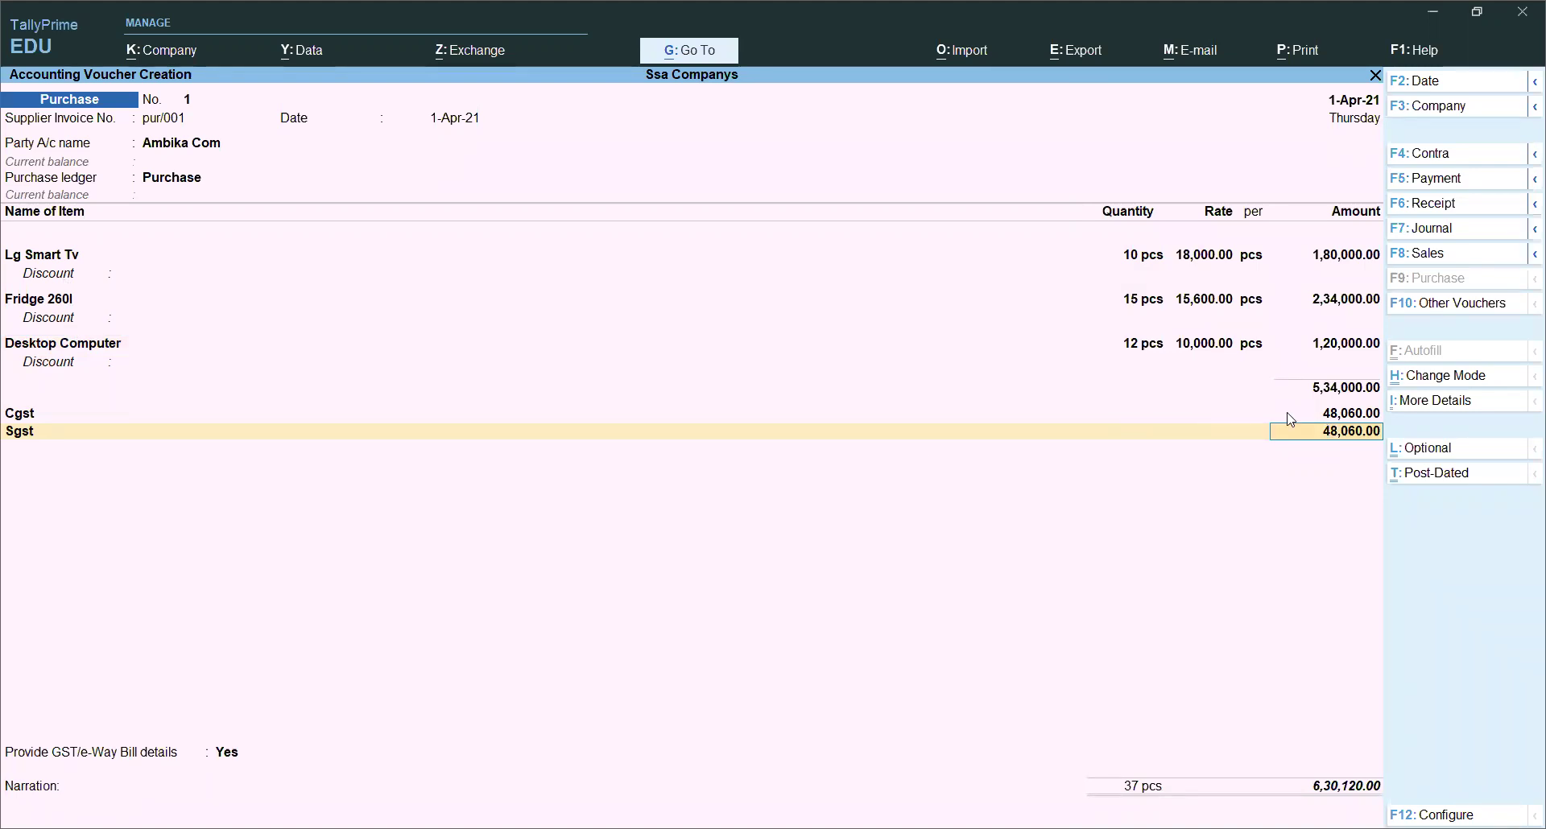
Step: Review the detailed GST tax analysis for each item's central and state tax
{"action": "left_click", "coordinate": [1422, 414]}
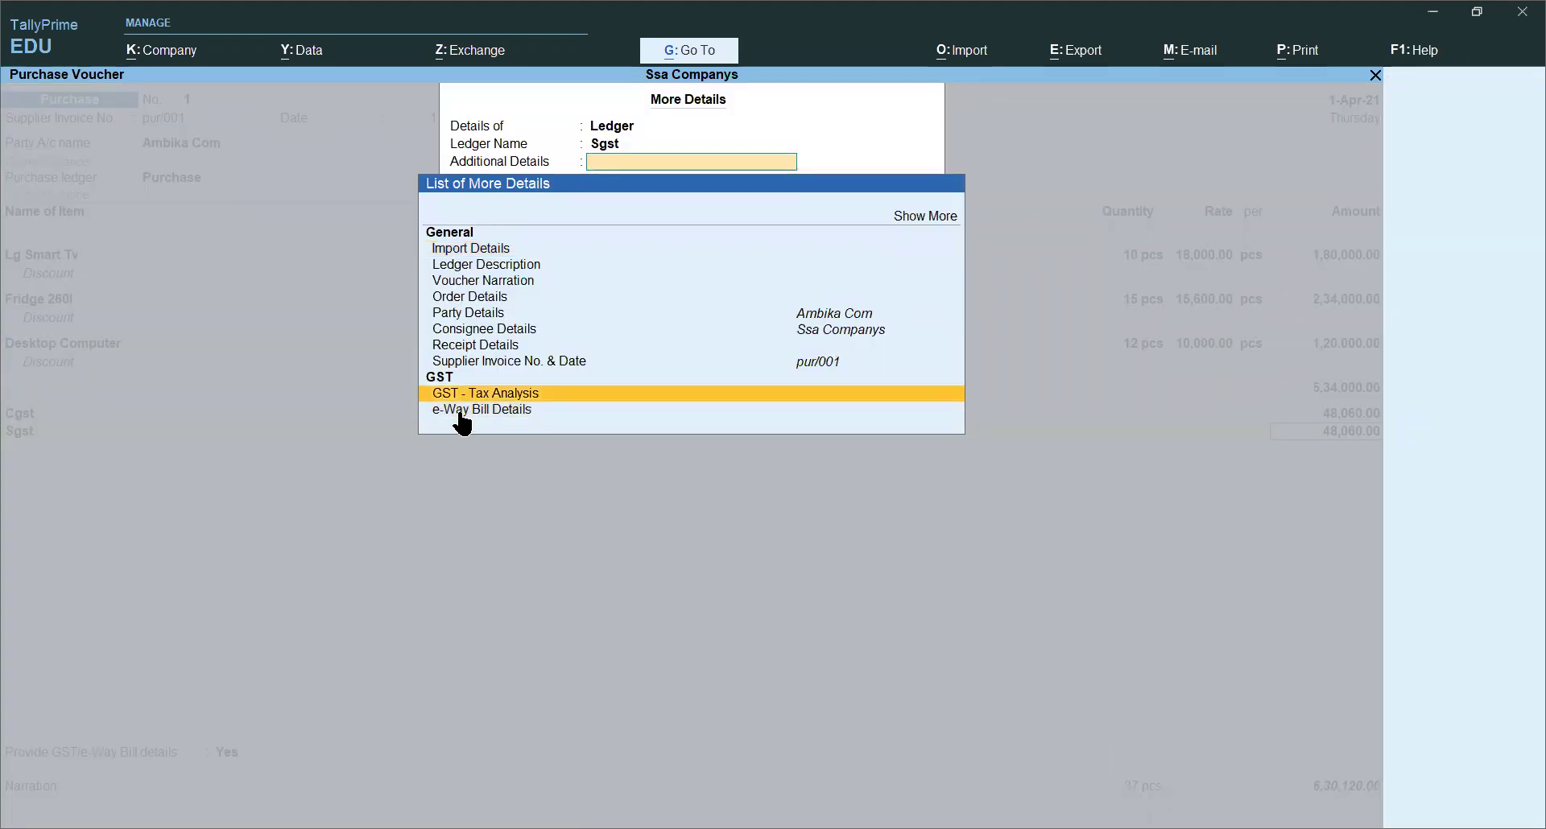
{"action": "key", "text": "Return"}
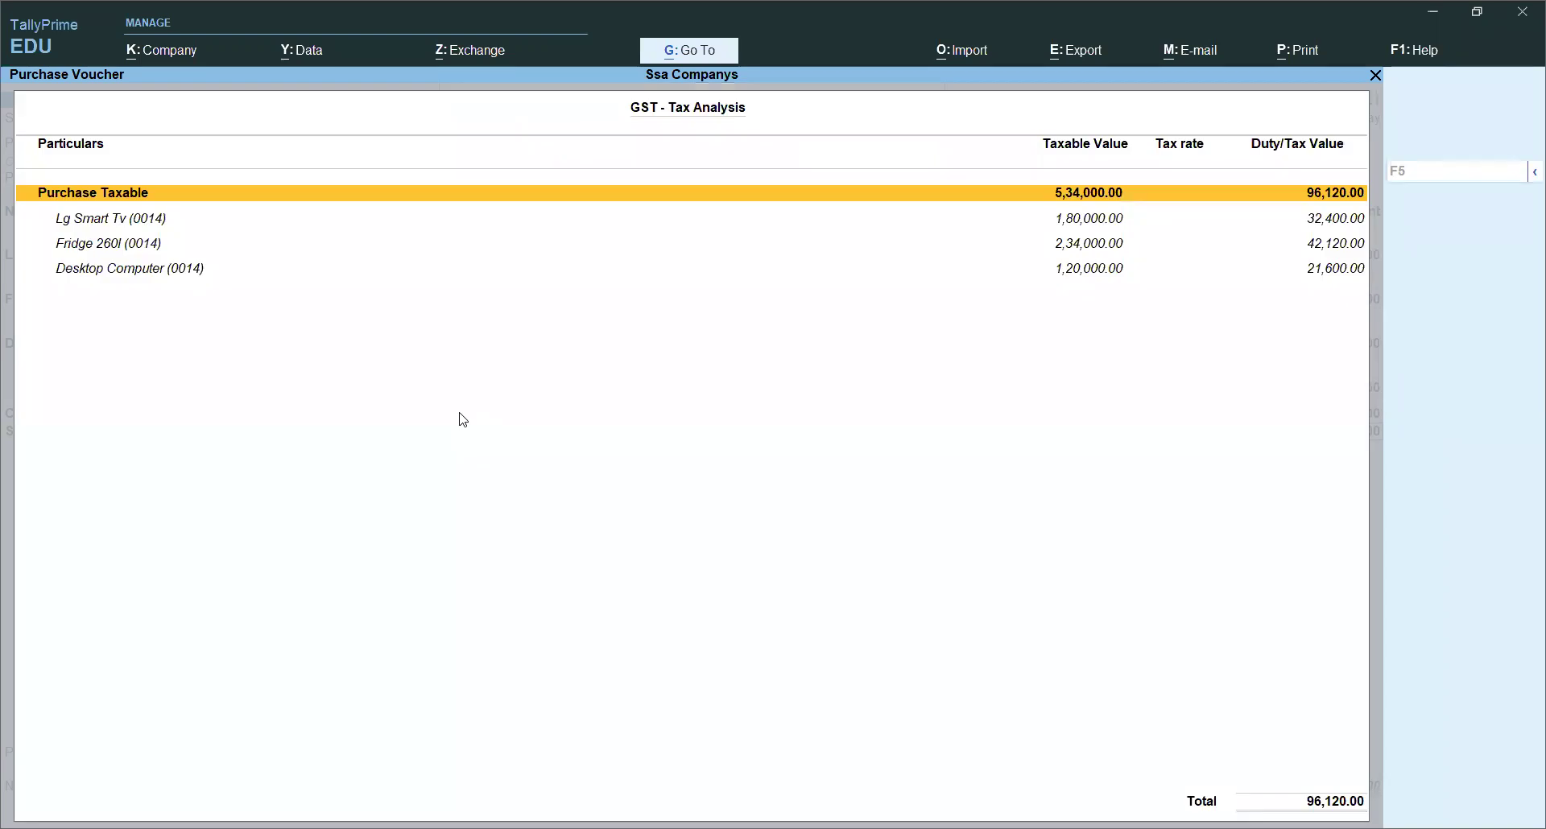
{"action": "key", "text": "alt+F5"}
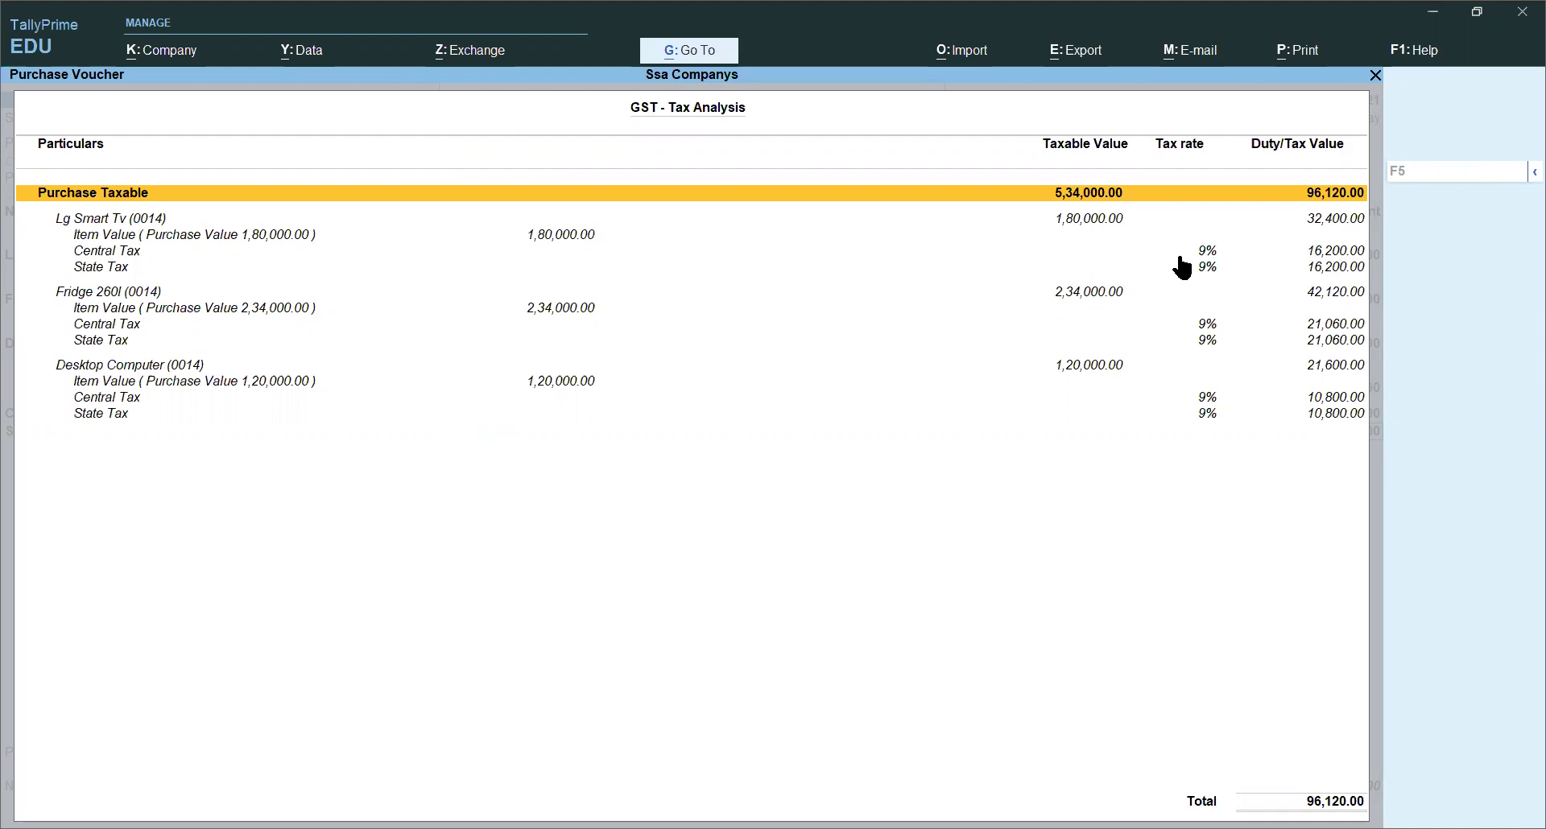
{"action": "left_click", "coordinate": [1180, 254]}
{"action": "left_click", "coordinate": [1182, 266]}
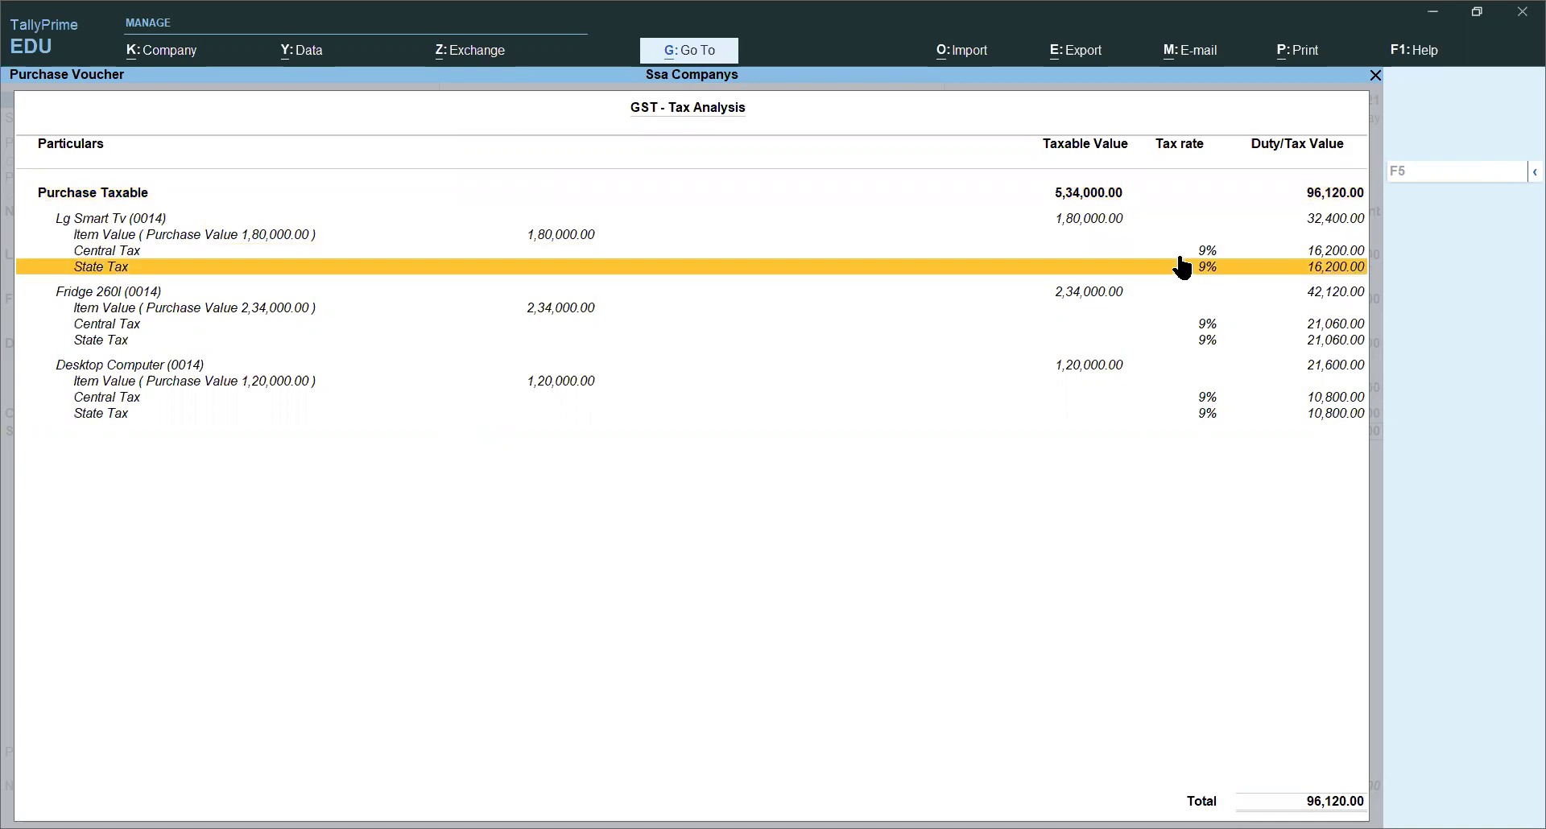
{"action": "key", "text": "Down"}
{"action": "key", "text": "Down"}
{"action": "key", "text": "Down"}
{"action": "key", "text": "Down"}
{"action": "key", "text": "Down"}
{"action": "key", "text": "Down"}
{"action": "key", "text": "Down"}
{"action": "key", "text": "Down"}
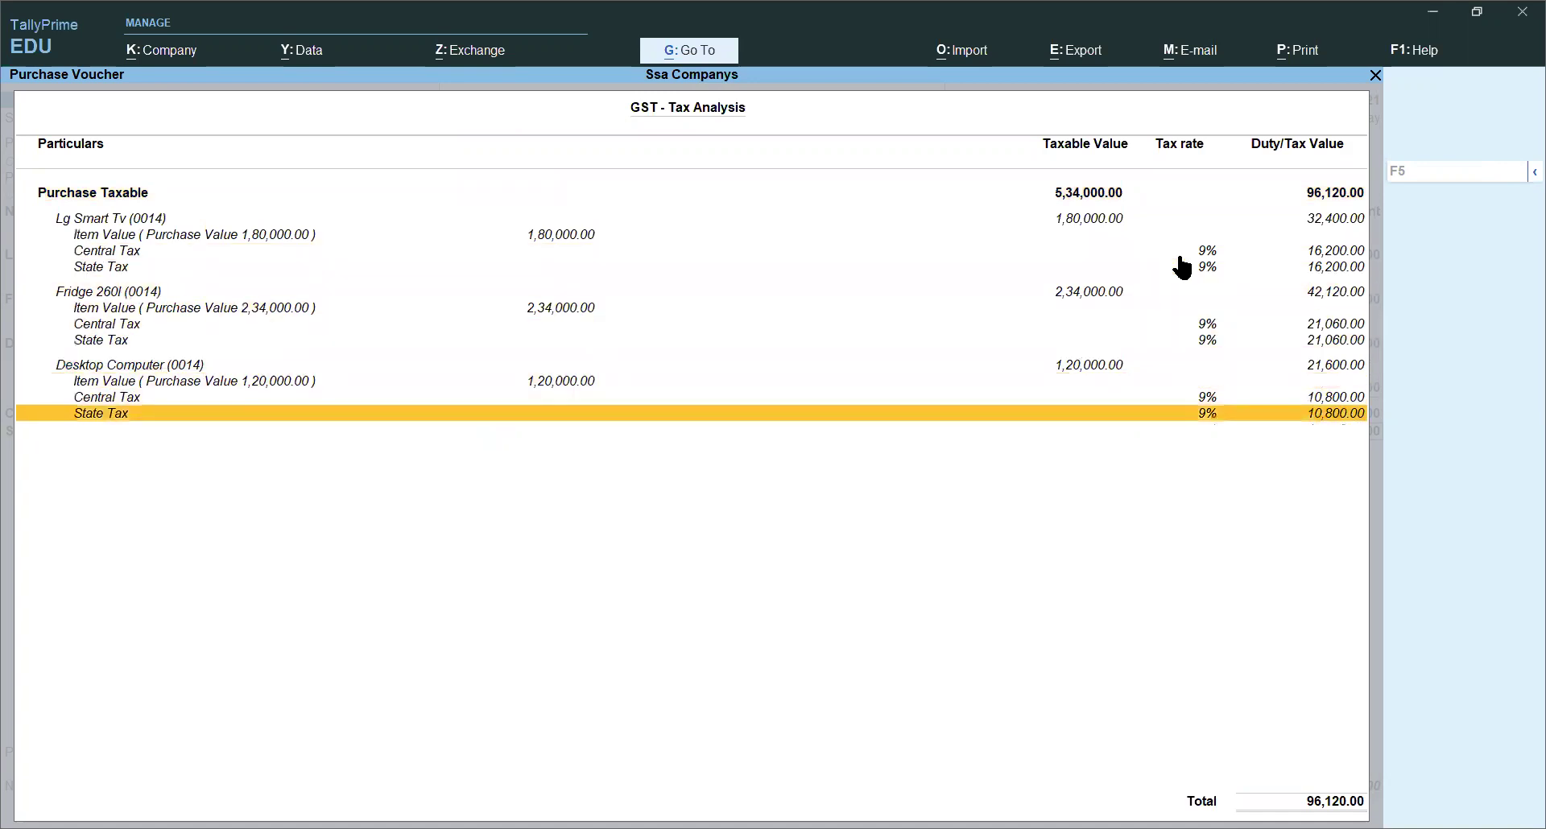
Step: Accept the 48,060 Sgst amount and bring up the e-way bill additional details
{"action": "key", "text": "Escape"}
{"action": "key", "text": "Return"}
{"action": "key", "text": "Return"}
{"action": "key", "text": "Return"}
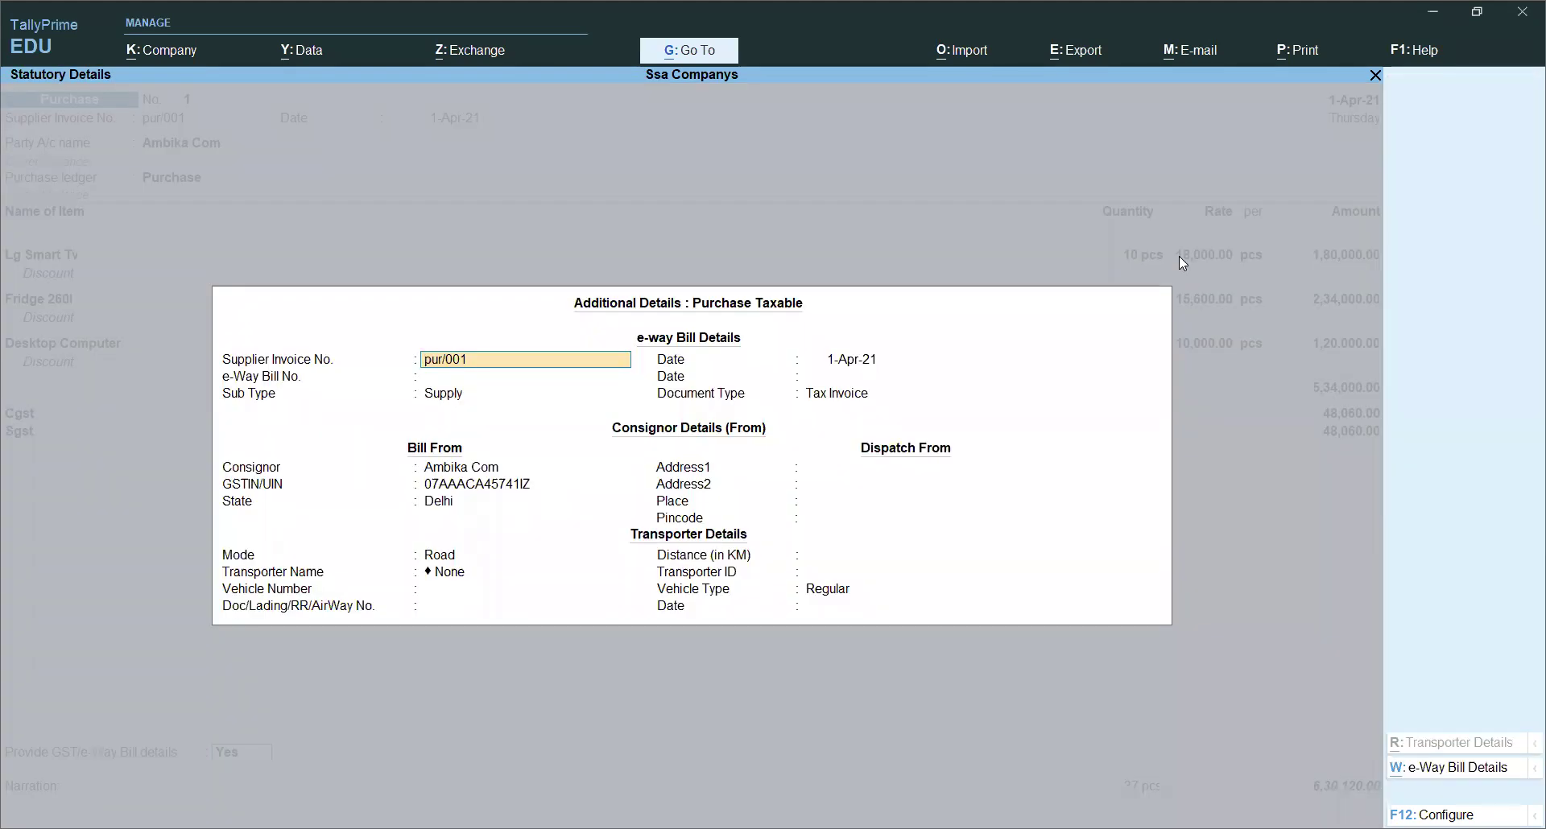
{"action": "key", "text": "Return"}
{"action": "key", "text": "Return"}
{"action": "key", "text": "Return"}
{"action": "key", "text": "Return"}
{"action": "key", "text": "Return"}
{"action": "key", "text": "Return"}
{"action": "key", "text": "Return"}
{"action": "key", "text": "Return"}
{"action": "key", "text": "Return"}
{"action": "key", "text": "Return"}
{"action": "key", "text": "Return"}
{"action": "key", "text": "Return"}
{"action": "key", "text": "Return"}
{"action": "key", "text": "Return"}
Step: Save the purchase voucher and switch to a new Sales voucher
{"action": "key", "text": "Return"}
{"action": "key", "text": "Return"}
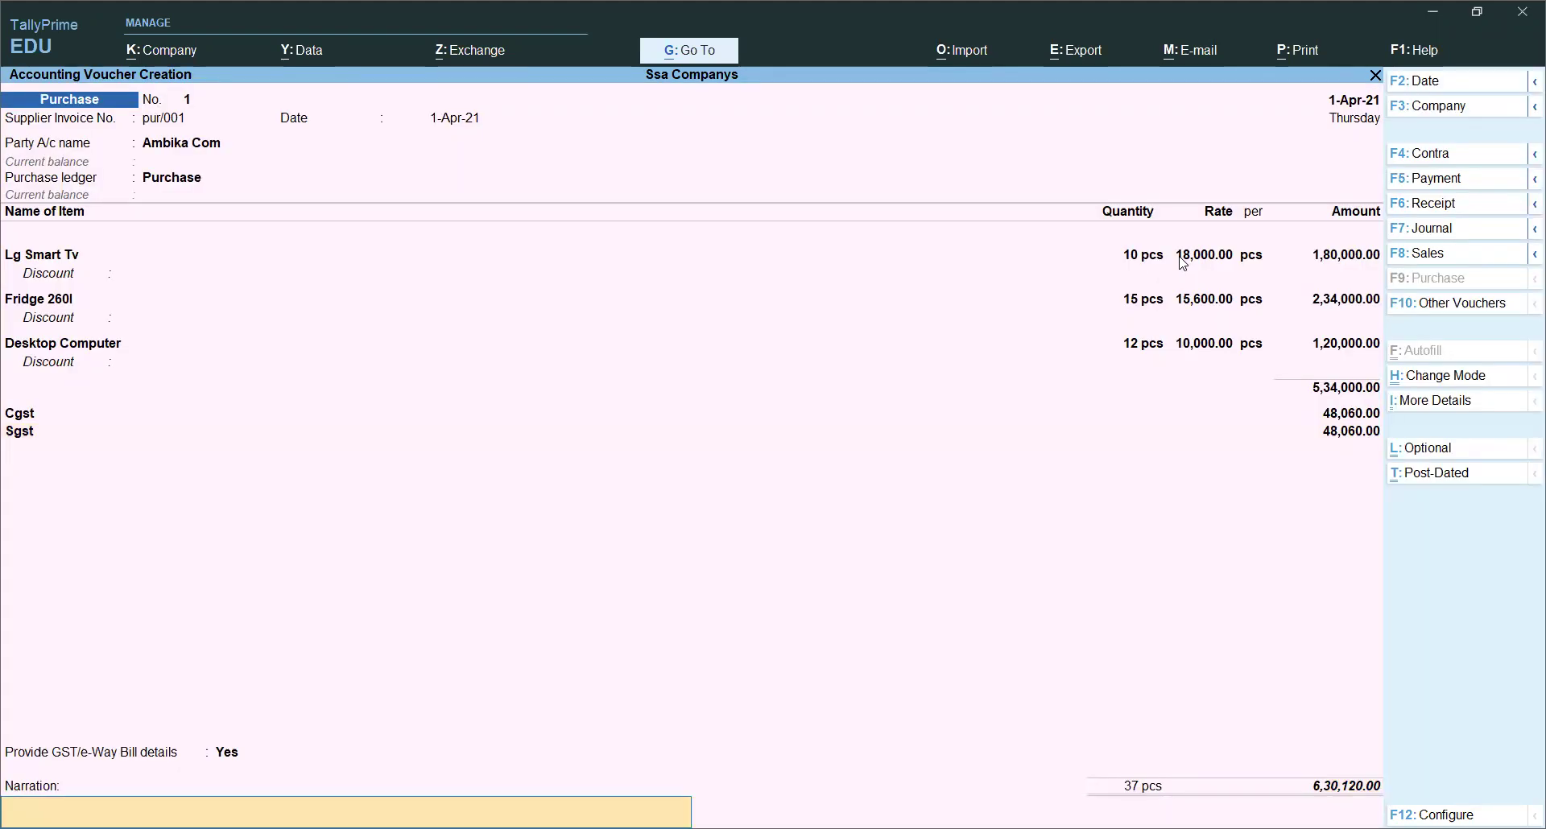
{"action": "key", "text": "Return"}
{"action": "key", "text": "Return"}
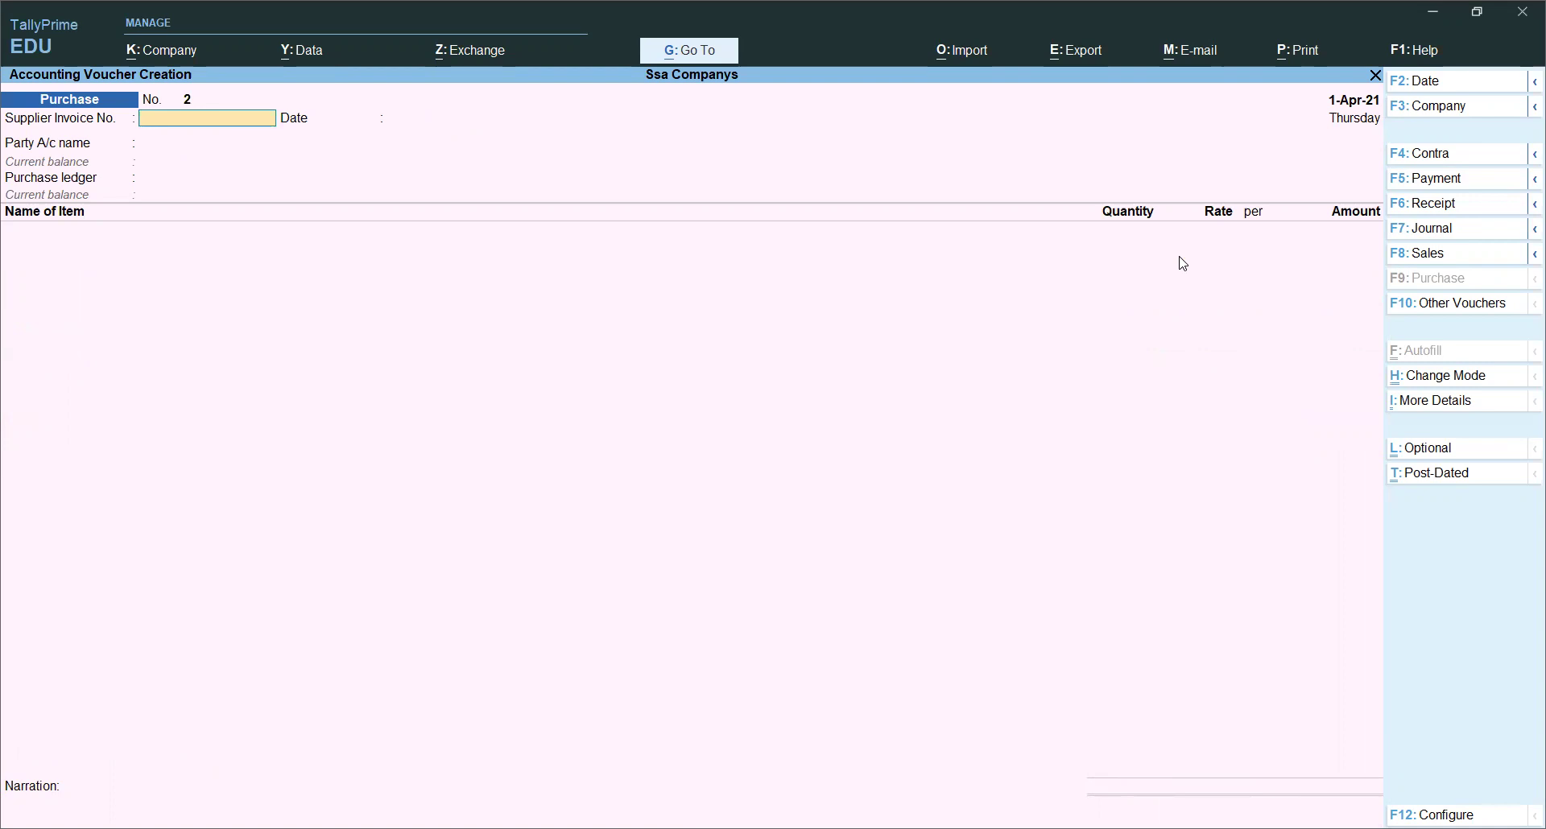
{"action": "left_click", "coordinate": [1426, 254]}
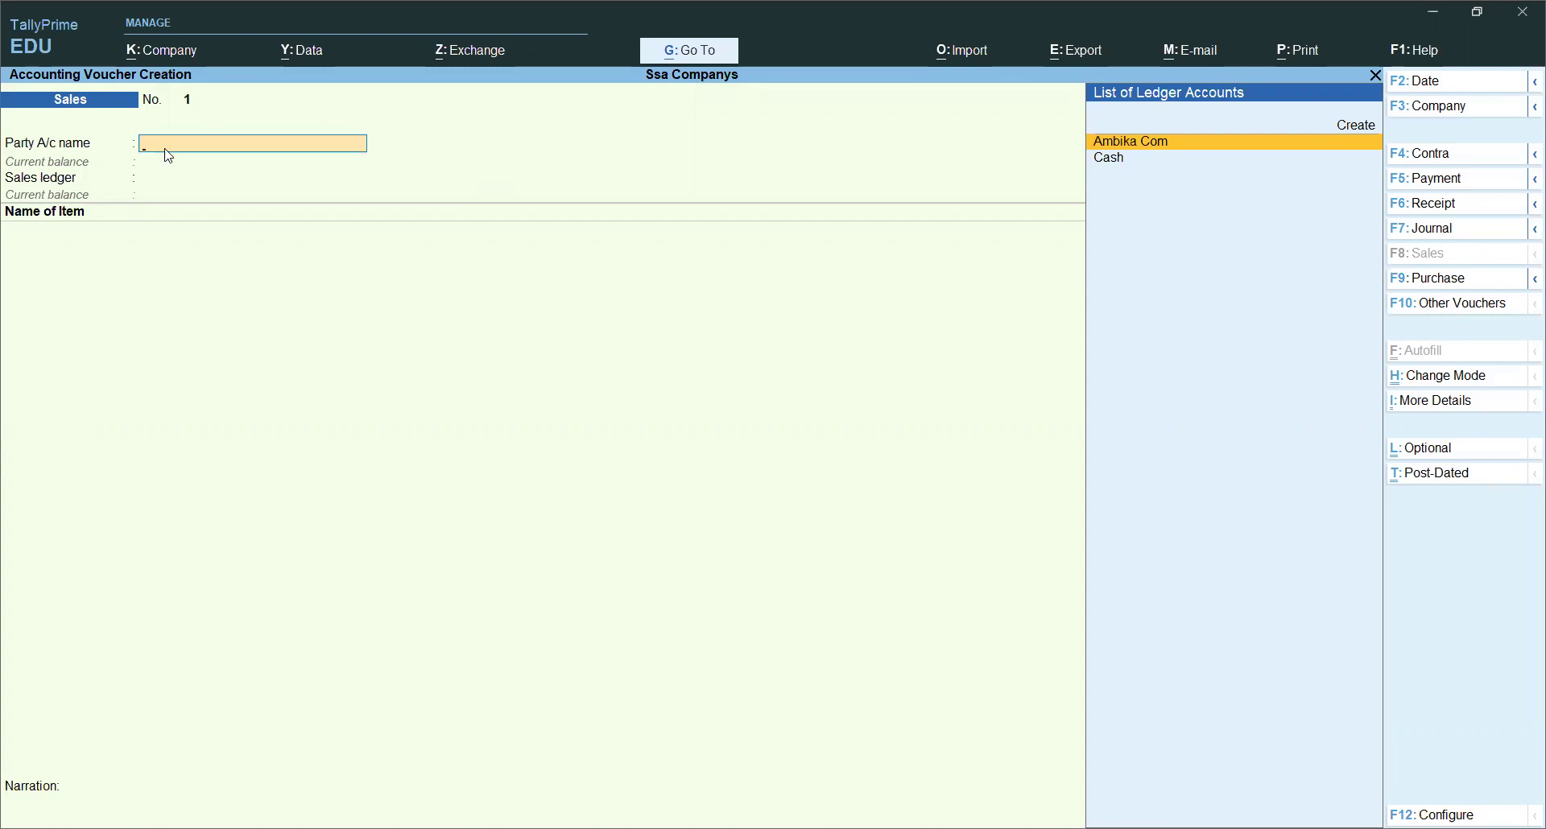
Step: Create a new party ledger with the customer's name under Sundry Debtors
{"action": "key", "text": "alt+c"}
{"action": "type", "text": "Custom"}
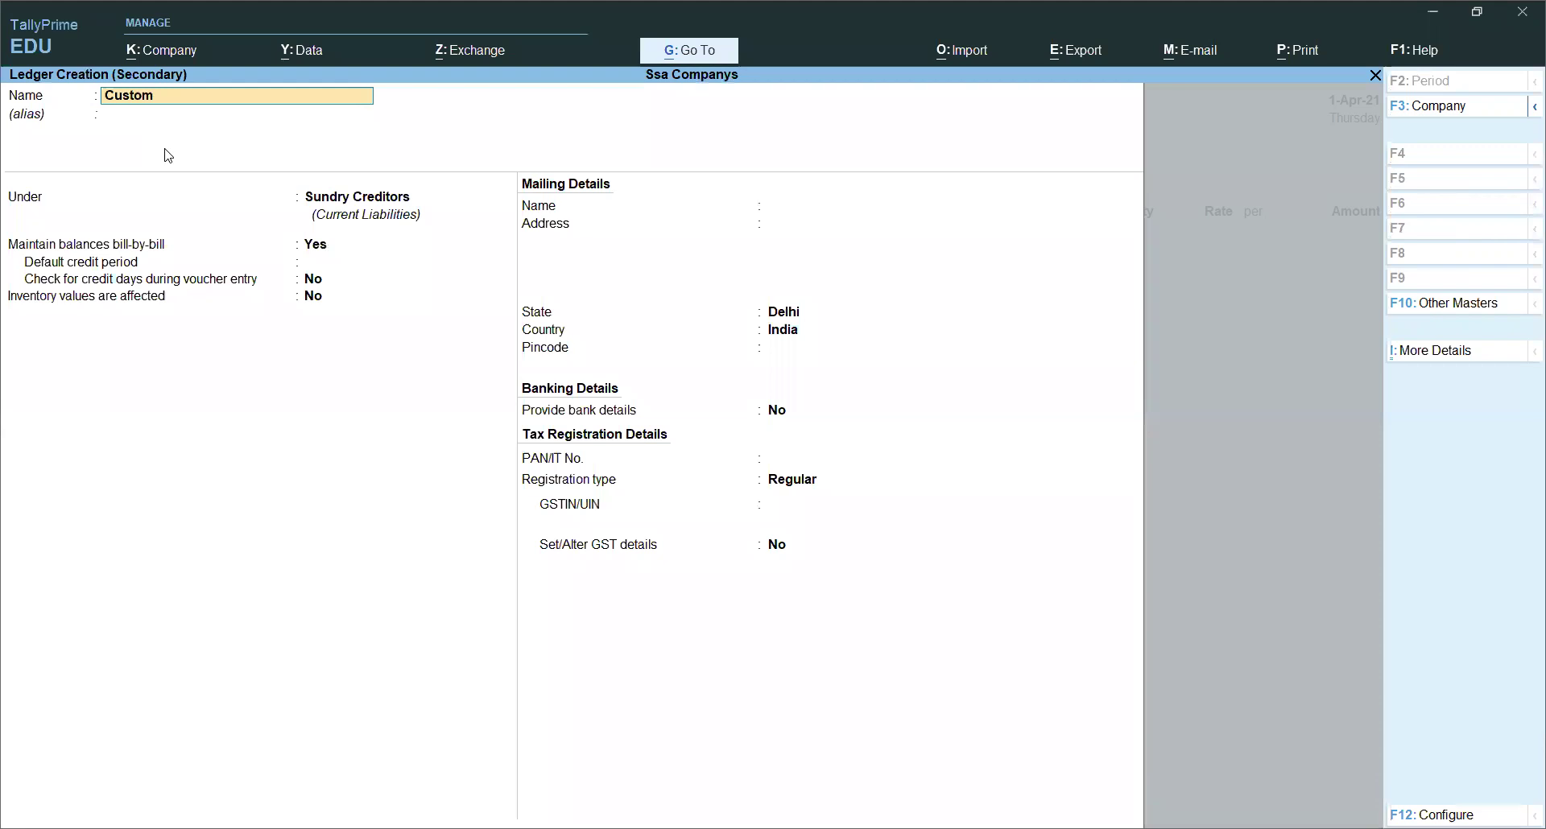
{"action": "key", "text": "BackSpace"}
{"action": "key", "text": "BackSpace"}
{"action": "key", "text": "BackSpace"}
{"action": "key", "text": "BackSpace"}
{"action": "key", "text": "BackSpace"}
{"action": "key", "text": "BackSpace"}
{"action": "key", "text": "BackSpace"}
{"action": "key", "text": "BackSpace"}
{"action": "type", "text": "Amit"}
{"action": "key", "text": "Return"}
{"action": "type", "text": "S"}
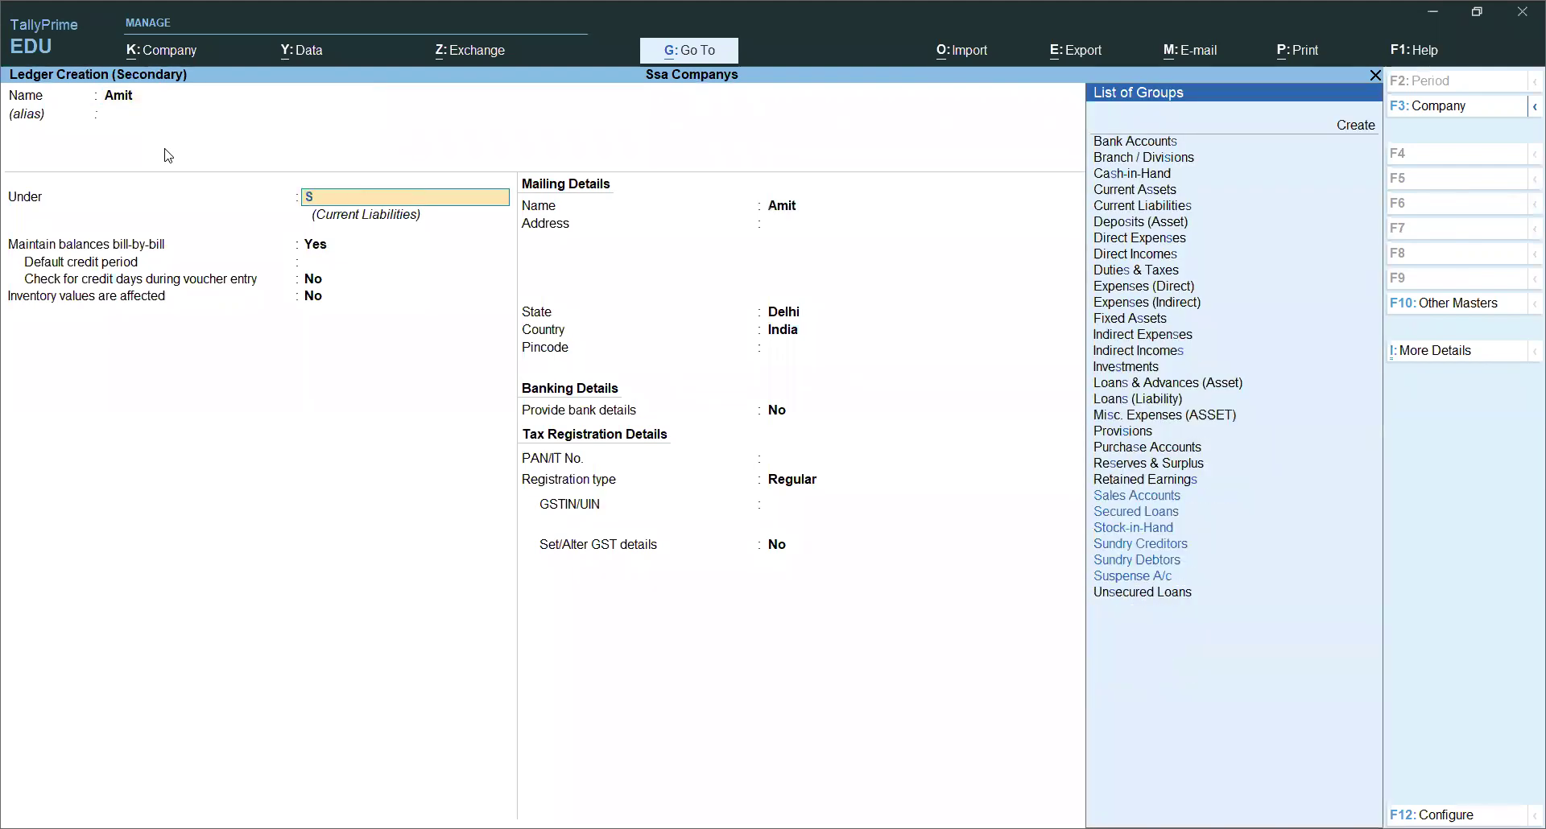
{"action": "type", "text": "un"}
{"action": "key", "text": "Down"}
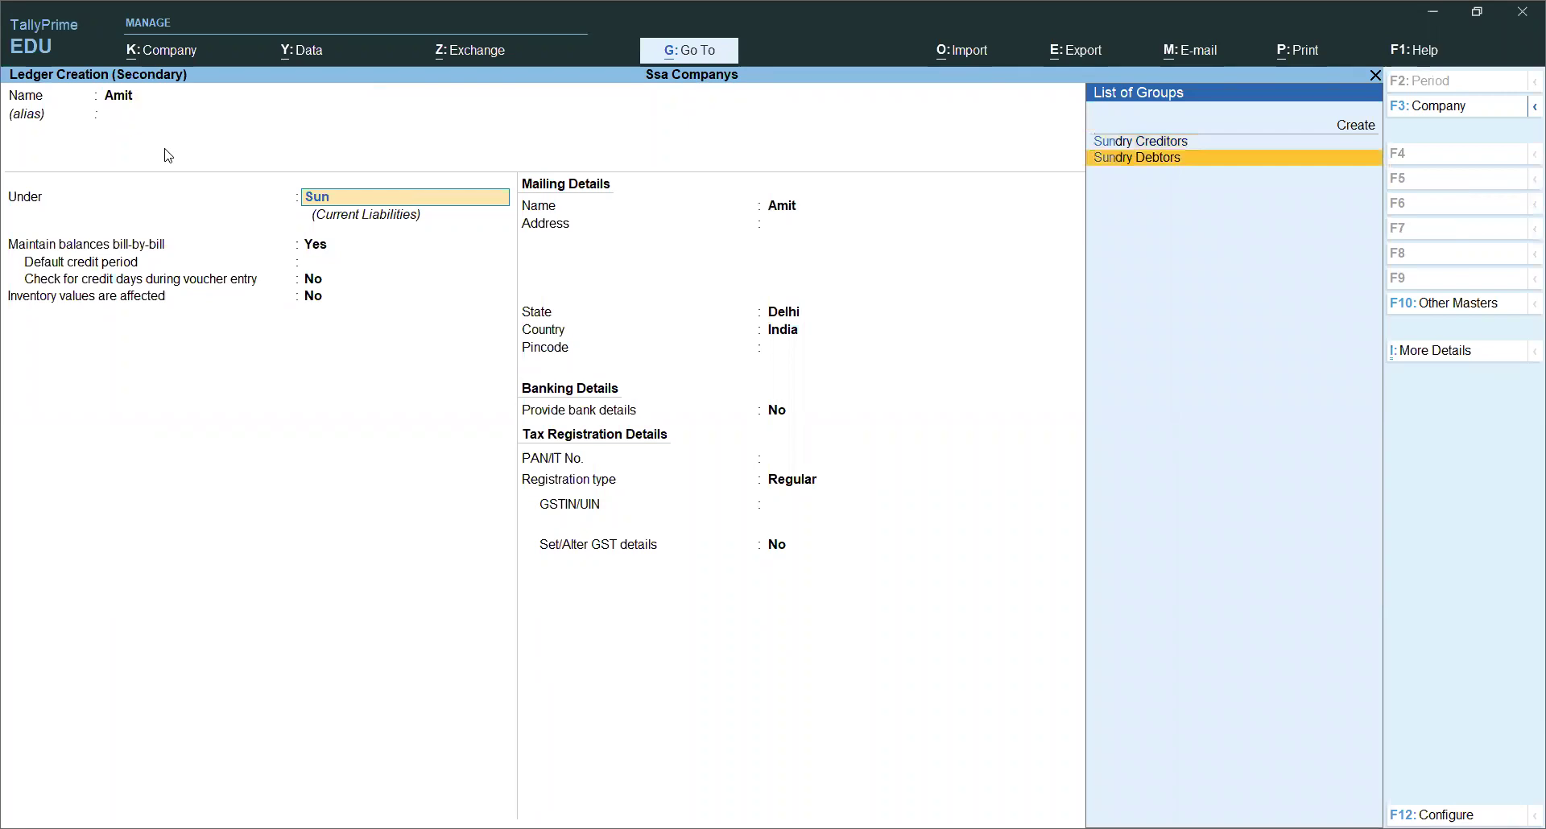
{"action": "key", "text": "Return"}
{"action": "key", "text": "Return"}
{"action": "key", "text": "Return"}
{"action": "key", "text": "Return"}
{"action": "key", "text": "Return"}
{"action": "key", "text": "Return"}
{"action": "key", "text": "Return"}
{"action": "key", "text": "Return"}
{"action": "key", "text": "Return"}
{"action": "key", "text": "Return"}
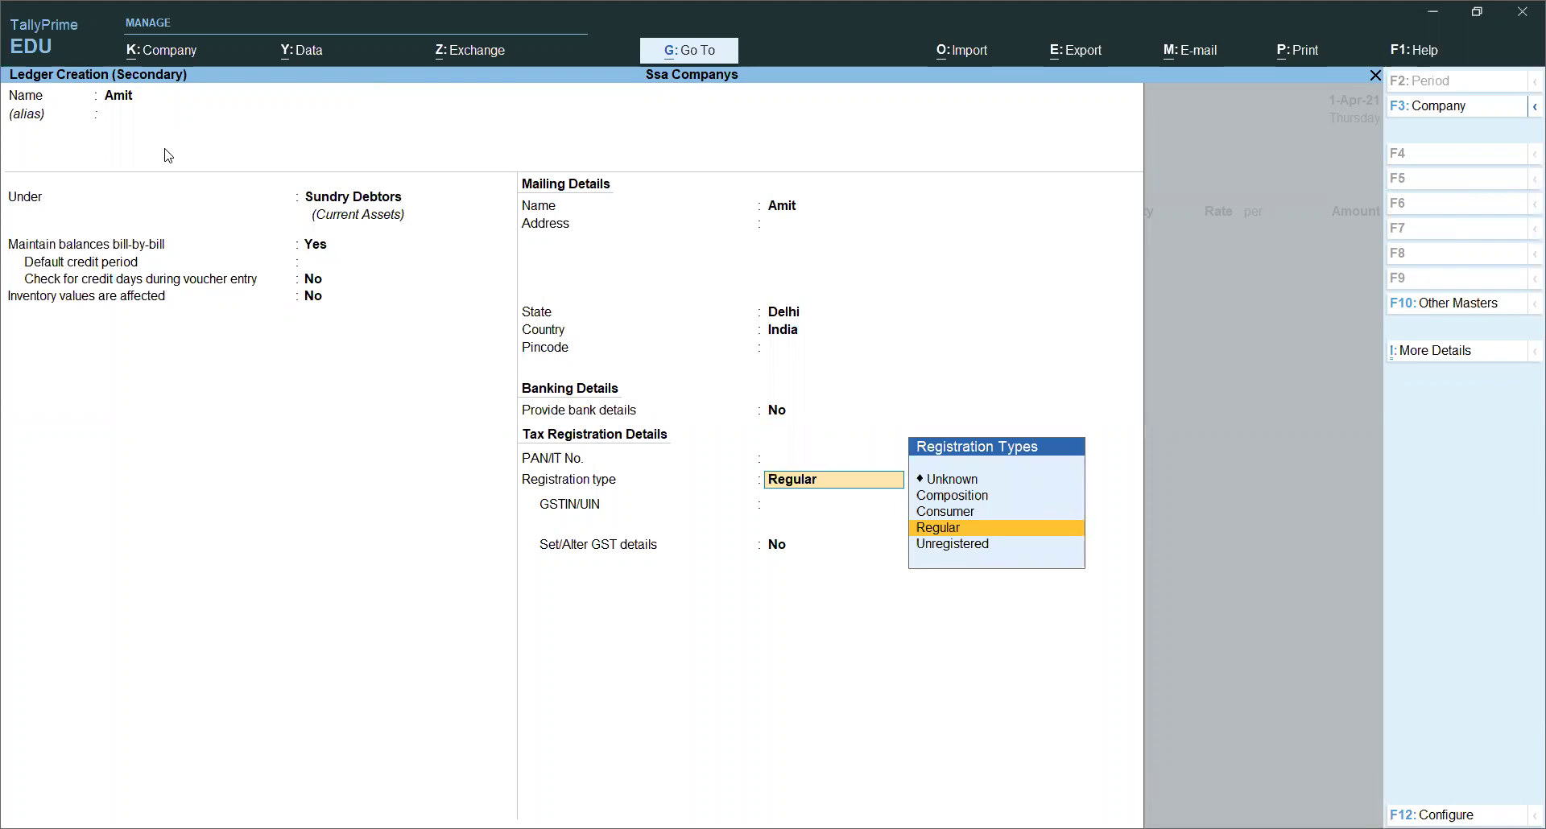
Step: Set the ledger's registration type to Consumer and save it as the party
{"action": "key", "text": "Up"}
{"action": "key", "text": "Up"}
{"action": "key", "text": "Up"}
{"action": "key", "text": "Down"}
{"action": "key", "text": "Down"}
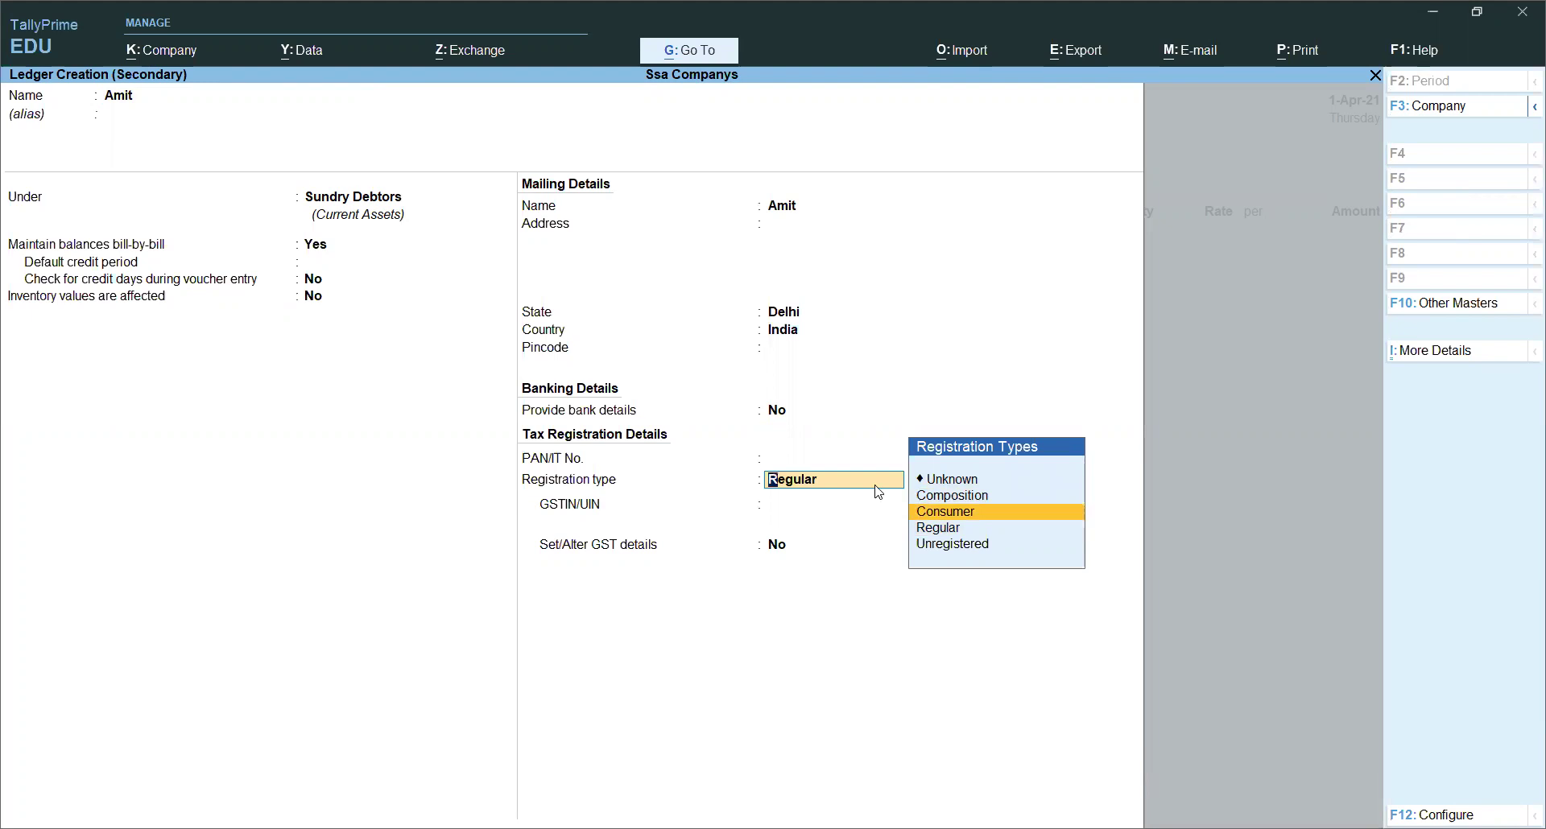
{"action": "left_click", "coordinate": [995, 521]}
{"action": "key", "text": "Return"}
{"action": "key", "text": "Return"}
{"action": "key", "text": "Return"}
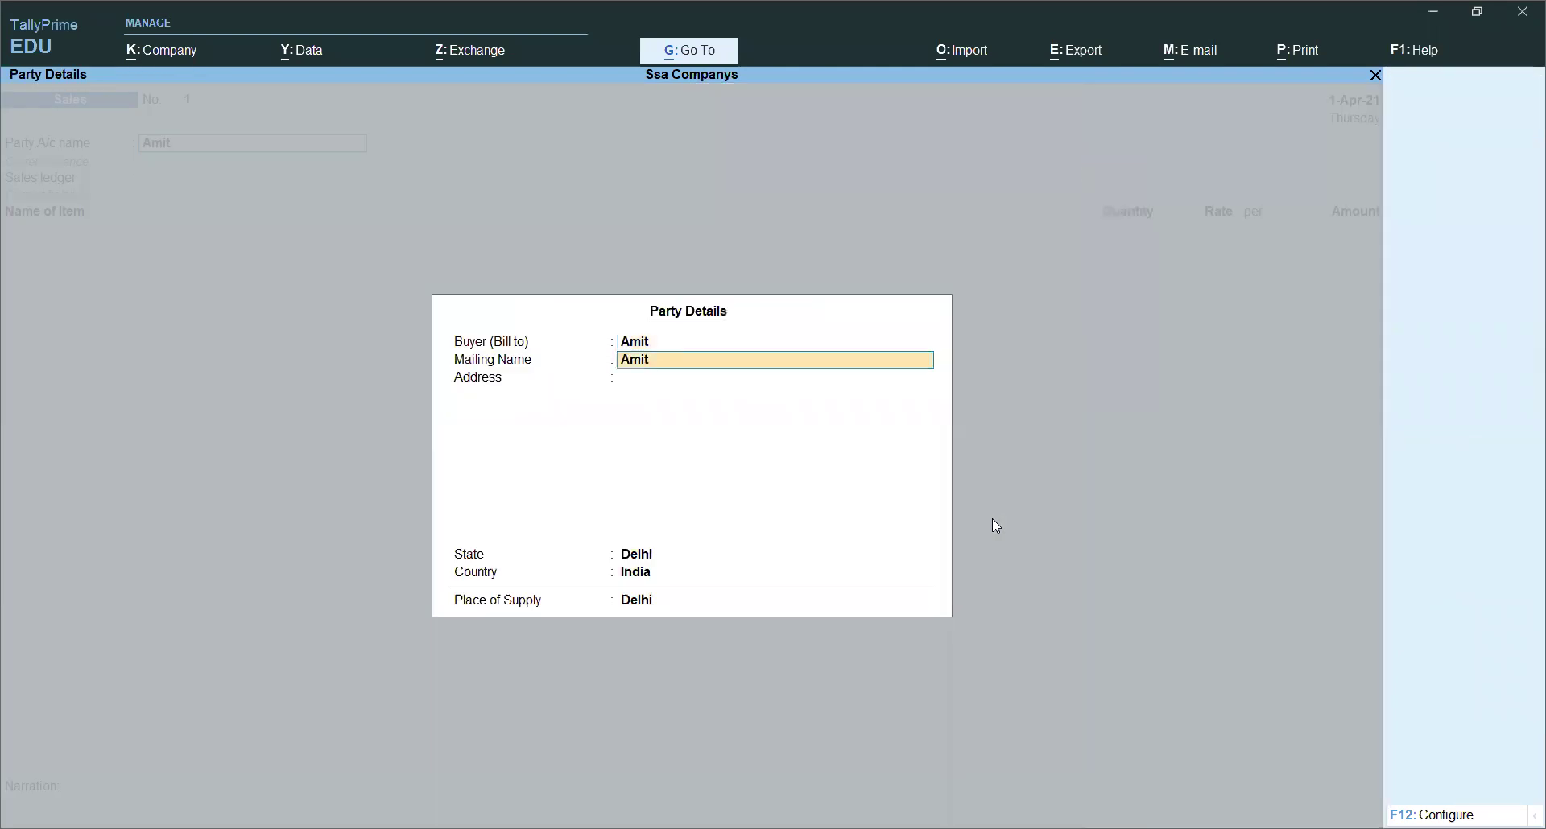
{"action": "key", "text": "Return"}
{"action": "key", "text": "Return"}
{"action": "key", "text": "Return"}
{"action": "key", "text": "Return"}
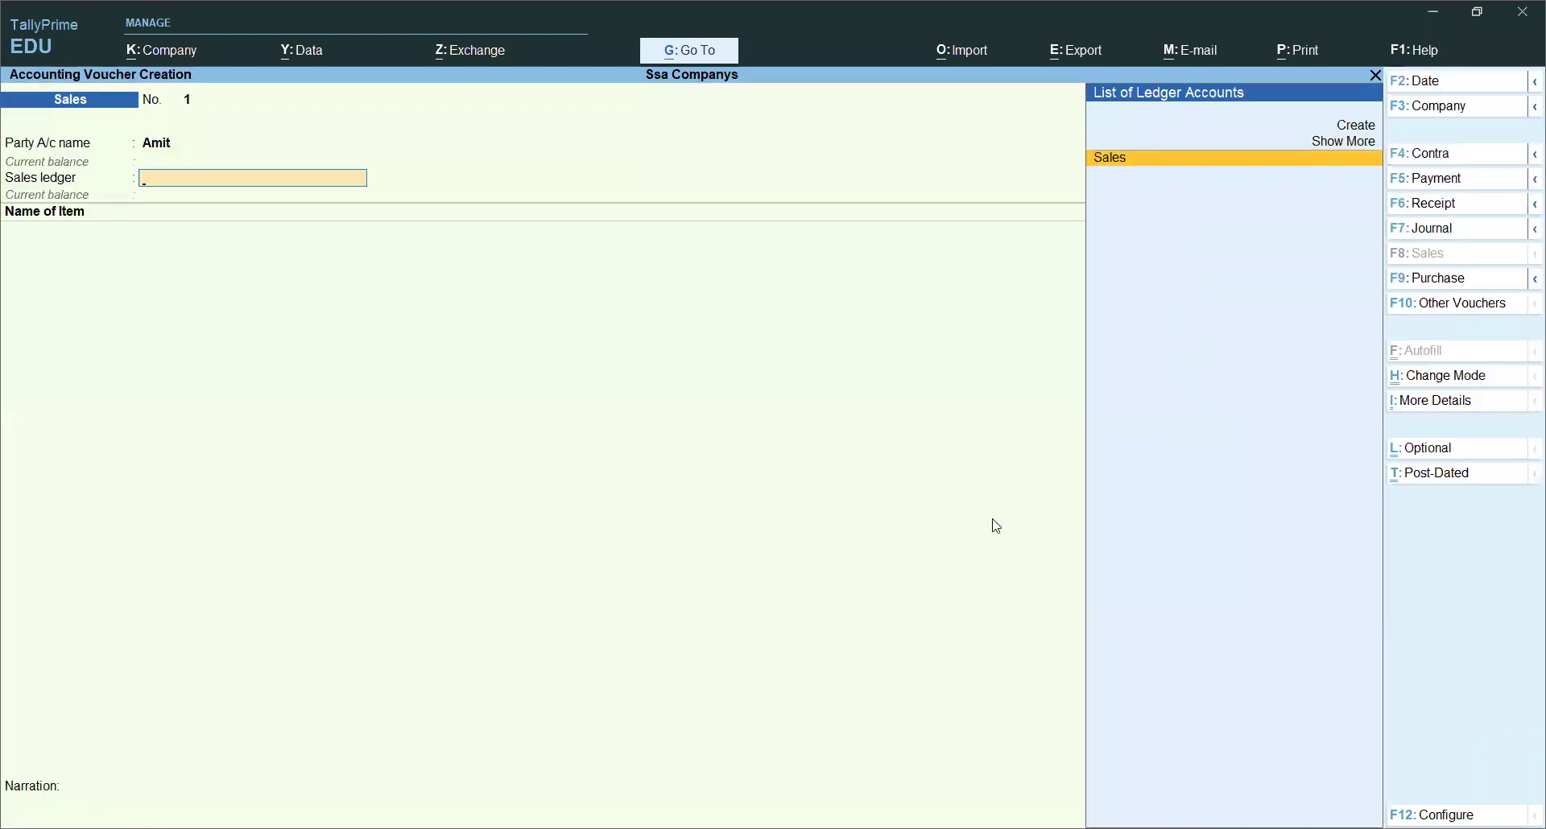
Step: Bill 1 pcs of Fridge 260l at 18,000 under the Sales ledger
{"action": "key", "text": "Return"}
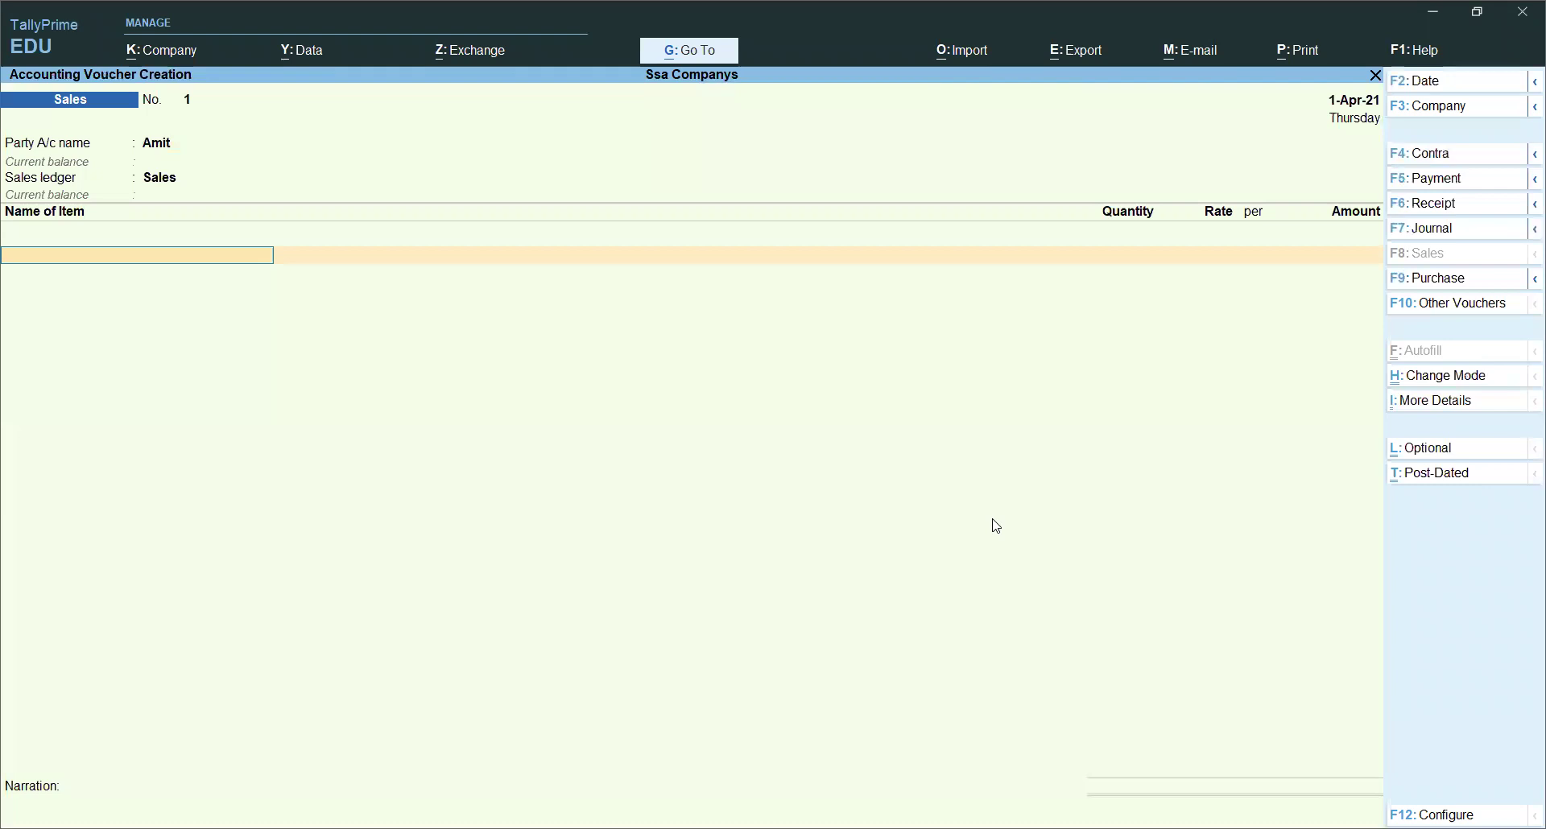
{"action": "type", "text": "F"}
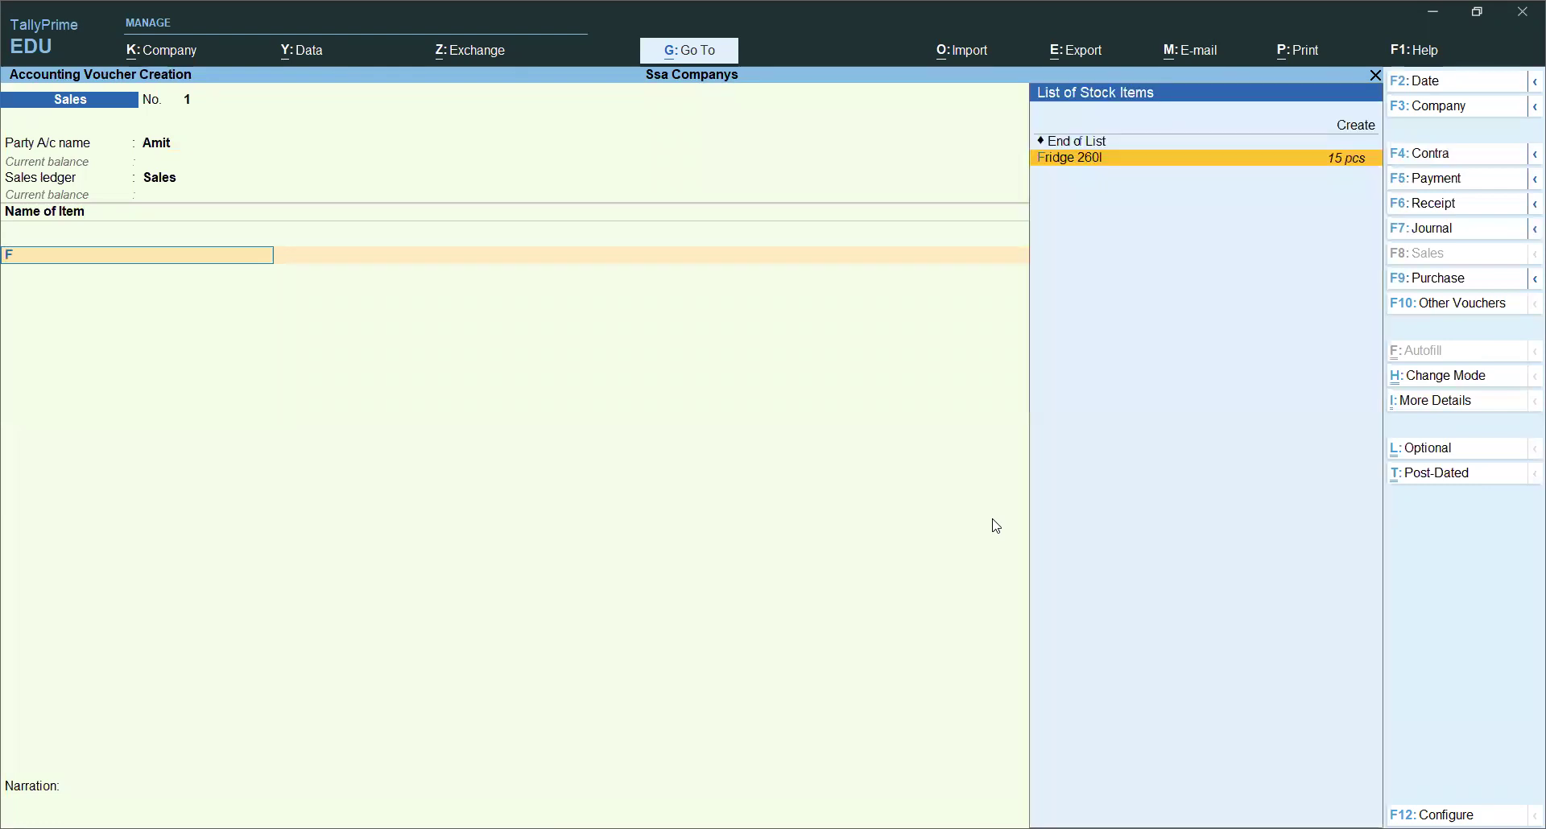
{"action": "key", "text": "Return"}
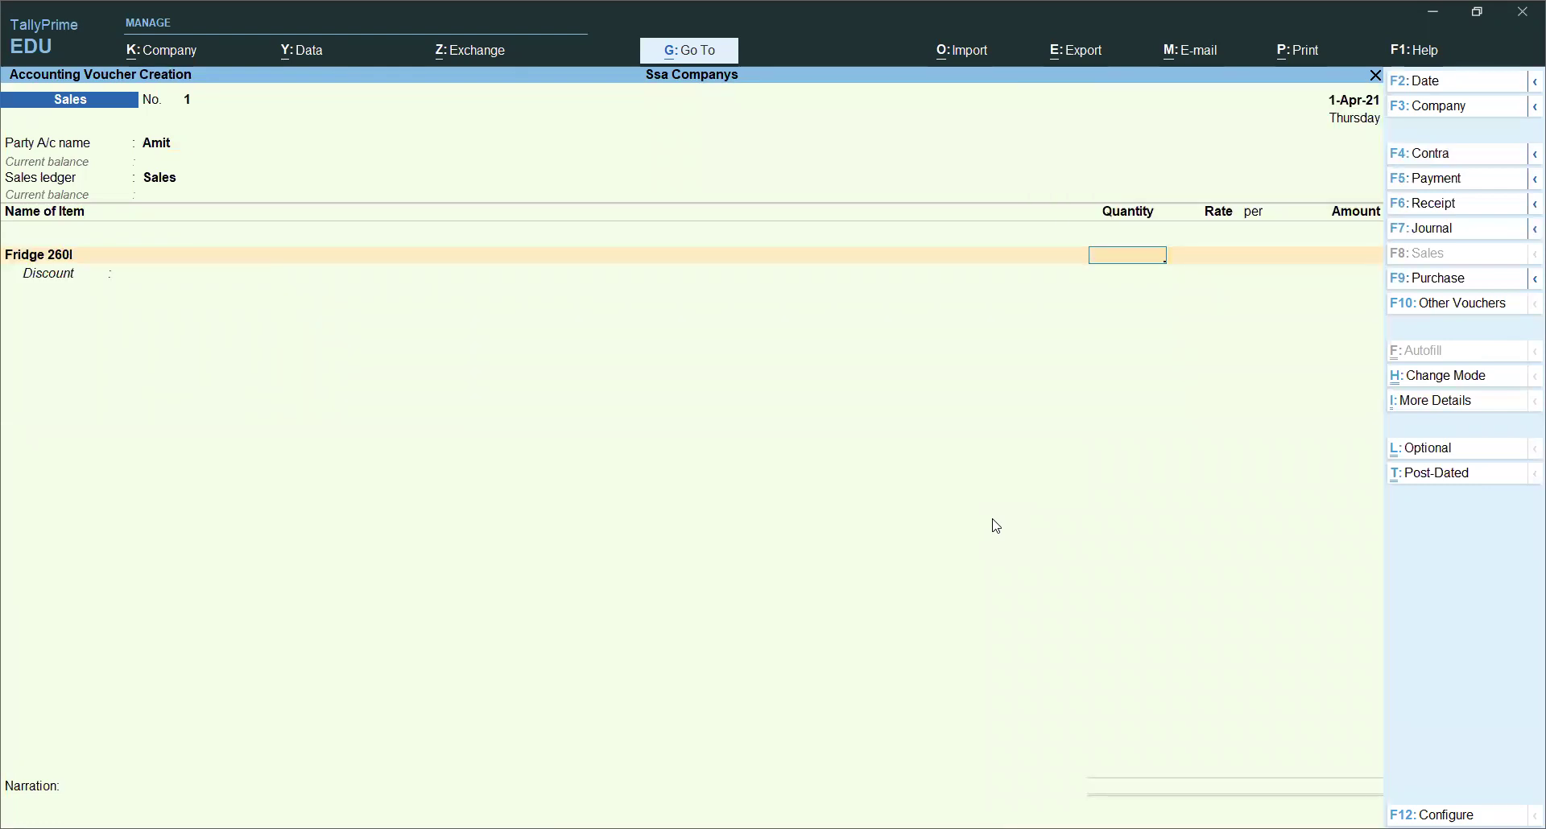
{"action": "key", "text": "Return"}
{"action": "key", "text": "BackSpace"}
{"action": "key", "text": "BackSpace"}
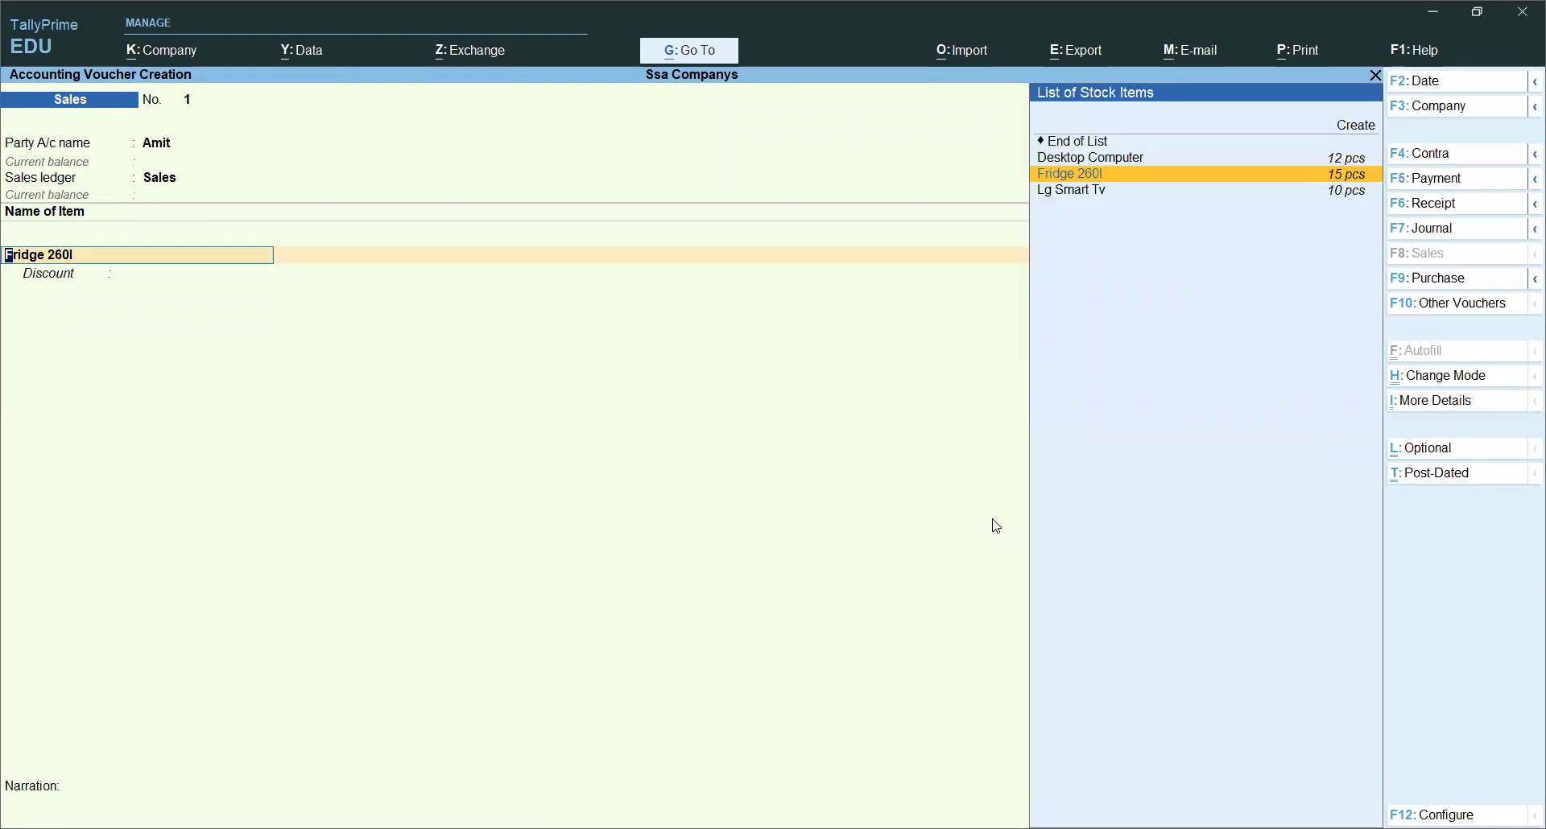
{"action": "key", "text": "Return"}
{"action": "key", "text": "Return"}
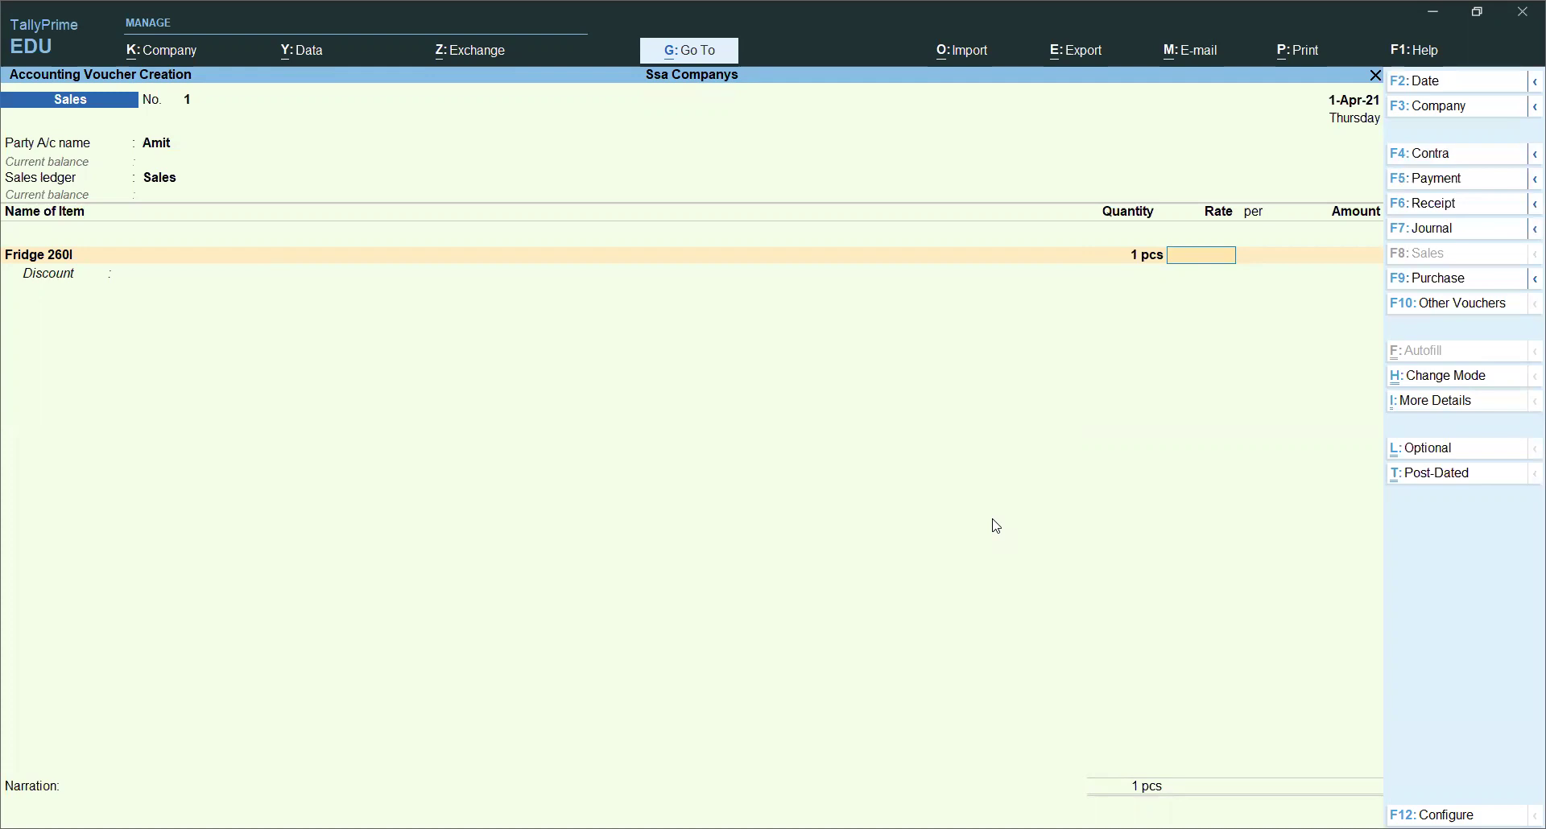
{"action": "type", "text": "18000"}
{"action": "key", "text": "Return"}
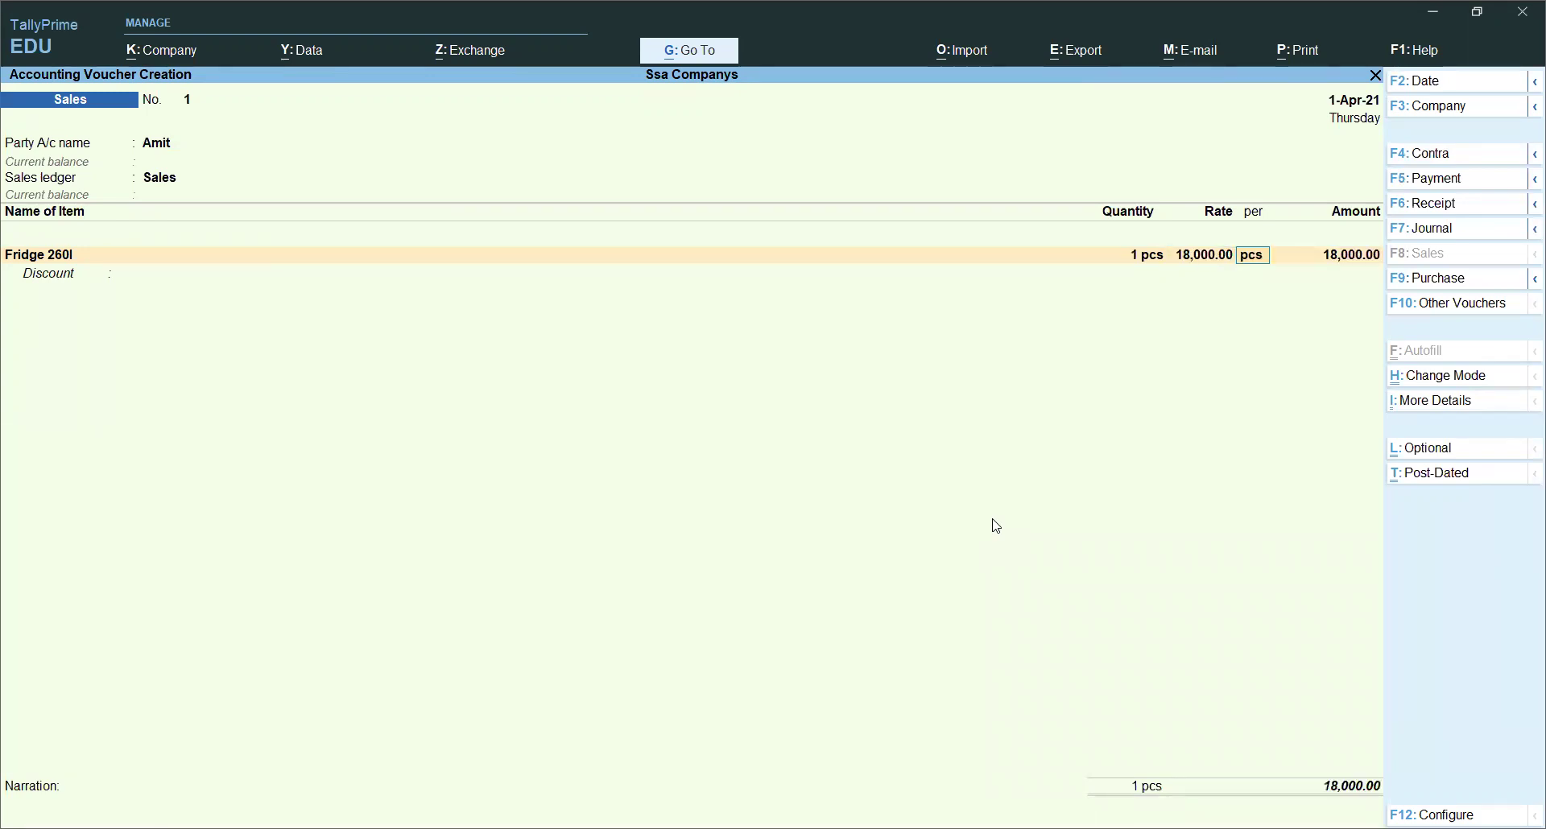
{"action": "key", "text": "Return"}
{"action": "key", "text": "Return"}
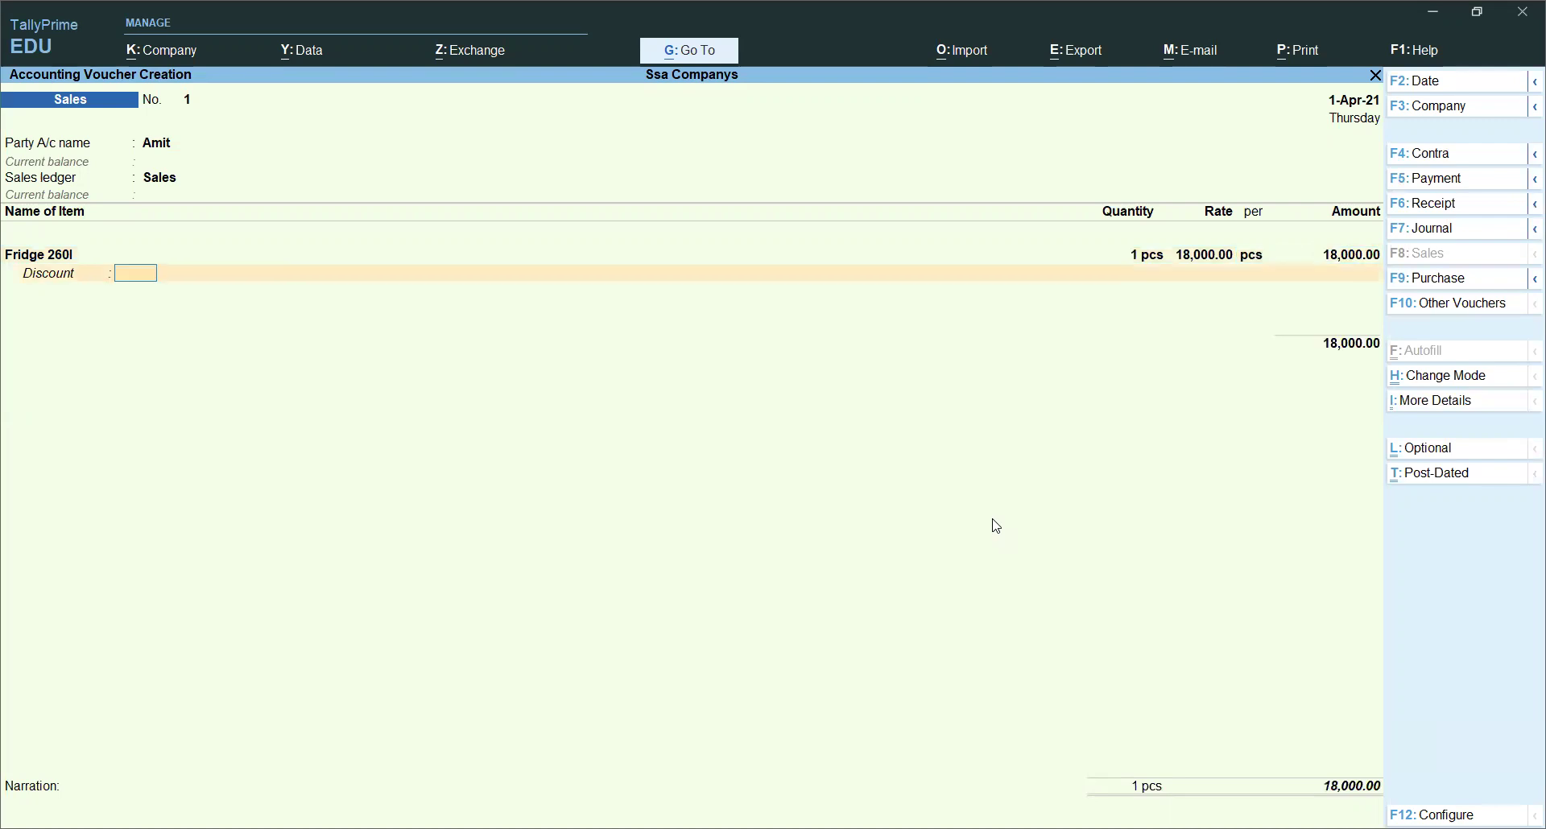
{"action": "key", "text": "Return"}
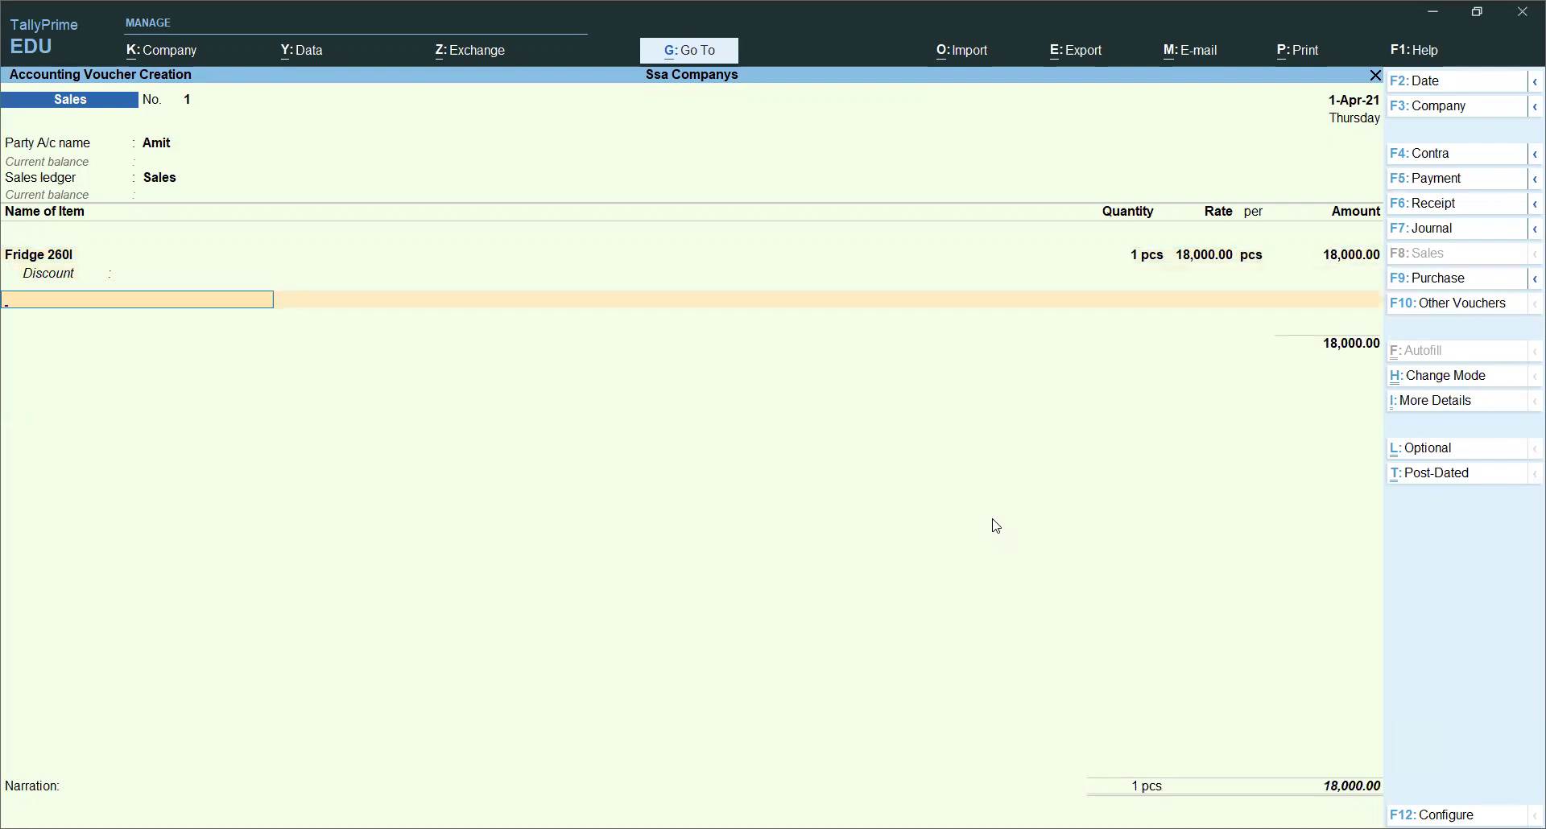
{"action": "key", "text": "Return"}
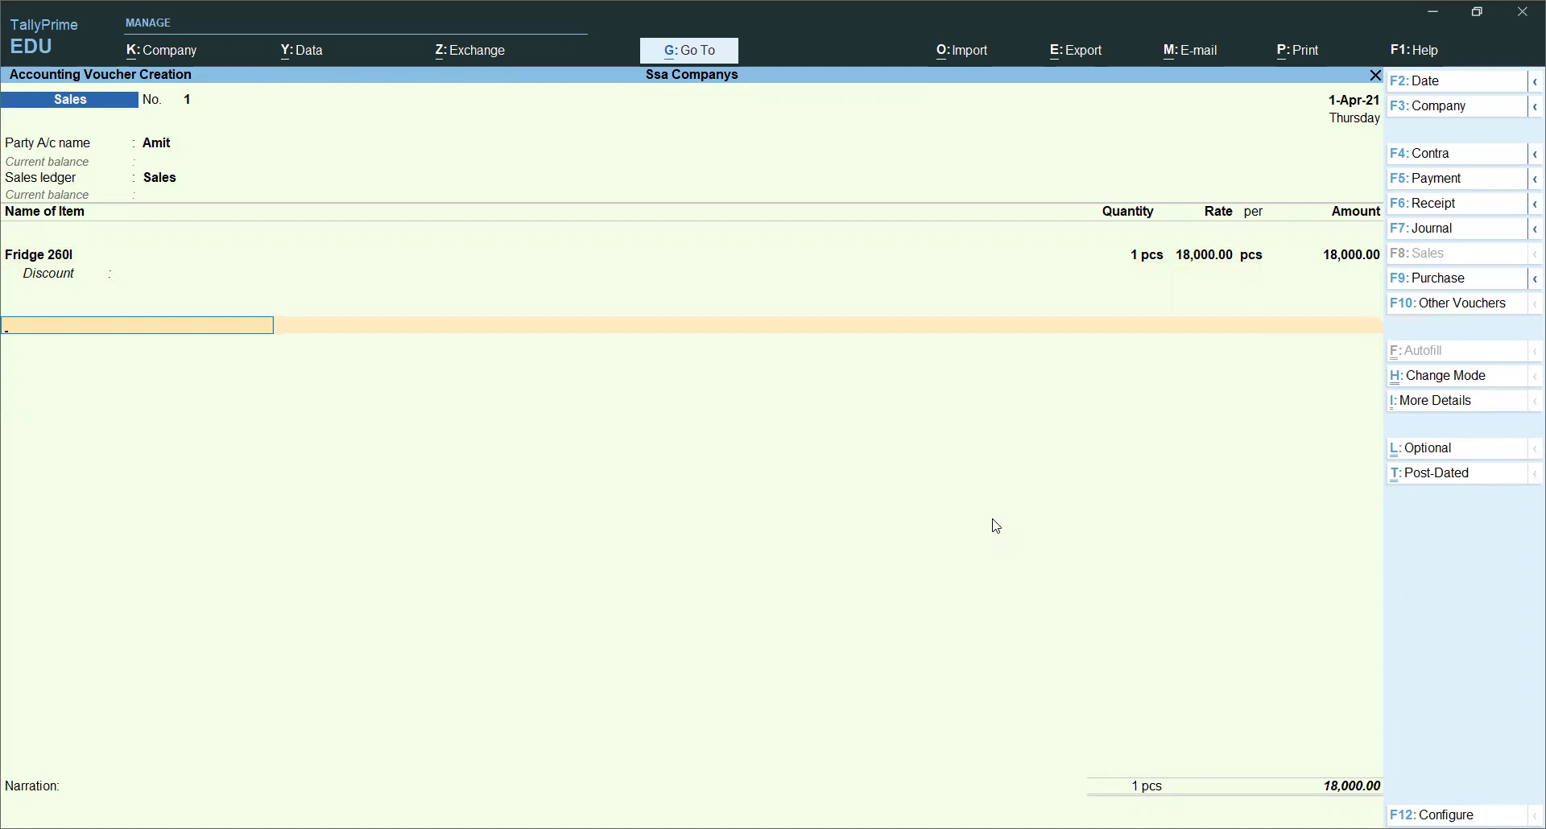
Step: Add Cgst and Sgst ledger lines at 1,620.00 each
{"action": "type", "text": "c"}
{"action": "key", "text": "Return"}
{"action": "key", "text": "Return"}
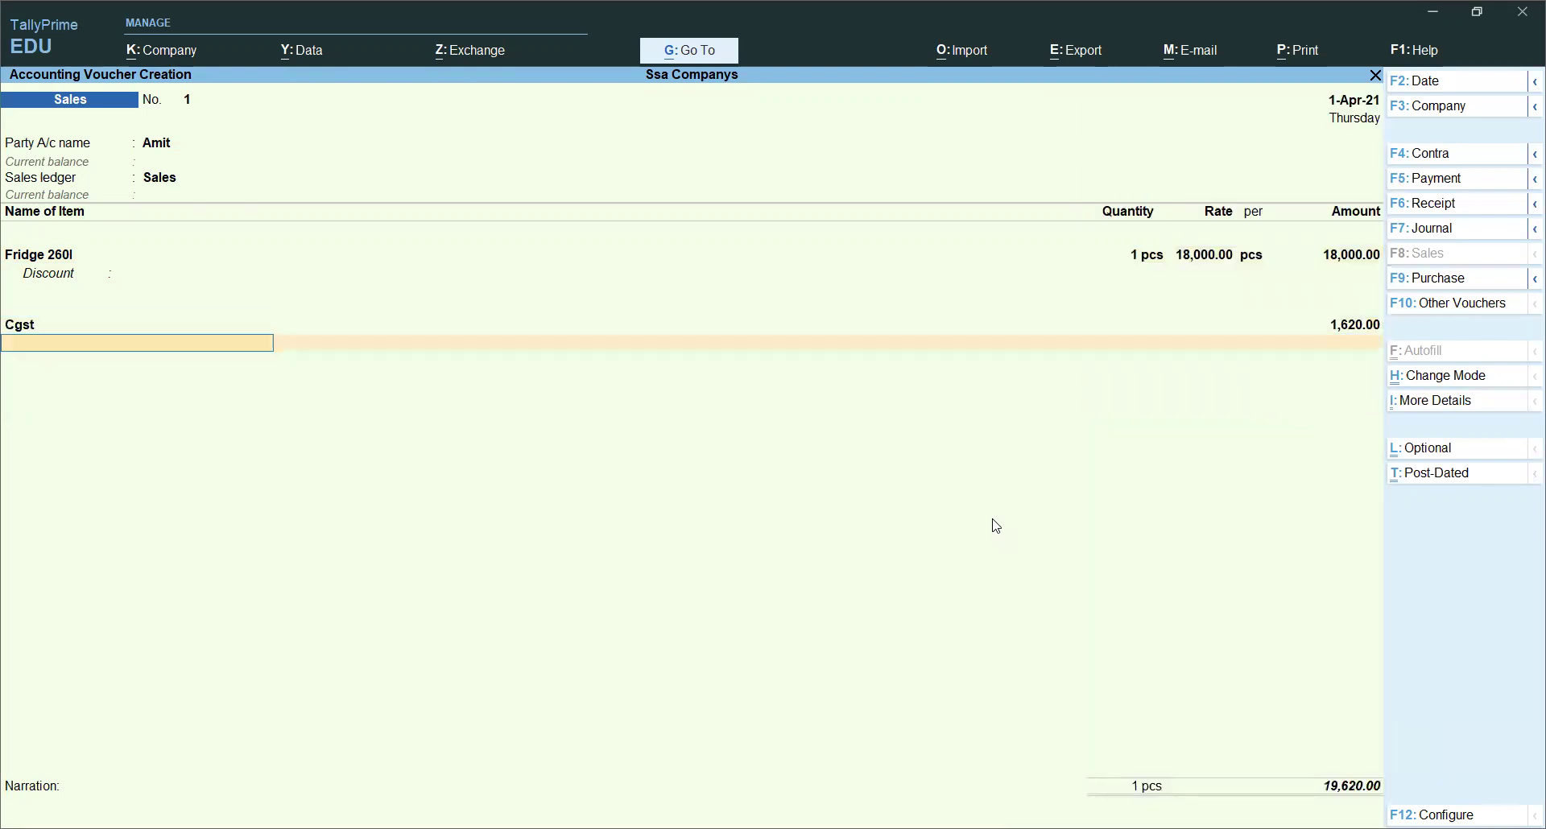
{"action": "type", "text": "sg"}
{"action": "key", "text": "Return"}
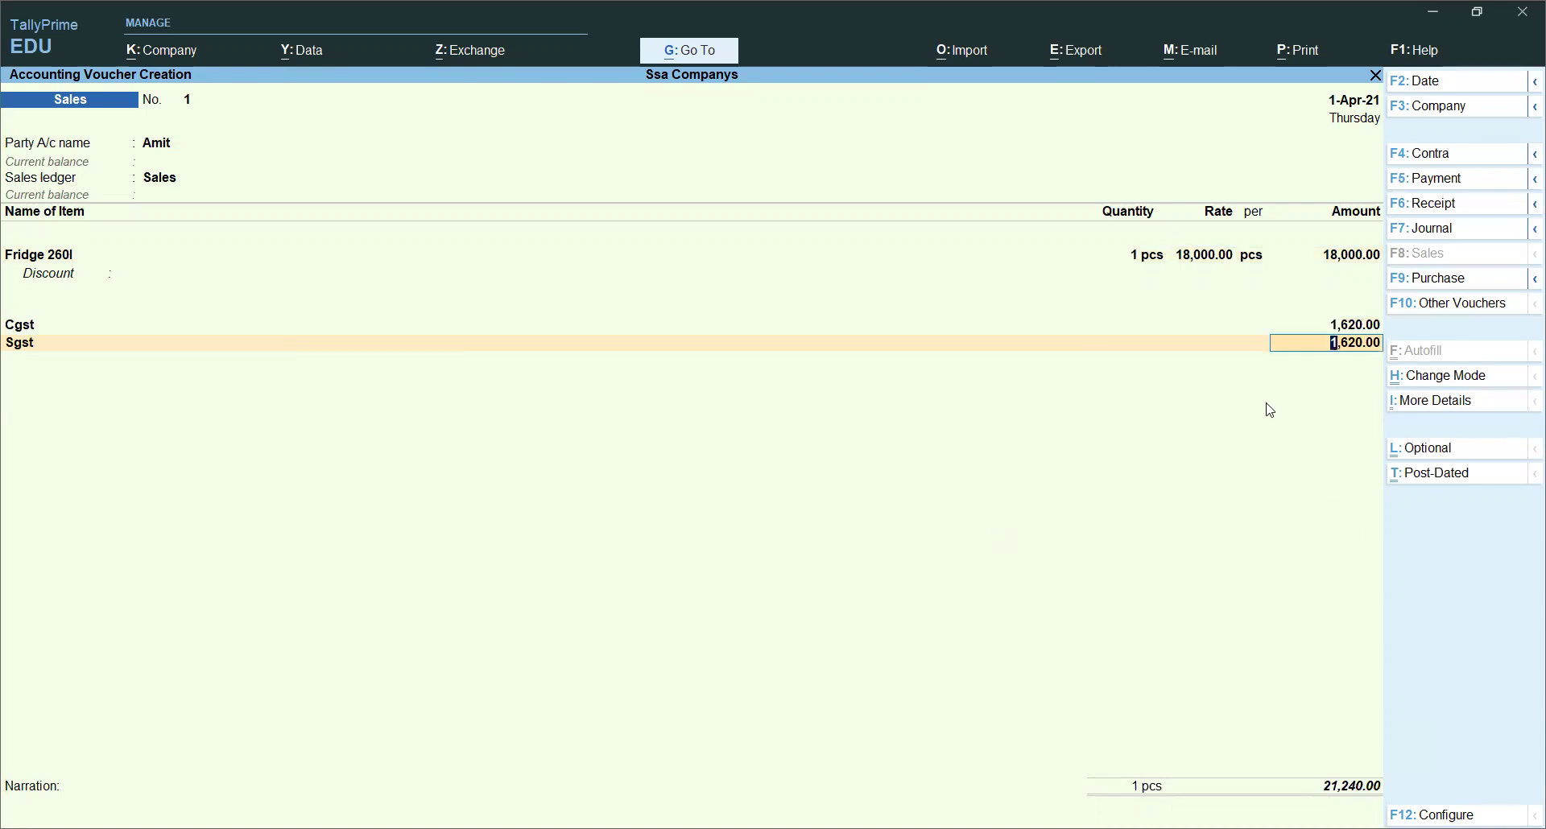
{"action": "left_click", "coordinate": [1413, 401]}
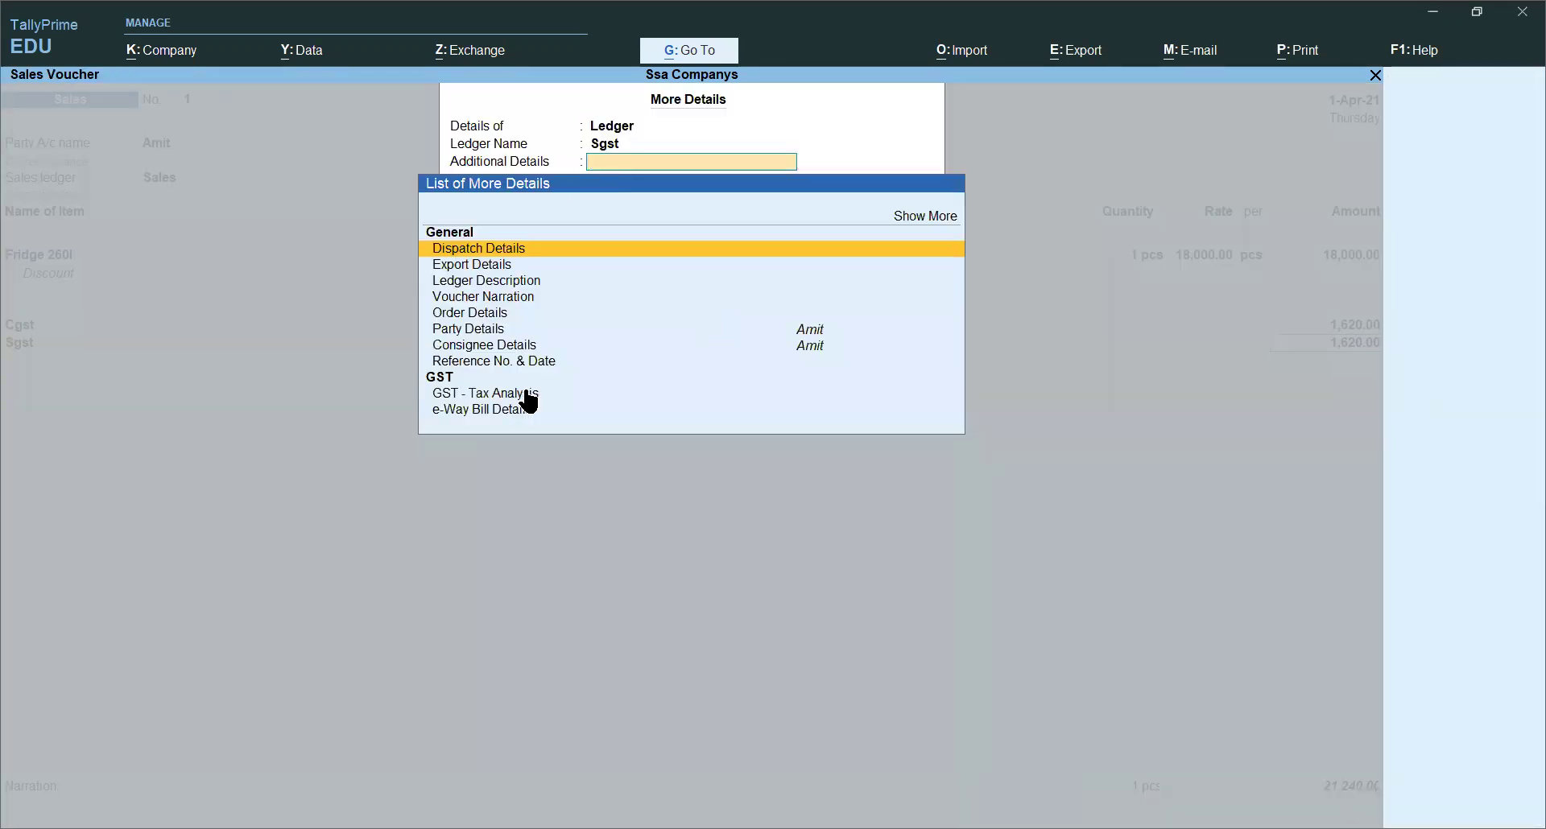
{"action": "key", "text": "Down"}
{"action": "key", "text": "Down"}
{"action": "key", "text": "Down"}
{"action": "key", "text": "Down"}
{"action": "key", "text": "Down"}
{"action": "key", "text": "Down"}
{"action": "key", "text": "Down"}
{"action": "key", "text": "Down"}
{"action": "key", "text": "Return"}
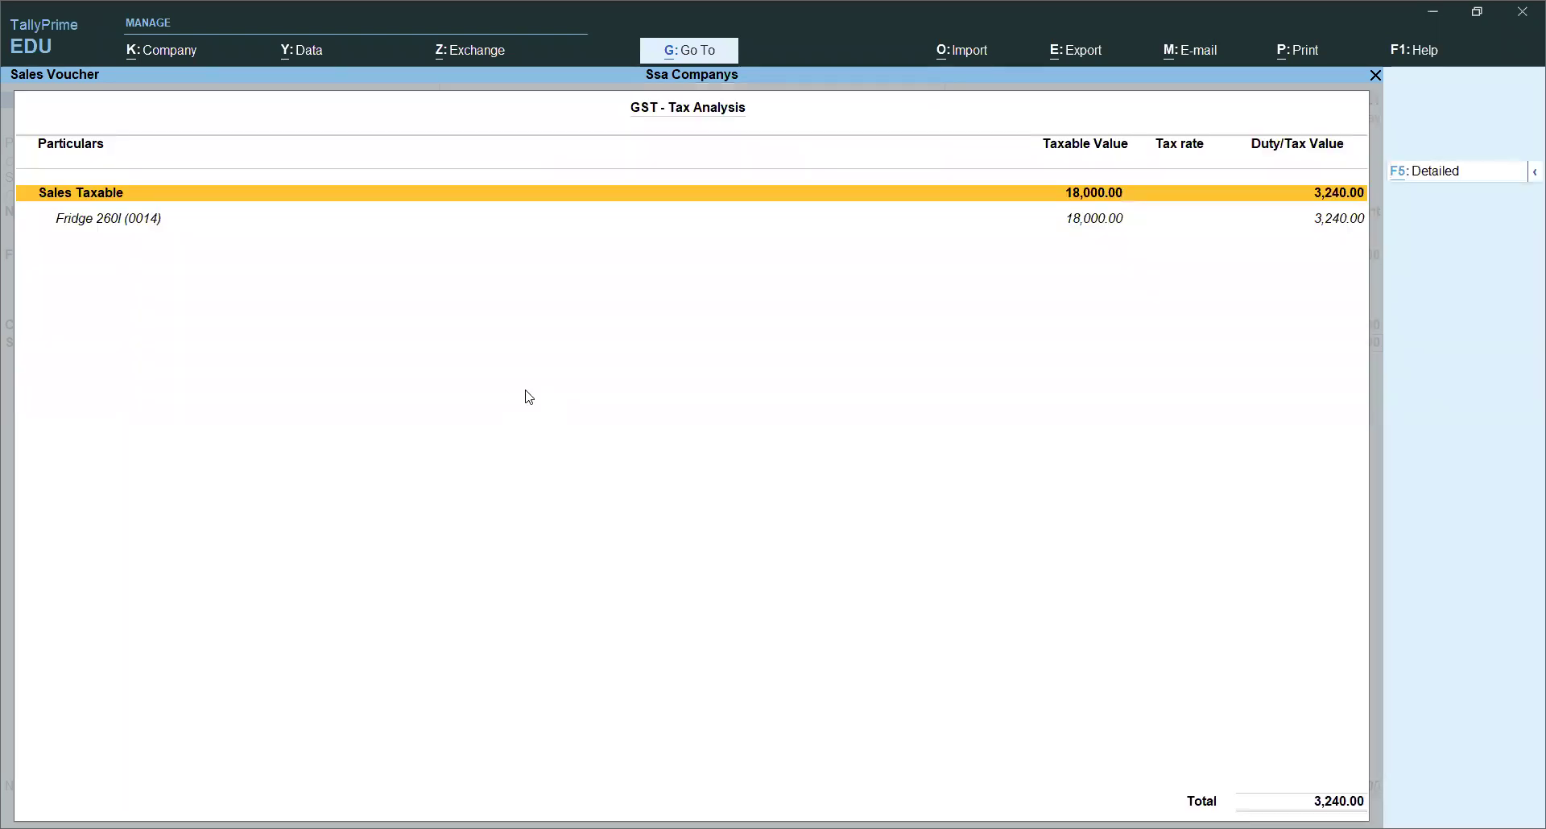
{"action": "key", "text": "F5"}
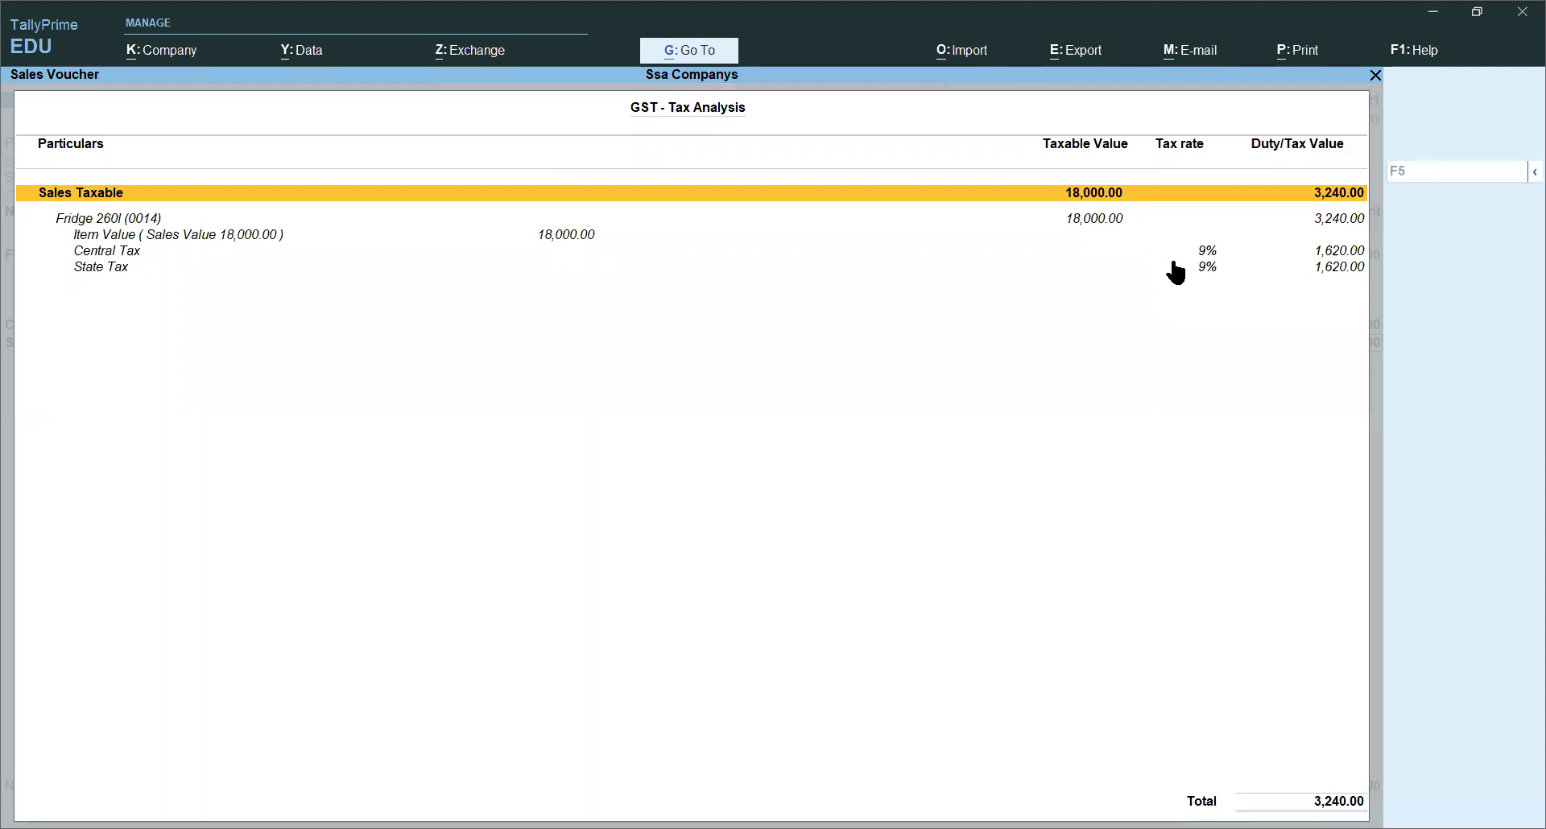
{"action": "key", "text": "Escape"}
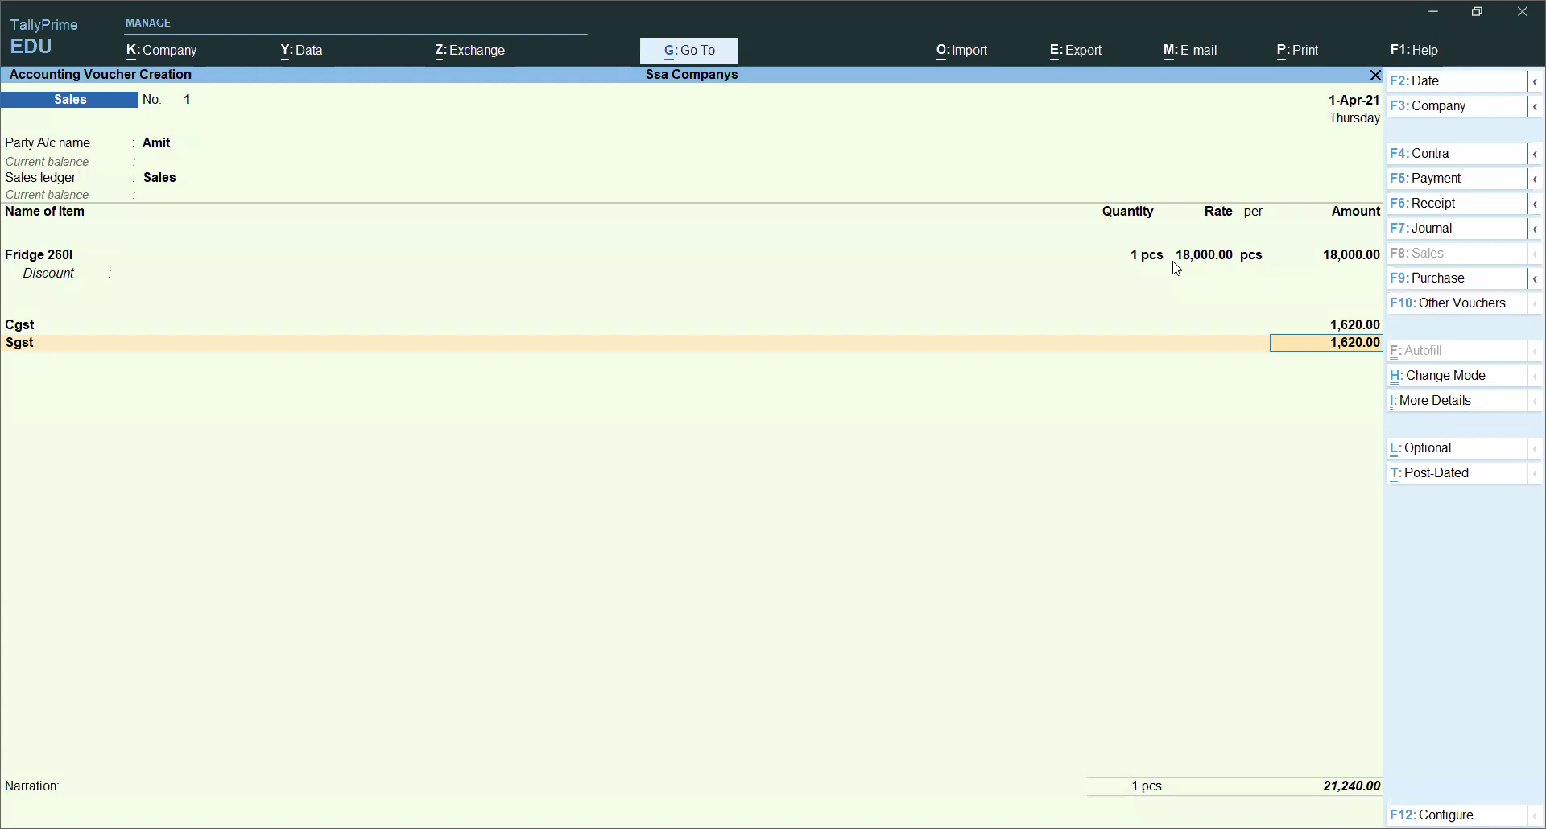
Step: Open Fridge 260l for alteration and turn on Set/Alter GST Details
{"action": "left_click", "coordinate": [1194, 256]}
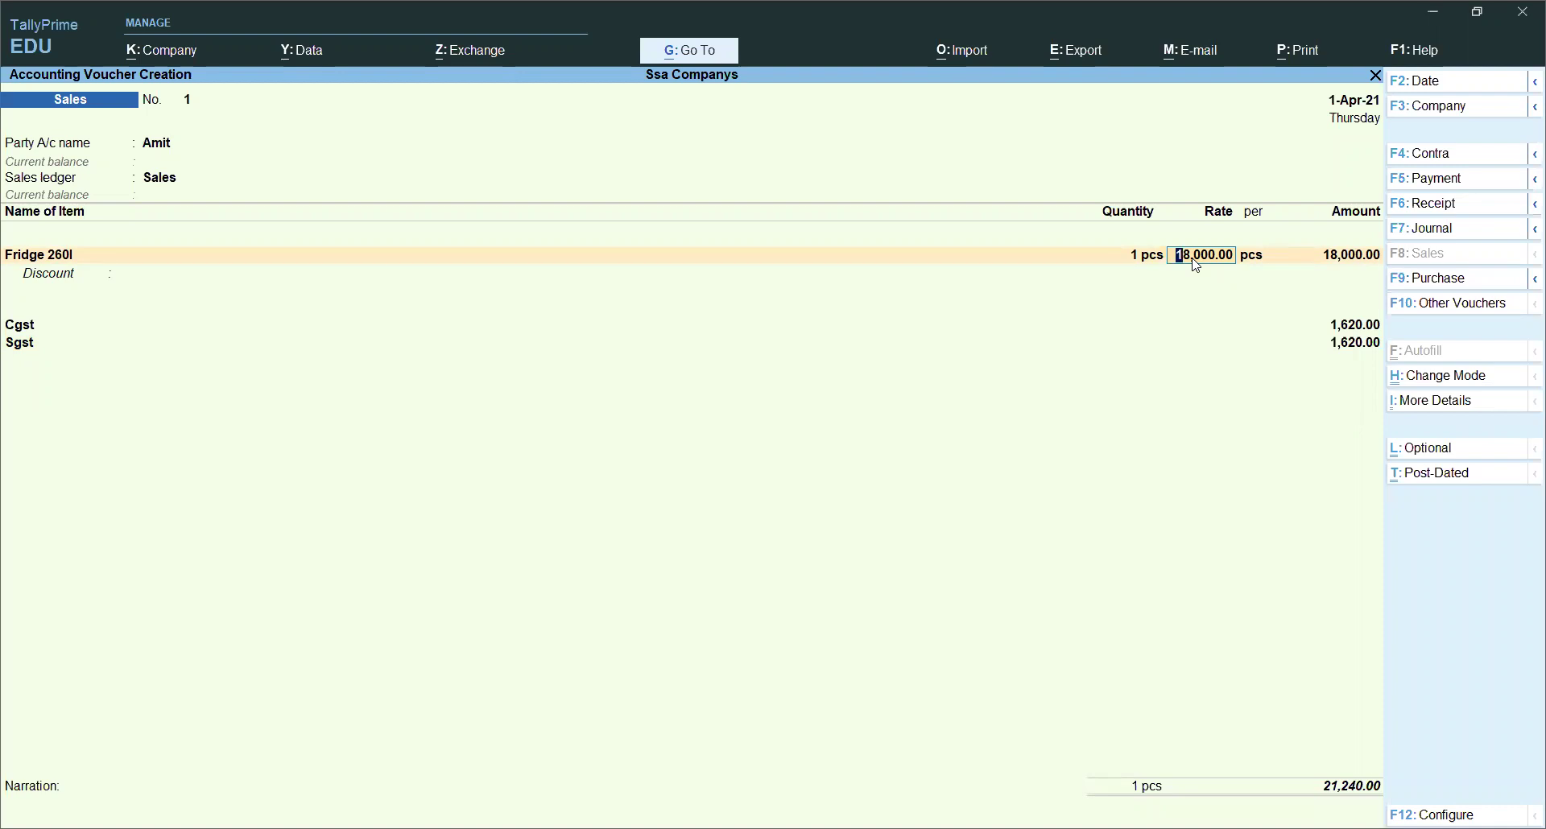
{"action": "key", "text": "BackSpace"}
{"action": "key", "text": "BackSpace"}
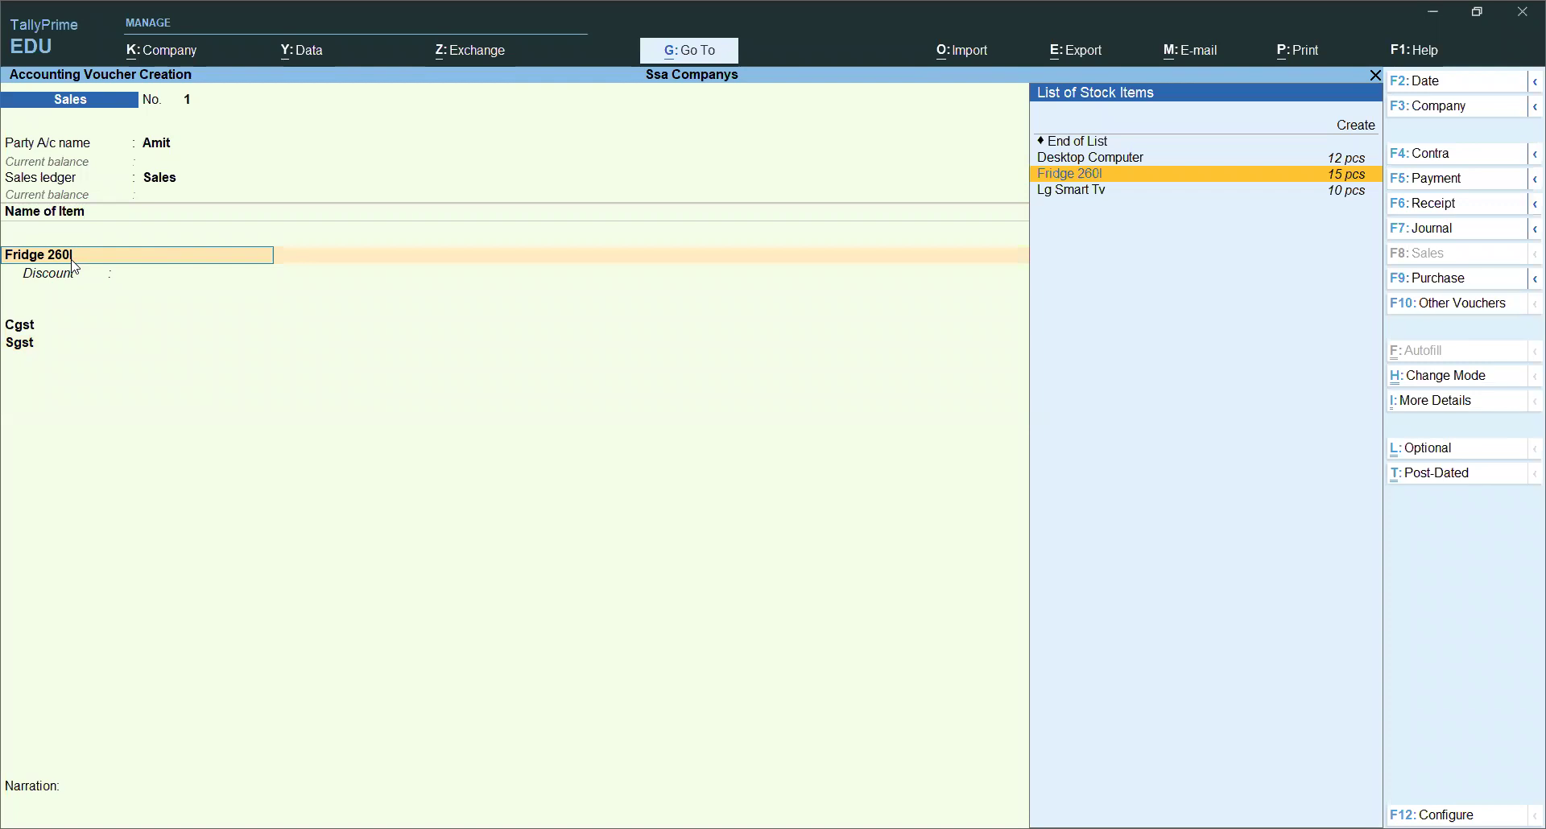
{"action": "key", "text": "ctrl+Return"}
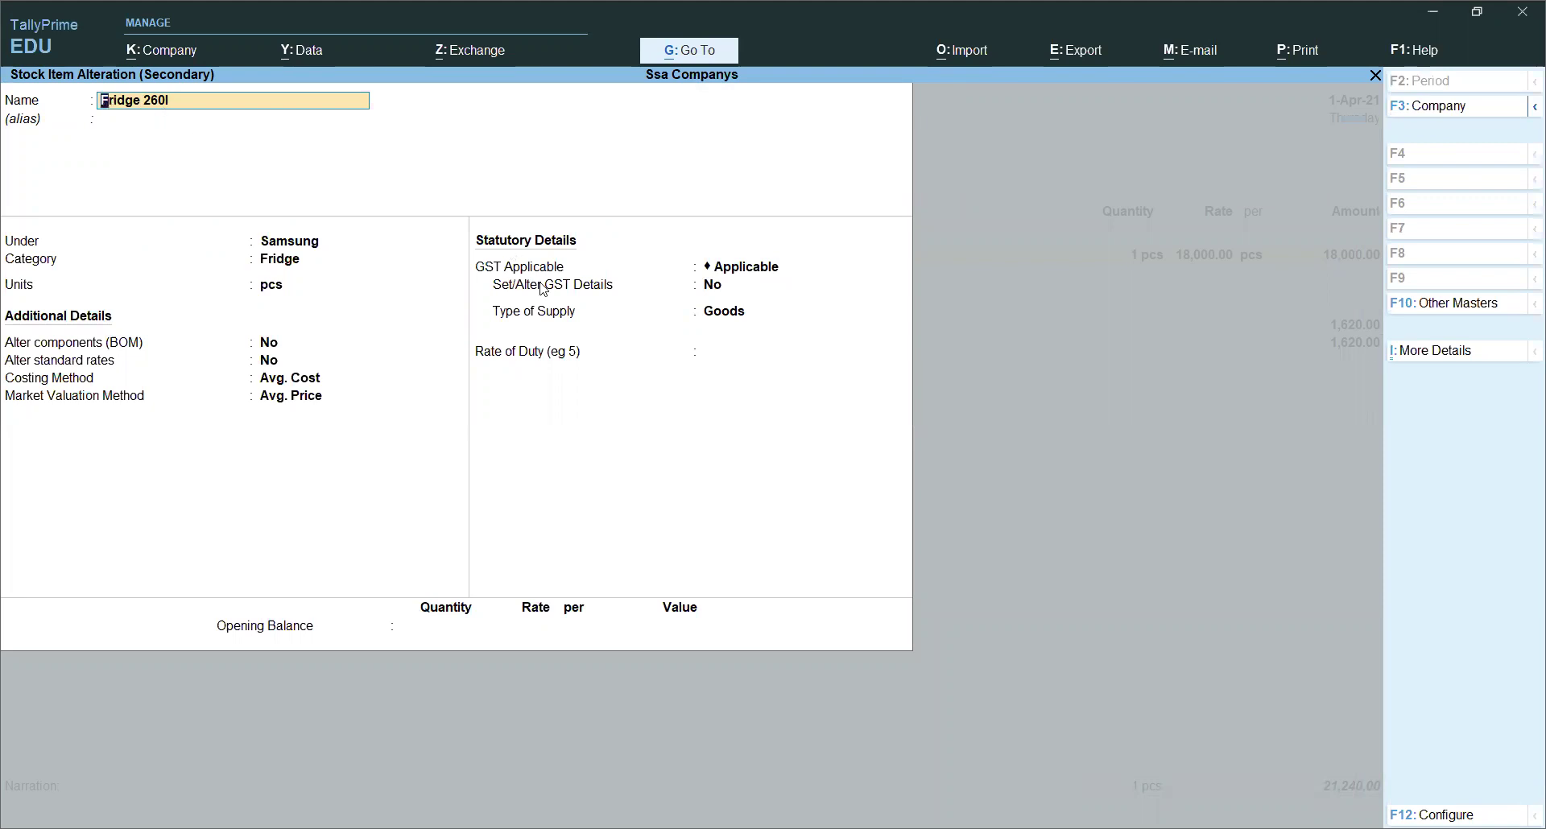
{"action": "left_click", "coordinate": [735, 275]}
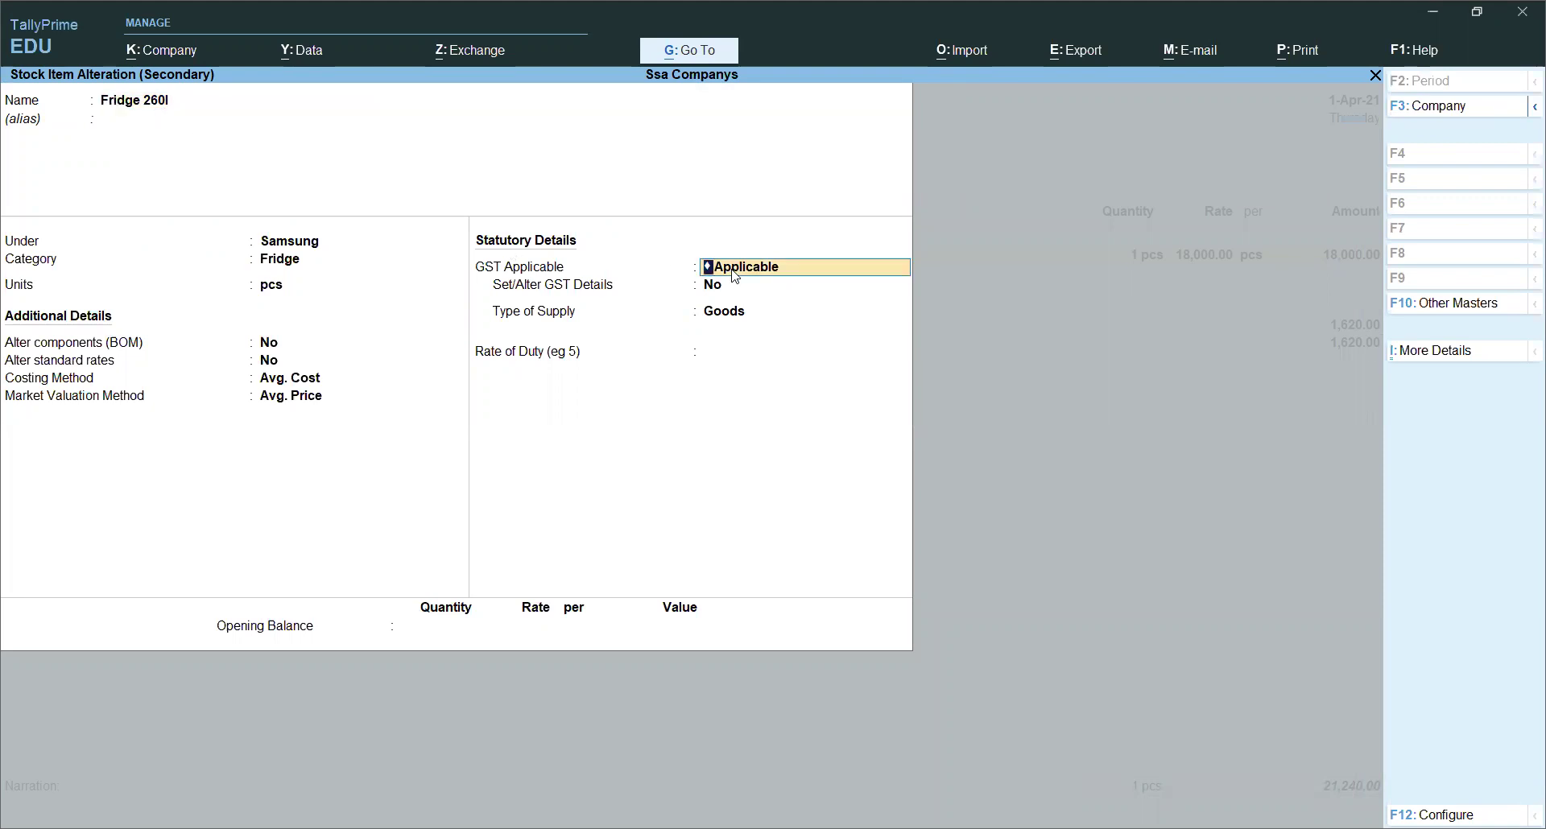
{"action": "key", "text": "Return"}
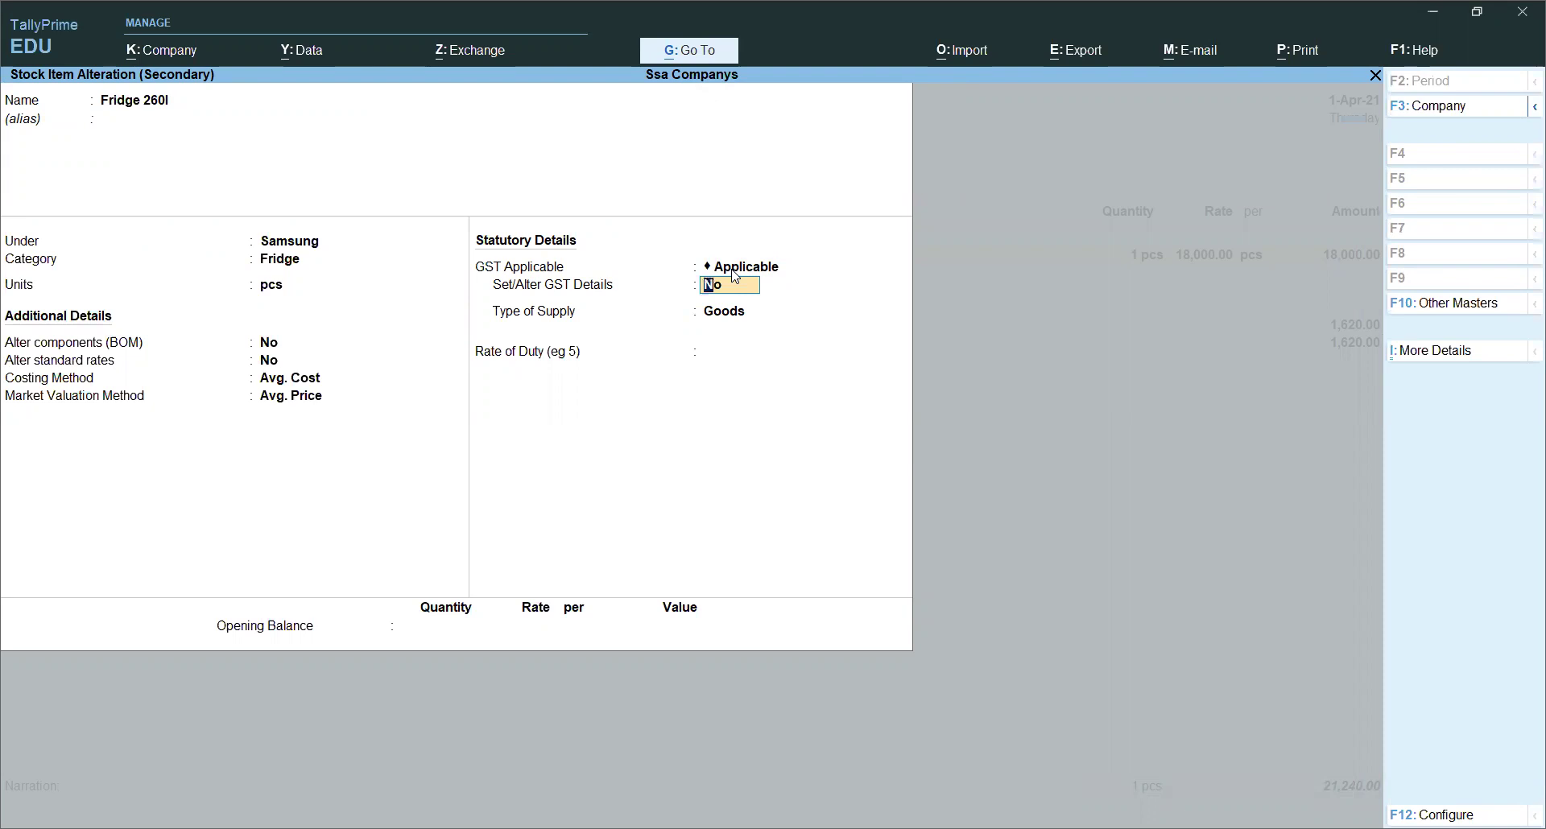
{"action": "key", "text": "y"}
Step: Set HSN 0145, Taxable at 28% GST, and save the item to recalculate taxes
{"action": "key", "text": "Return"}
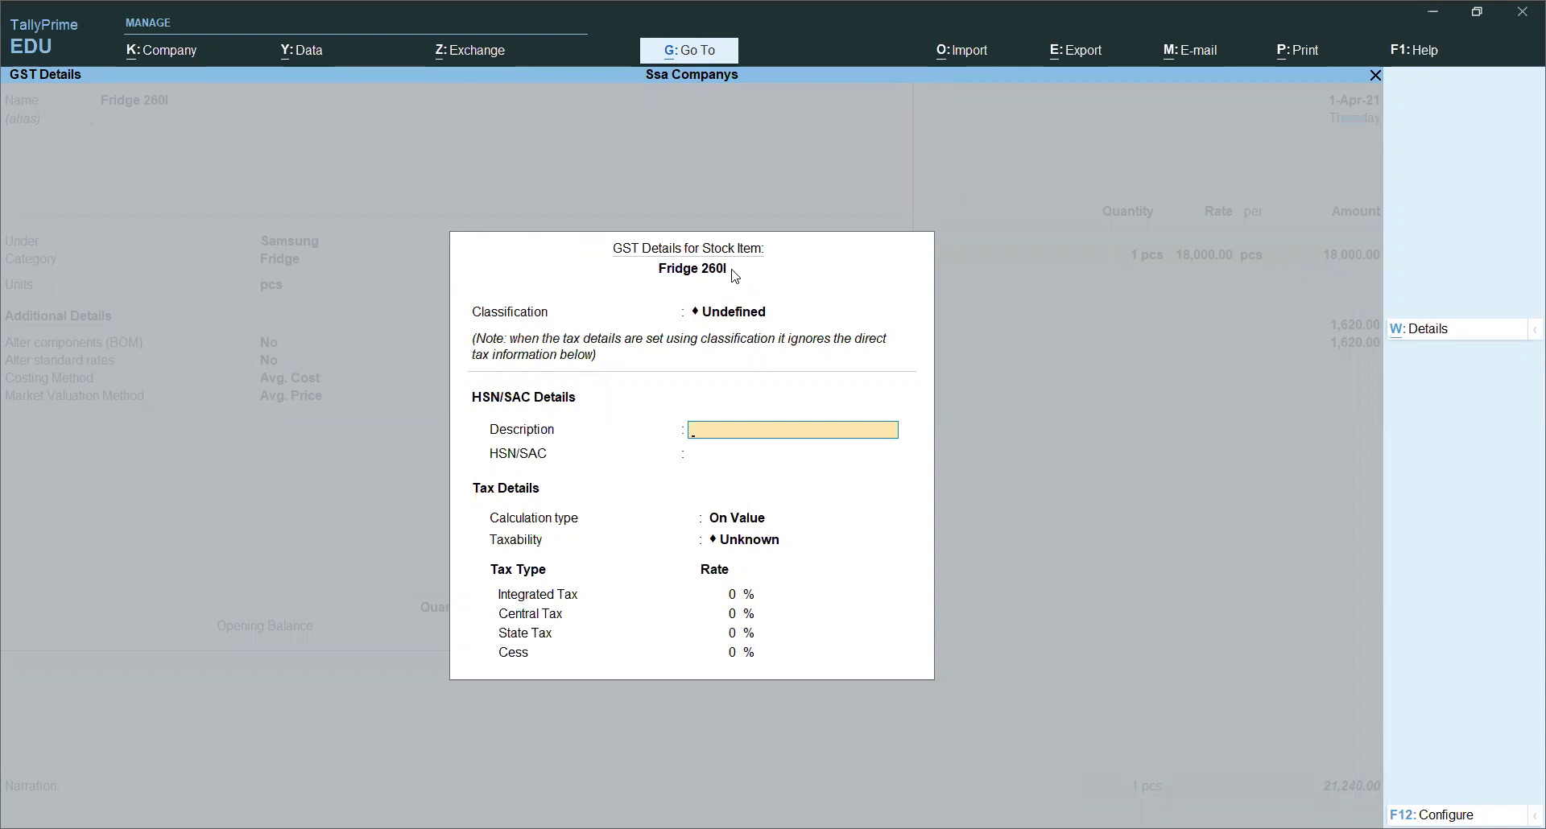
{"action": "key", "text": "Return"}
{"action": "type", "text": "0145"}
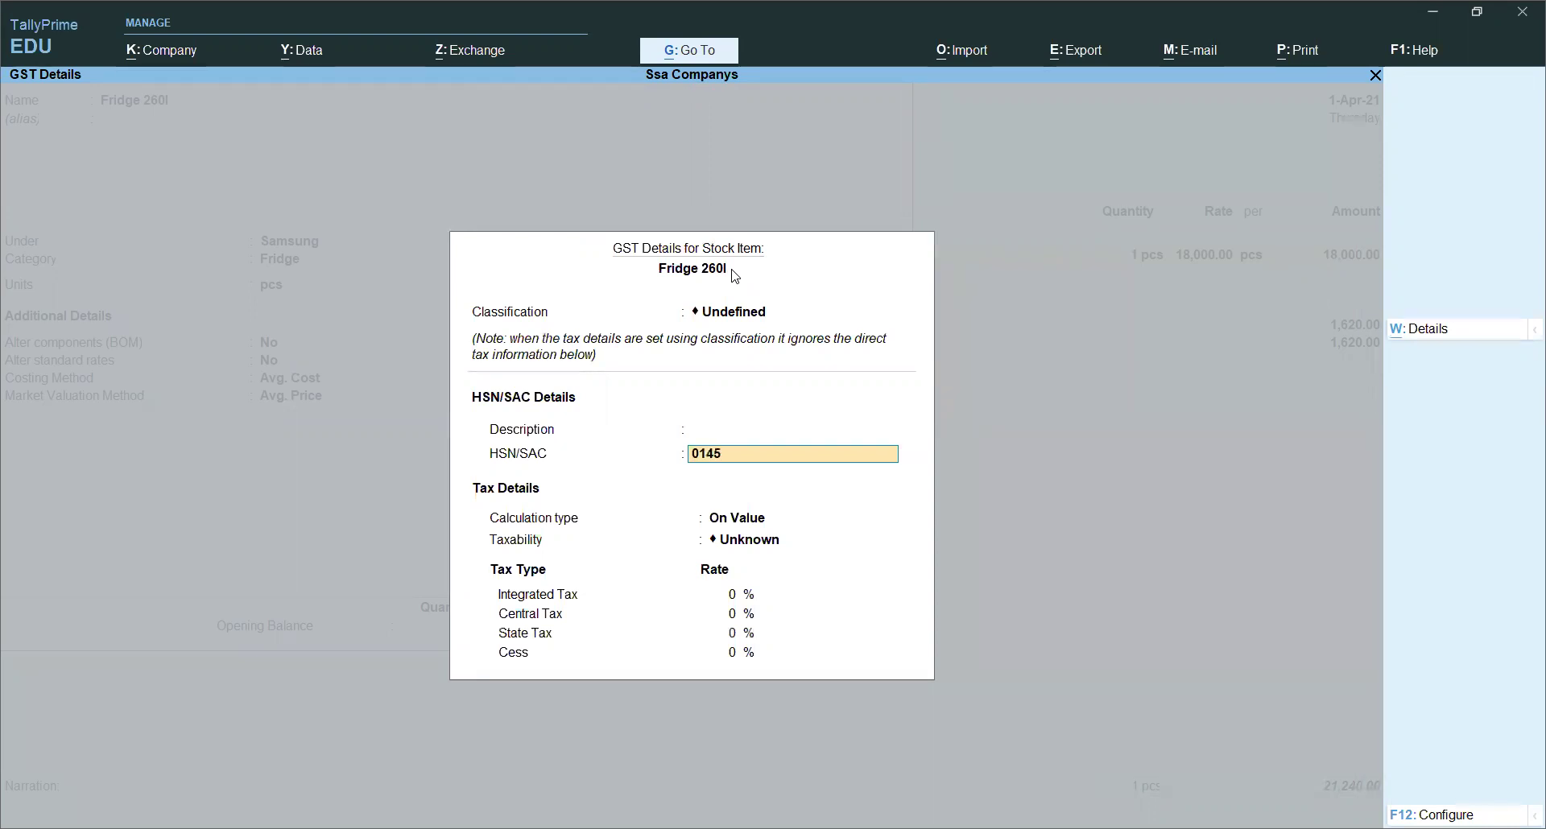
{"action": "key", "text": "Return"}
{"action": "key", "text": "Return"}
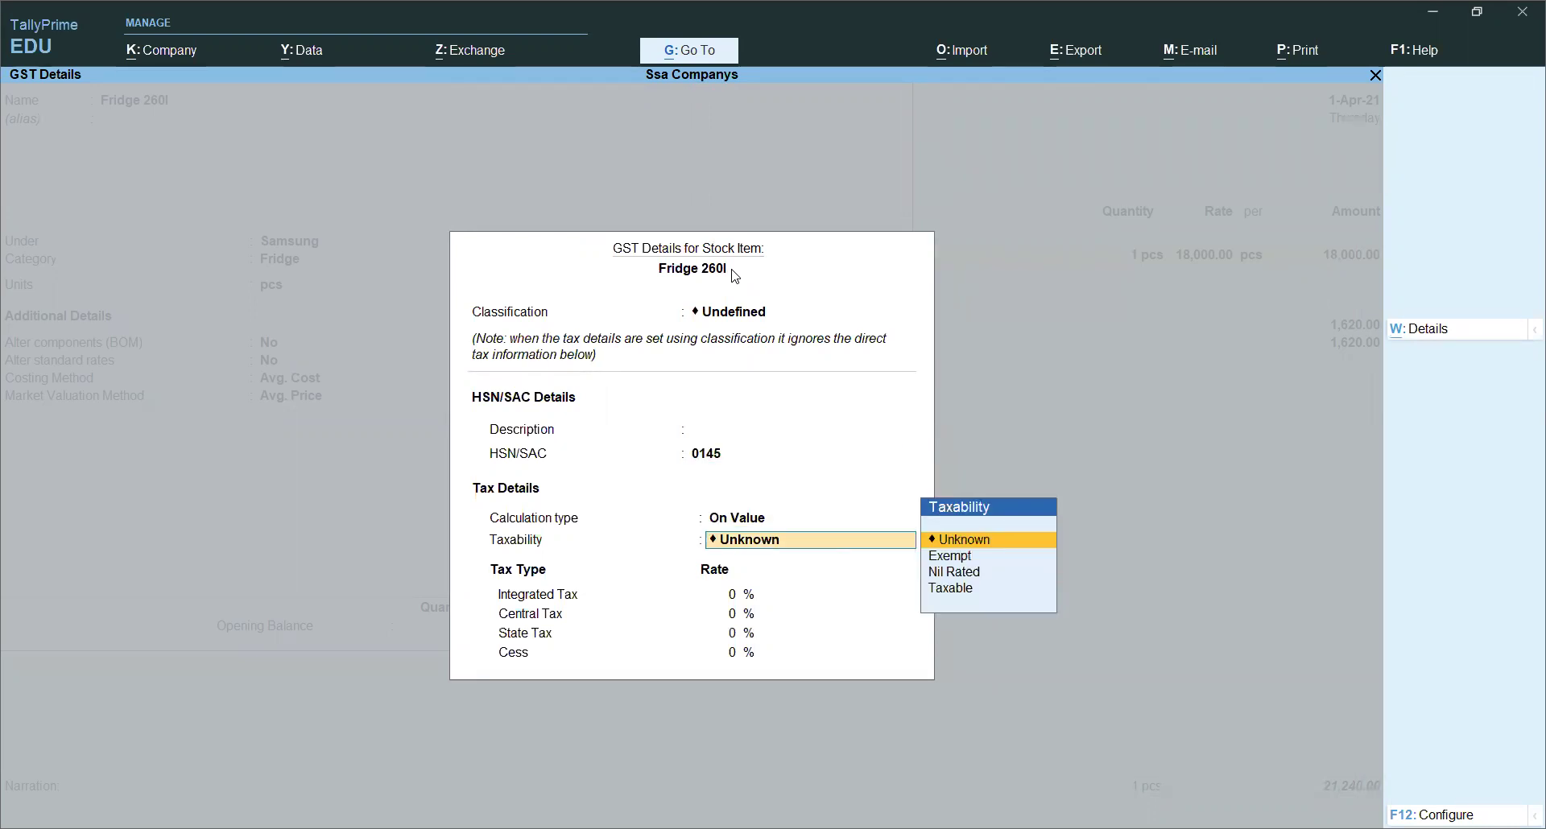
{"action": "key", "text": "Down"}
{"action": "key", "text": "Down"}
{"action": "key", "text": "Down"}
{"action": "key", "text": "Return"}
{"action": "type", "text": "28"}
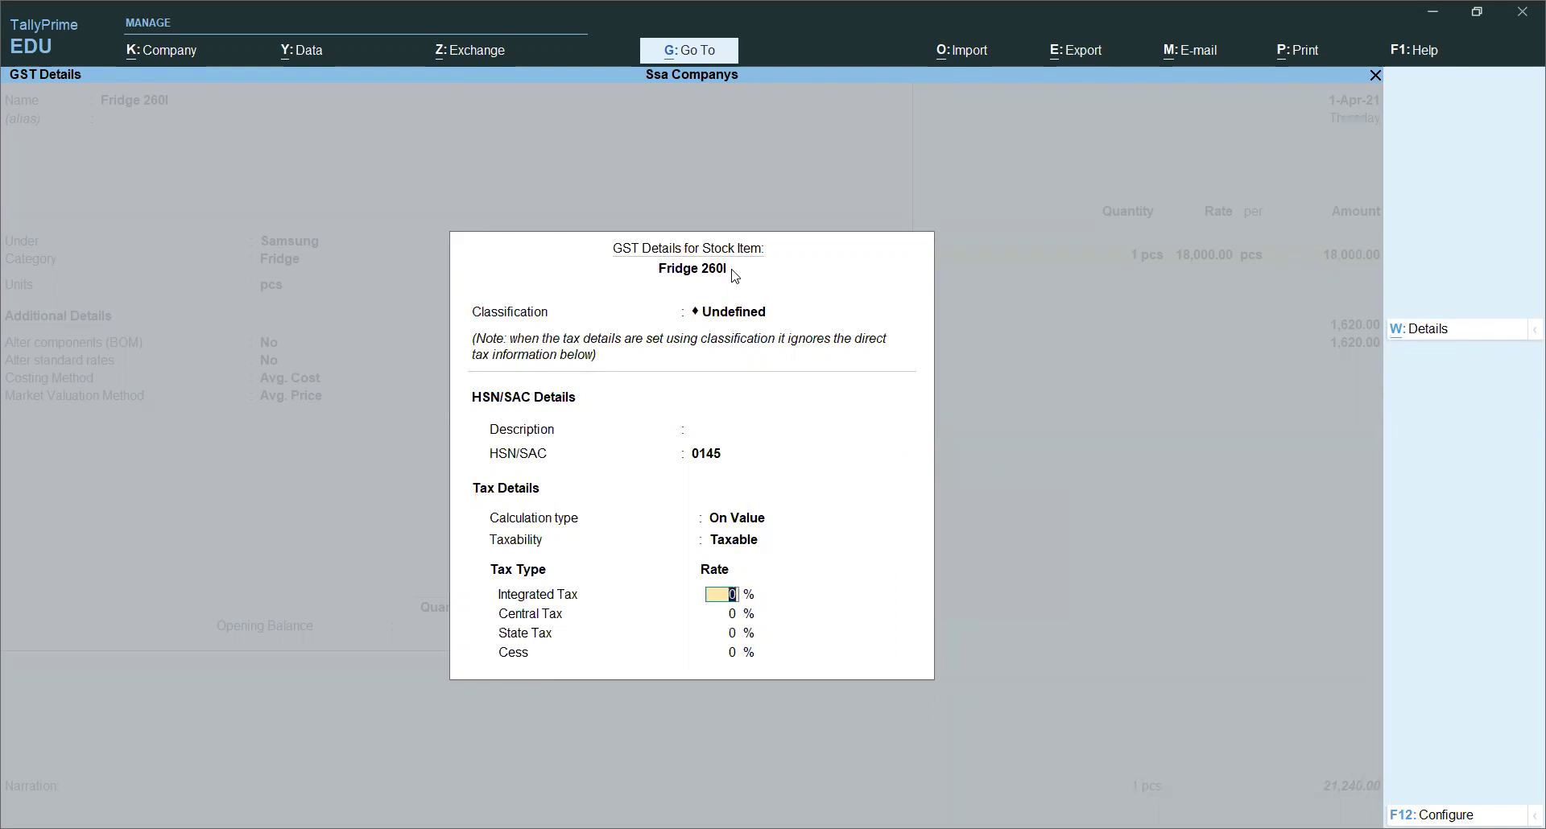
{"action": "key", "text": "Return"}
{"action": "key", "text": "Return"}
{"action": "key", "text": "Return"}
{"action": "key", "text": "Return"}
{"action": "key", "text": "Return"}
{"action": "key", "text": "Return"}
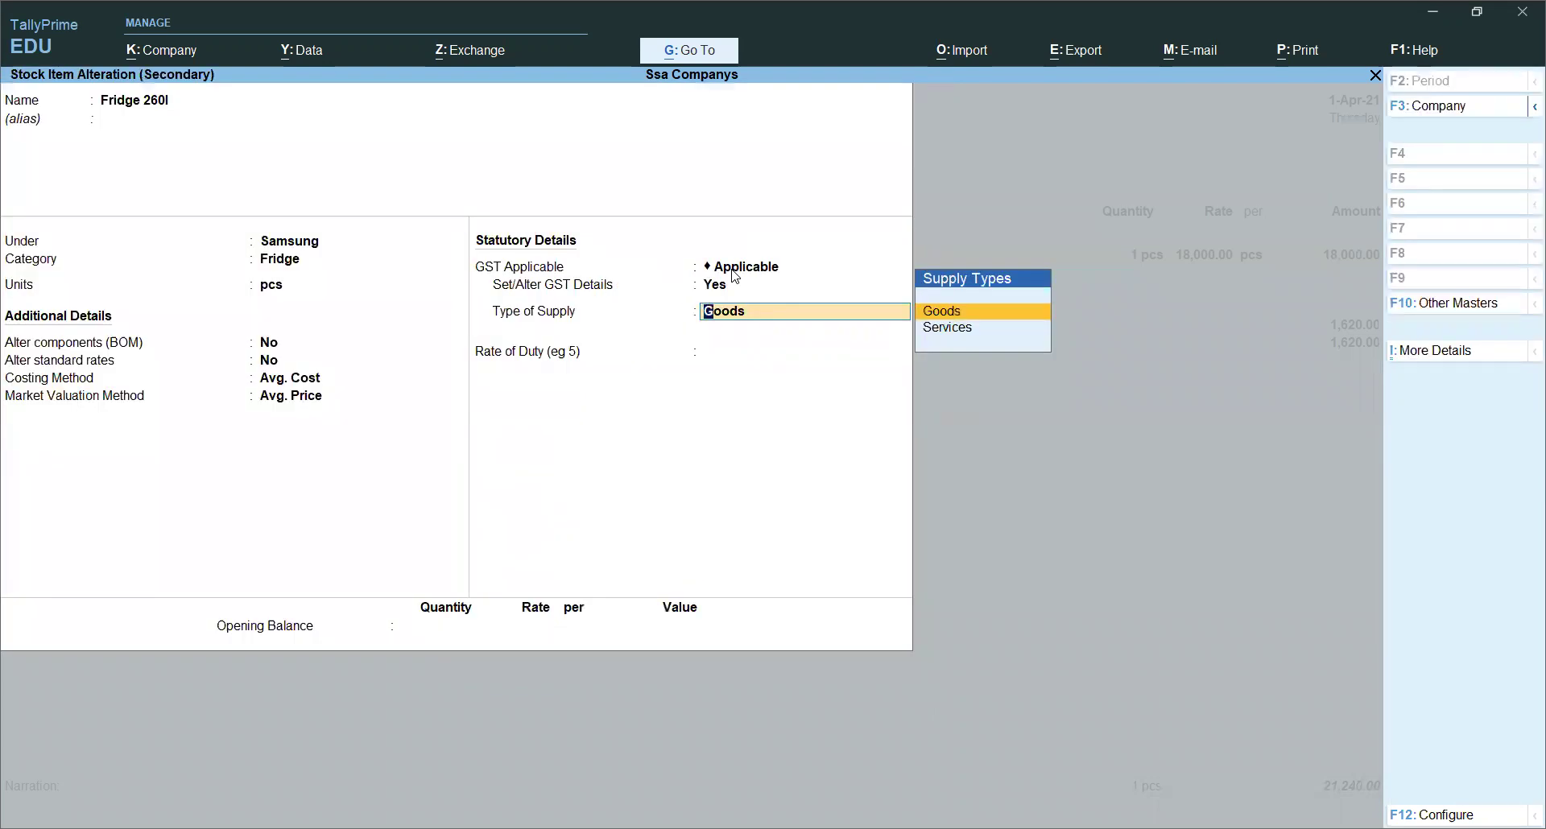
{"action": "key", "text": "Return"}
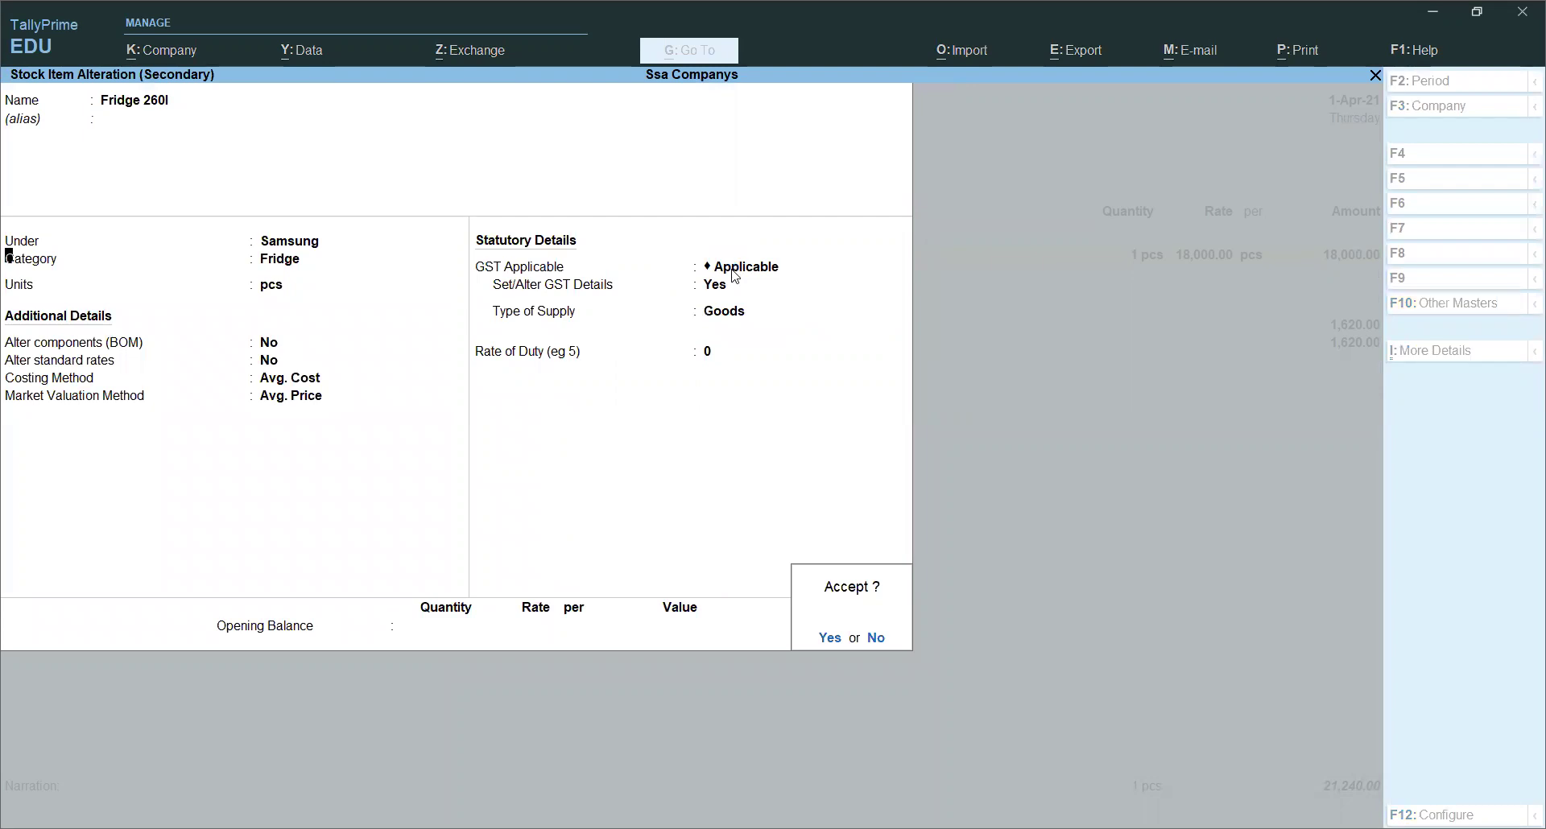
{"action": "key", "text": "Return"}
{"action": "key", "text": "Return"}
{"action": "key", "text": "Return"}
{"action": "key", "text": "Return"}
{"action": "key", "text": "Return"}
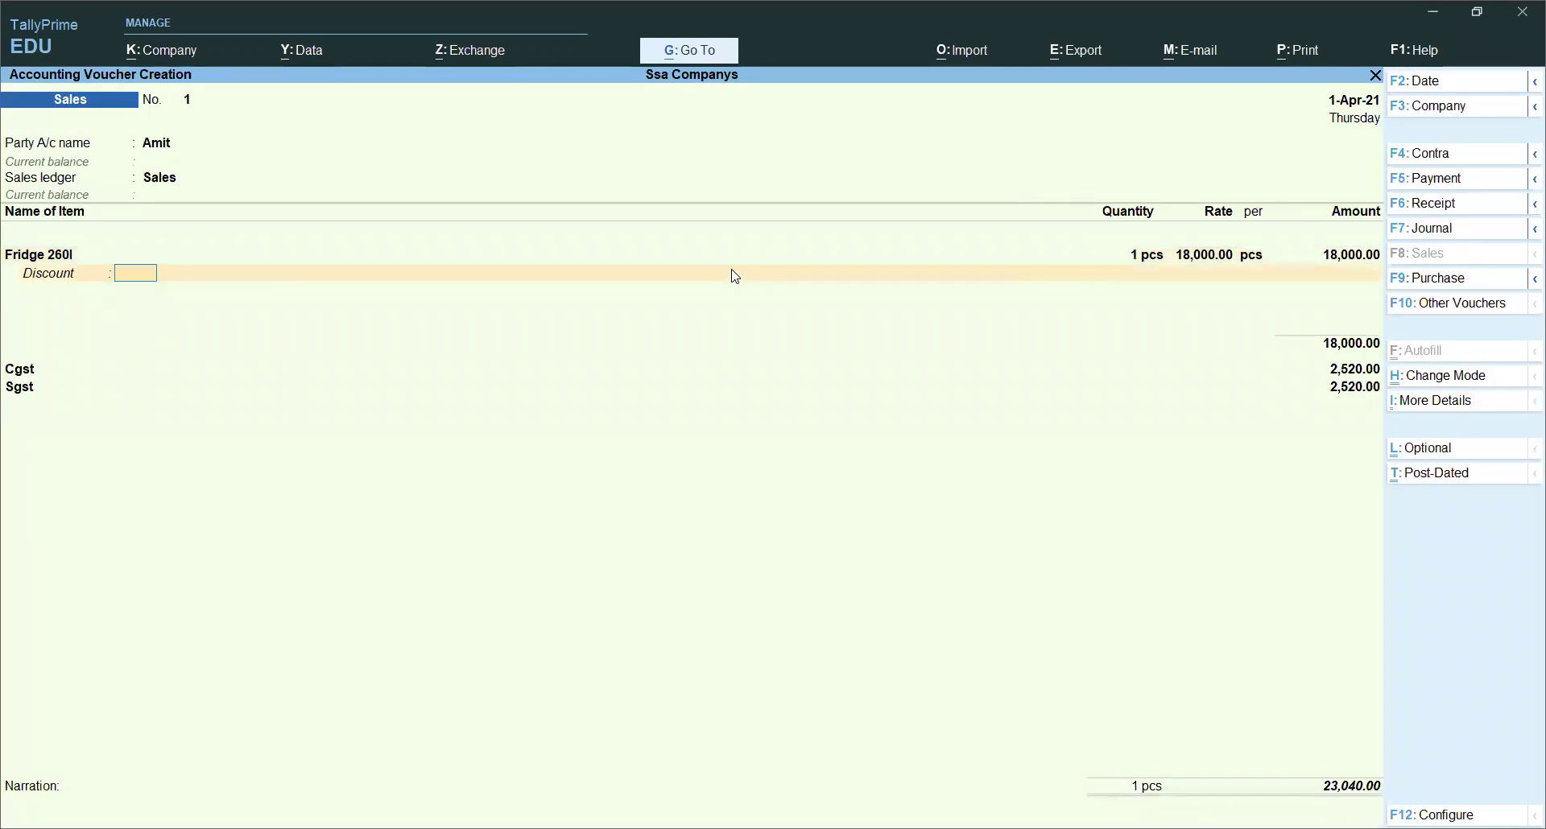
{"action": "key", "text": "Return"}
{"action": "key", "text": "Return"}
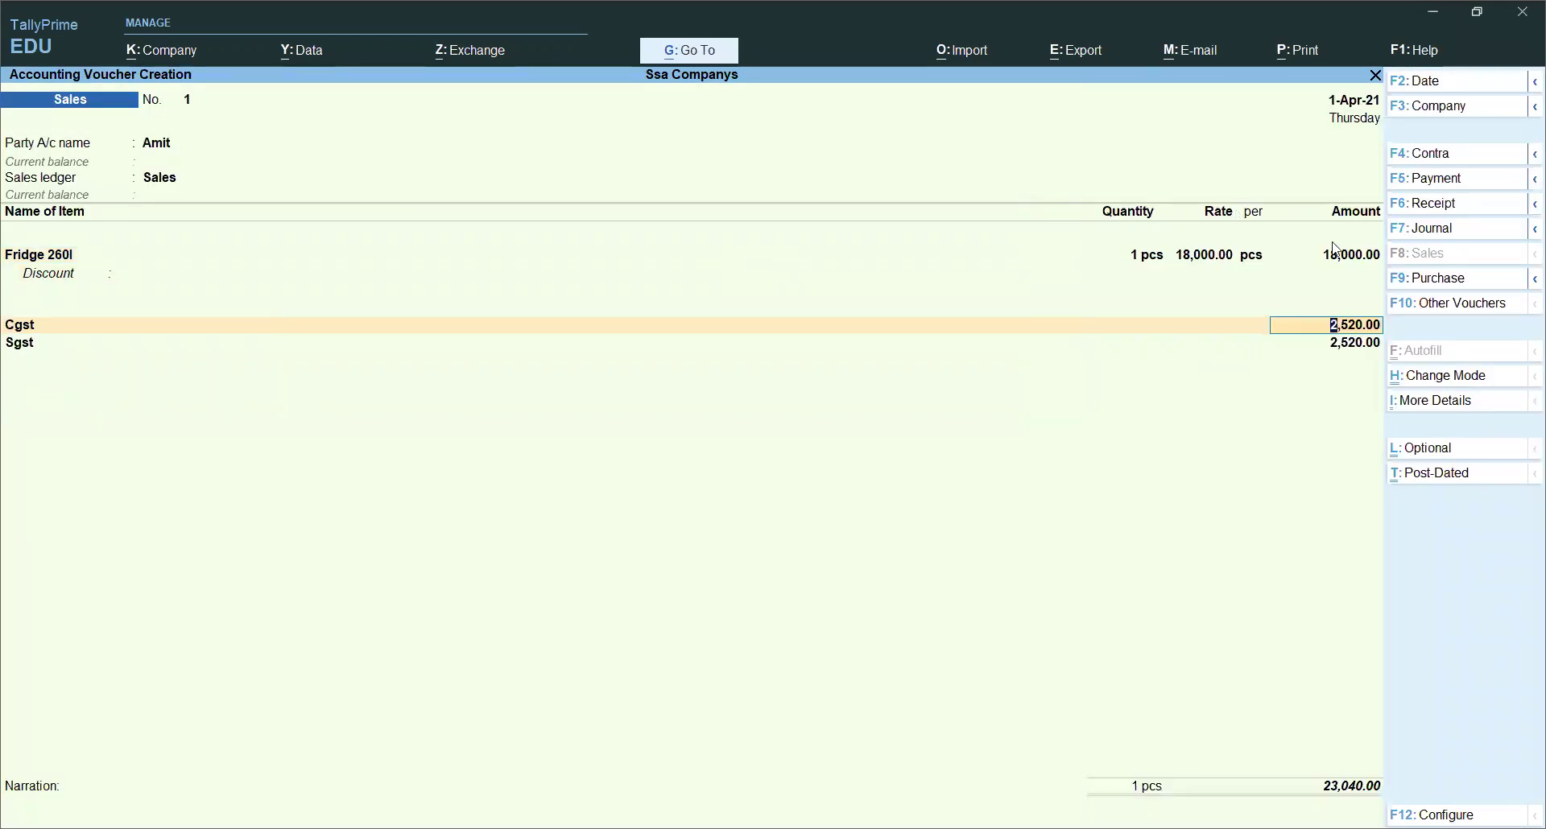
{"action": "left_click", "coordinate": [1415, 401]}
{"action": "type", "text": "Gs"}
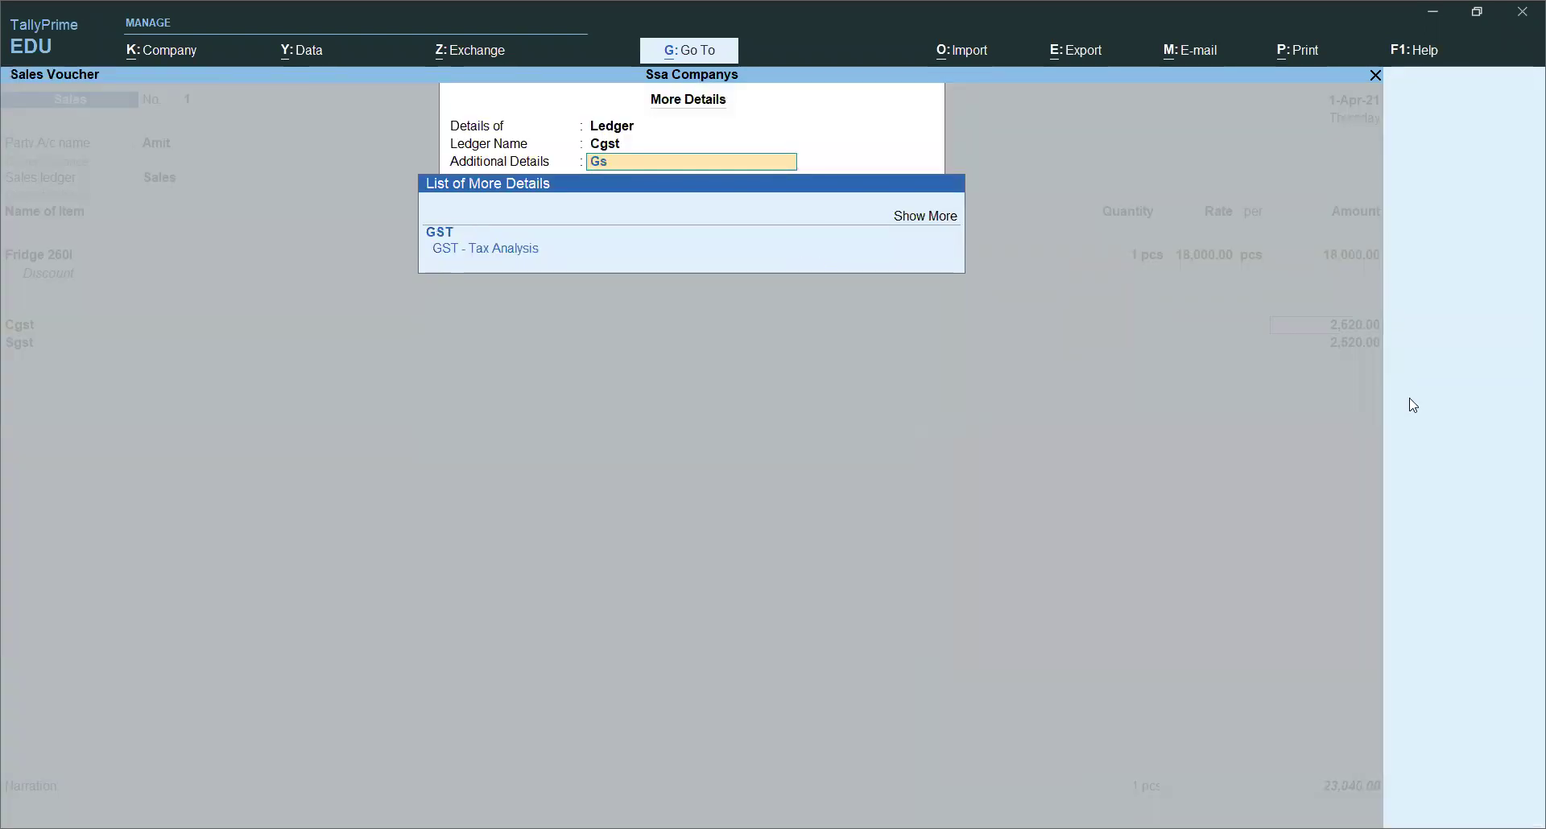
{"action": "key", "text": "Down"}
{"action": "key", "text": "Down"}
{"action": "key", "text": "Return"}
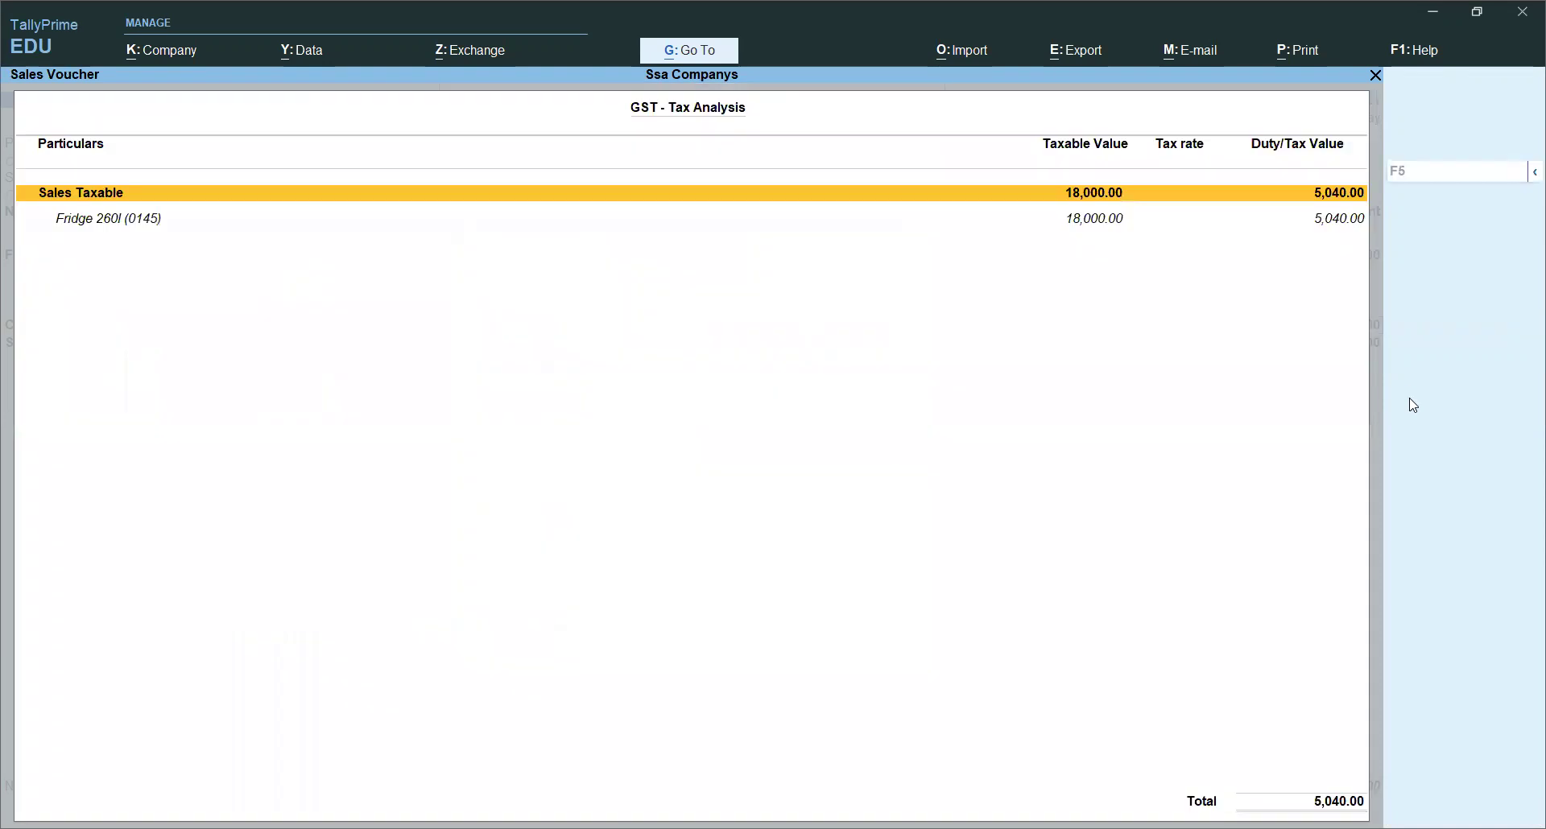
{"action": "key", "text": "F5"}
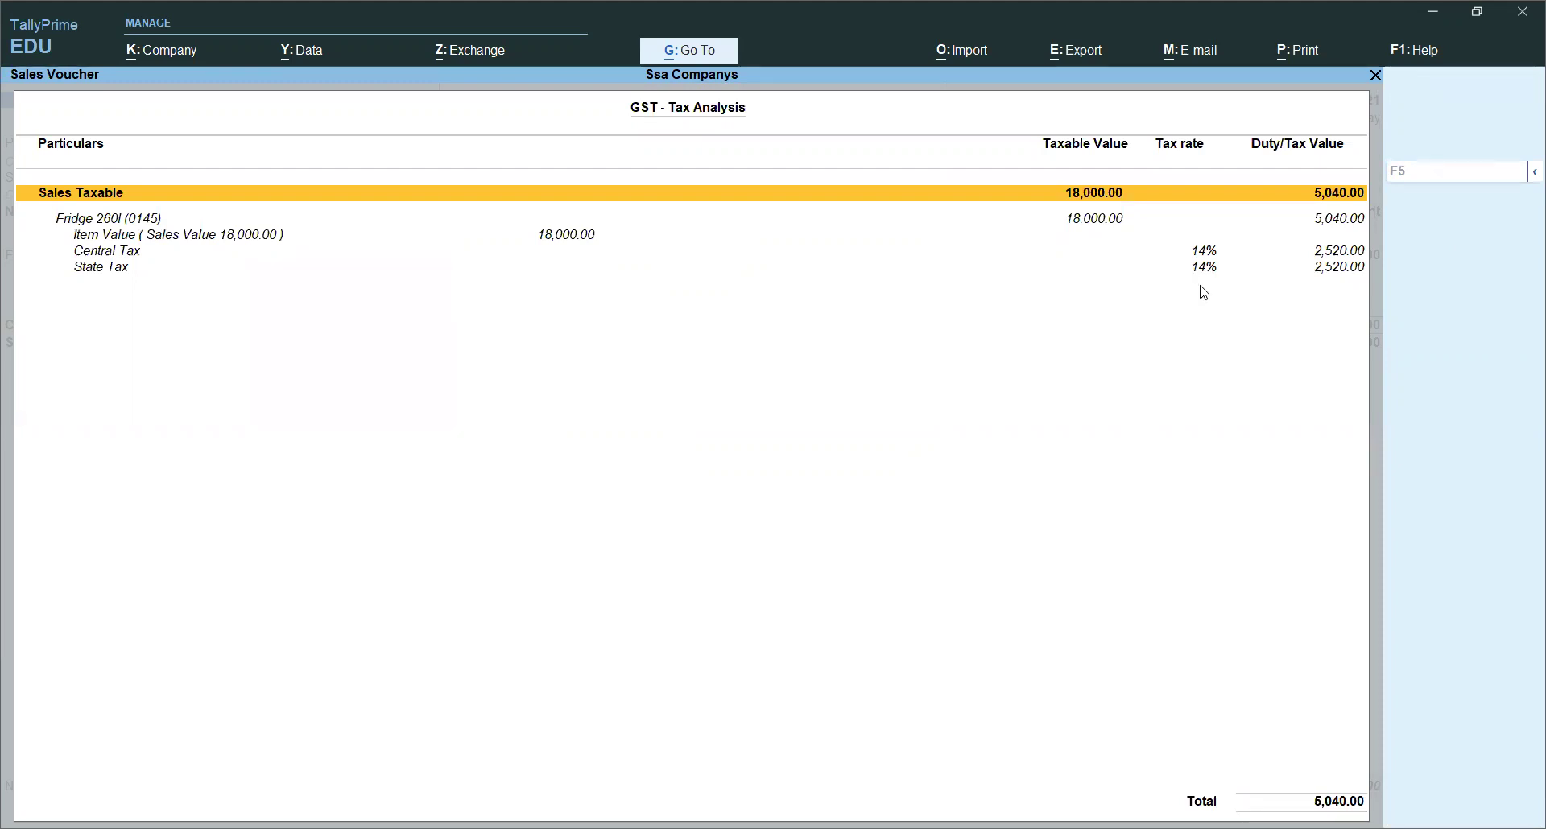
{"action": "key", "text": "Escape"}
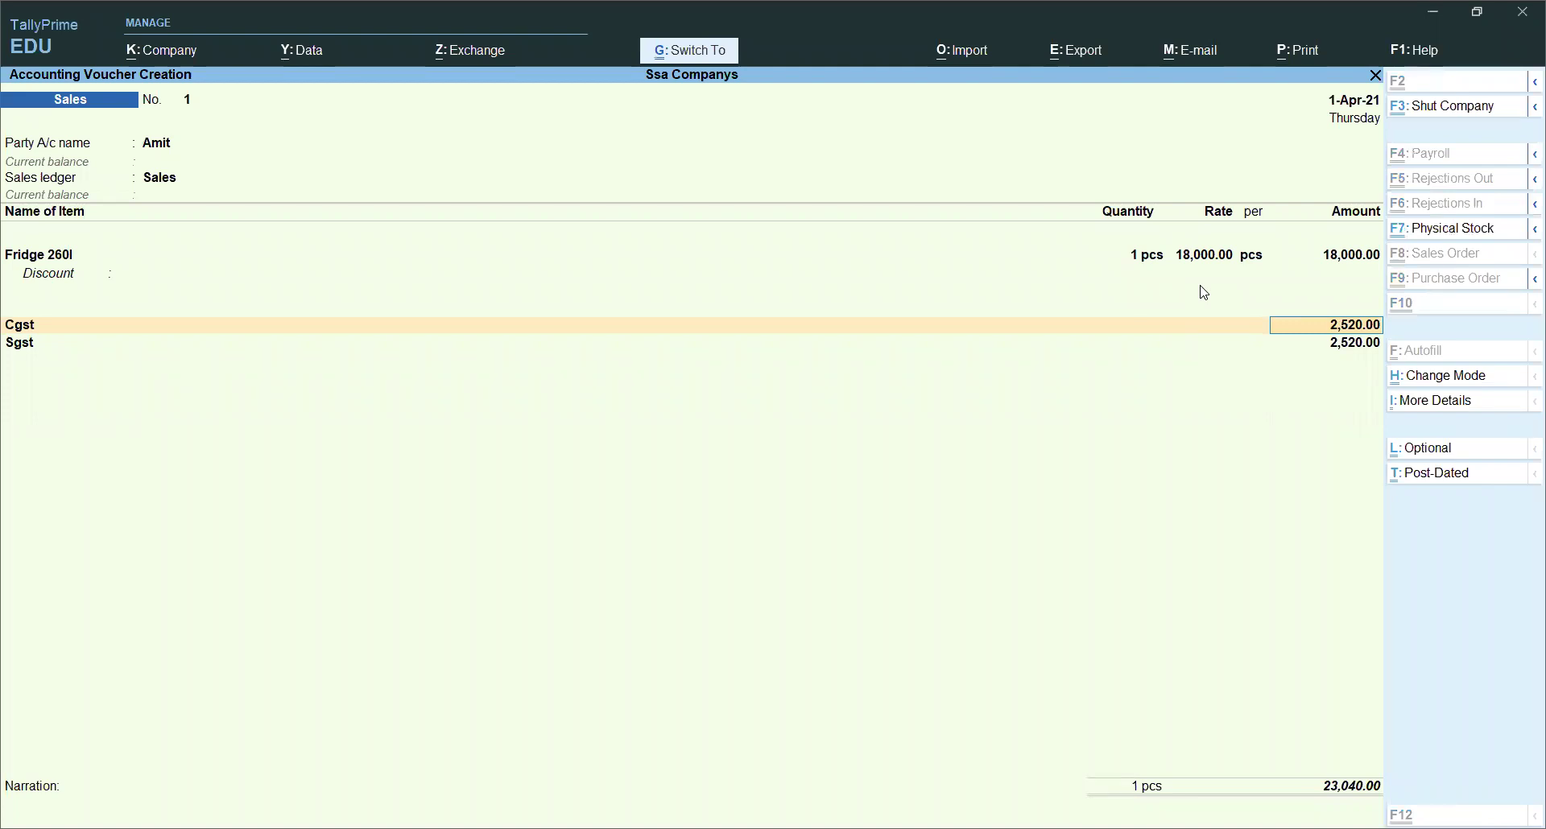
Step: Save Sales voucher No. 1 totalling 23,040.00, review it, then return to blank voucher No. 2
{"action": "key", "text": "ctrl+a"}
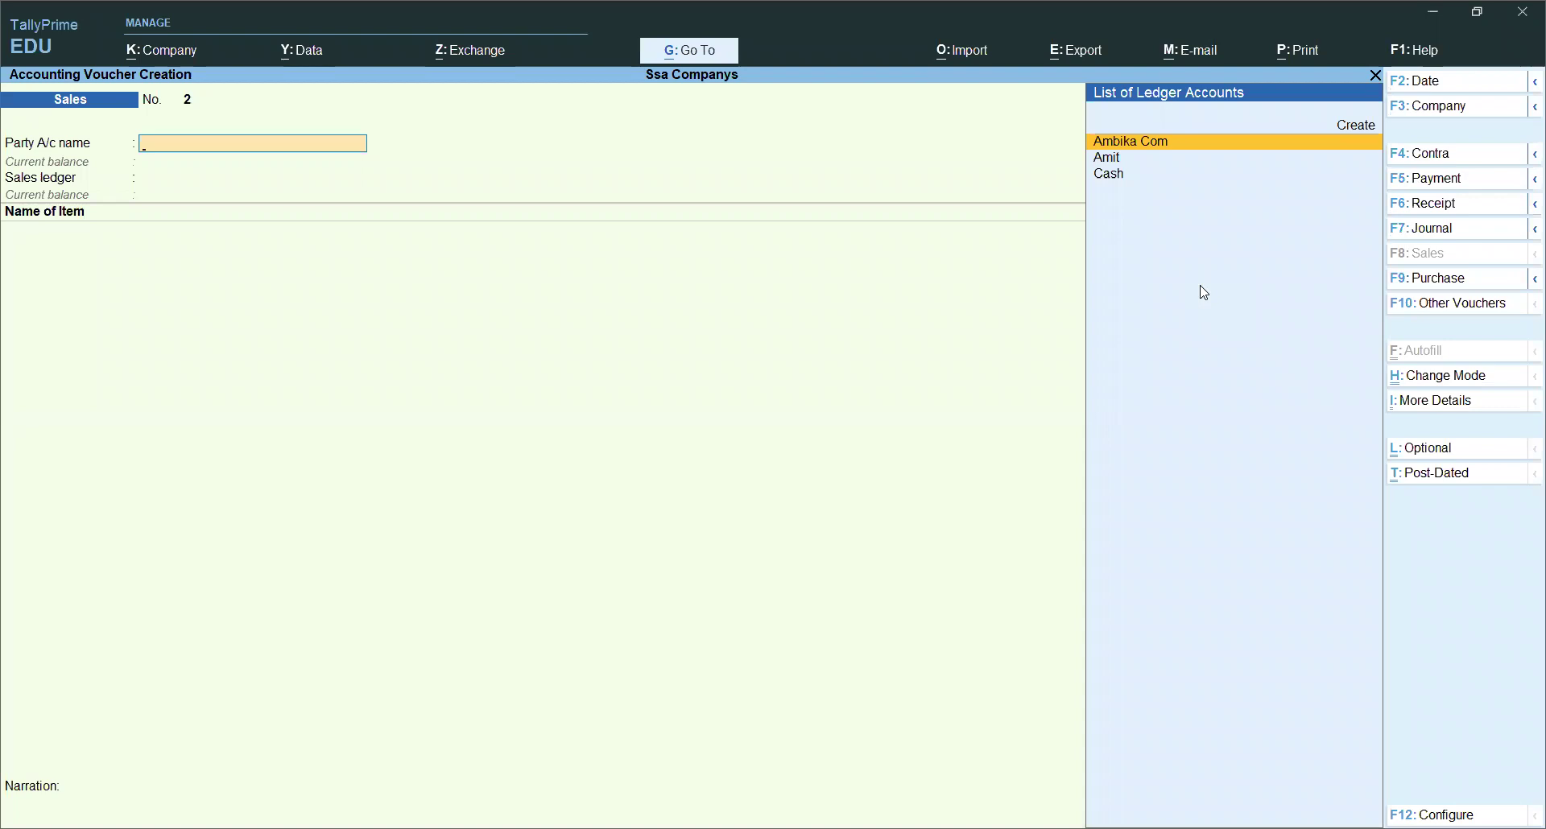
{"action": "key", "text": "Page_Up"}
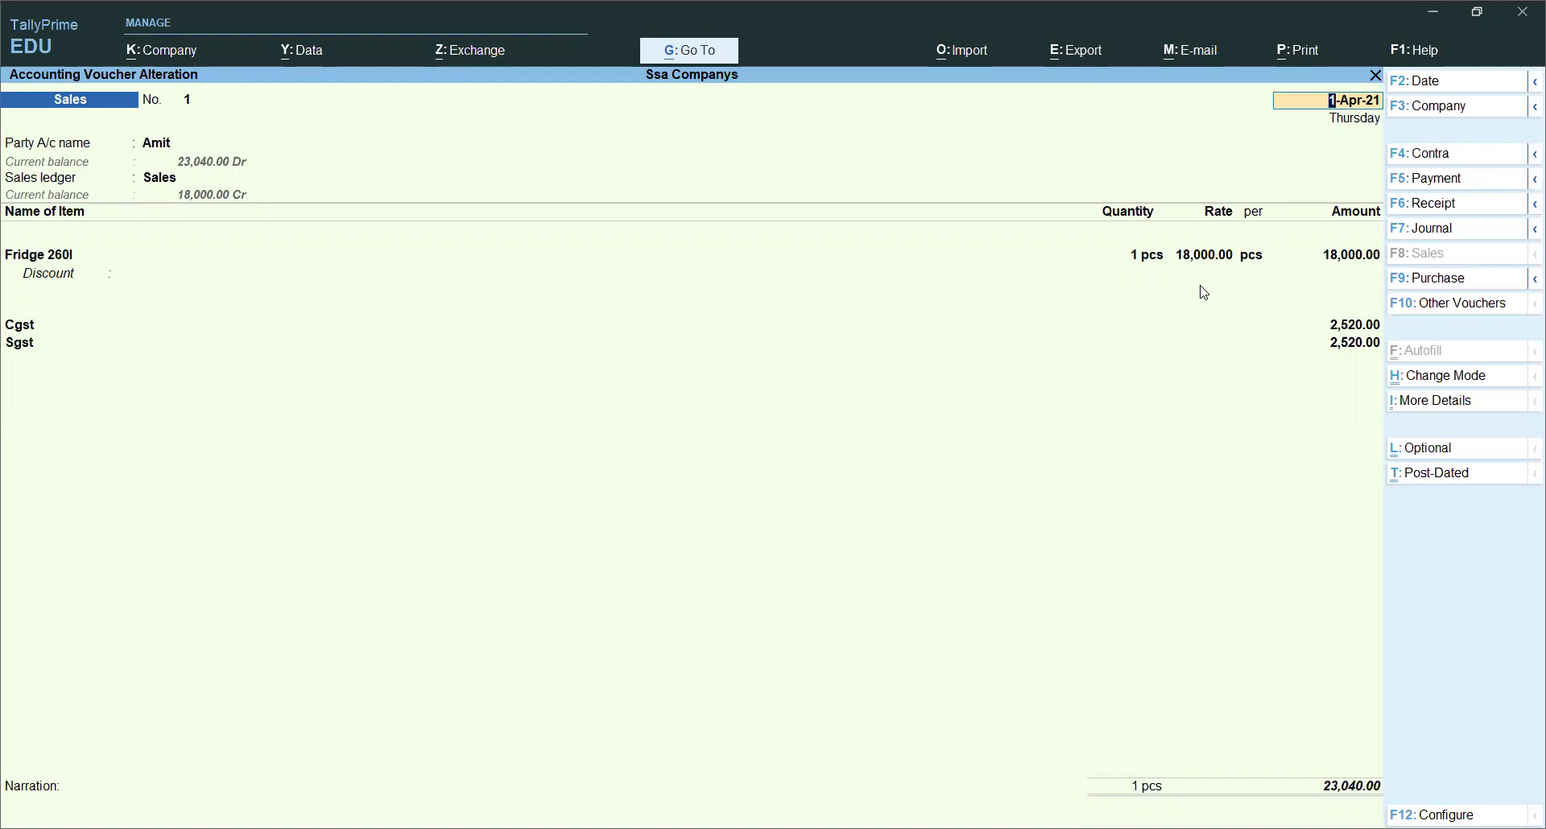
{"action": "key", "text": "Page_Down"}
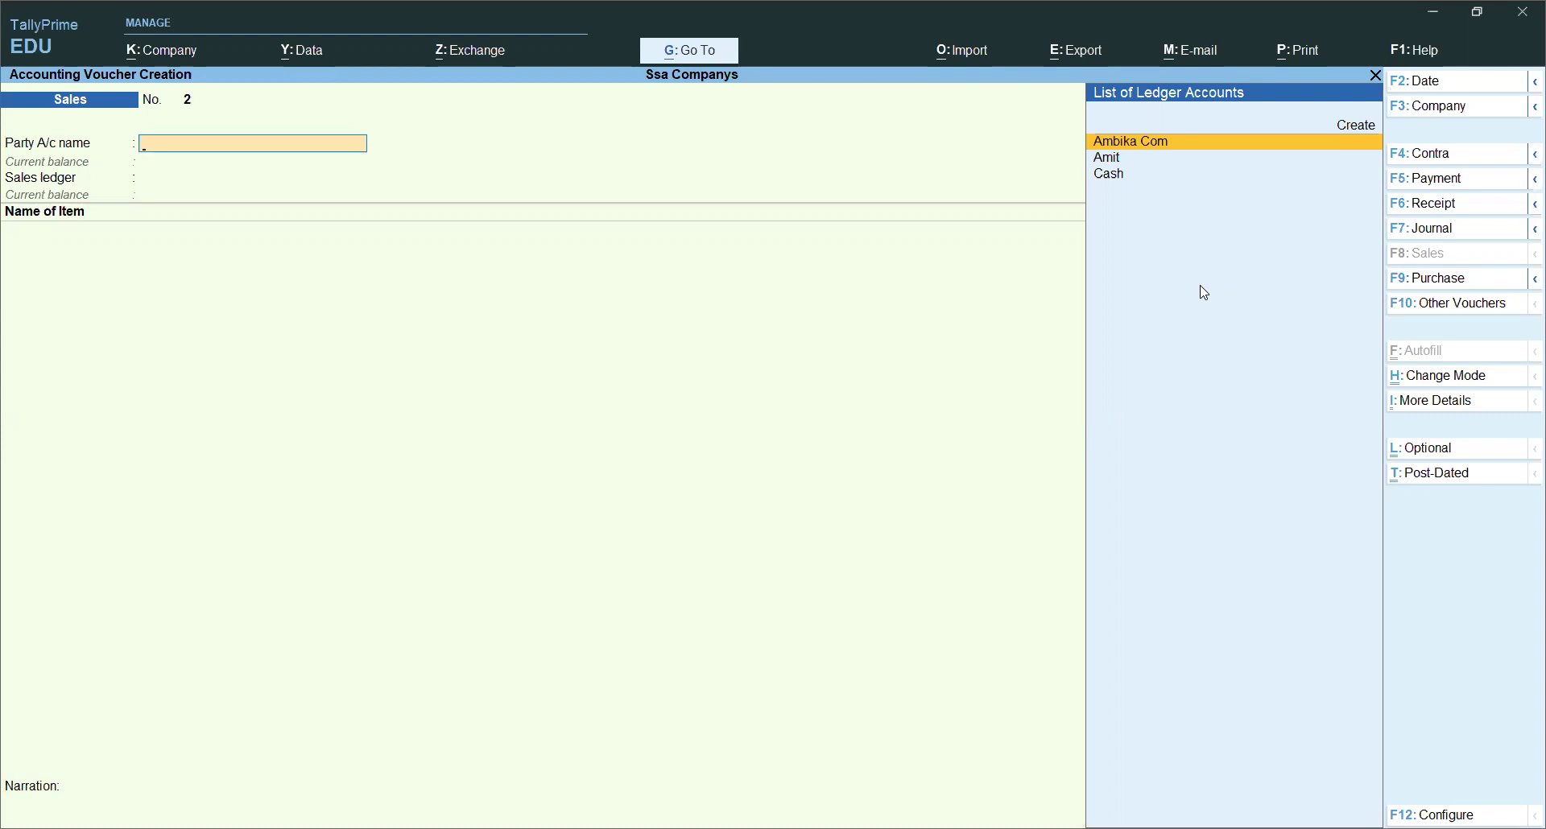
Step: Switch to a Purchase voucher with supplier invoice pur/002 and start a new party ledger, Samsung Co
{"action": "left_click", "coordinate": [1430, 279]}
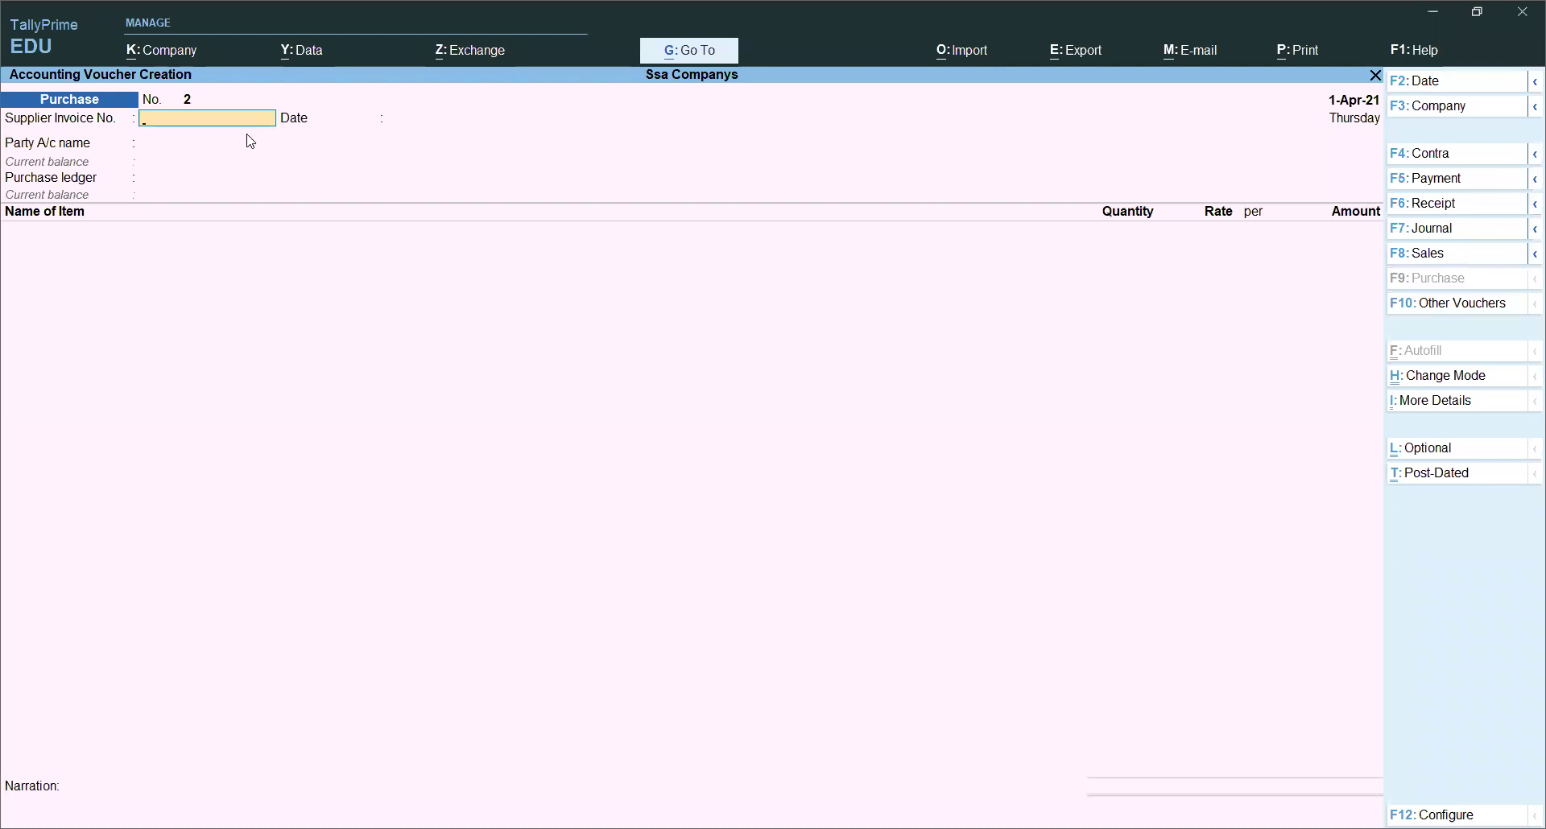
{"action": "type", "text": "pur/002"}
{"action": "key", "text": "Return"}
{"action": "key", "text": "Return"}
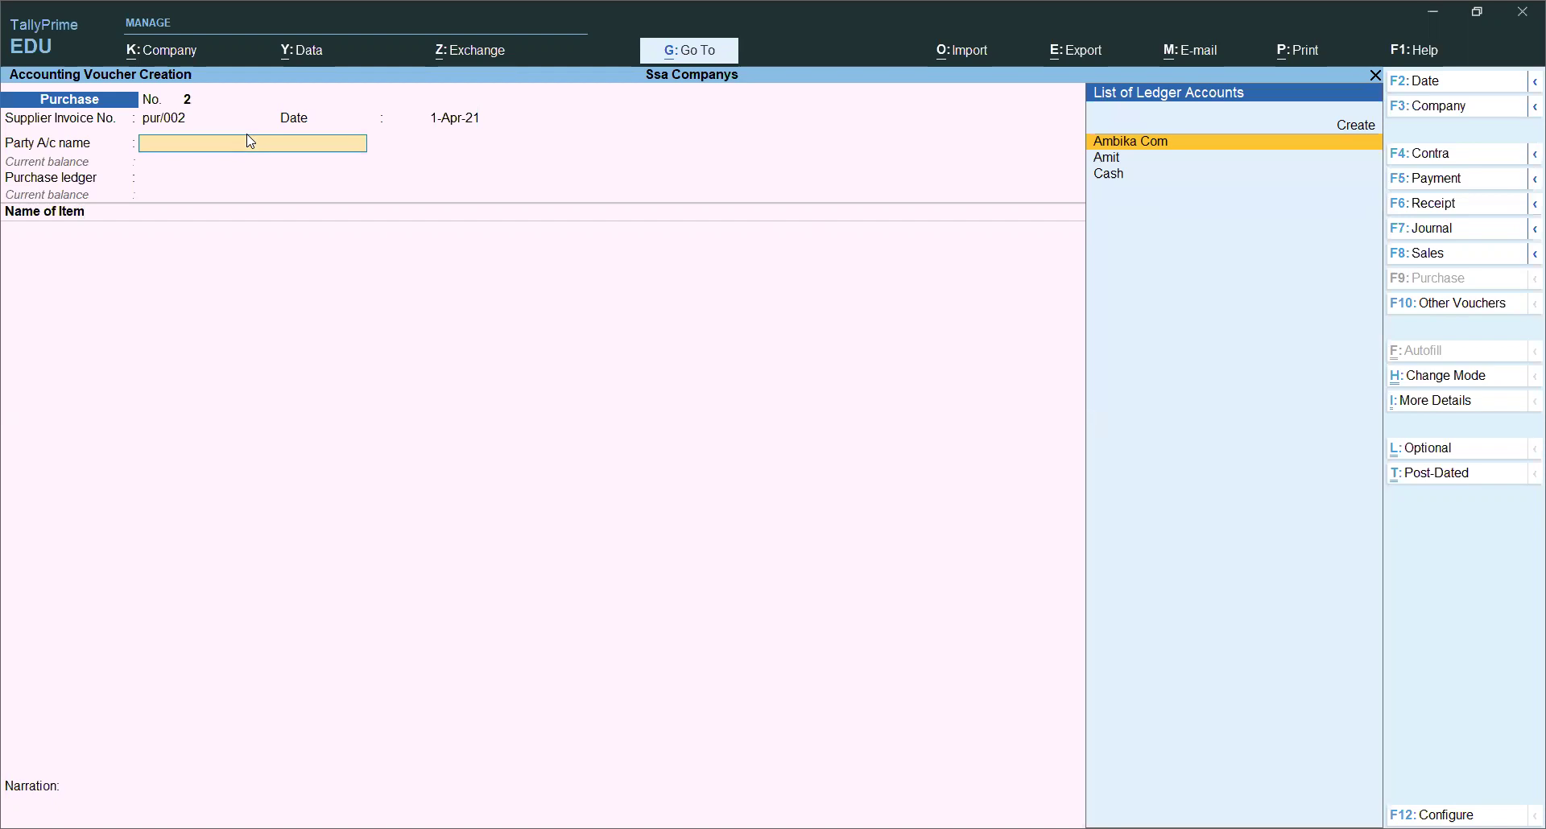
{"action": "key", "text": "alt+c"}
{"action": "type", "text": "Samsung co"}
Step: Save Samsung Co under Sundry Creditors with Regular GST registration, its GSTIN, and GST details enabled
{"action": "key", "text": "Return"}
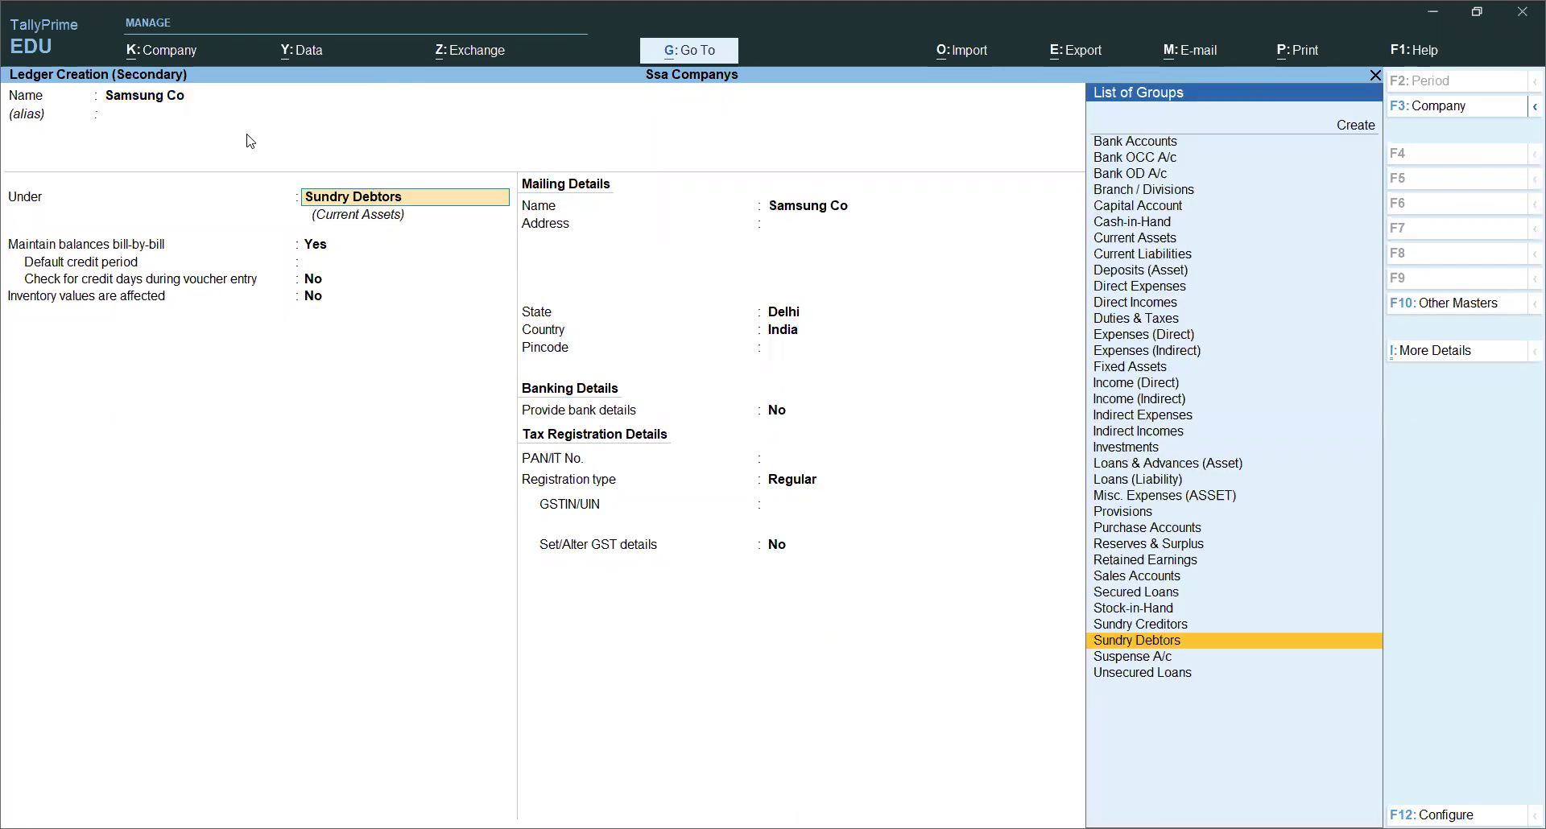
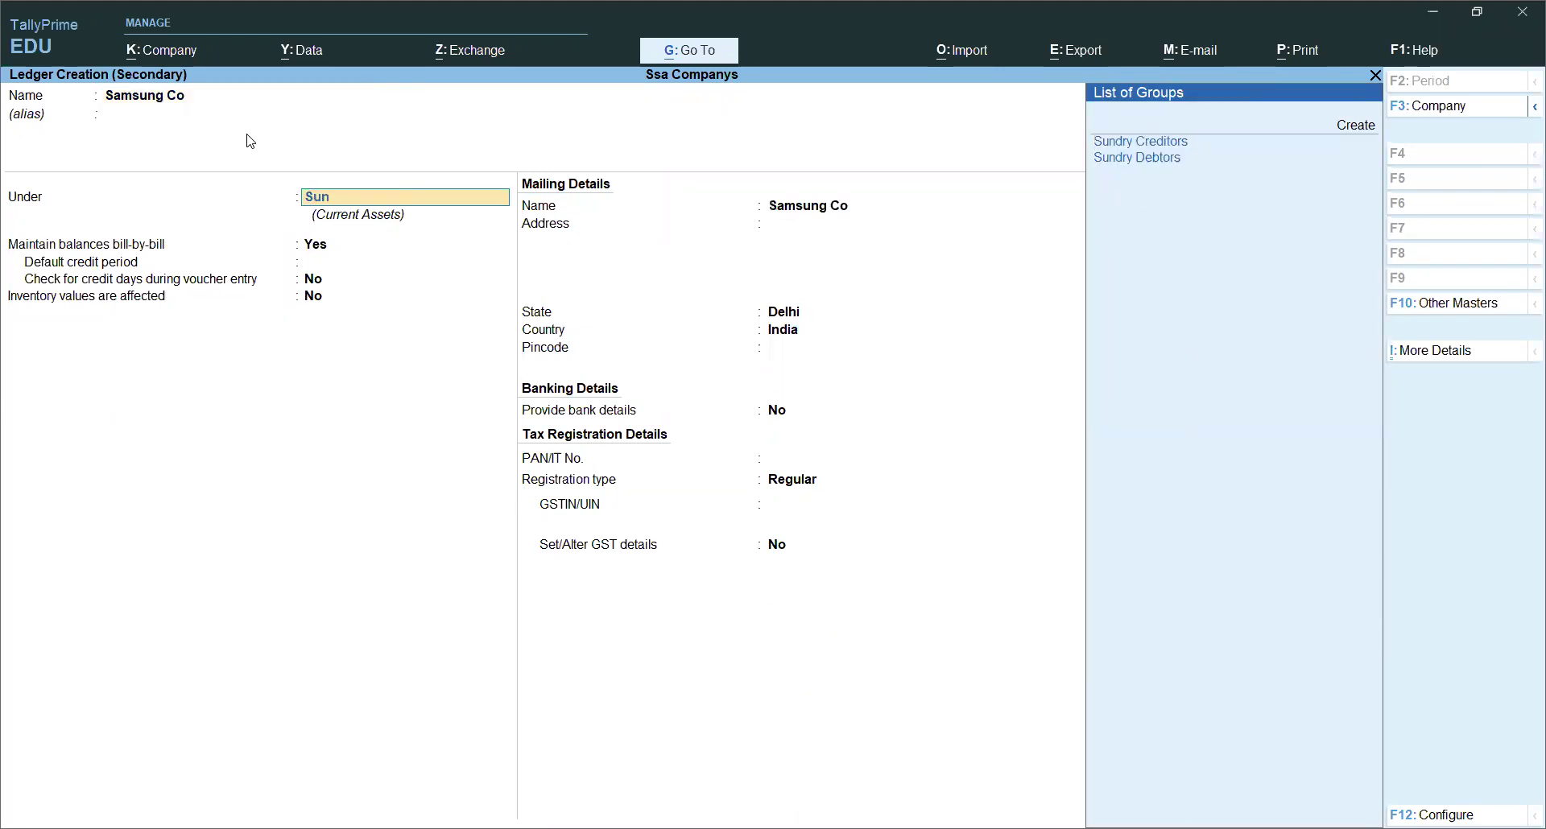
{"action": "key", "text": "Return"}
{"action": "key", "text": "Return"}
{"action": "key", "text": "Return"}
{"action": "key", "text": "Return"}
{"action": "key", "text": "Return"}
{"action": "key", "text": "Return"}
{"action": "key", "text": "Return"}
{"action": "key", "text": "Return"}
{"action": "key", "text": "Return"}
{"action": "key", "text": "Return"}
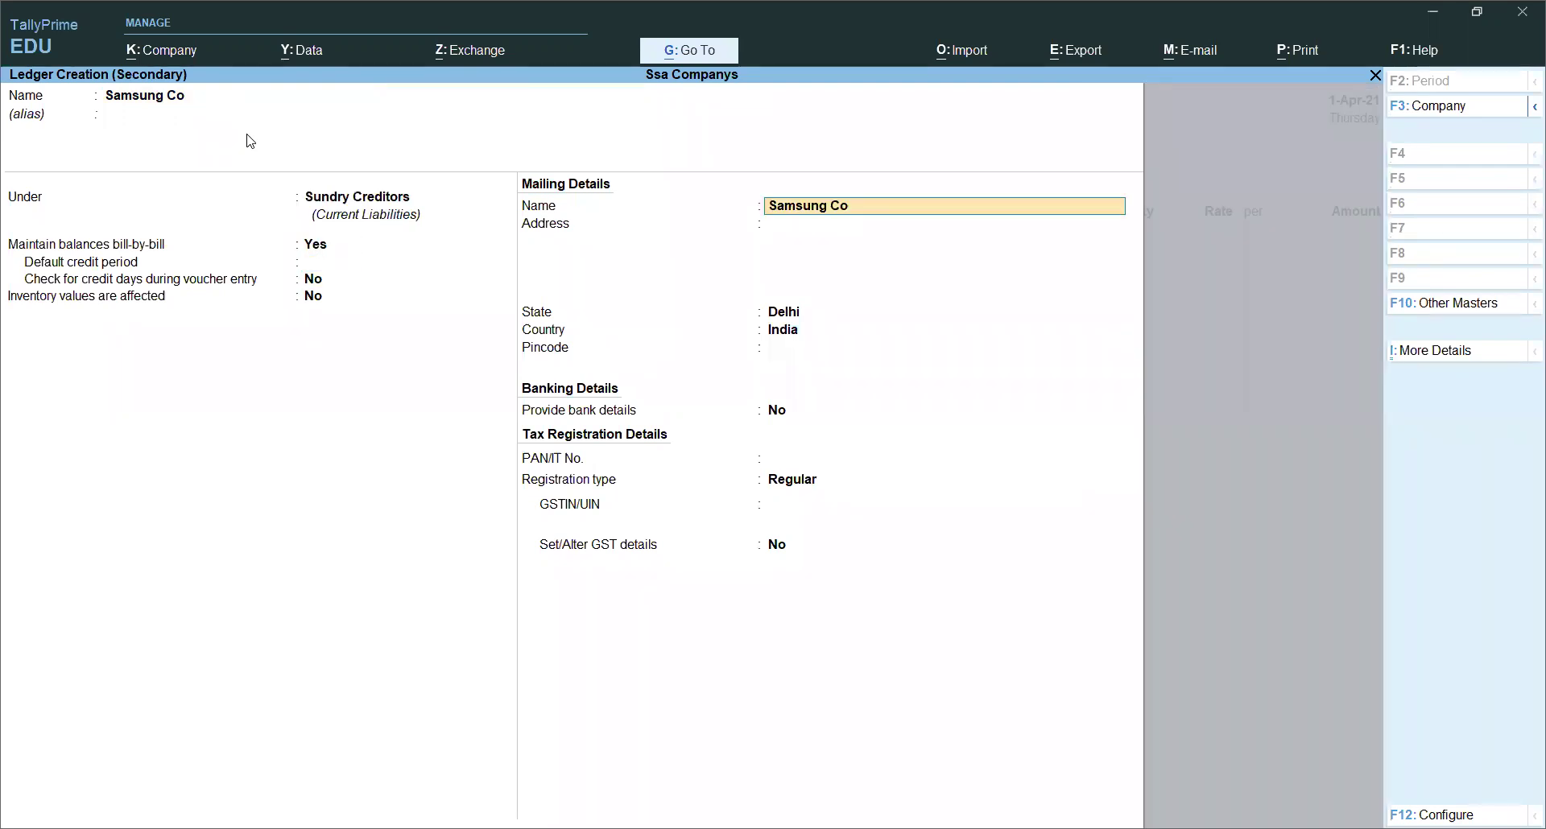
{"action": "key", "text": "Return"}
{"action": "key", "text": "Return"}
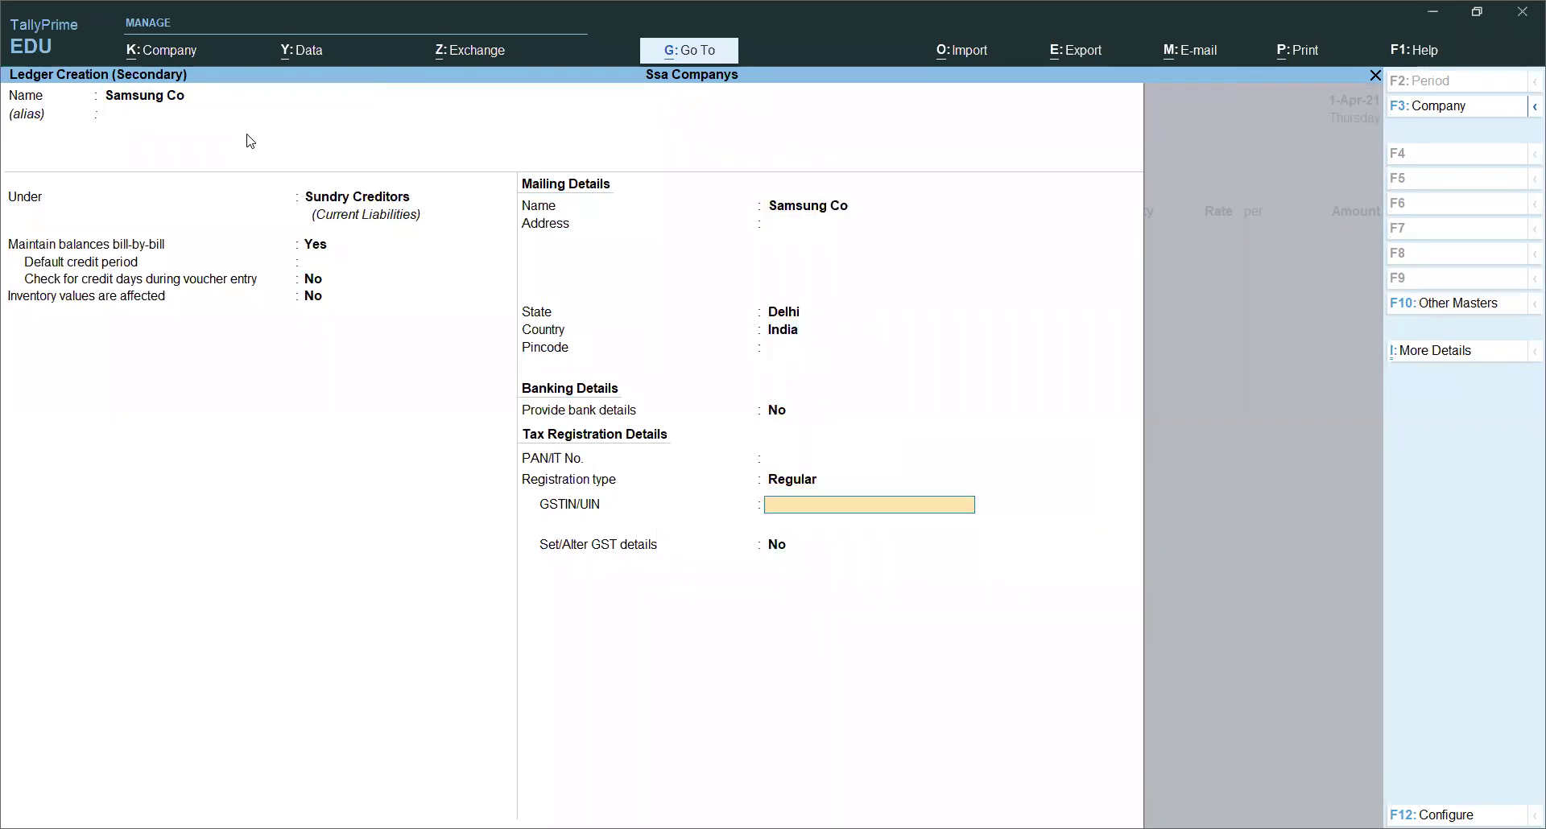
{"action": "key", "text": "Return"}
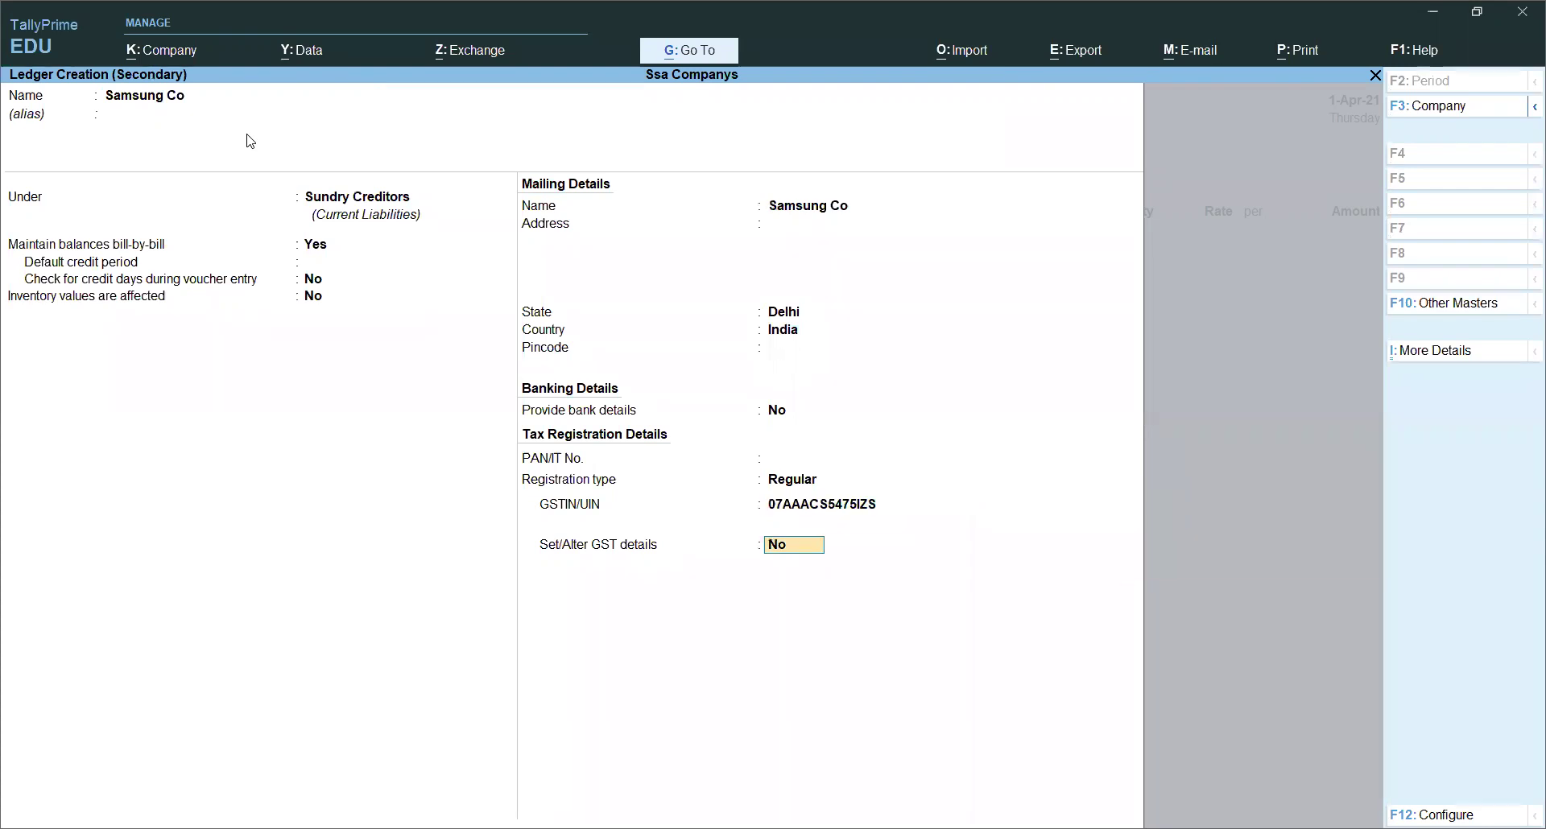
{"action": "key", "text": "Return"}
{"action": "key", "text": "Return"}
{"action": "key", "text": "Return"}
{"action": "key", "text": "Return"}
{"action": "key", "text": "Return"}
{"action": "key", "text": "Return"}
{"action": "key", "text": "Return"}
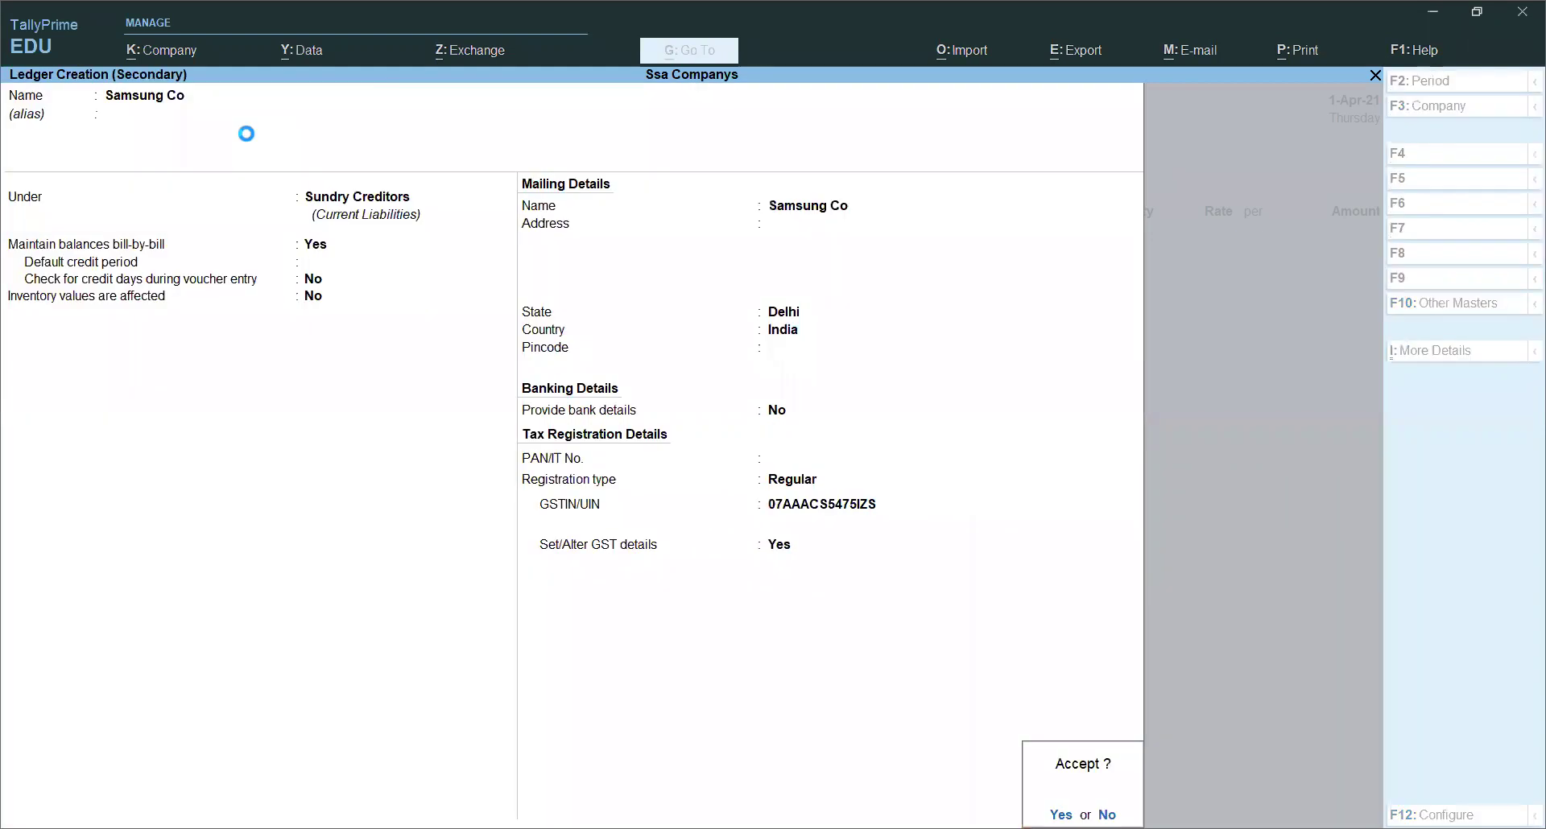
{"action": "key", "text": "Return"}
{"action": "key", "text": "Return"}
{"action": "key", "text": "Return"}
{"action": "key", "text": "Return"}
{"action": "key", "text": "Return"}
{"action": "key", "text": "Return"}
Step: Pick the Purchase ledger and Desktop Computer as the first item
{"action": "key", "text": "Return"}
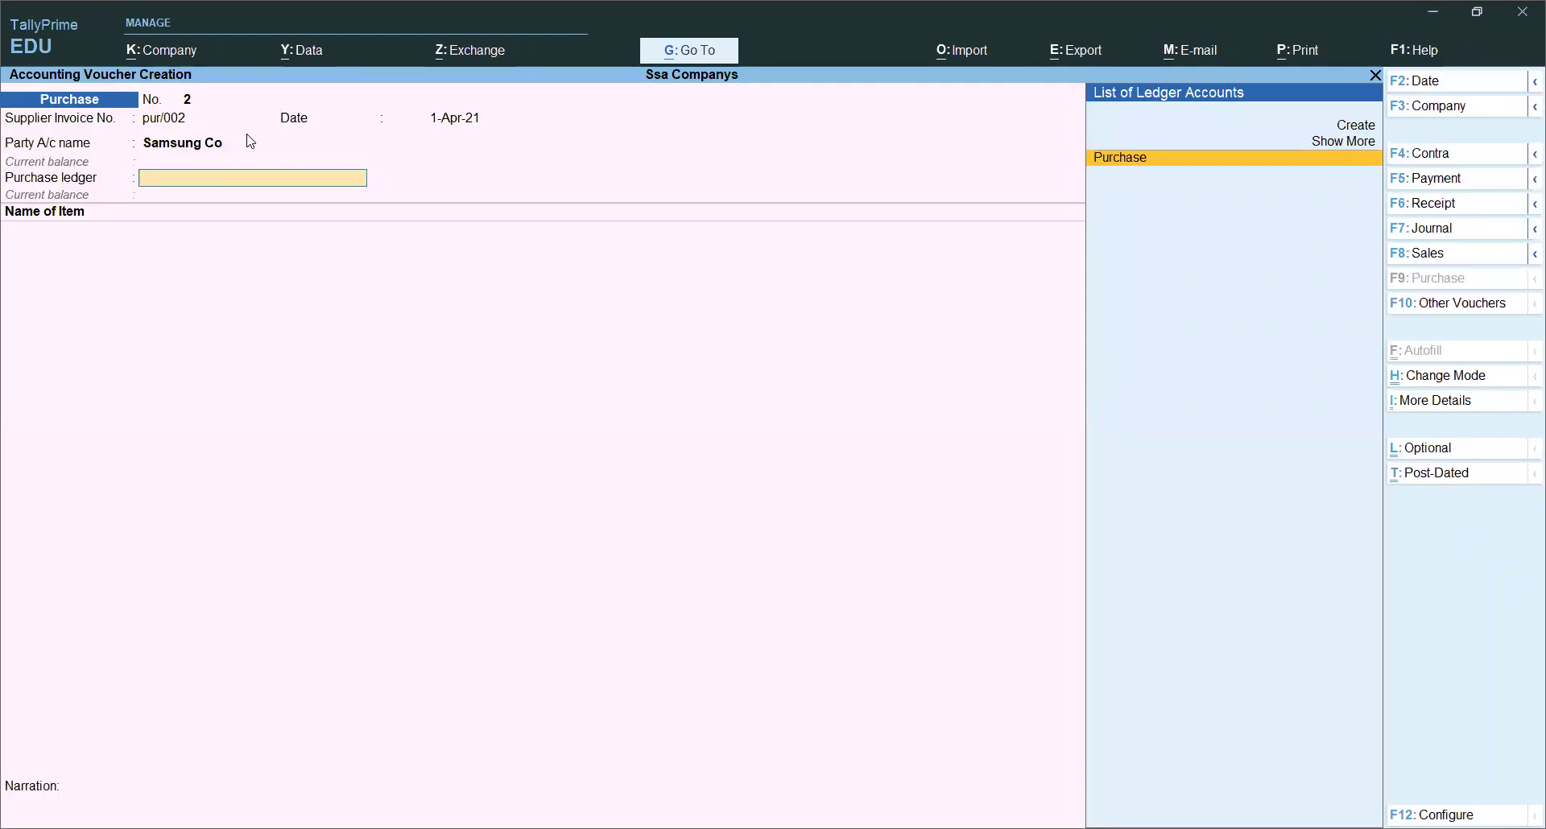
{"action": "key", "text": "Return"}
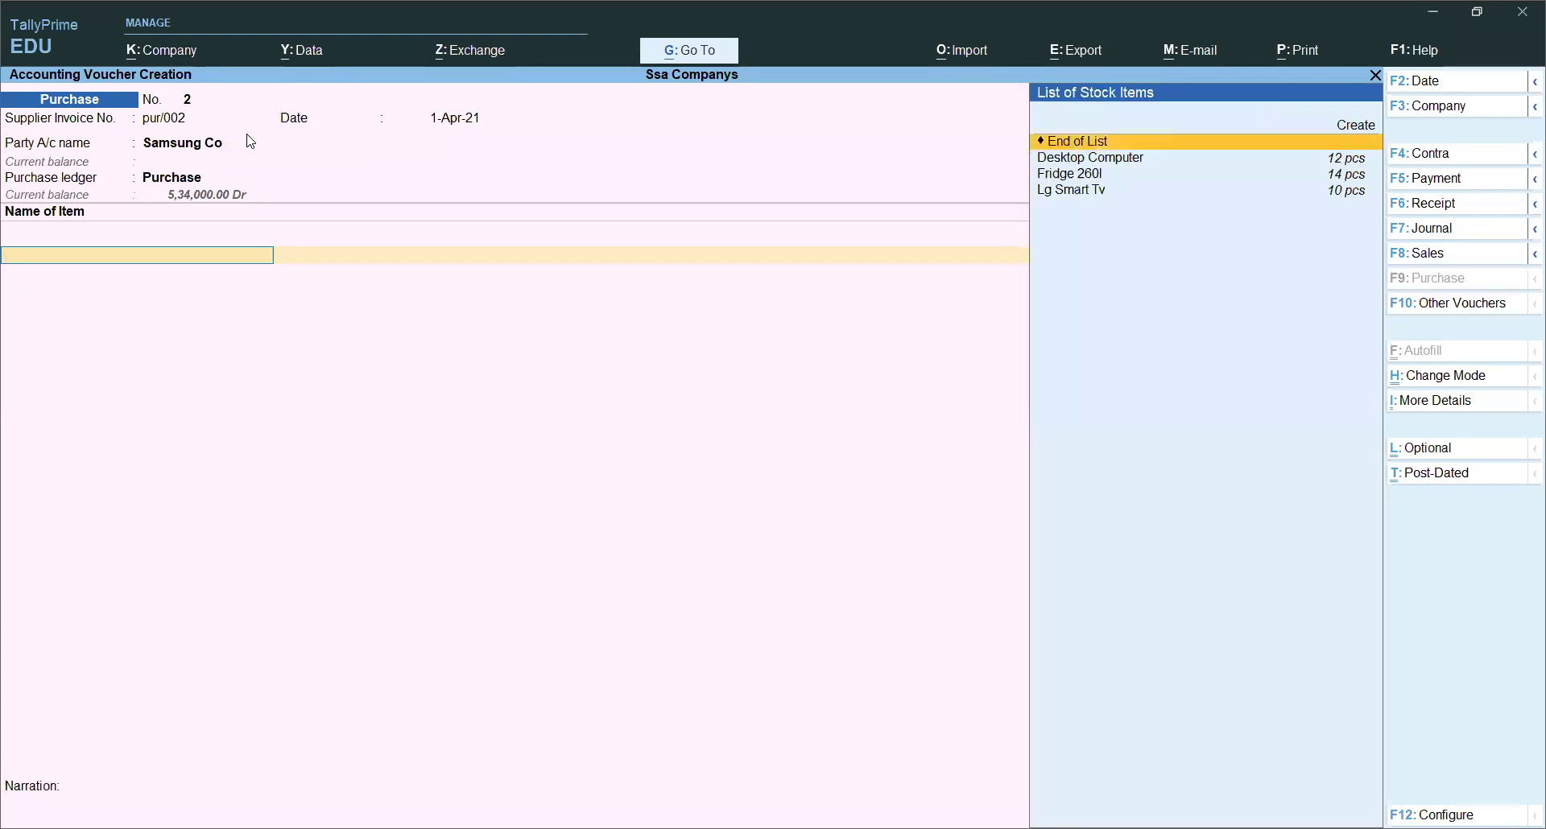
{"action": "key", "text": "Down"}
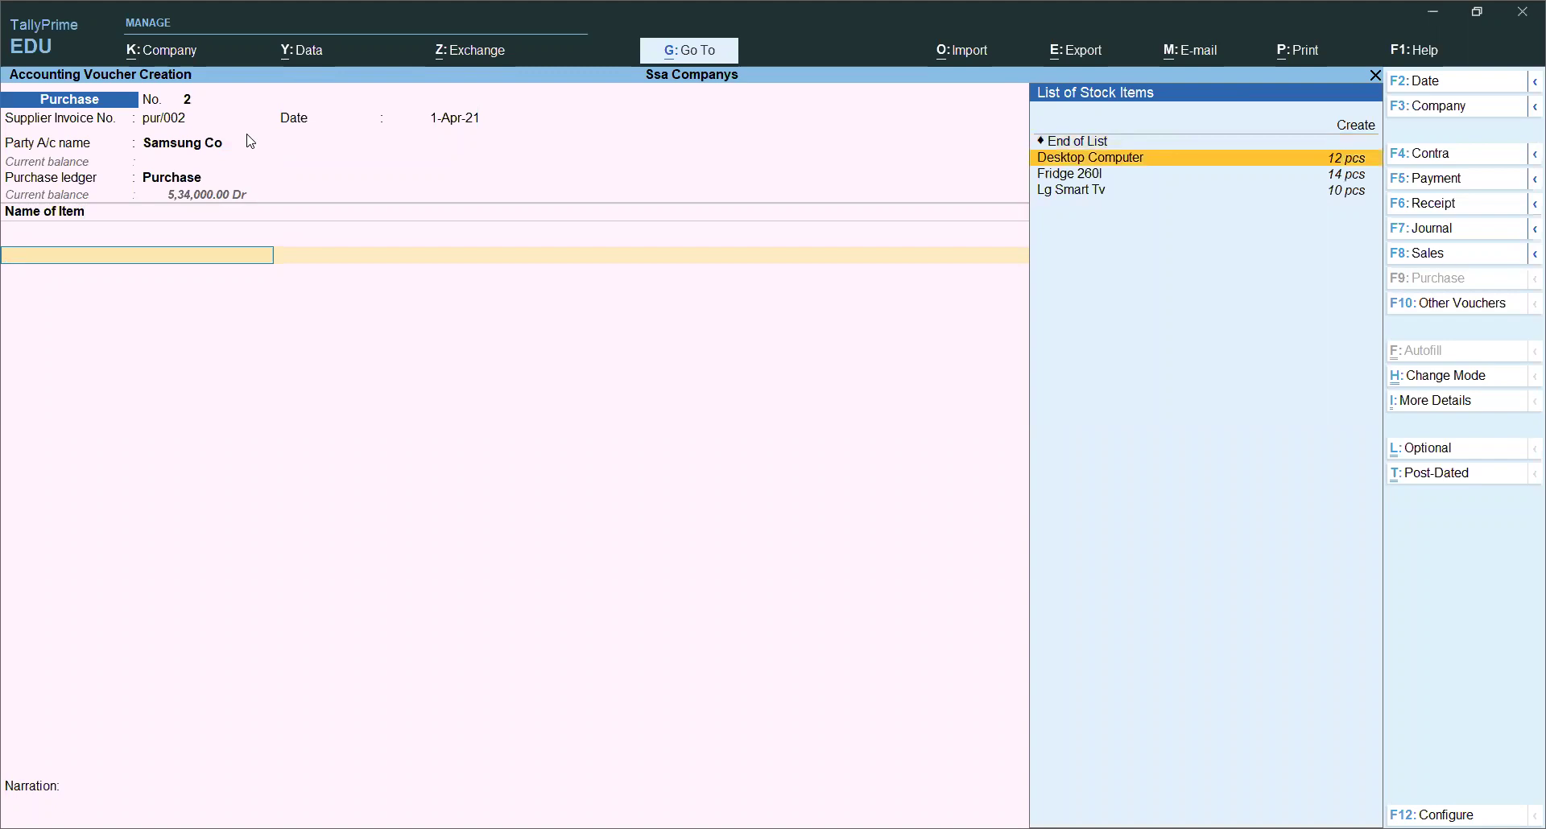
{"action": "key", "text": "Return"}
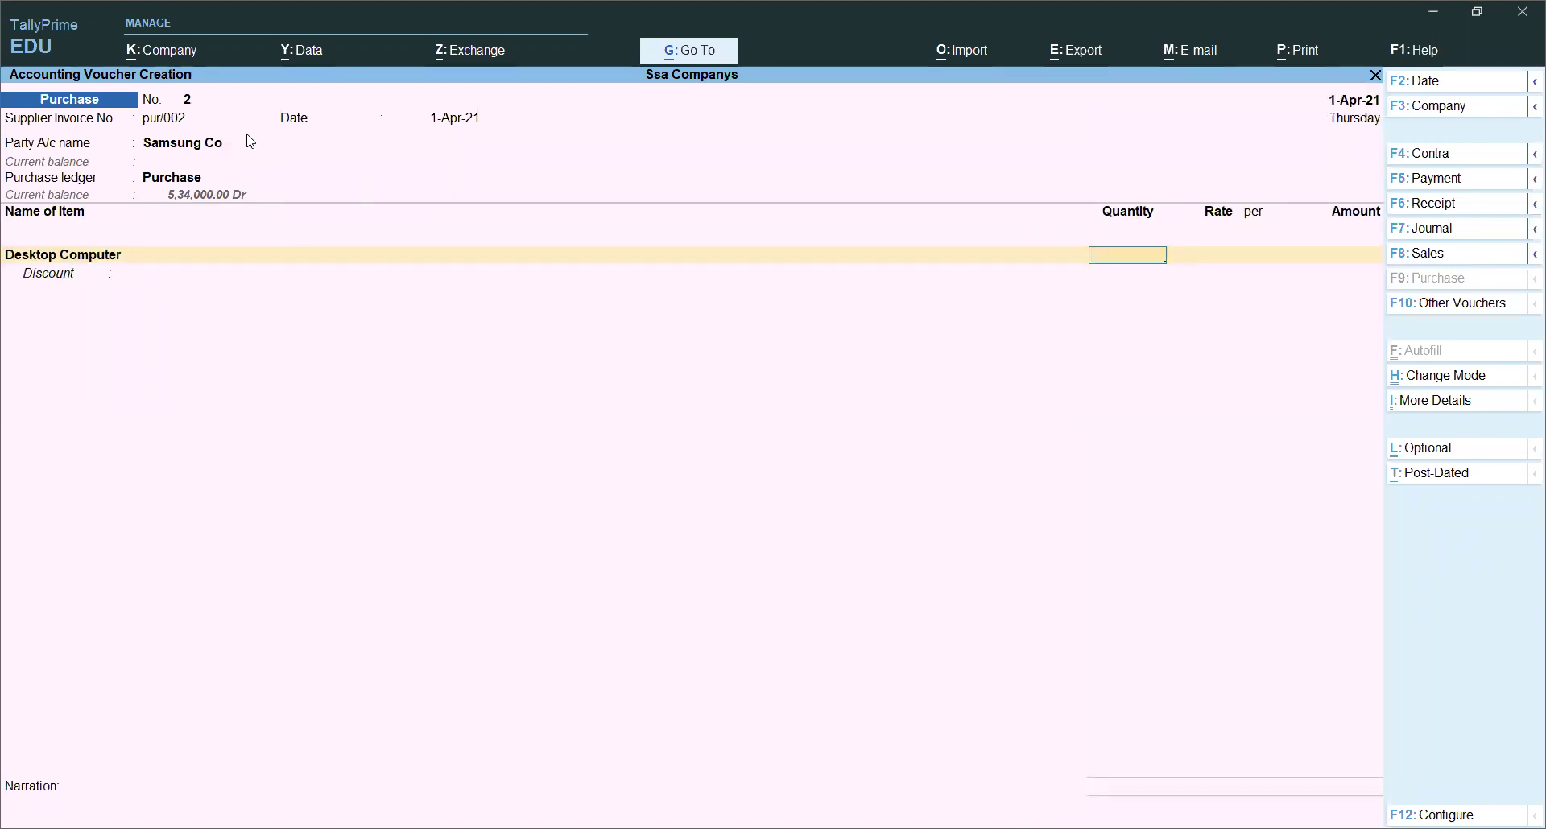
{"action": "key", "text": "BackSpace"}
Step: Alter Desktop Computer's GST details to Taxable with 18% integrated tax
{"action": "key", "text": "ctrl+Return"}
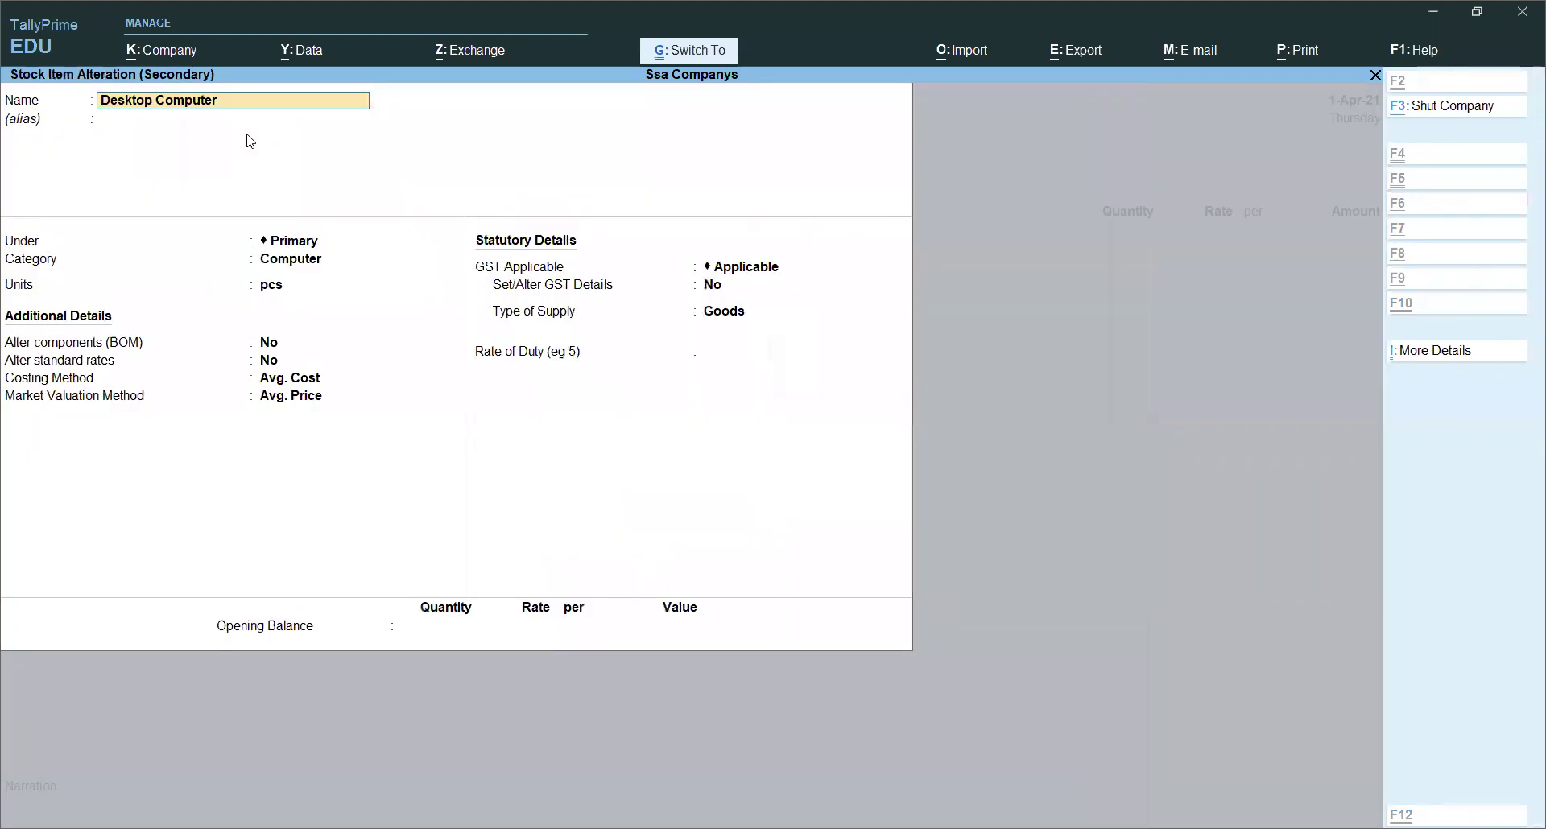
{"action": "key", "text": "Return"}
{"action": "key", "text": "Return"}
{"action": "key", "text": "Return"}
{"action": "key", "text": "Return"}
{"action": "key", "text": "Return"}
{"action": "key", "text": "Return"}
{"action": "key", "text": "Return"}
{"action": "key", "text": "Return"}
{"action": "key", "text": "Return"}
{"action": "key", "text": "Return"}
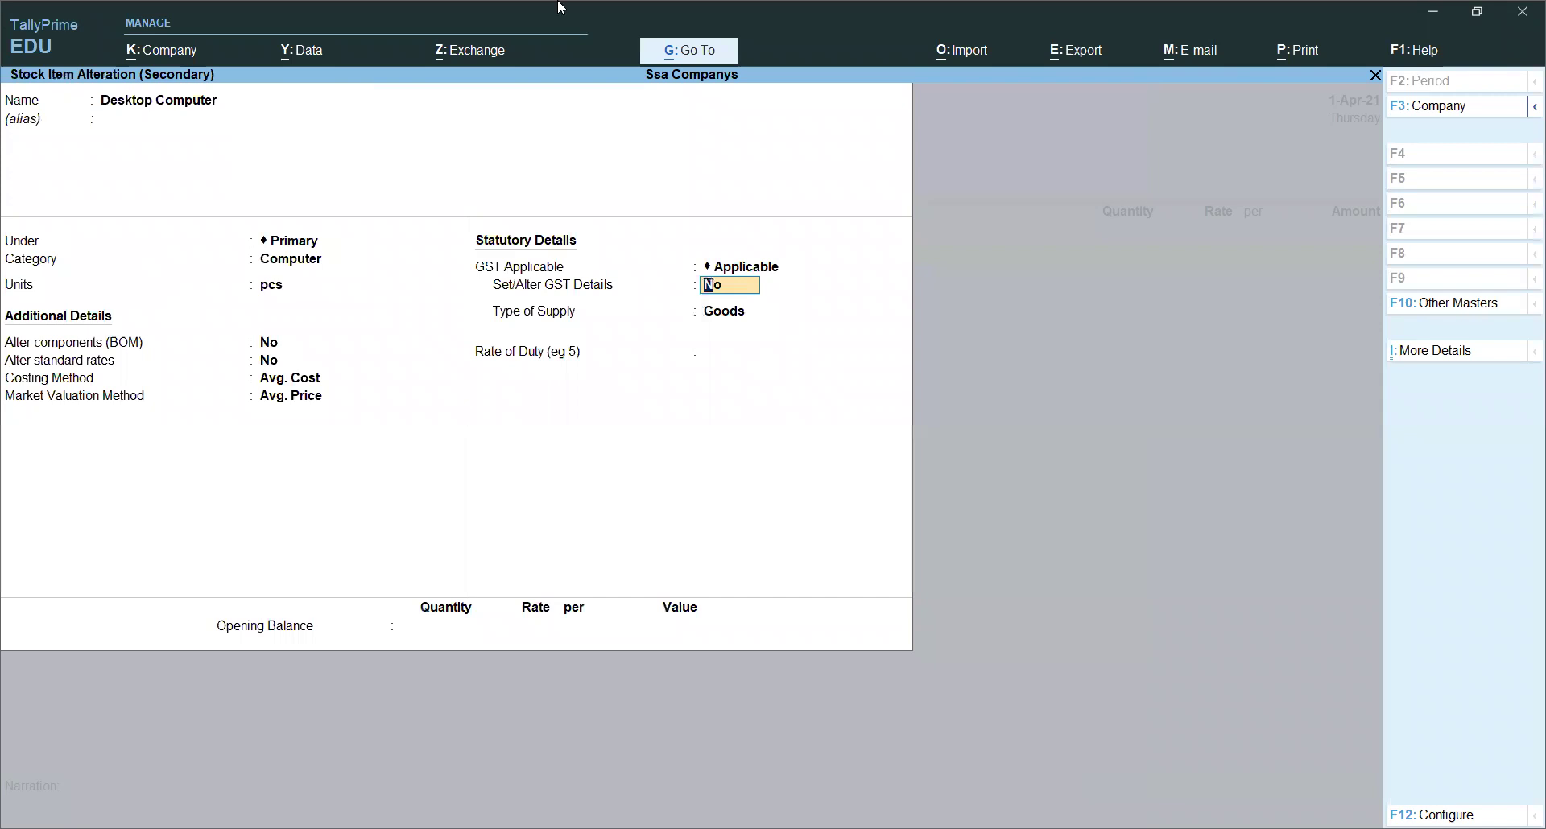
{"action": "key", "text": "y"}
{"action": "key", "text": "Return"}
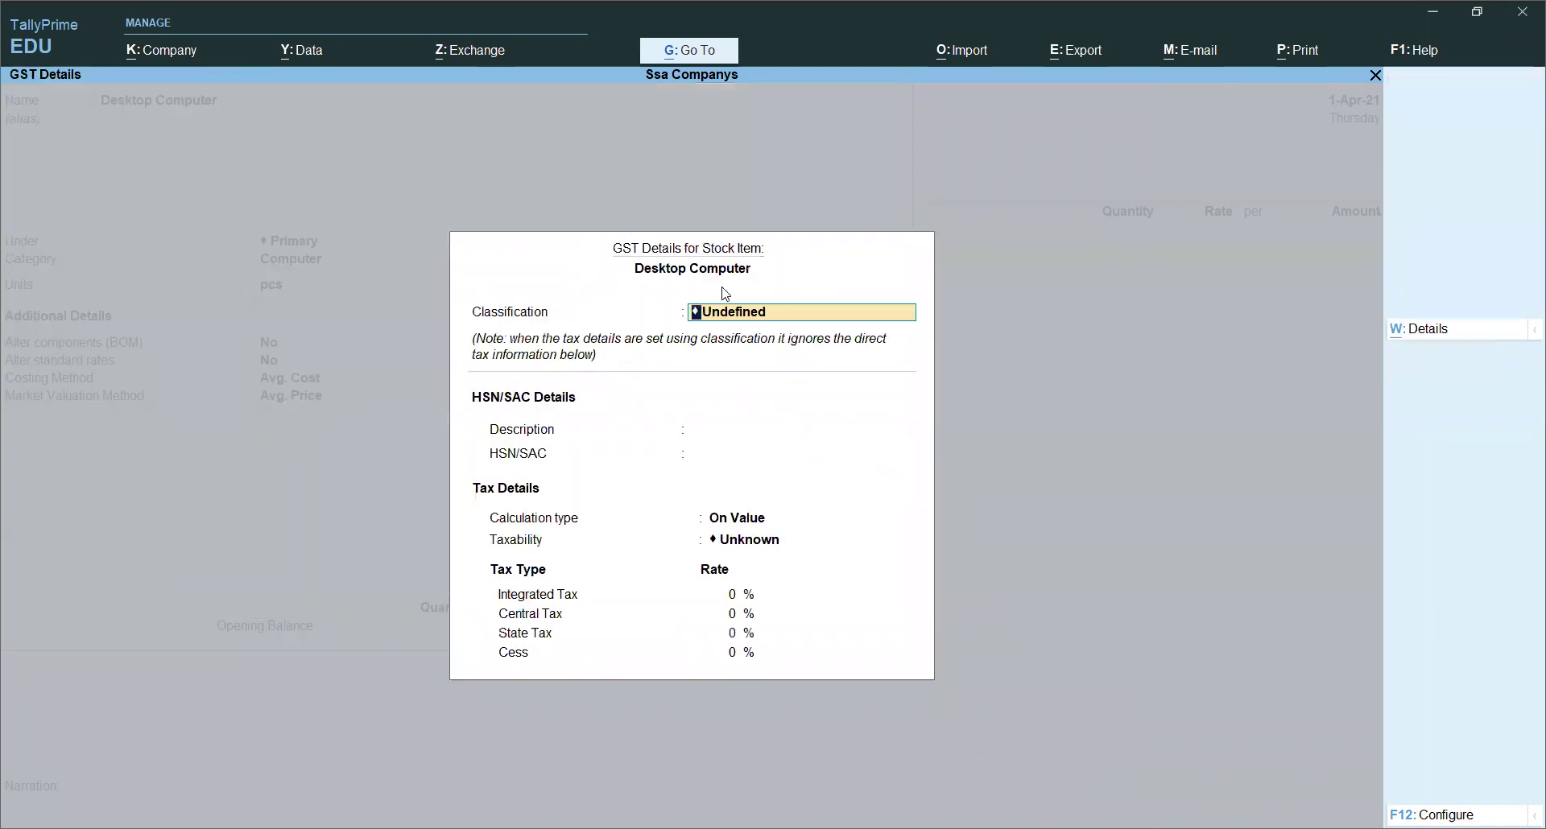
{"action": "key", "text": "Return"}
{"action": "key", "text": "Return"}
{"action": "key", "text": "Return"}
{"action": "key", "text": "Return"}
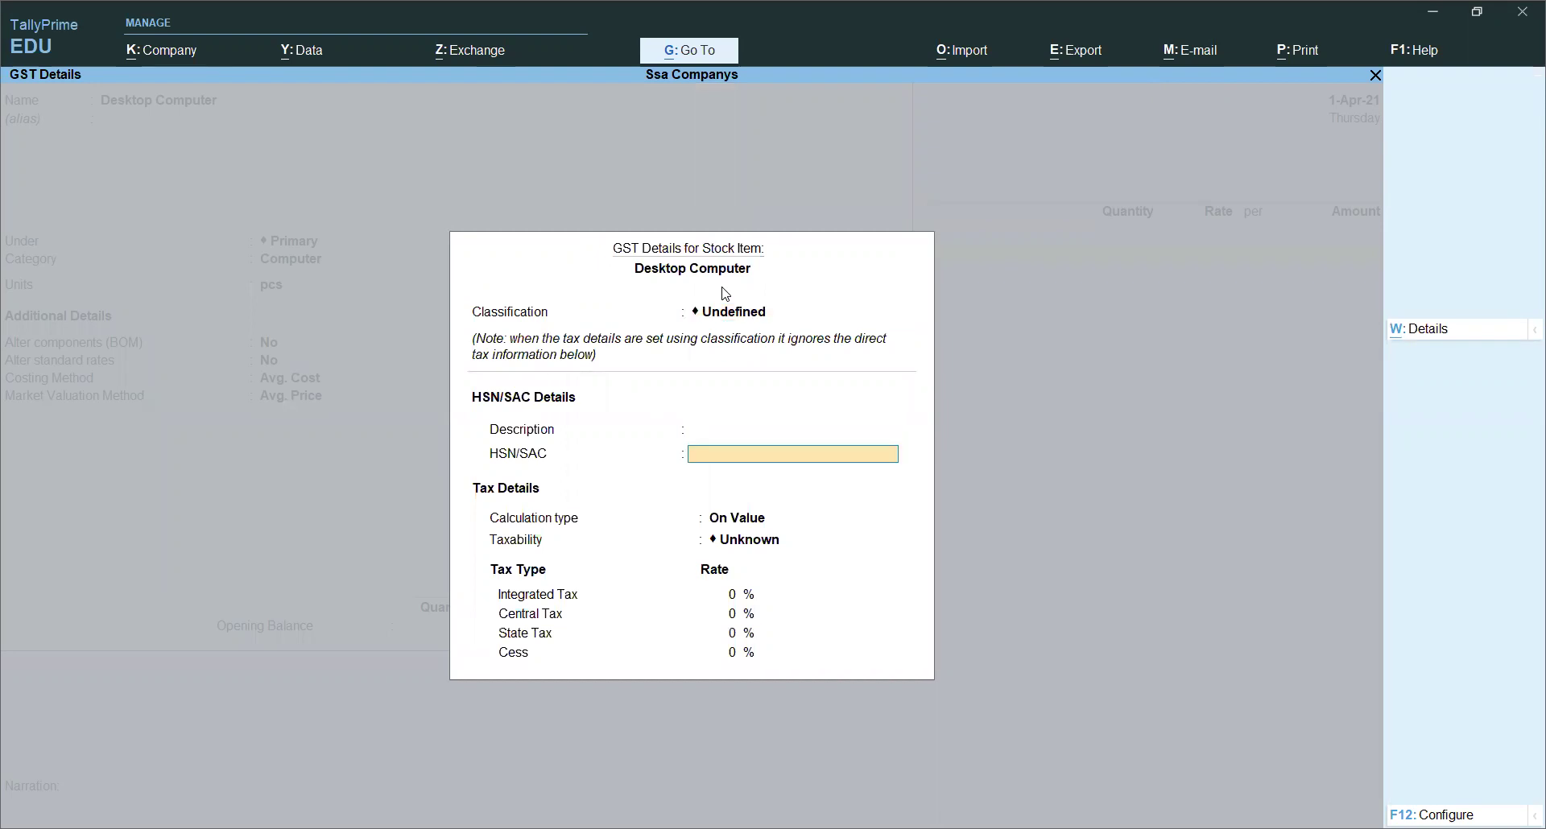
{"action": "key", "text": "Down"}
{"action": "key", "text": "Down"}
{"action": "key", "text": "Down"}
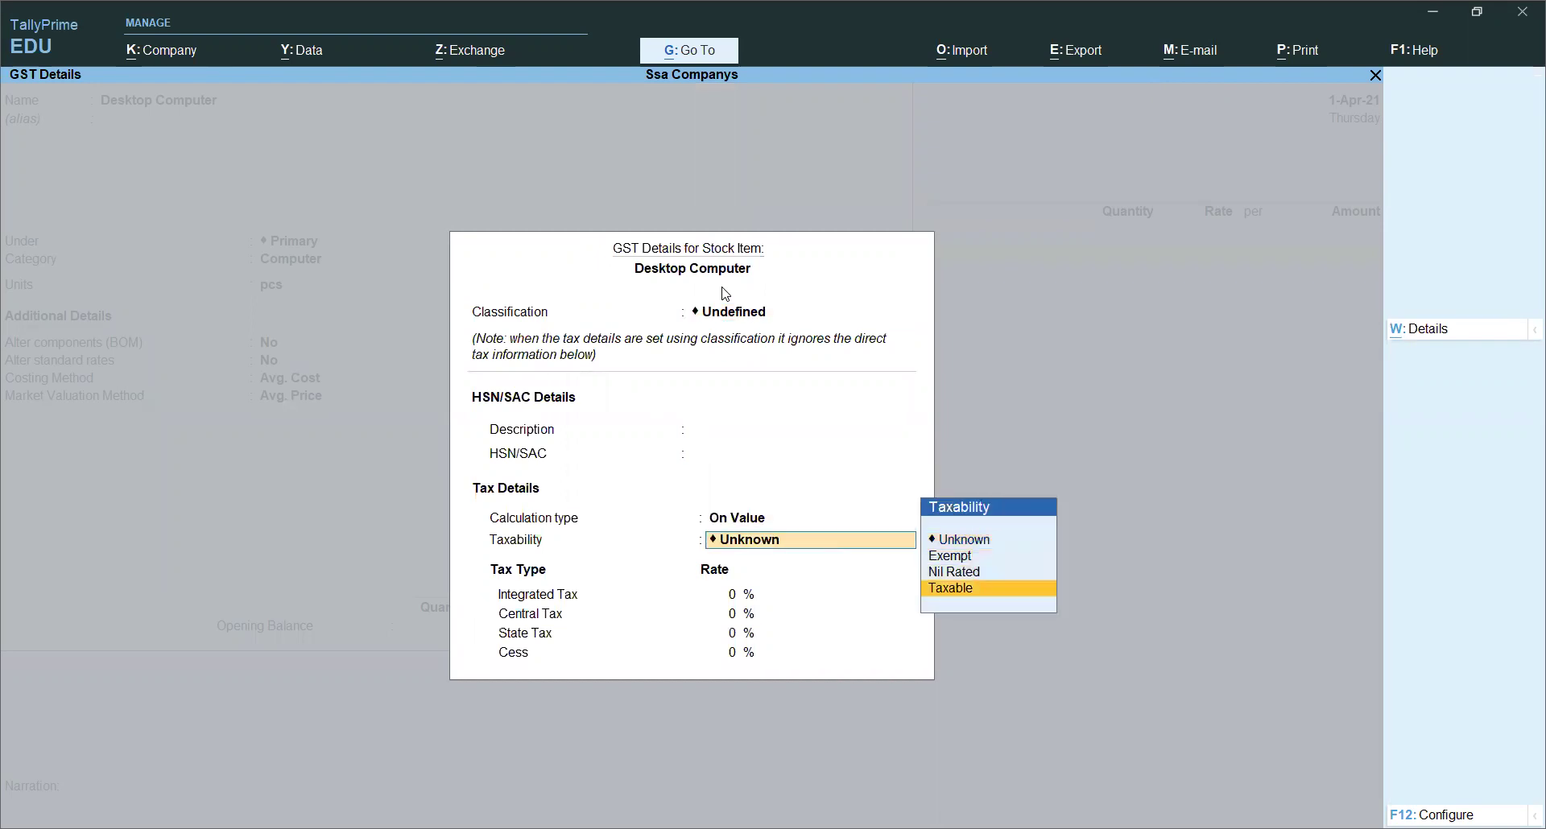
{"action": "key", "text": "Return"}
{"action": "type", "text": "18"}
{"action": "key", "text": "Return"}
{"action": "key", "text": "Return"}
{"action": "key", "text": "Return"}
{"action": "key", "text": "Return"}
{"action": "key", "text": "Return"}
{"action": "key", "text": "Return"}
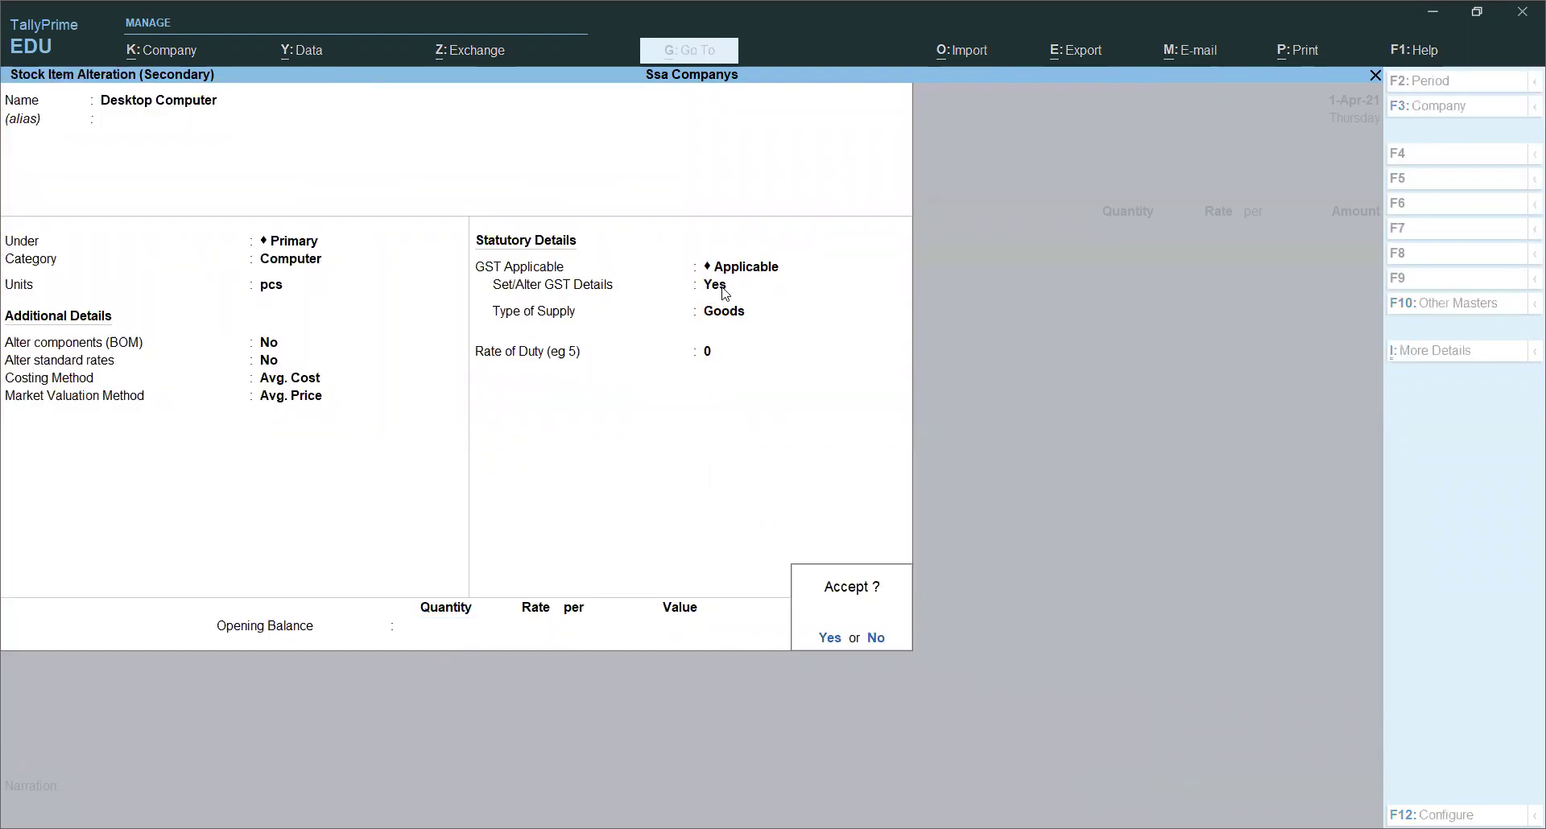
Step: Enter 10 Desktop Computers at 12,500 each, totalling 1,25,000
{"action": "key", "text": "Return"}
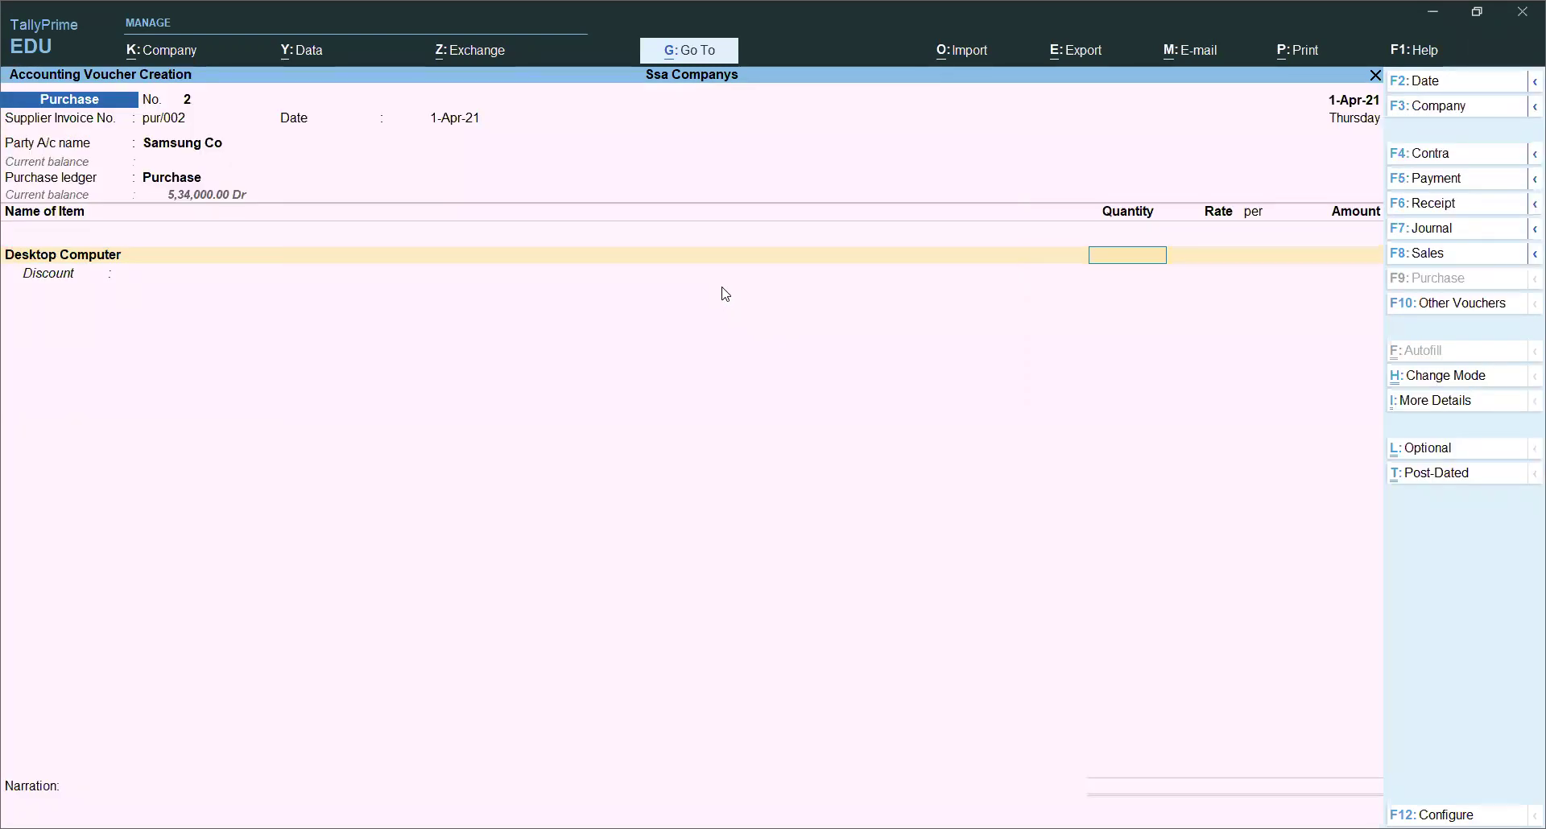
{"action": "type", "text": "10"}
{"action": "key", "text": "Return"}
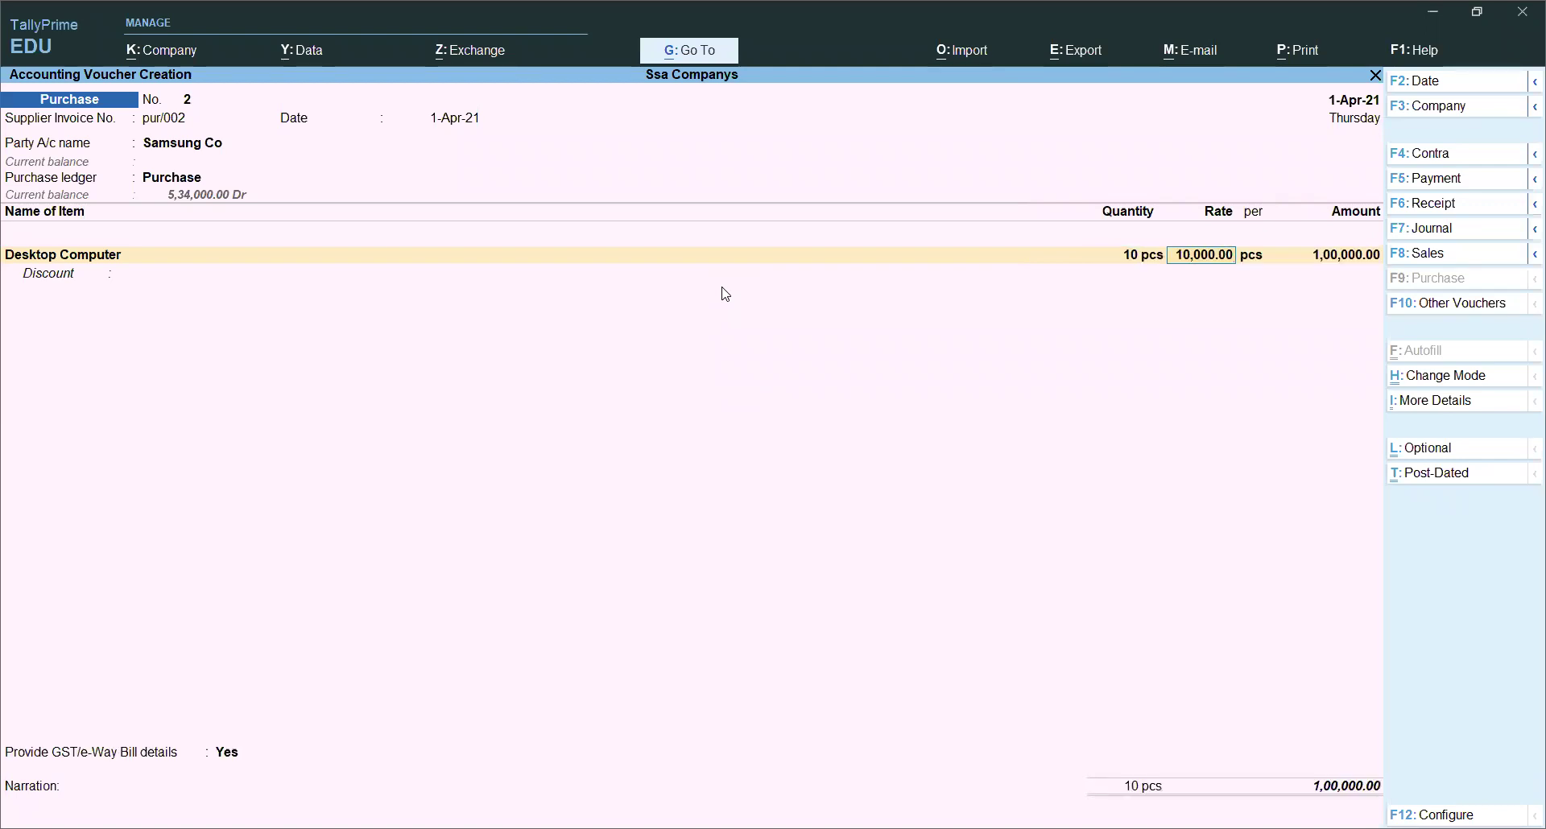
{"action": "type", "text": "12500"}
{"action": "key", "text": "Return"}
{"action": "key", "text": "Return"}
{"action": "key", "text": "Return"}
{"action": "key", "text": "Return"}
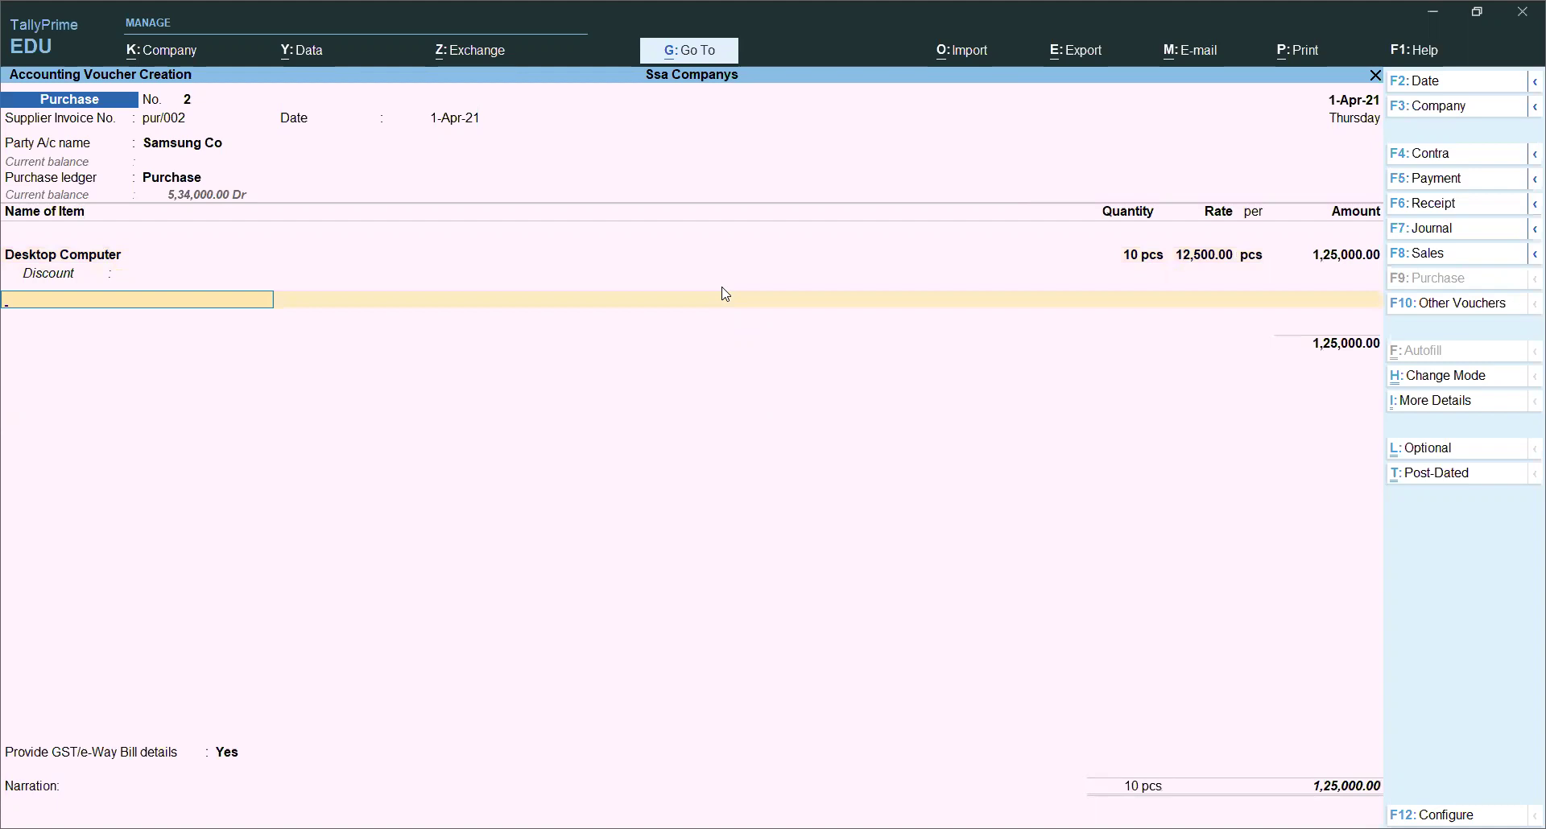
{"action": "key", "text": "alt+c"}
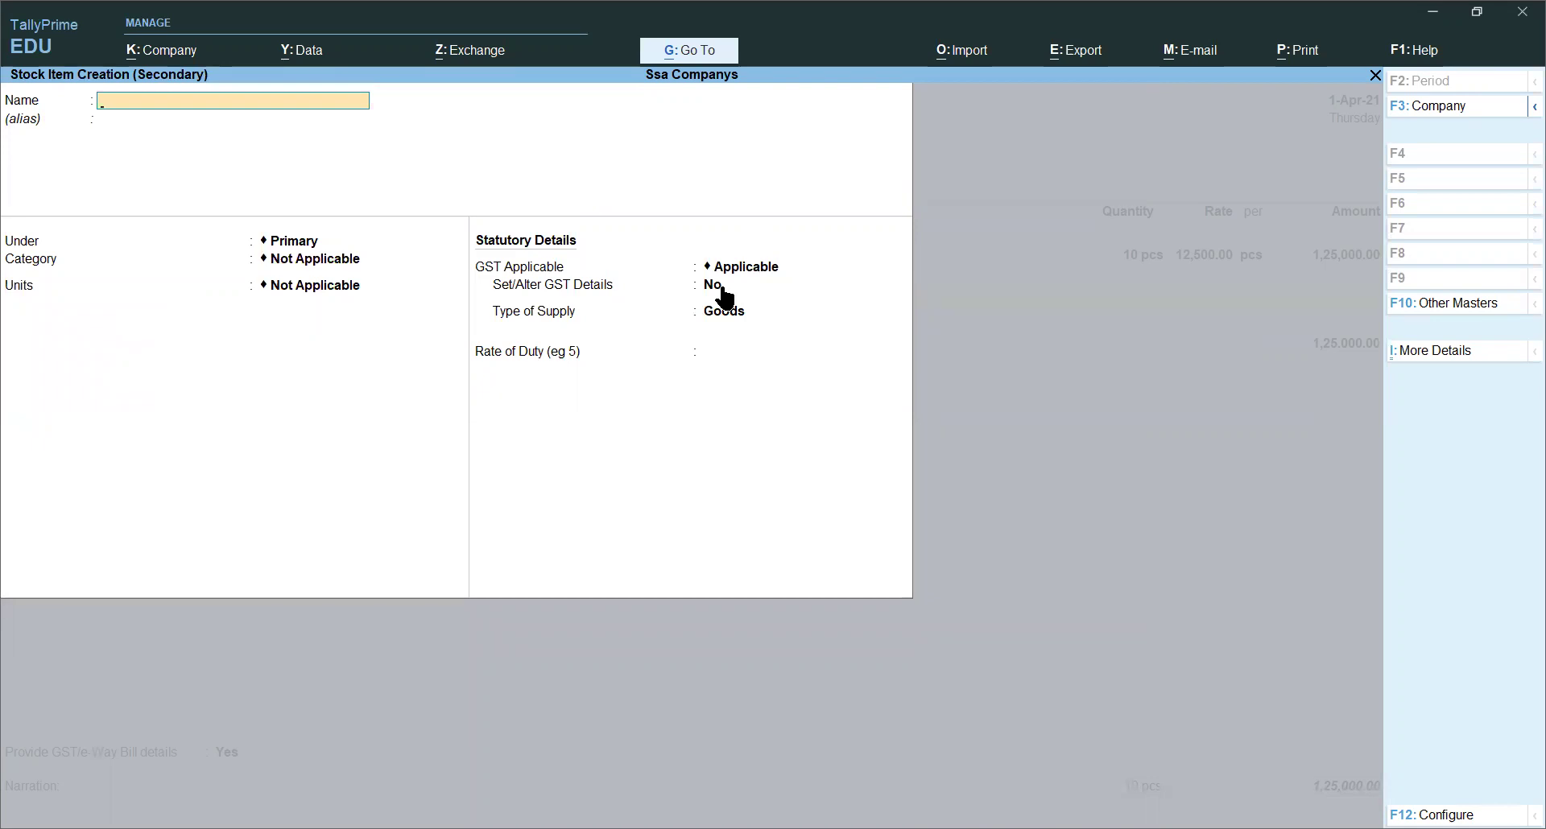
Step: Name the new stock item Radio, under Samsung in pcs, with GST details enabled
{"action": "type", "text": "Radio"}
{"action": "key", "text": "Return"}
{"action": "key", "text": "Return"}
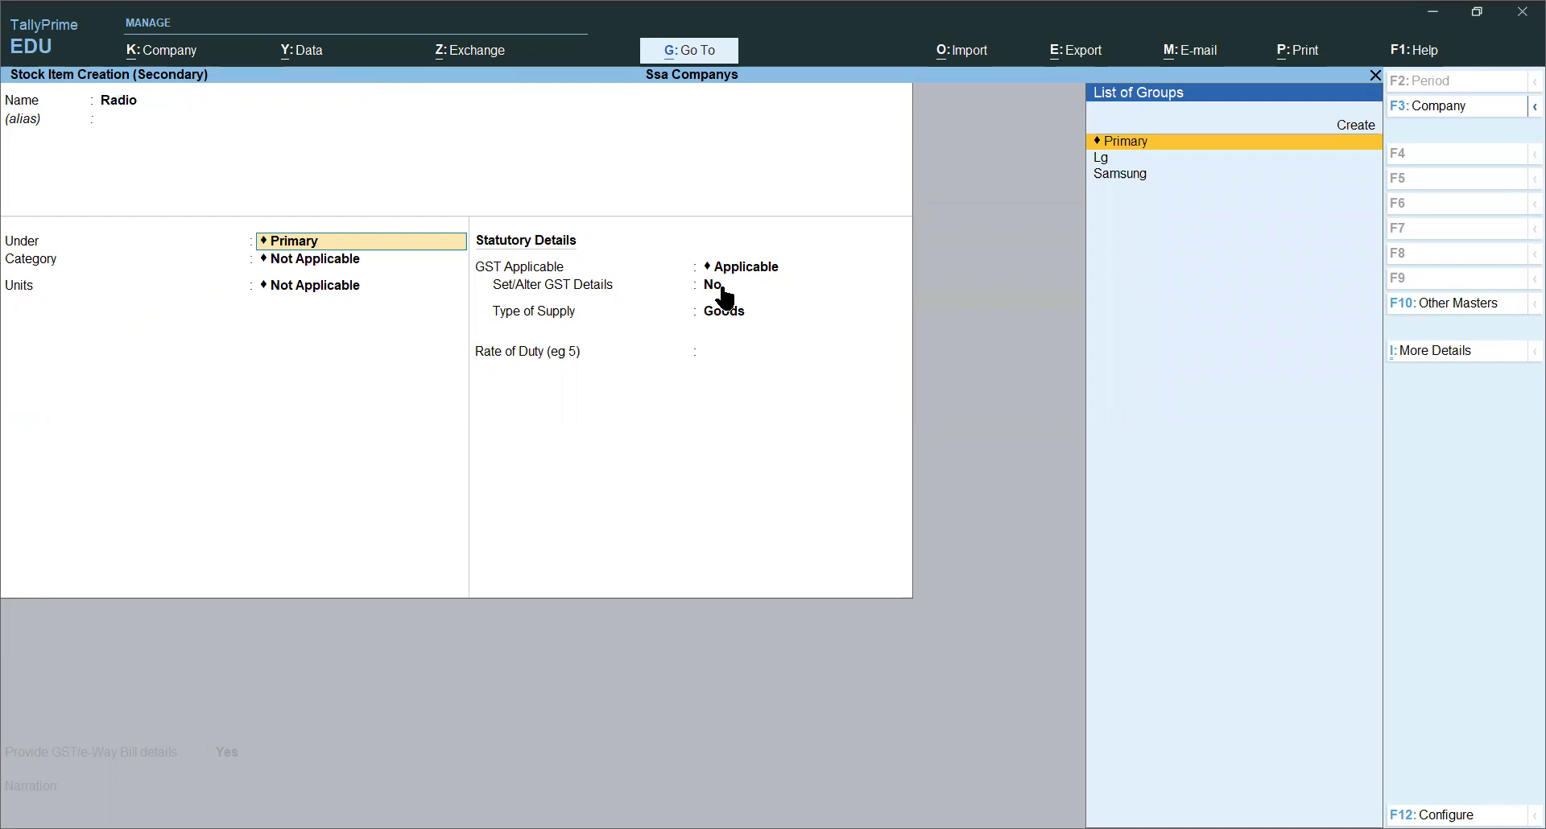
{"action": "key", "text": "Down"}
{"action": "key", "text": "Down"}
{"action": "key", "text": "Return"}
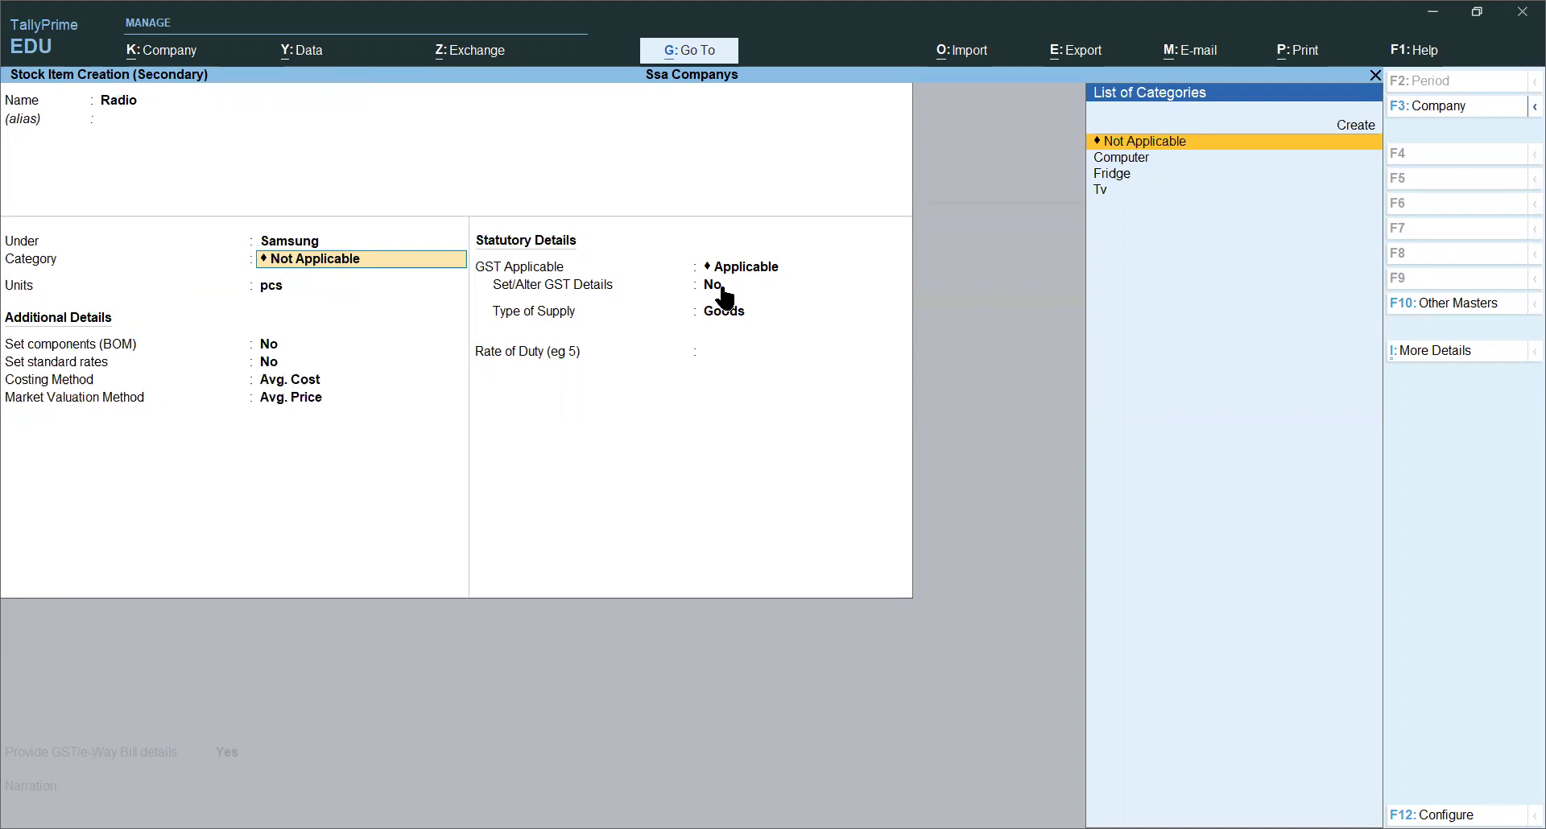
{"action": "key", "text": "Return"}
{"action": "key", "text": "Return"}
{"action": "key", "text": "Return"}
{"action": "key", "text": "Return"}
{"action": "key", "text": "Return"}
{"action": "key", "text": "Return"}
{"action": "key", "text": "Return"}
{"action": "type", "text": "y"}
{"action": "key", "text": "Return"}
{"action": "key", "text": "Return"}
{"action": "key", "text": "Return"}
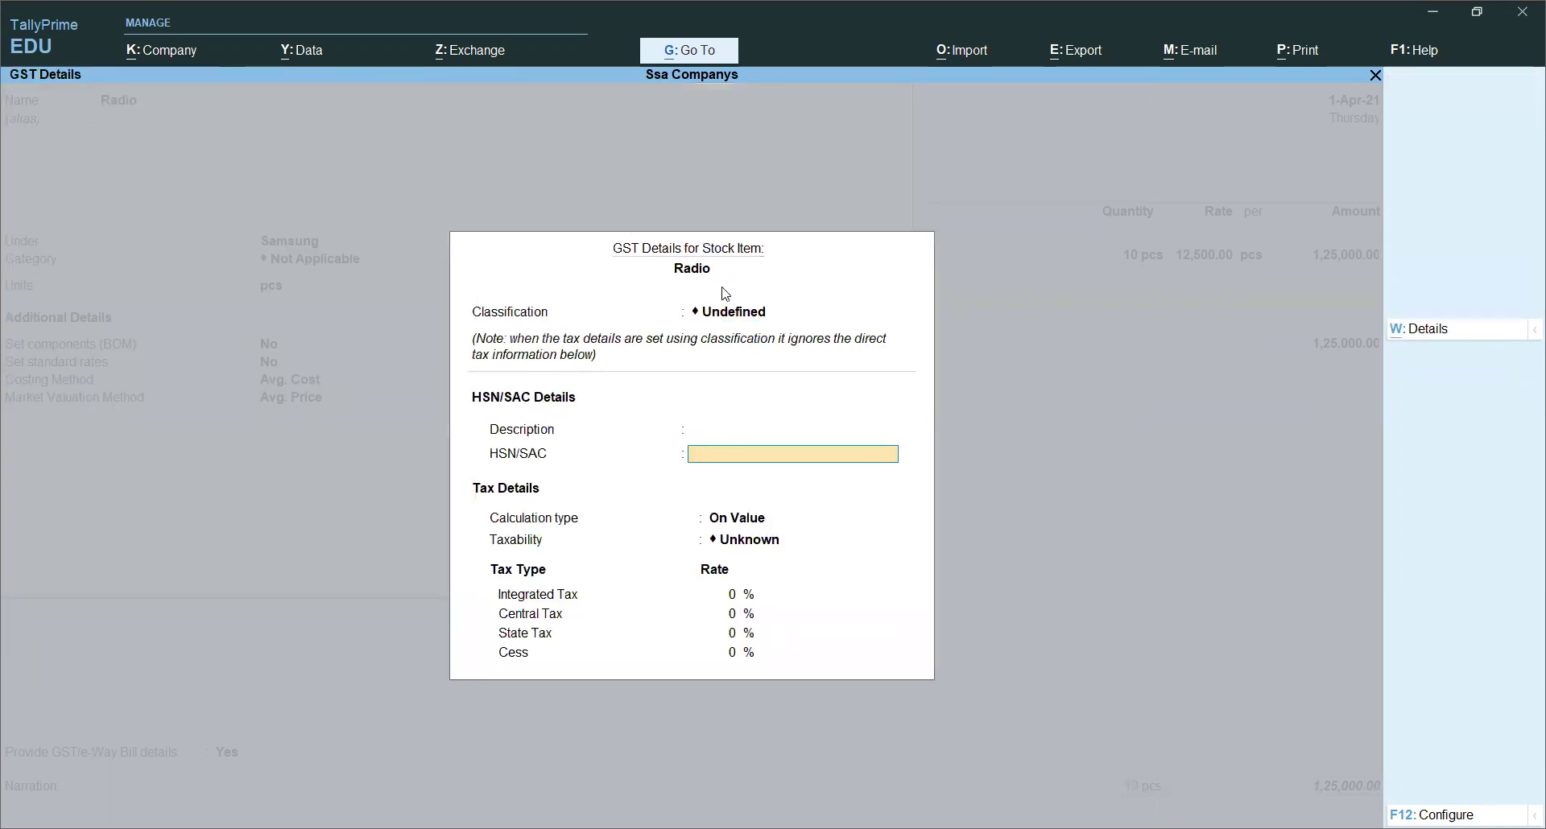
Step: Give Radio description Radia 5000 Songs, HSN 0124, Taxable at 12% IGST, supplied as Goods
{"action": "key", "text": "BackSpace"}
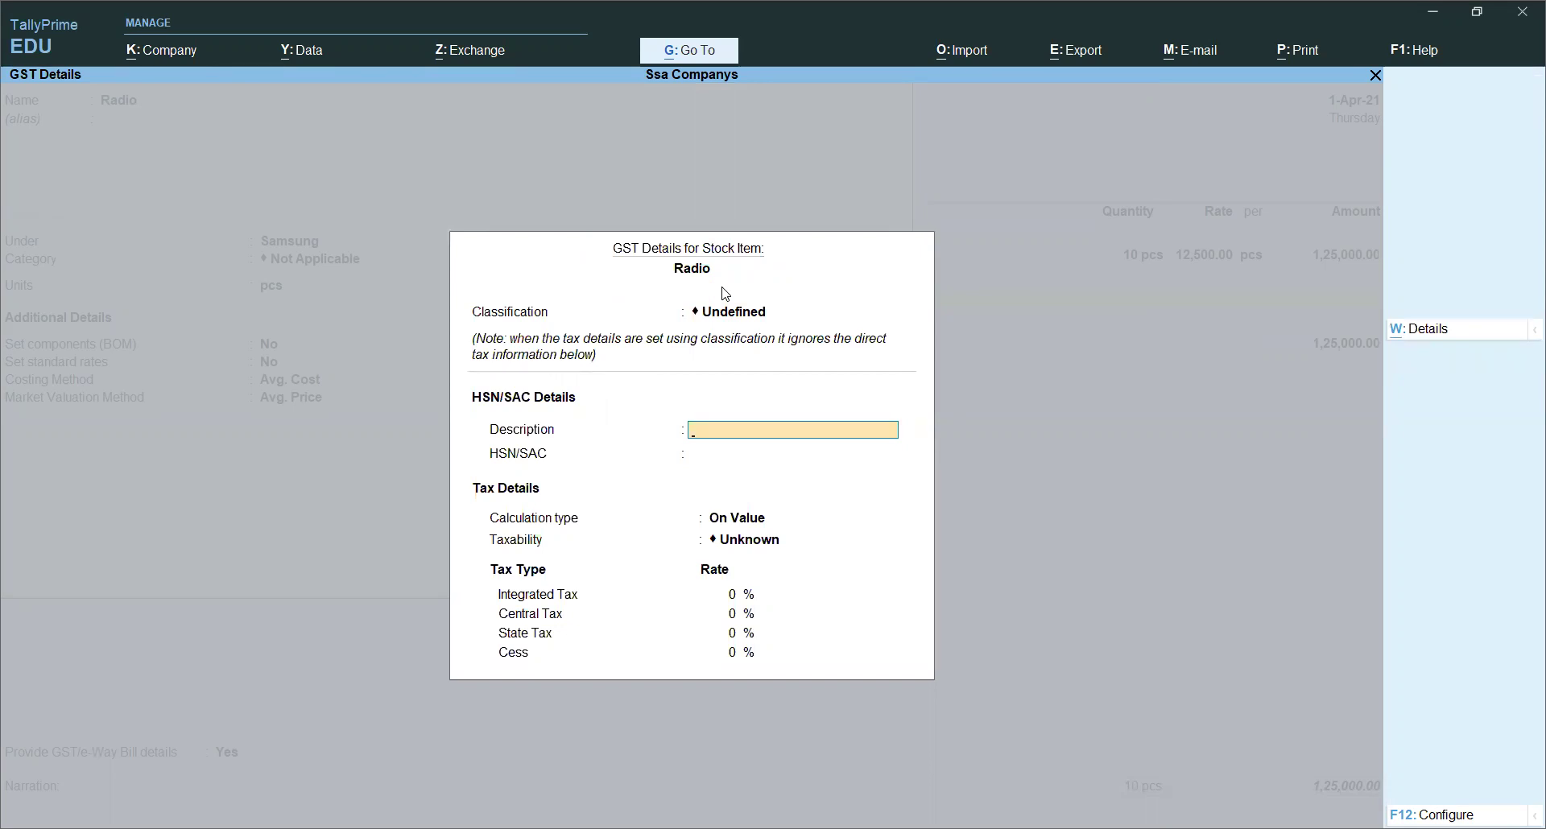
{"action": "type", "text": "Radia 5000 Songs"}
{"action": "key", "text": "Return"}
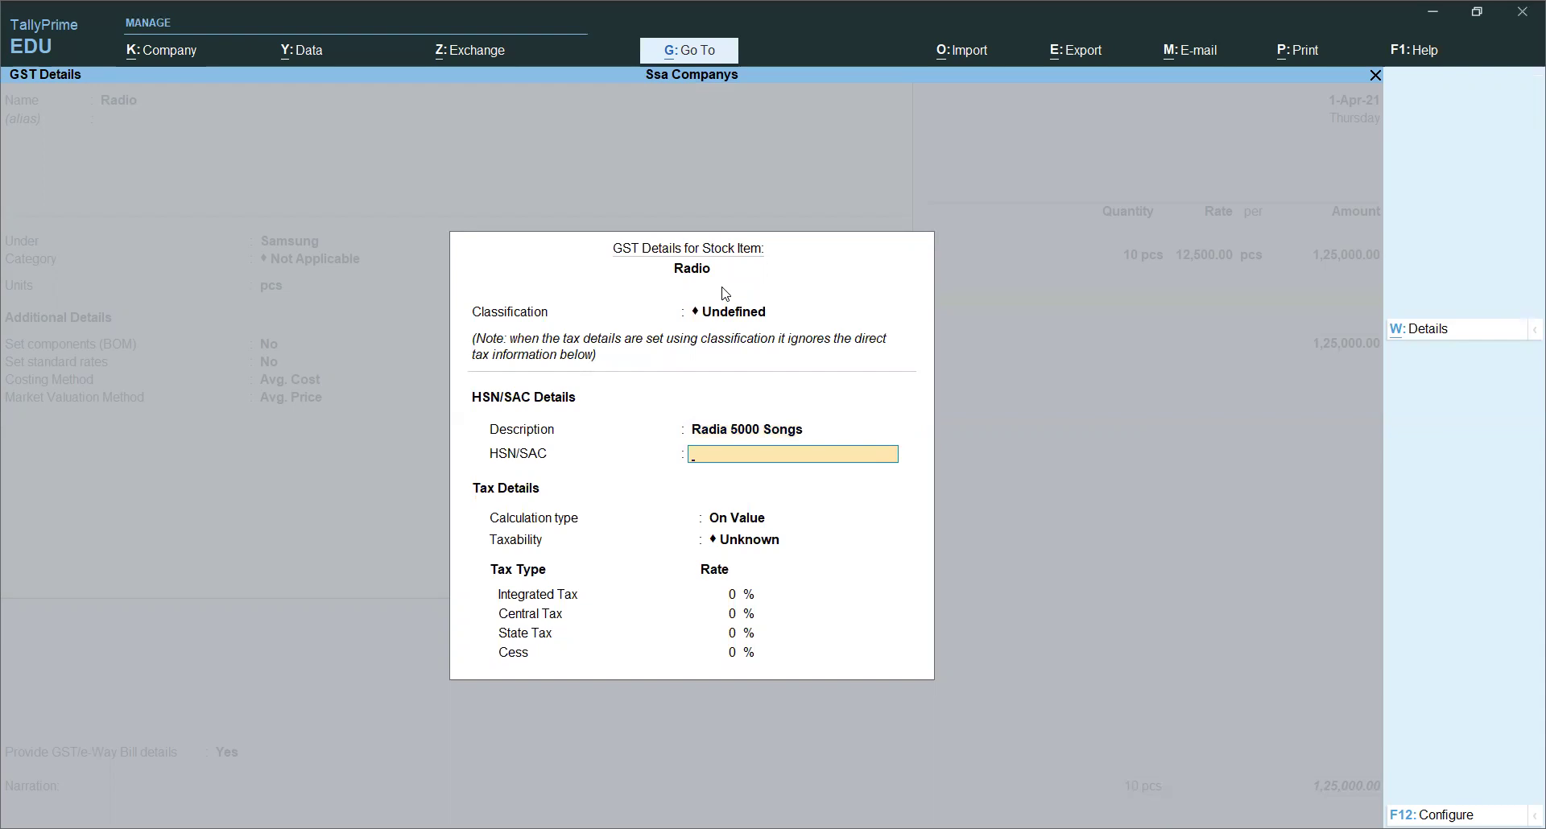
{"action": "type", "text": "0124"}
{"action": "key", "text": "Return"}
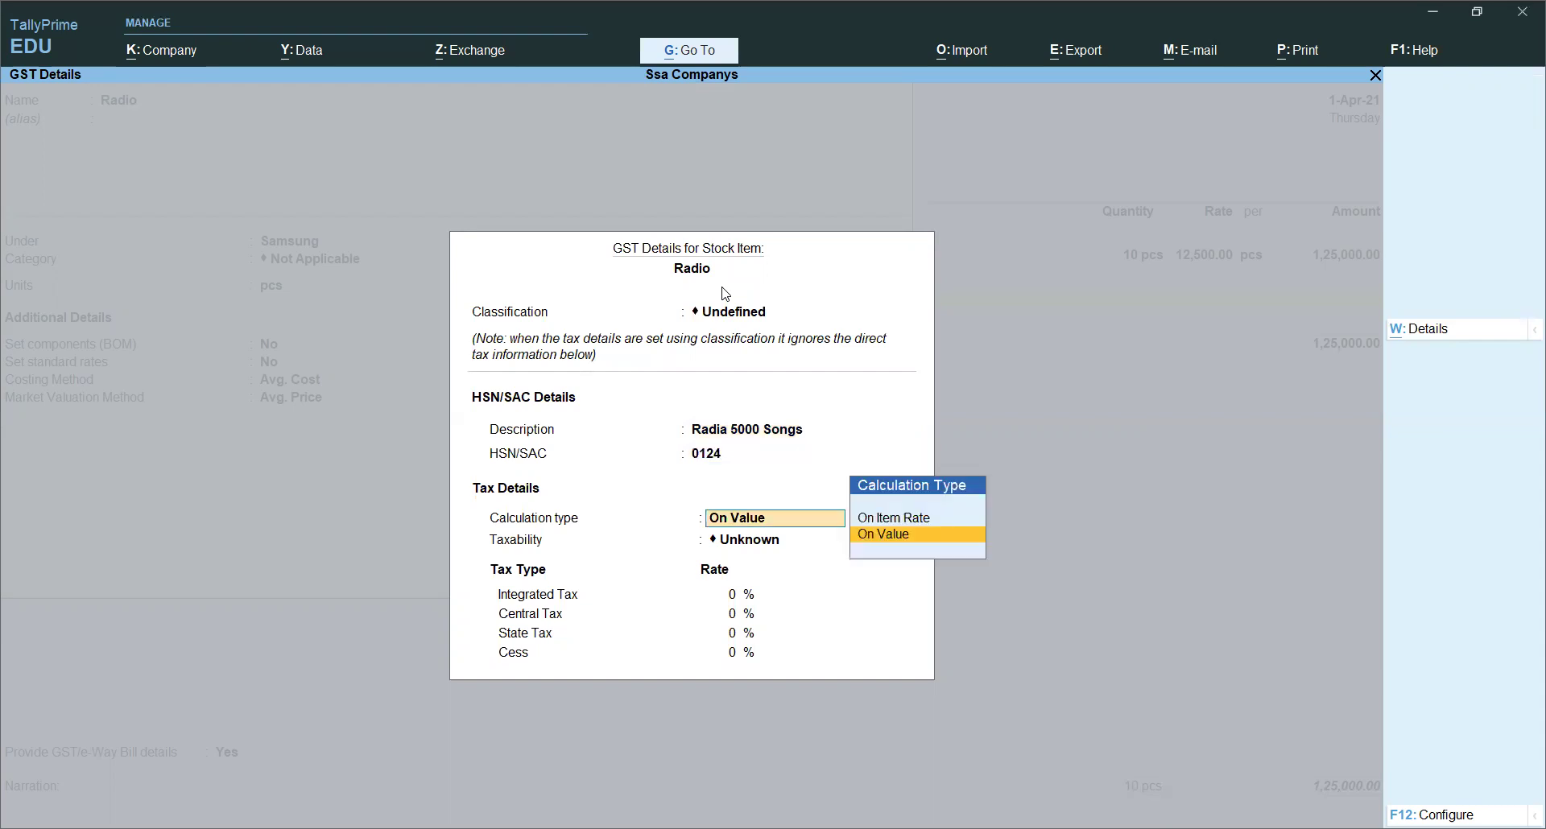
{"action": "key", "text": "Return"}
{"action": "key", "text": "Down"}
{"action": "key", "text": "Down"}
{"action": "key", "text": "Down"}
{"action": "key", "text": "Return"}
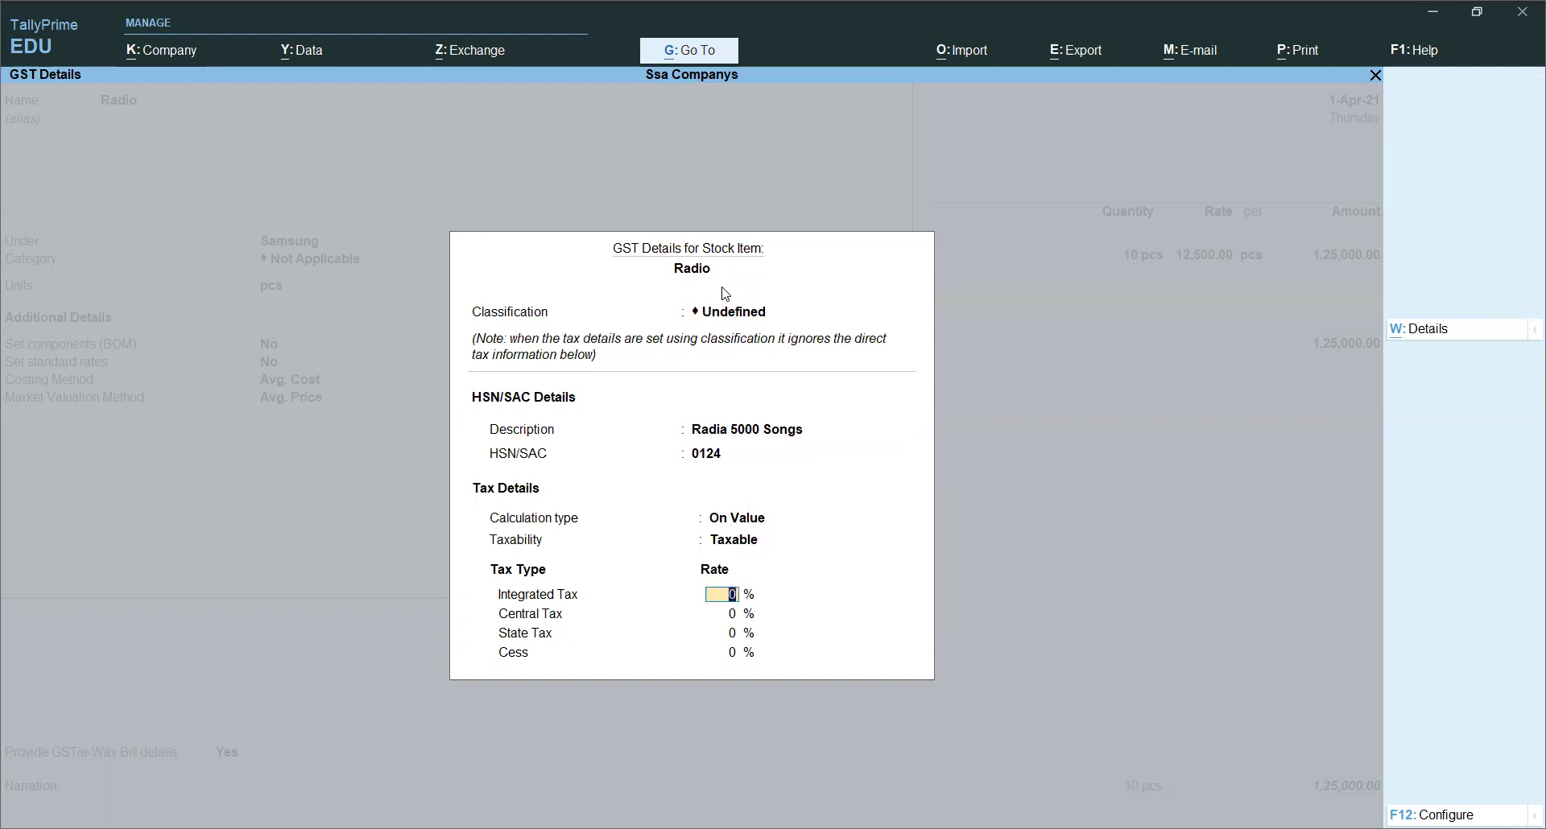
{"action": "type", "text": "12"}
{"action": "key", "text": "Return"}
{"action": "key", "text": "Return"}
{"action": "key", "text": "Return"}
{"action": "key", "text": "Return"}
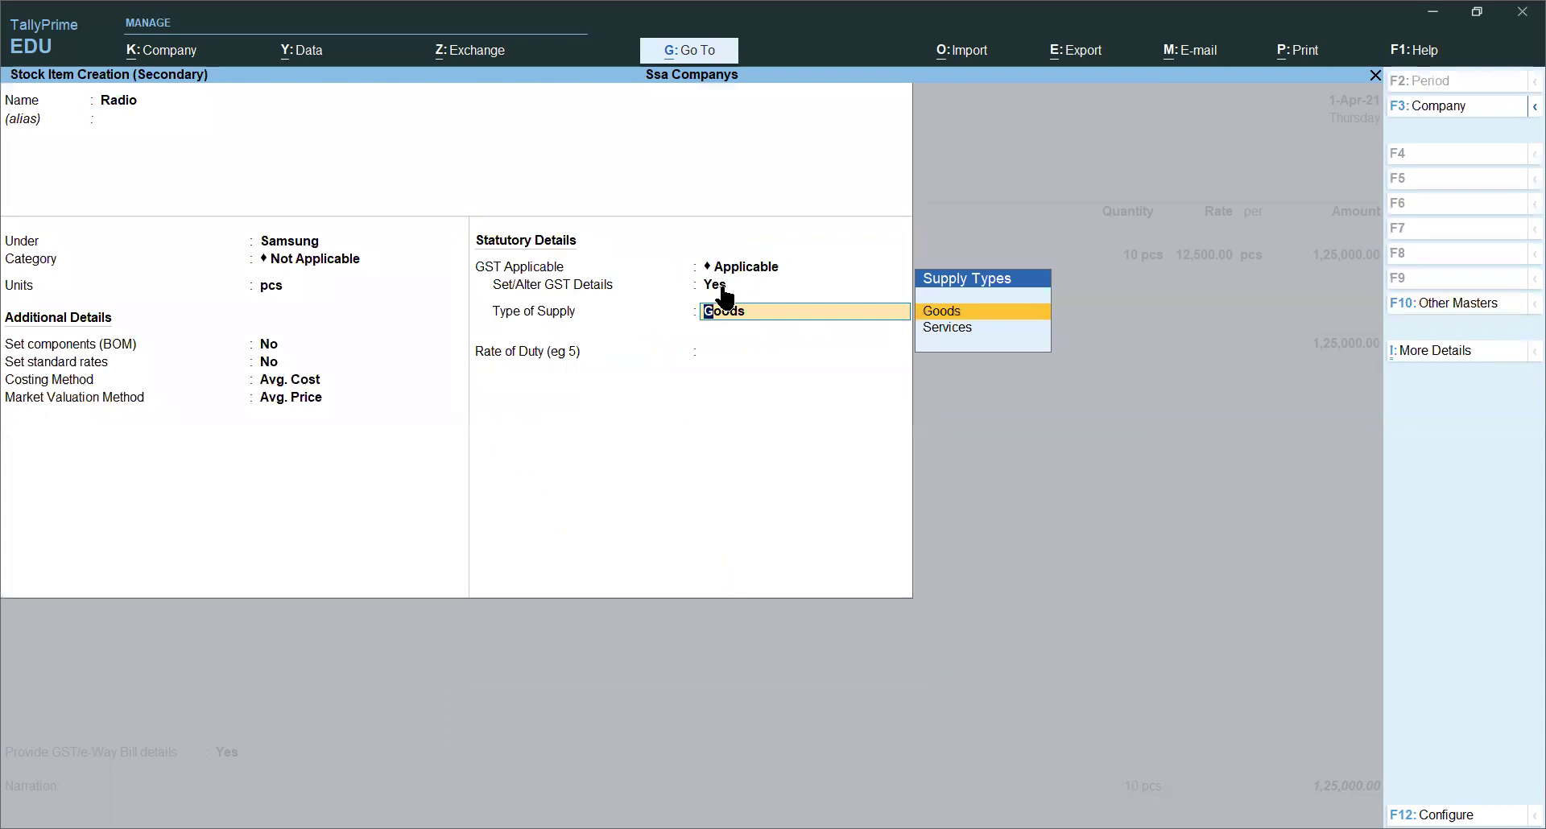
{"action": "key", "text": "Return"}
{"action": "key", "text": "Return"}
{"action": "key", "text": "Return"}
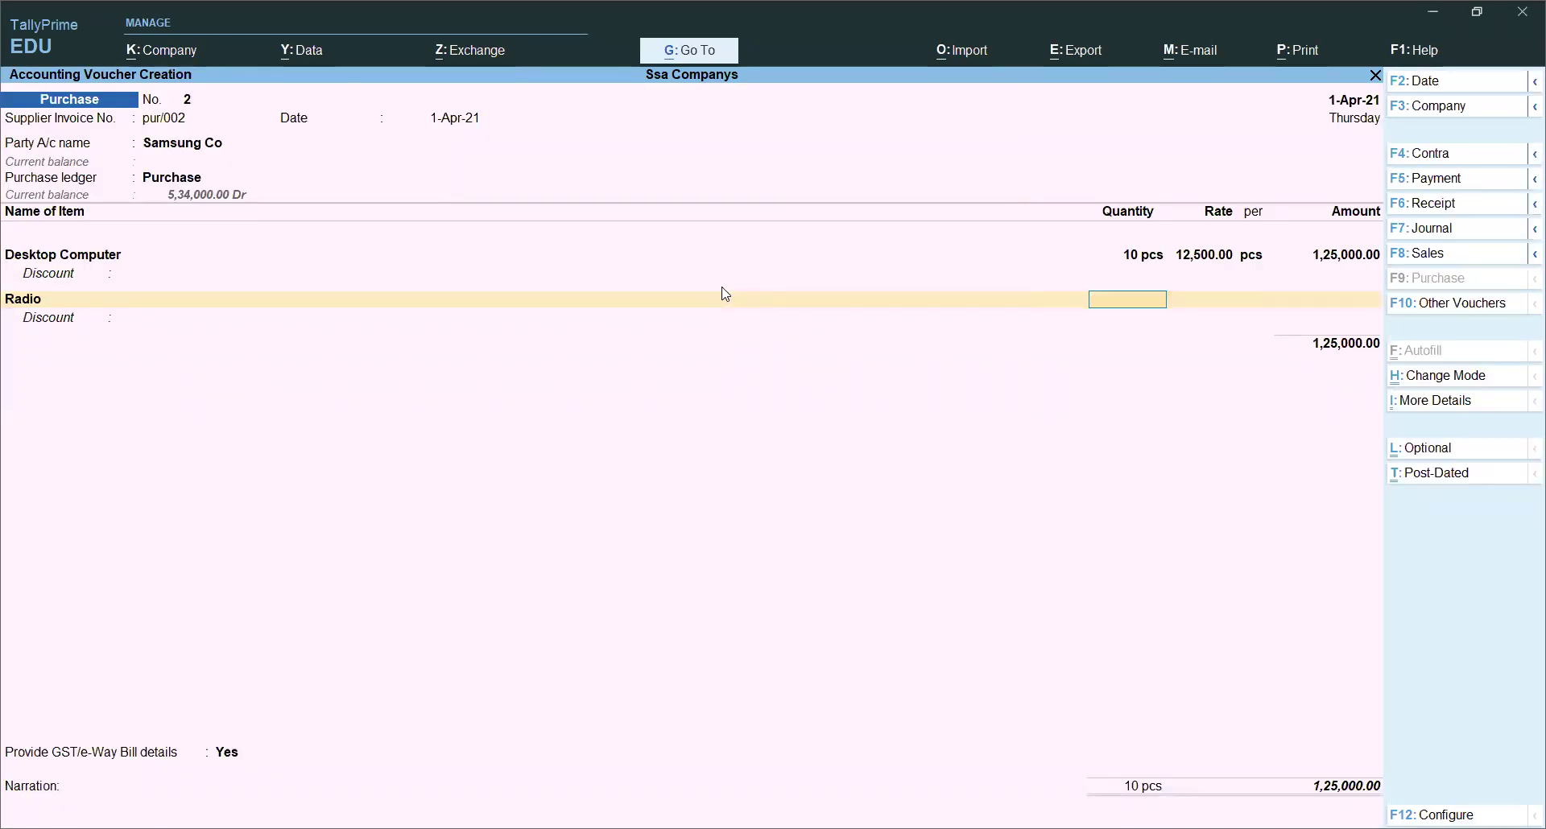
Step: Enter 5 Radios at 3,500 each, a 17,500 line bringing the voucher to 1,42,500
{"action": "type", "text": "5"}
{"action": "key", "text": "Return"}
{"action": "type", "text": "3500"}
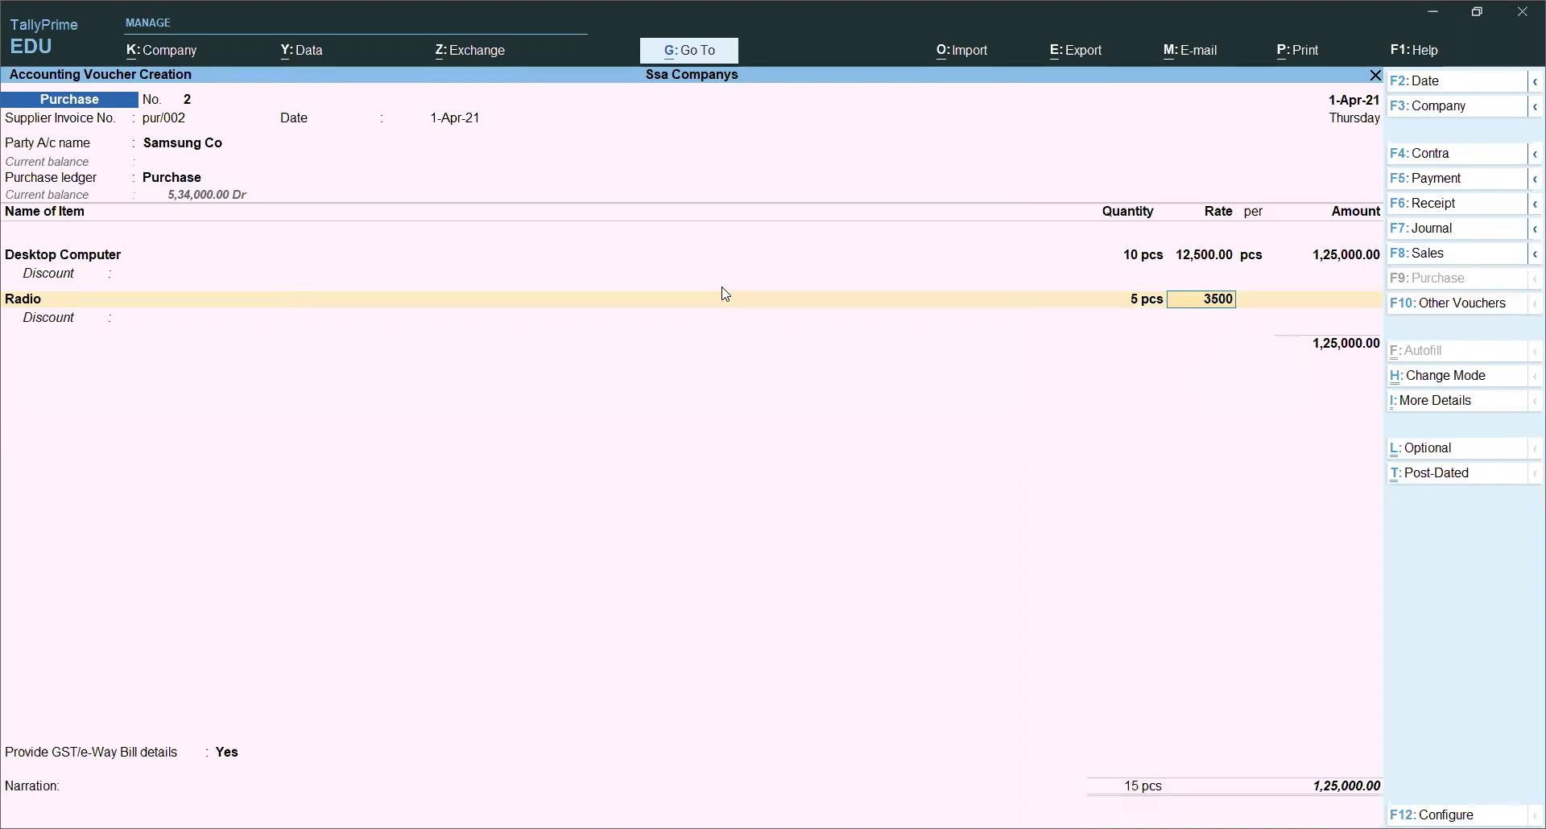
{"action": "key", "text": "Return"}
{"action": "key", "text": "Return"}
{"action": "key", "text": "Return"}
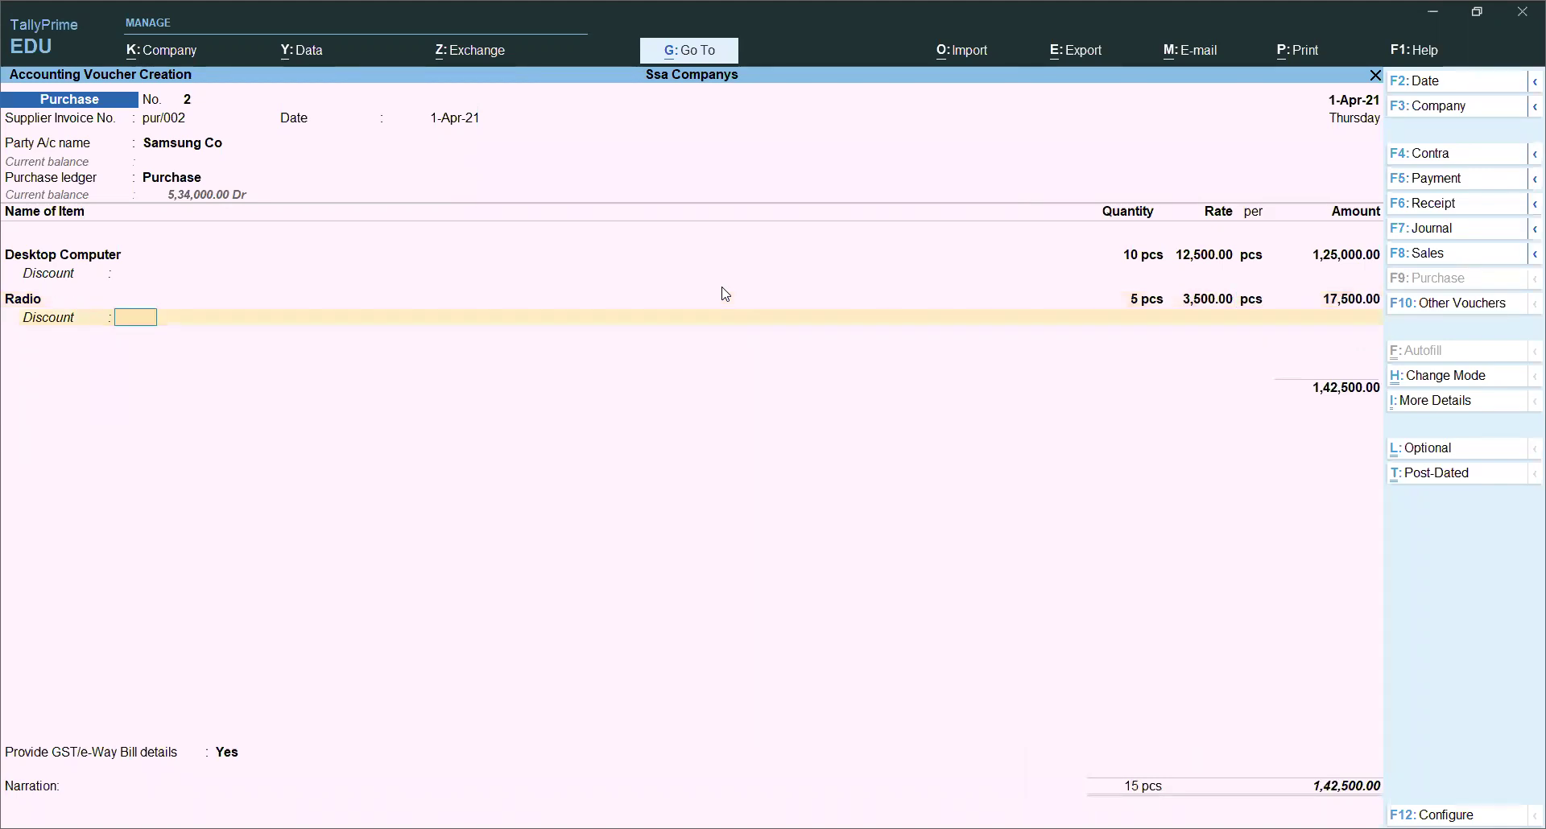
{"action": "key", "text": "Return"}
{"action": "key", "text": "Return"}
{"action": "key", "text": "BackSpace"}
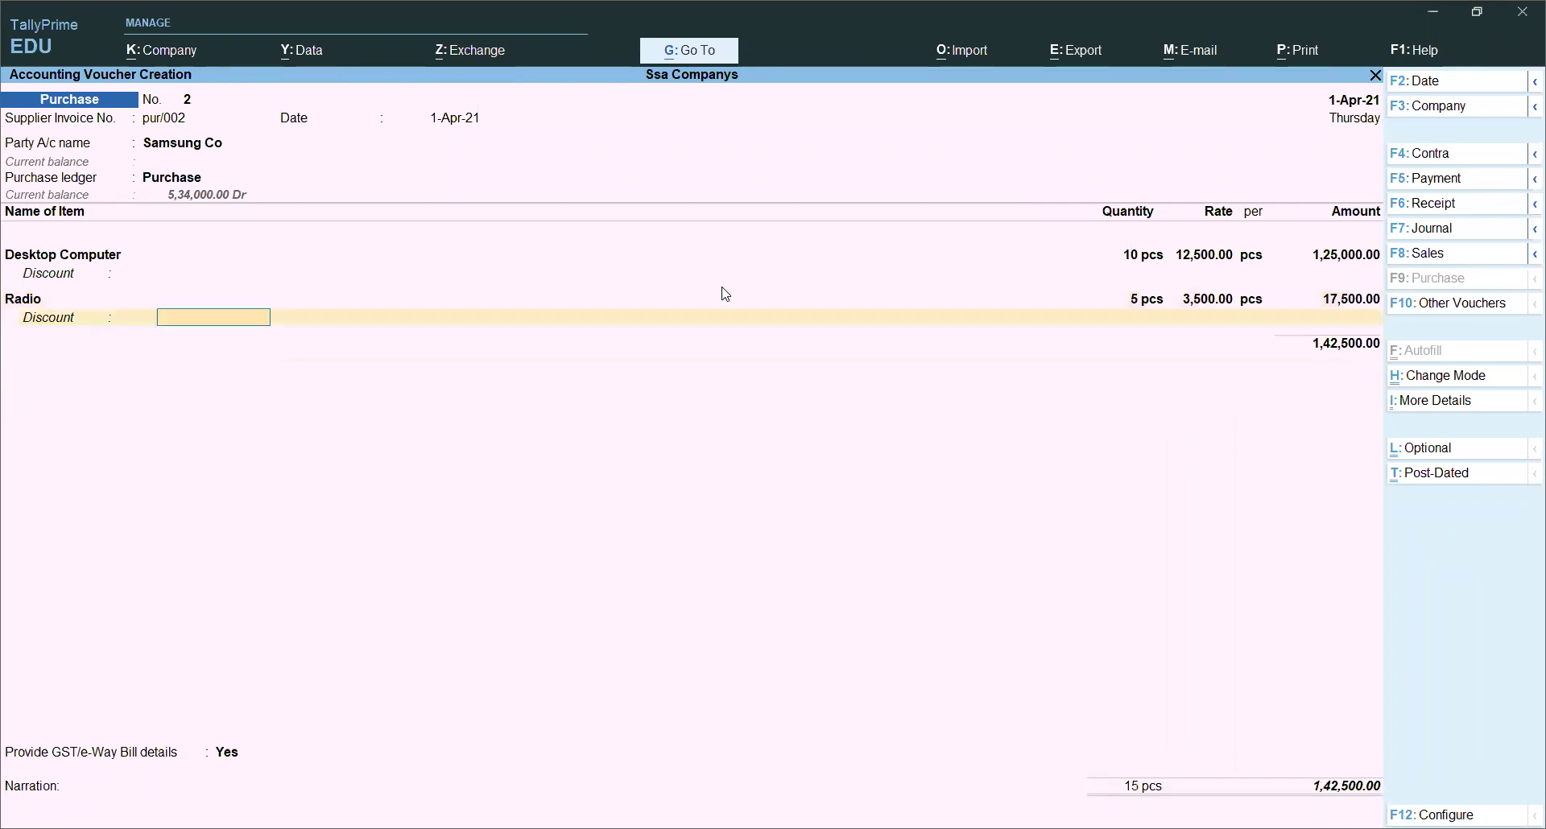
{"action": "key", "text": "Return"}
{"action": "key", "text": "alt+c"}
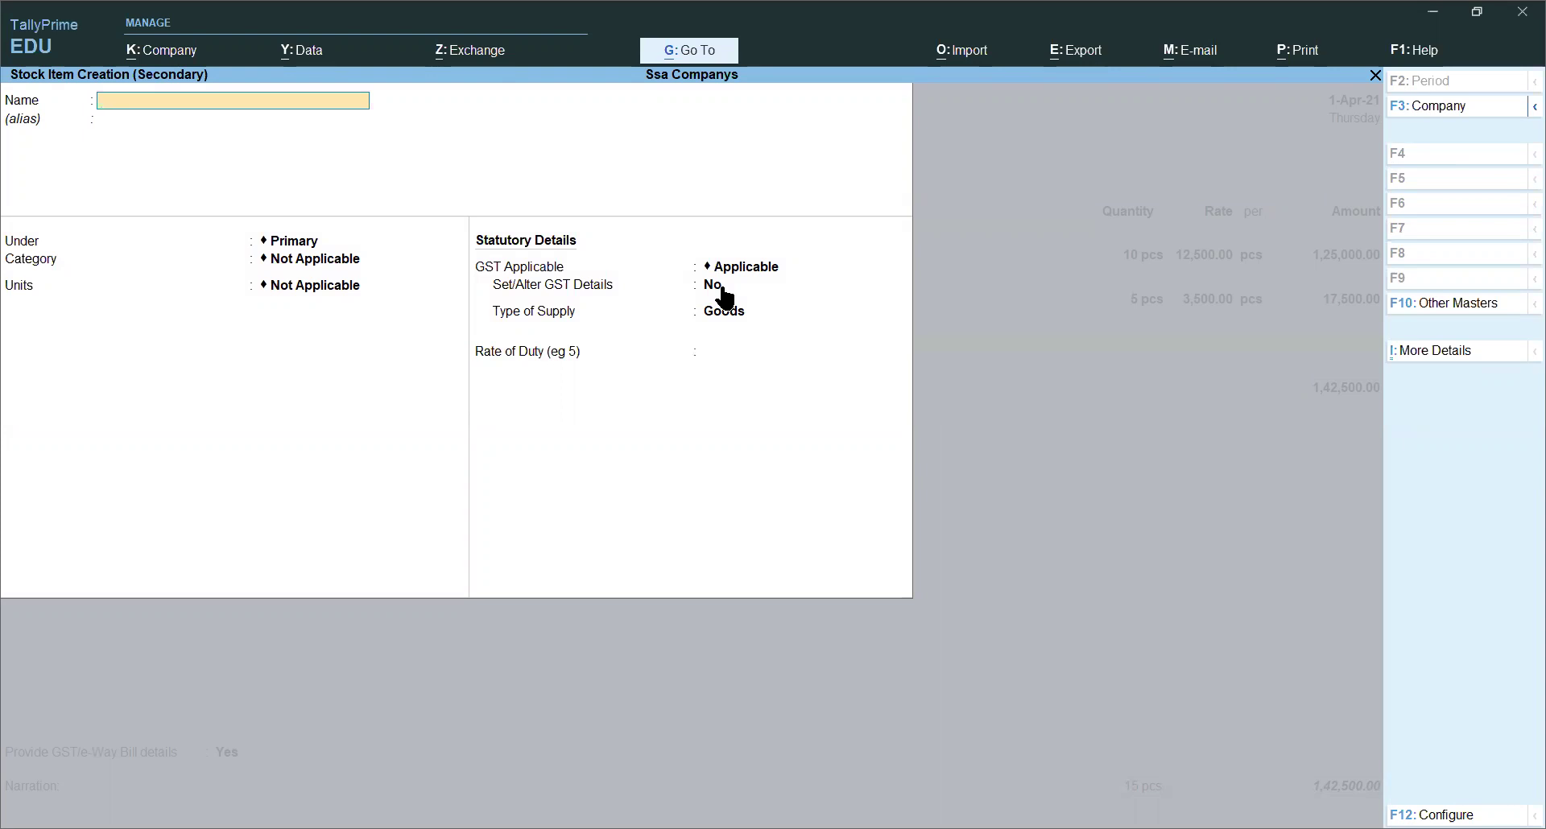
Step: Name the new item Samsung S9 under Samsung, creating a new category Mobile under Primary
{"action": "type", "text": "Mobil"}
{"action": "key", "text": "BackSpace"}
{"action": "key", "text": "BackSpace"}
{"action": "key", "text": "BackSpace"}
{"action": "key", "text": "BackSpace"}
{"action": "key", "text": "BackSpace"}
{"action": "key", "text": "BackSpace"}
{"action": "type", "text": "Samsung S9"}
{"action": "key", "text": "Return"}
{"action": "key", "text": "Return"}
{"action": "key", "text": "Down"}
{"action": "key", "text": "Down"}
{"action": "key", "text": "Return"}
{"action": "key", "text": "Down"}
{"action": "key", "text": "Down"}
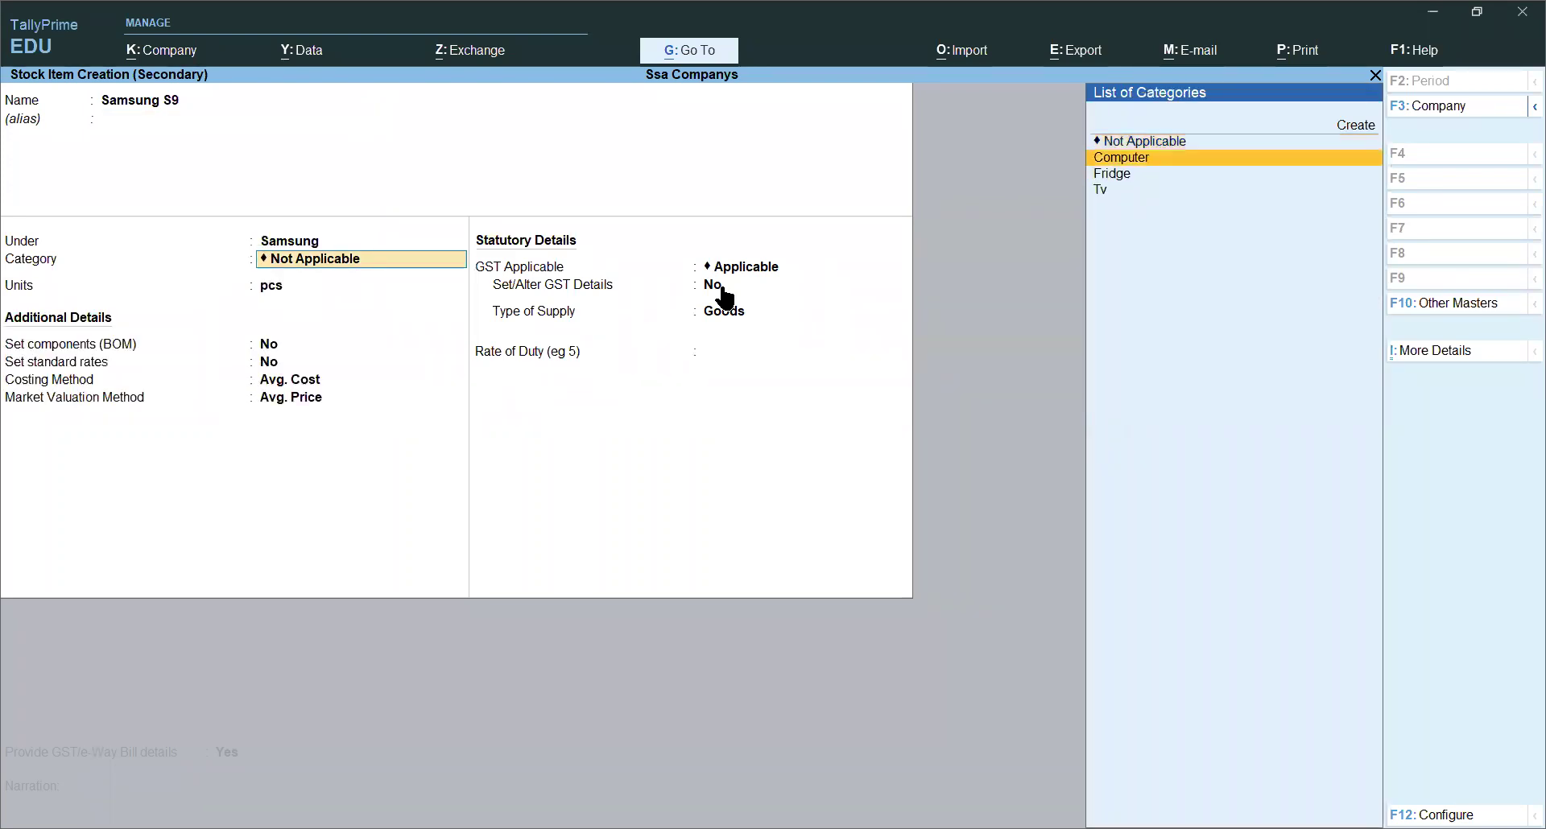
{"action": "key", "text": "Up"}
{"action": "key", "text": "Up"}
{"action": "key", "text": "Up"}
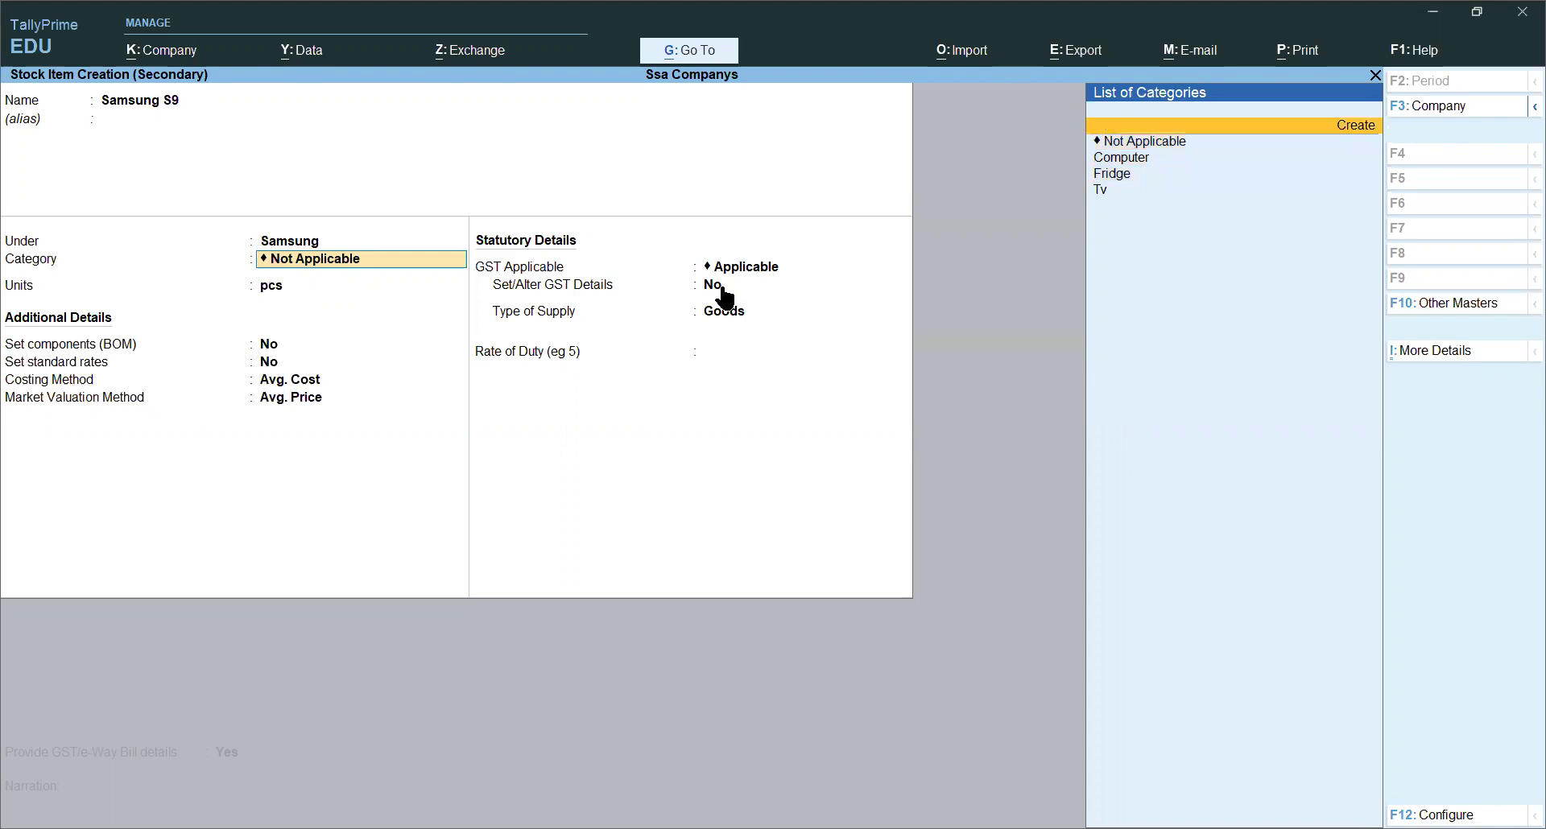
{"action": "key", "text": "Return"}
{"action": "type", "text": "Mob"}
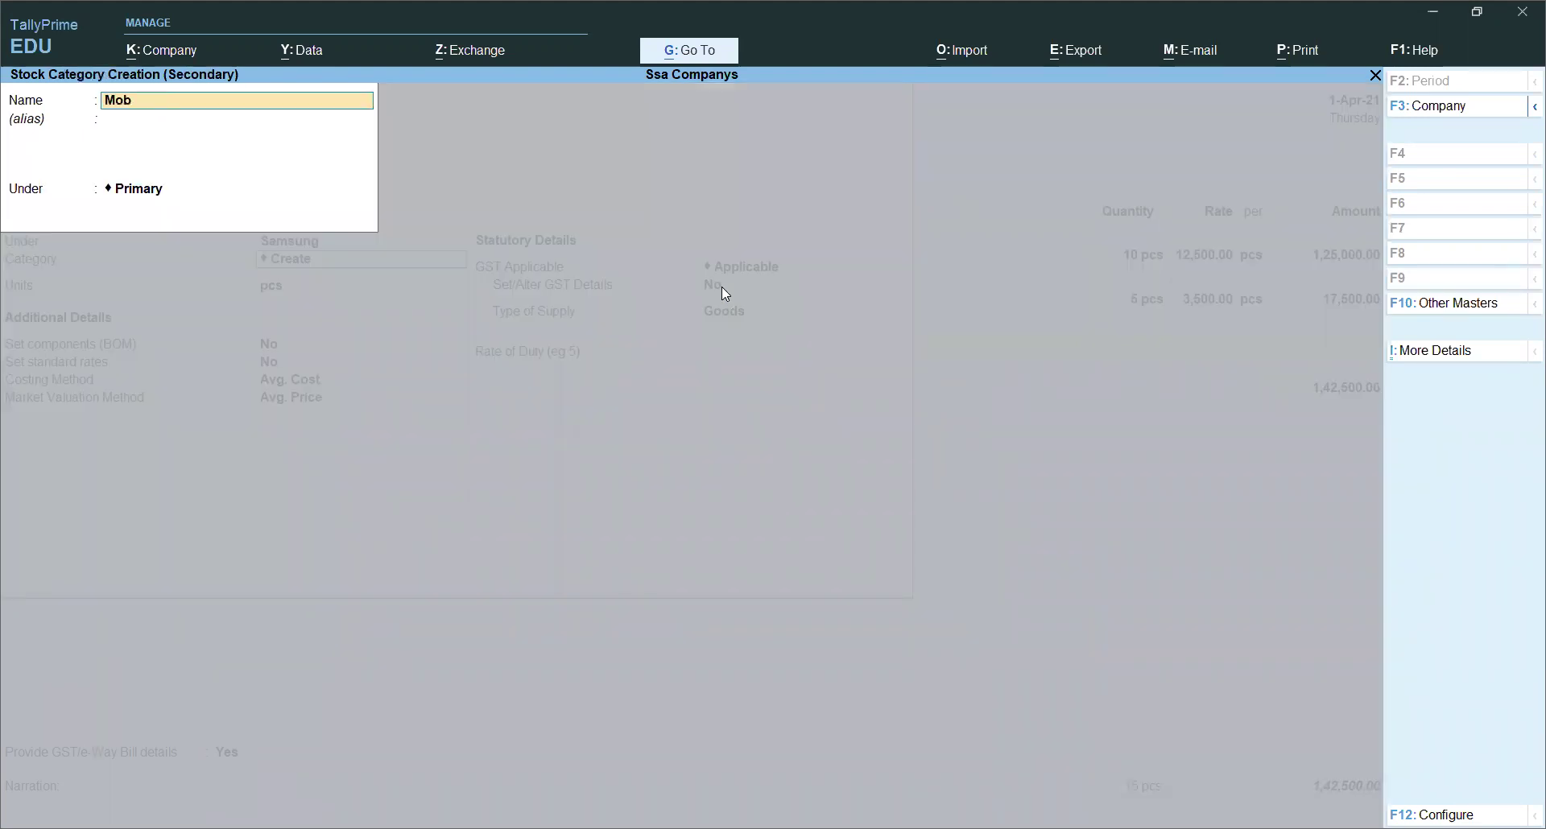
{"action": "key", "text": "Return"}
{"action": "key", "text": "Return"}
{"action": "key", "text": "Return"}
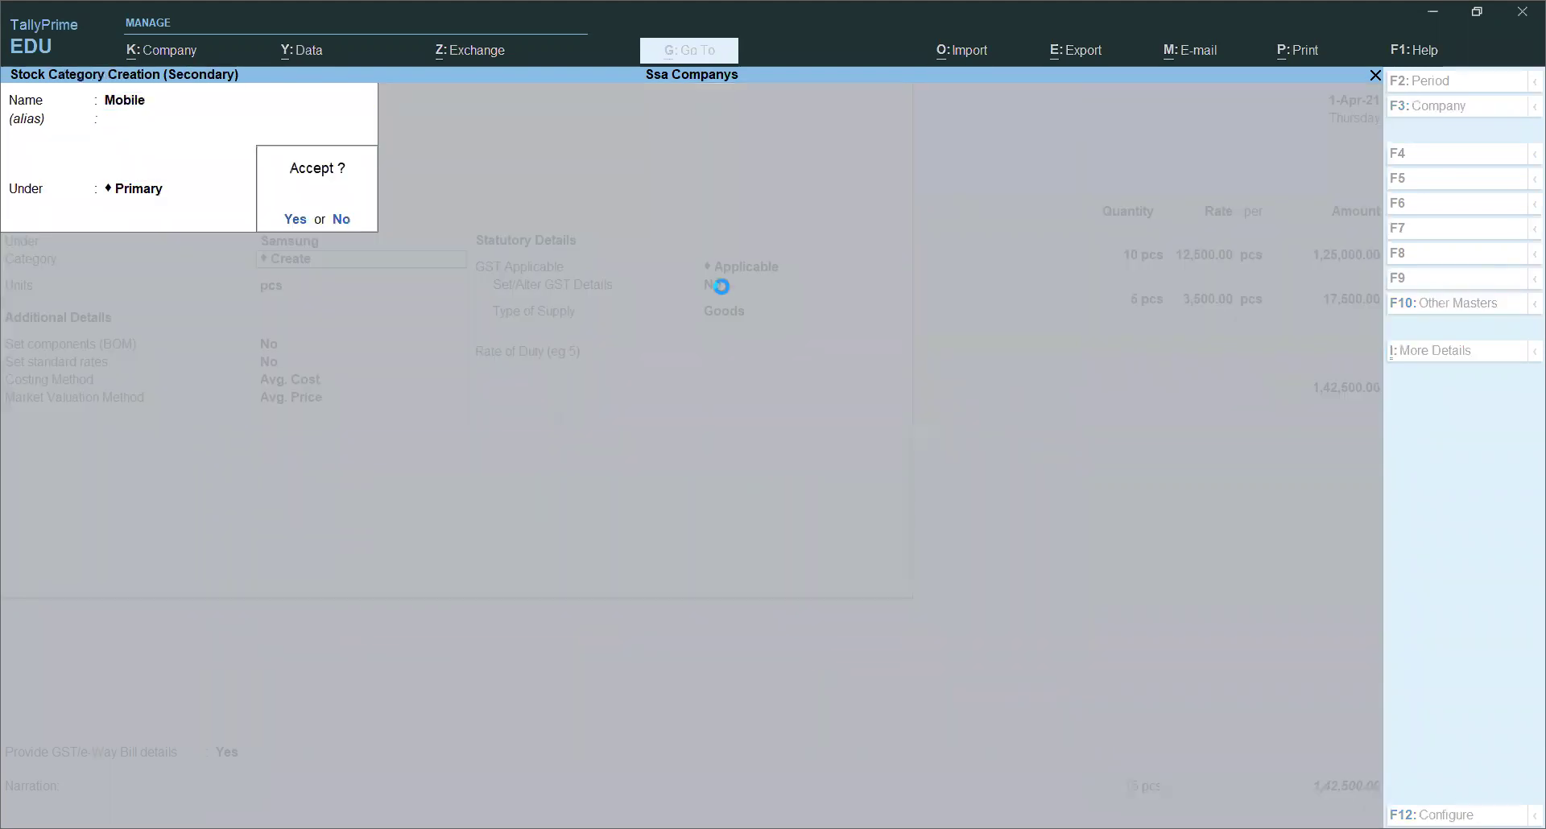
{"action": "key", "text": "Return"}
{"action": "key", "text": "Return"}
{"action": "key", "text": "Return"}
{"action": "key", "text": "Return"}
{"action": "key", "text": "Return"}
{"action": "key", "text": "Return"}
Step: Set Samsung S9's GST details: description 4G, HSN 2145, Taxable at 18% IGST
{"action": "type", "text": "y"}
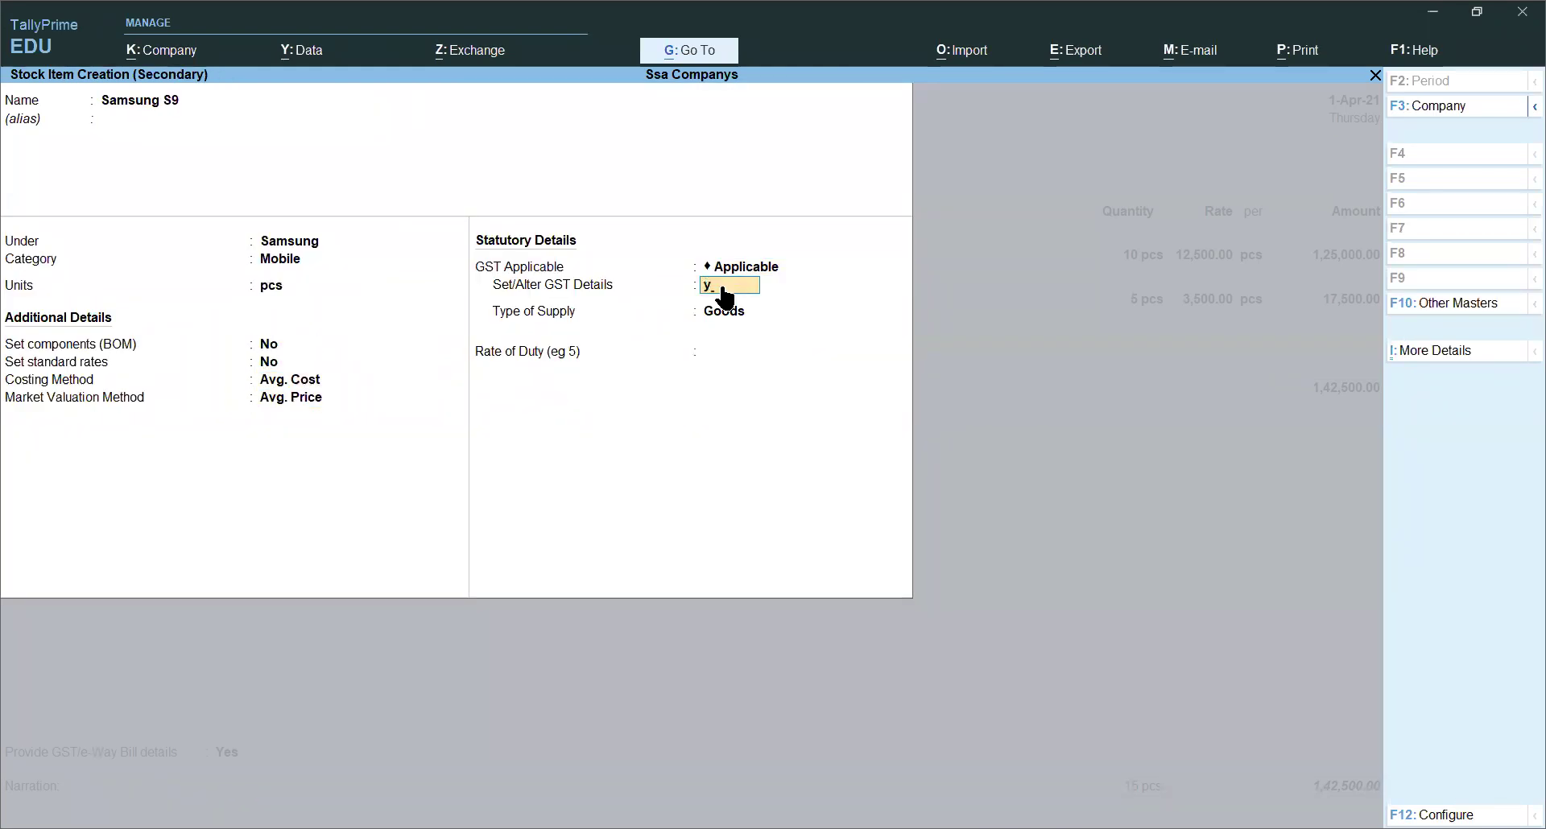
{"action": "key", "text": "Return"}
{"action": "key", "text": "Return"}
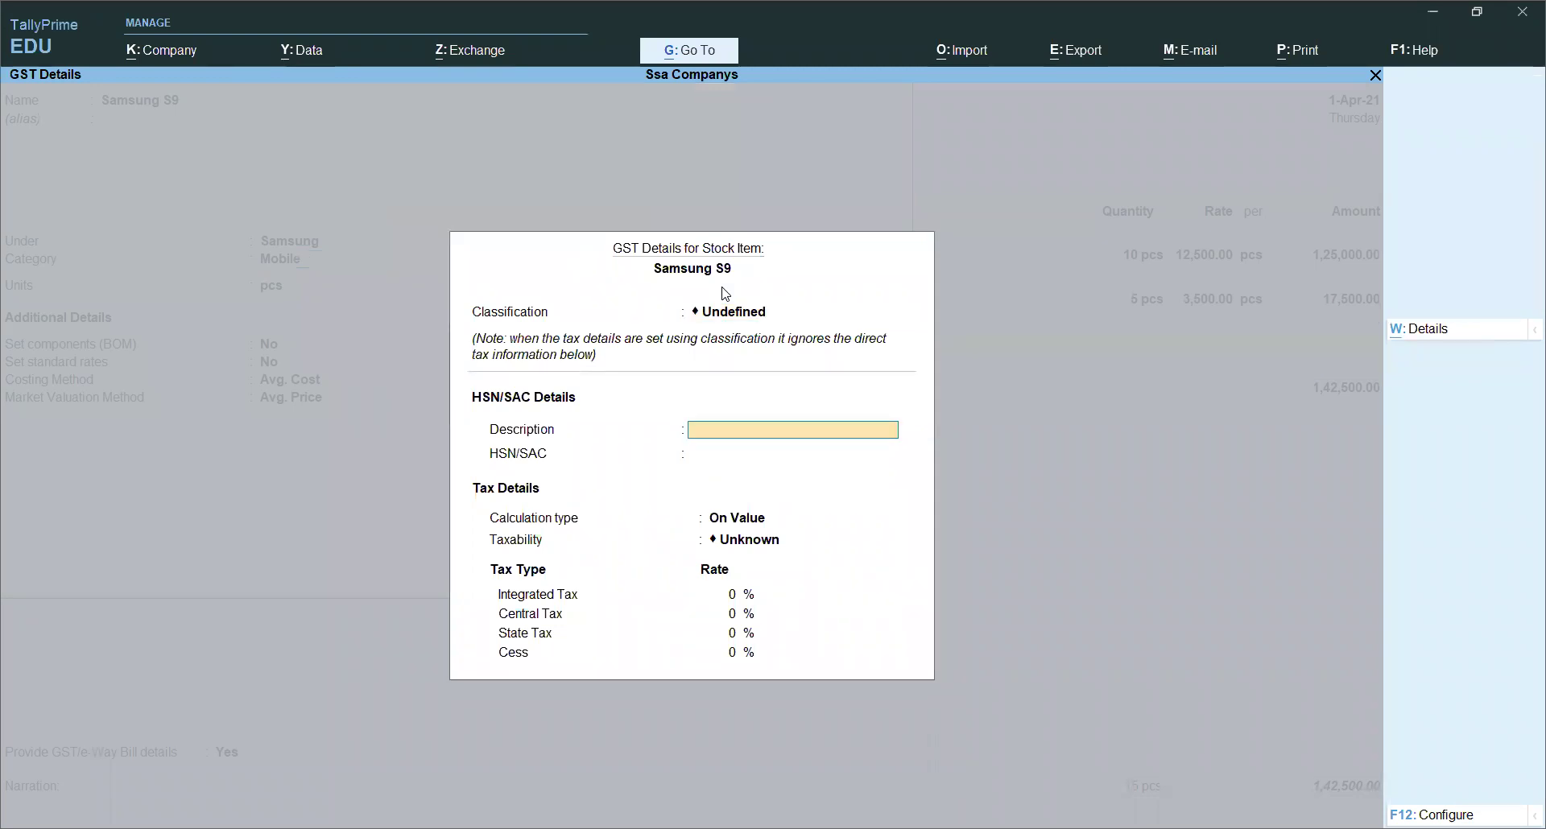
{"action": "type", "text": "Smart"}
{"action": "key", "text": "BackSpace"}
{"action": "key", "text": "BackSpace"}
{"action": "key", "text": "BackSpace"}
{"action": "key", "text": "BackSpace"}
{"action": "type", "text": "Smart Ph"}
{"action": "key", "text": "BackSpace"}
{"action": "key", "text": "BackSpace"}
{"action": "key", "text": "BackSpace"}
{"action": "key", "text": "BackSpace"}
{"action": "key", "text": "BackSpace"}
{"action": "key", "text": "BackSpace"}
{"action": "type", "text": "4G"}
{"action": "key", "text": "Return"}
{"action": "type", "text": "2145"}
{"action": "key", "text": "Return"}
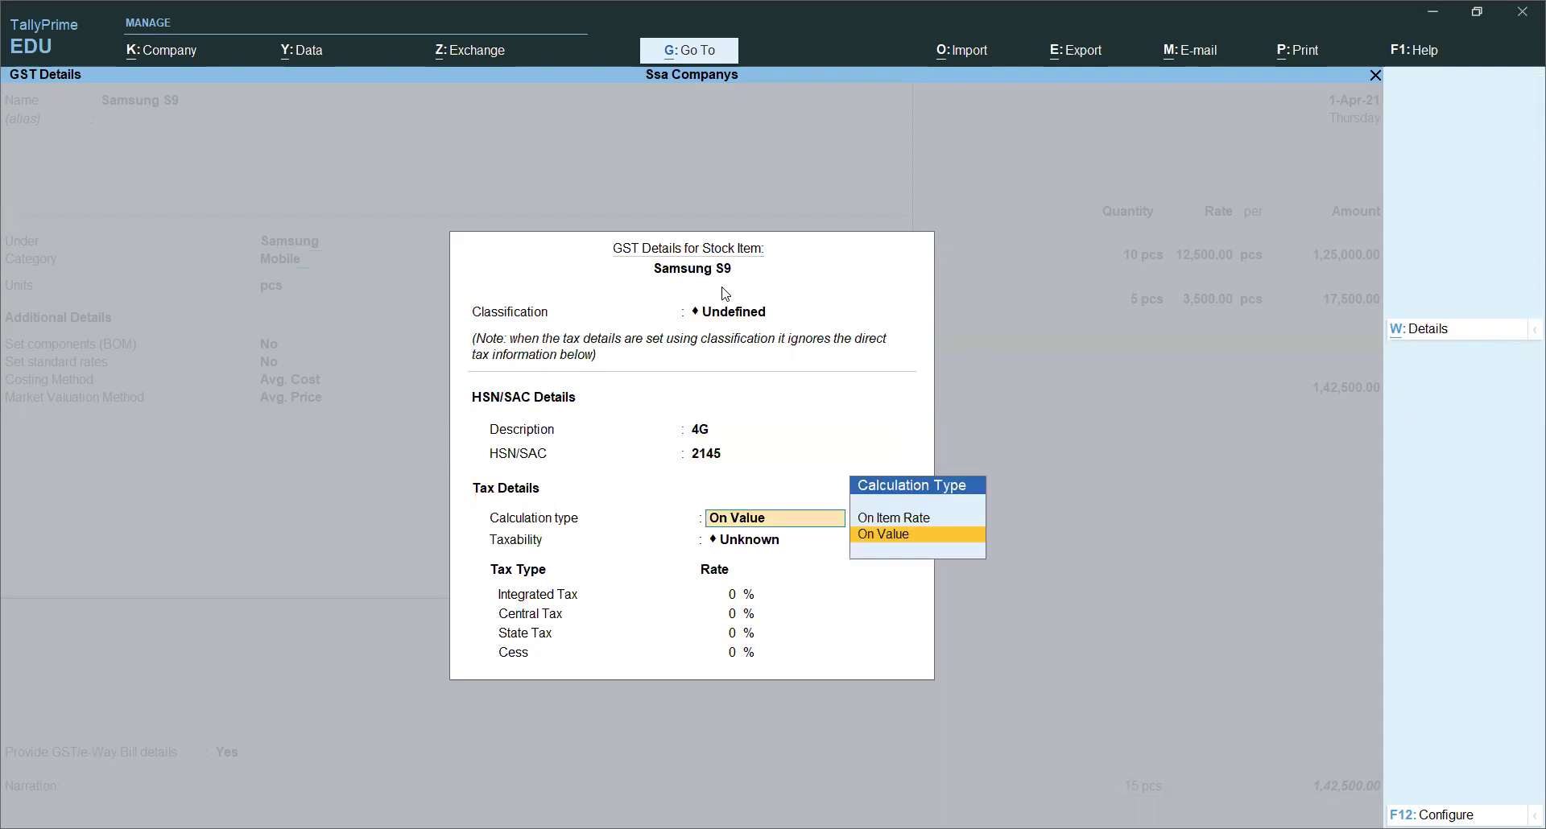
{"action": "key", "text": "Return"}
{"action": "key", "text": "Down"}
{"action": "key", "text": "Down"}
{"action": "key", "text": "Down"}
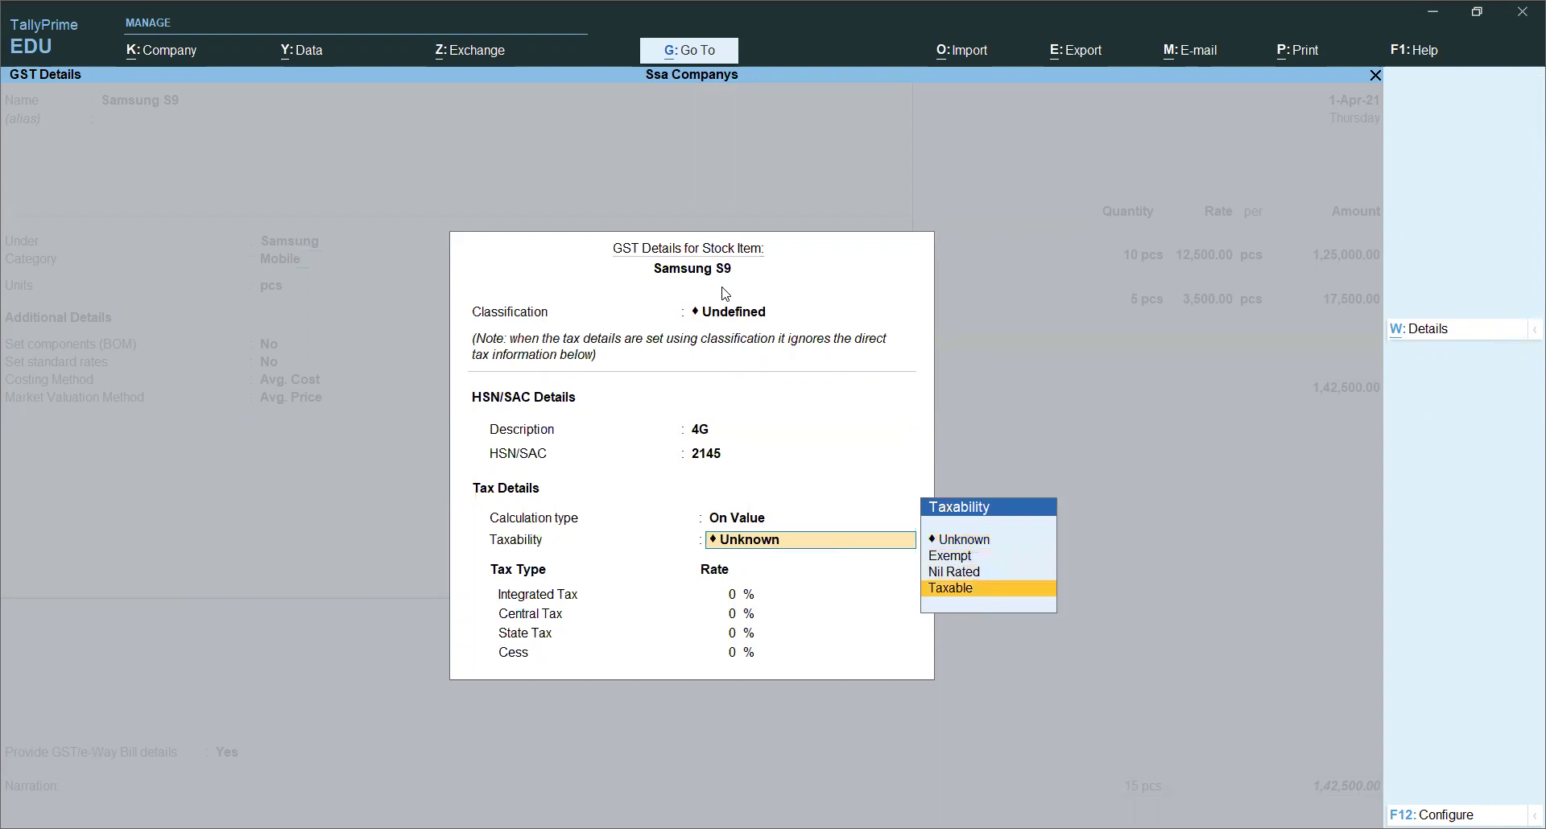
{"action": "key", "text": "Return"}
{"action": "type", "text": "18"}
{"action": "key", "text": "Return"}
{"action": "key", "text": "Return"}
{"action": "key", "text": "Return"}
{"action": "key", "text": "Return"}
{"action": "key", "text": "Return"}
{"action": "key", "text": "Return"}
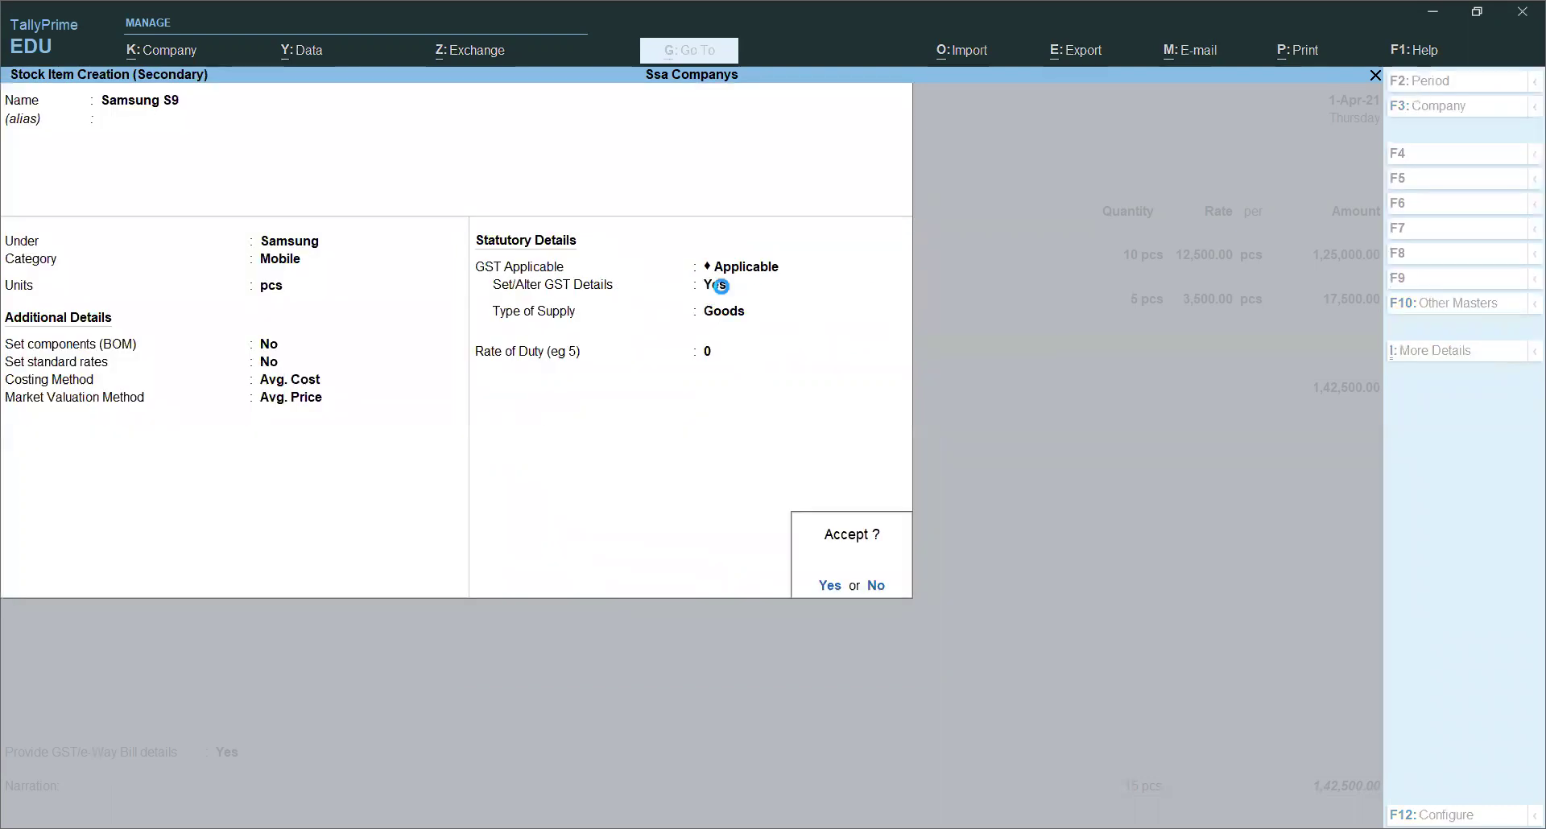
{"action": "key", "text": "Return"}
{"action": "key", "text": "Return"}
{"action": "key", "text": "Return"}
Step: Enter 12 Samsung S9 at 45,000 each, a 5,40,000 line lifting the total to 6,82,500
{"action": "key", "text": "BackSpace"}
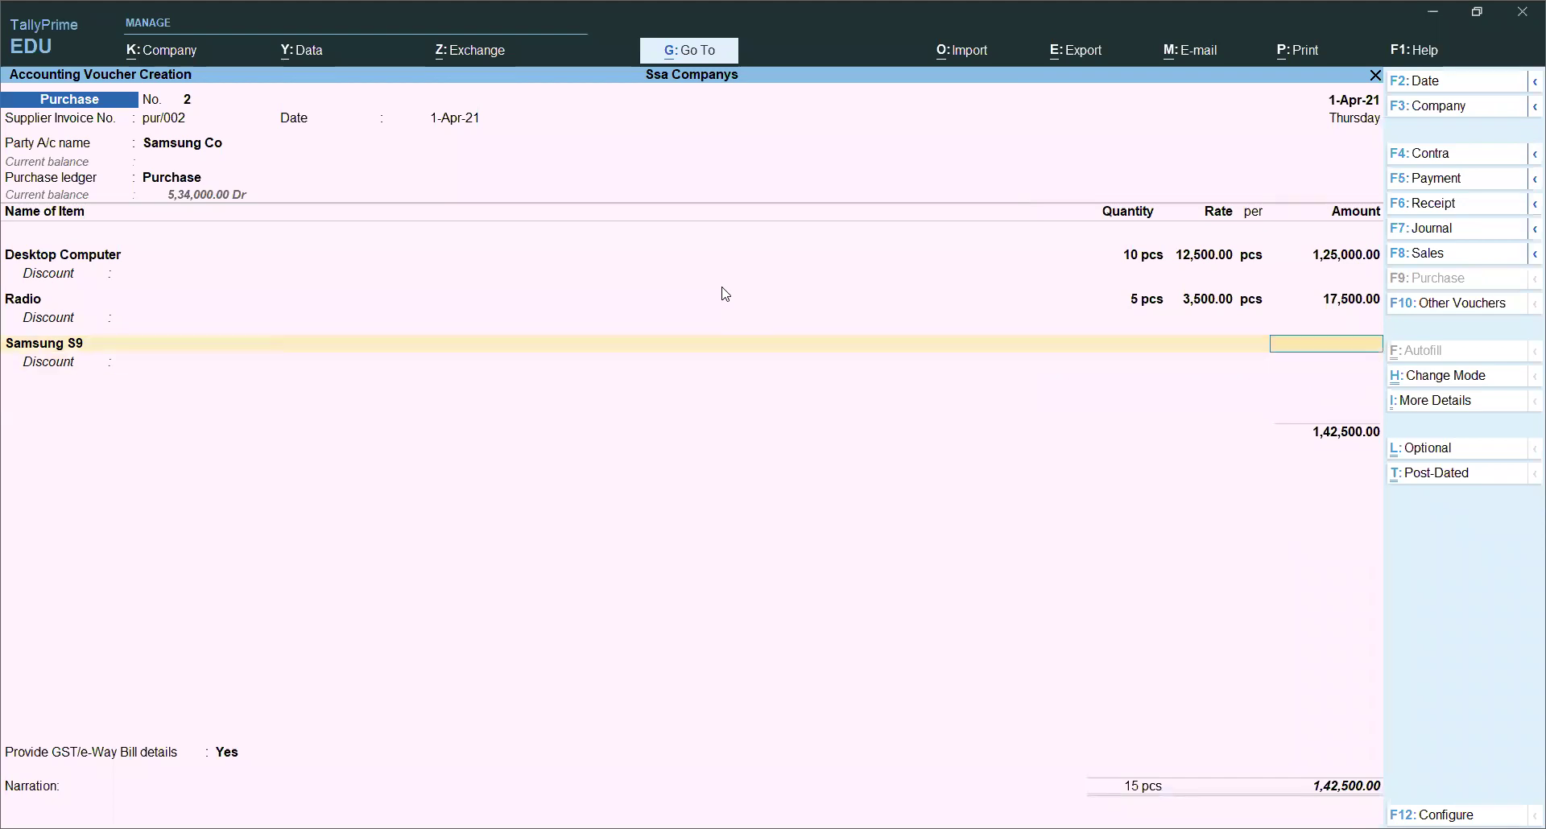
{"action": "key", "text": "BackSpace"}
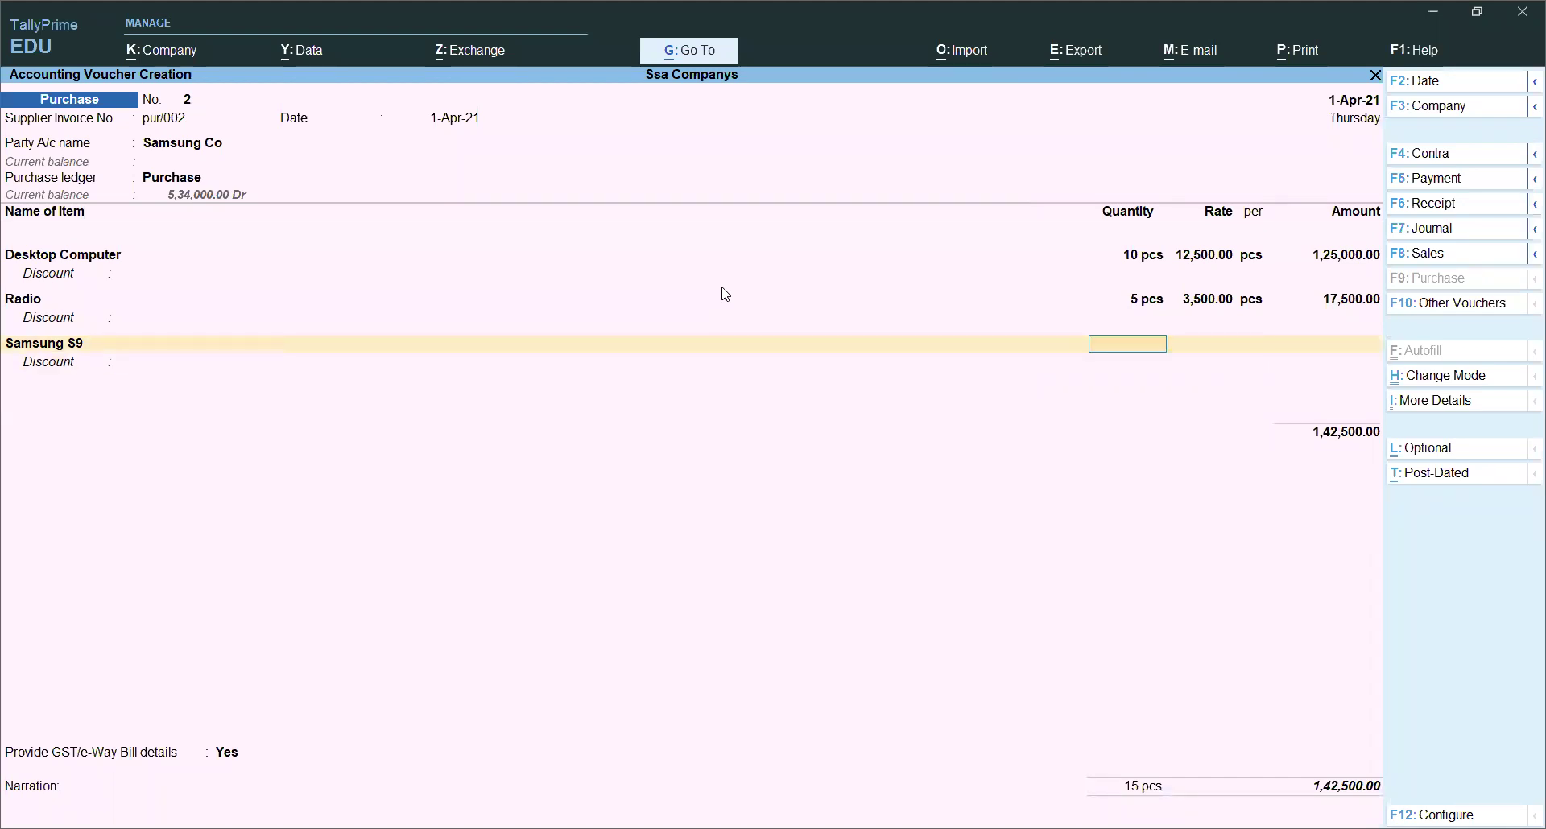
{"action": "type", "text": "12"}
{"action": "key", "text": "Return"}
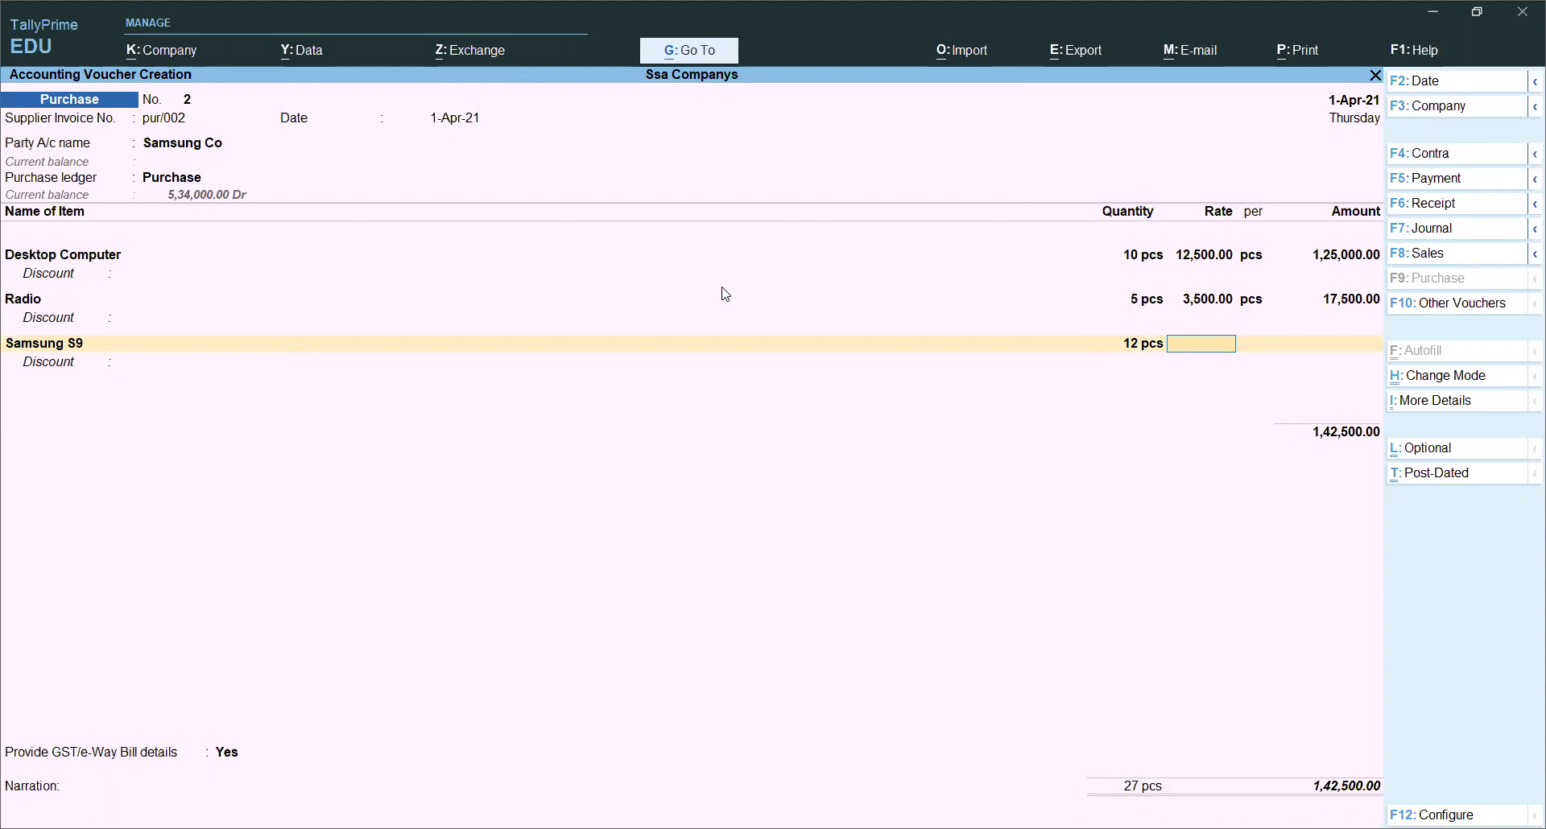
{"action": "type", "text": "45000"}
{"action": "key", "text": "Return"}
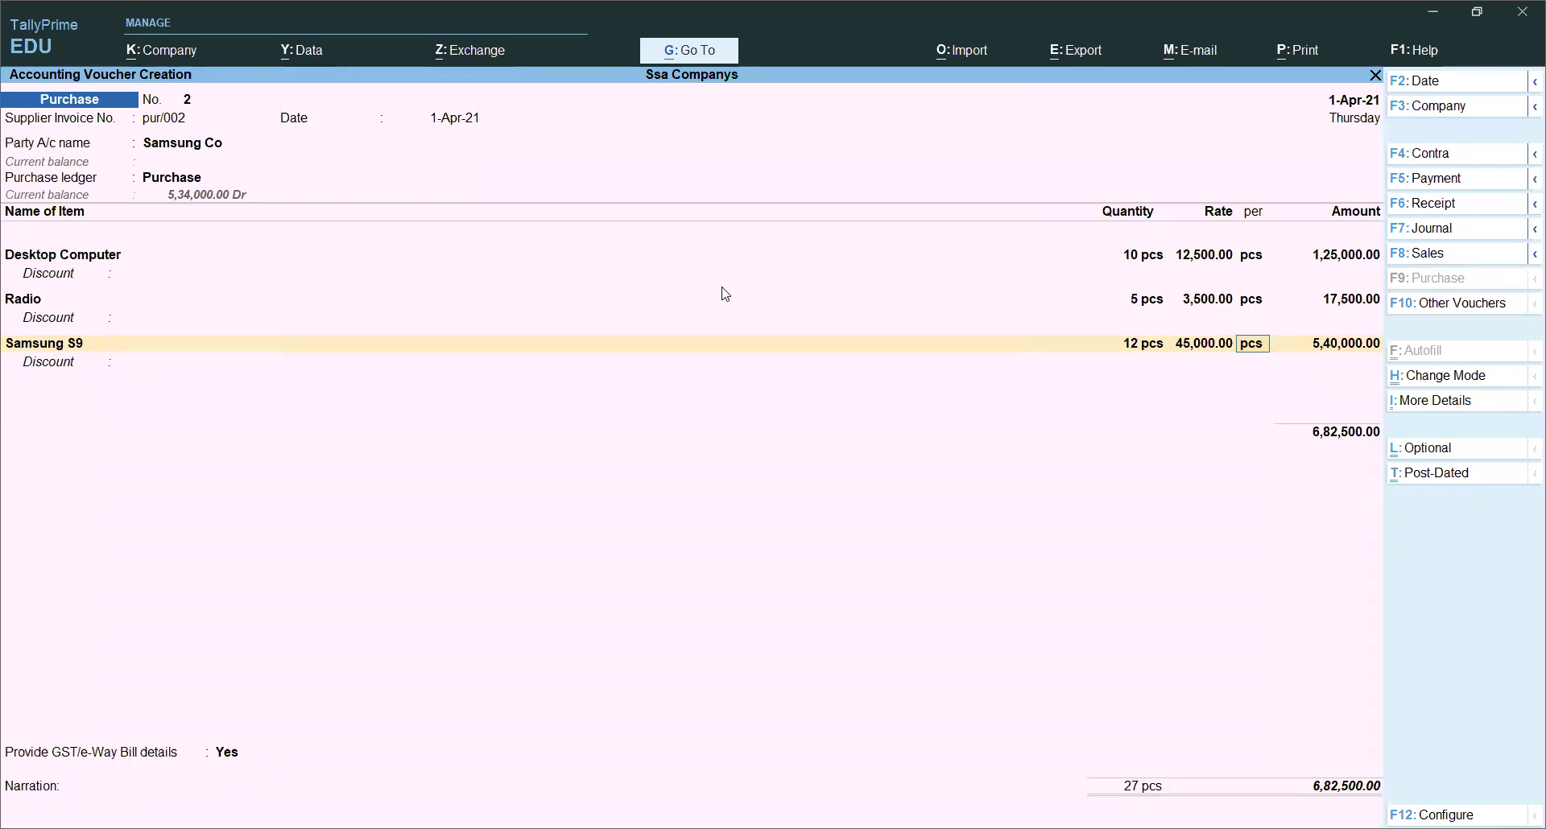
{"action": "key", "text": "Return"}
{"action": "key", "text": "Return"}
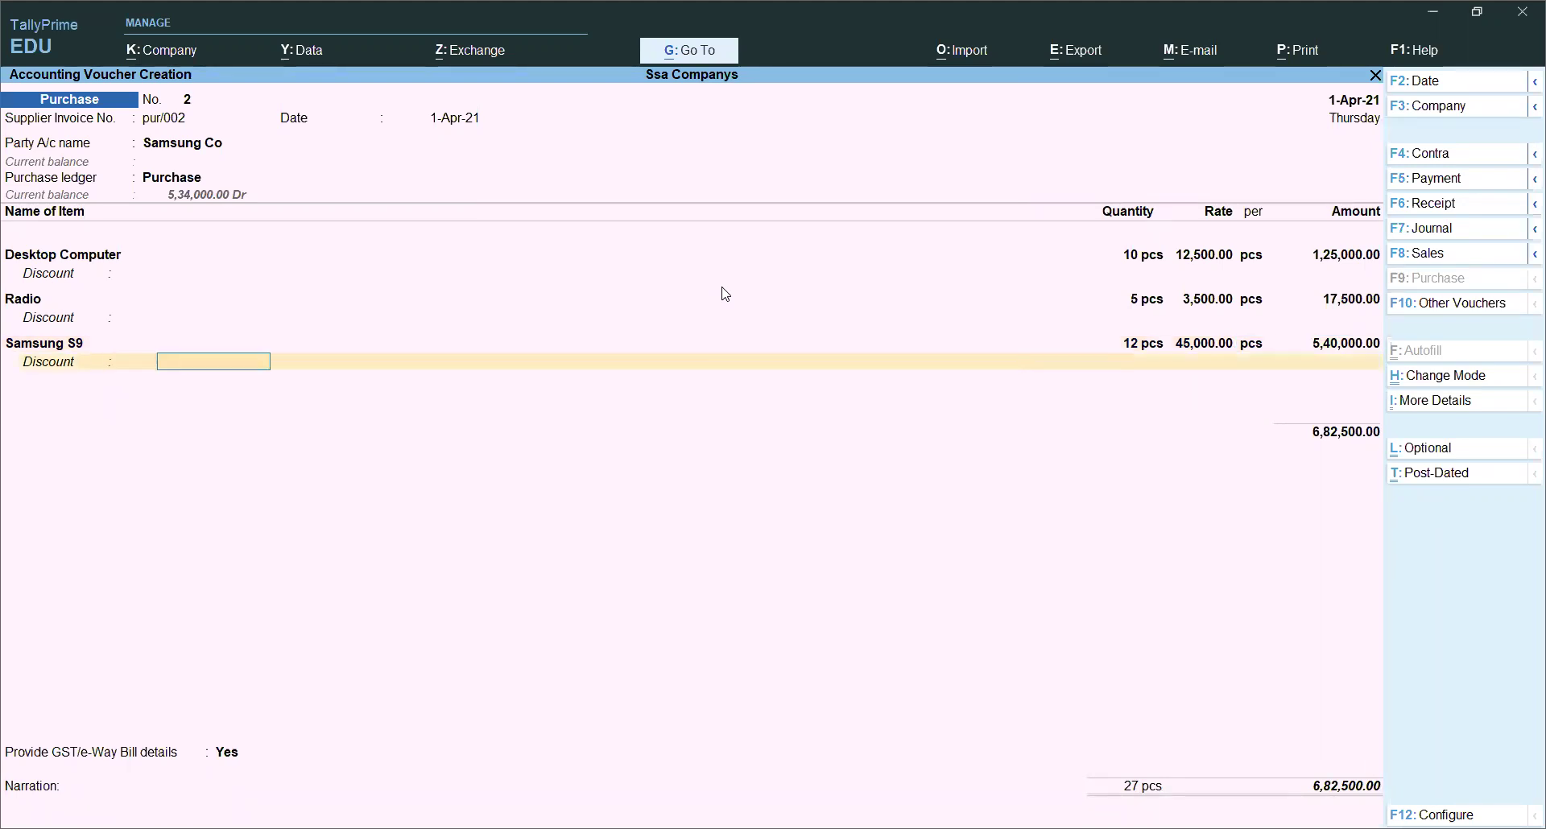
{"action": "key", "text": "Return"}
{"action": "key", "text": "BackSpace"}
{"action": "key", "text": "Return"}
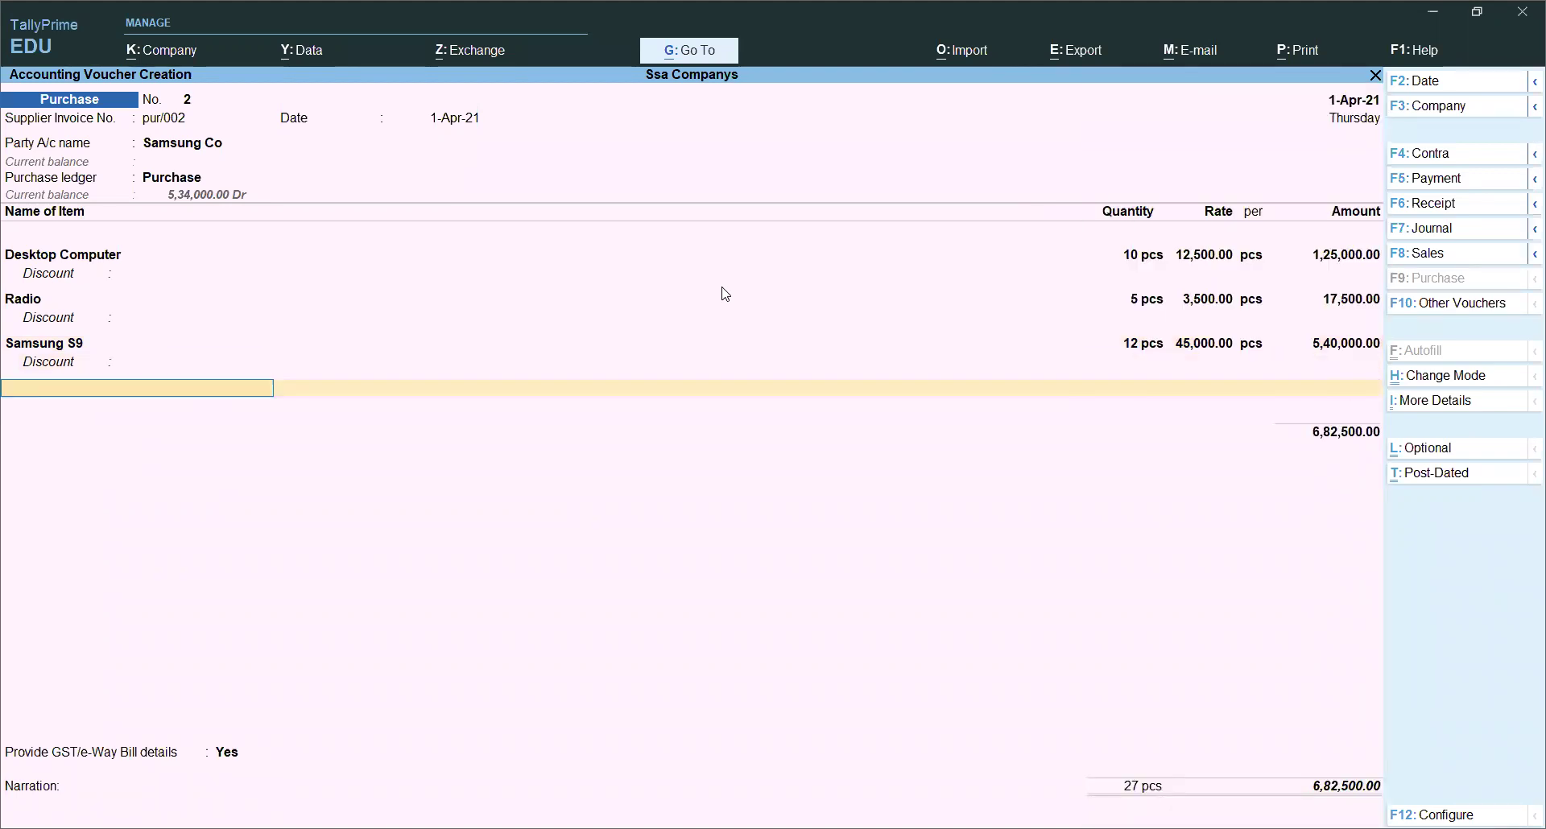
Step: Select Fridge 260l and alter it to enable GST details, keeping supply type Goods
{"action": "type", "text": "R"}
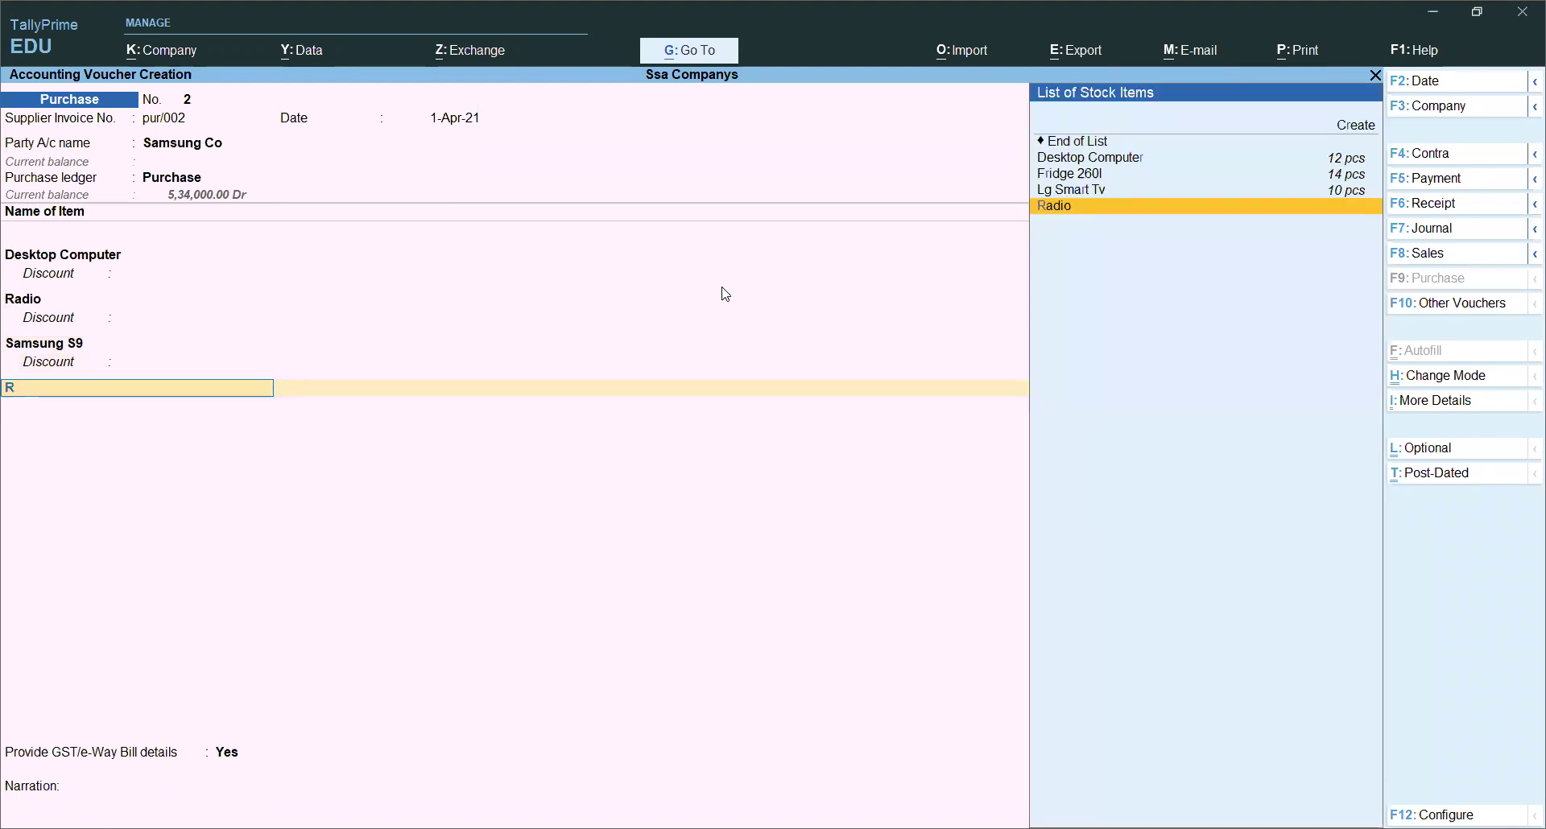
{"action": "key", "text": "Up"}
{"action": "key", "text": "Up"}
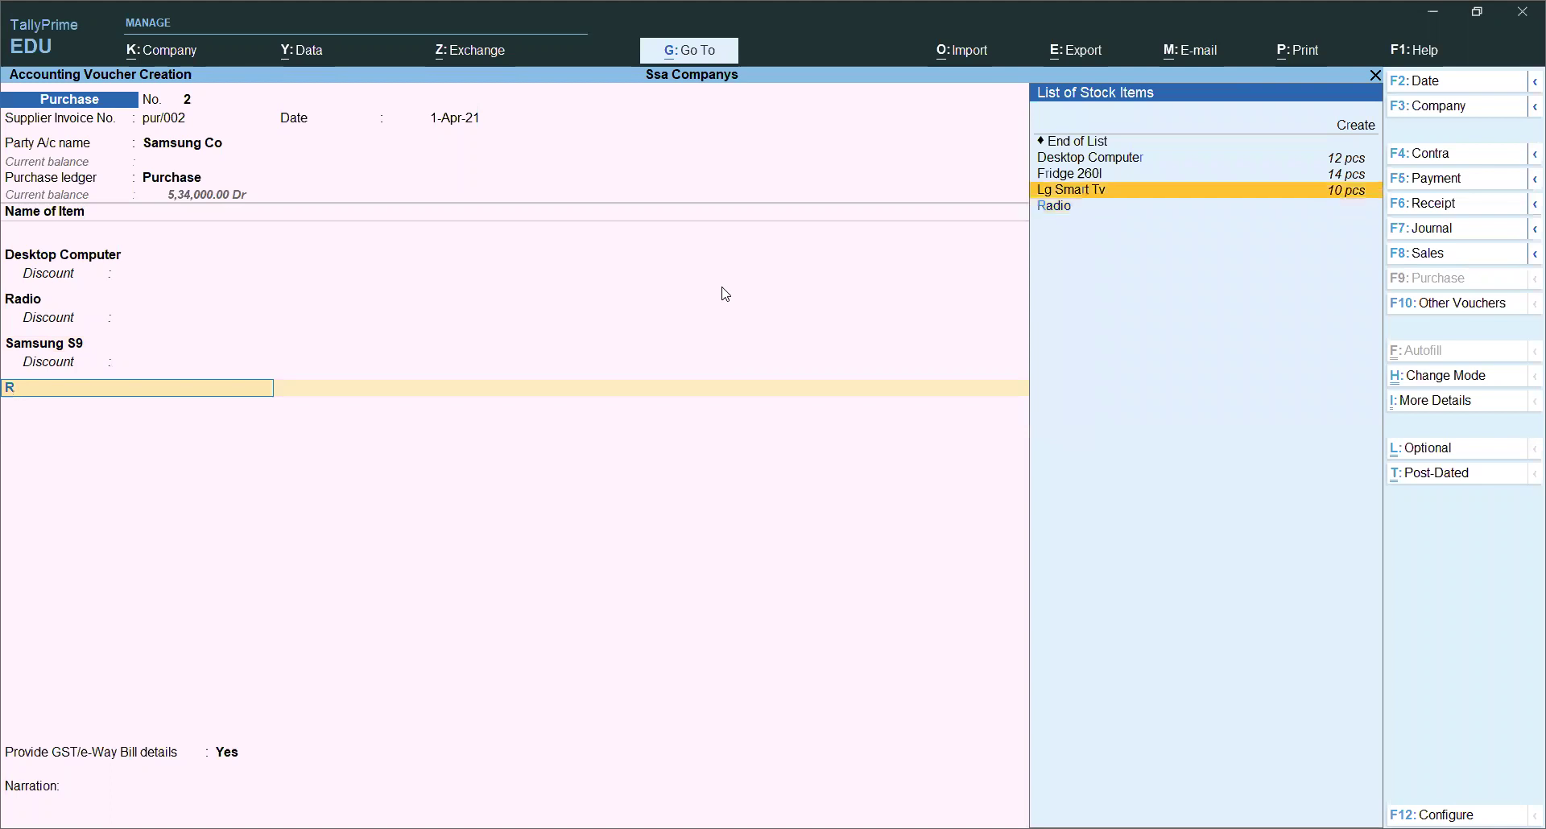
{"action": "key", "text": "Return"}
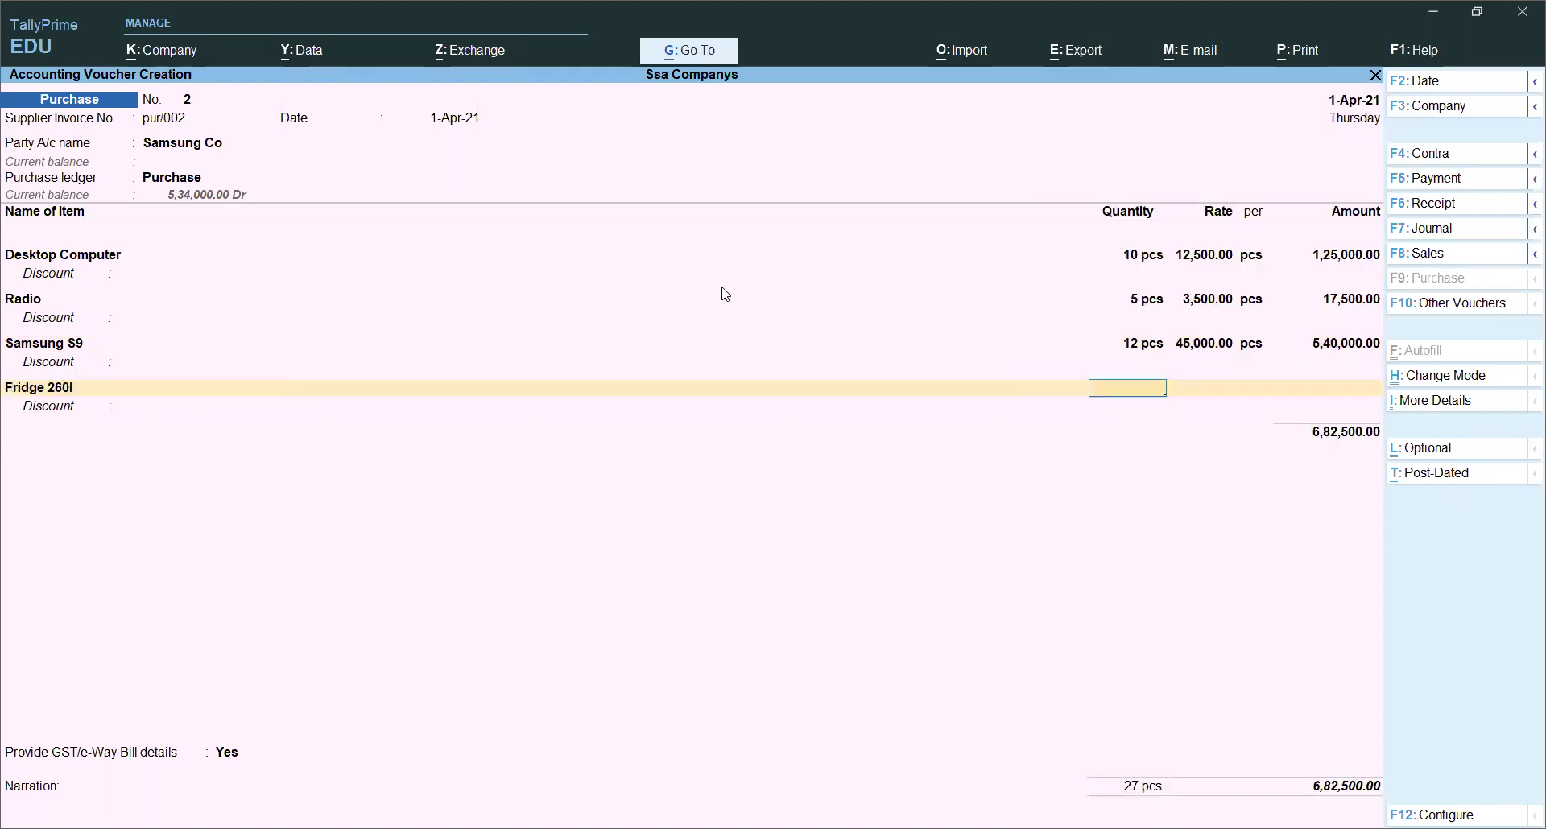
{"action": "key", "text": "BackSpace"}
{"action": "key", "text": "ctrl"}
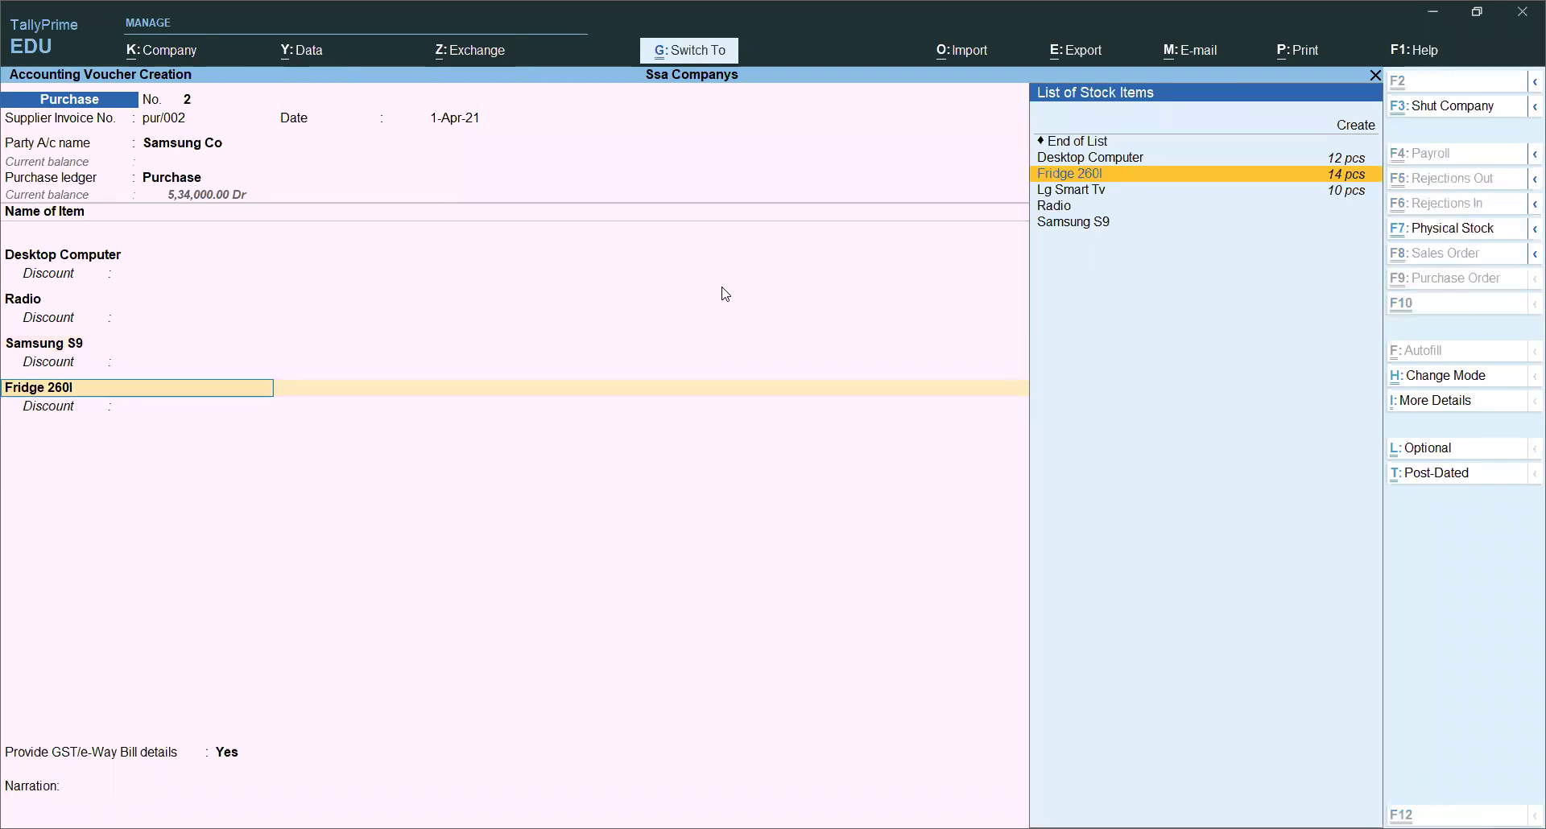
{"action": "key", "text": "ctrl+Return"}
{"action": "key", "text": "Return"}
{"action": "key", "text": "Return"}
{"action": "key", "text": "Return"}
{"action": "key", "text": "Return"}
{"action": "key", "text": "Return"}
{"action": "key", "text": "Return"}
{"action": "key", "text": "Return"}
{"action": "key", "text": "Return"}
{"action": "key", "text": "Return"}
{"action": "key", "text": "Return"}
{"action": "key", "text": "y"}
{"action": "key", "text": "Return"}
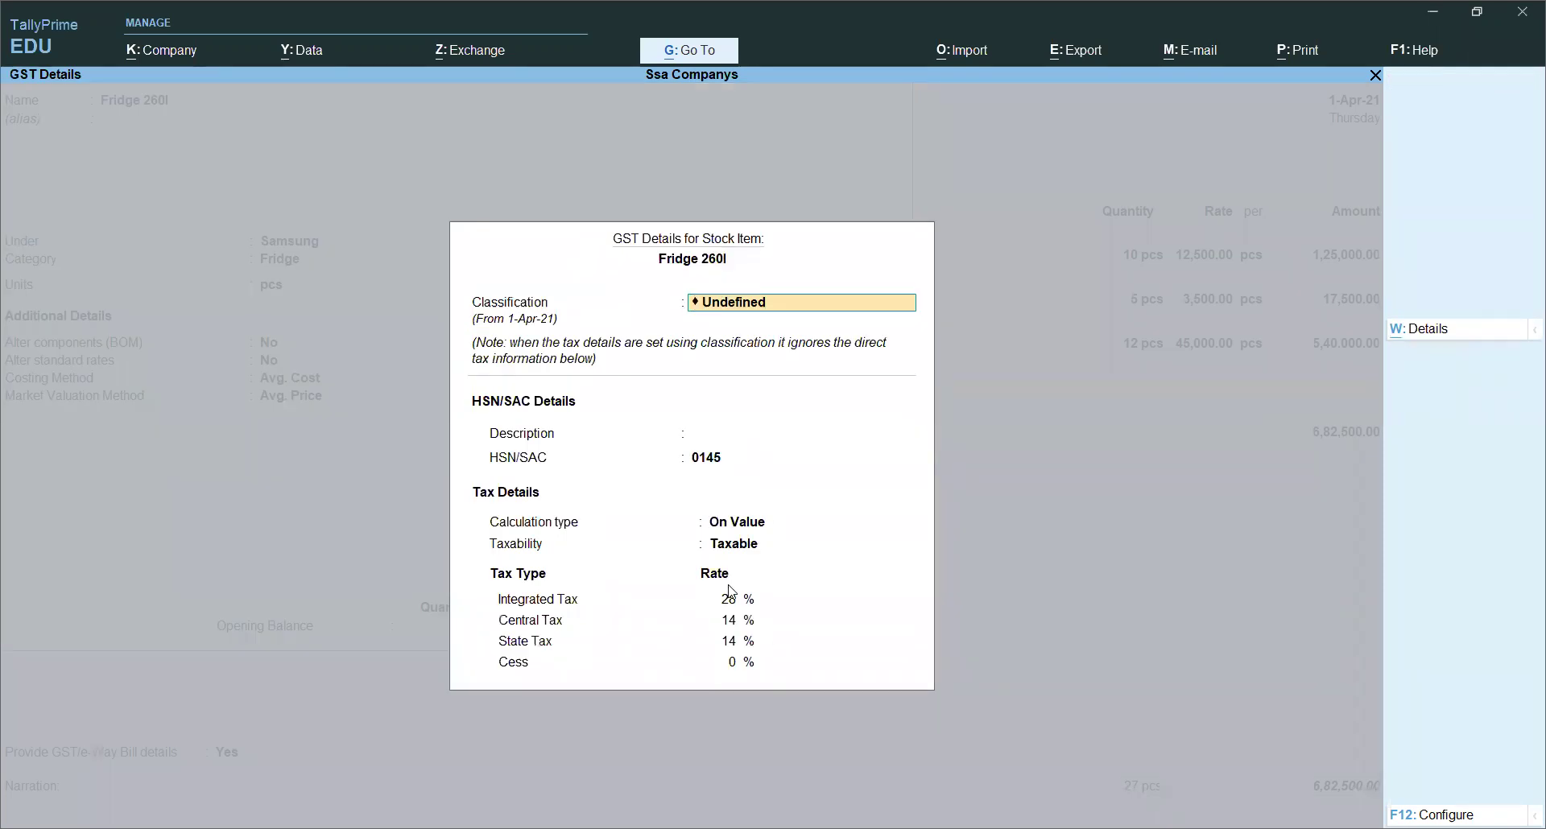
{"action": "key", "text": "ctrl+a"}
{"action": "key", "text": "Return"}
{"action": "key", "text": "Return"}
Step: Enter 10 Fridge 260l at 17,000 each, bringing the total to 8,52,500
{"action": "key", "text": "Return"}
{"action": "key", "text": "y"}
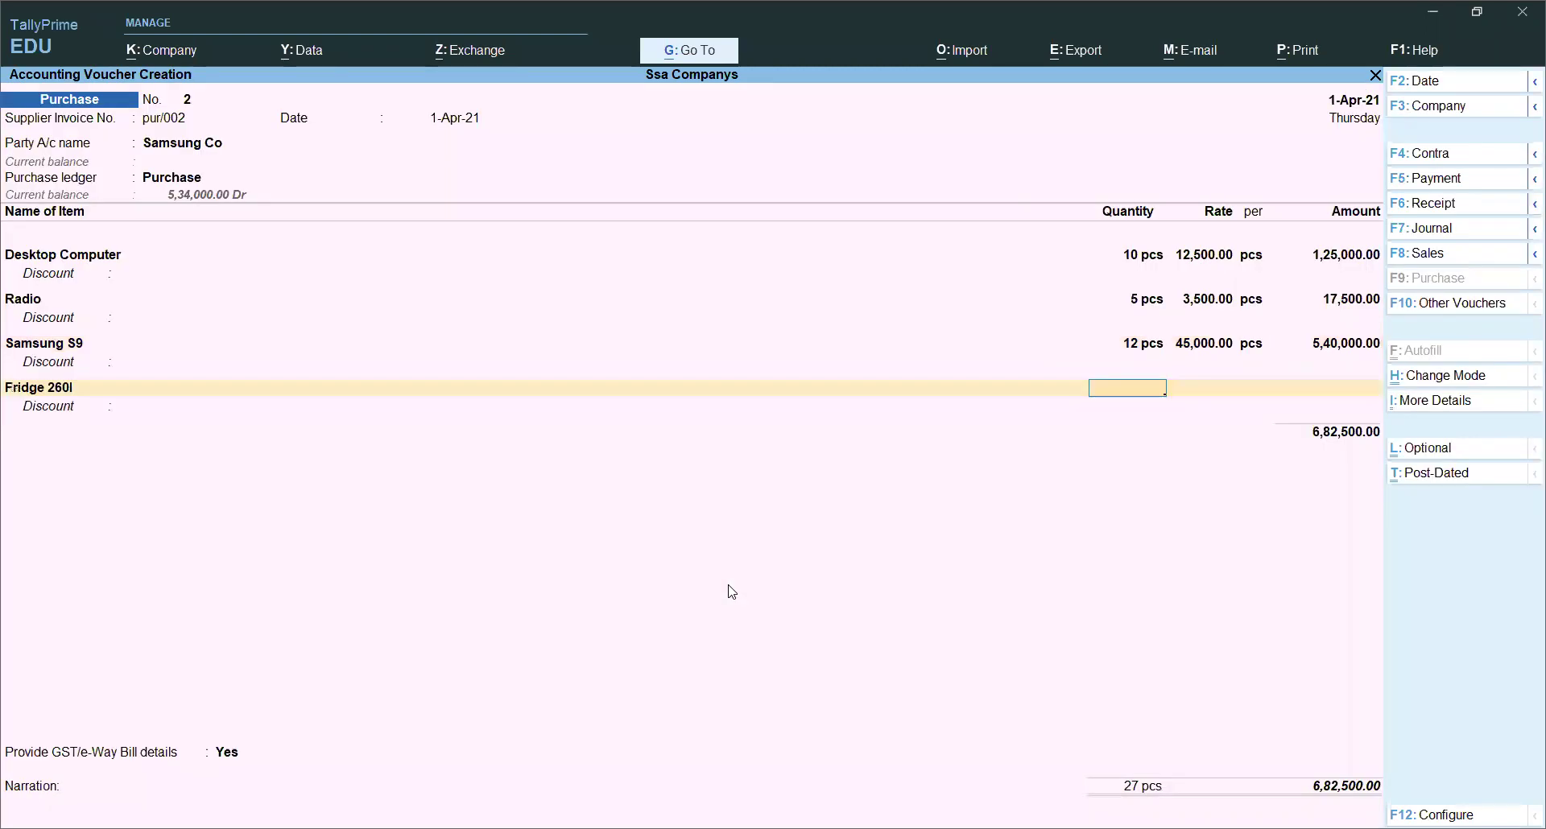
{"action": "type", "text": "10"}
{"action": "key", "text": "Return"}
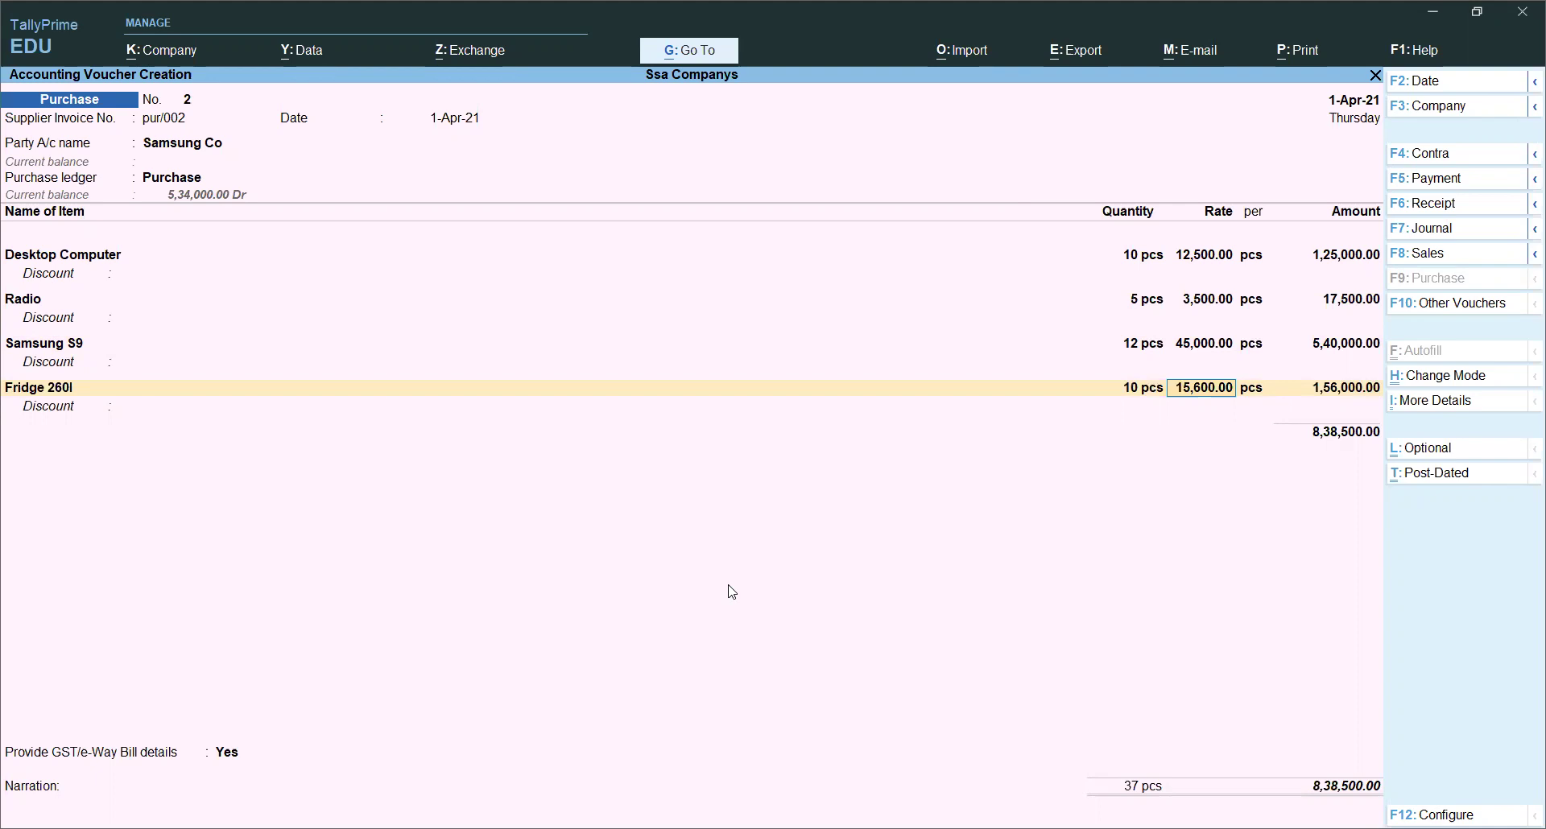
{"action": "type", "text": "17000"}
{"action": "key", "text": "Return"}
{"action": "key", "text": "Return"}
{"action": "key", "text": "Return"}
{"action": "key", "text": "Return"}
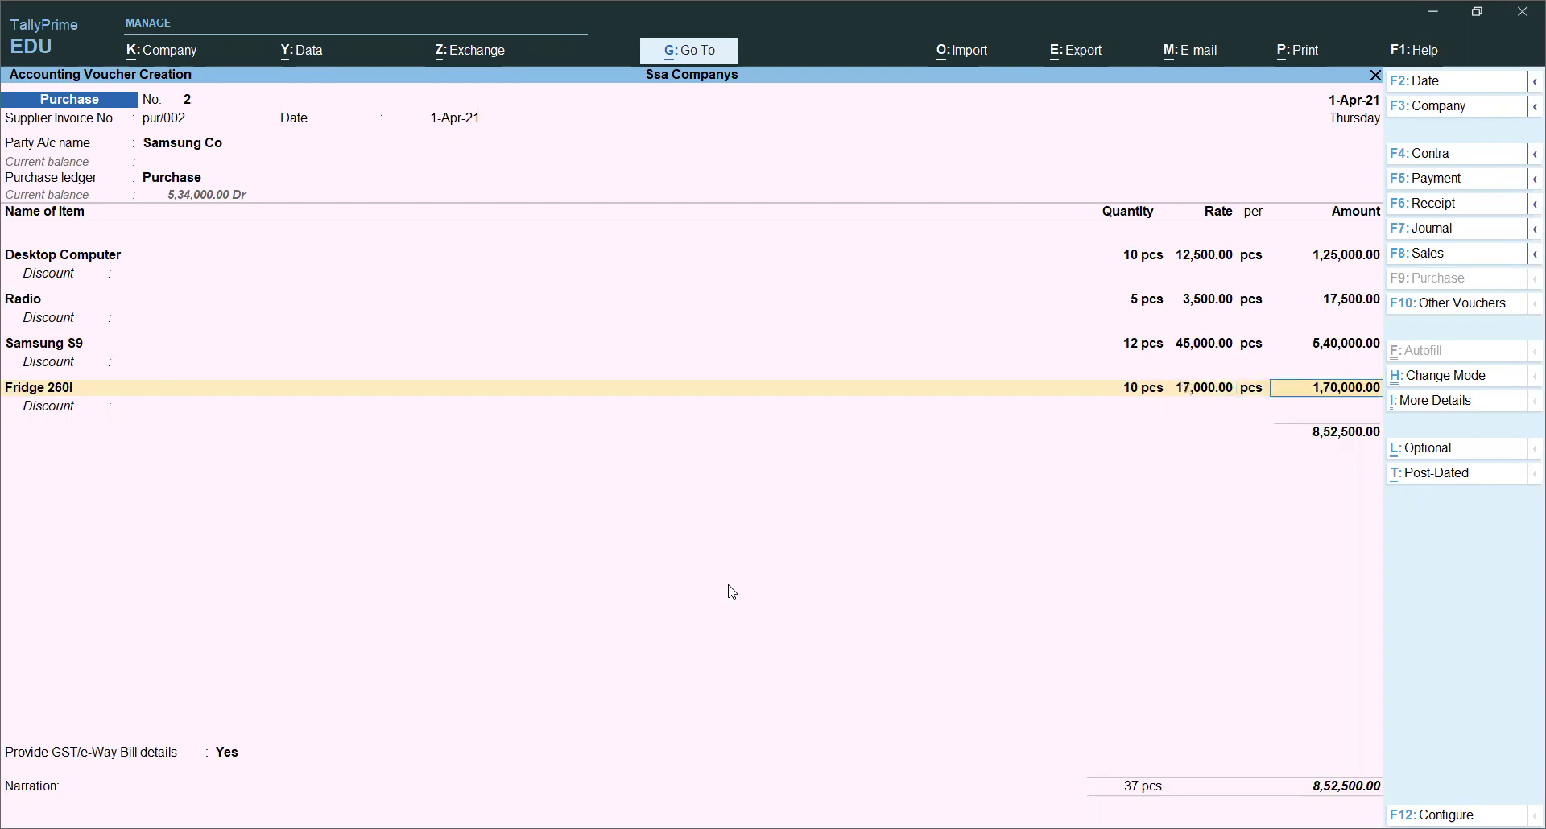
Step: Add Cgst and Sgst lines of 84,700 each, raising the total to 10,21,900, and bring up More Details
{"action": "key", "text": "Return"}
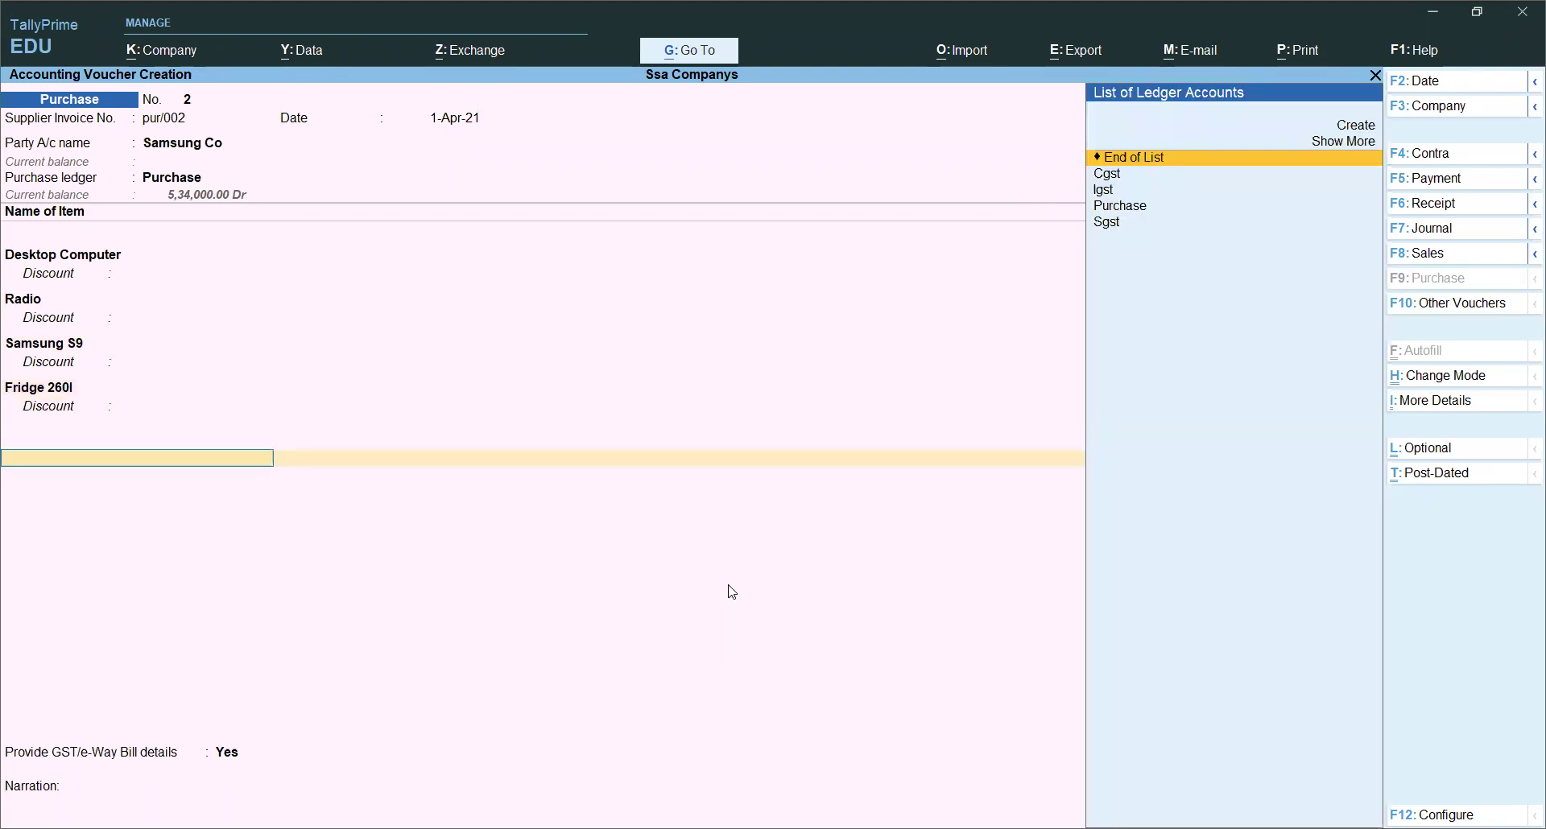
{"action": "key", "text": "BackSpace"}
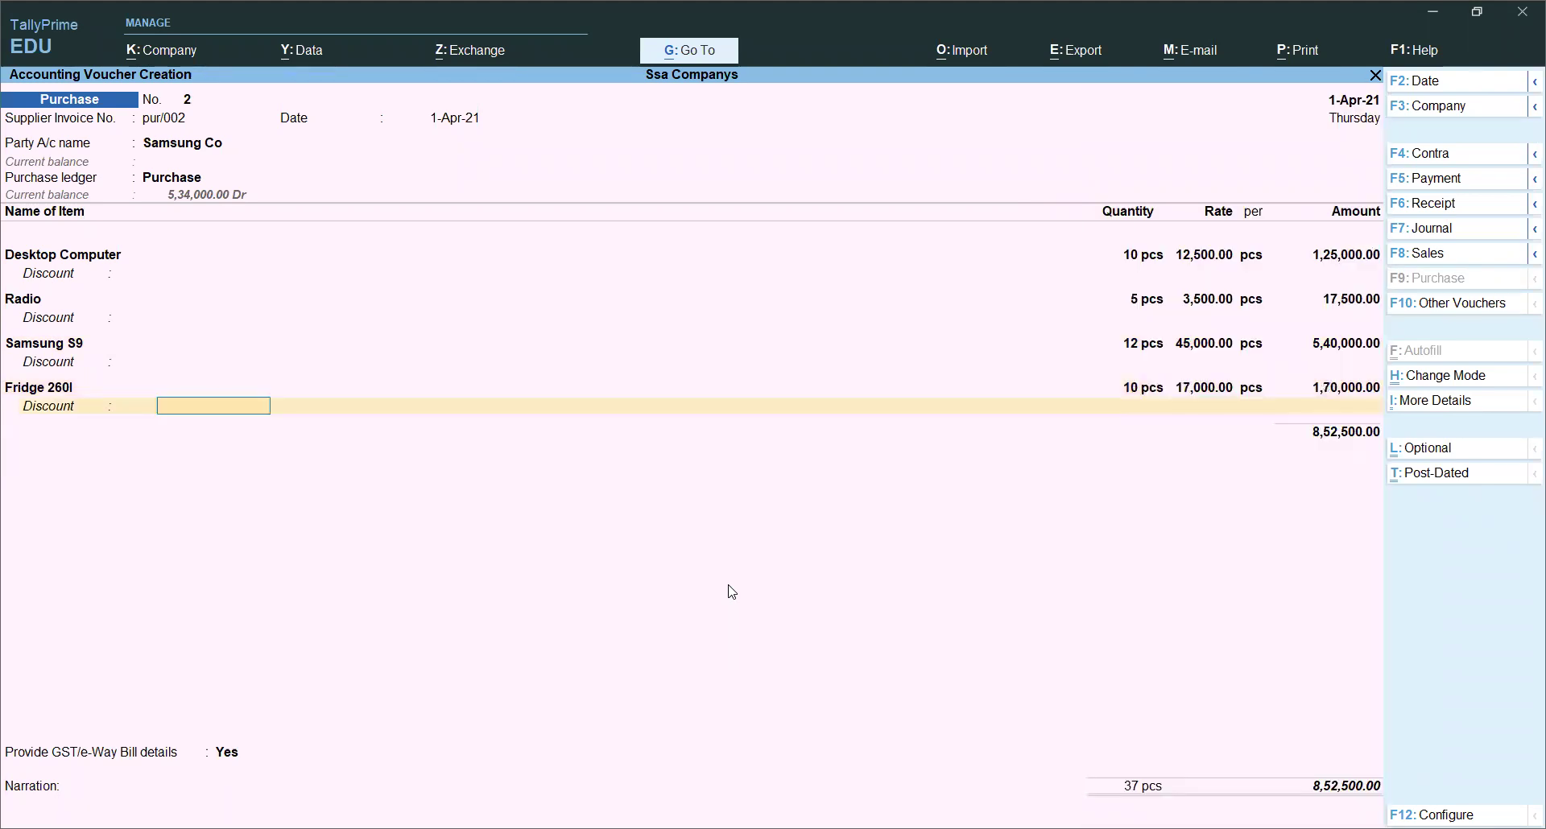
{"action": "key", "text": "Return"}
{"action": "key", "text": "Return"}
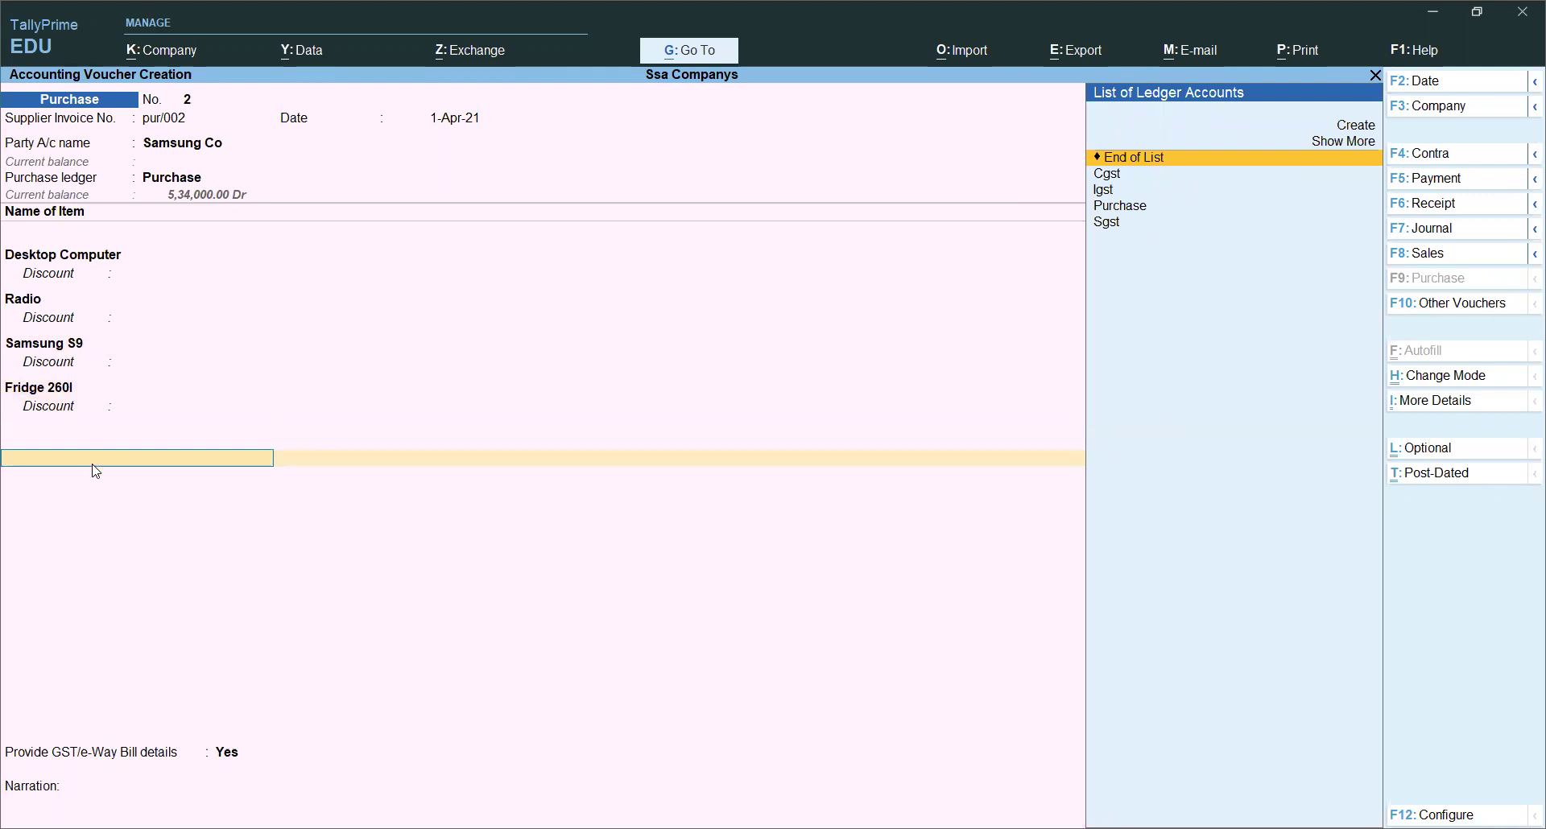
{"action": "key", "text": "Down"}
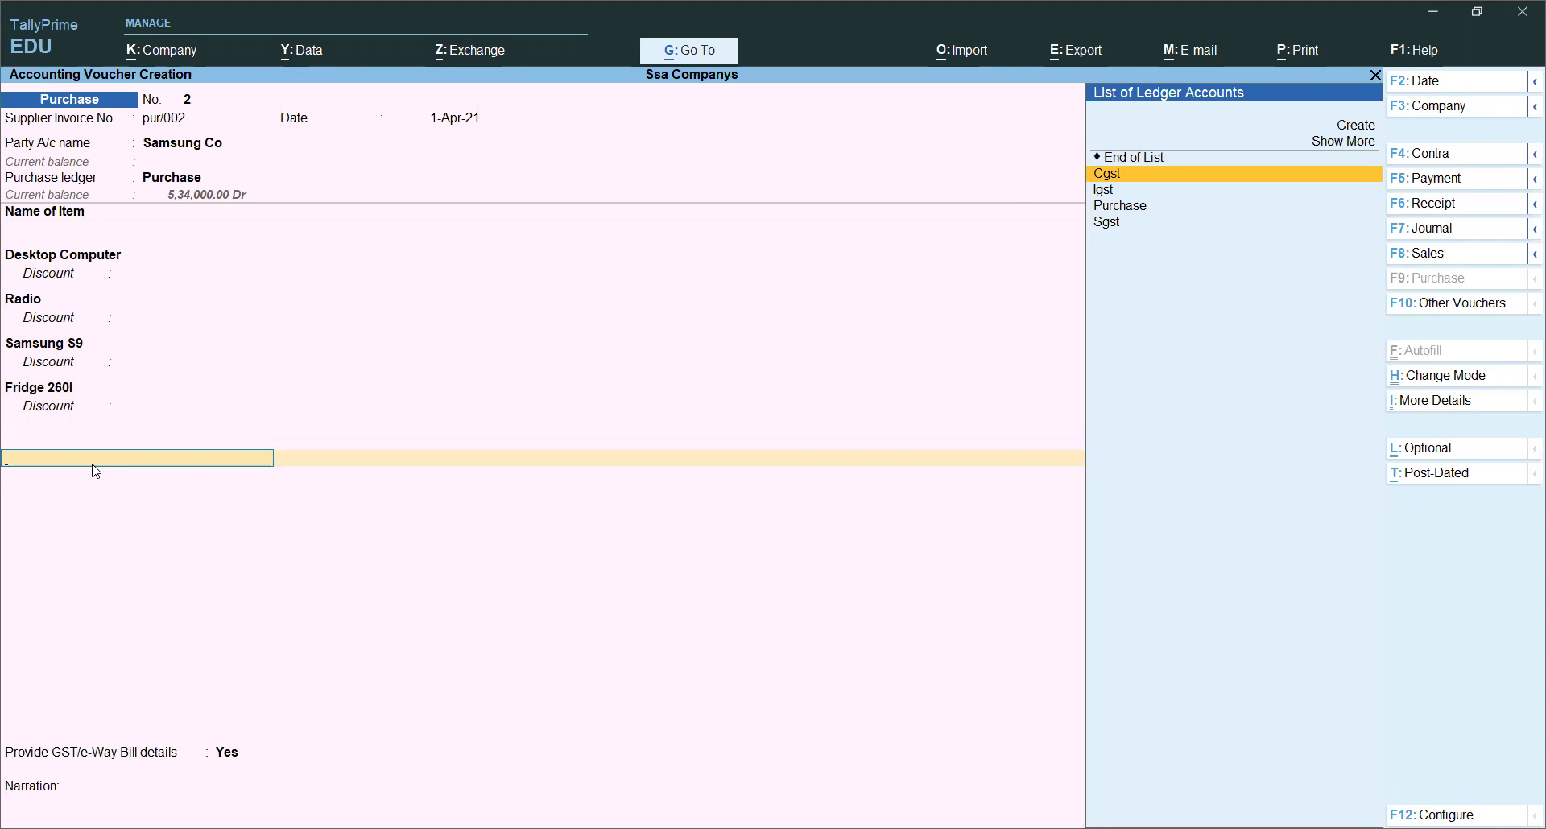
{"action": "key", "text": "Return"}
{"action": "key", "text": "Return"}
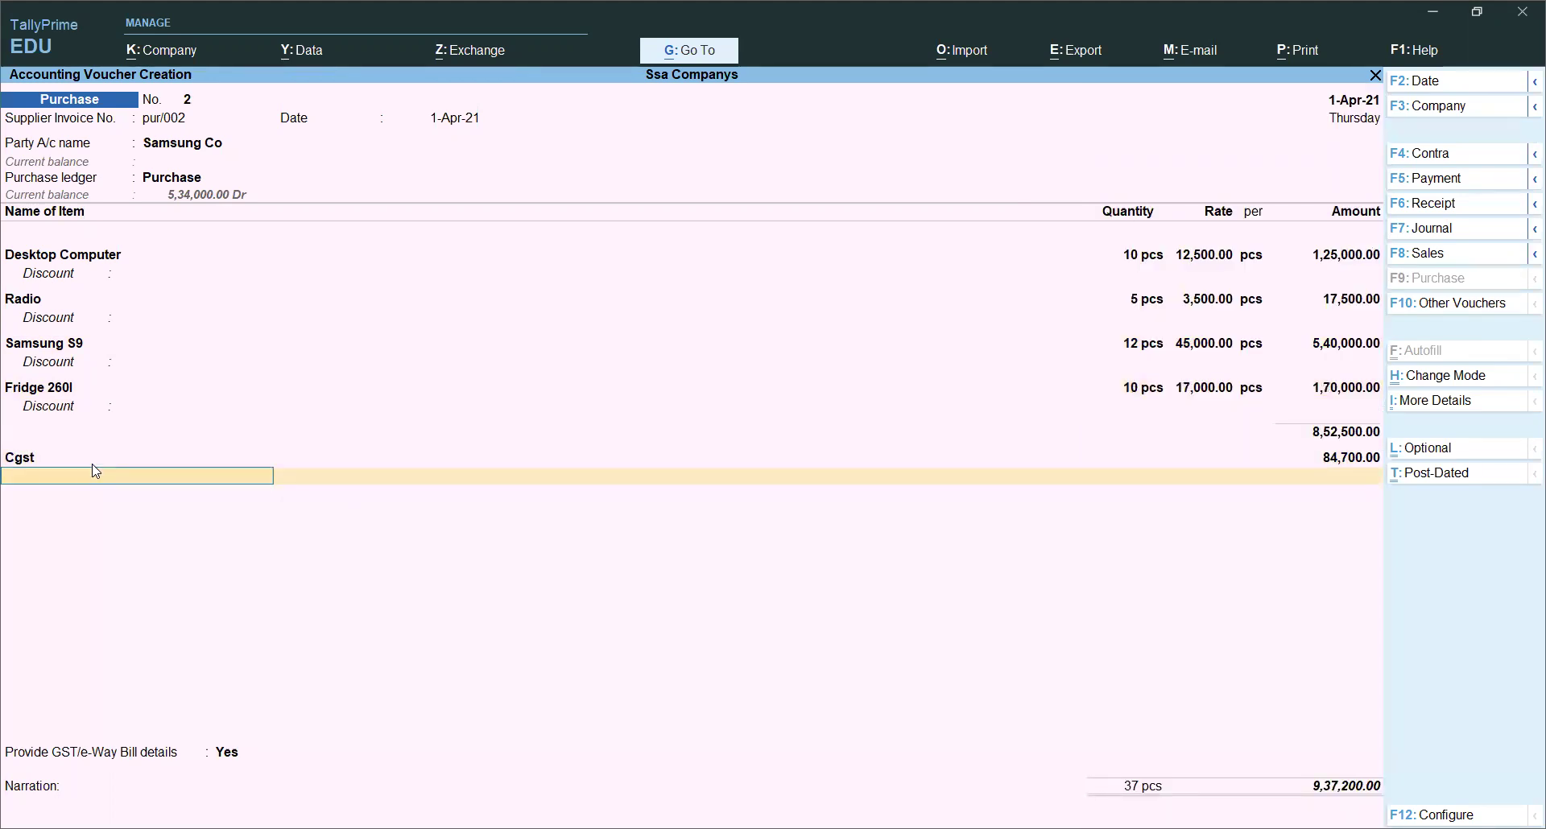
{"action": "type", "text": "sg"}
{"action": "key", "text": "Return"}
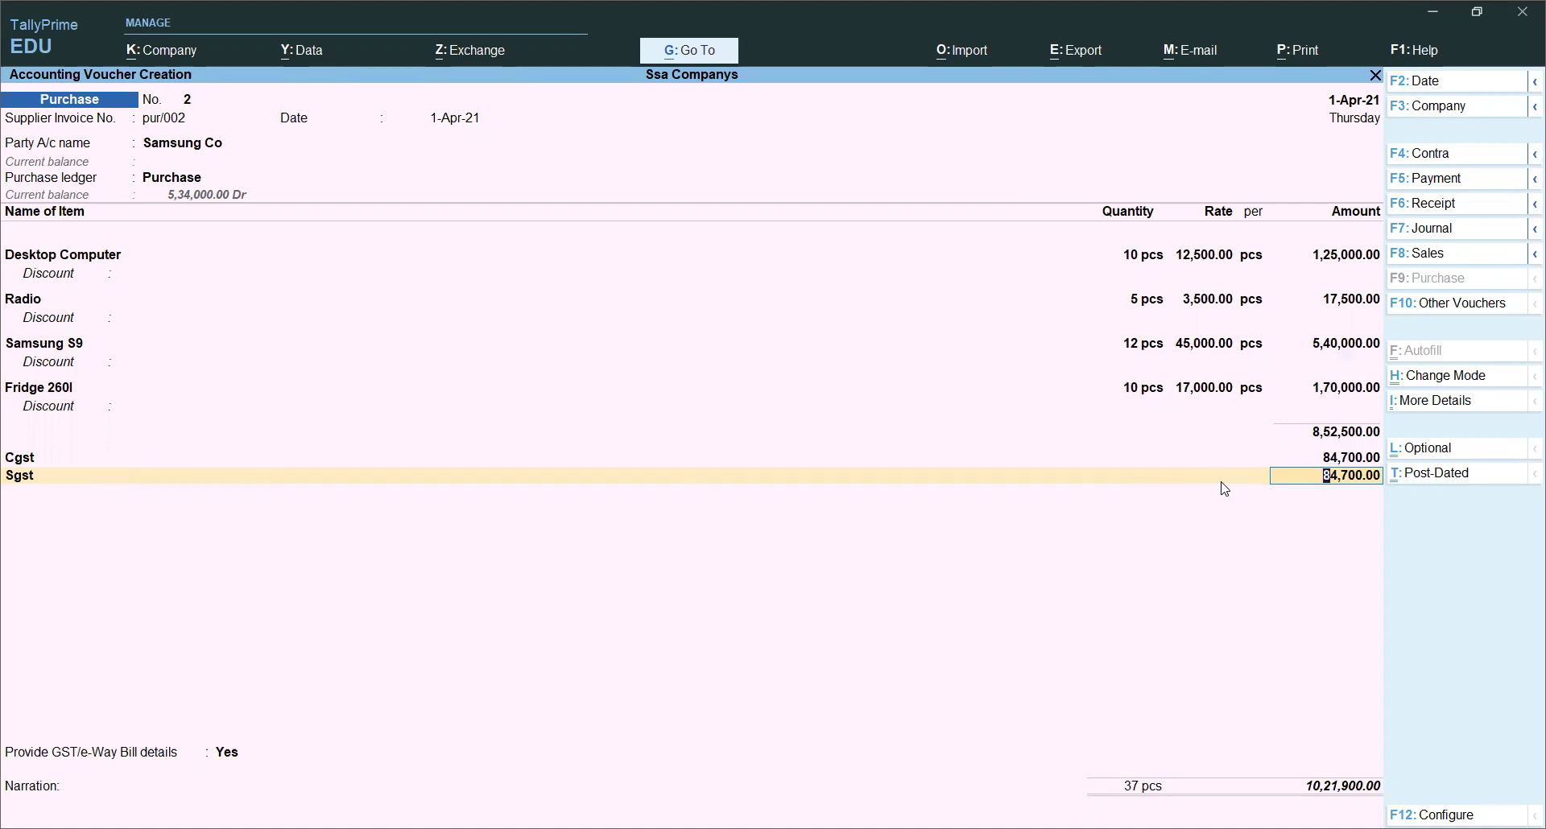
{"action": "left_click", "coordinate": [1415, 398]}
Step: Review the detailed GST Tax Analysis rows for all four items, then return to the voucher
{"action": "type", "text": "Gs"}
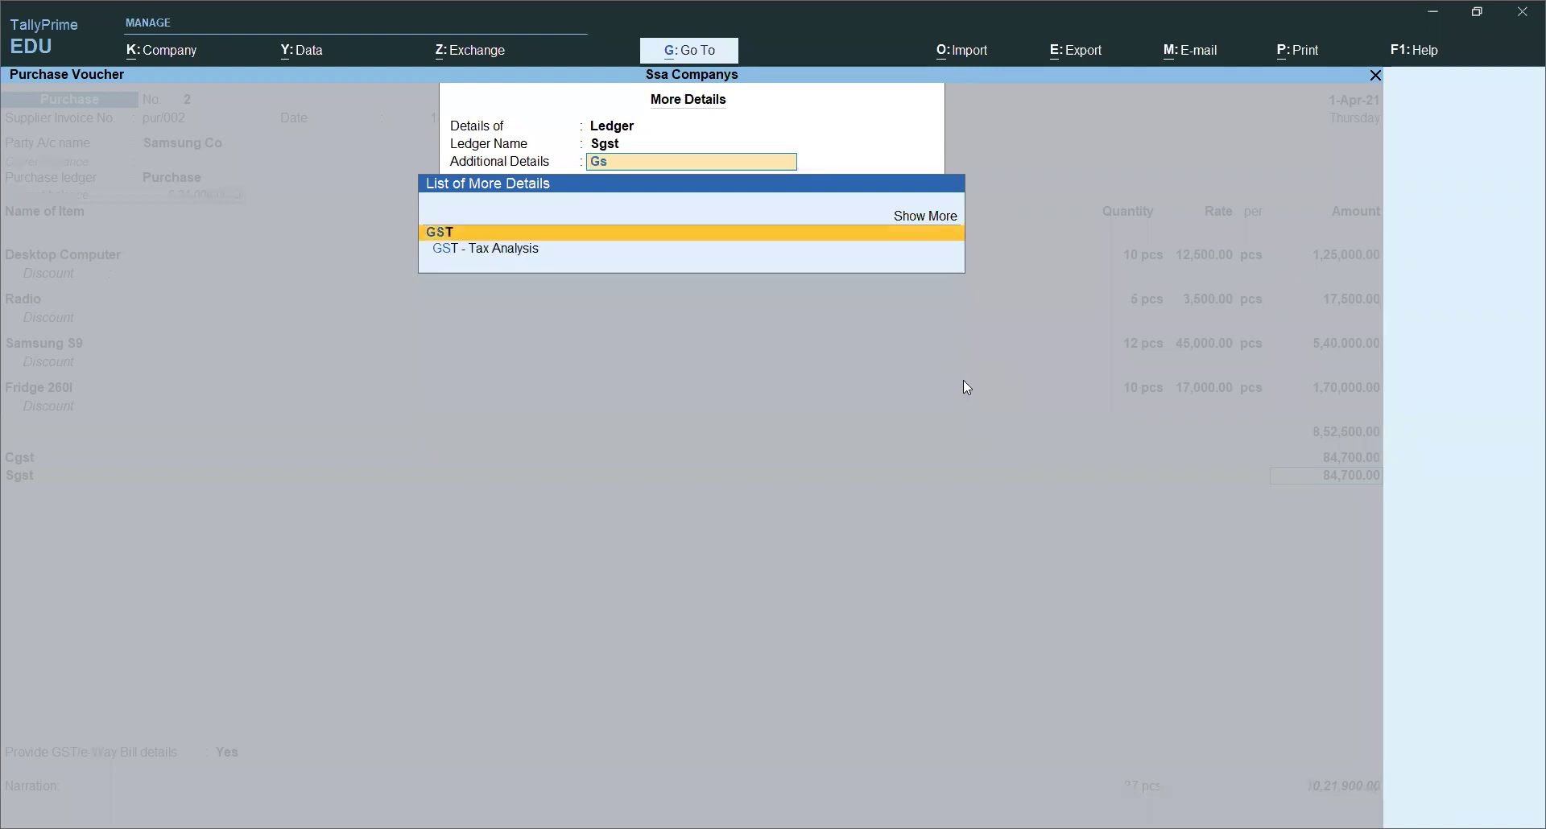
{"action": "key", "text": "Down"}
{"action": "key", "text": "Return"}
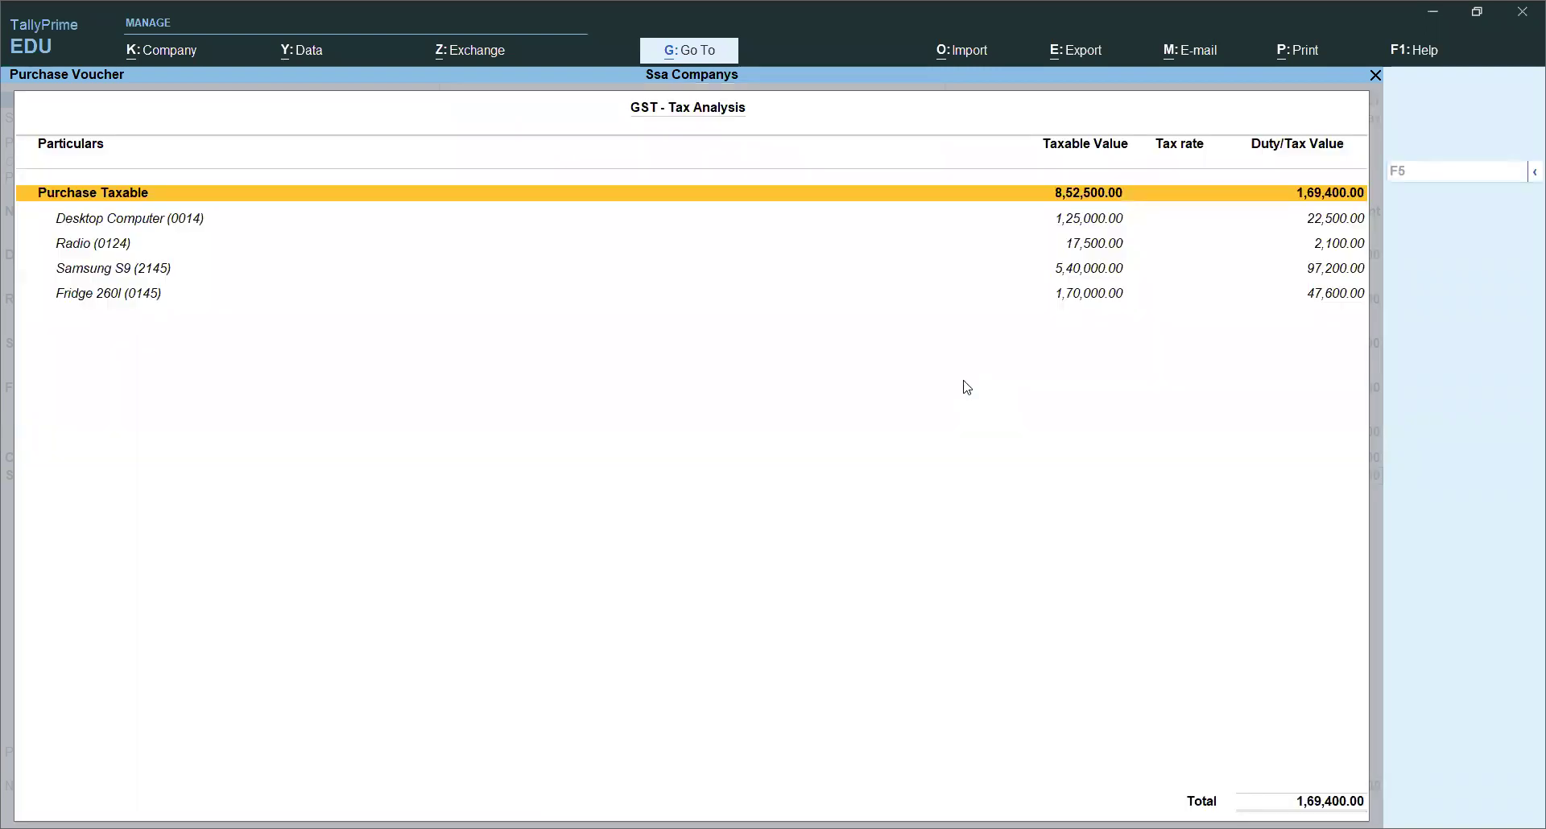
{"action": "key", "text": "alt+f5"}
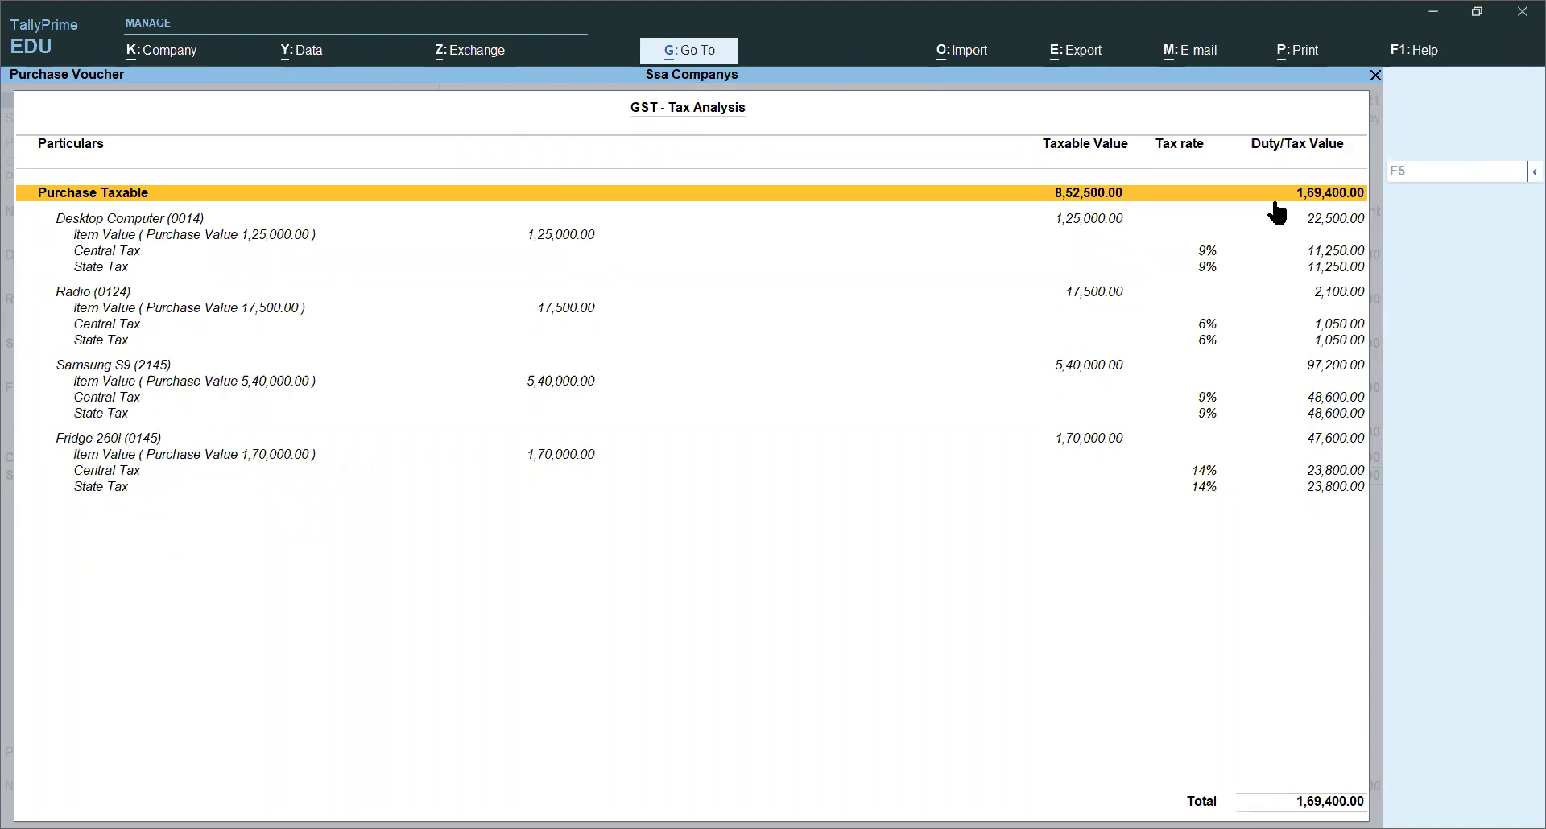
{"action": "key", "text": "Down"}
{"action": "key", "text": "Down"}
{"action": "key", "text": "Down"}
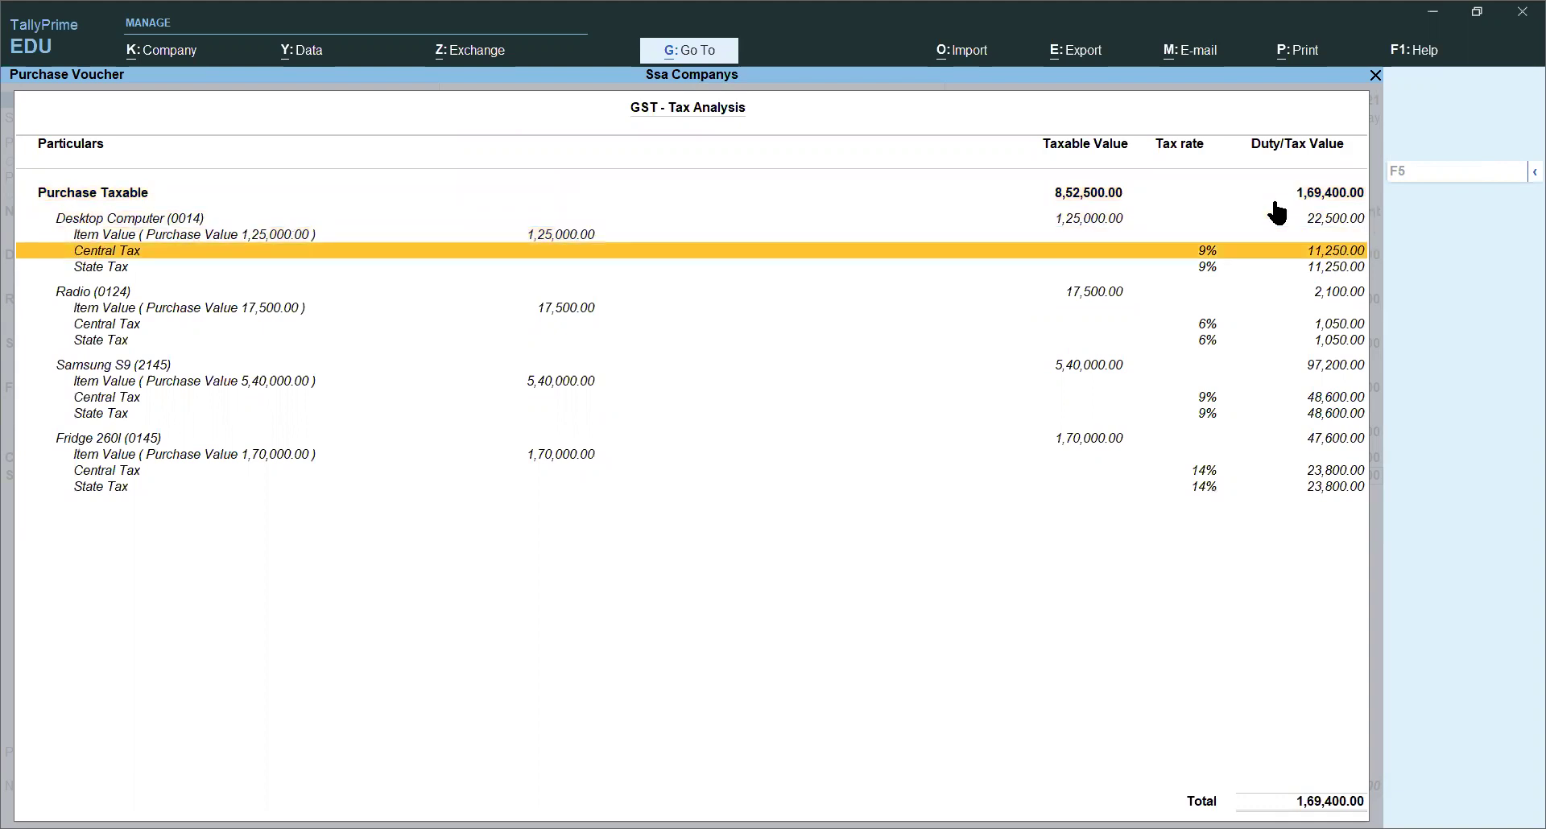
{"action": "key", "text": "Down"}
{"action": "key", "text": "Down"}
{"action": "key", "text": "Down"}
{"action": "key", "text": "Down"}
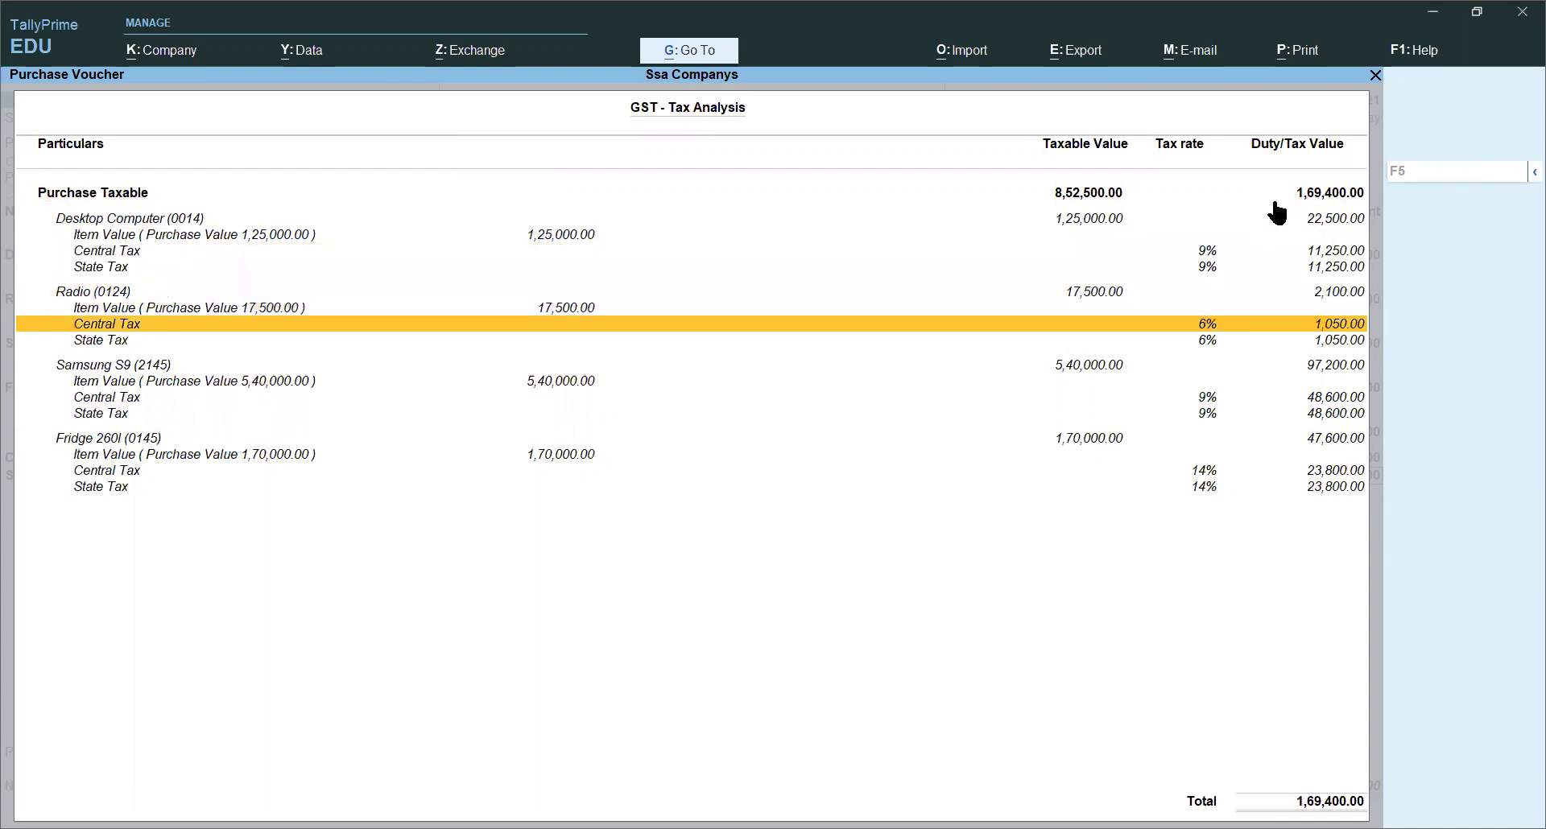
{"action": "key", "text": "Down"}
{"action": "key", "text": "Down"}
{"action": "key", "text": "Down"}
{"action": "key", "text": "Down"}
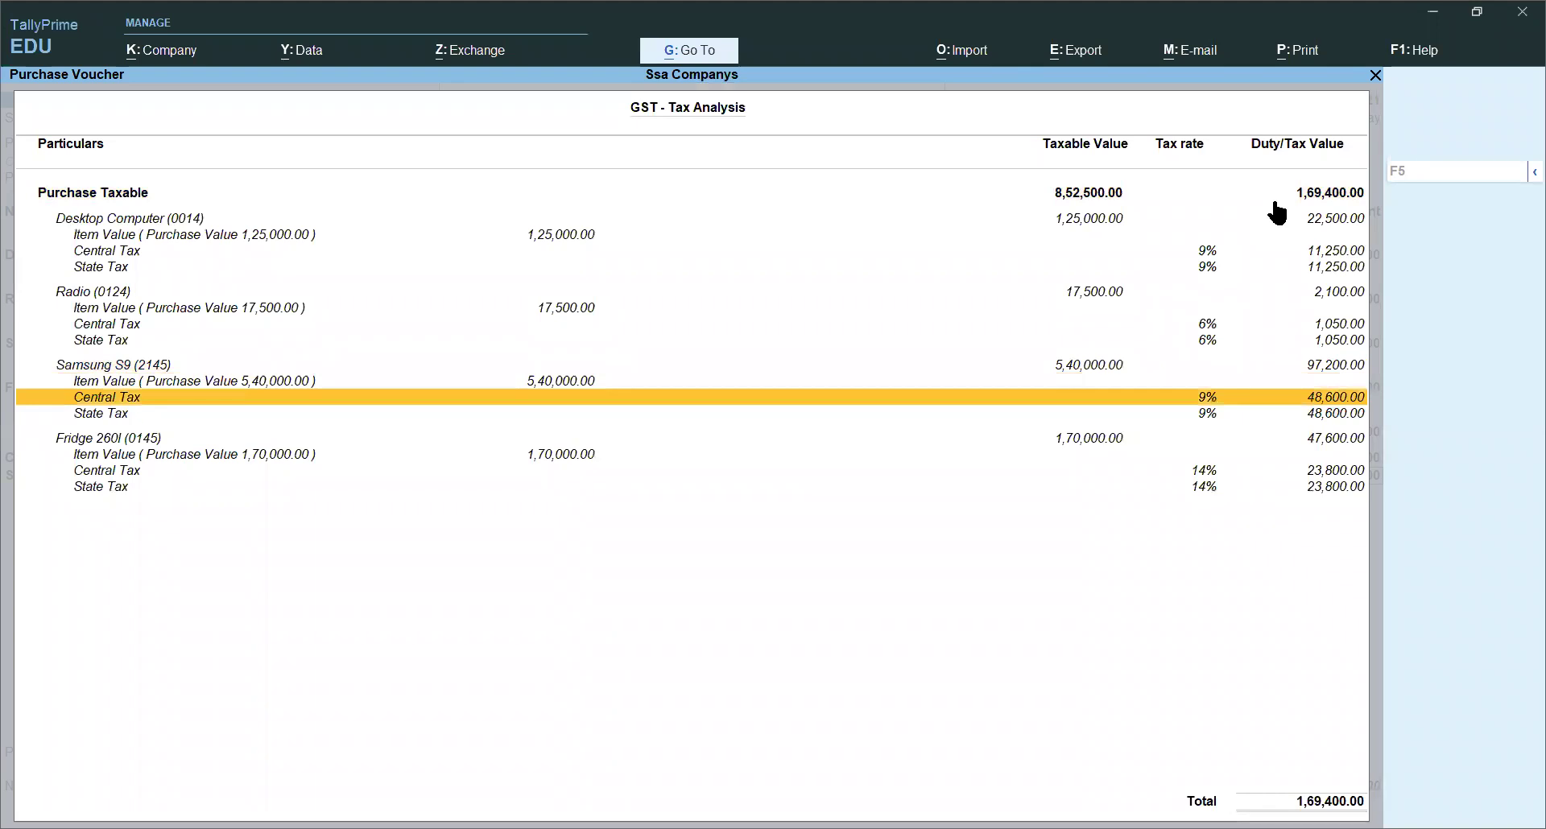
{"action": "key", "text": "Down"}
{"action": "key", "text": "Down"}
{"action": "key", "text": "Down"}
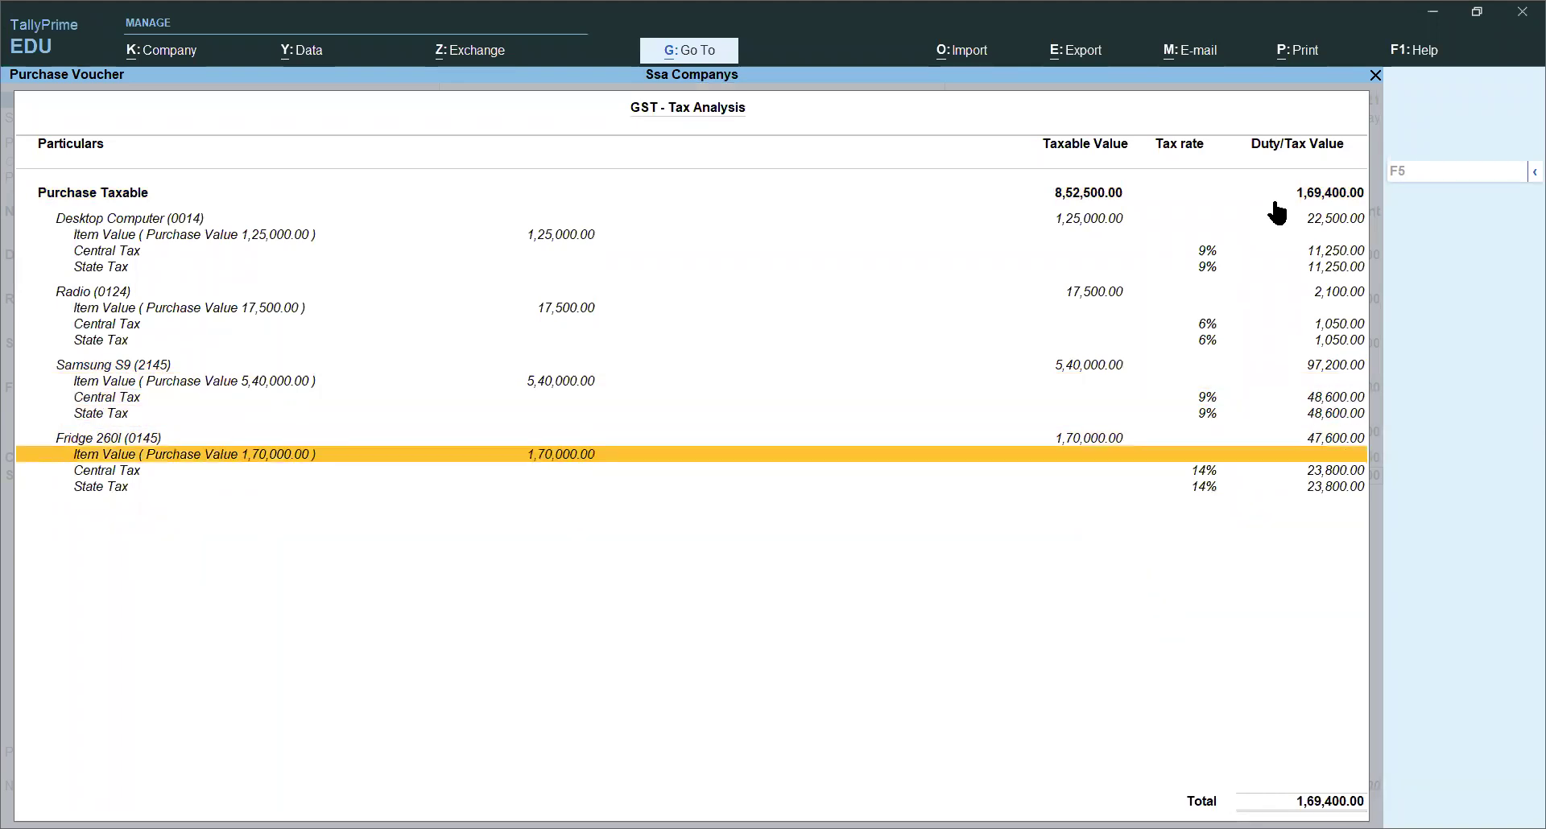
{"action": "key", "text": "Down"}
{"action": "key", "text": "Down"}
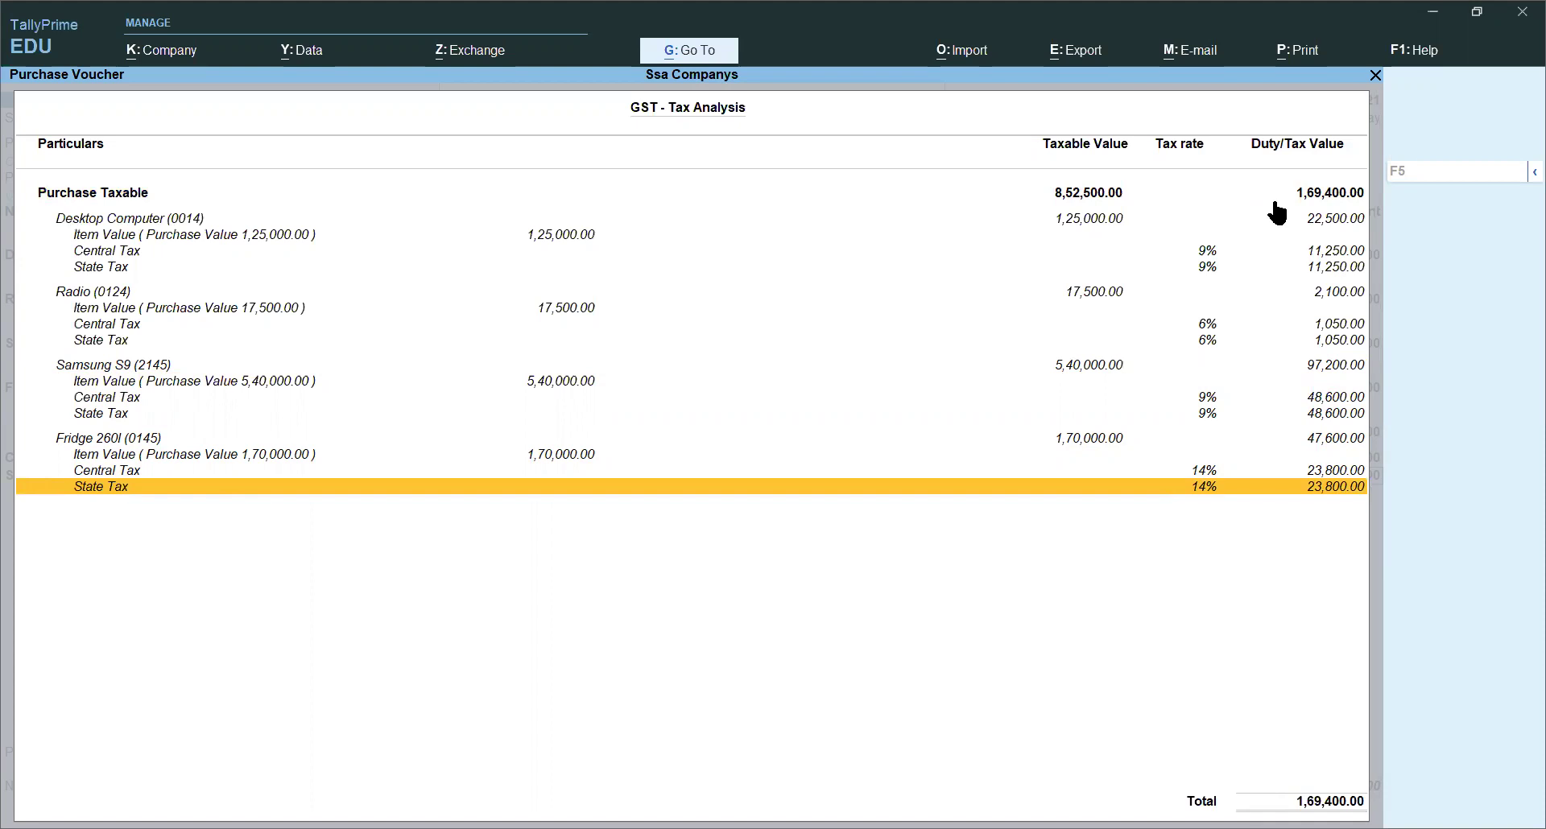
{"action": "key", "text": "Escape"}
{"action": "key", "text": "Return"}
{"action": "key", "text": "Return"}
{"action": "key", "text": "Return"}
{"action": "key", "text": "Return"}
{"action": "key", "text": "Return"}
{"action": "key", "text": "Return"}
{"action": "key", "text": "Return"}
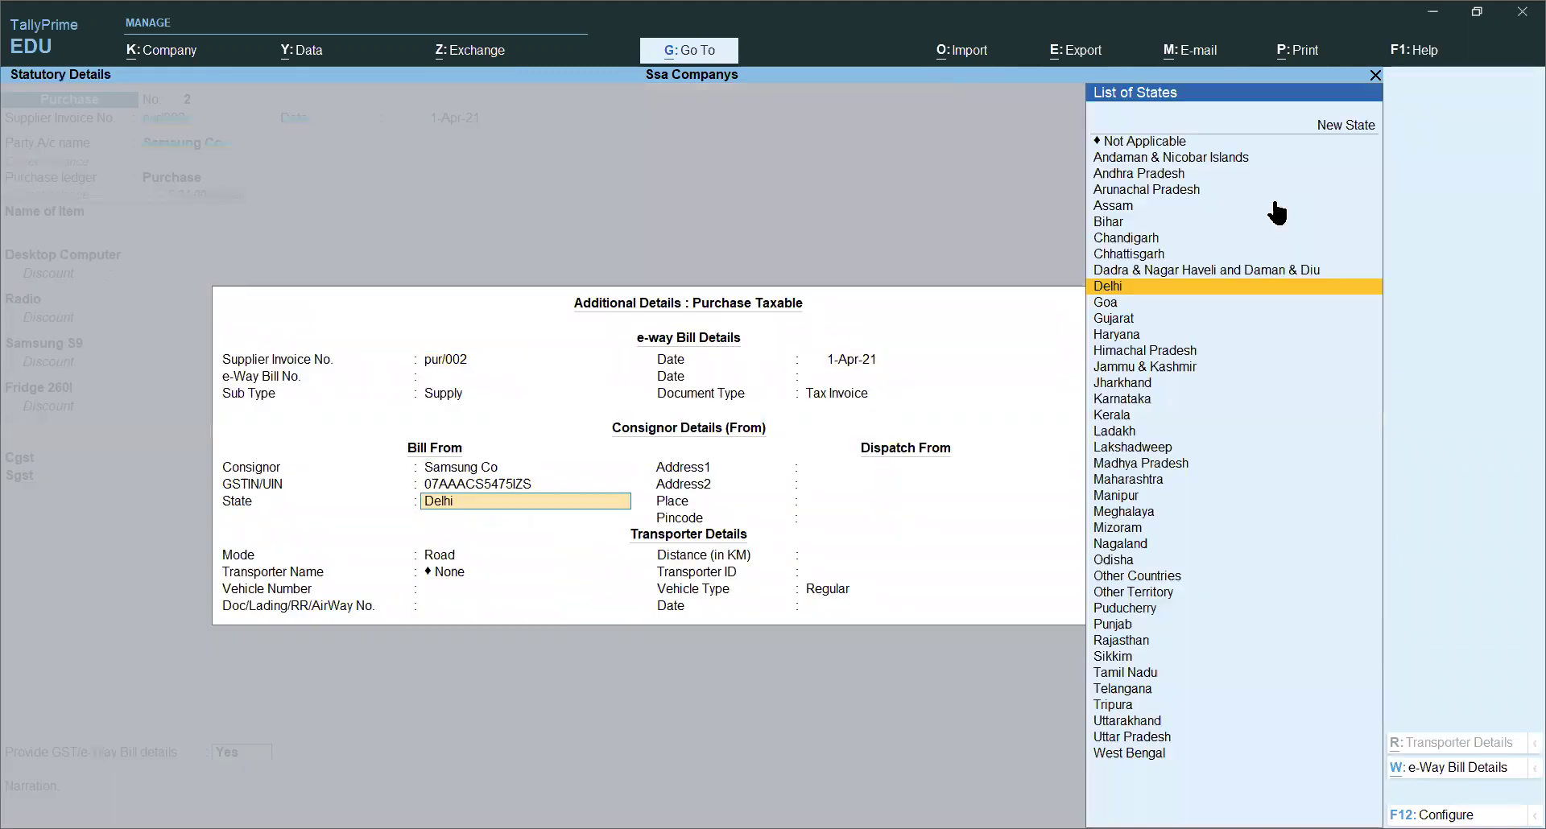
Step: Accept purchase voucher No. 2 (Samsung Co, 10,21,900) and bring it back in alteration mode
{"action": "key", "text": "ctrl+a"}
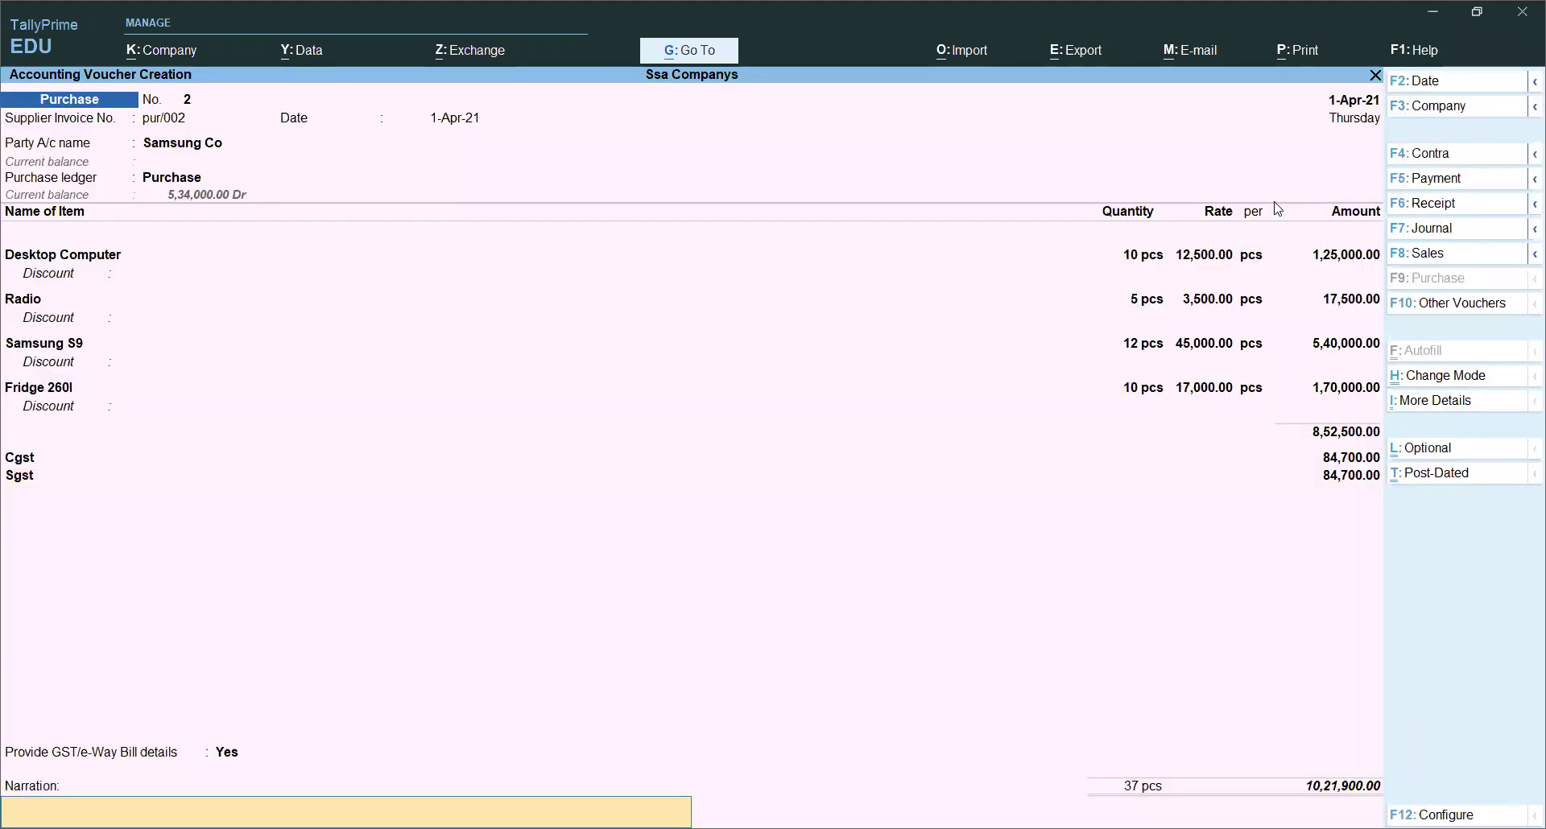
{"action": "key", "text": "Return"}
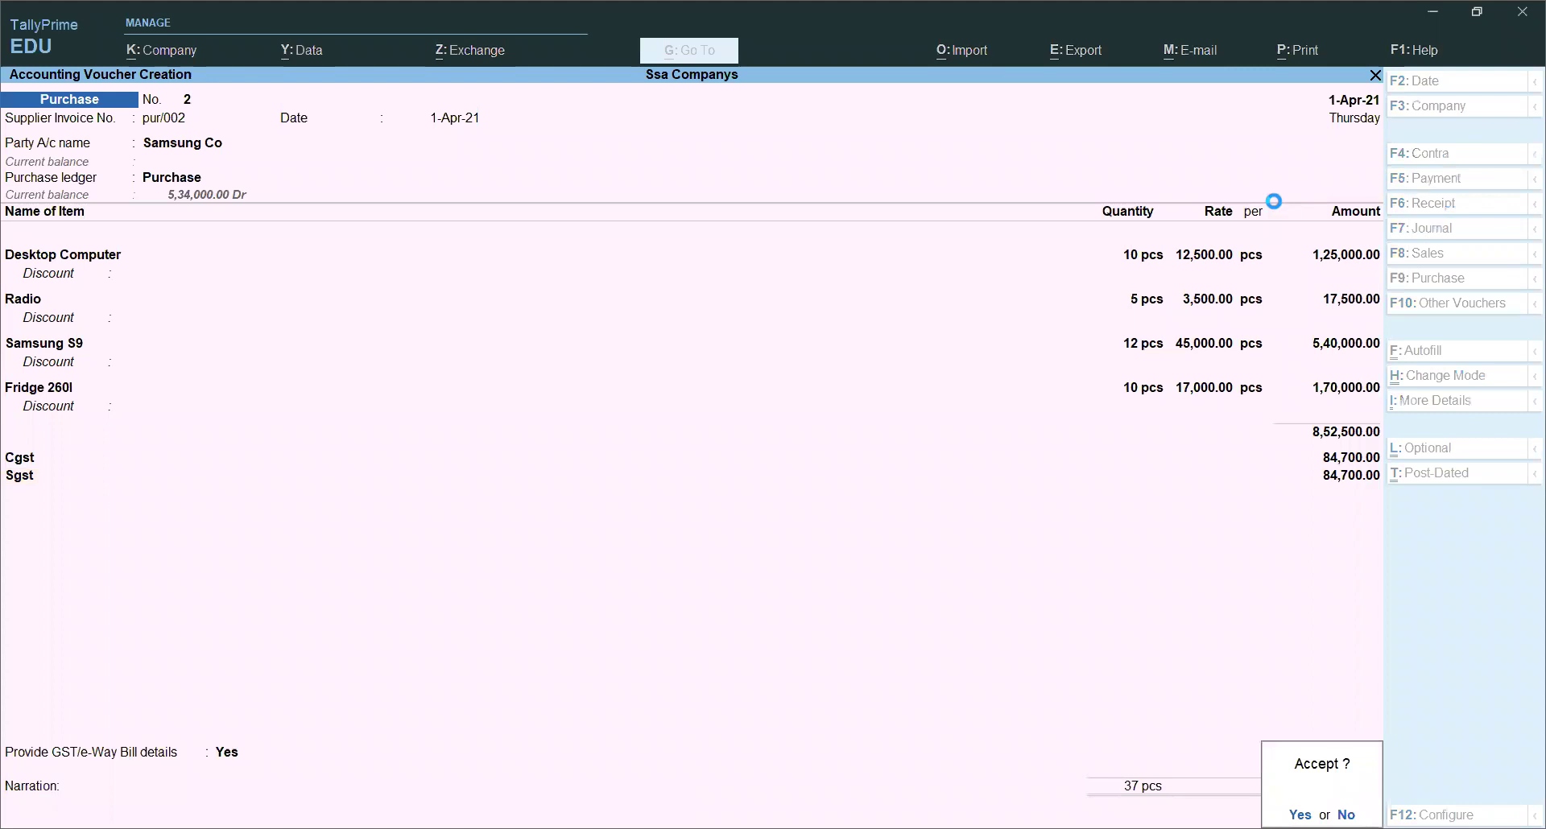
{"action": "key", "text": "Return"}
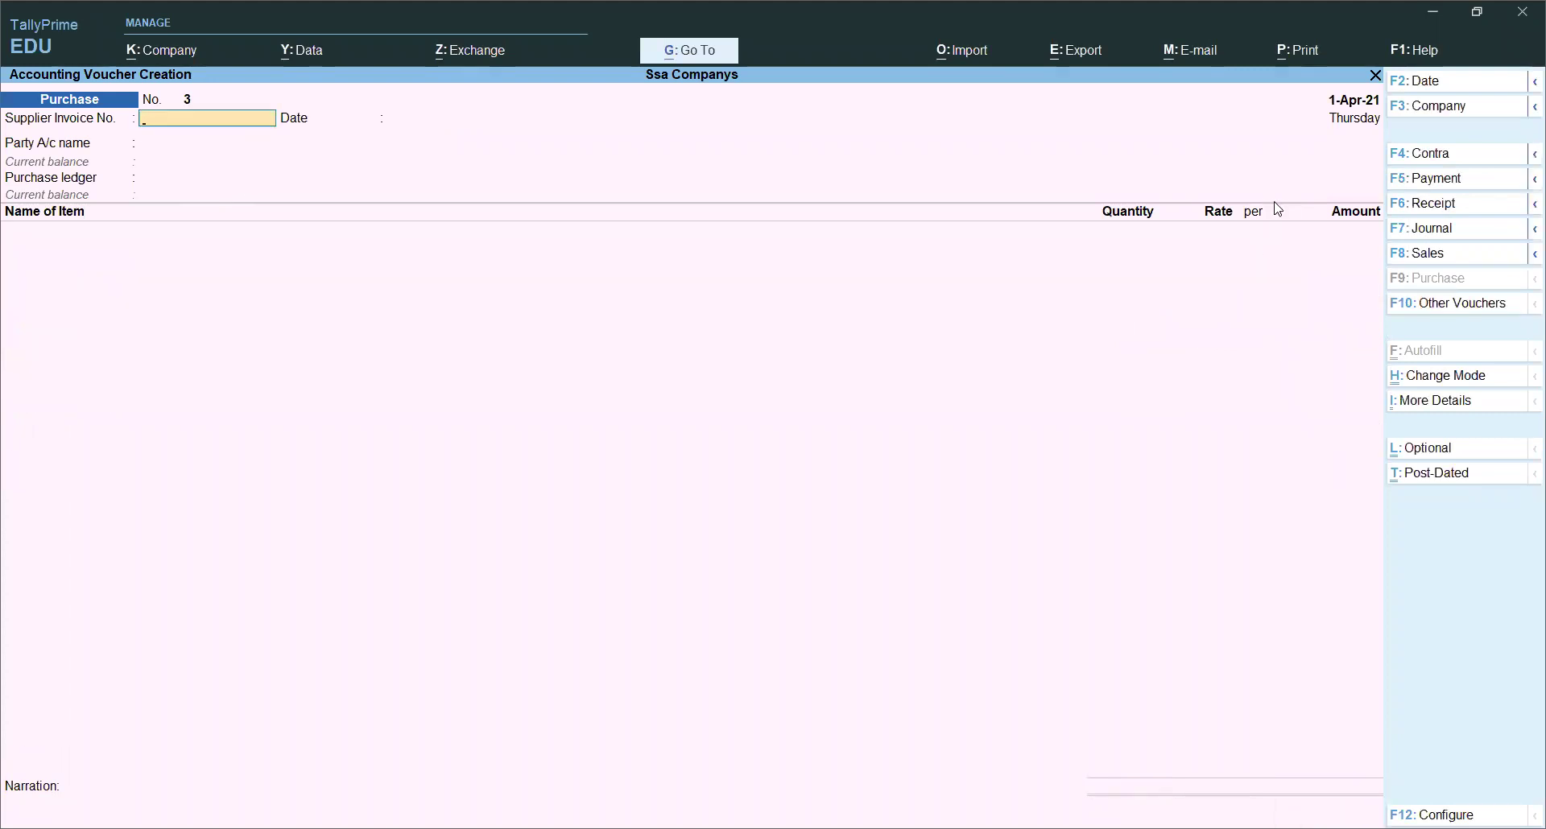
{"action": "key", "text": "Page_Up"}
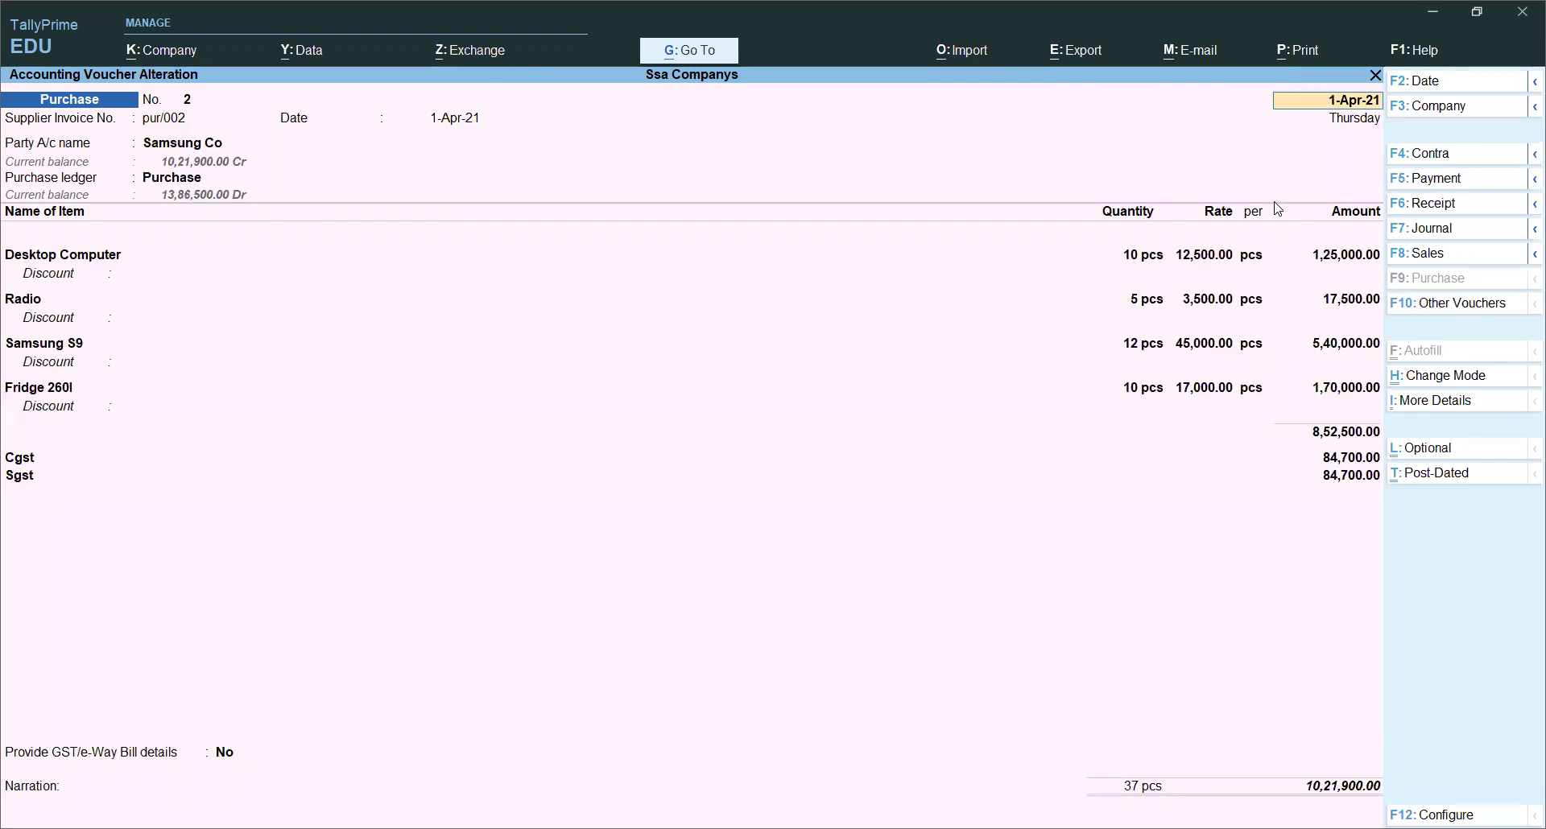
{"action": "key", "text": "ctrl"}
{"action": "key", "text": "alt+p"}
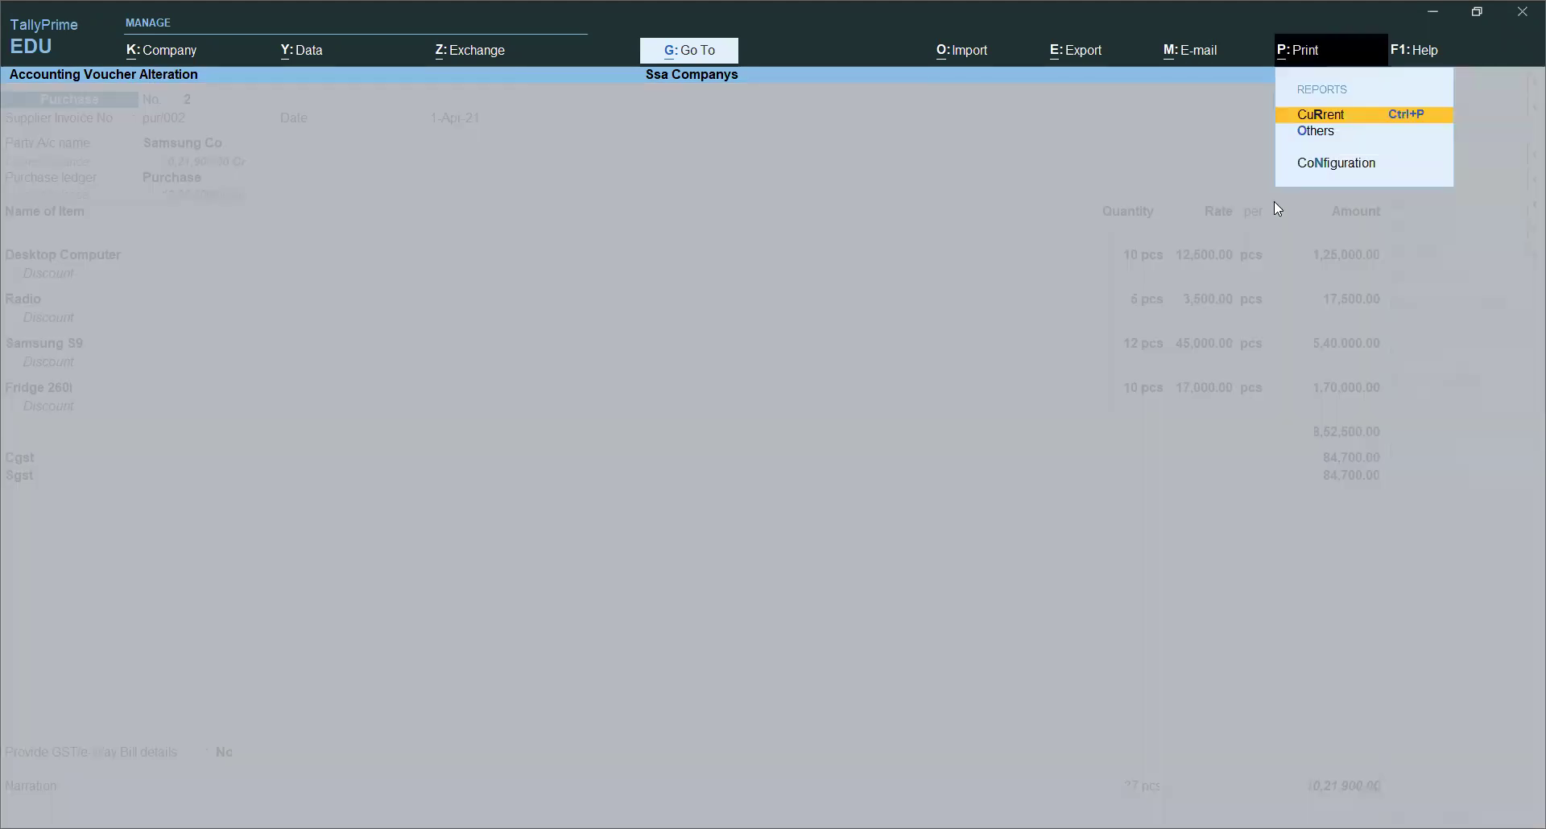
{"action": "key", "text": "Return"}
{"action": "key", "text": "i"}
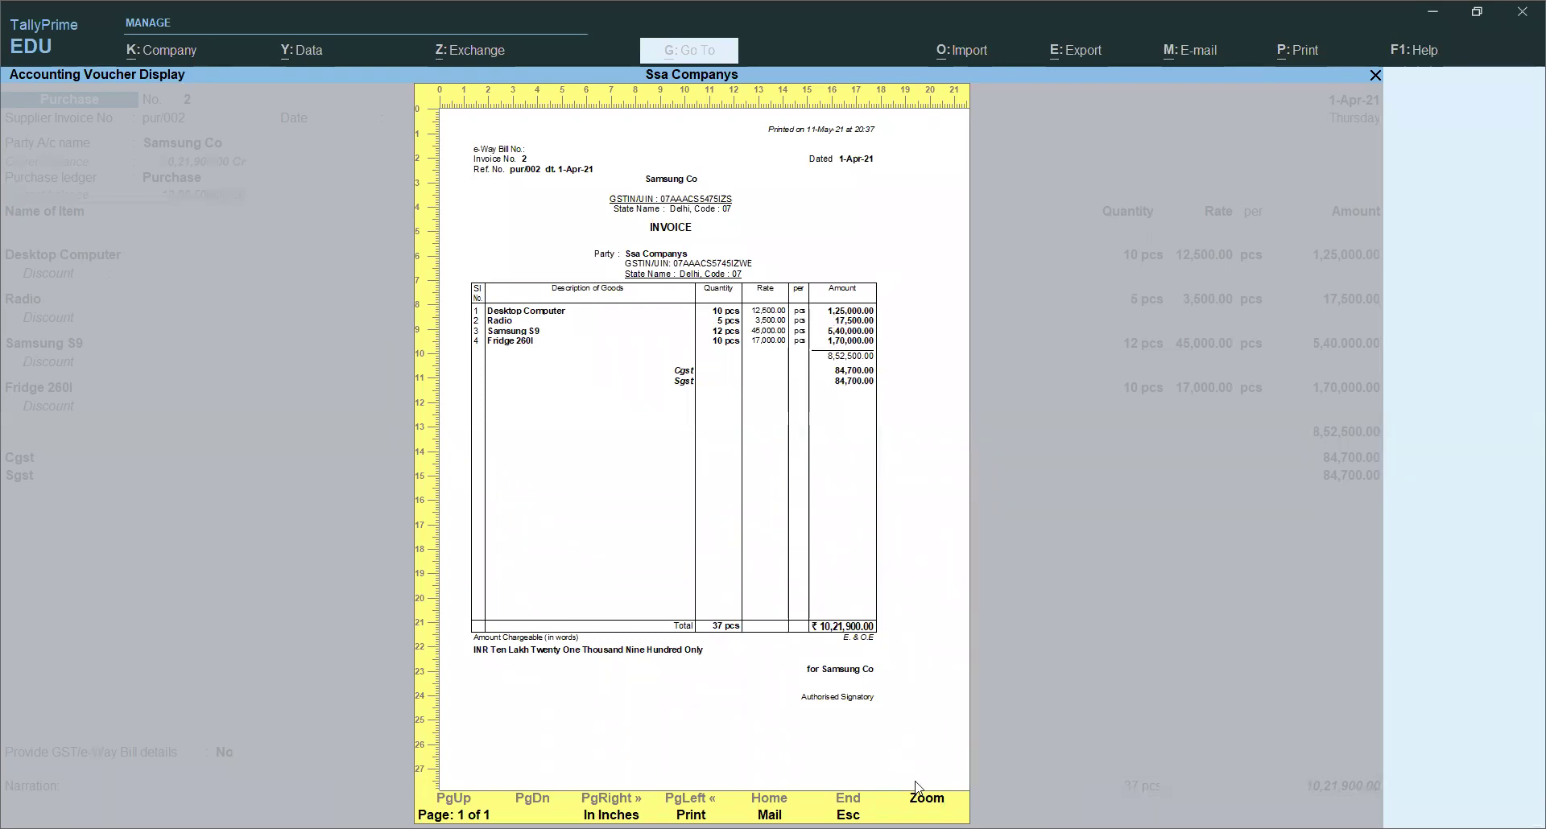
{"action": "left_click", "coordinate": [926, 799]}
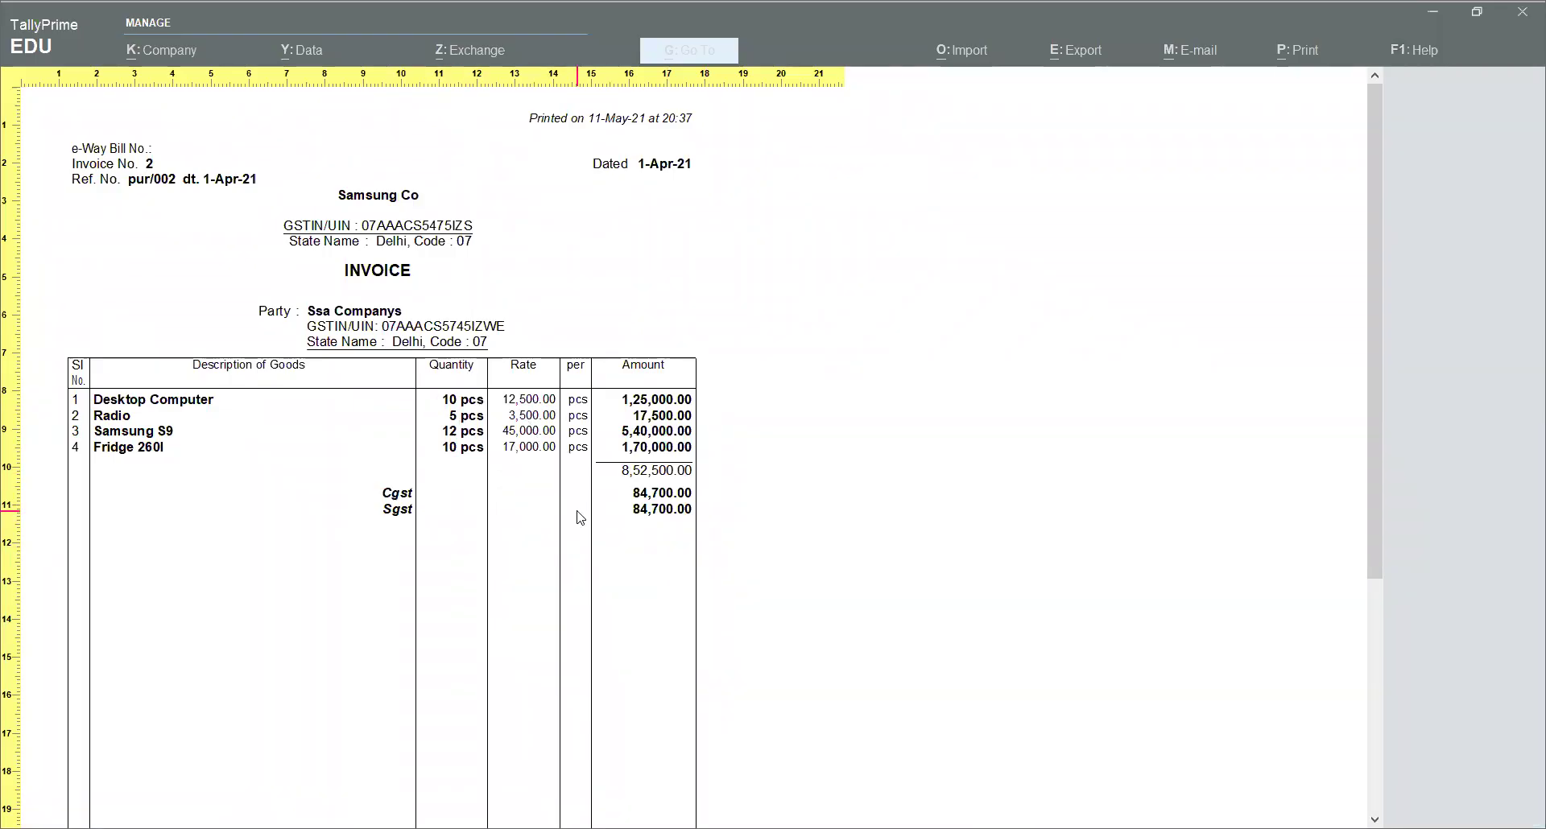
{"action": "scroll", "coordinate": [581, 518], "scroll_direction": "down", "scroll_amount": 5}
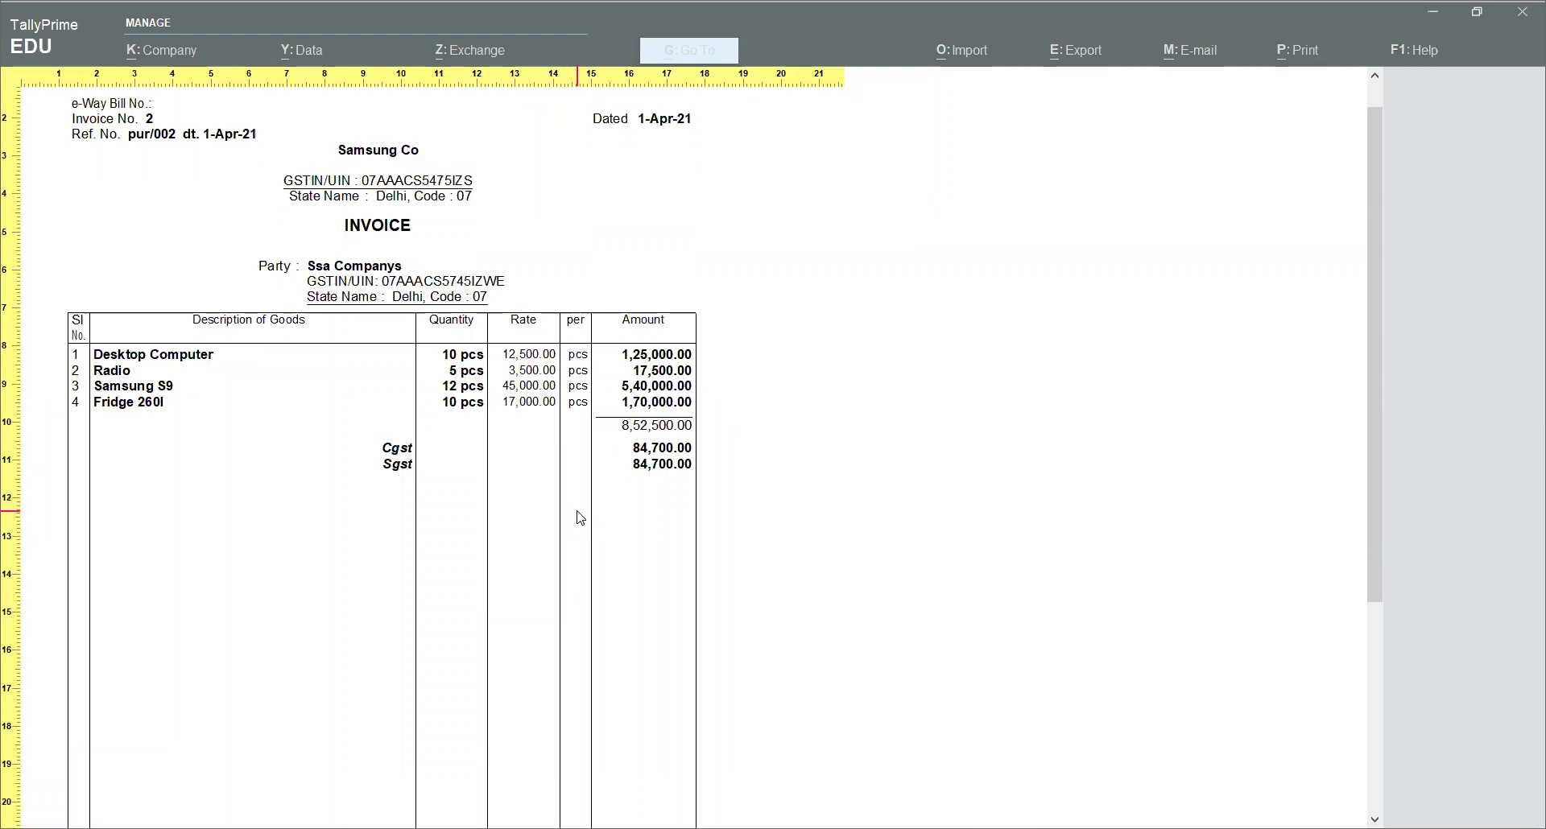
{"action": "scroll", "coordinate": [580, 518], "scroll_direction": "up", "scroll_amount": 5}
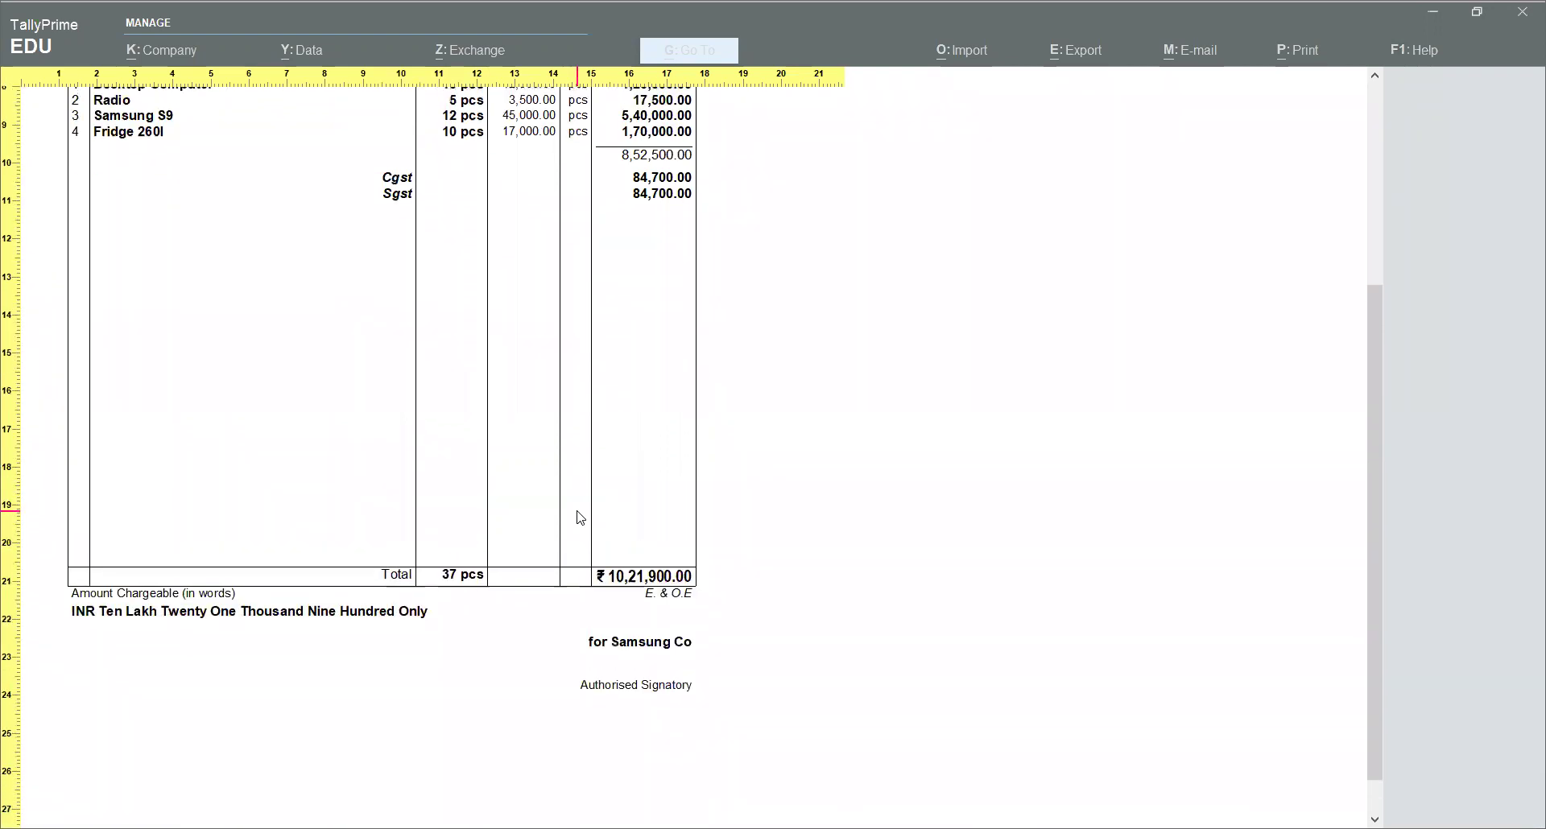
{"action": "key", "text": "Escape"}
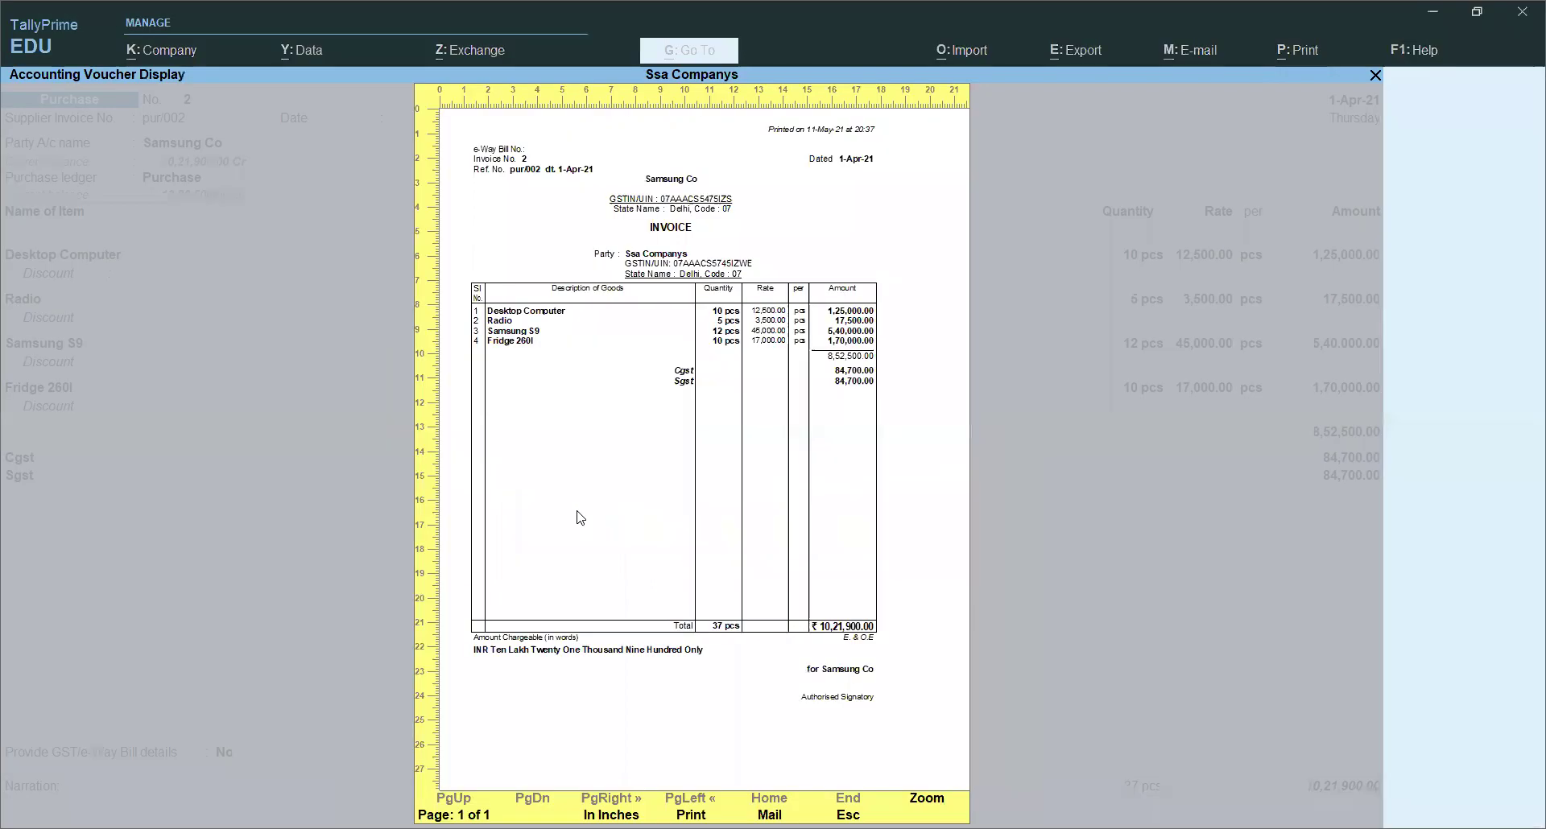
{"action": "key", "text": "Escape"}
{"action": "key", "text": "Escape"}
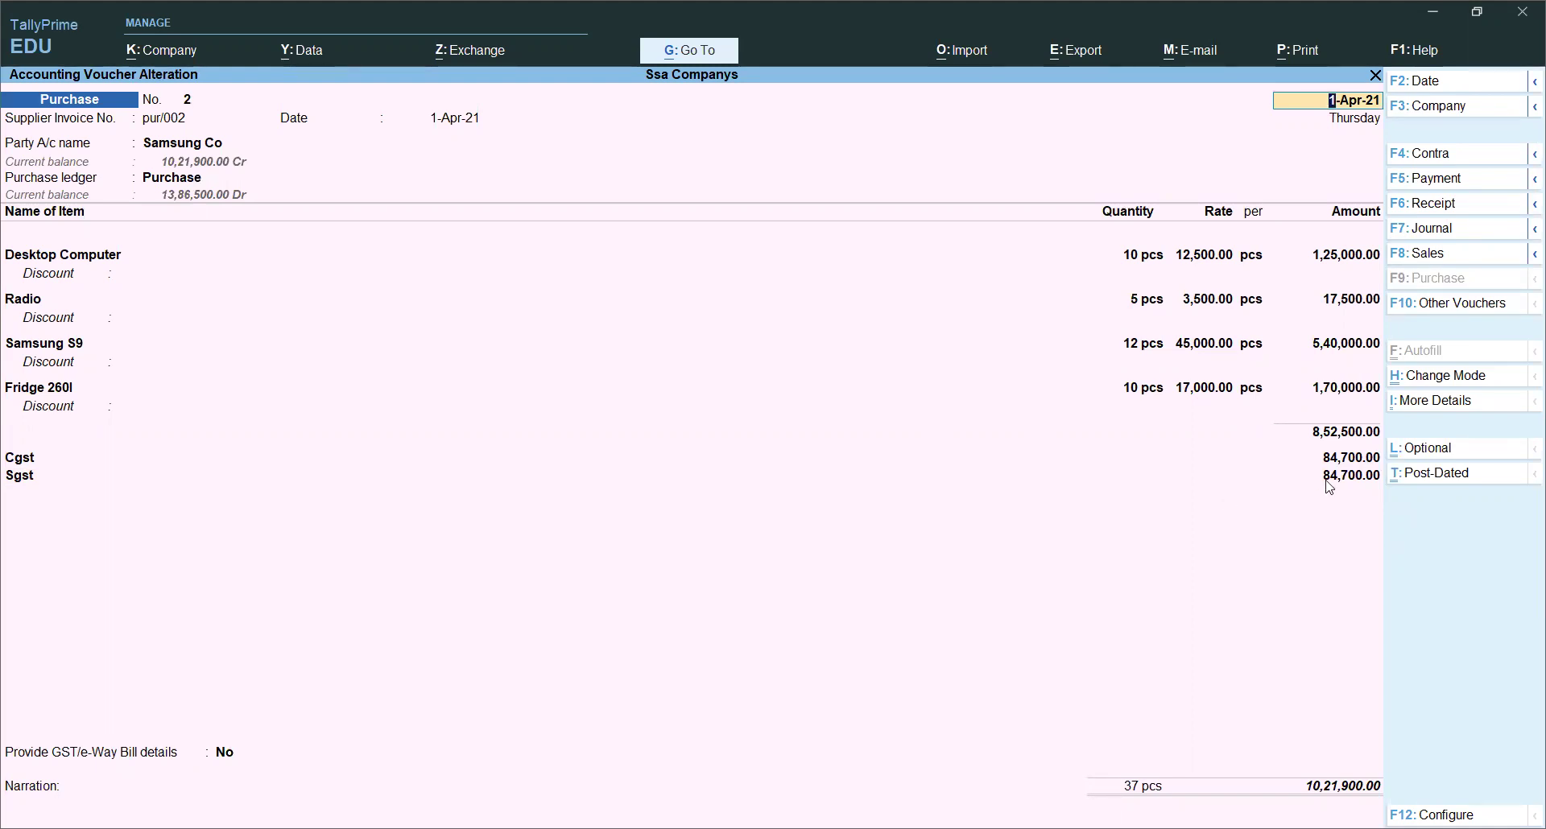
Step: Close voucher No. 2, then enter supplier invoice pur/003 and accept the 1-Apr-21 date
{"action": "key", "text": "ctrl+a"}
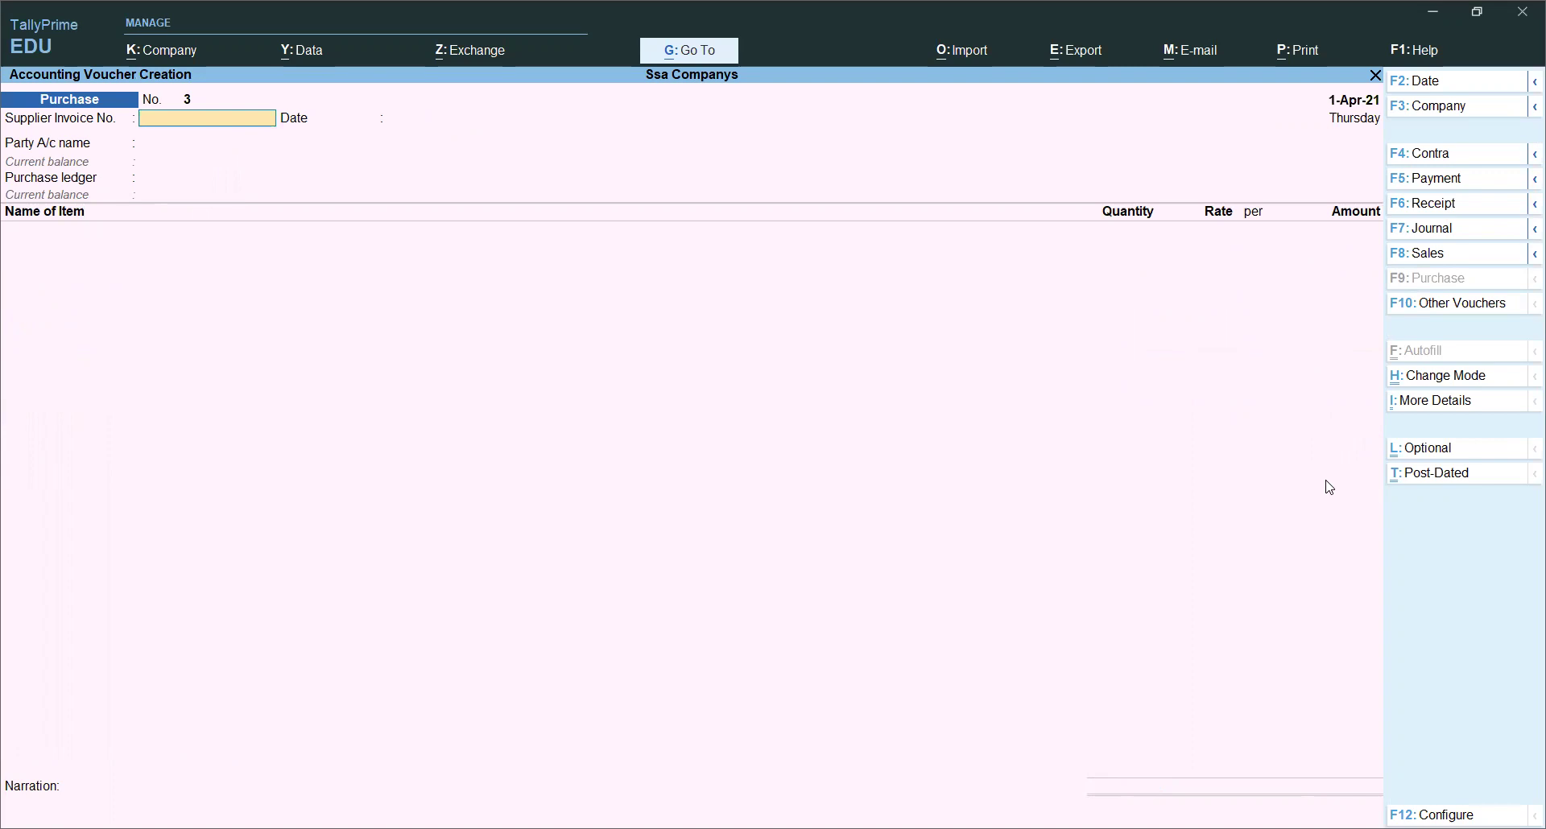
{"action": "type", "text": "ur/003"}
{"action": "key", "text": "Return"}
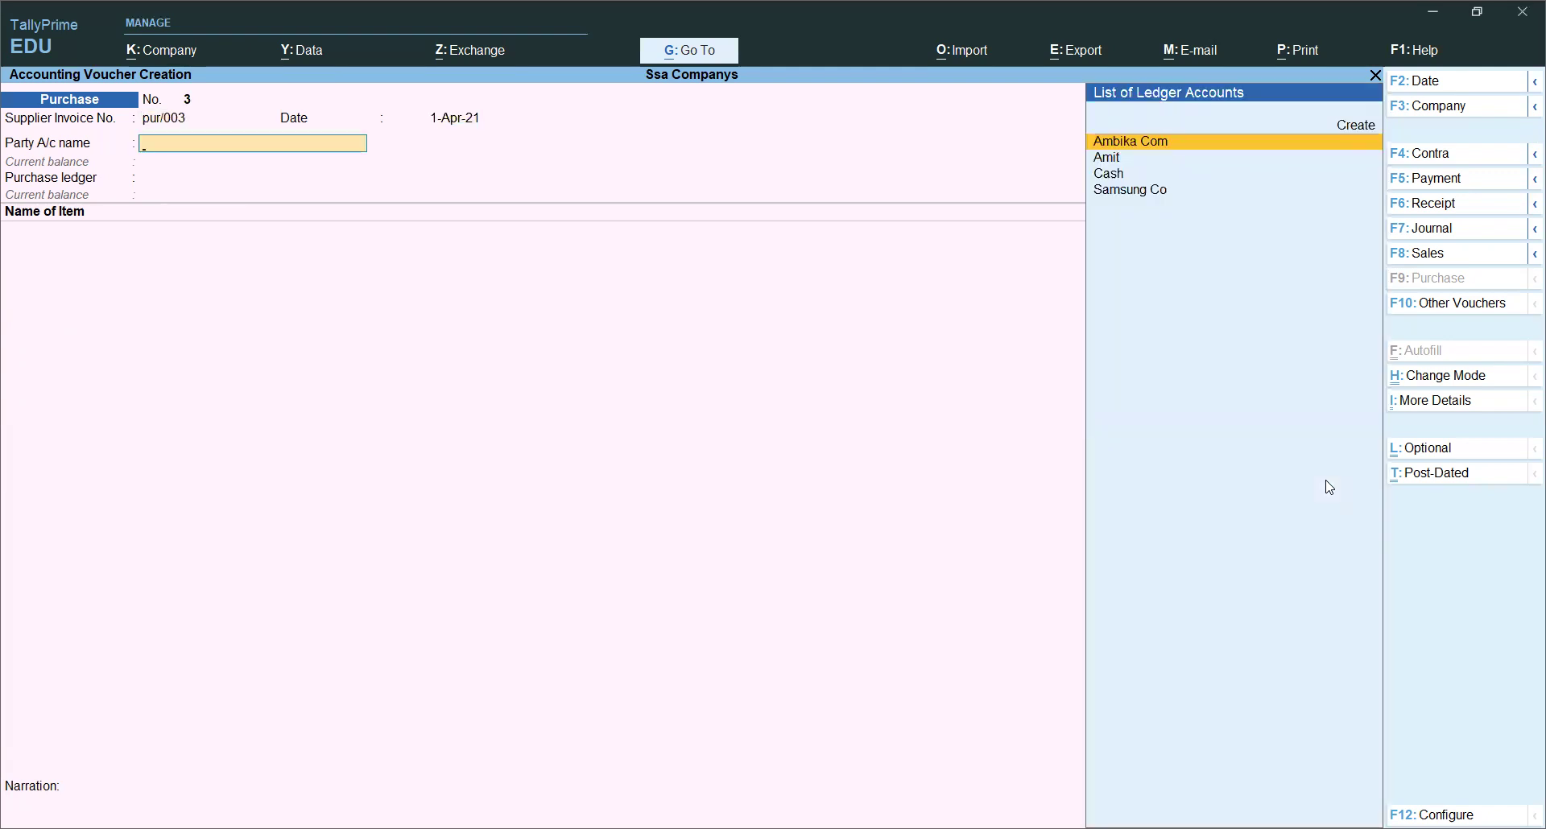
Step: Create party ledger Raman Telecom under Sundry Creditors with registration type Unregistered
{"action": "key", "text": "alt+c"}
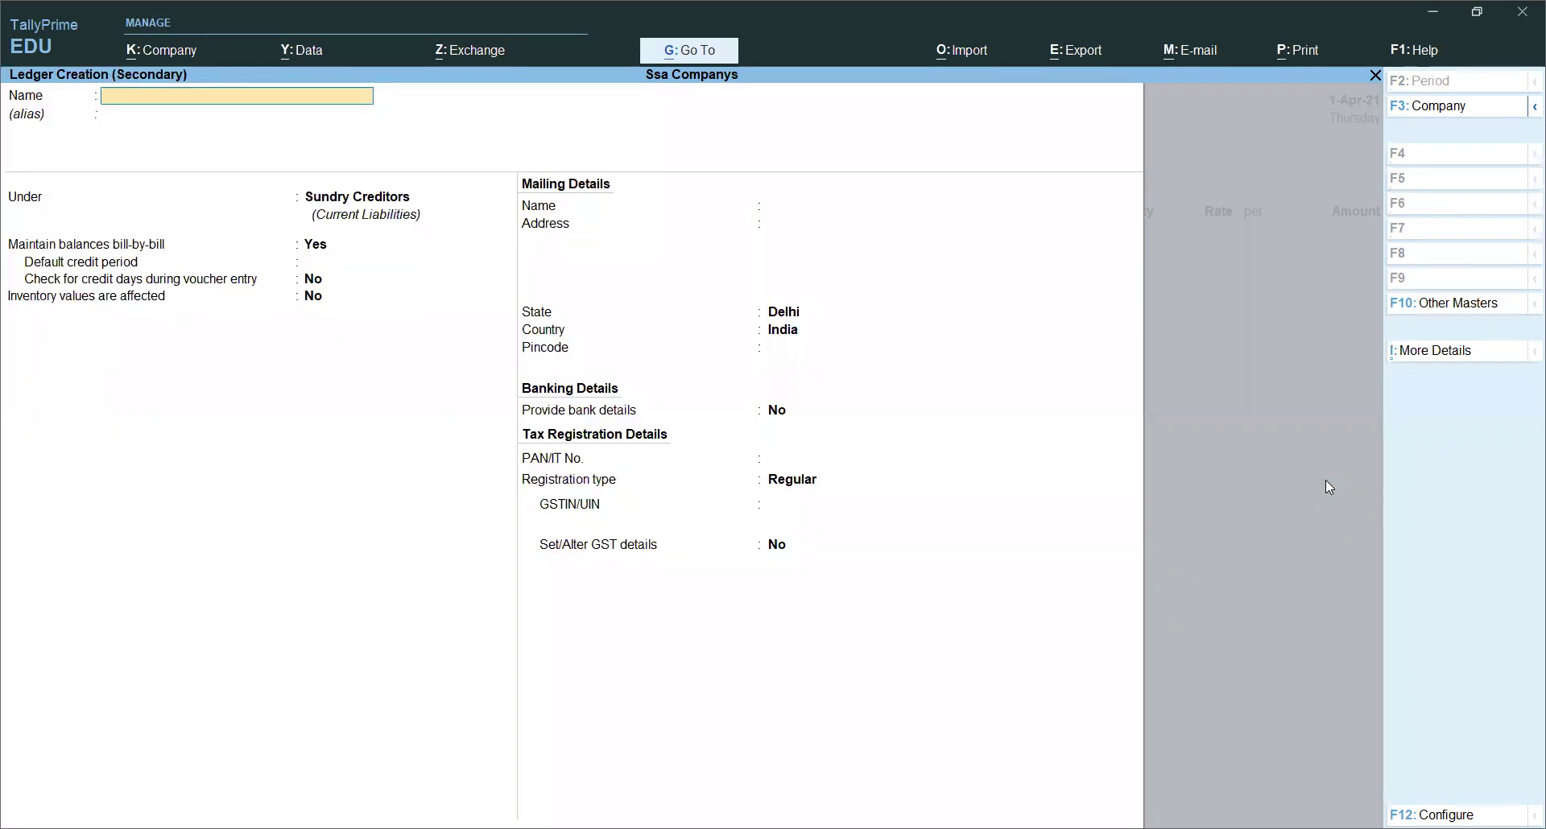
{"action": "type", "text": "Raman Telecom"}
{"action": "key", "text": "Return"}
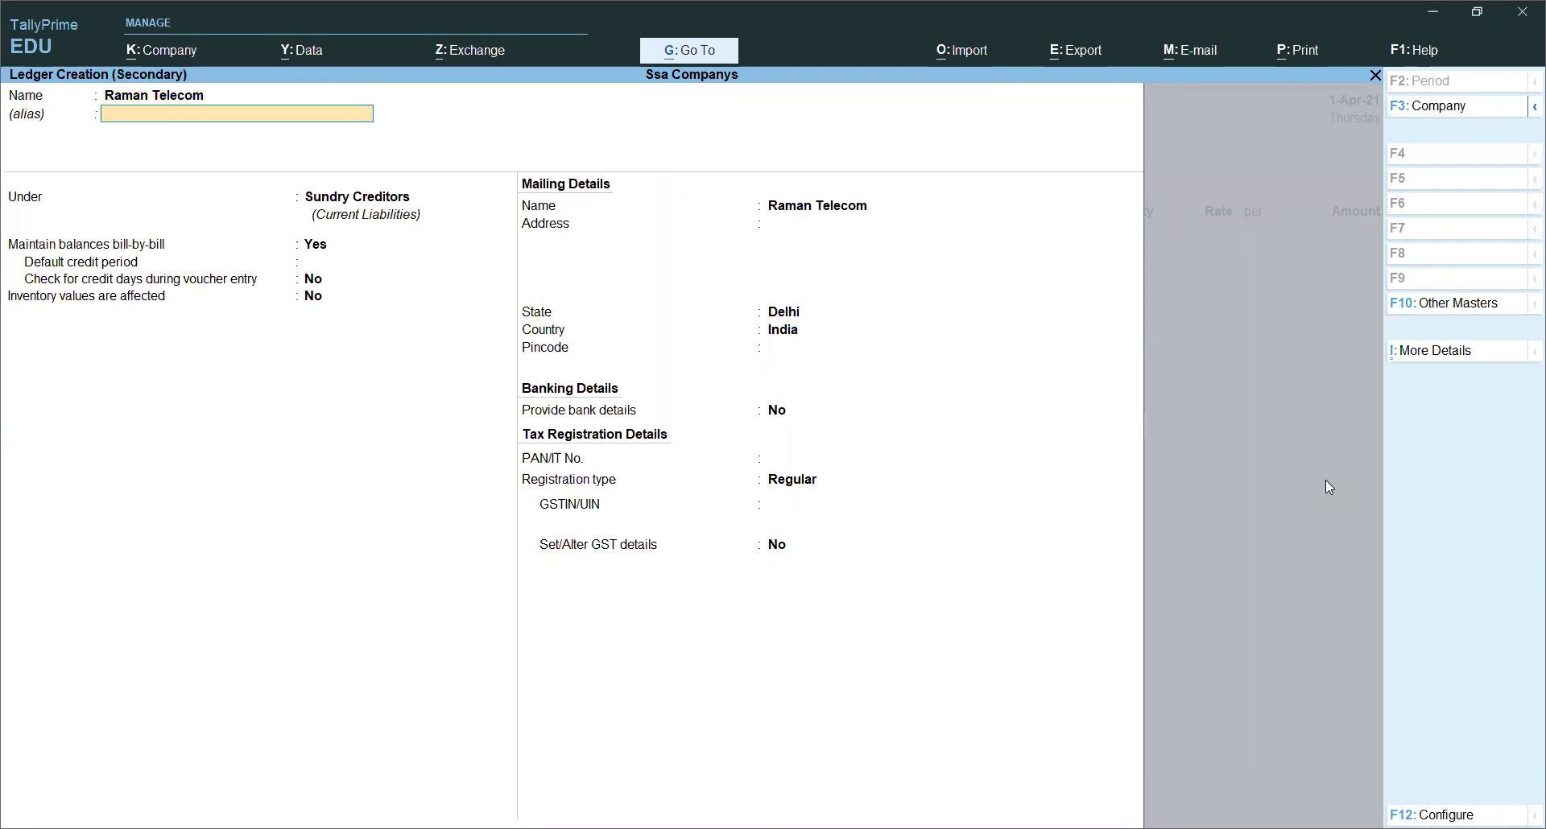
{"action": "key", "text": "Return"}
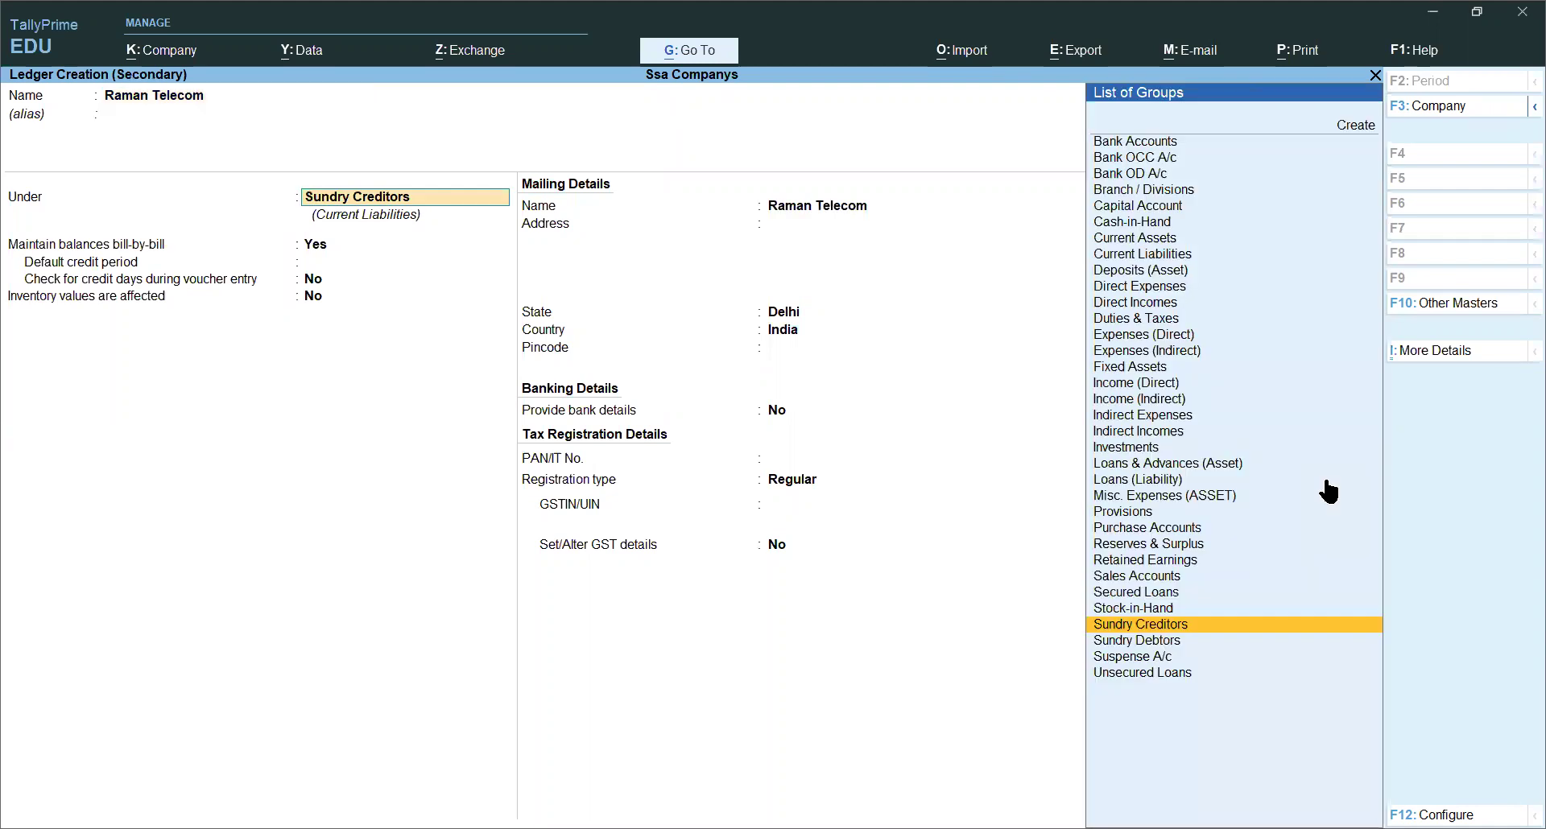
{"action": "key", "text": "Return"}
{"action": "key", "text": "Return"}
{"action": "key", "text": "Return"}
{"action": "key", "text": "Return"}
{"action": "key", "text": "Return"}
{"action": "key", "text": "Return"}
{"action": "key", "text": "Return"}
{"action": "key", "text": "Return"}
{"action": "key", "text": "Return"}
{"action": "key", "text": "Return"}
{"action": "key", "text": "Return"}
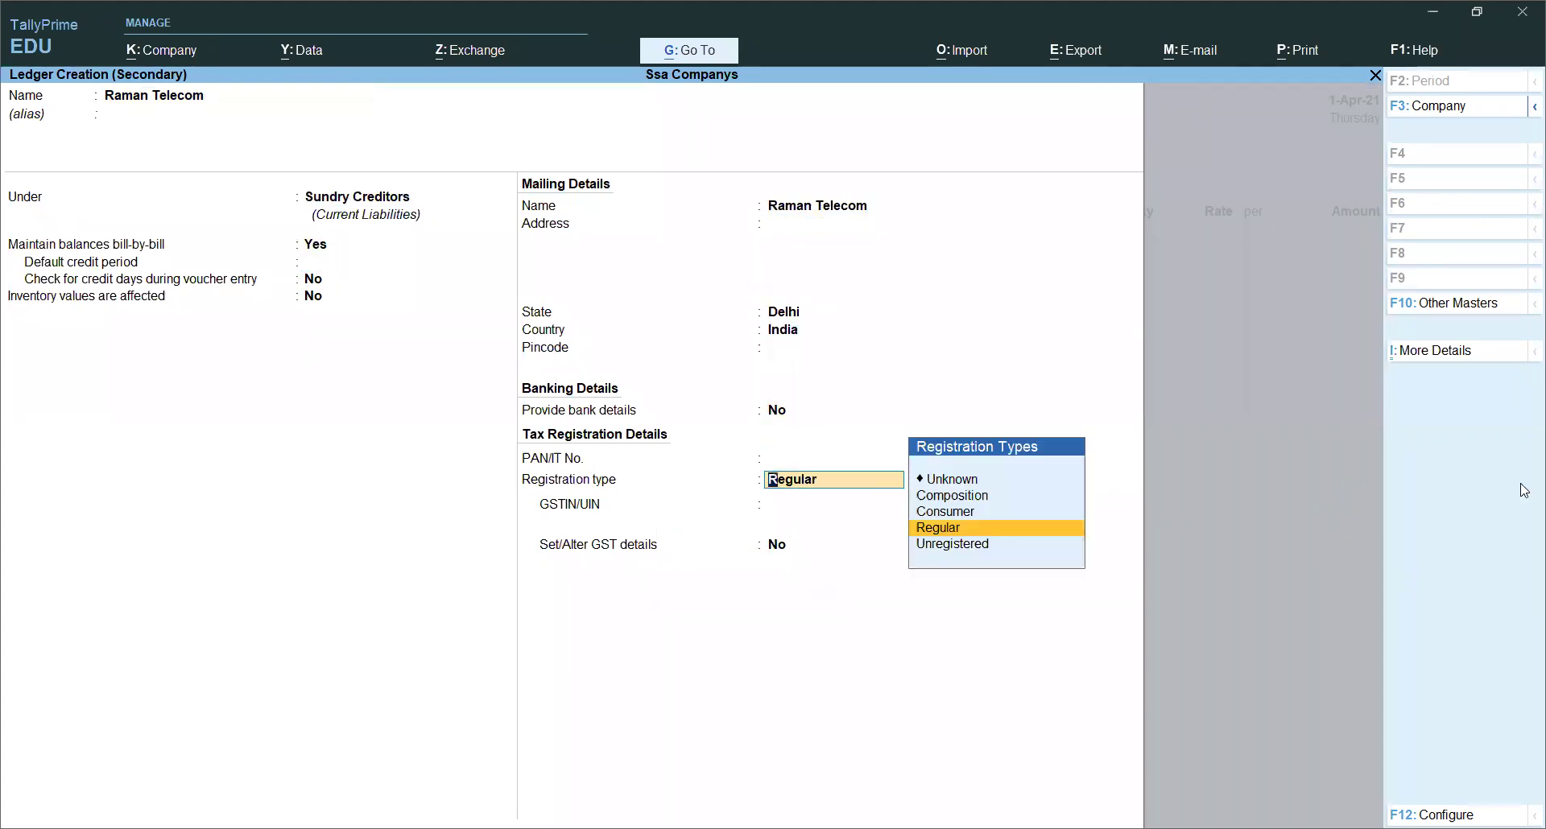
{"action": "left_click", "coordinate": [1034, 539]}
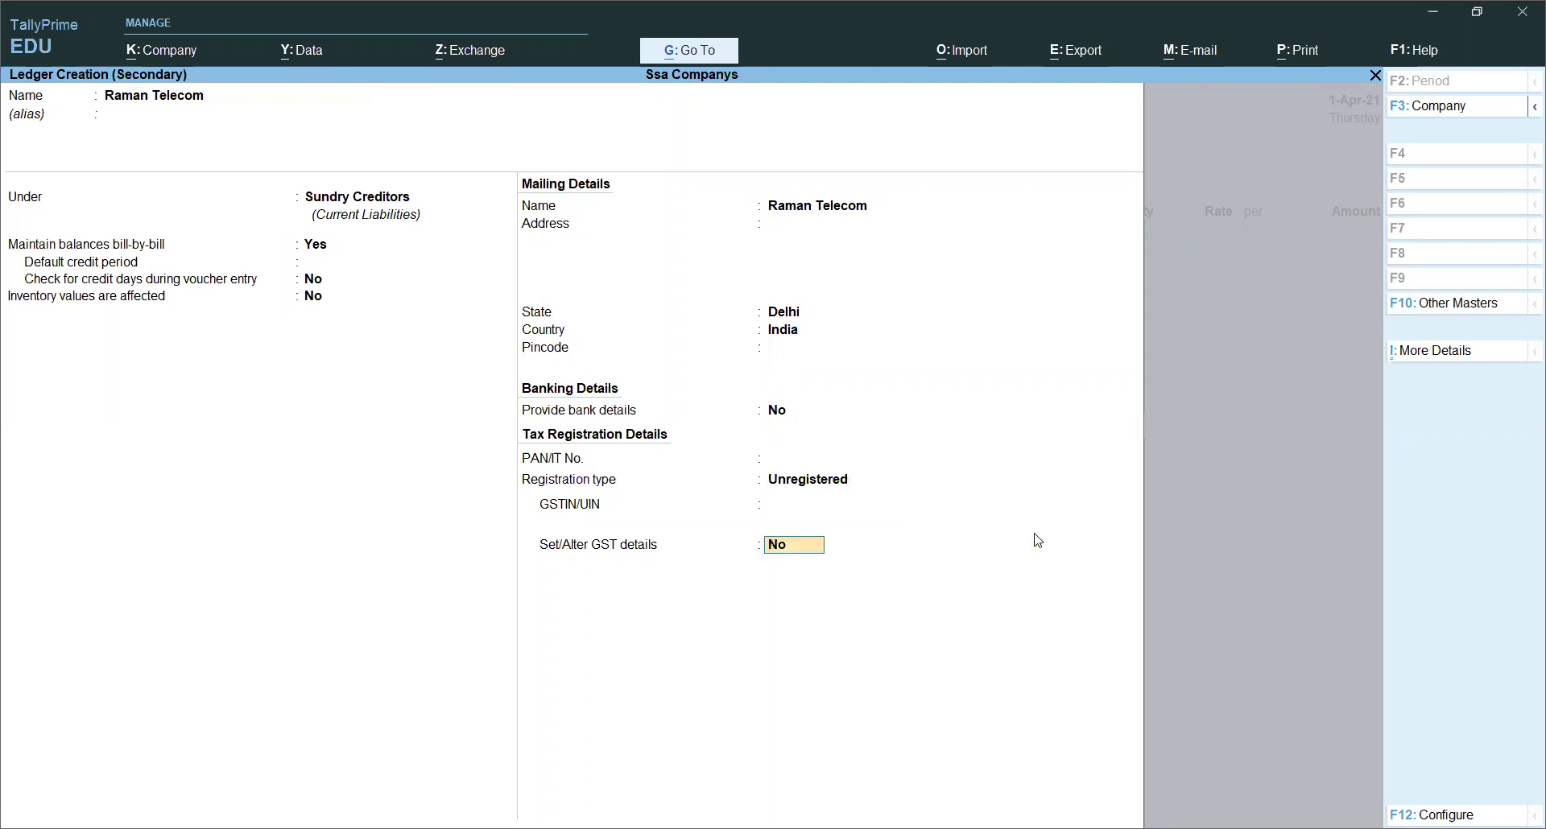
{"action": "key", "text": "Return"}
{"action": "key", "text": "Return"}
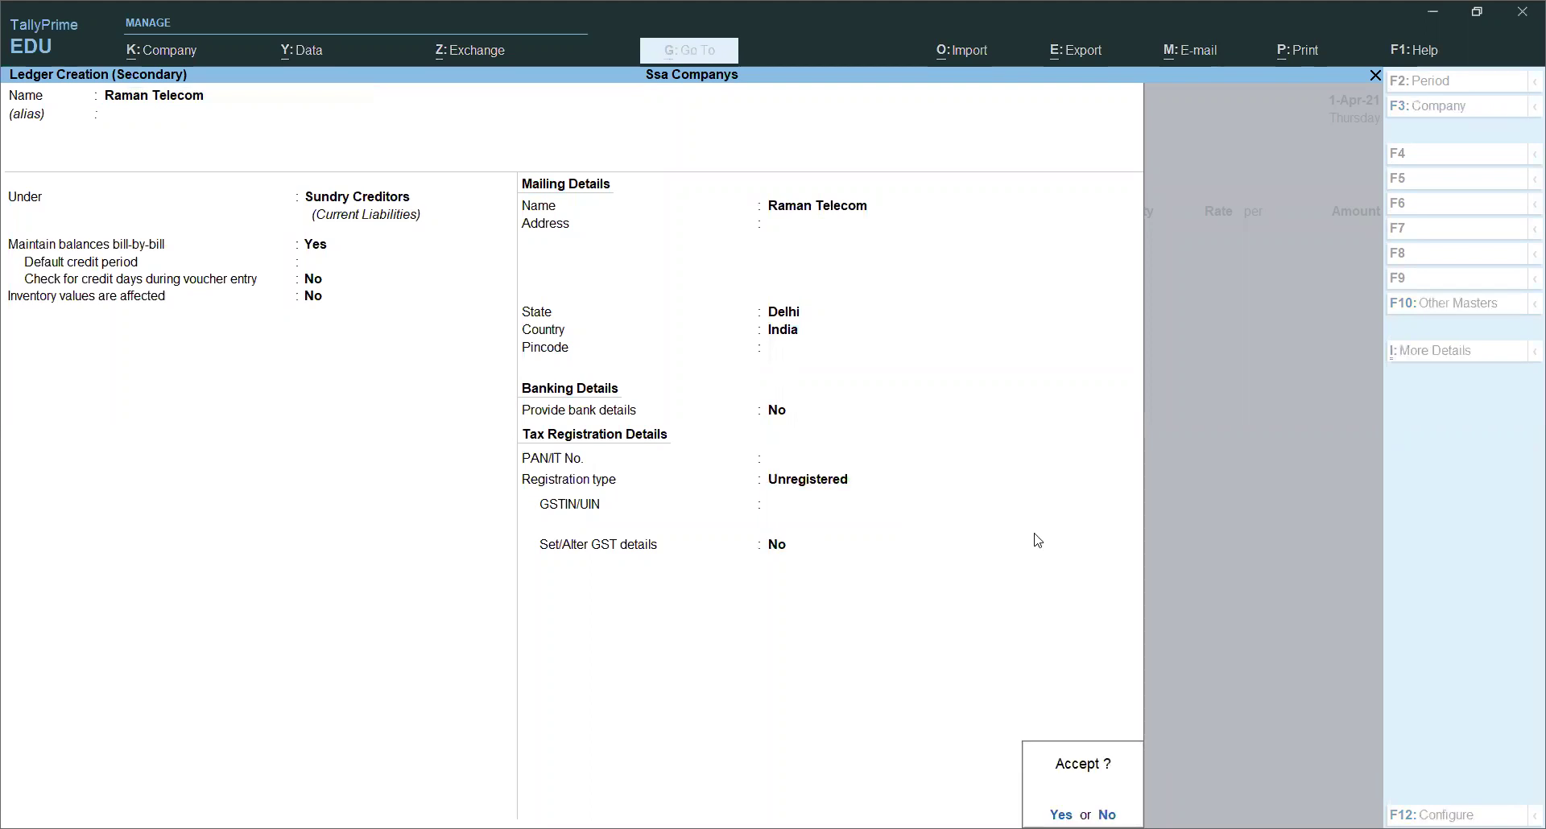
{"action": "key", "text": "Return"}
{"action": "key", "text": "Return"}
{"action": "key", "text": "Return"}
{"action": "key", "text": "Return"}
{"action": "key", "text": "Return"}
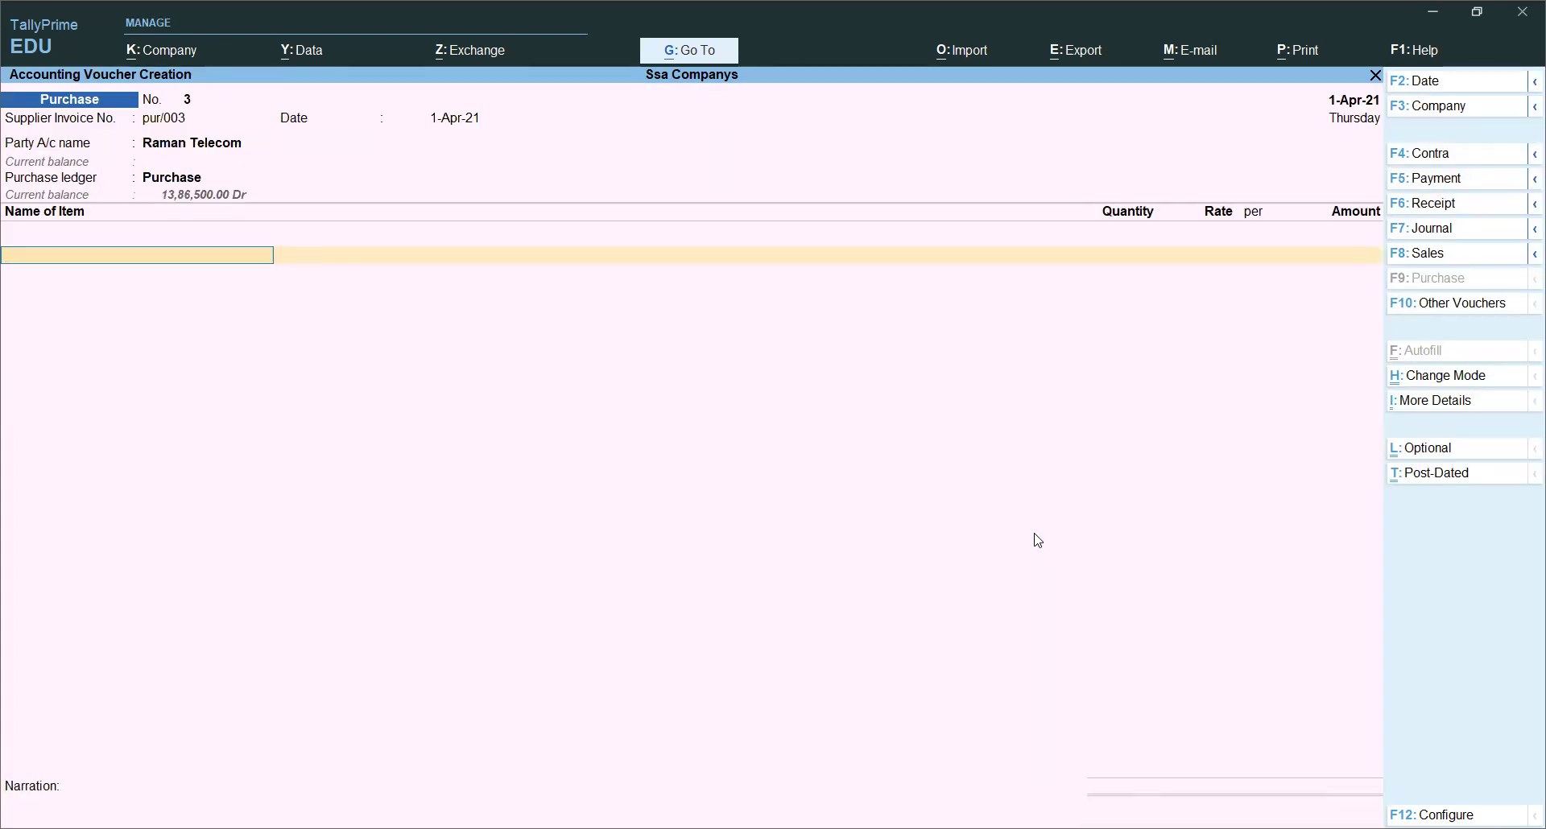
Step: Start a new stock item named Nokia from the voucher's item line
{"action": "type", "text": "M"}
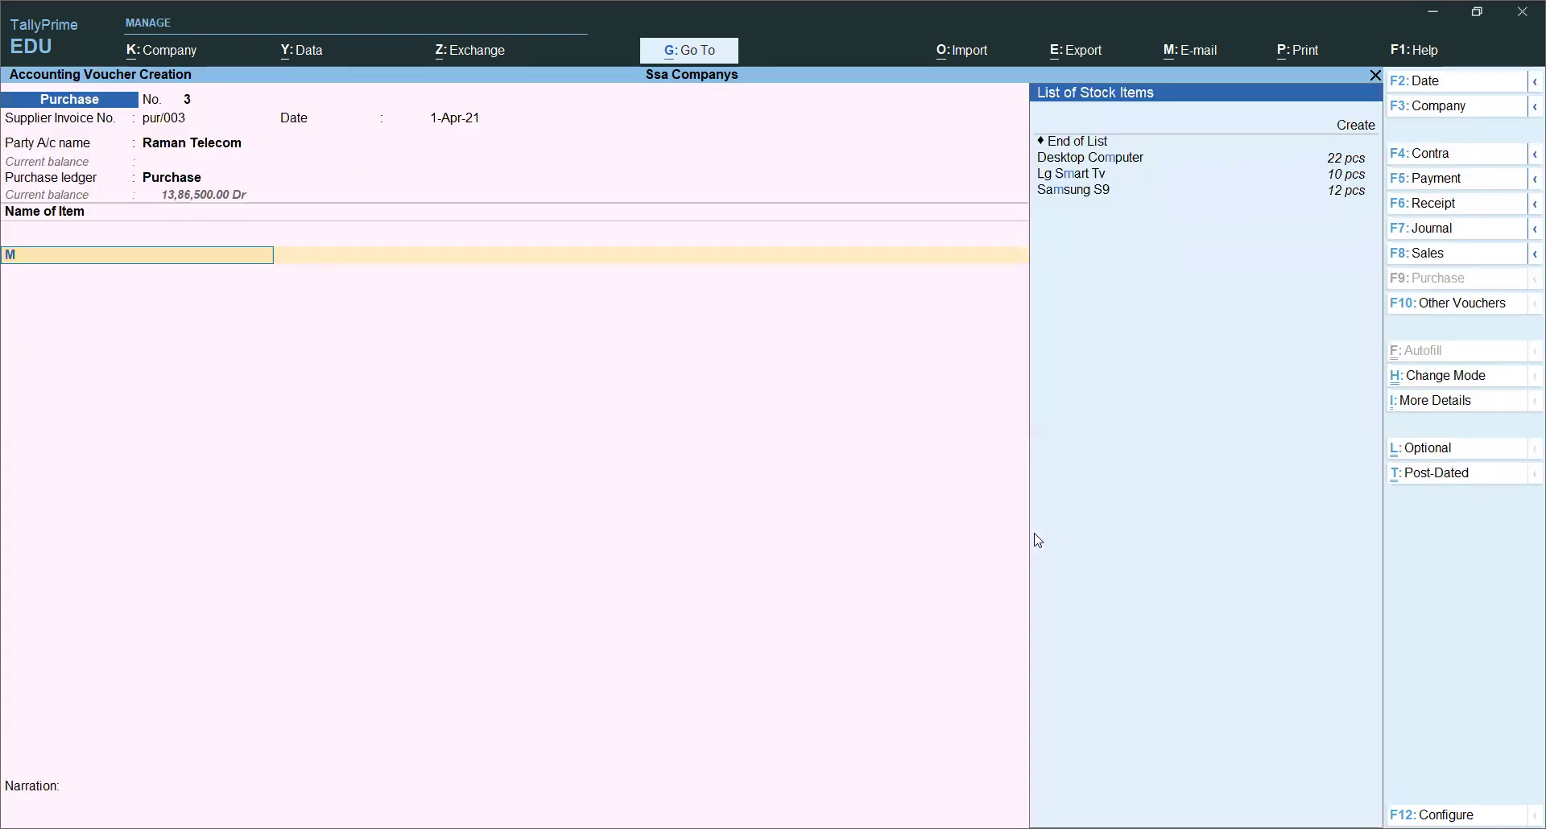
{"action": "key", "text": "alt+c"}
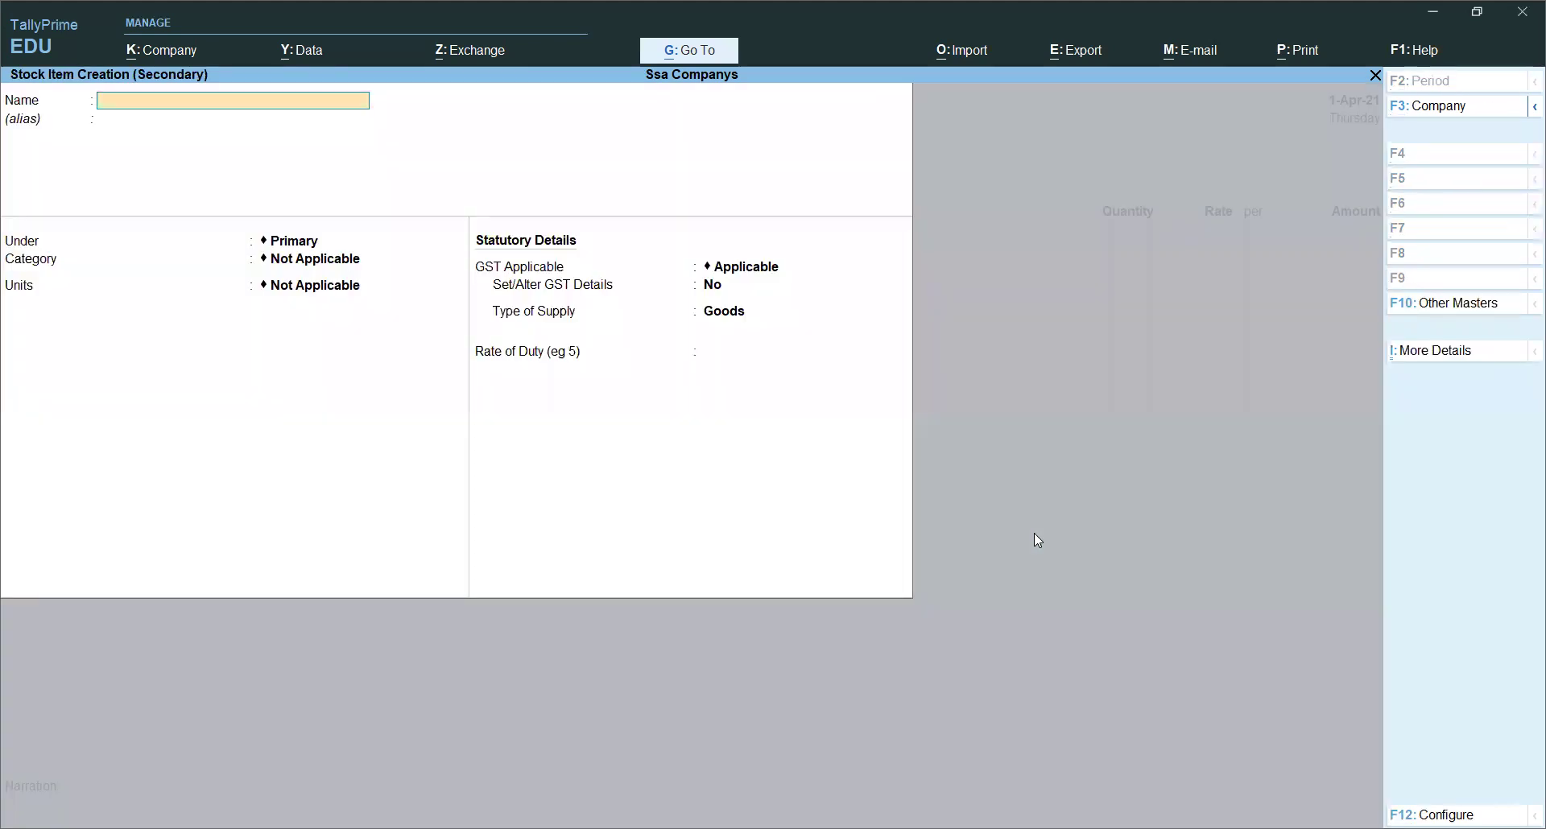
{"action": "type", "text": "Nokia"}
{"action": "key", "text": "Return"}
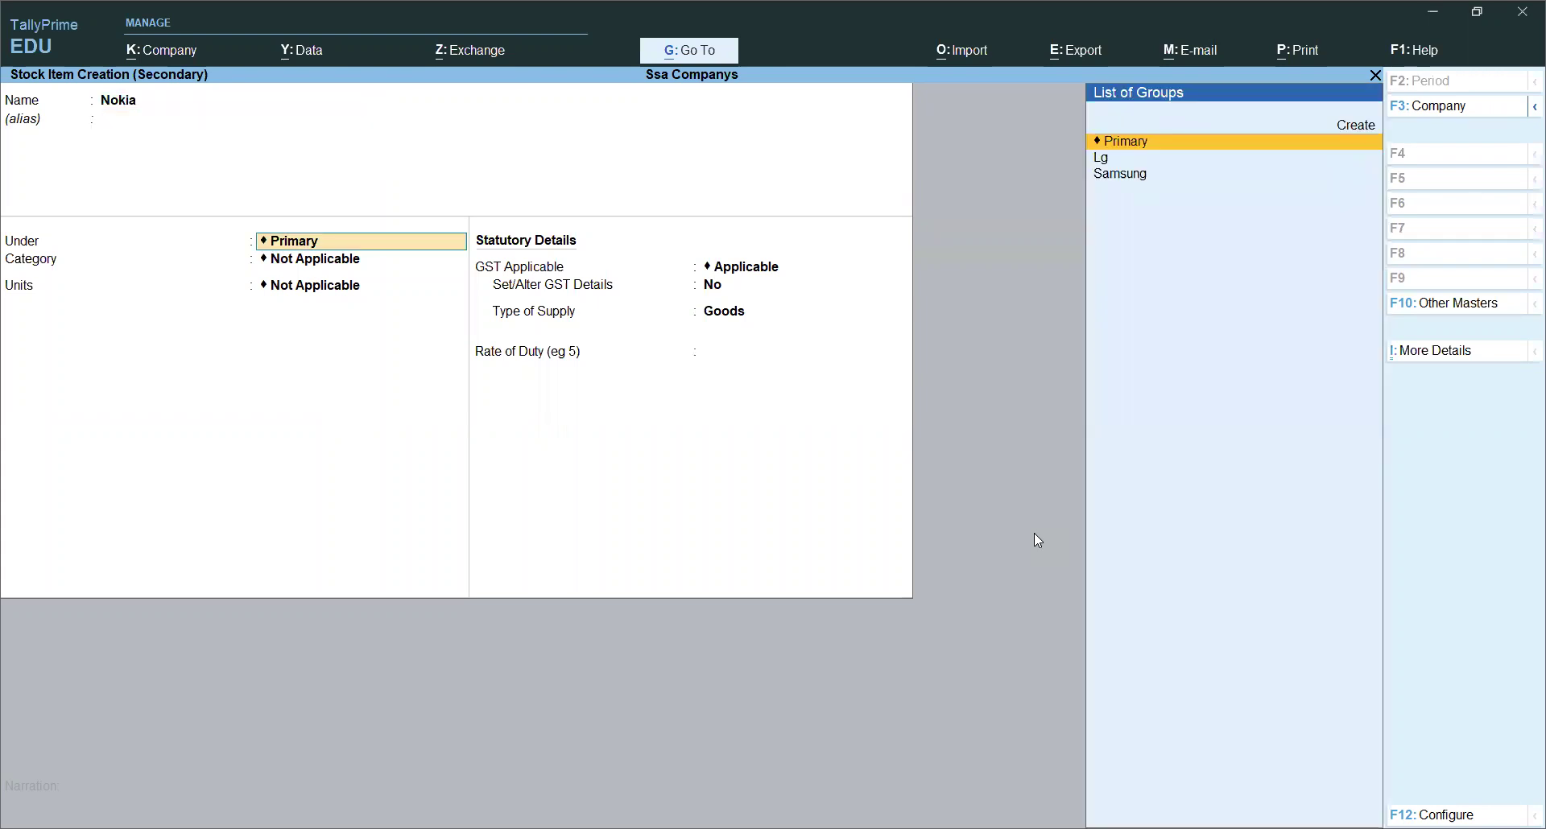
Step: Create and save a new stock group named Nokia under Primary for the item
{"action": "key", "text": "Up"}
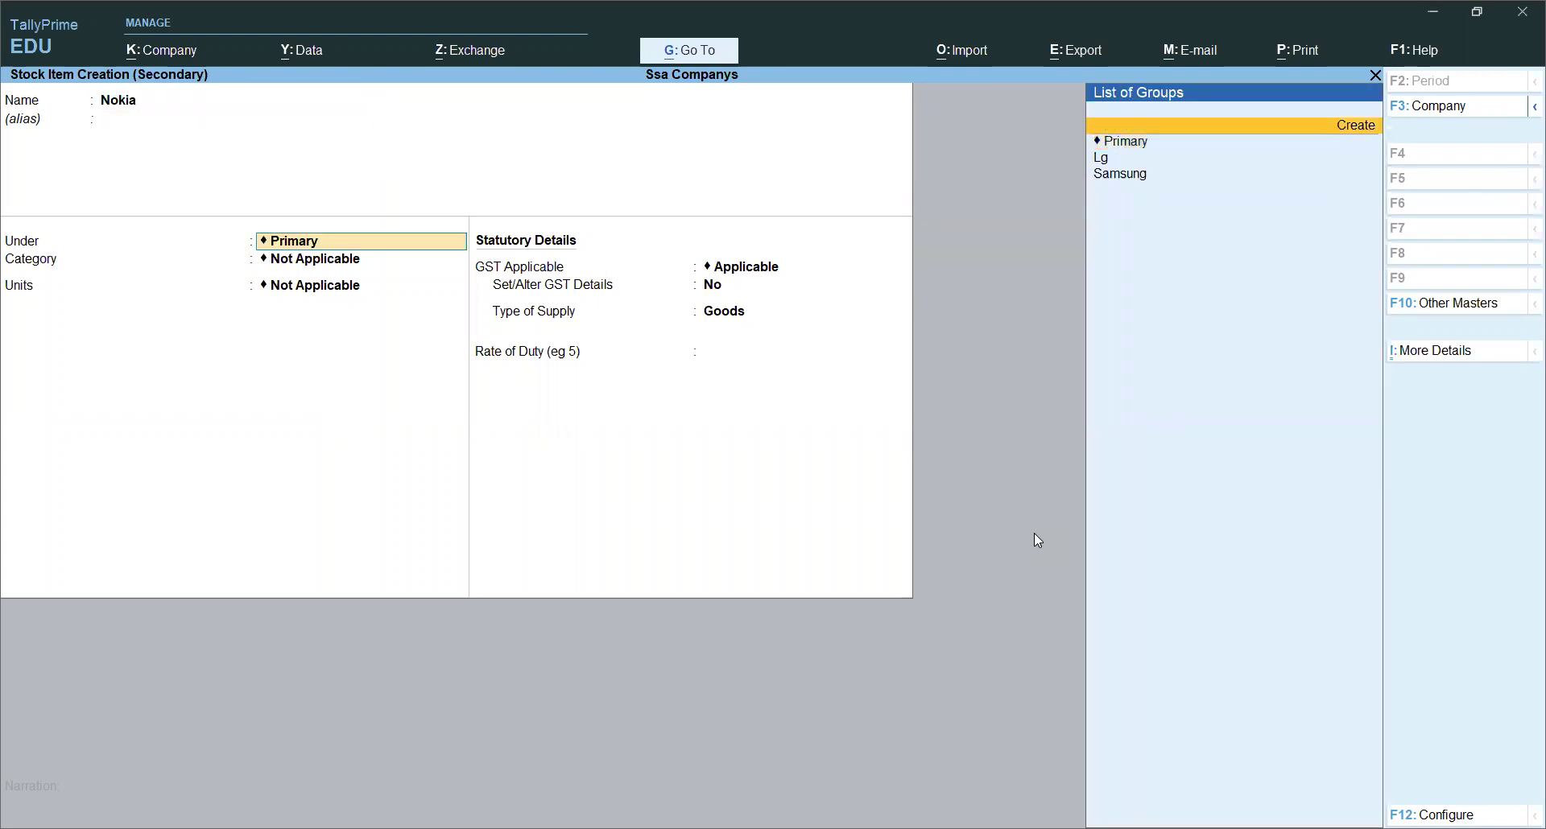
{"action": "key", "text": "Return"}
{"action": "type", "text": "Nokia"}
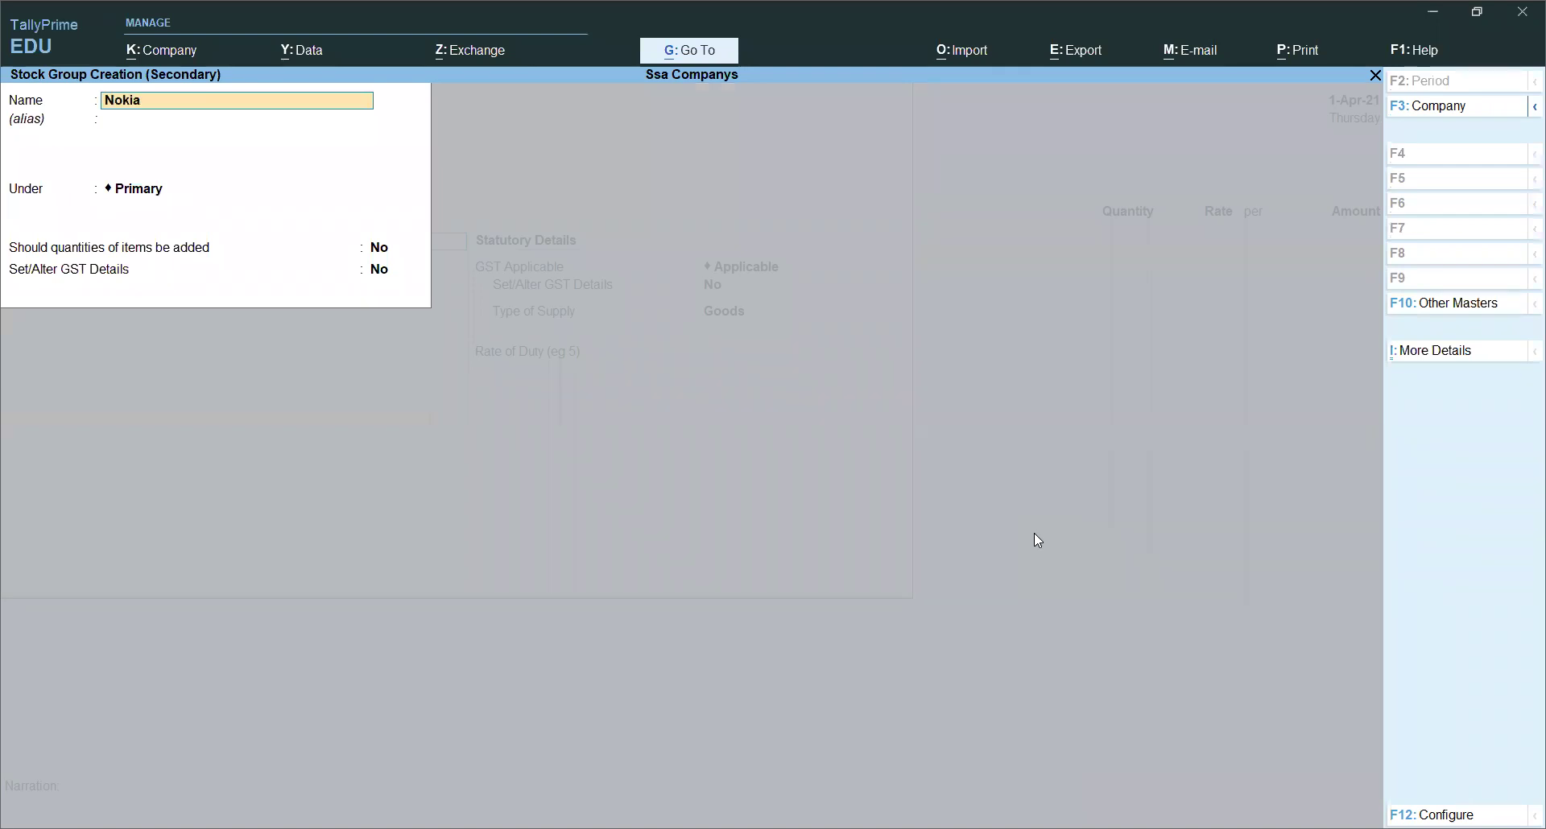
{"action": "key", "text": "Return"}
{"action": "key", "text": "Return"}
{"action": "key", "text": "Return"}
{"action": "key", "text": "Return"}
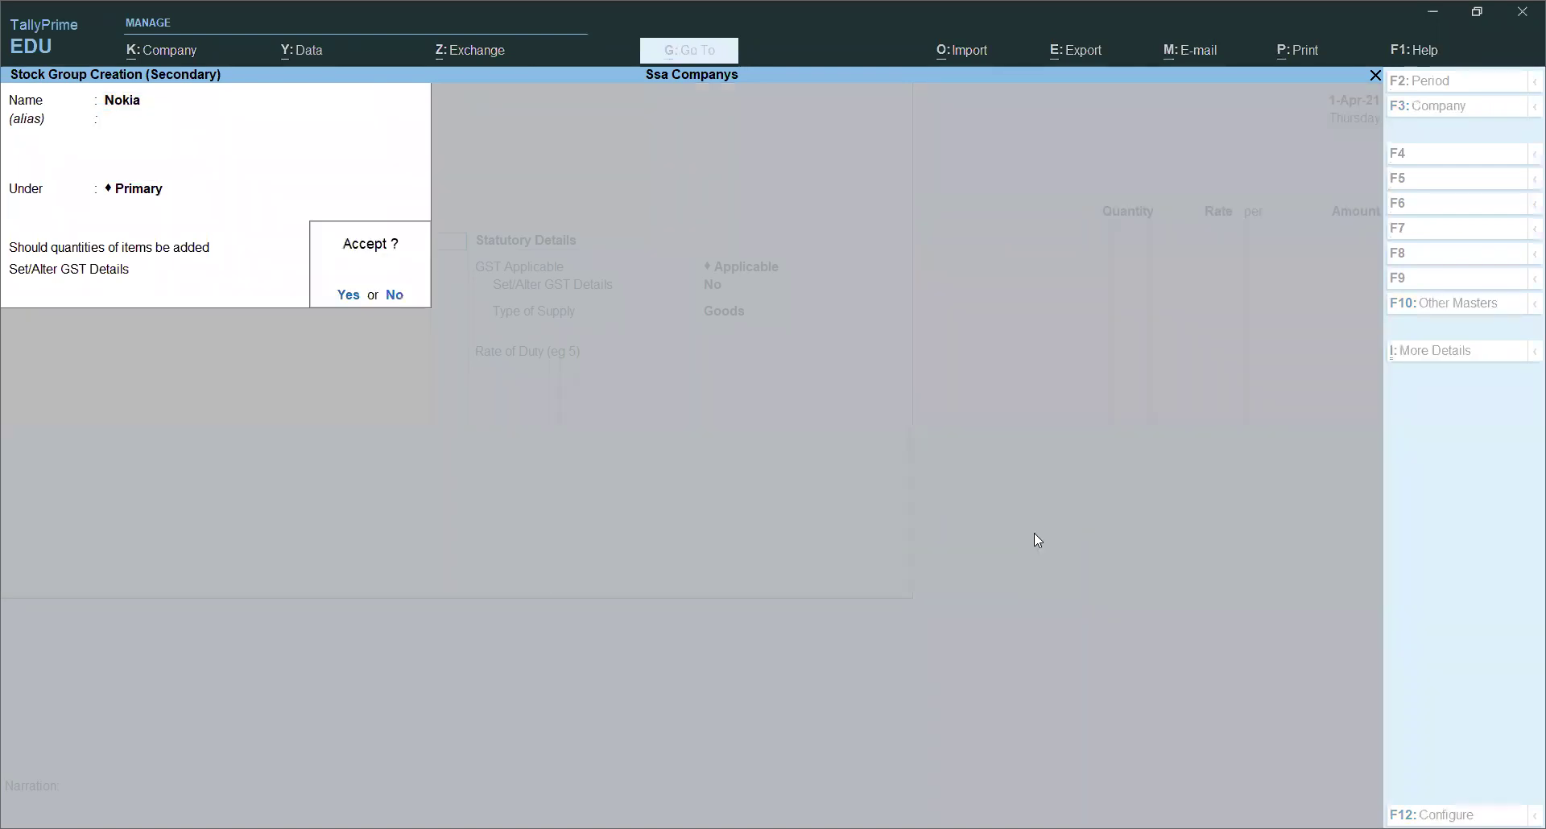
{"action": "key", "text": "Return"}
Step: Set the item's category to Mobile, unit to pcs, and Set/Alter GST Details to Yes
{"action": "key", "text": "Up"}
{"action": "key", "text": "Down"}
{"action": "key", "text": "Down"}
{"action": "key", "text": "Down"}
{"action": "key", "text": "Return"}
{"action": "key", "text": "Down"}
{"action": "key", "text": "Return"}
{"action": "key", "text": "Return"}
{"action": "key", "text": "Return"}
{"action": "key", "text": "Return"}
{"action": "key", "text": "Return"}
{"action": "type", "text": "y"}
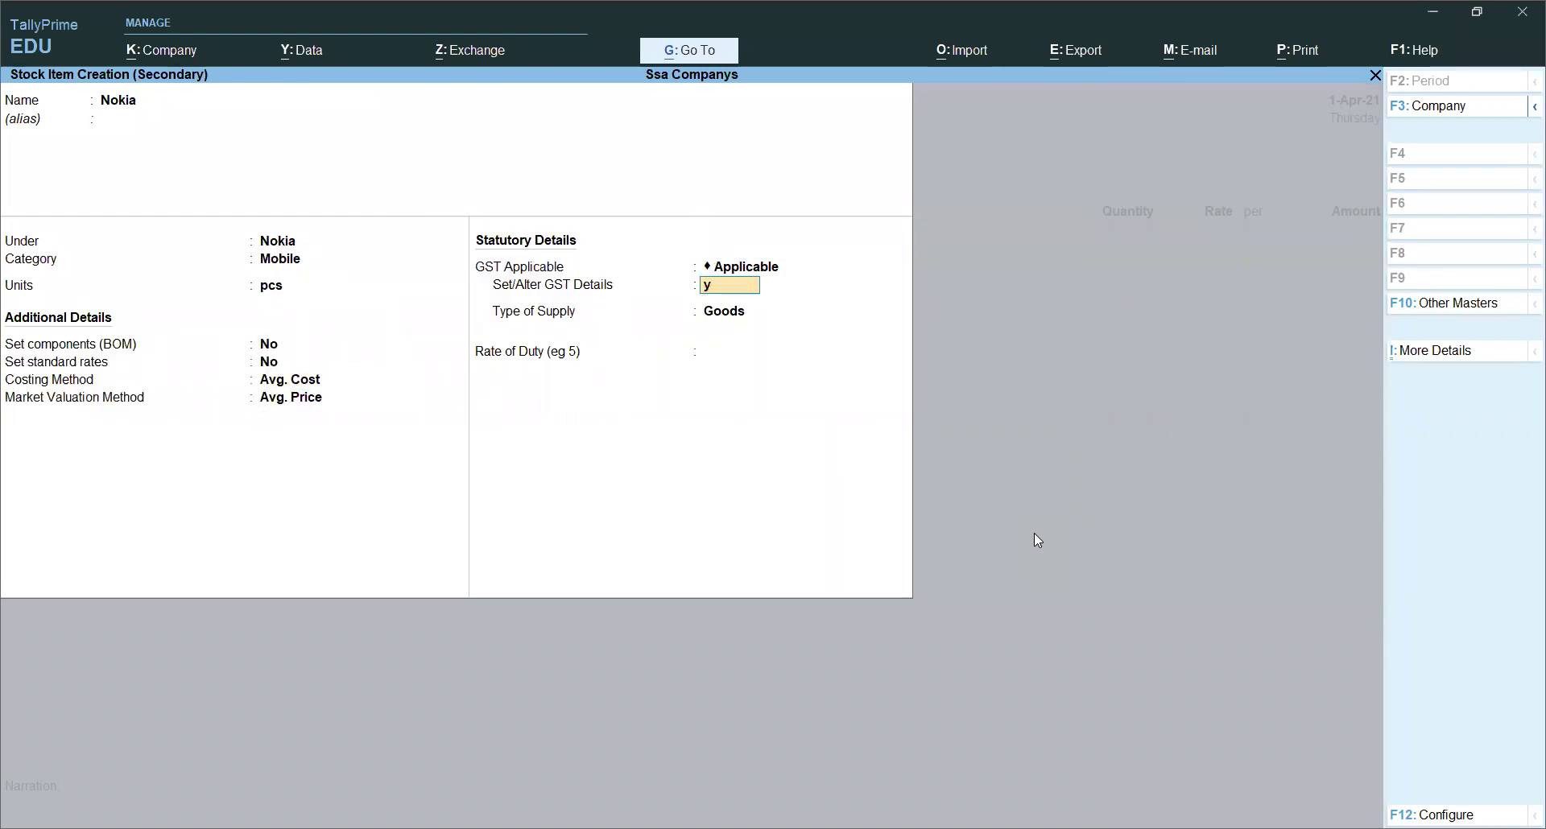
{"action": "key", "text": "Return"}
{"action": "key", "text": "Return"}
{"action": "key", "text": "Return"}
{"action": "key", "text": "Return"}
{"action": "key", "text": "BackSpace"}
{"action": "key", "text": "BackSpace"}
Step: Enter GST description Nokia Mobile and HSN/SAC code 2145
{"action": "type", "text": "Nokia Mobile"}
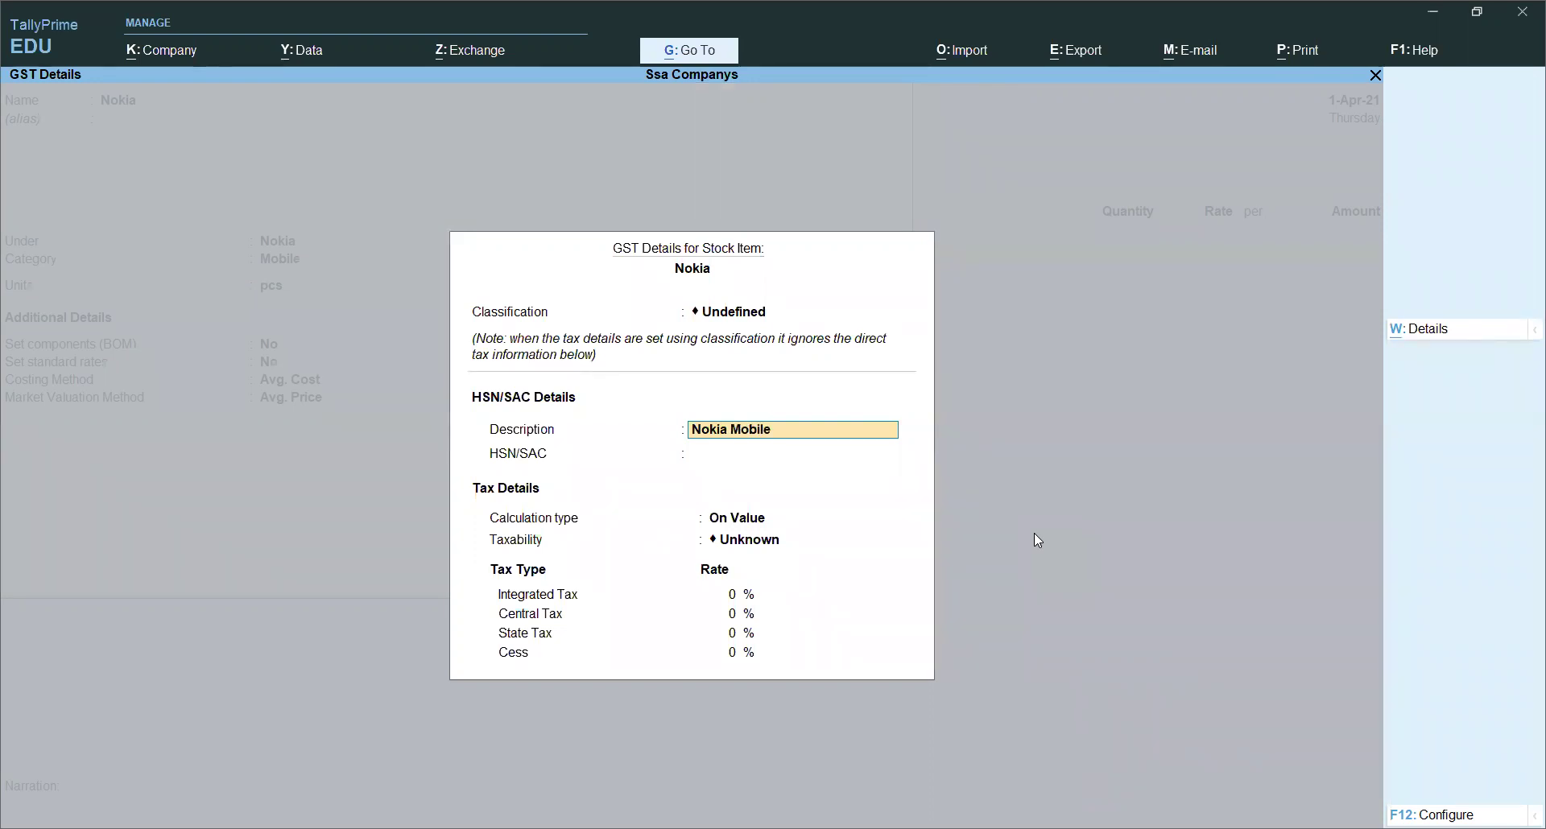
{"action": "key", "text": "Return"}
{"action": "type", "text": "2145"}
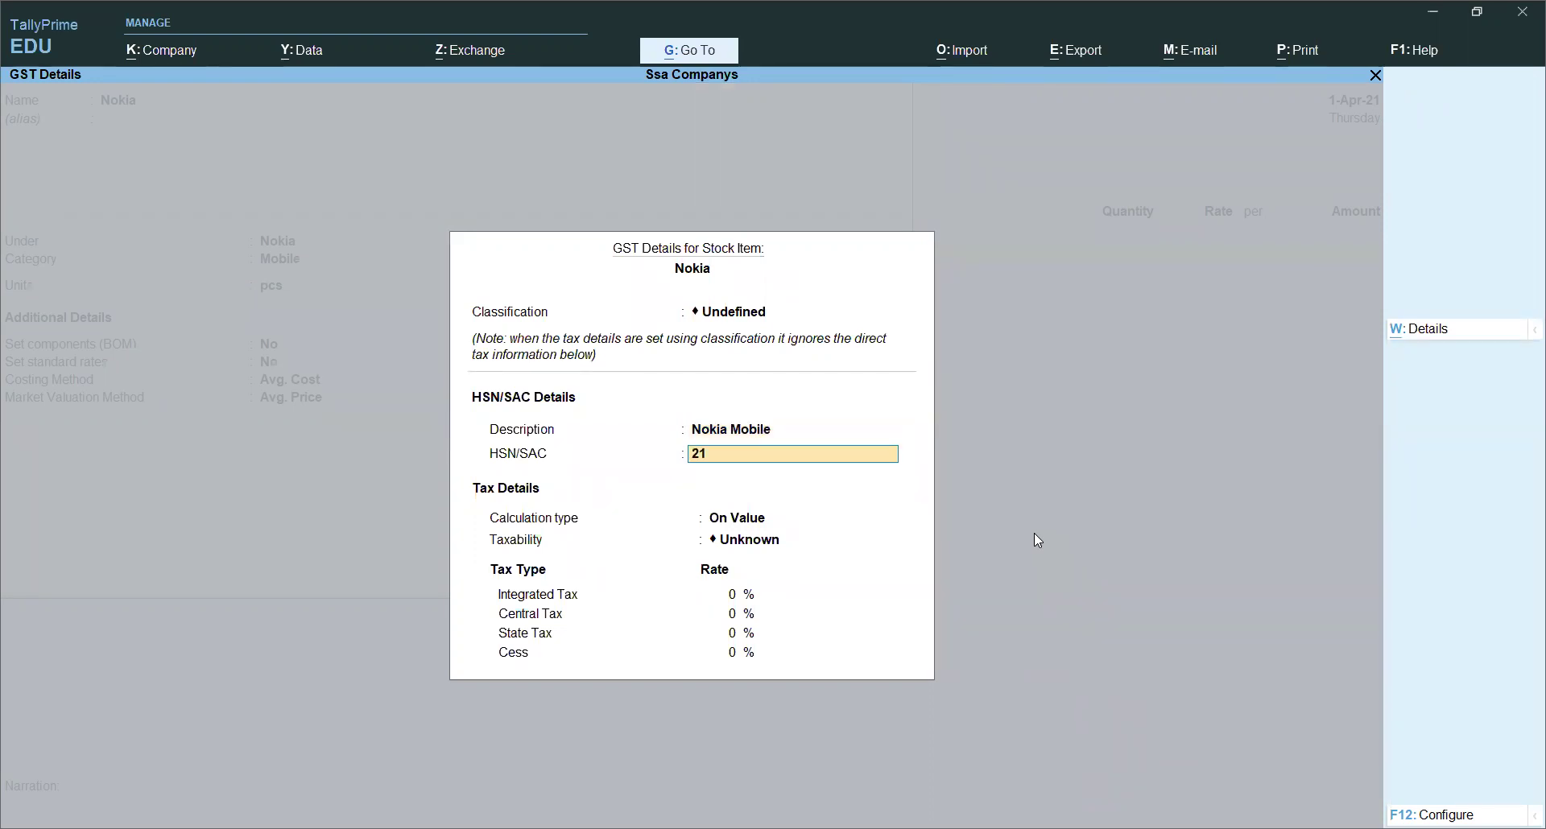
{"action": "key", "text": "BackSpace"}
{"action": "key", "text": "BackSpace"}
{"action": "key", "text": "BackSpace"}
{"action": "key", "text": "BackSpace"}
{"action": "type", "text": "2145"}
{"action": "key", "text": "Return"}
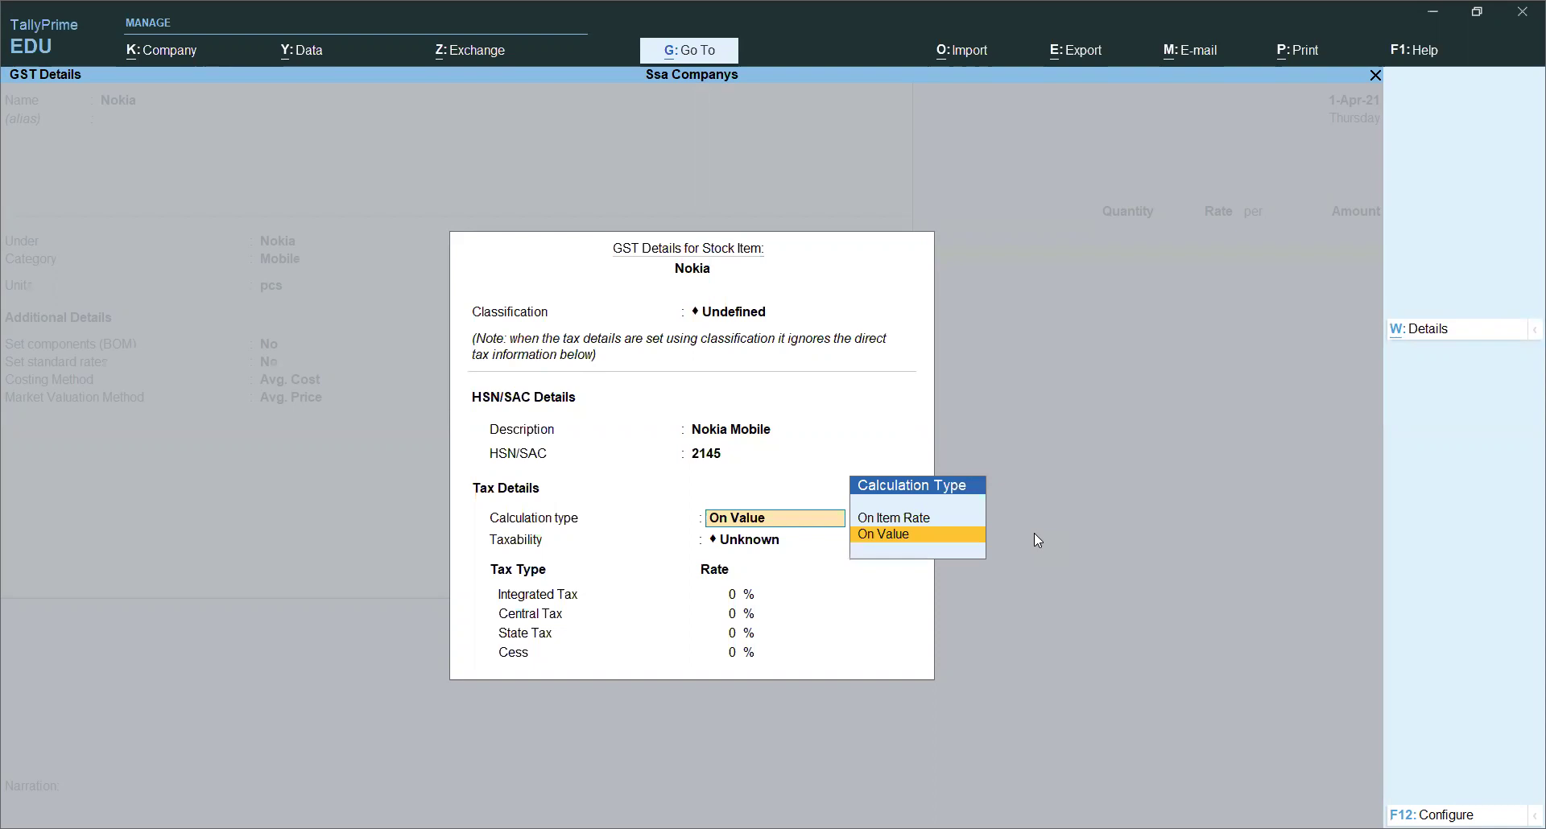
Step: Keep On Value, make it Taxable at 18% IGST, keep Goods and save the item
{"action": "key", "text": "Return"}
{"action": "key", "text": "Down"}
{"action": "key", "text": "Down"}
{"action": "key", "text": "Down"}
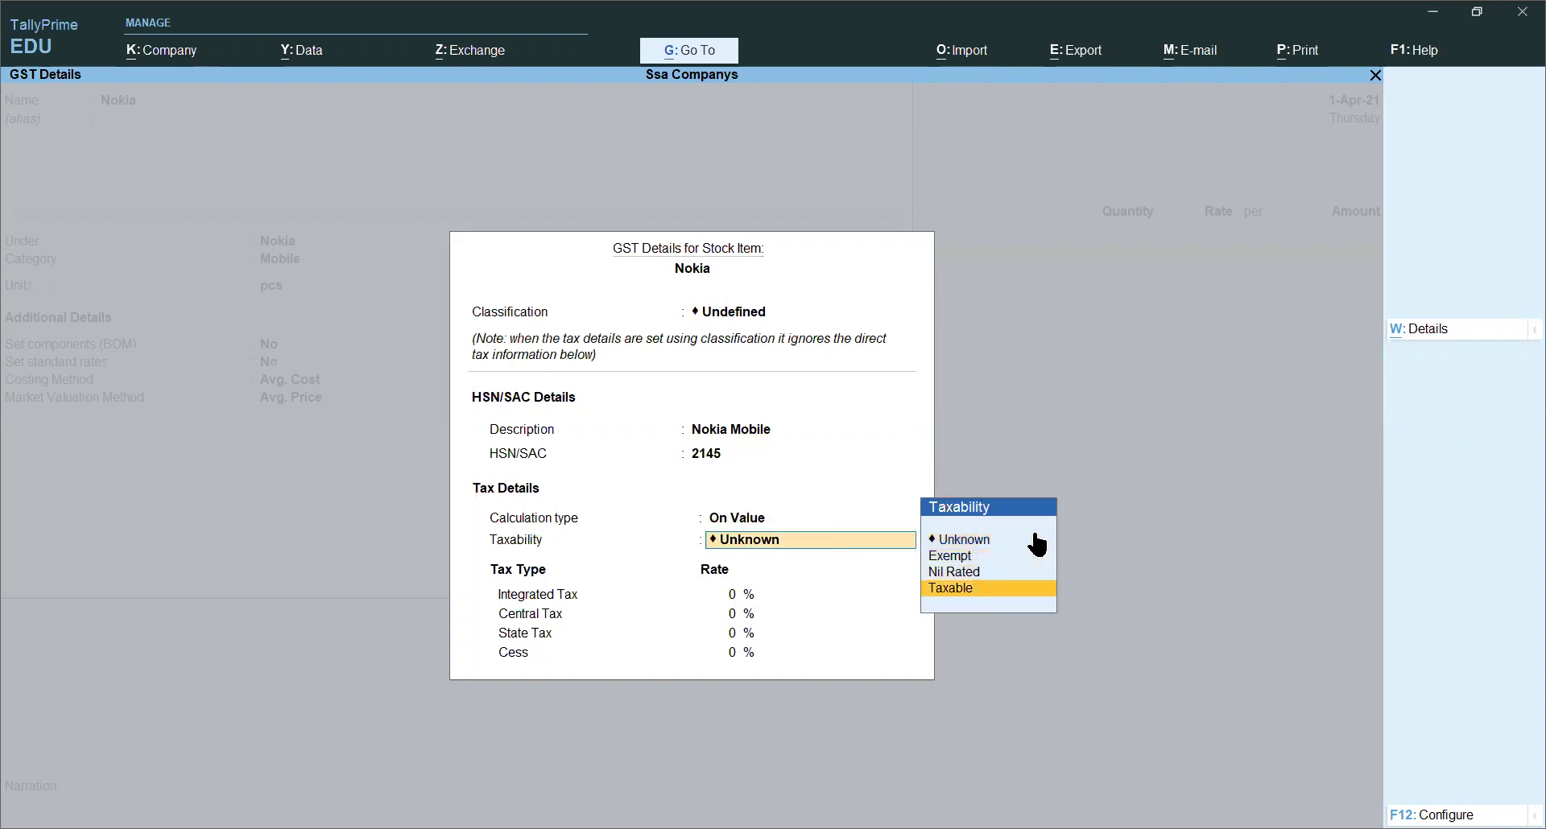
{"action": "key", "text": "Return"}
{"action": "type", "text": "18"}
{"action": "key", "text": "Return"}
{"action": "key", "text": "Return"}
{"action": "key", "text": "Return"}
{"action": "key", "text": "Return"}
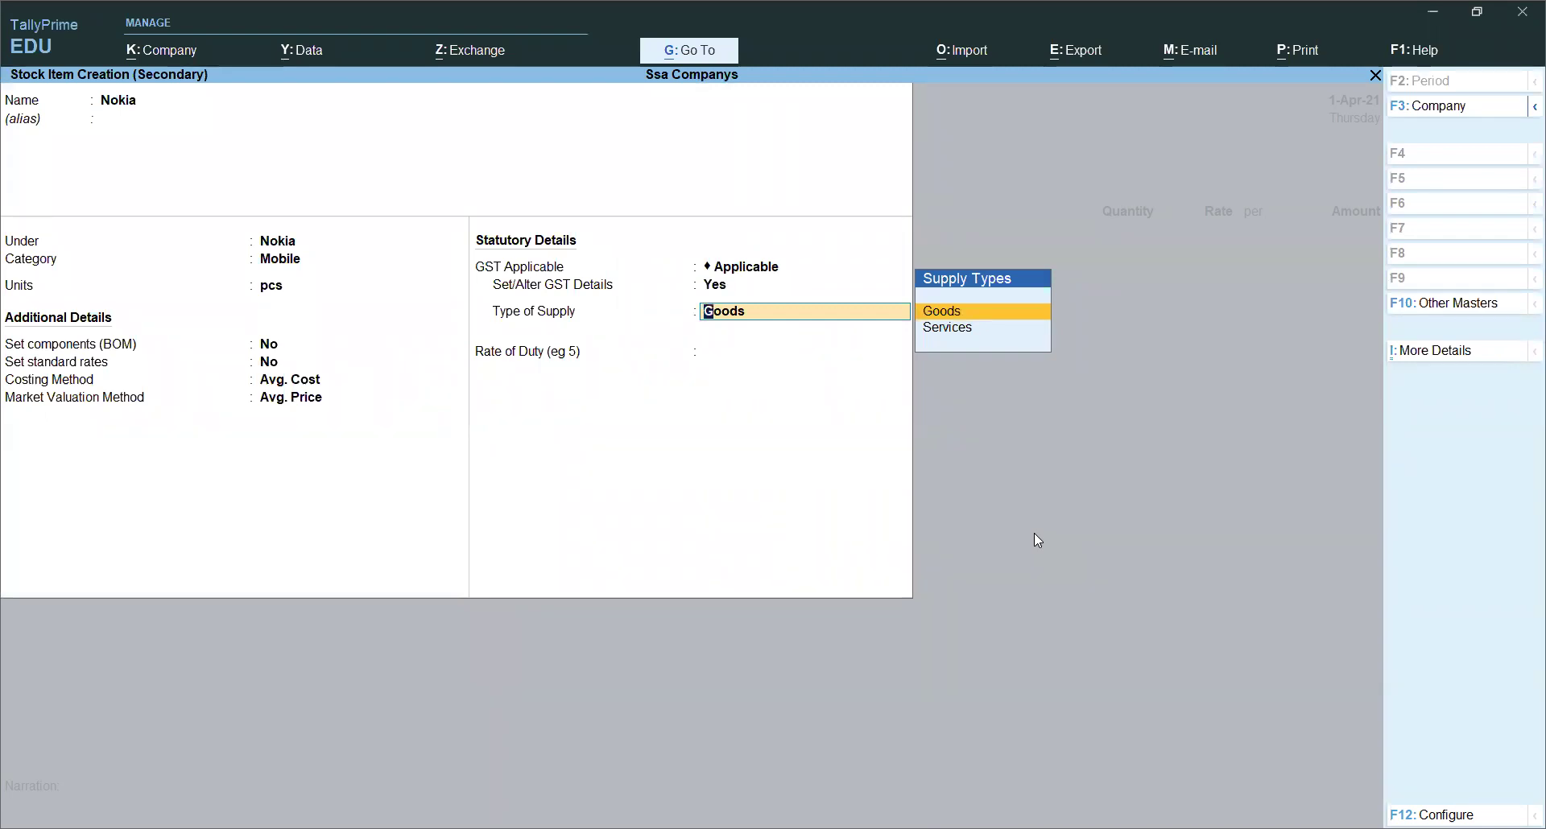
{"action": "key", "text": "Return"}
{"action": "key", "text": "Return"}
{"action": "key", "text": "Return"}
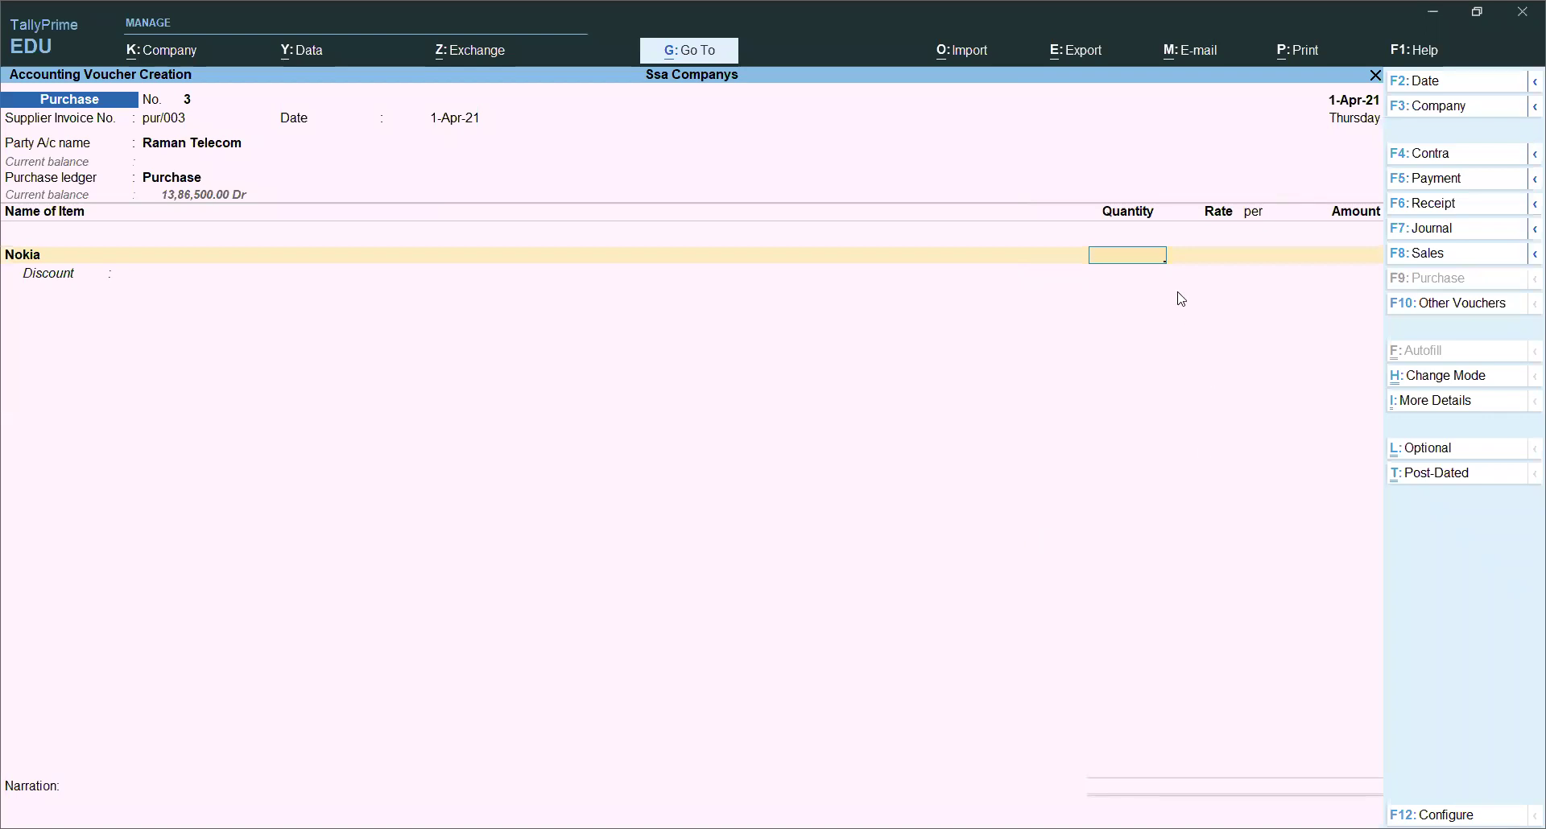
Step: Enter 10 pcs of Nokia at a rate of 1,000 for 10,000
{"action": "type", "text": "10"}
{"action": "key", "text": "Return"}
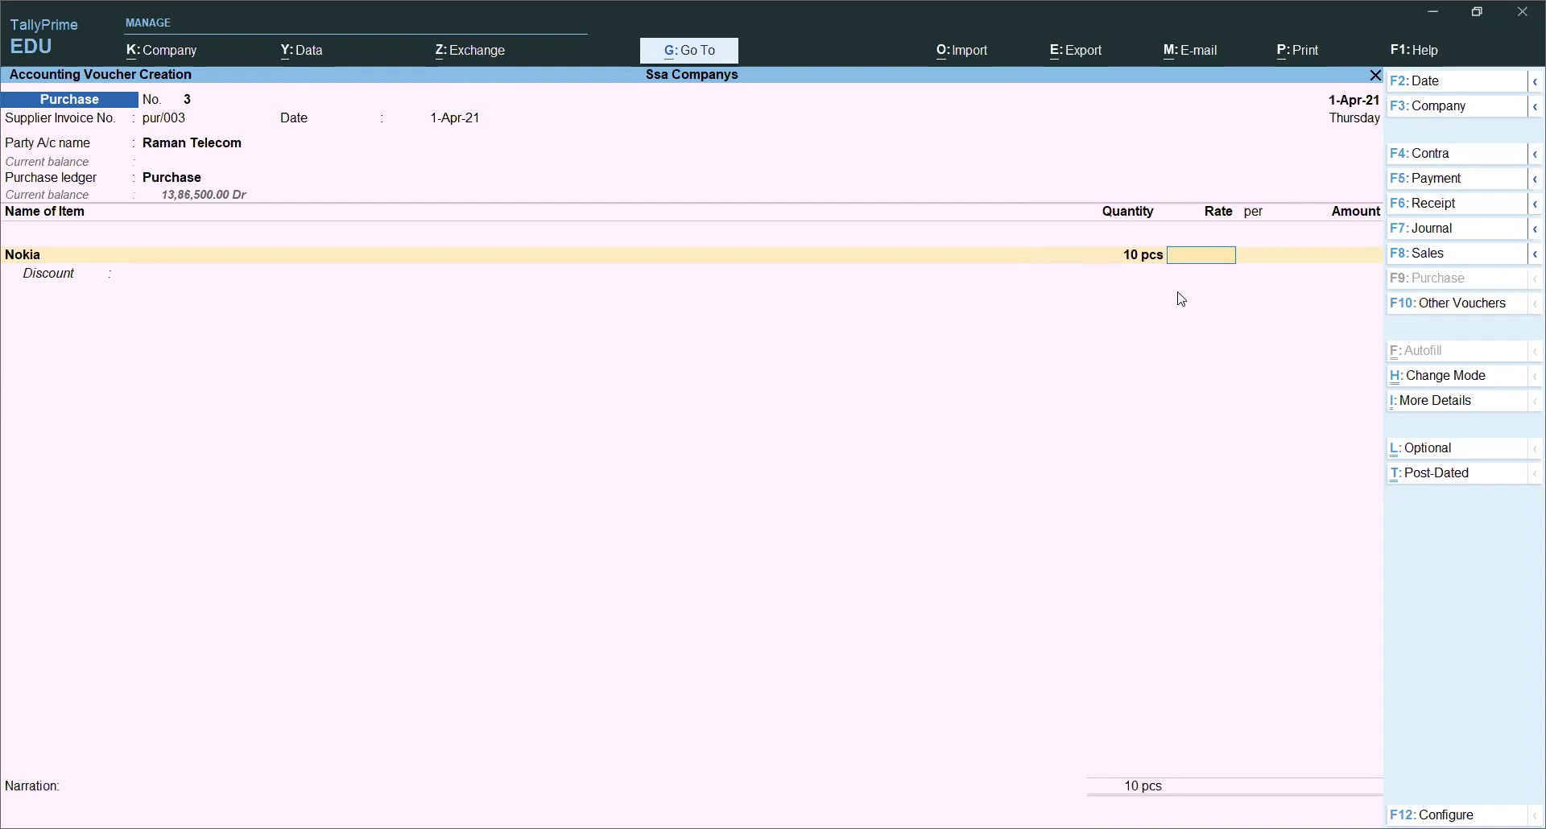
{"action": "type", "text": "12"}
{"action": "key", "text": "BackSpace"}
{"action": "type", "text": "000"}
{"action": "key", "text": "Return"}
{"action": "key", "text": "Return"}
{"action": "key", "text": "Return"}
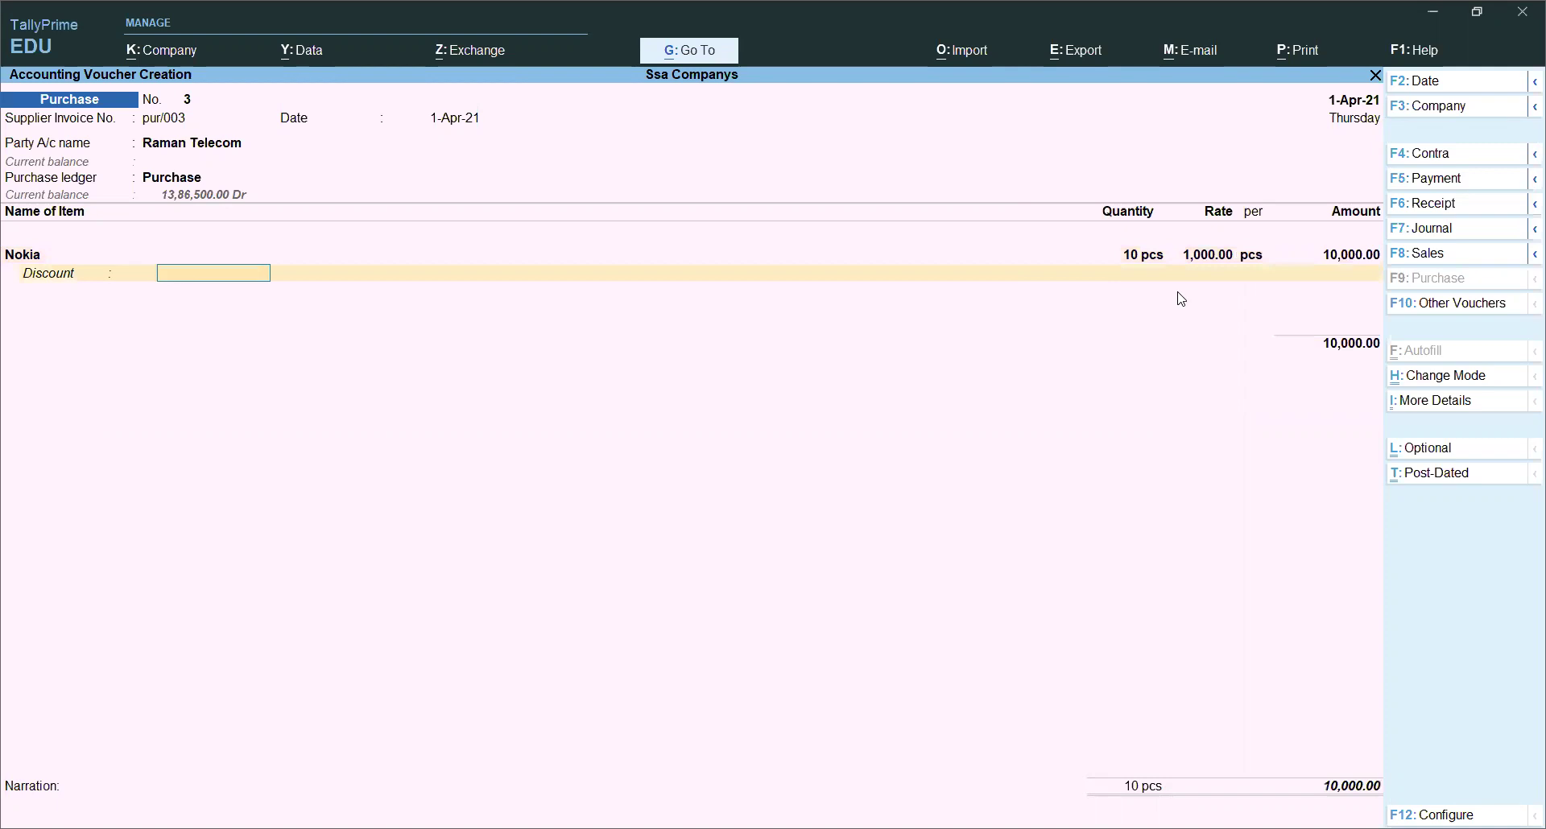
{"action": "key", "text": "Return"}
Step: Drop the Cgst ledger line via End of List and save purchase voucher 3
{"action": "key", "text": "Return"}
{"action": "type", "text": "Cg"}
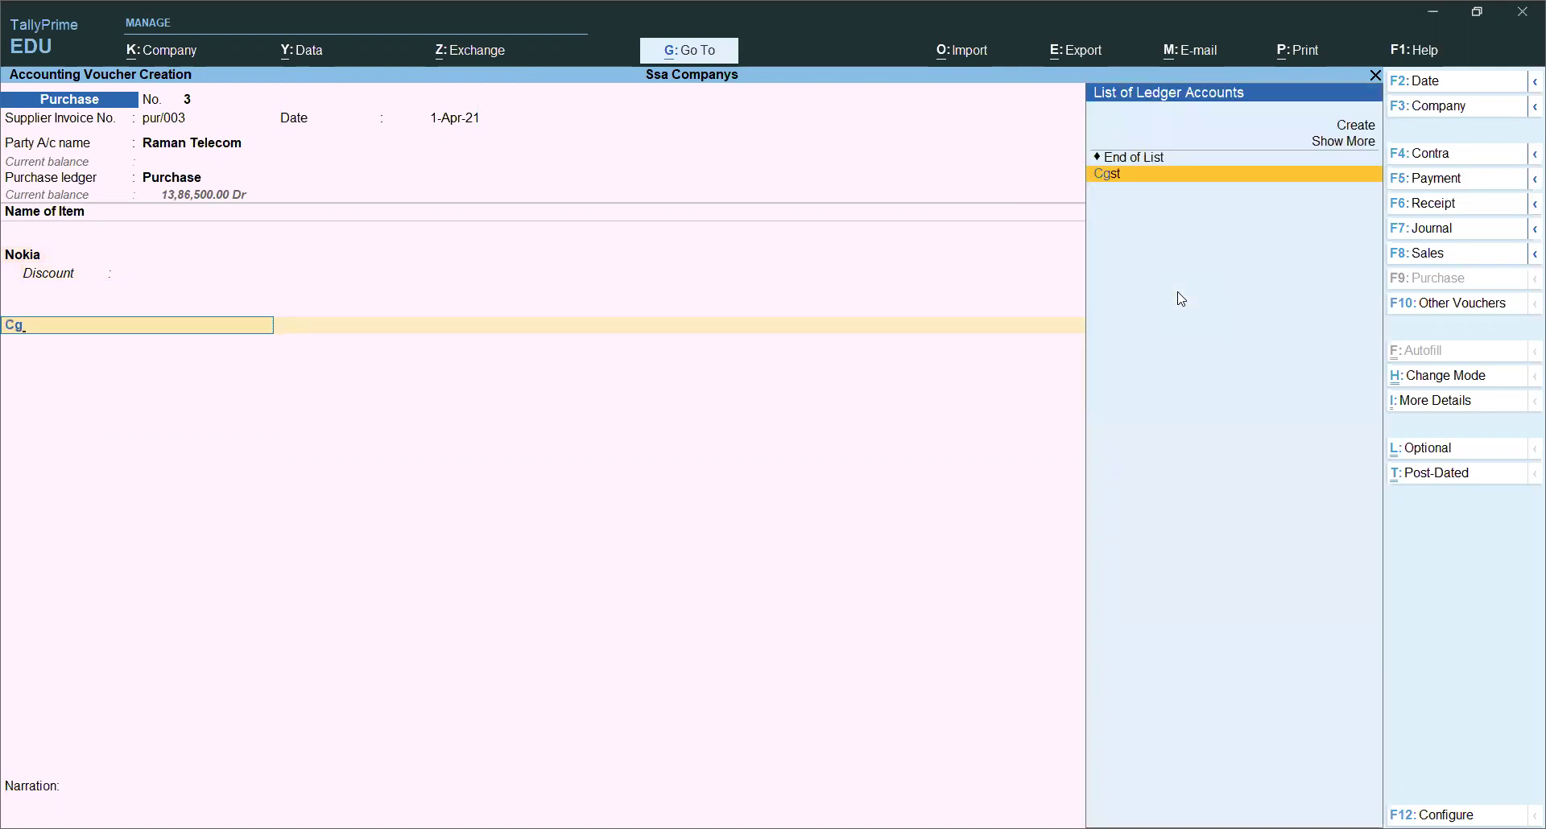
{"action": "key", "text": "Return"}
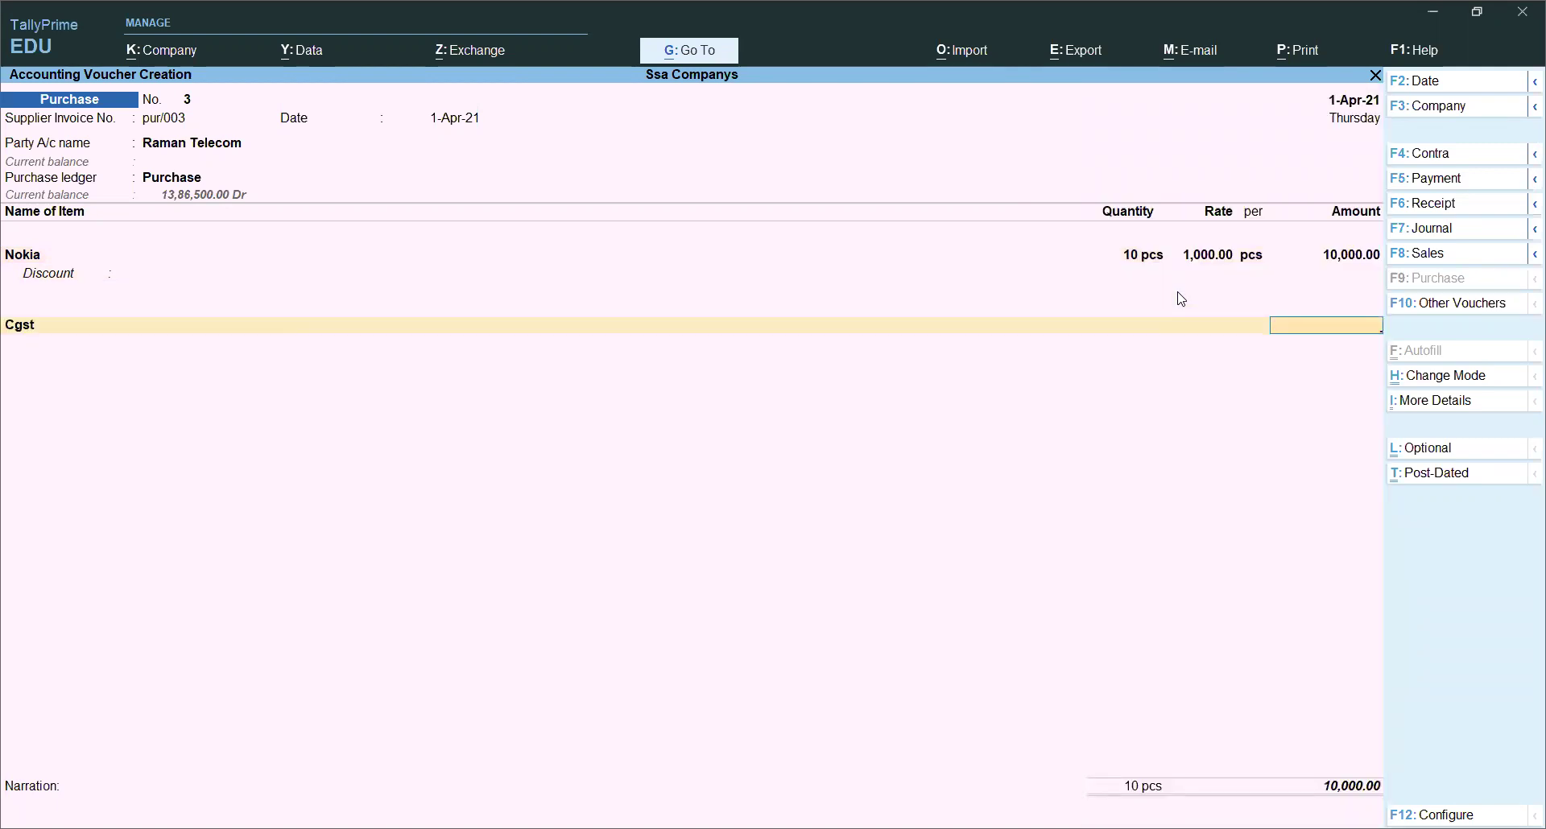
{"action": "key", "text": "BackSpace"}
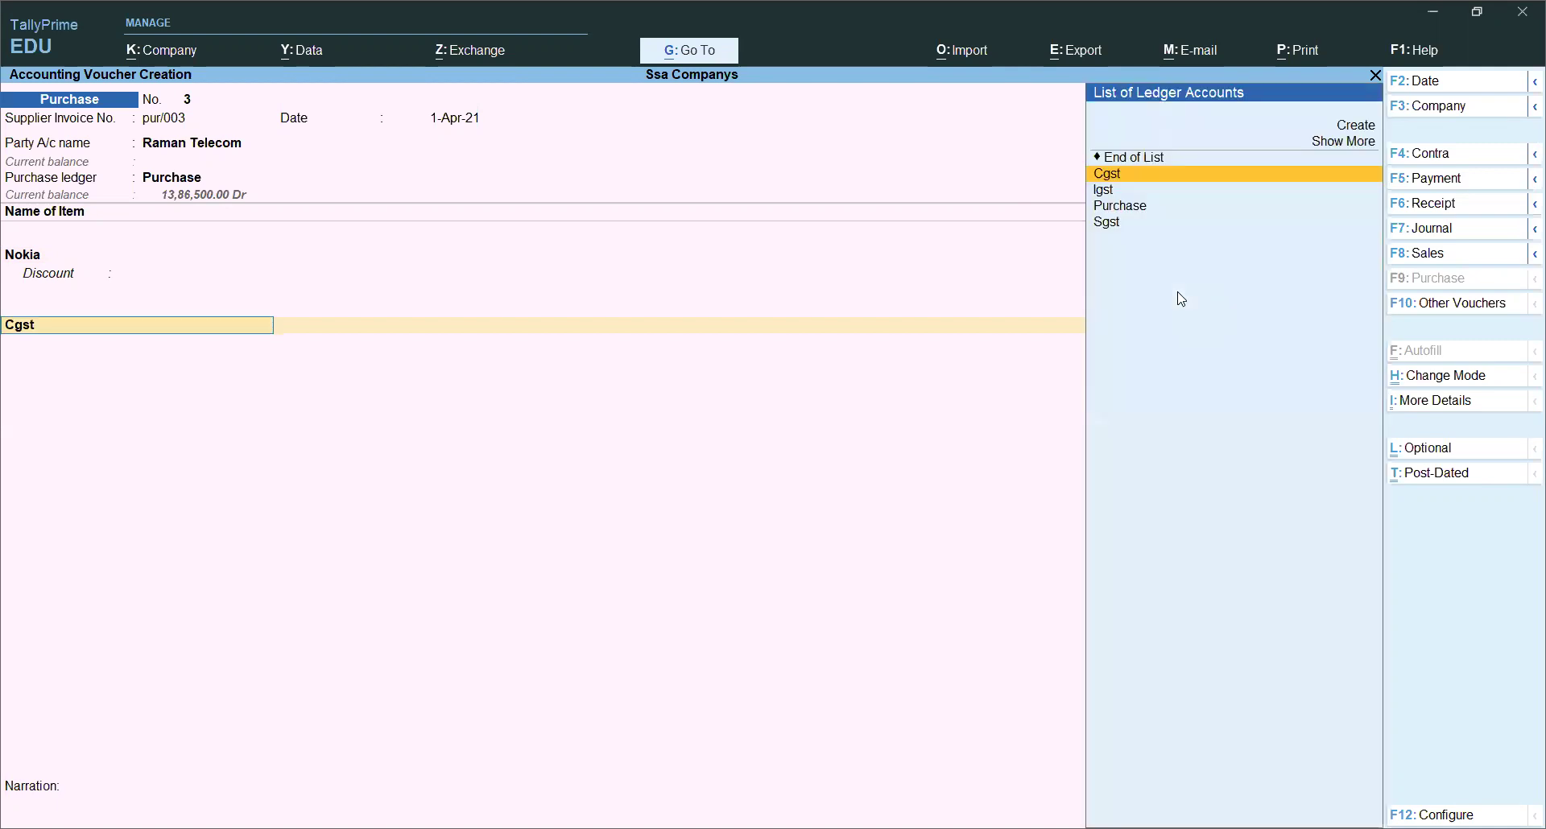
{"action": "key", "text": "Up"}
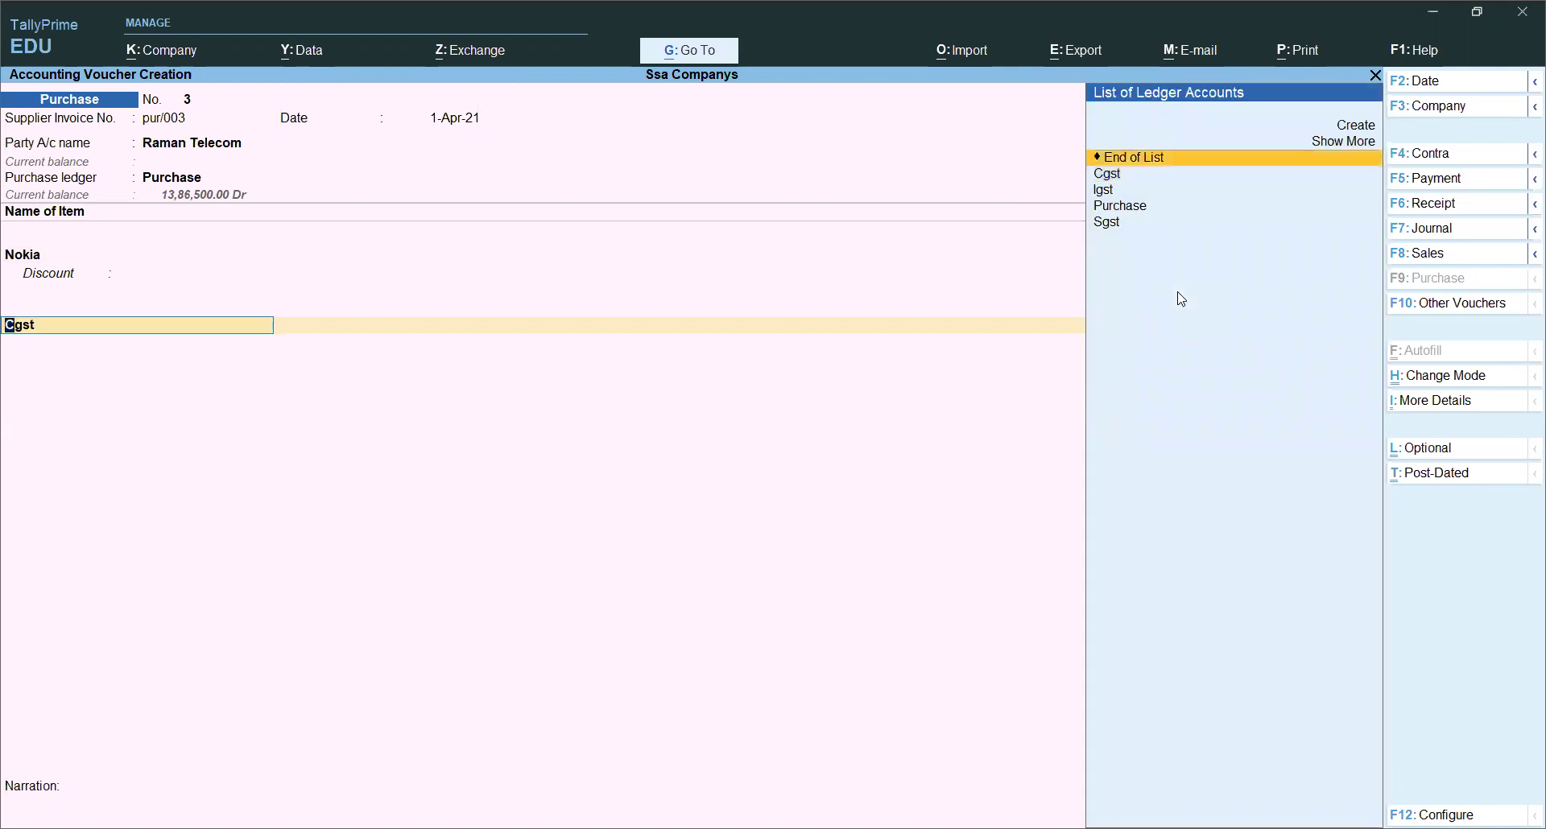
{"action": "key", "text": "Return"}
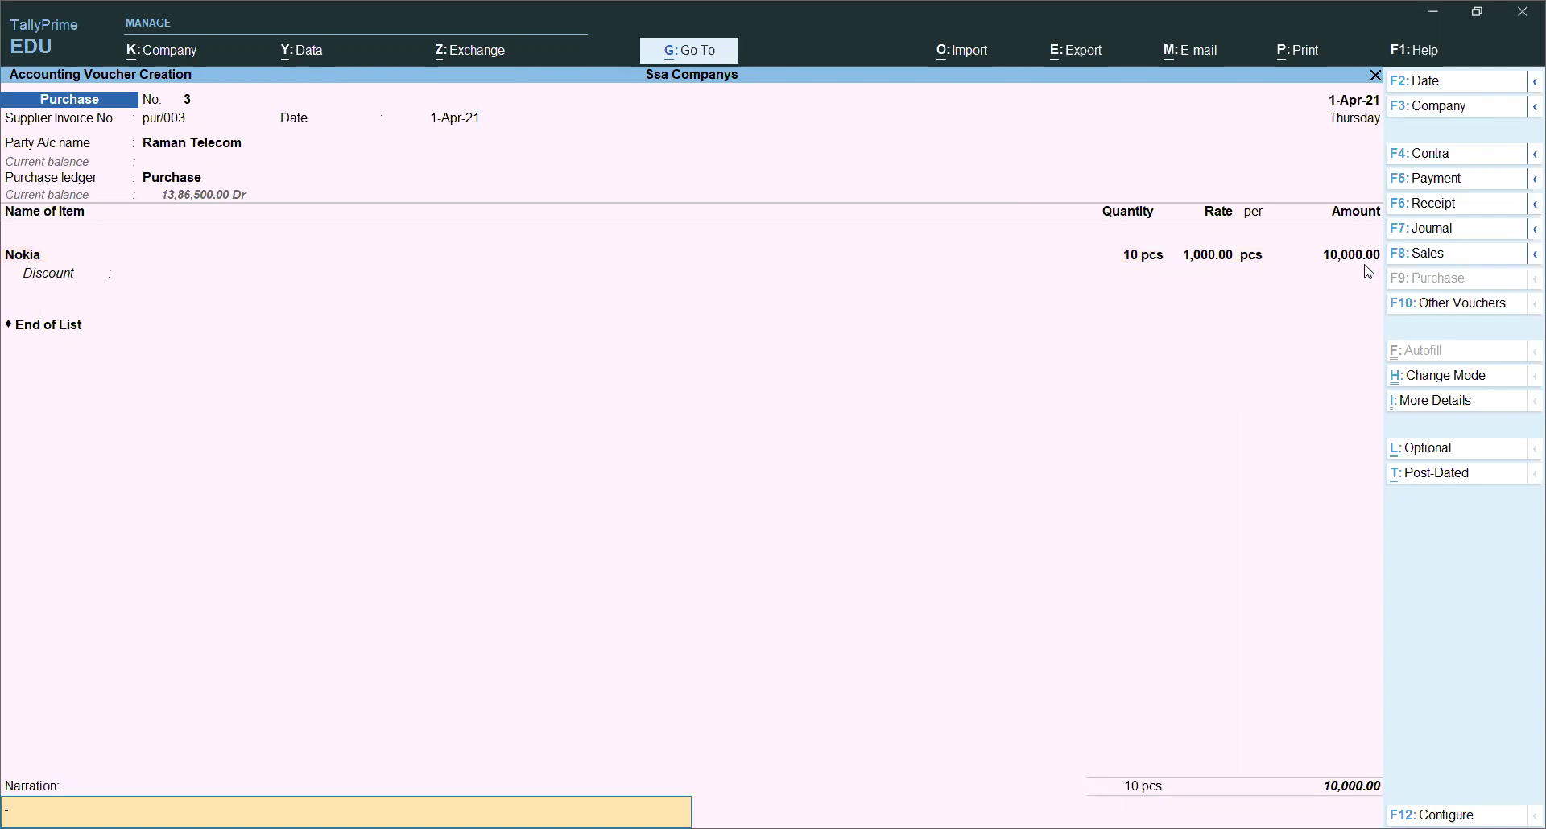
{"action": "key", "text": "Return"}
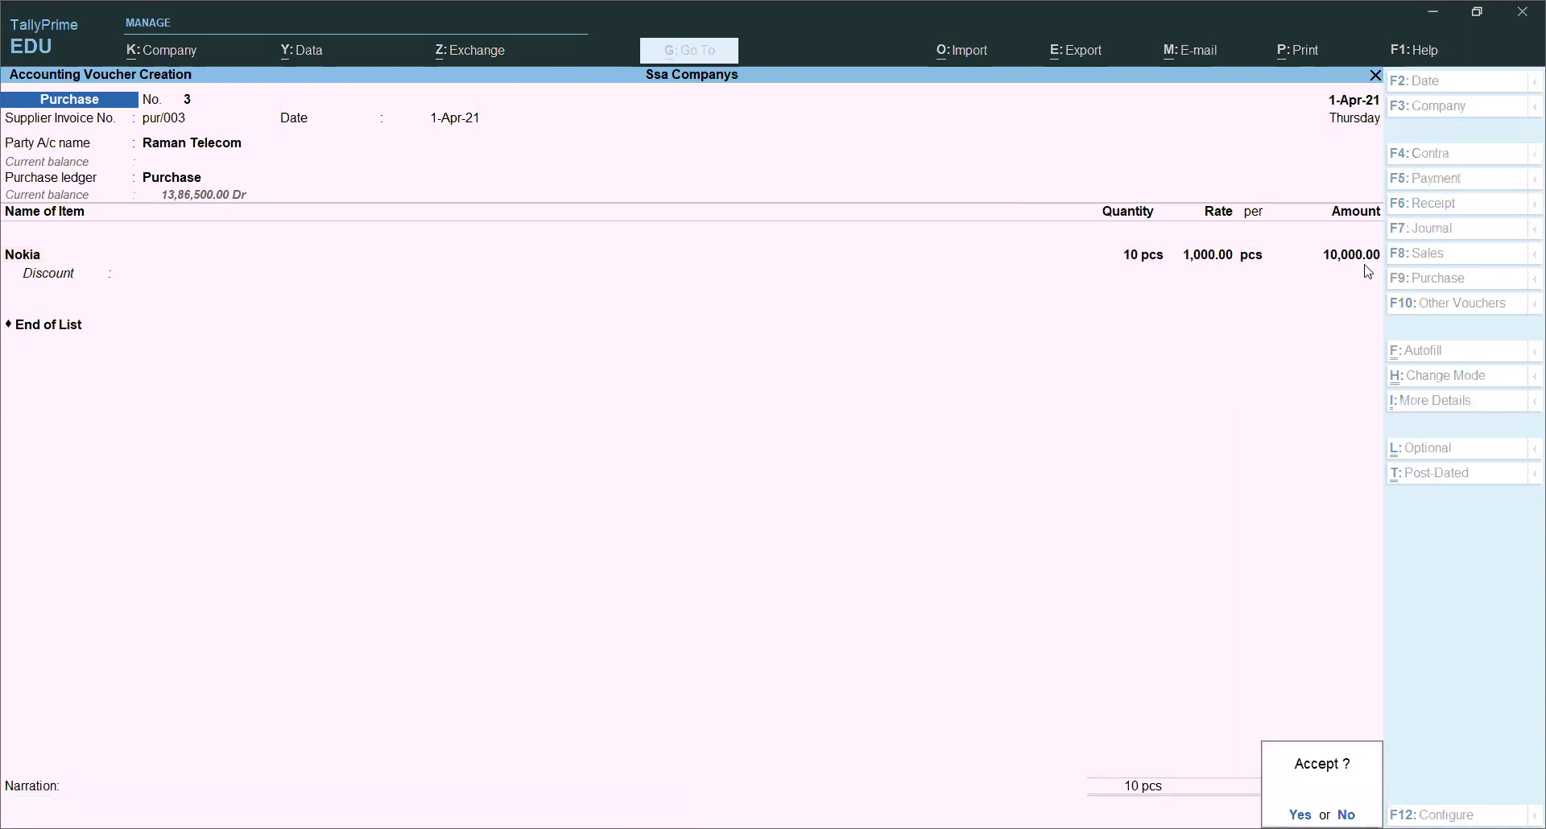
{"action": "key", "text": "Return"}
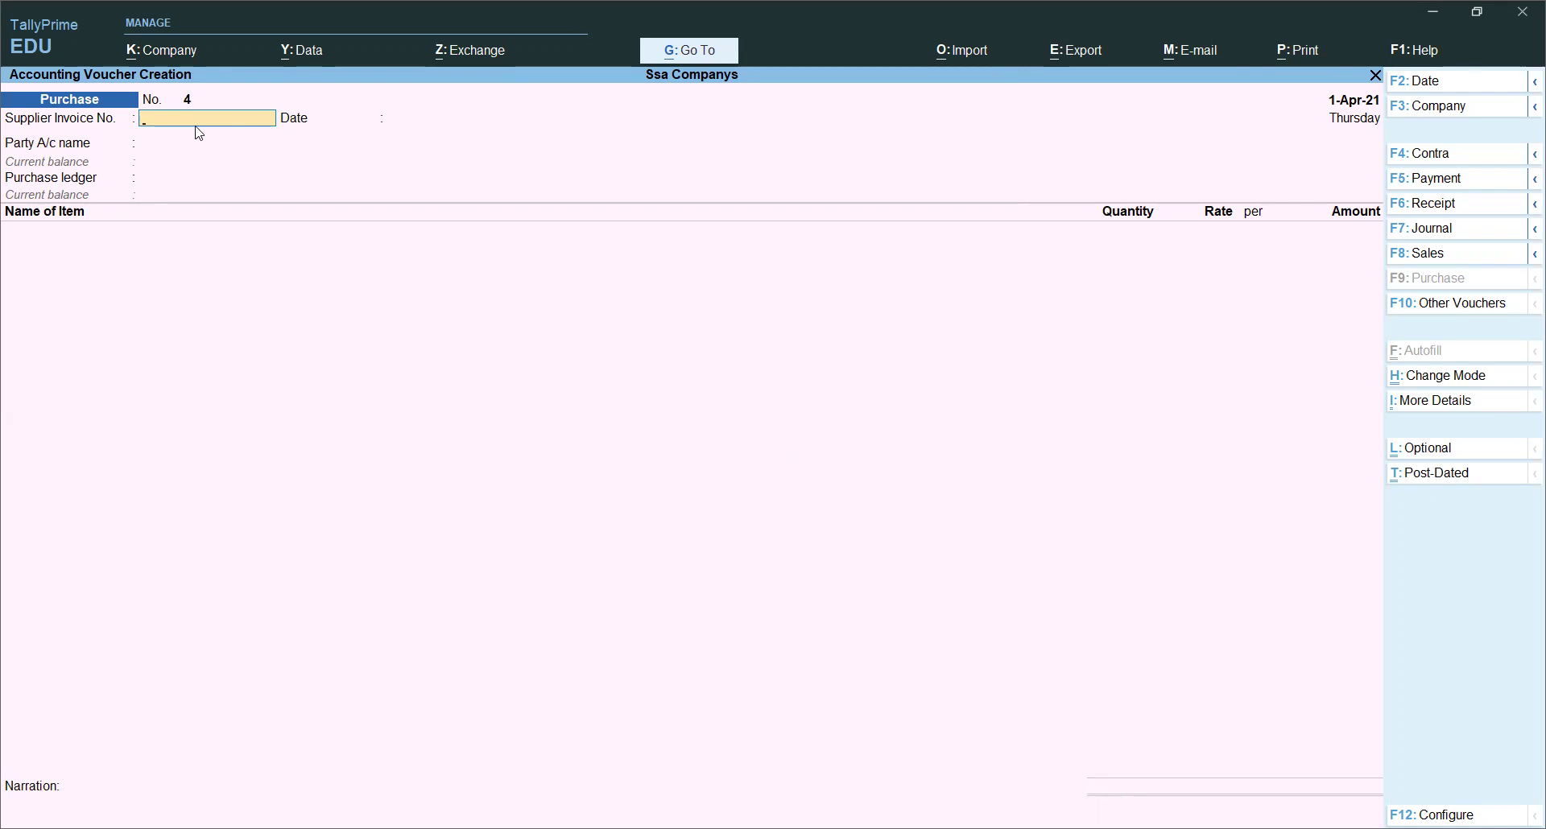
Step: From blank voucher No. 4, bring back voucher No. 3 in Alteration mode
{"action": "key", "text": "Page_Up"}
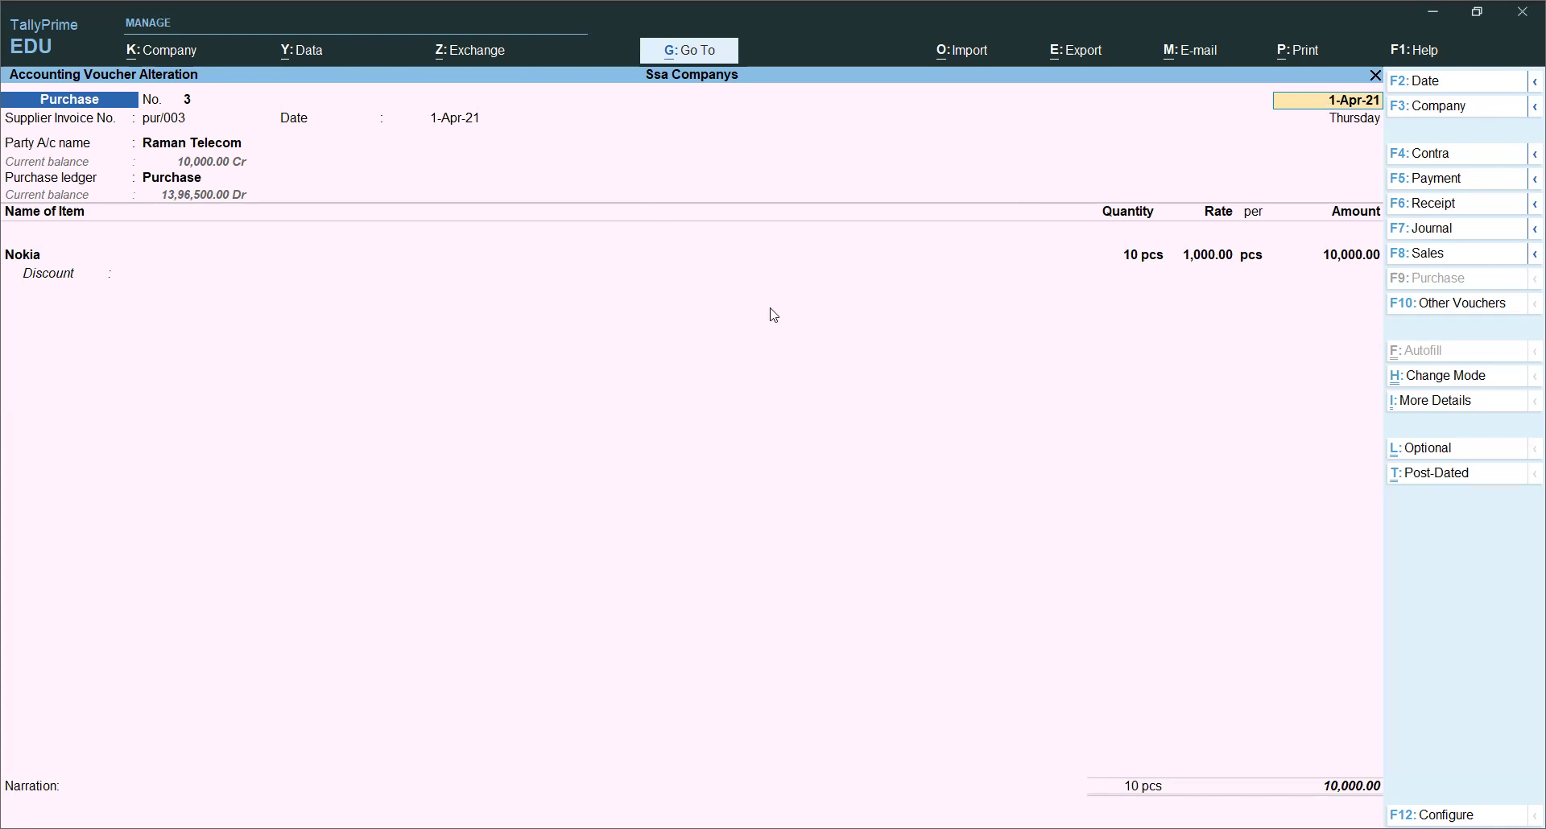
Step: Quit the voucher alteration and the blank voucher, returning to the Gateway of Tally
{"action": "key", "text": "BackSpace"}
{"action": "key", "text": "Escape"}
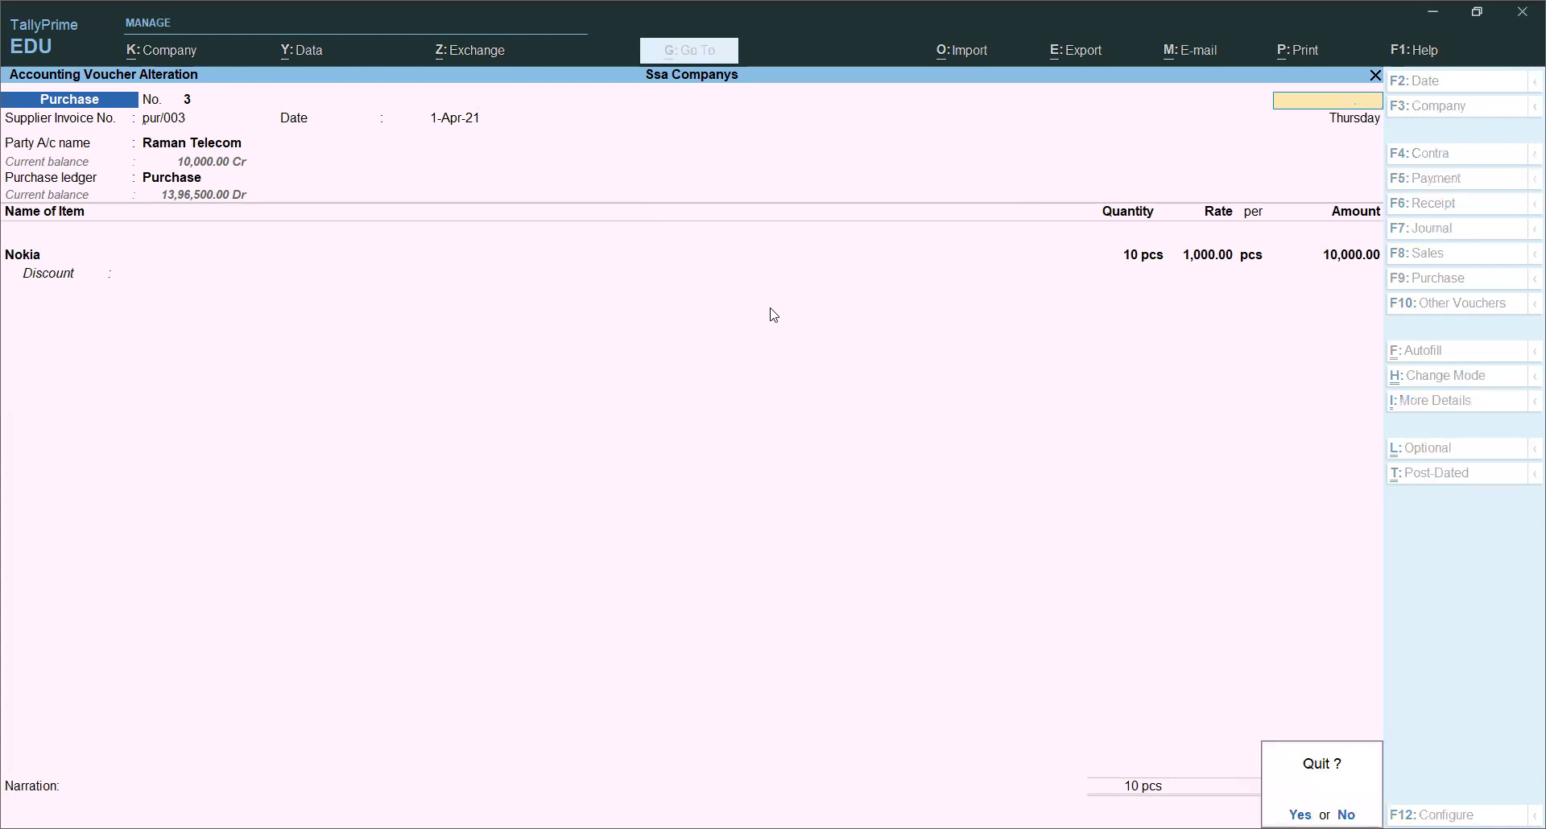
{"action": "key", "text": "y"}
{"action": "key", "text": "Escape"}
{"action": "key", "text": "y"}
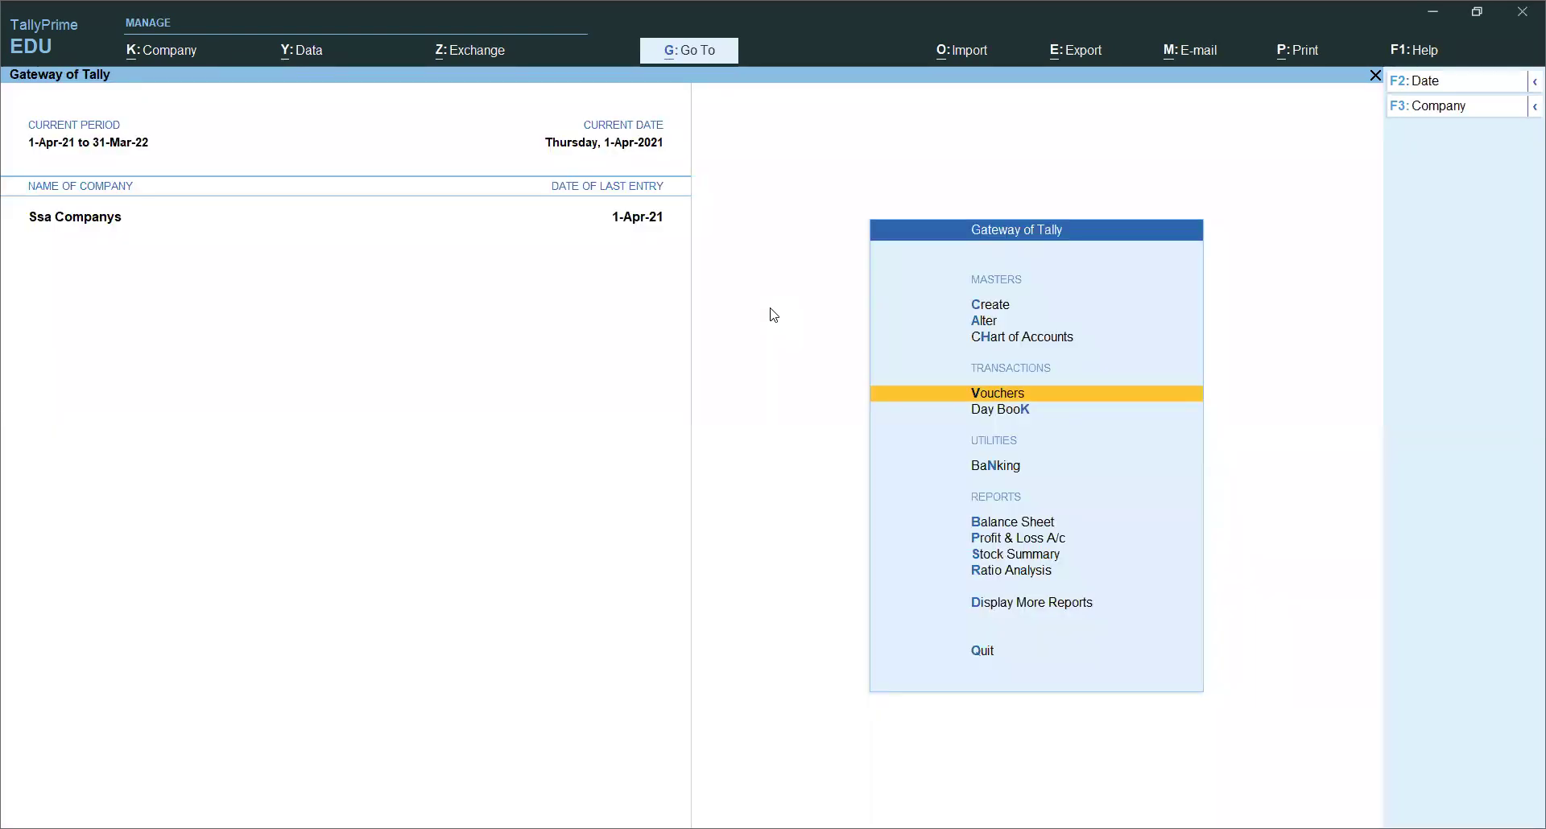
Step: Go through Display More Reports and GST Reports to the GSTR-2 report
{"action": "key", "text": "Down"}
{"action": "key", "text": "Down"}
{"action": "key", "text": "Down"}
{"action": "key", "text": "Down"}
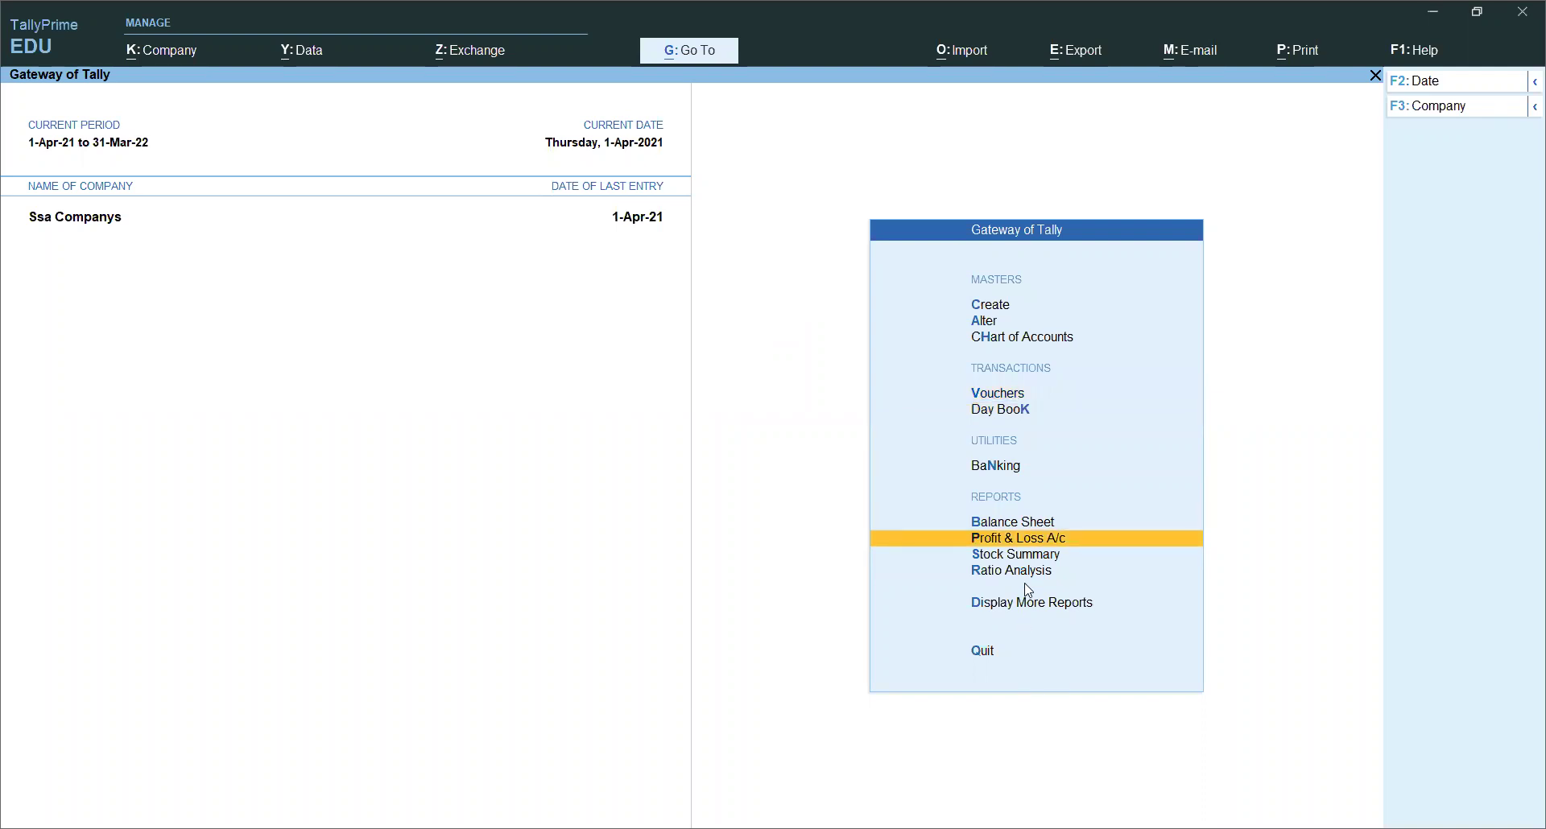
{"action": "key", "text": "Down"}
{"action": "key", "text": "Down"}
{"action": "key", "text": "Down"}
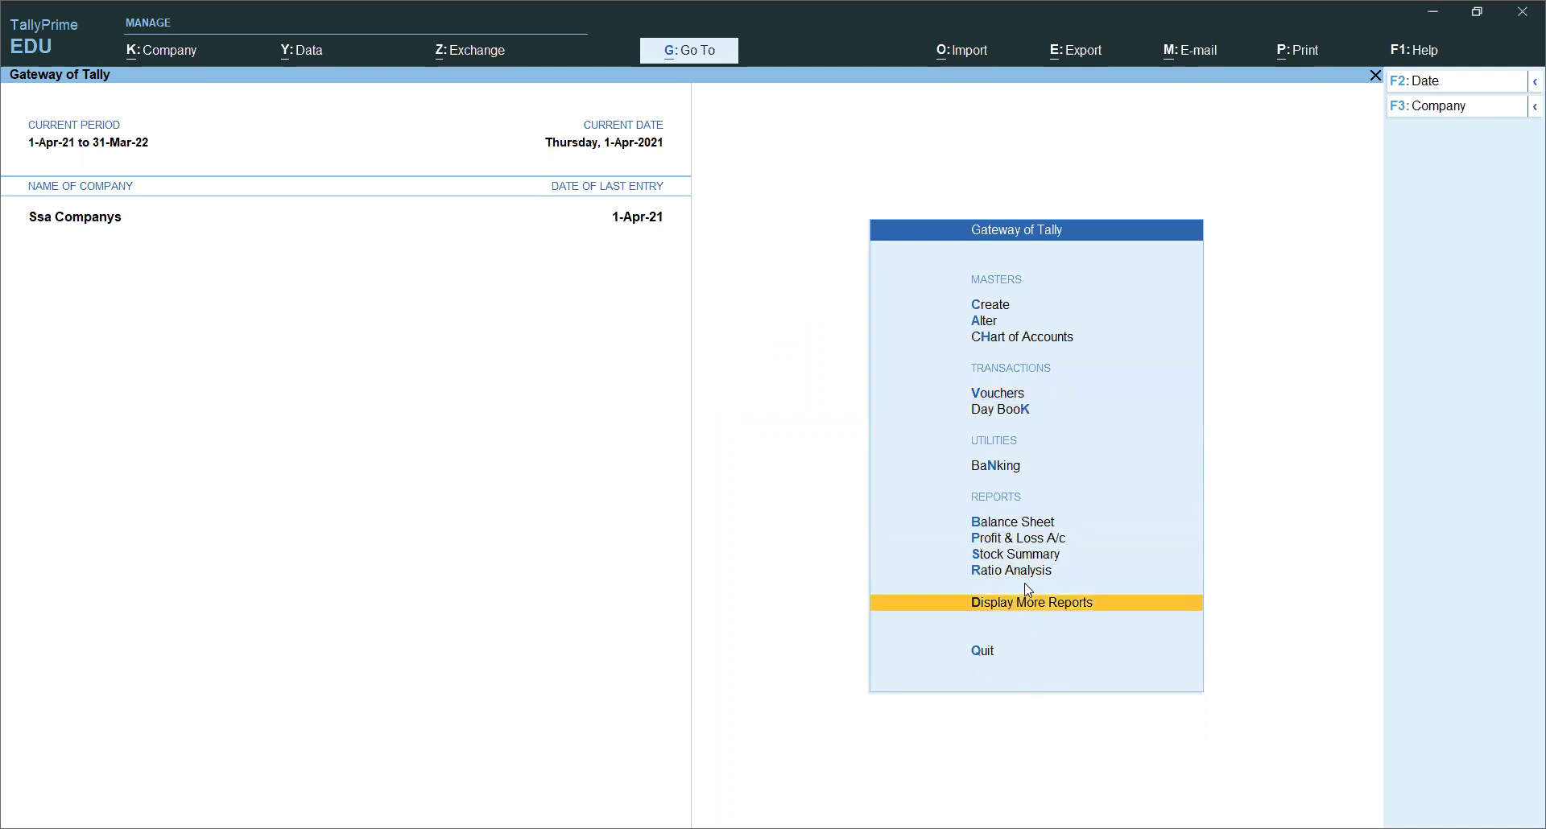
{"action": "key", "text": "Return"}
{"action": "key", "text": "Down"}
{"action": "key", "text": "Down"}
{"action": "key", "text": "Down"}
{"action": "key", "text": "Down"}
{"action": "key", "text": "Down"}
{"action": "key", "text": "Down"}
{"action": "key", "text": "Down"}
{"action": "key", "text": "Down"}
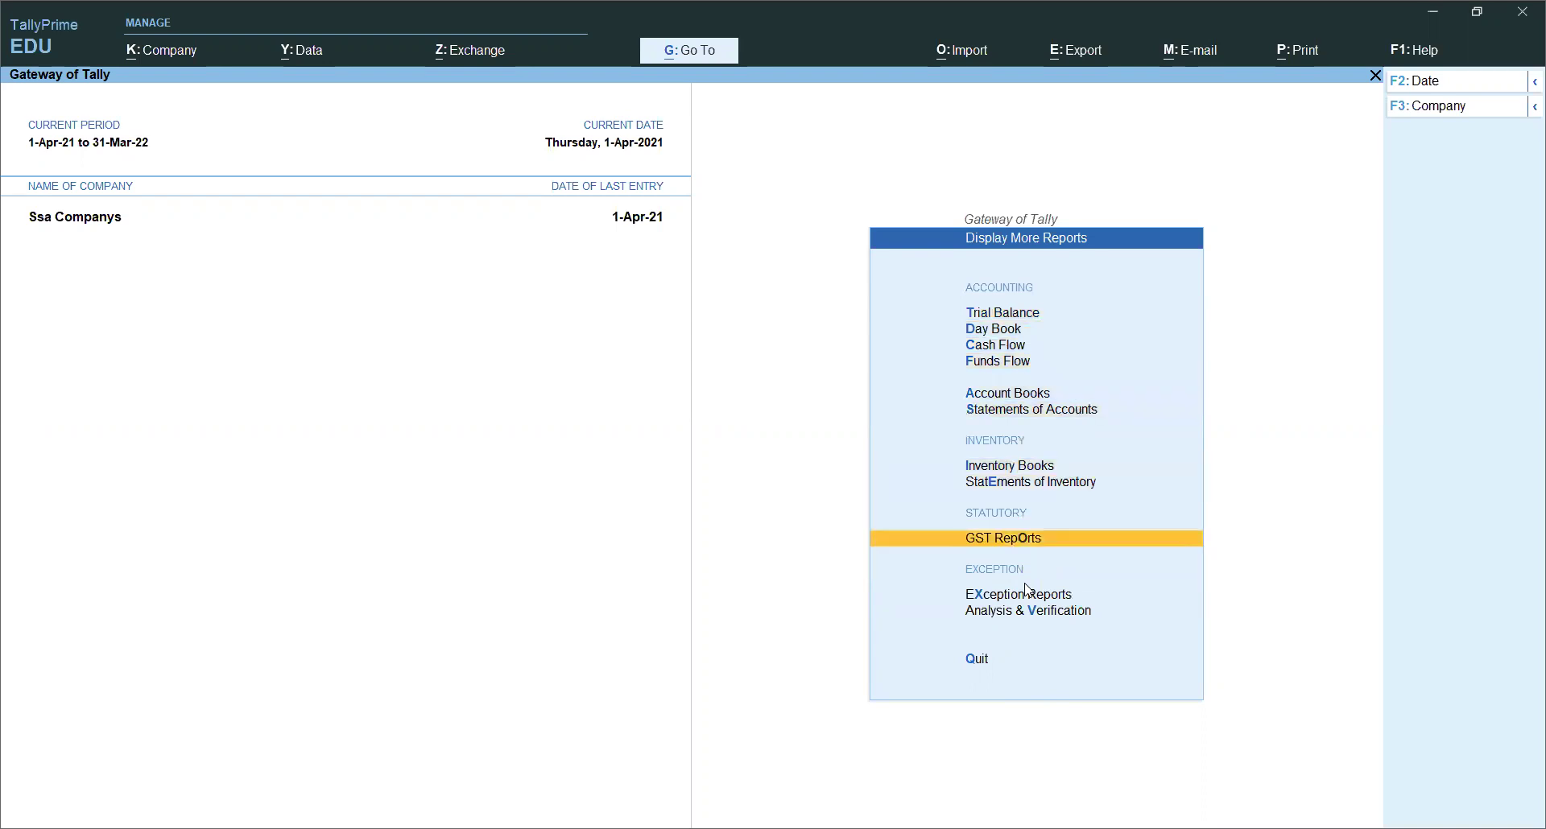
{"action": "key", "text": "Return"}
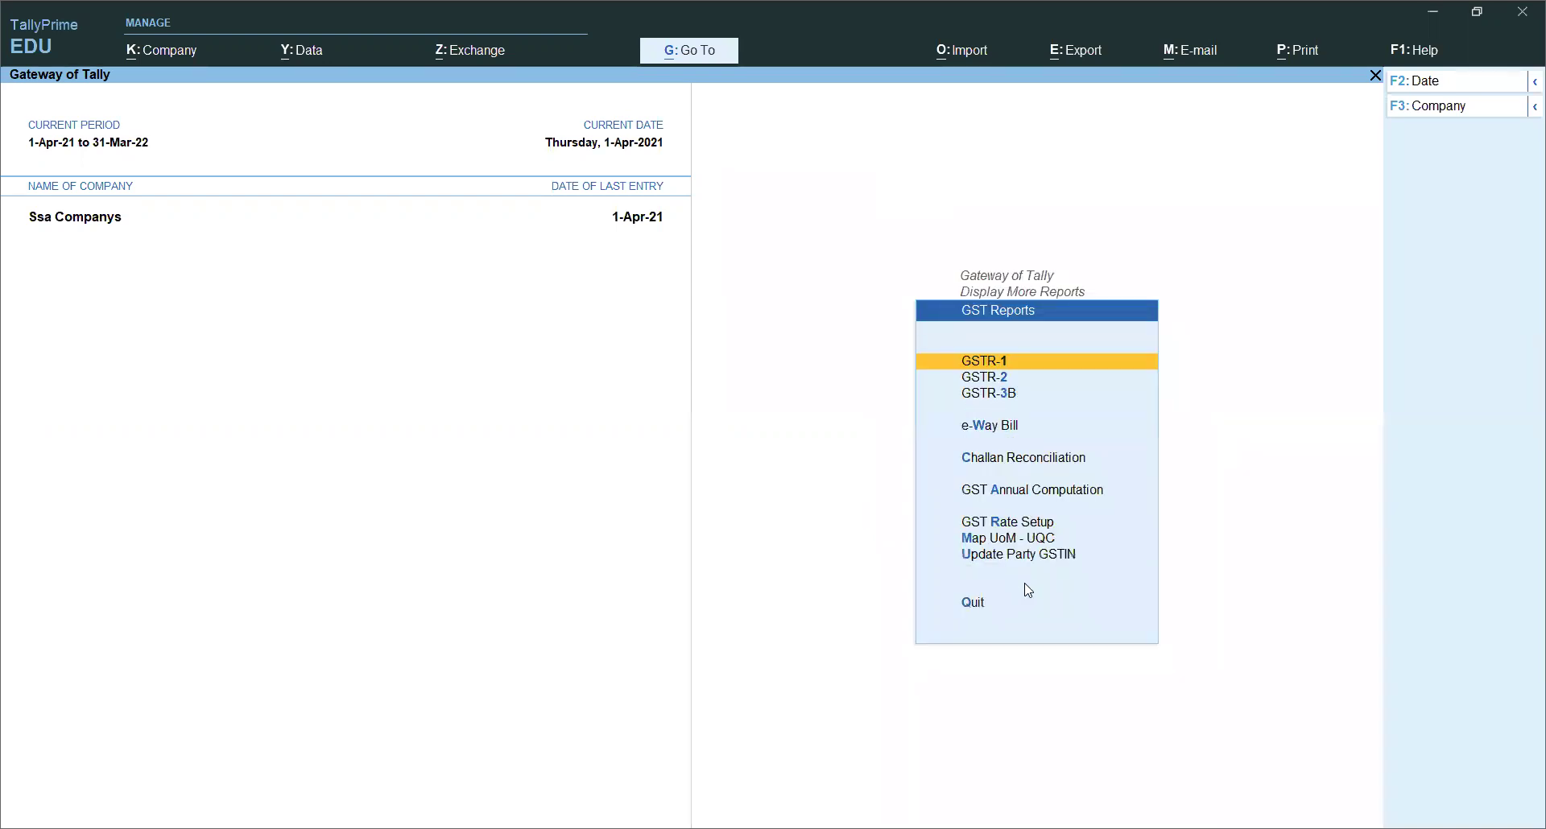
{"action": "key", "text": "Down"}
{"action": "key", "text": "Up"}
{"action": "key", "text": "Down"}
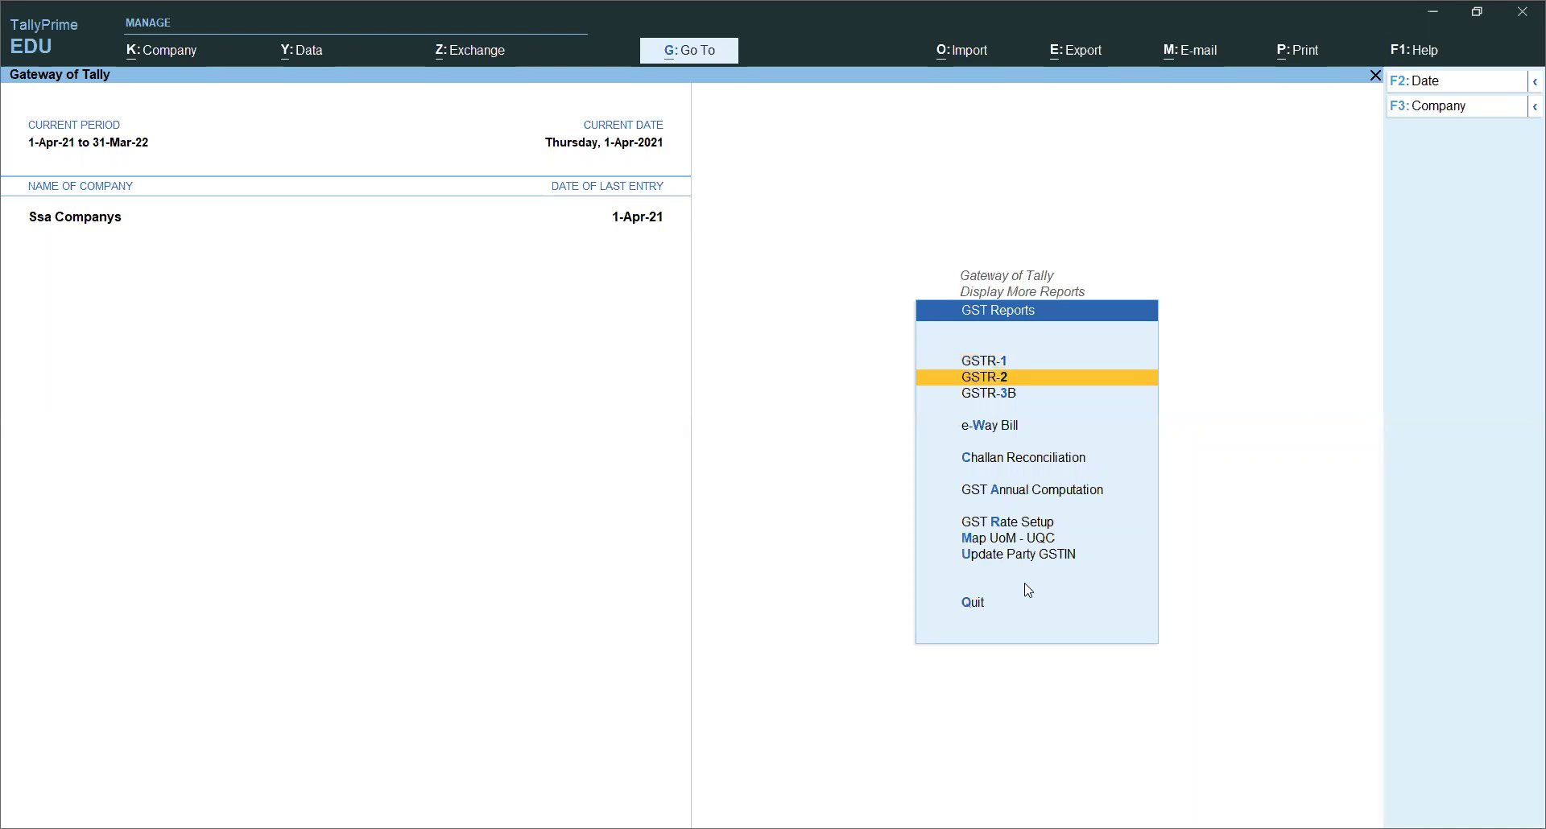
{"action": "key", "text": "Return"}
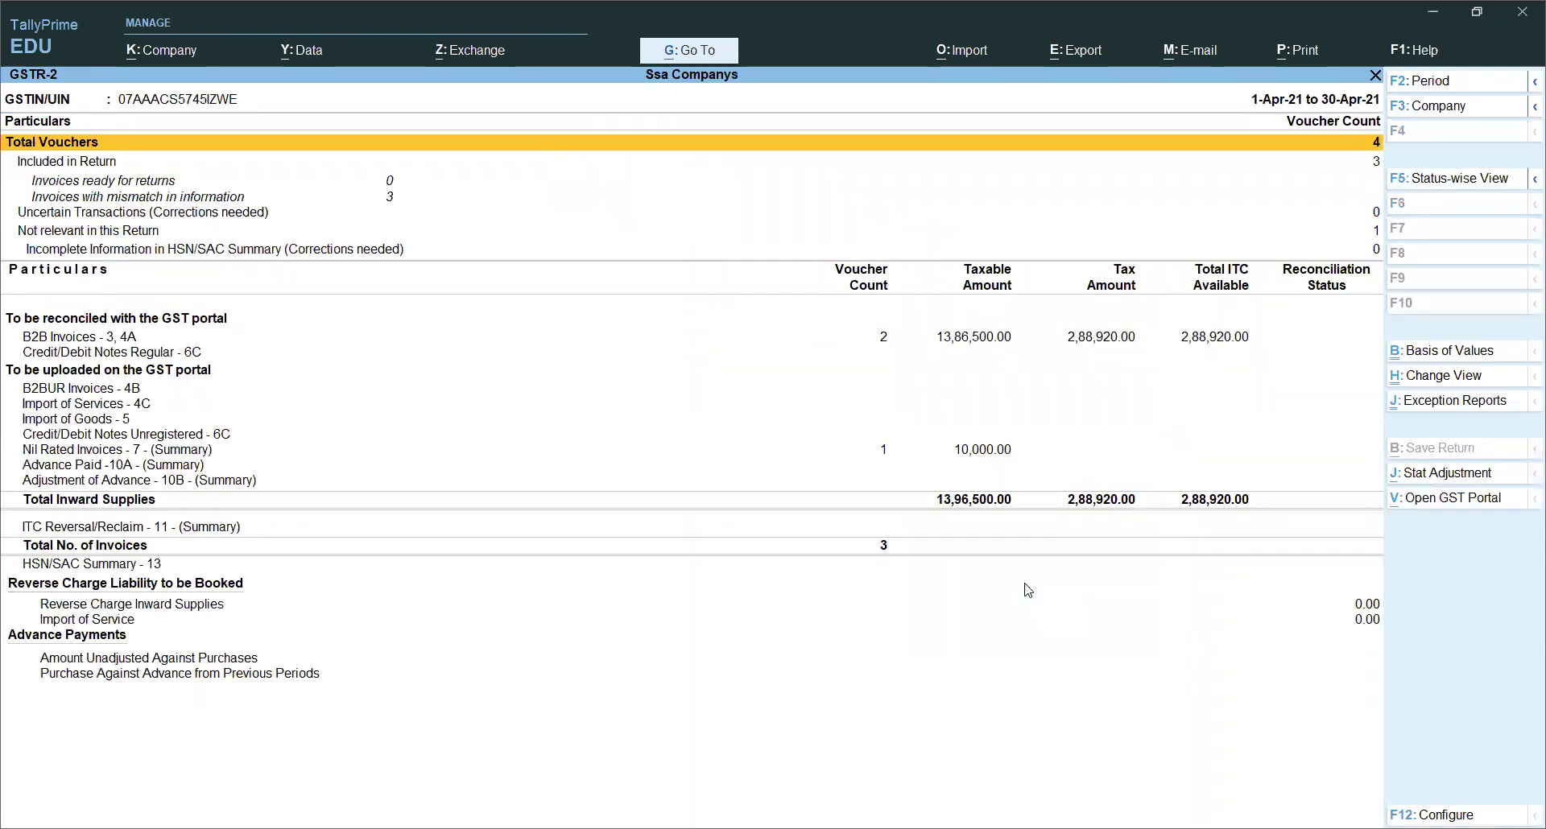
Step: Review GSTR-2's B2B Invoices (13,86,500) and Nil Rated Invoices (10,000) rows, then close it
{"action": "key", "text": "Down"}
{"action": "key", "text": "Down"}
{"action": "key", "text": "Down"}
{"action": "key", "text": "Down"}
{"action": "key", "text": "Down"}
{"action": "key", "text": "Down"}
{"action": "key", "text": "Down"}
{"action": "key", "text": "Down"}
{"action": "key", "text": "Down"}
{"action": "key", "text": "Down"}
{"action": "key", "text": "Down"}
{"action": "key", "text": "Down"}
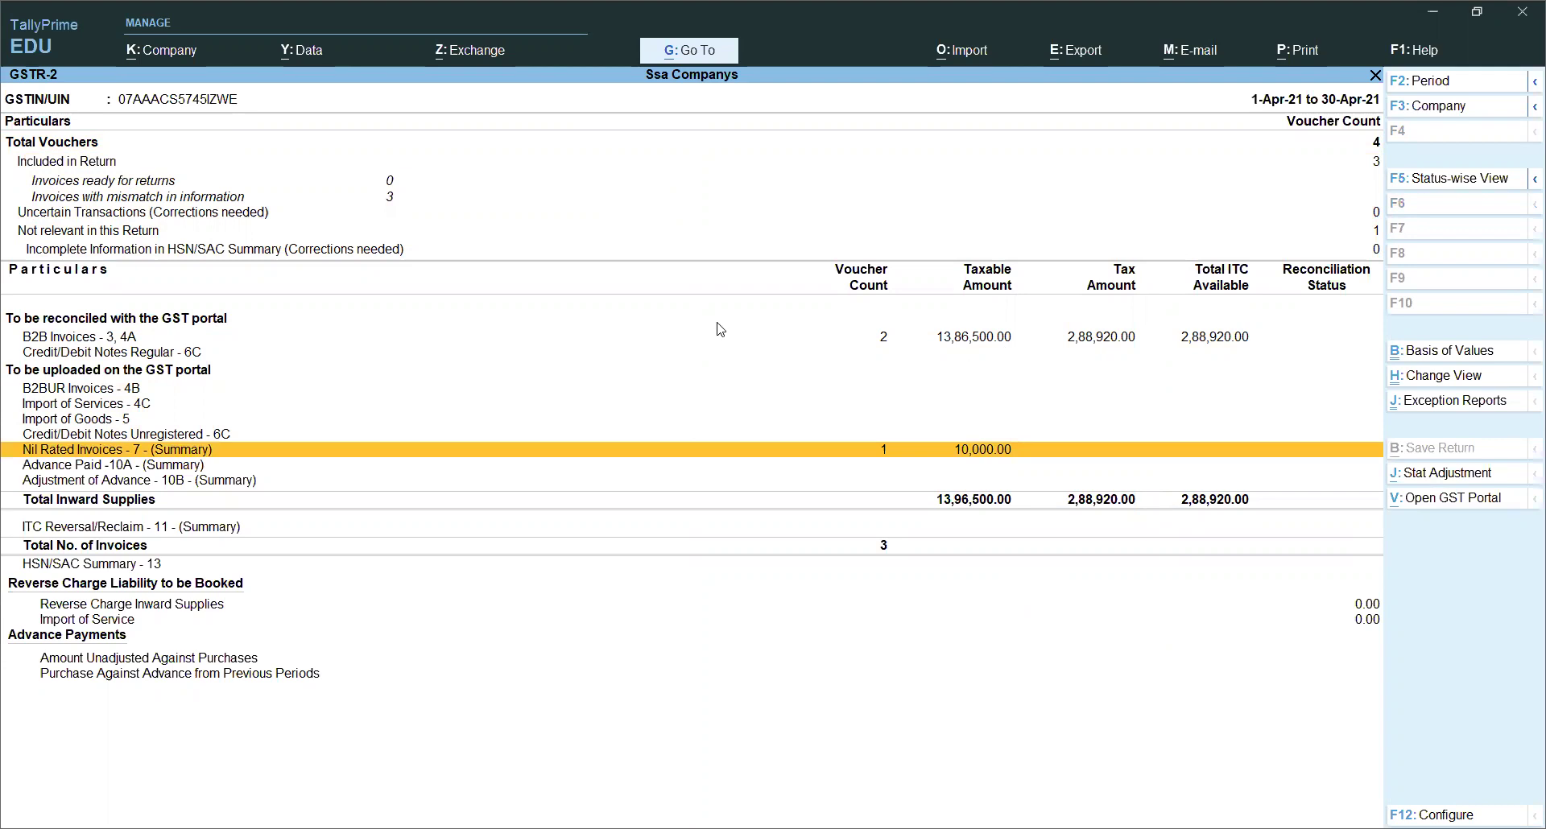
{"action": "key", "text": "Up"}
{"action": "key", "text": "Up"}
{"action": "key", "text": "Up"}
{"action": "key", "text": "Up"}
{"action": "key", "text": "Up"}
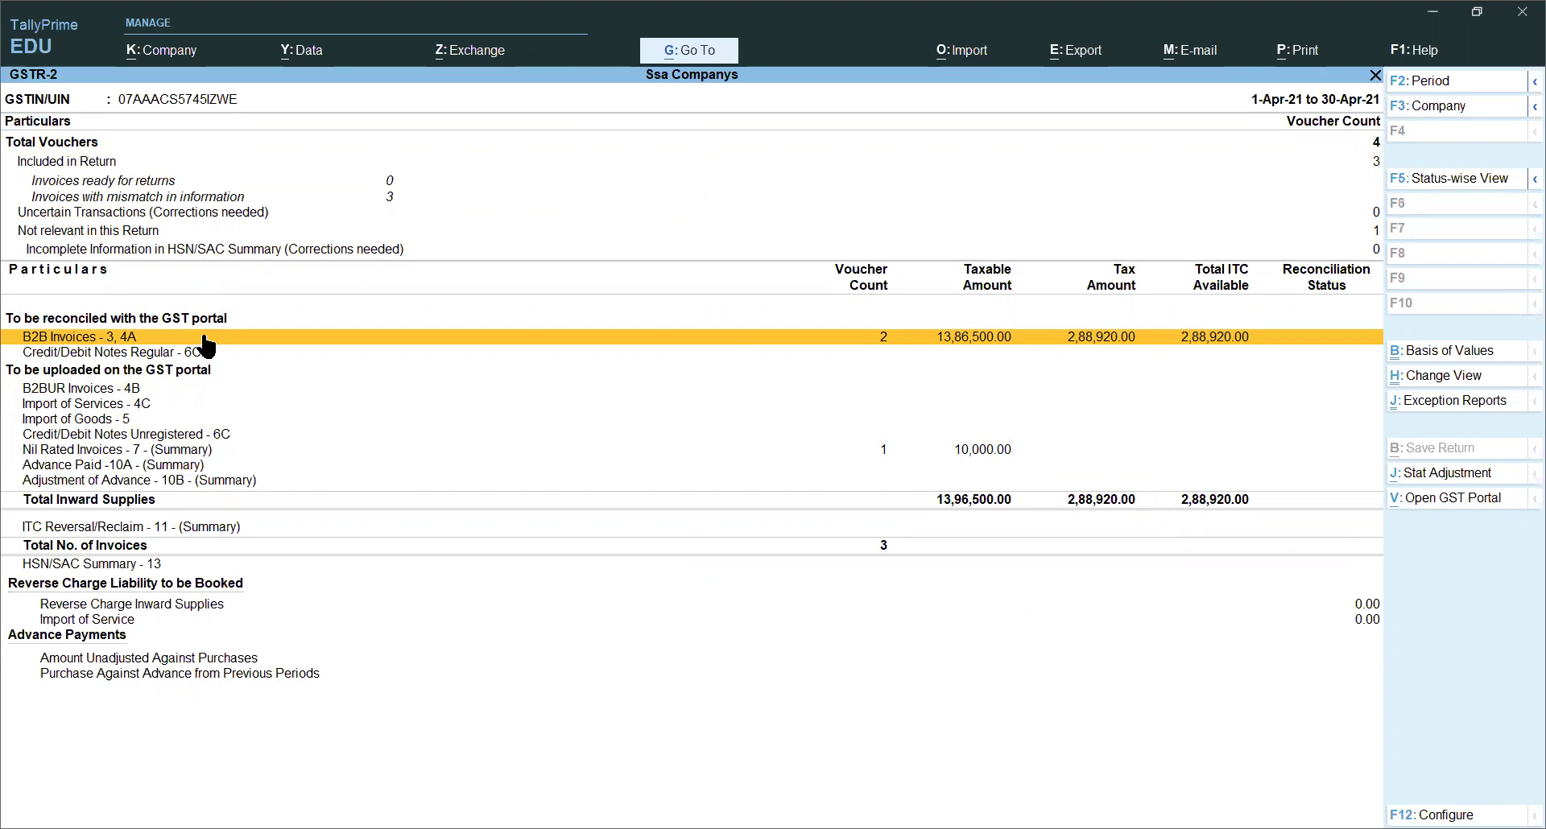
{"action": "key", "text": "Down"}
{"action": "key", "text": "Down"}
{"action": "key", "text": "Down"}
{"action": "key", "text": "Down"}
{"action": "key", "text": "Down"}
{"action": "key", "text": "Down"}
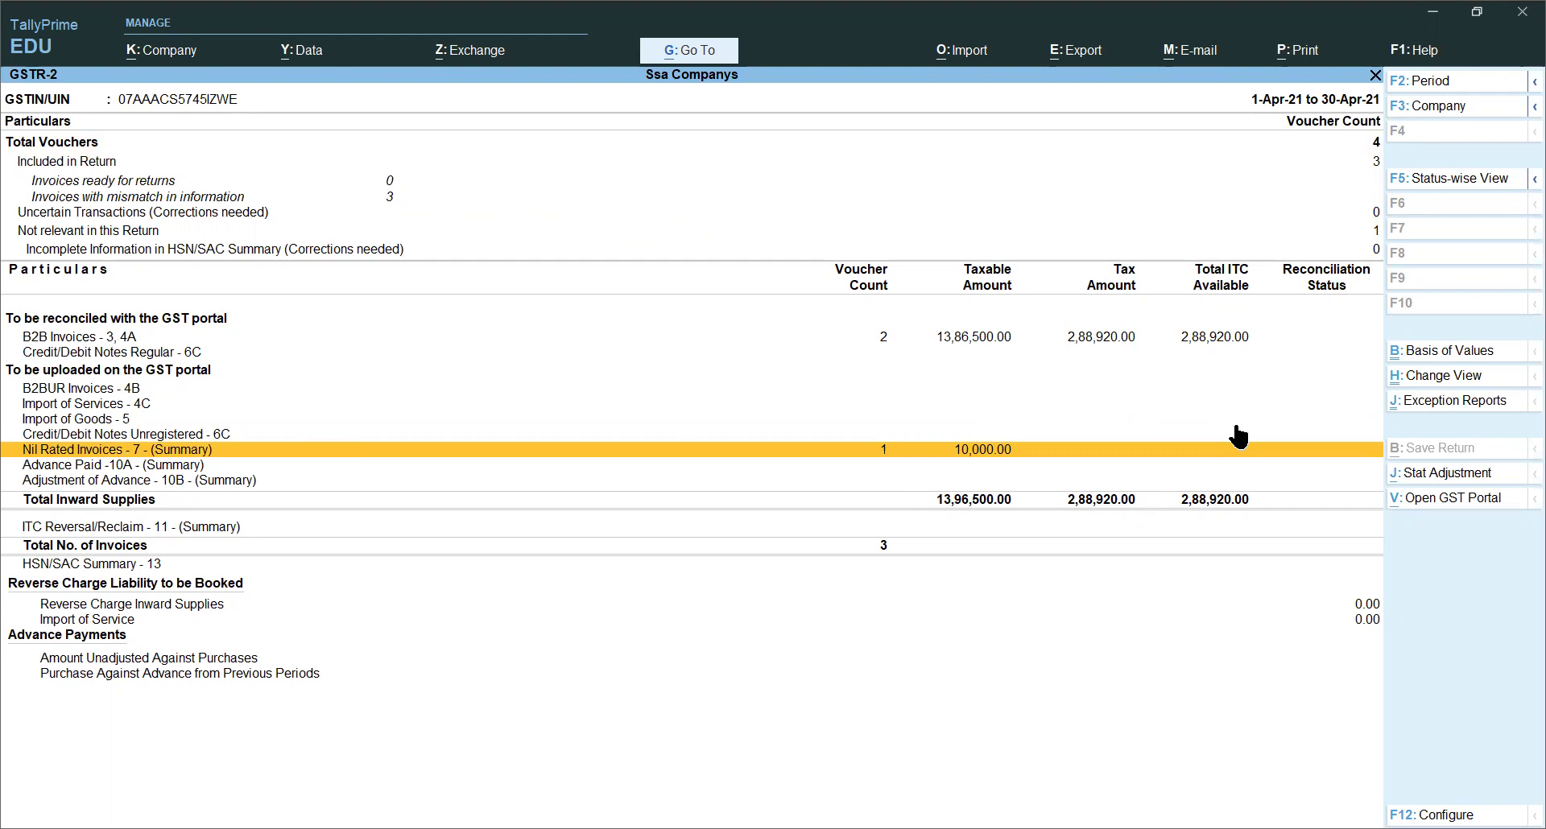
{"action": "key", "text": "Escape"}
Step: Open GSTR-1 and view the Statistics behind its Total Vouchers count
{"action": "key", "text": "Up"}
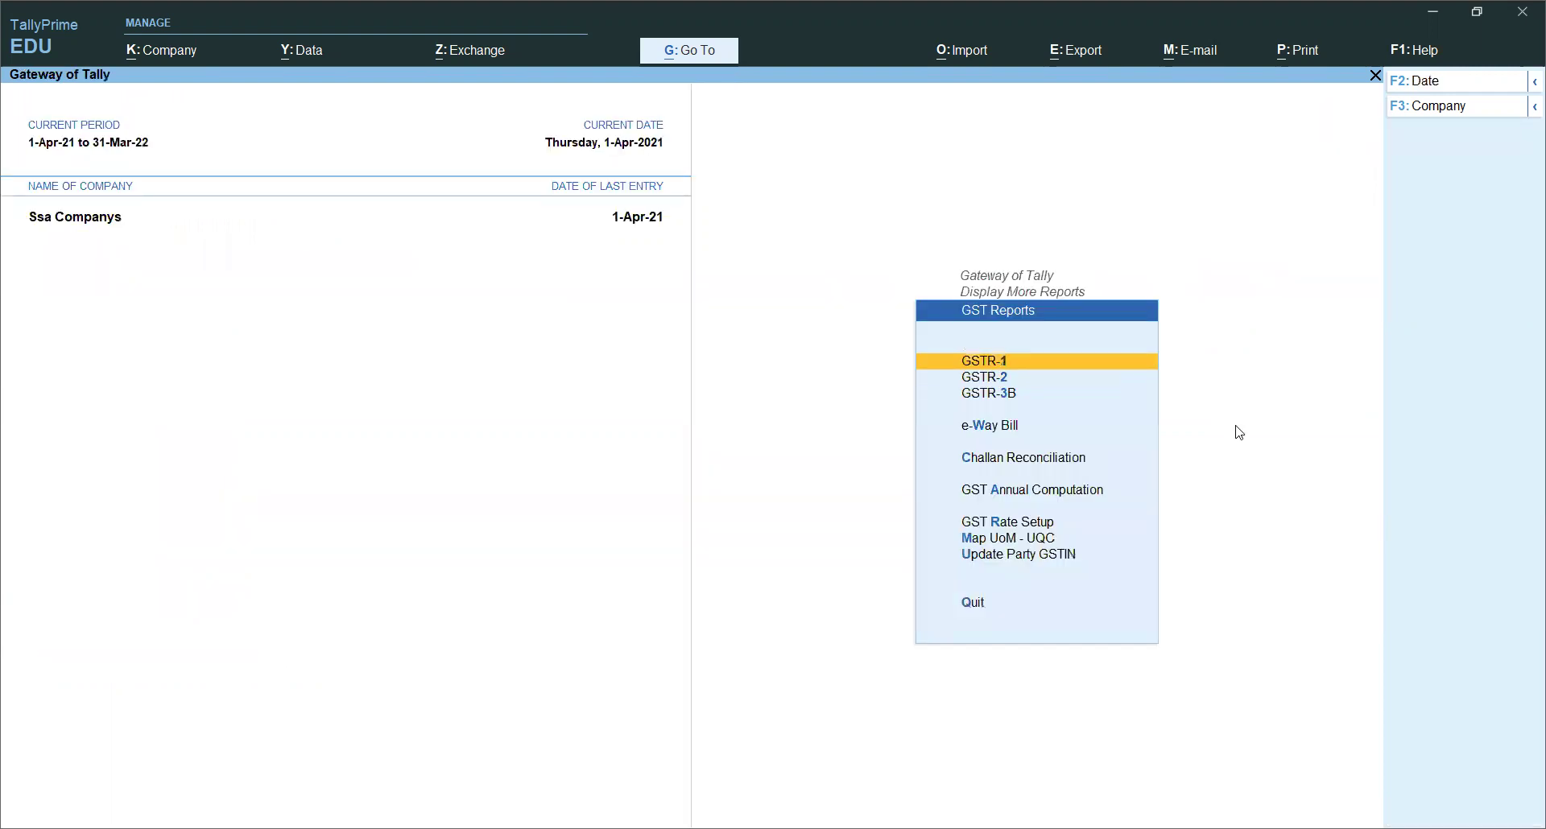
{"action": "key", "text": "Return"}
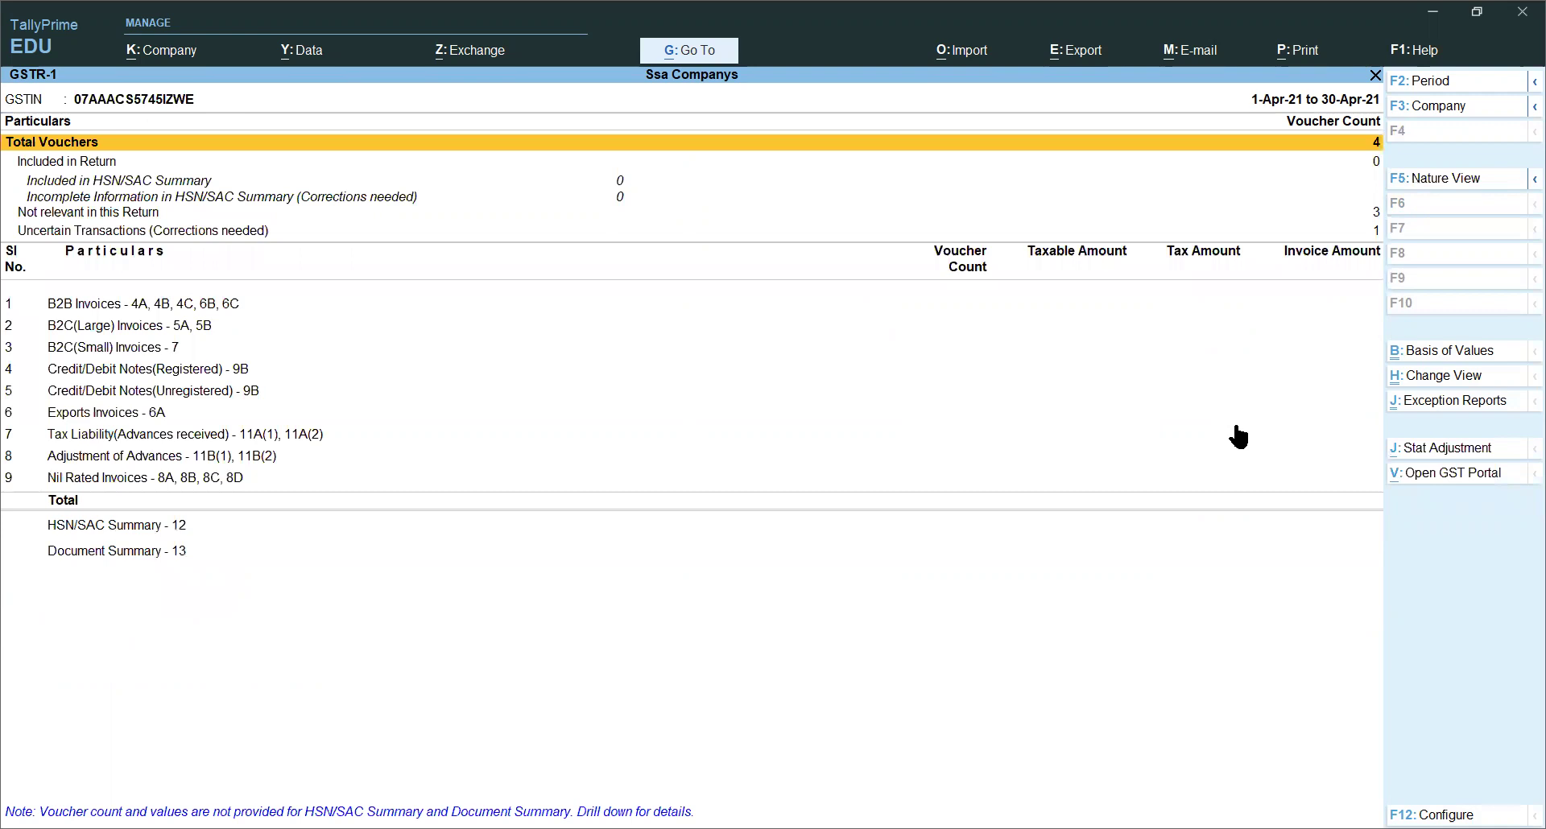
{"action": "key", "text": "Down"}
{"action": "key", "text": "Down"}
{"action": "key", "text": "Down"}
{"action": "key", "text": "Down"}
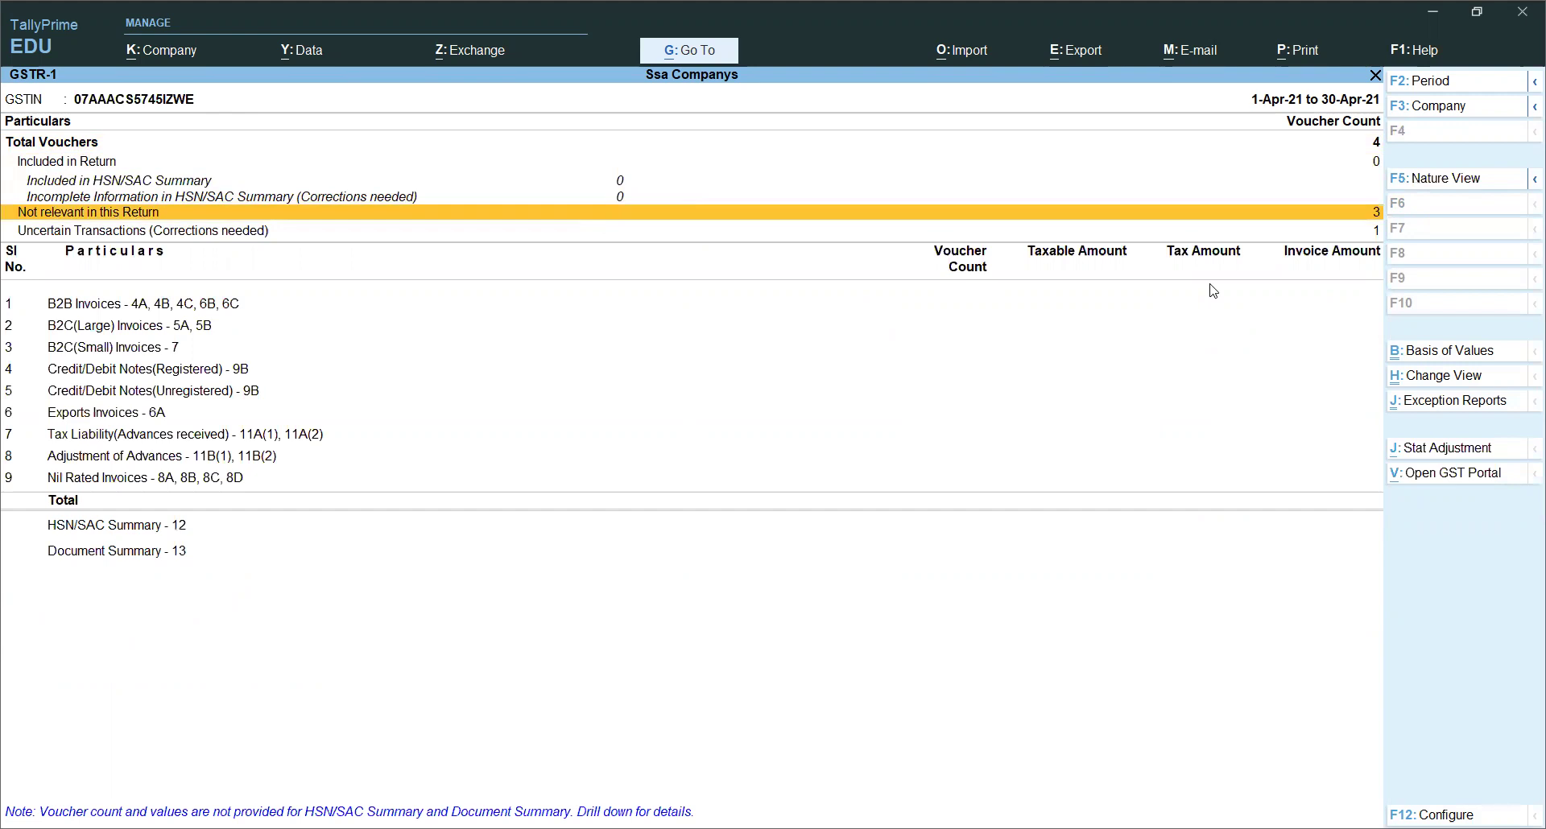
{"action": "key", "text": "Up"}
{"action": "key", "text": "Up"}
{"action": "key", "text": "Up"}
{"action": "key", "text": "Up"}
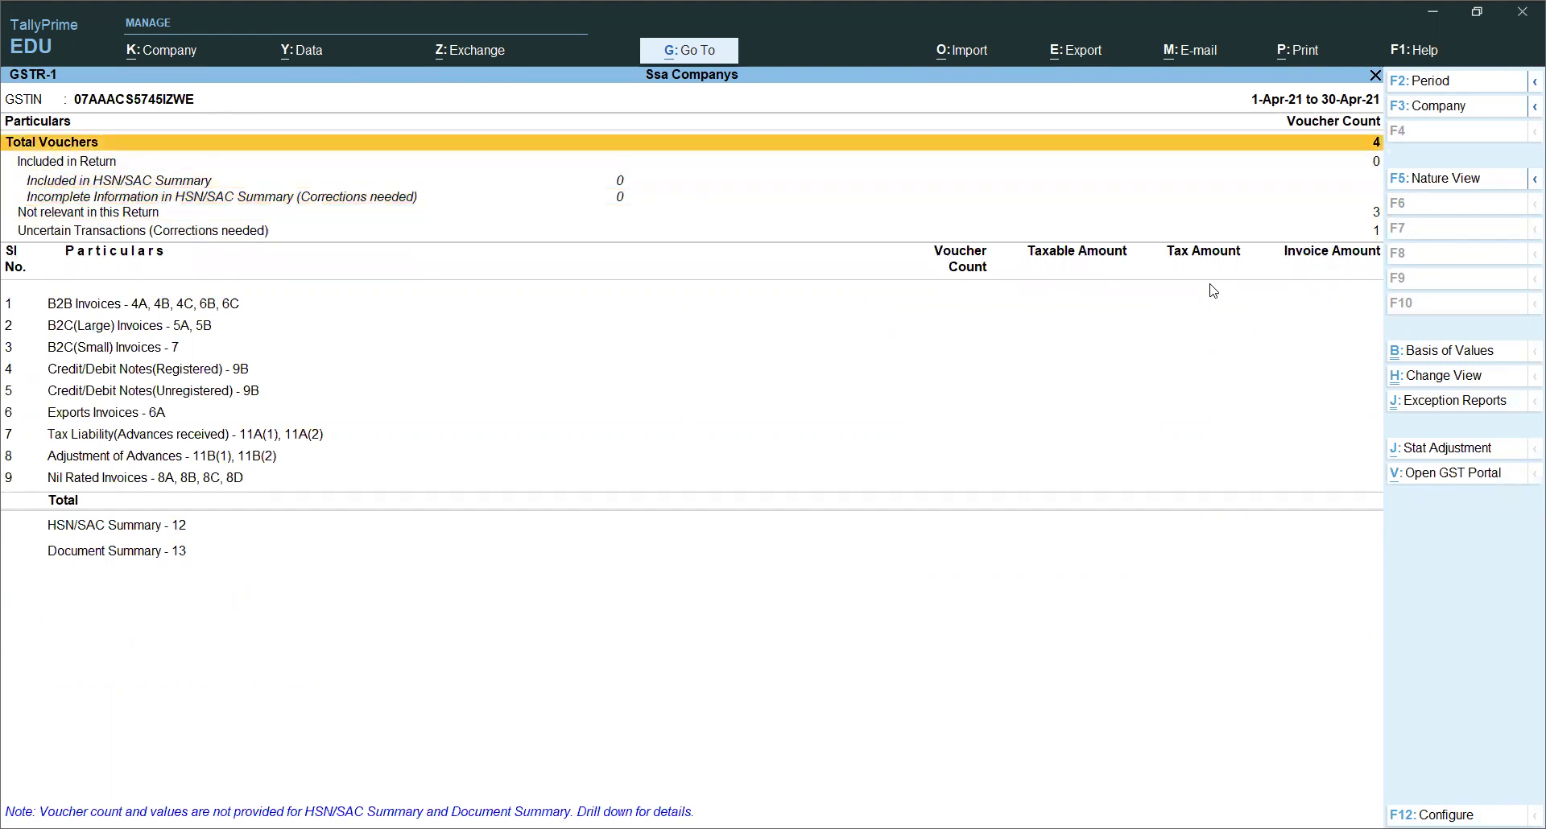
{"action": "key", "text": "Return"}
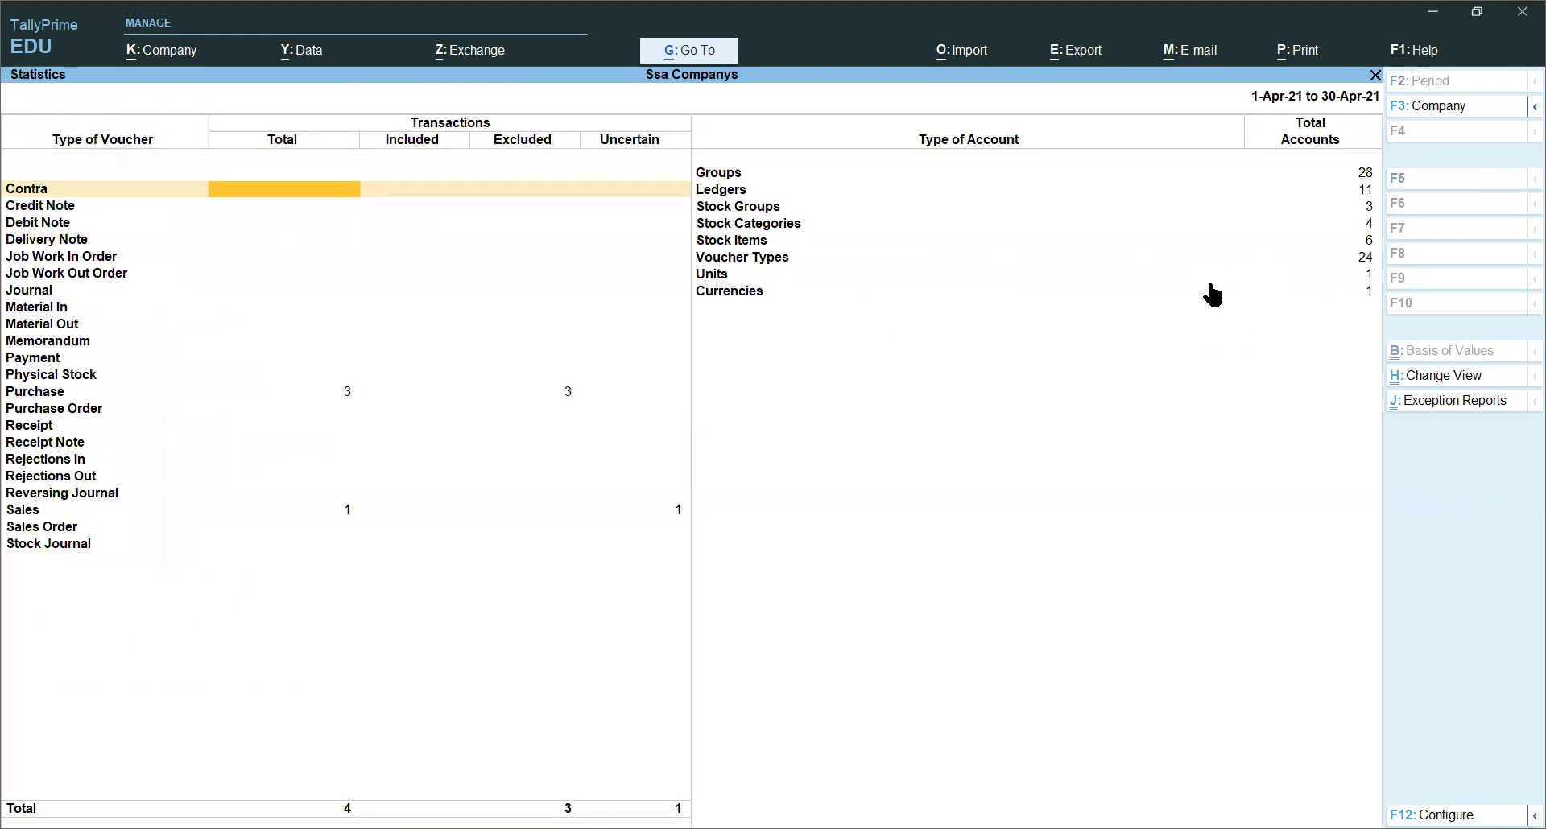
{"action": "key", "text": "Escape"}
{"action": "key", "text": "Return"}
Step: Drill into Sales vouchers down to the April voucher register
{"action": "key", "text": "Down"}
{"action": "key", "text": "Down"}
{"action": "key", "text": "Down"}
{"action": "key", "text": "Down"}
{"action": "key", "text": "Down"}
{"action": "key", "text": "Down"}
{"action": "key", "text": "Down"}
{"action": "key", "text": "Down"}
{"action": "key", "text": "Down"}
{"action": "key", "text": "Down"}
{"action": "key", "text": "Down"}
{"action": "key", "text": "Down"}
{"action": "key", "text": "Down"}
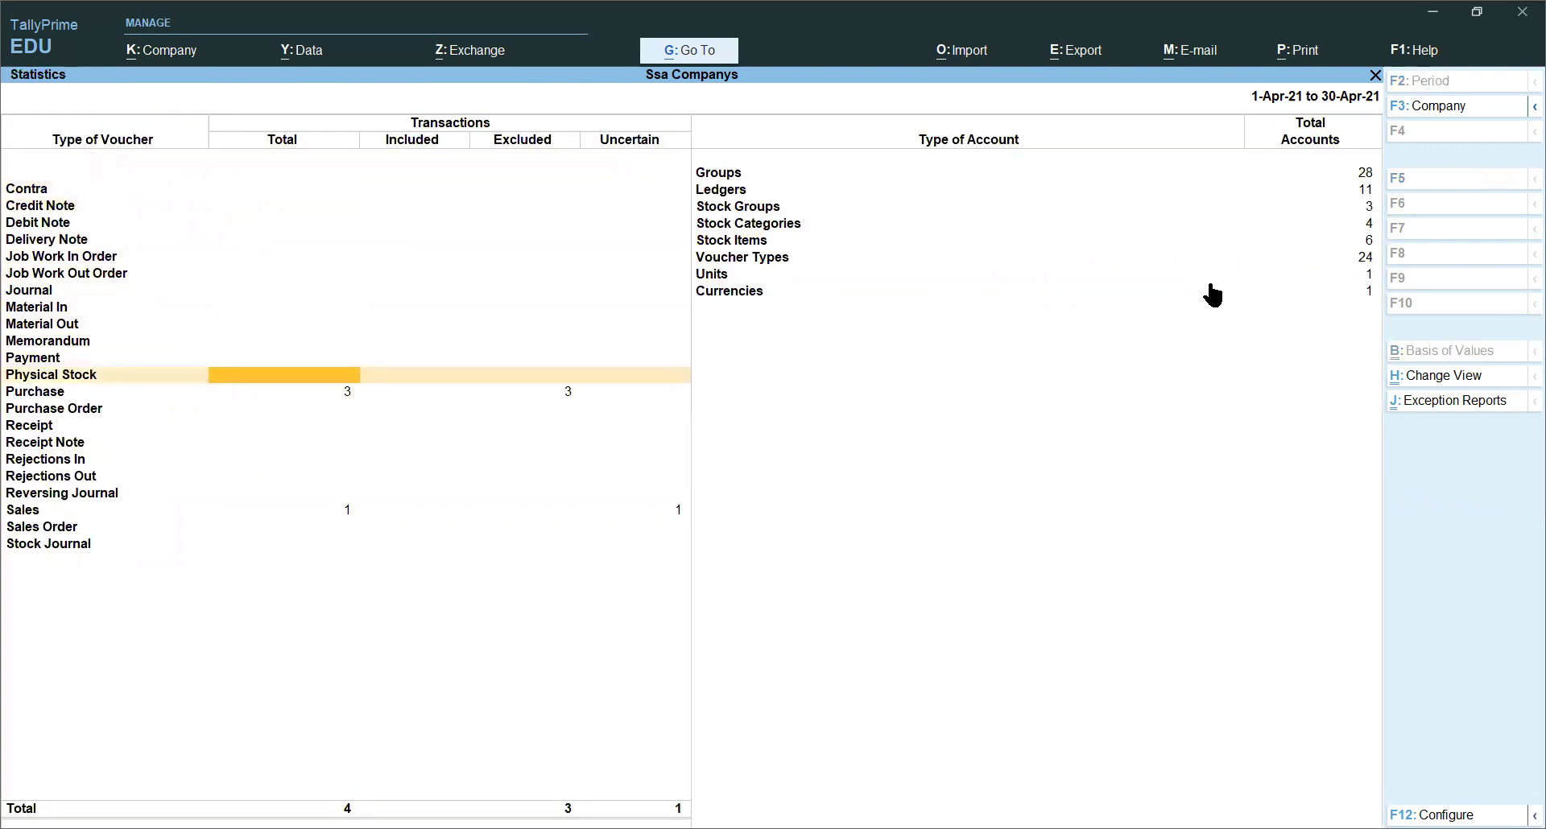
{"action": "key", "text": "Down"}
{"action": "key", "text": "Down"}
{"action": "key", "text": "Down"}
{"action": "key", "text": "Down"}
{"action": "key", "text": "Down"}
{"action": "key", "text": "Down"}
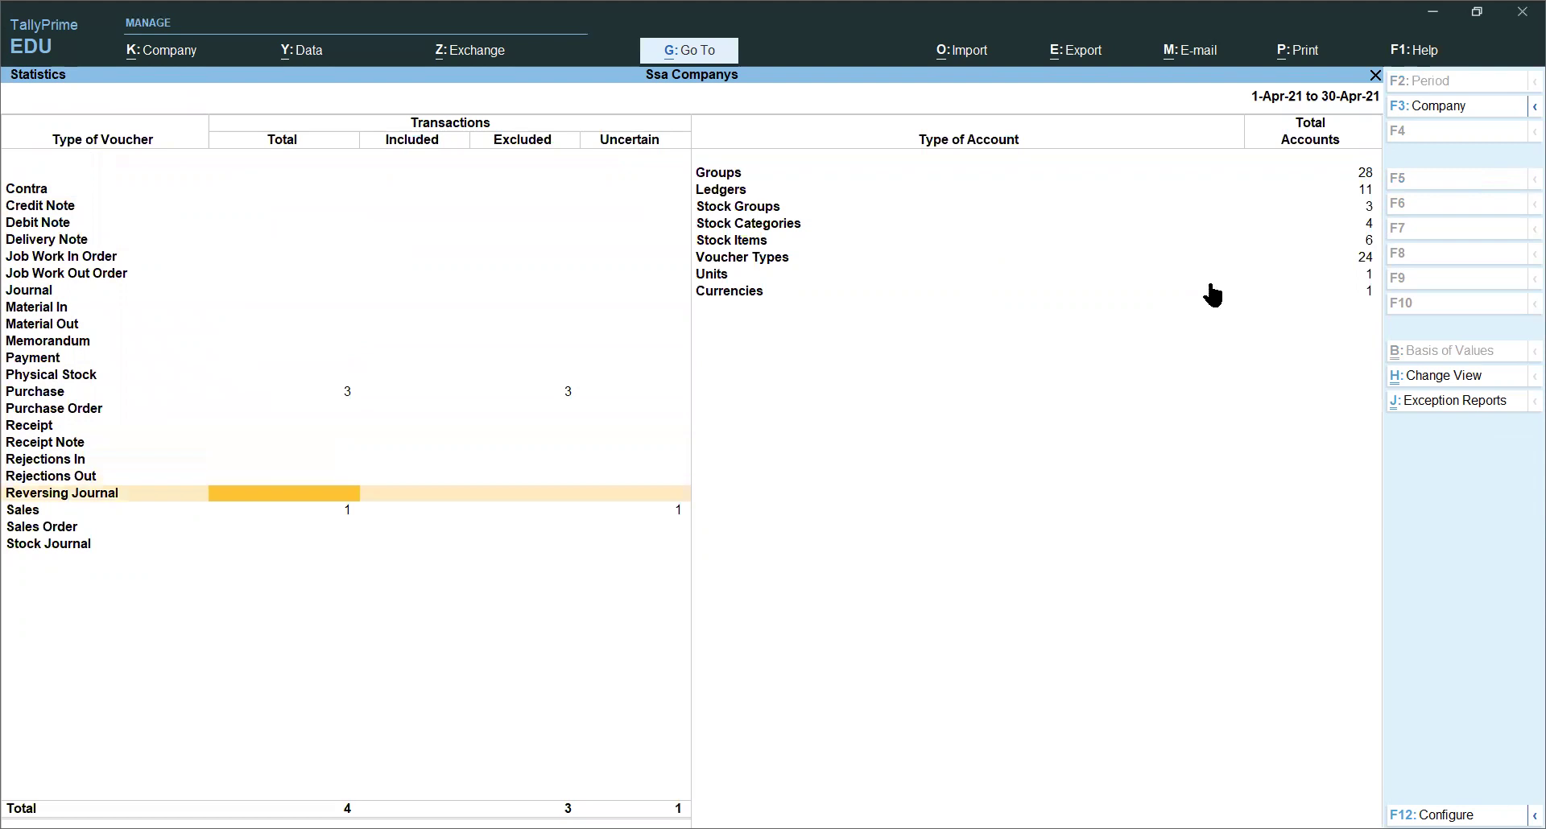
{"action": "key", "text": "Return"}
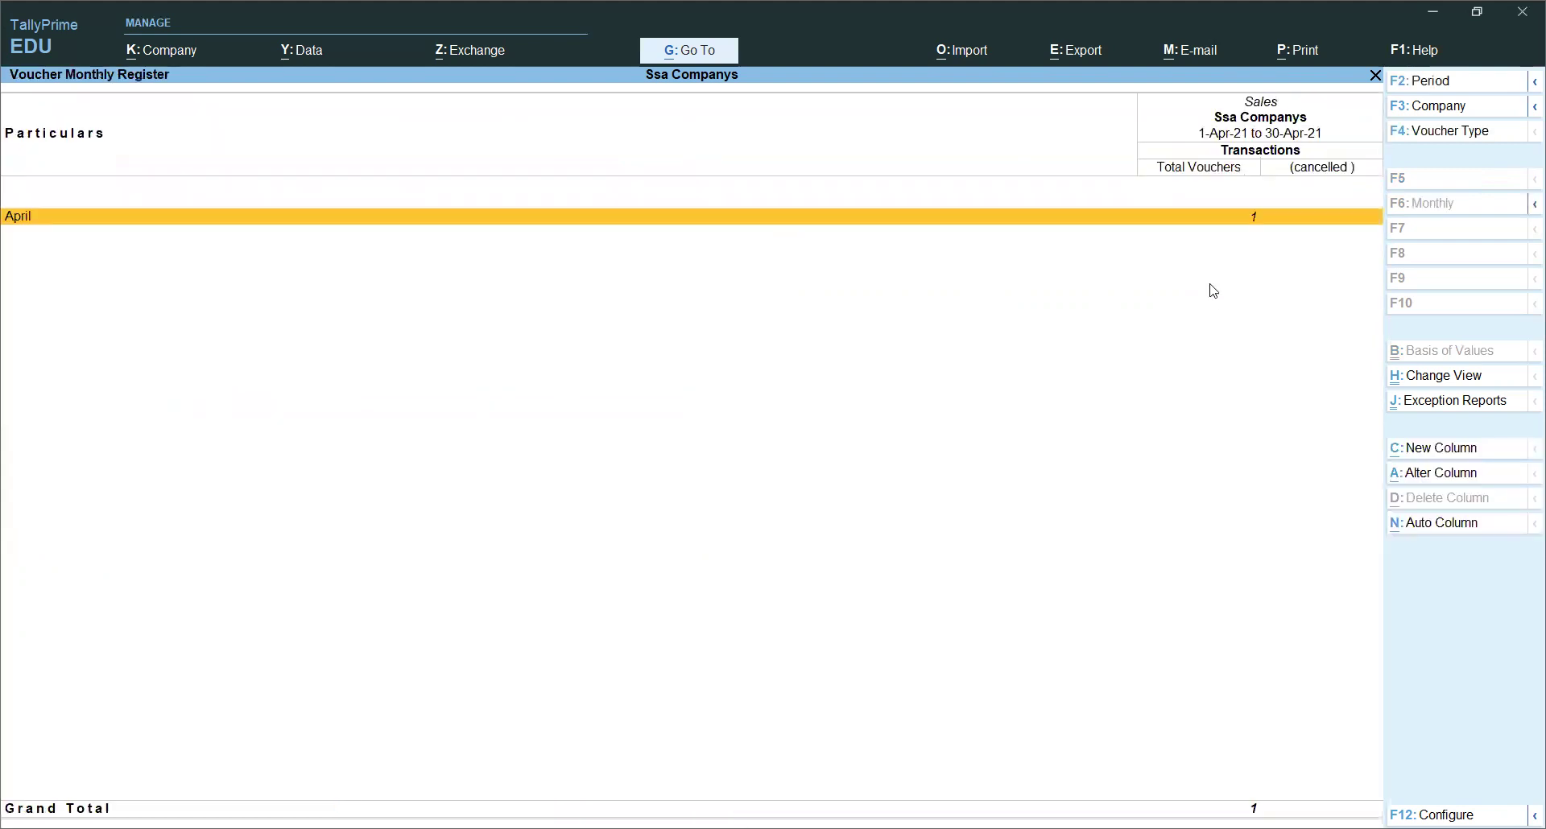
{"action": "key", "text": "Return"}
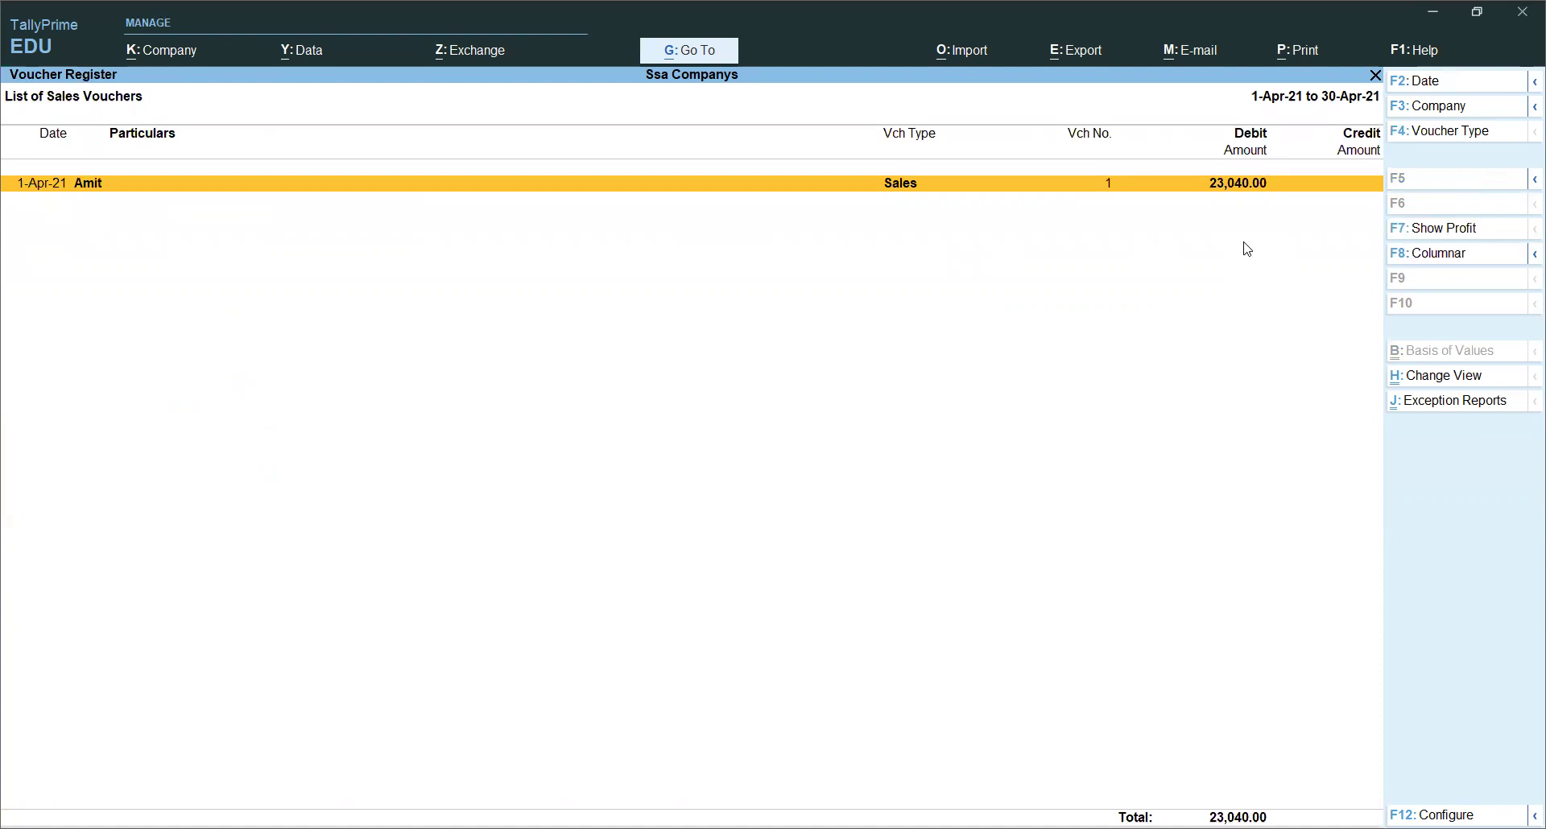
Step: Back out of the reports to the Gateway of Tally main menu
{"action": "key", "text": "Escape"}
{"action": "key", "text": "Escape"}
{"action": "key", "text": "Escape"}
{"action": "key", "text": "Escape"}
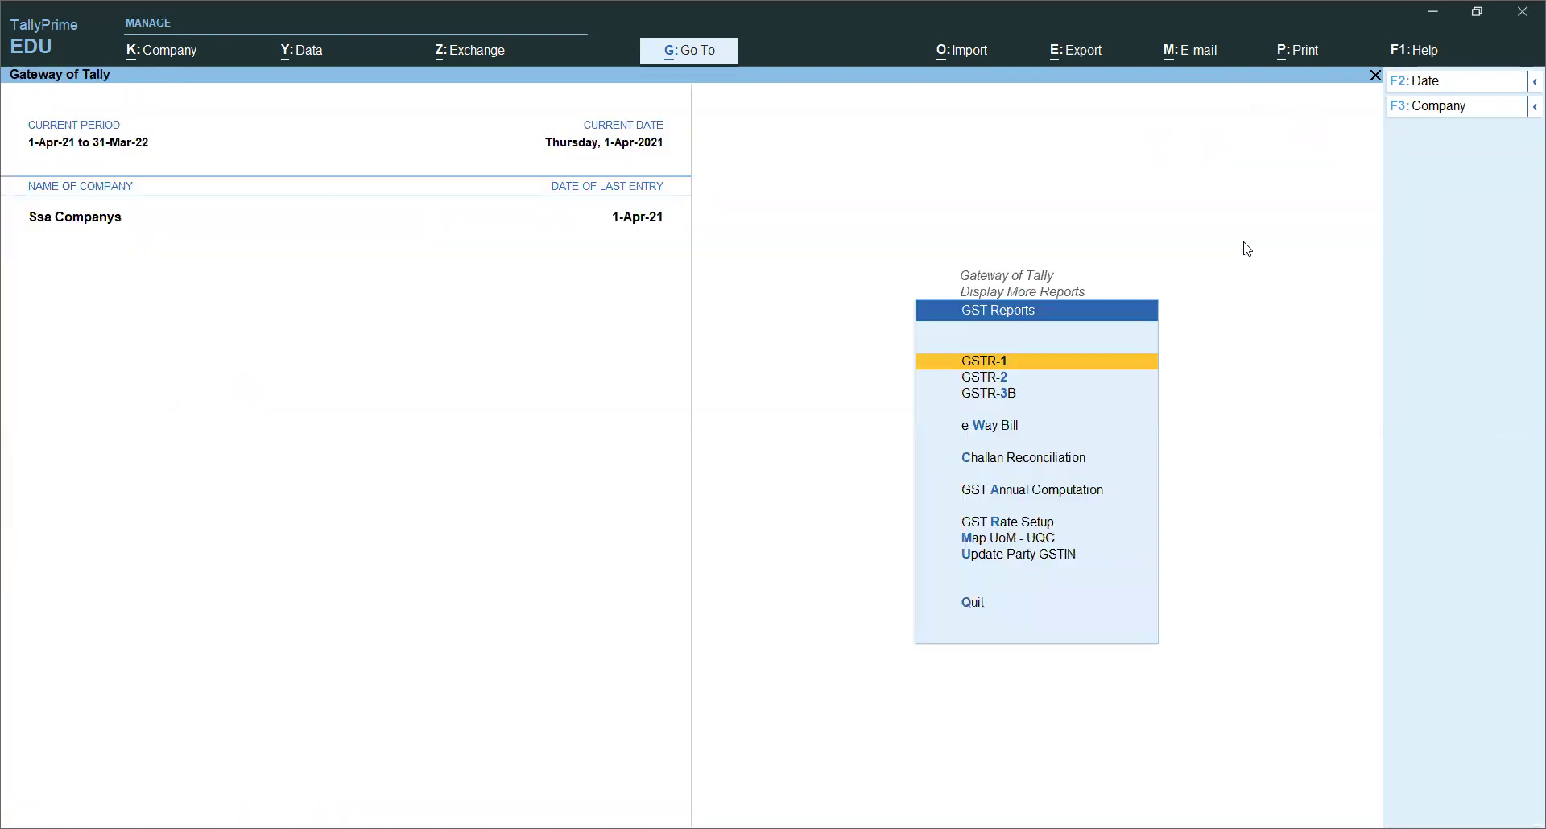
{"action": "key", "text": "Escape"}
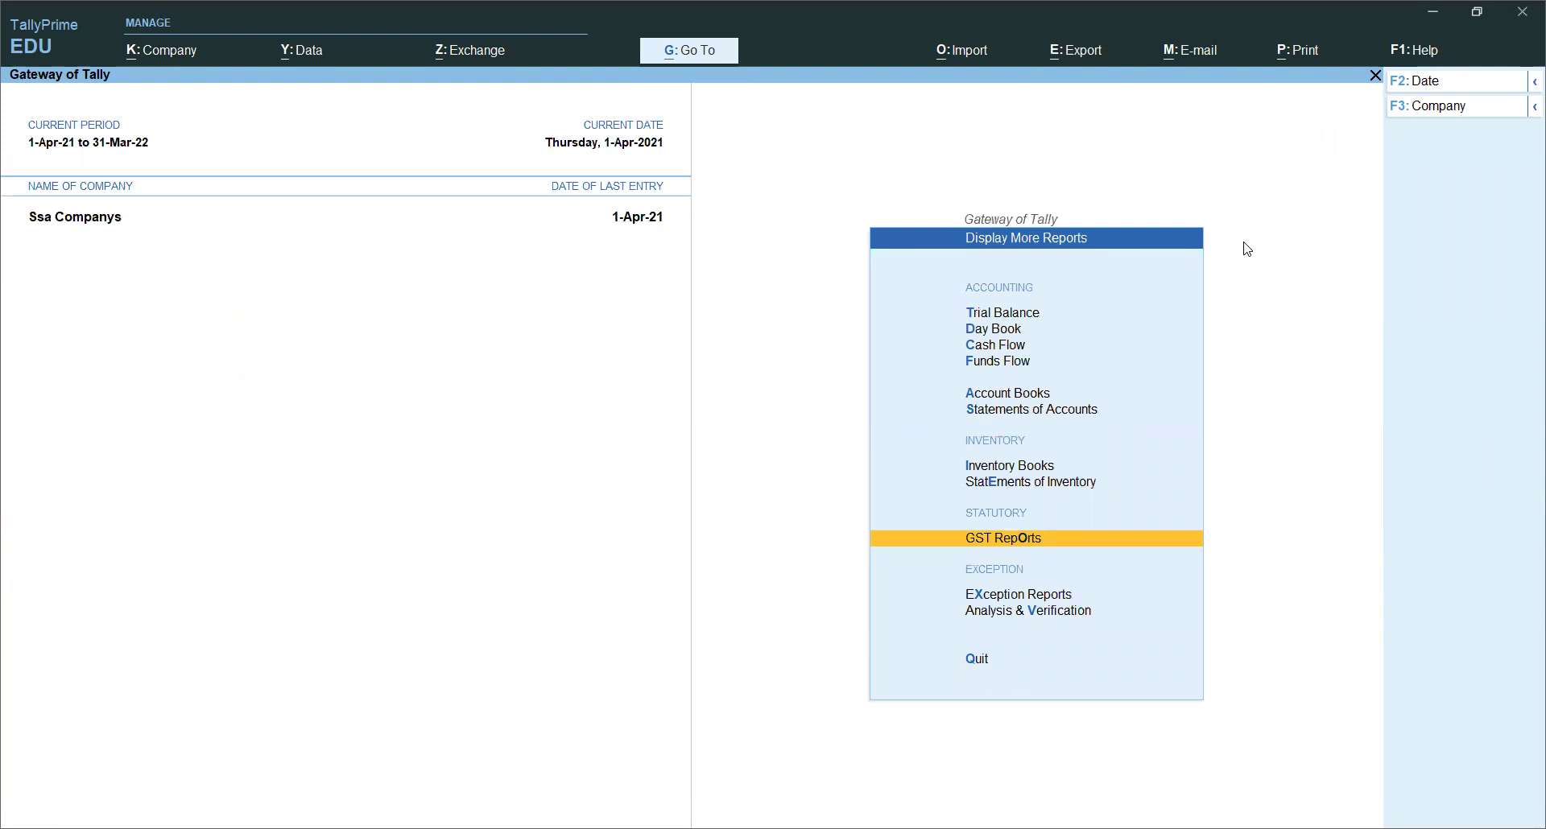
{"action": "key", "text": "Escape"}
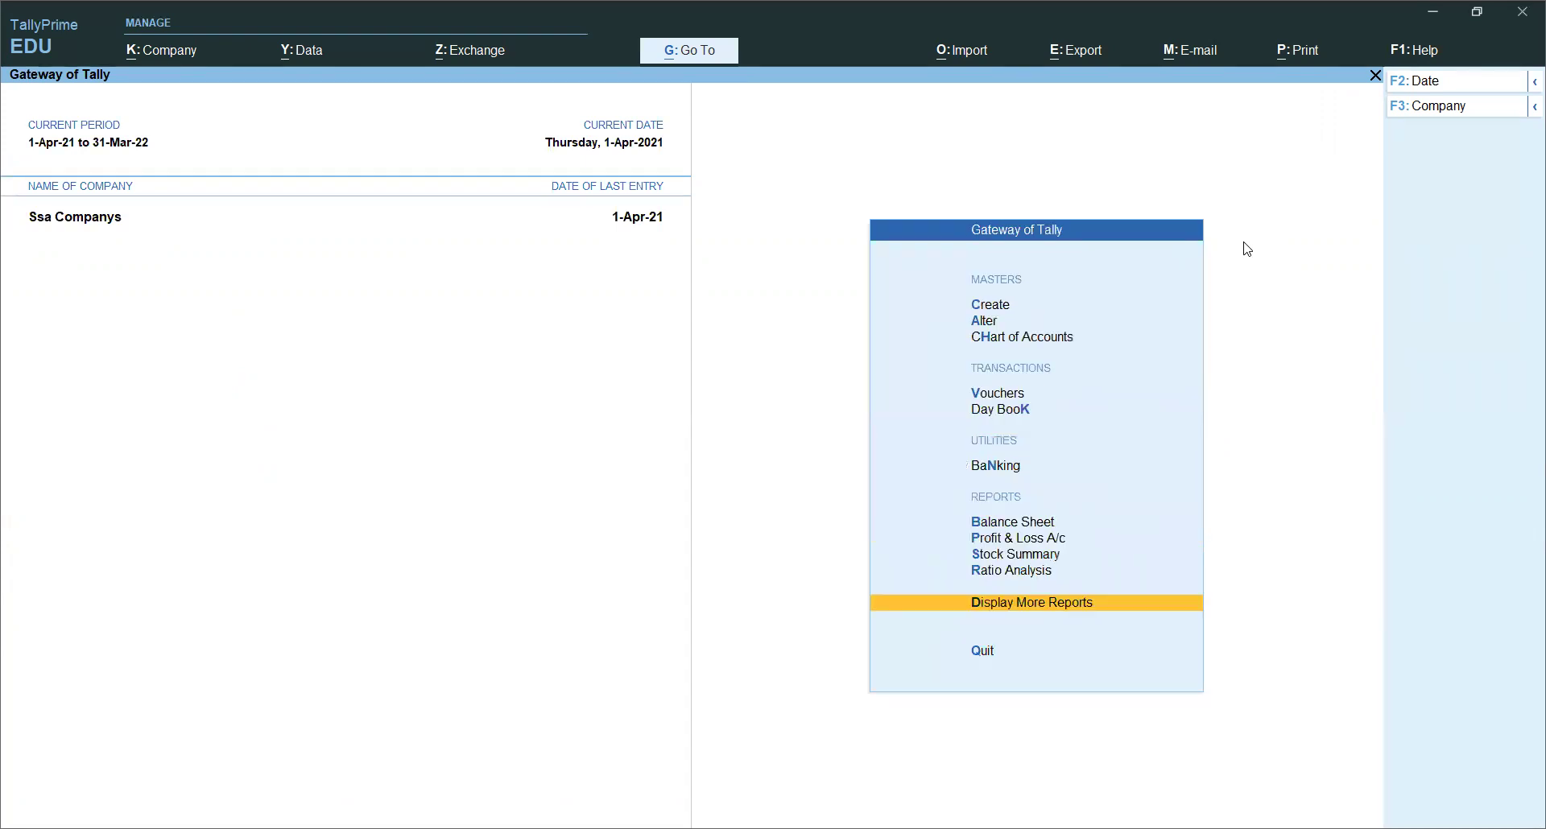
{"action": "key", "text": "Up"}
{"action": "key", "text": "Up"}
{"action": "key", "text": "Up"}
{"action": "key", "text": "Up"}
{"action": "key", "text": "Up"}
{"action": "key", "text": "Up"}
{"action": "key", "text": "Up"}
{"action": "key", "text": "Up"}
{"action": "key", "text": "Down"}
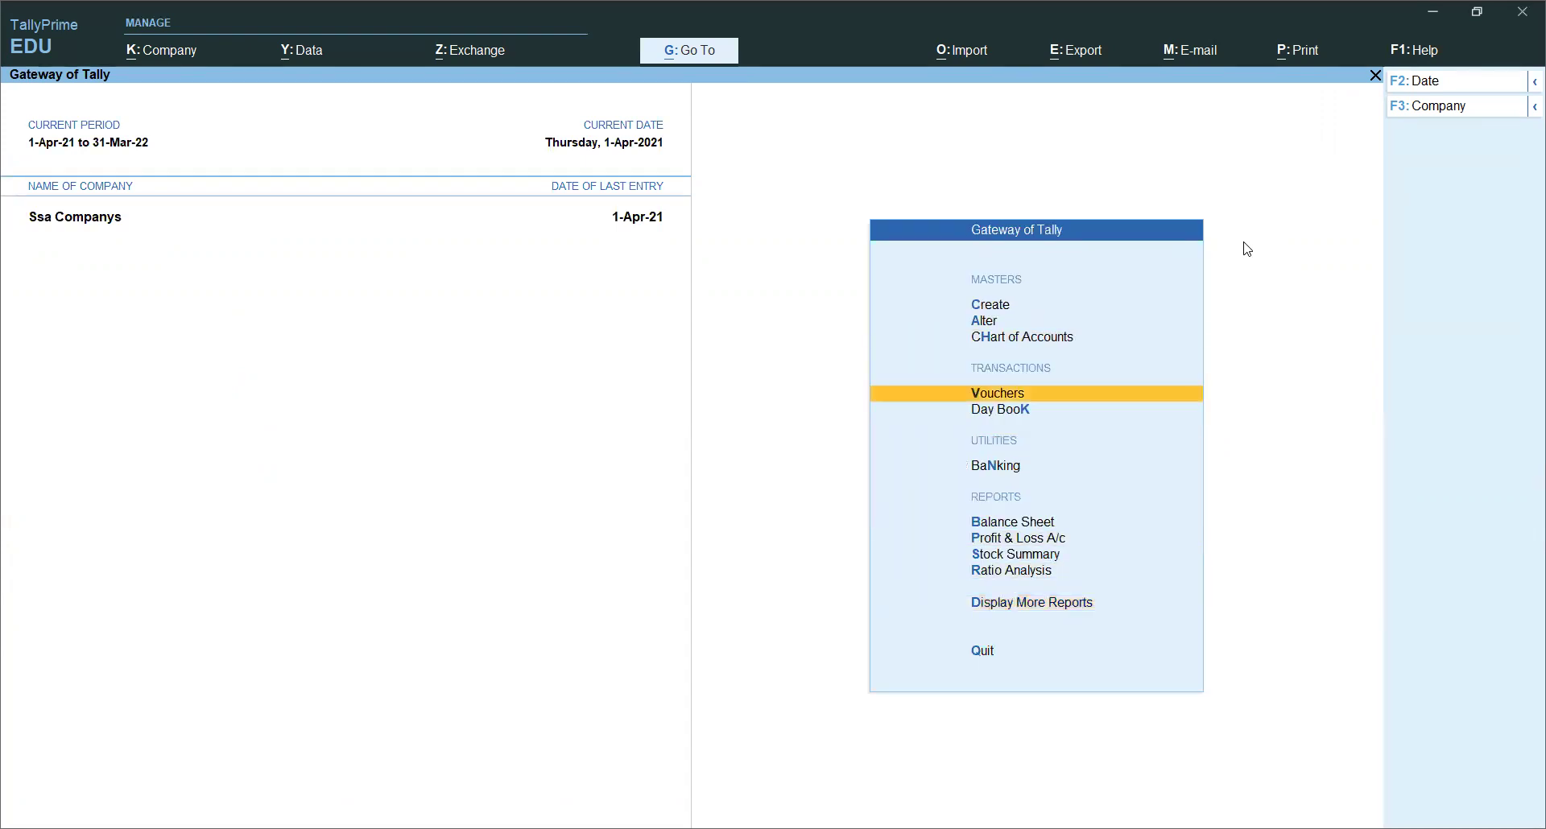
Step: Start a Sales voucher with Samsung Co as the party
{"action": "key", "text": "Return"}
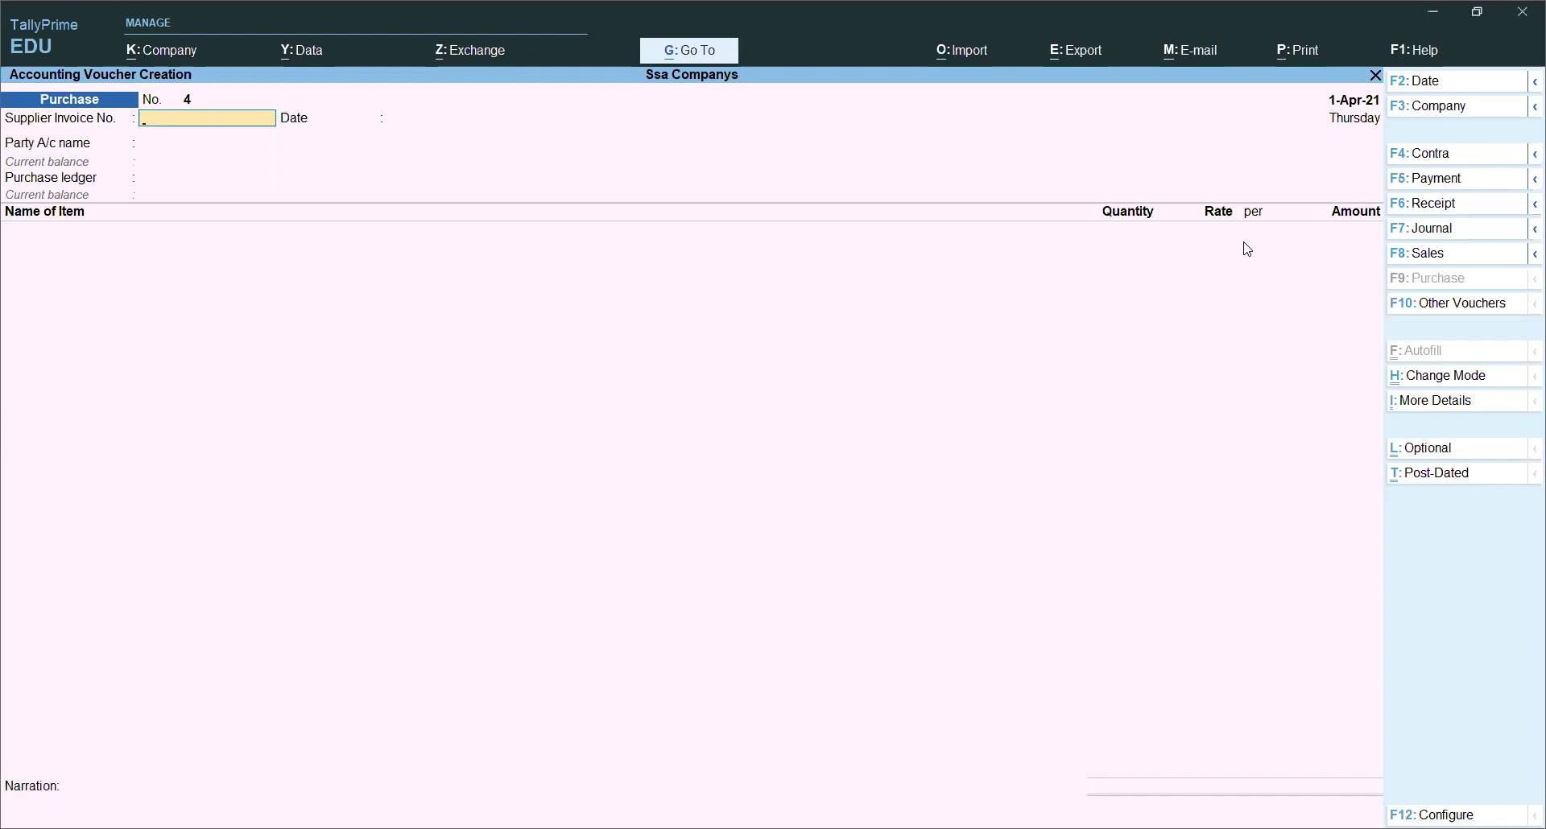
{"action": "left_click", "coordinate": [1434, 253]}
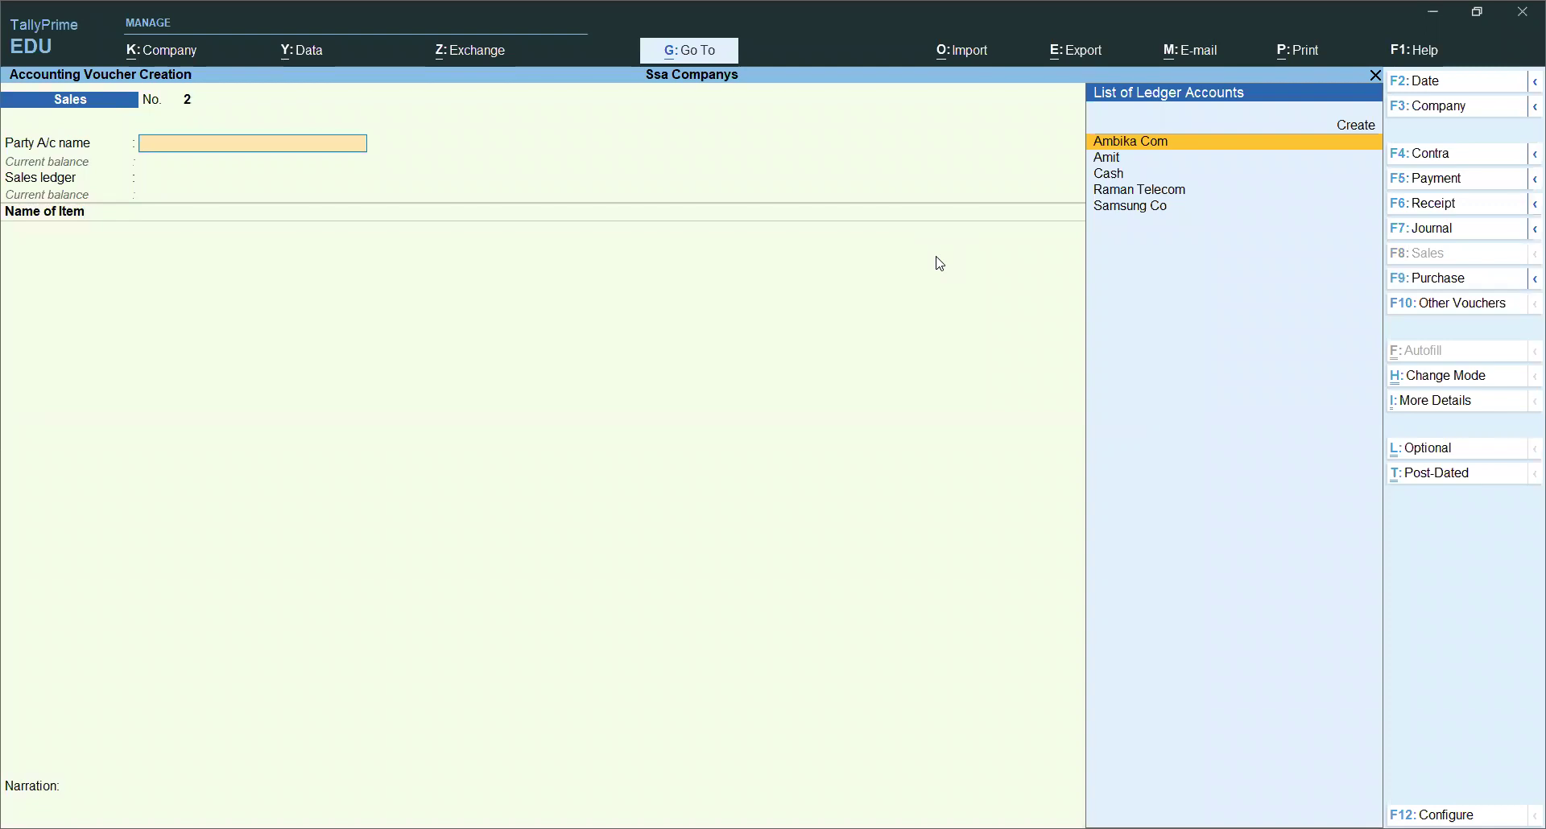
{"action": "key", "text": "Down"}
{"action": "key", "text": "Down"}
{"action": "key", "text": "Down"}
{"action": "key", "text": "Down"}
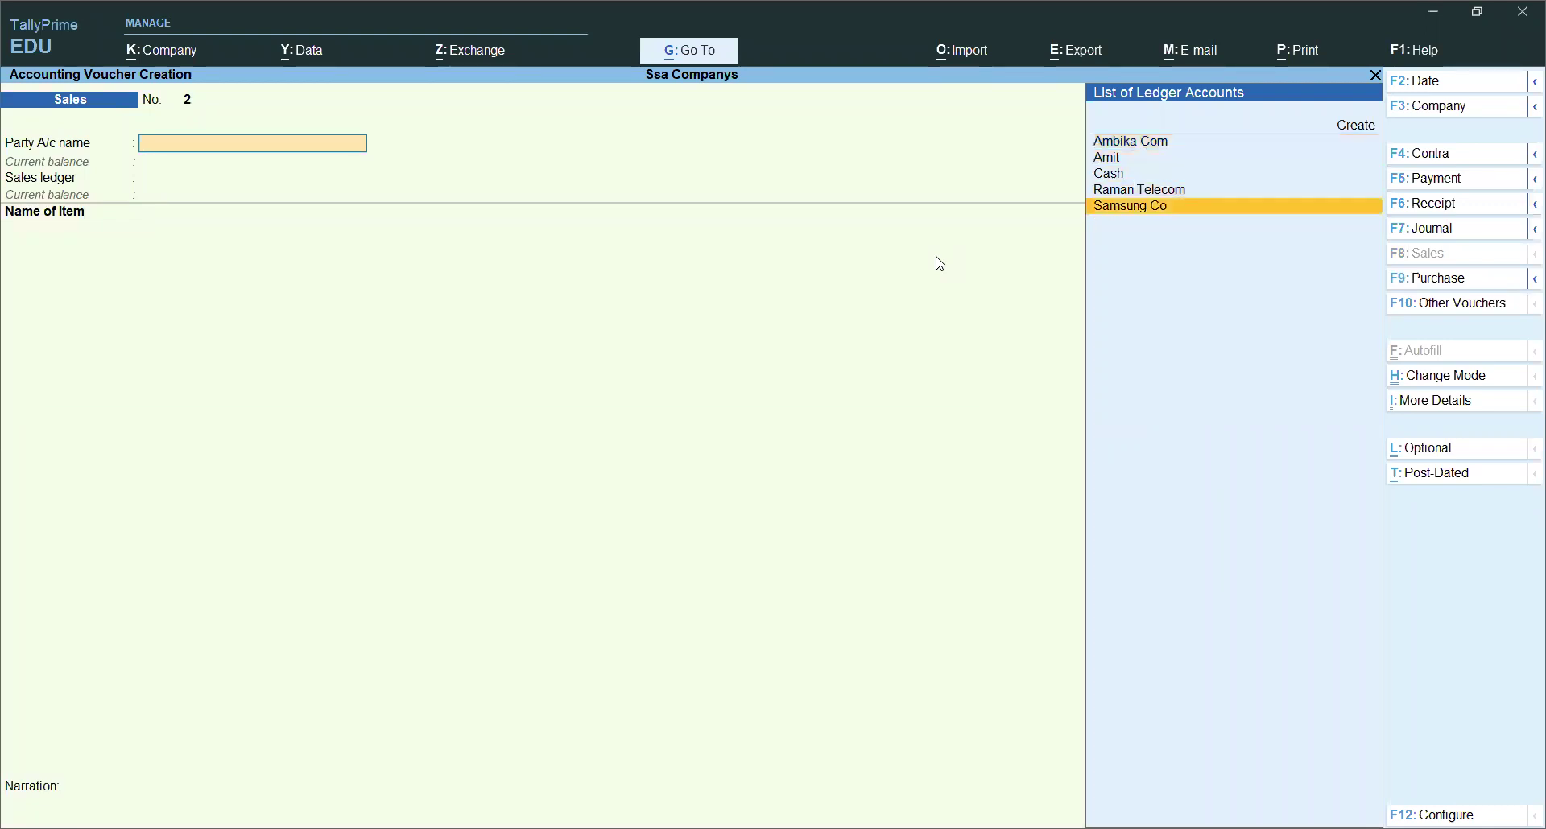
{"action": "key", "text": "Return"}
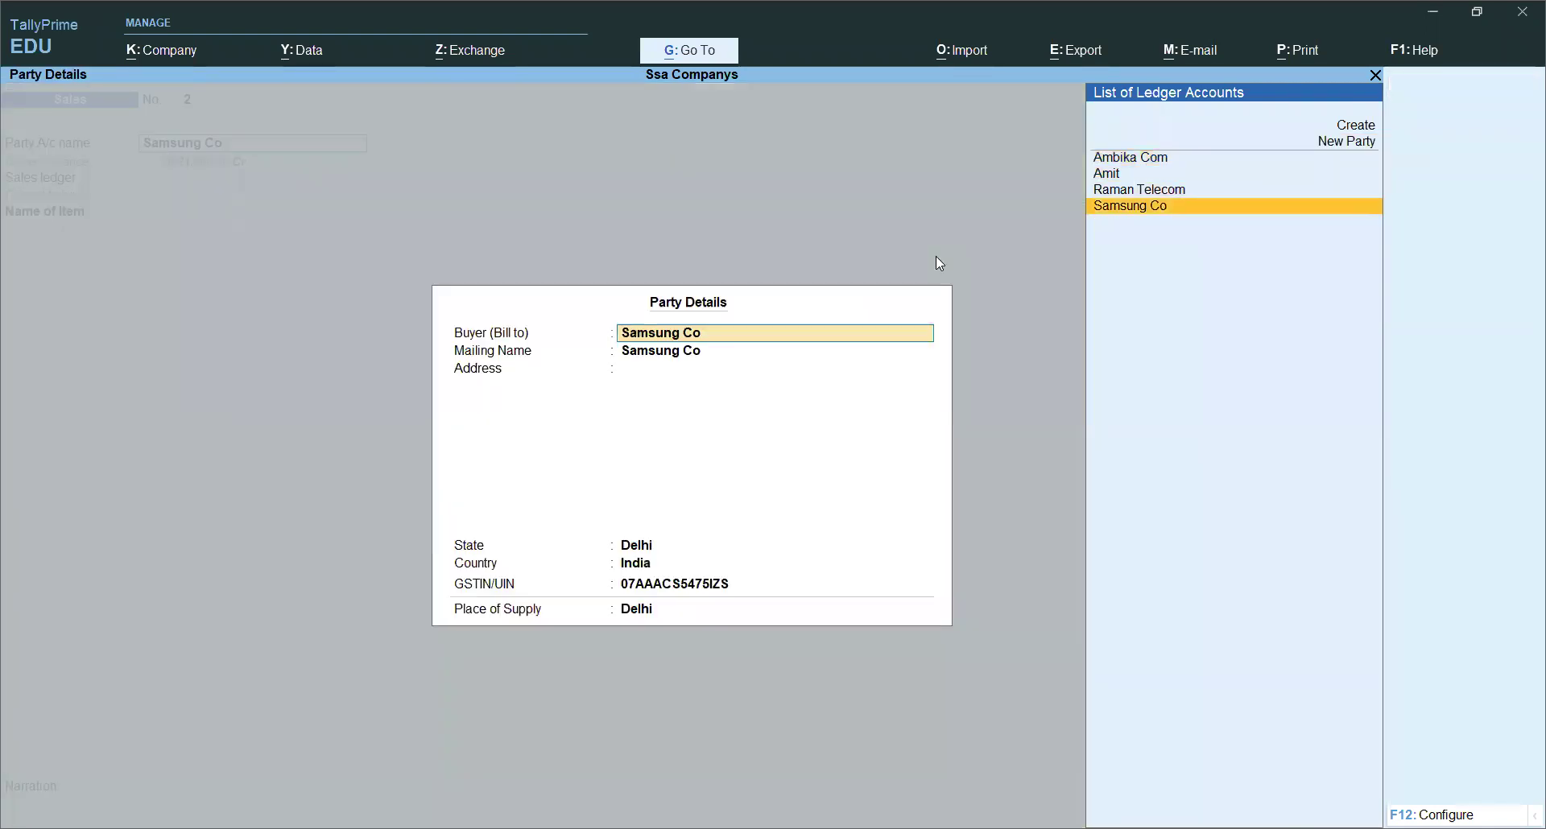
{"action": "key", "text": "Return"}
{"action": "key", "text": "Return"}
{"action": "key", "text": "Return"}
{"action": "key", "text": "Return"}
{"action": "key", "text": "Return"}
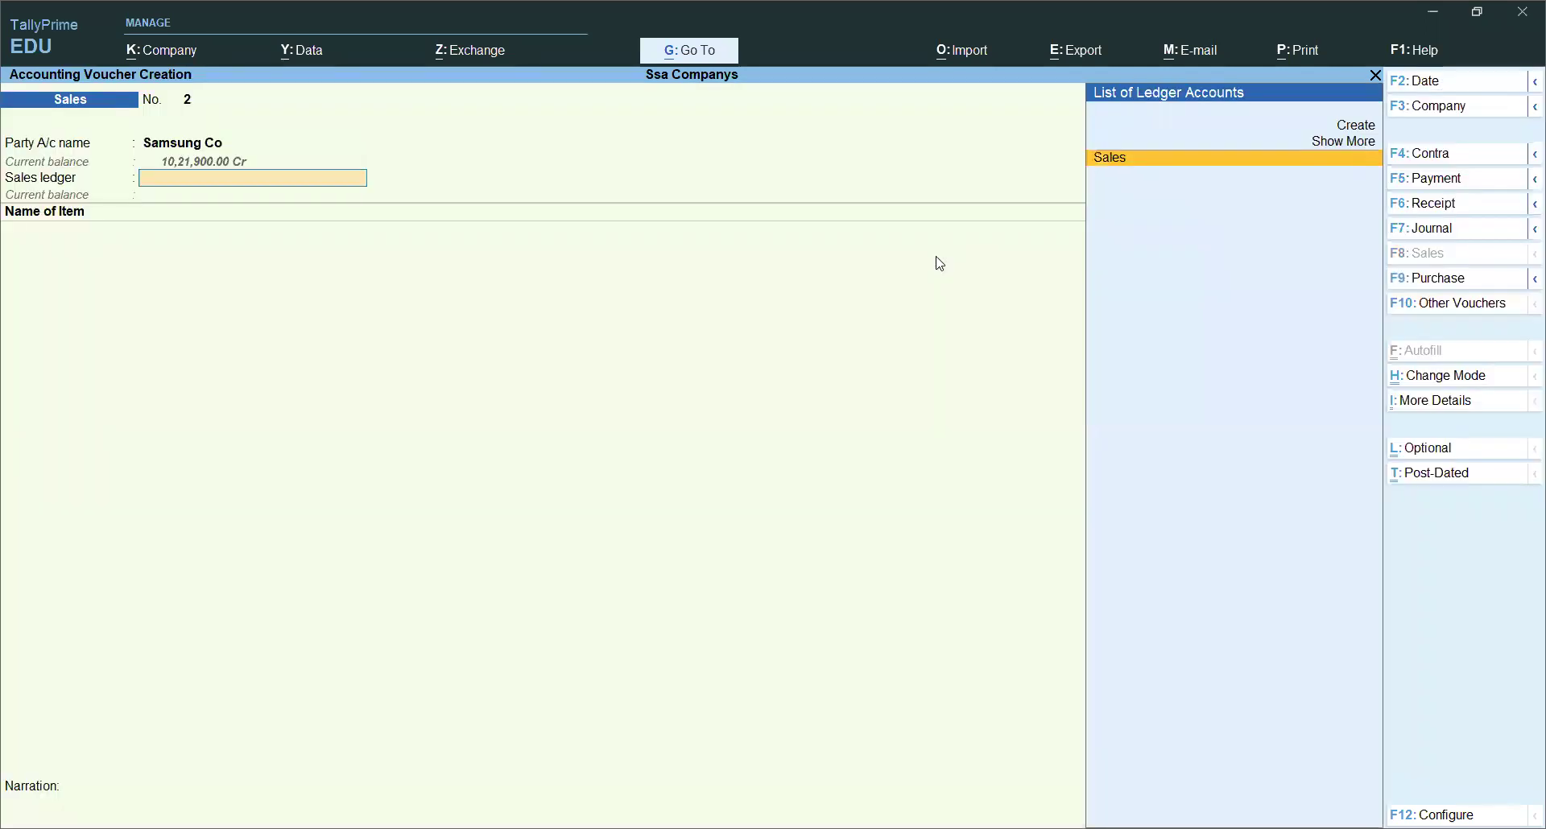
{"action": "key", "text": "Return"}
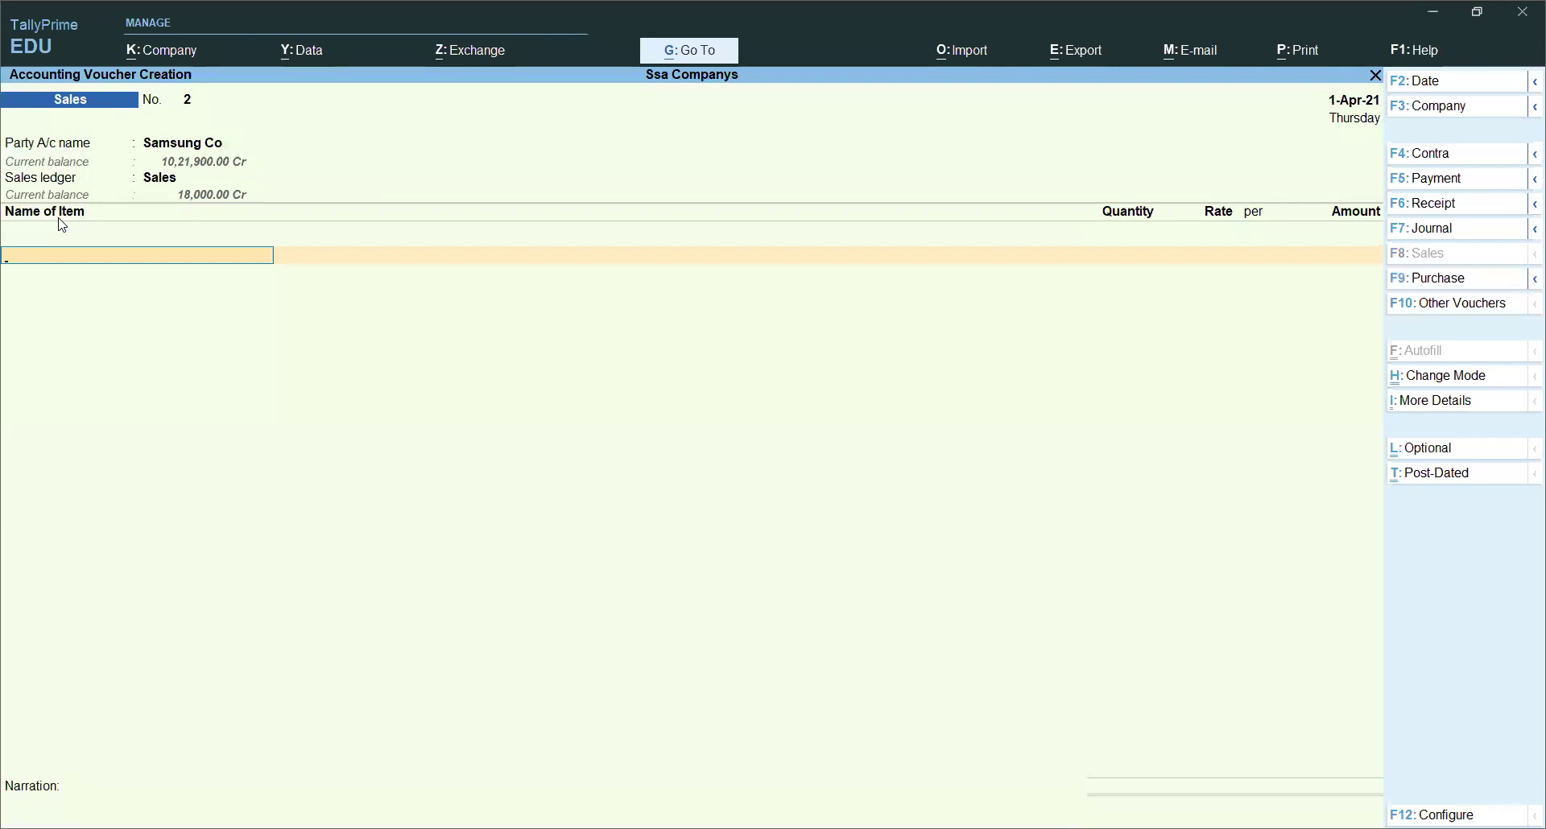
Step: Switch to Accounting Invoice mode, keep Delhi as Place of Supply, and begin a Telecom Service ledger
{"action": "left_click", "coordinate": [1439, 378]}
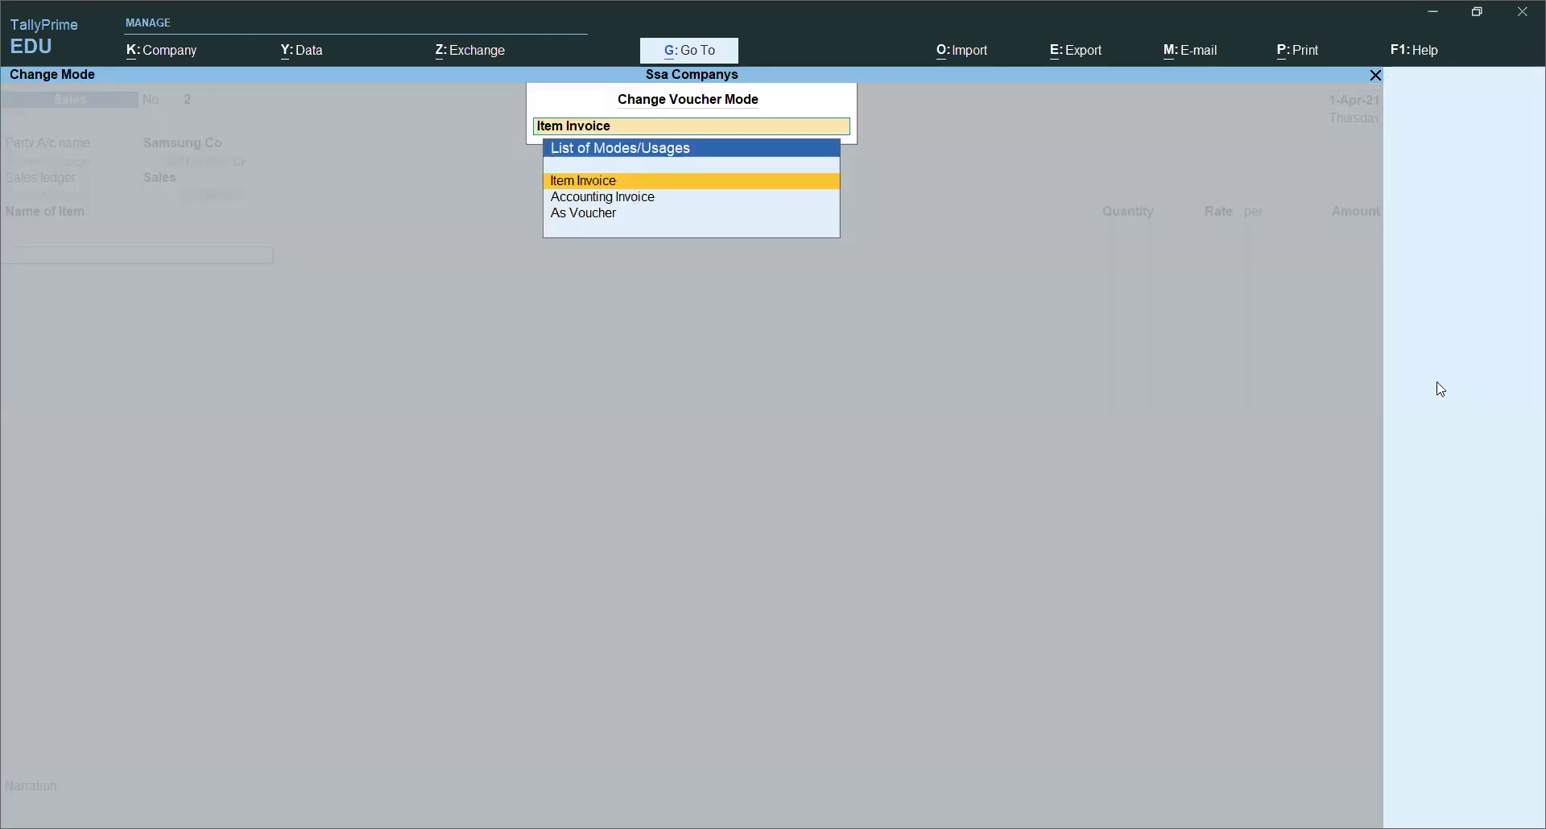
{"action": "key", "text": "Down"}
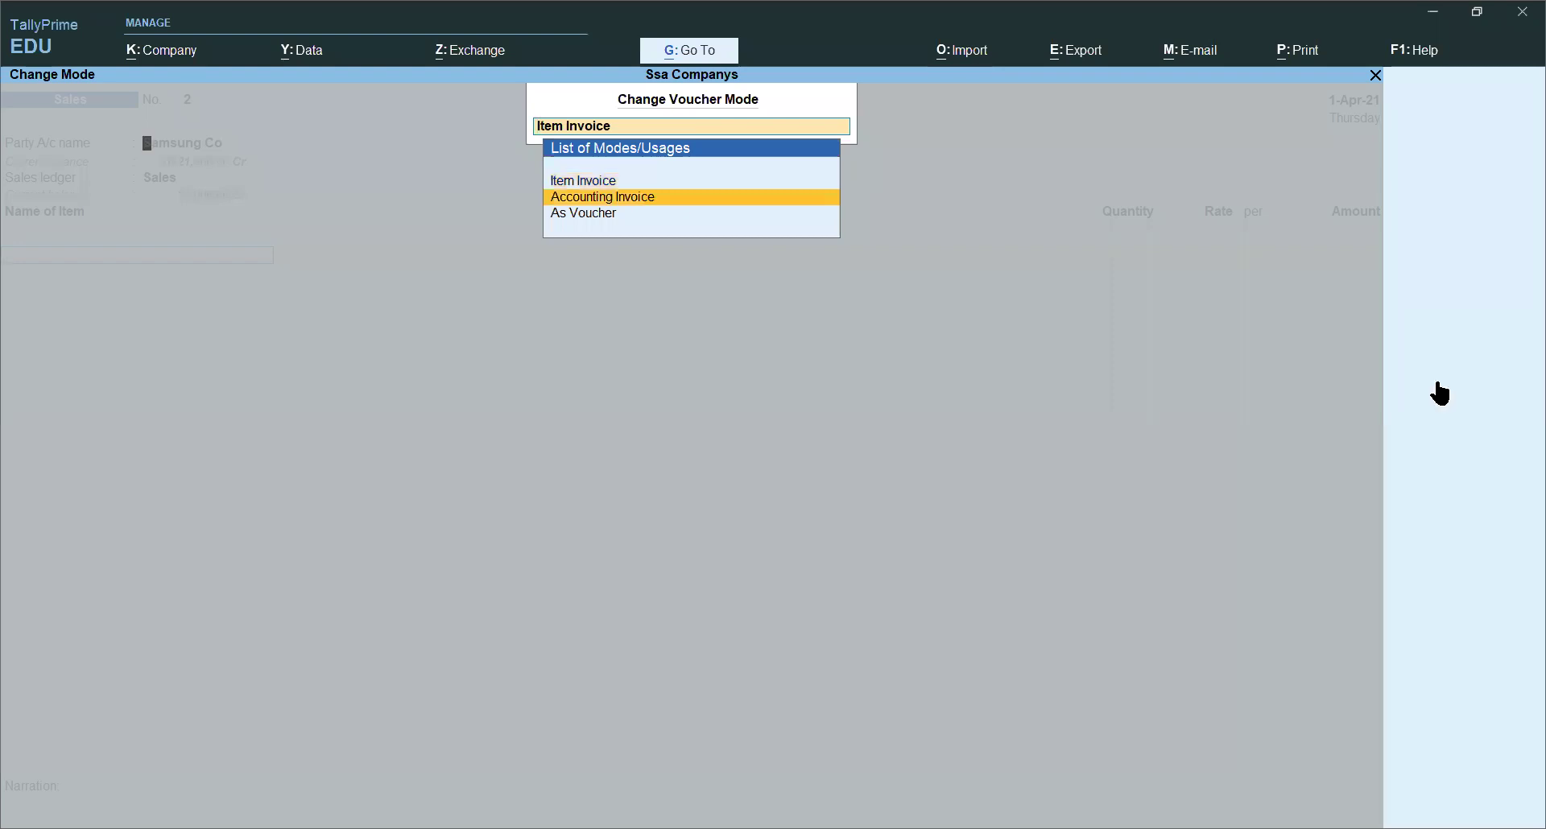
{"action": "key", "text": "Return"}
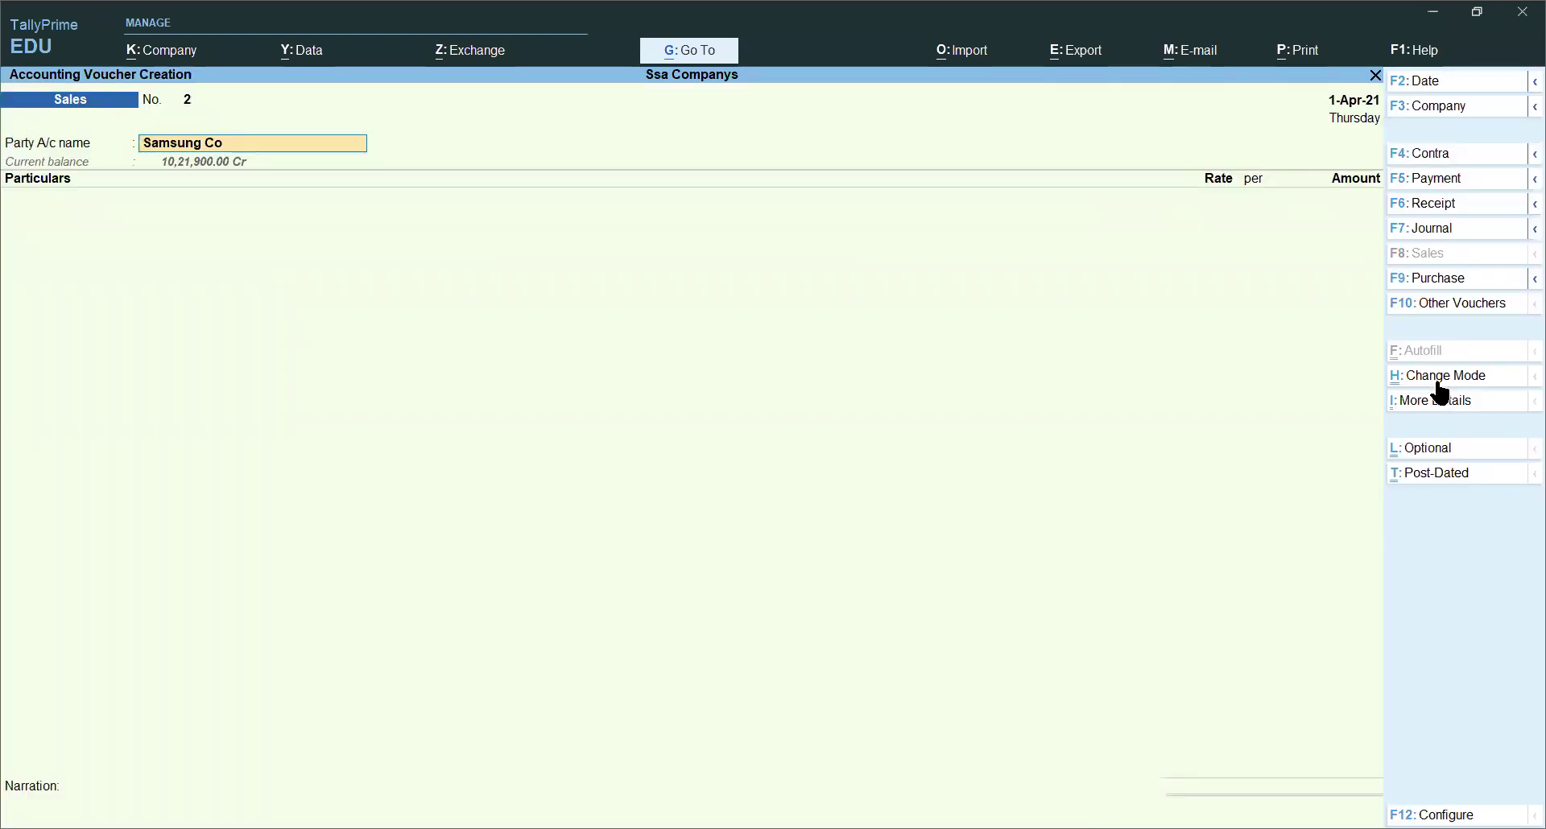
{"action": "key", "text": "Return"}
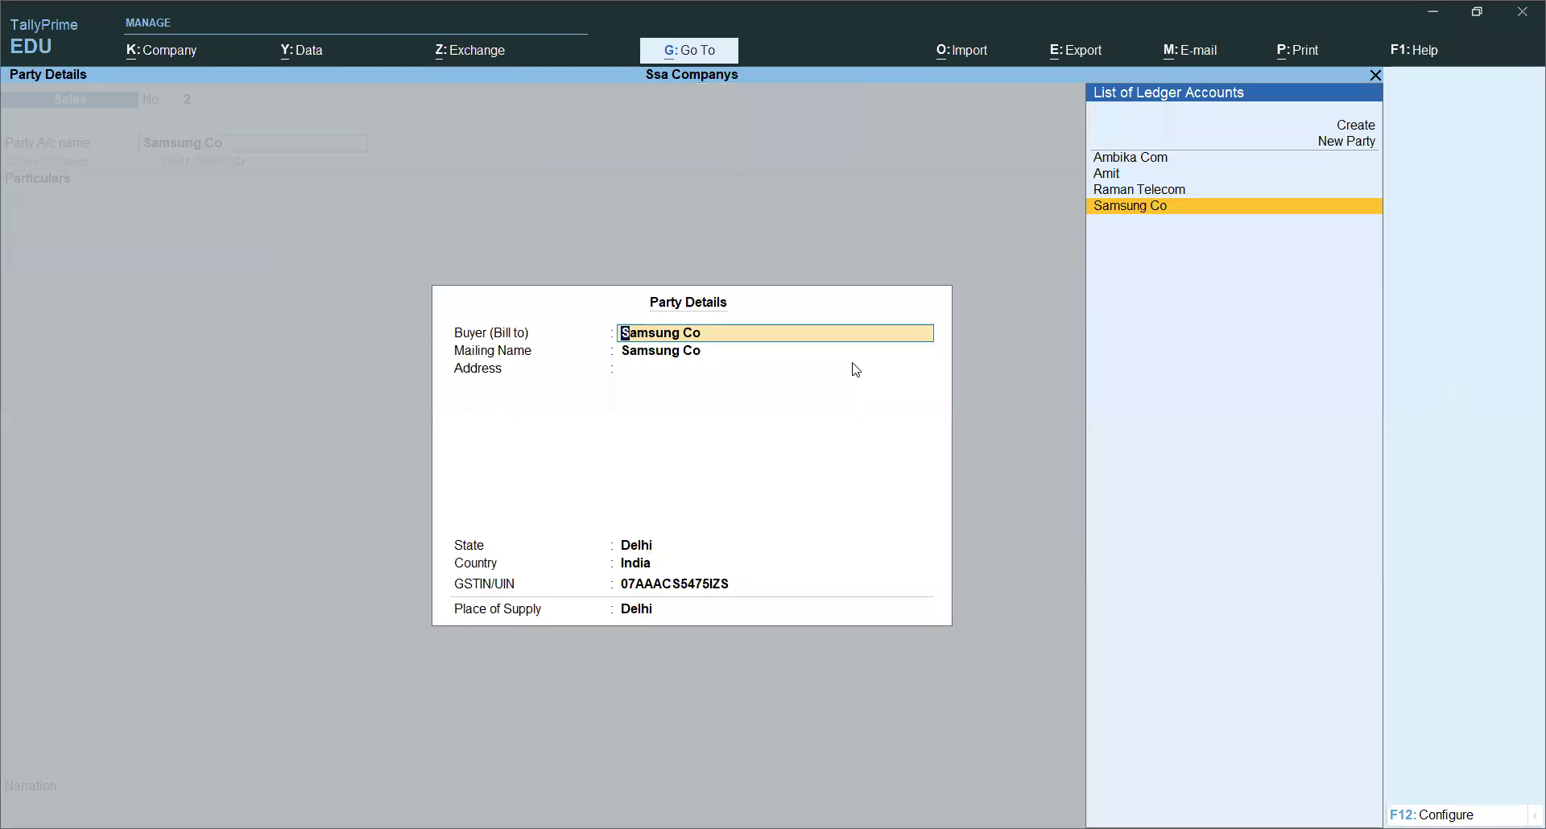
{"action": "key", "text": "Return"}
{"action": "key", "text": "Return"}
{"action": "key", "text": "Return"}
{"action": "key", "text": "Return"}
{"action": "key", "text": "Return"}
{"action": "key", "text": "Return"}
{"action": "key", "text": "Return"}
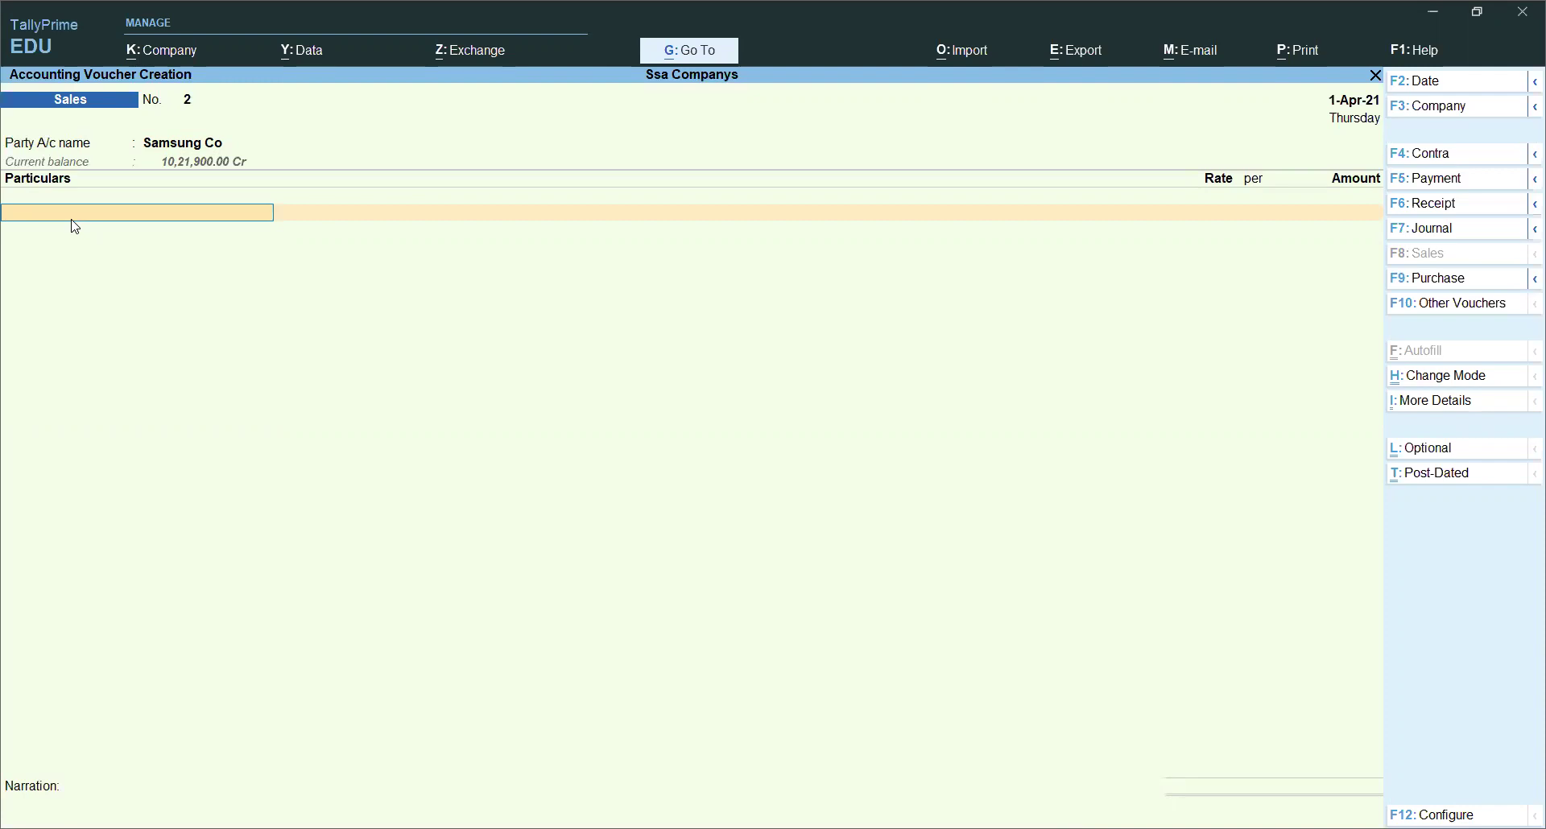
{"action": "key", "text": "alt+c"}
{"action": "type", "text": "Telecom"}
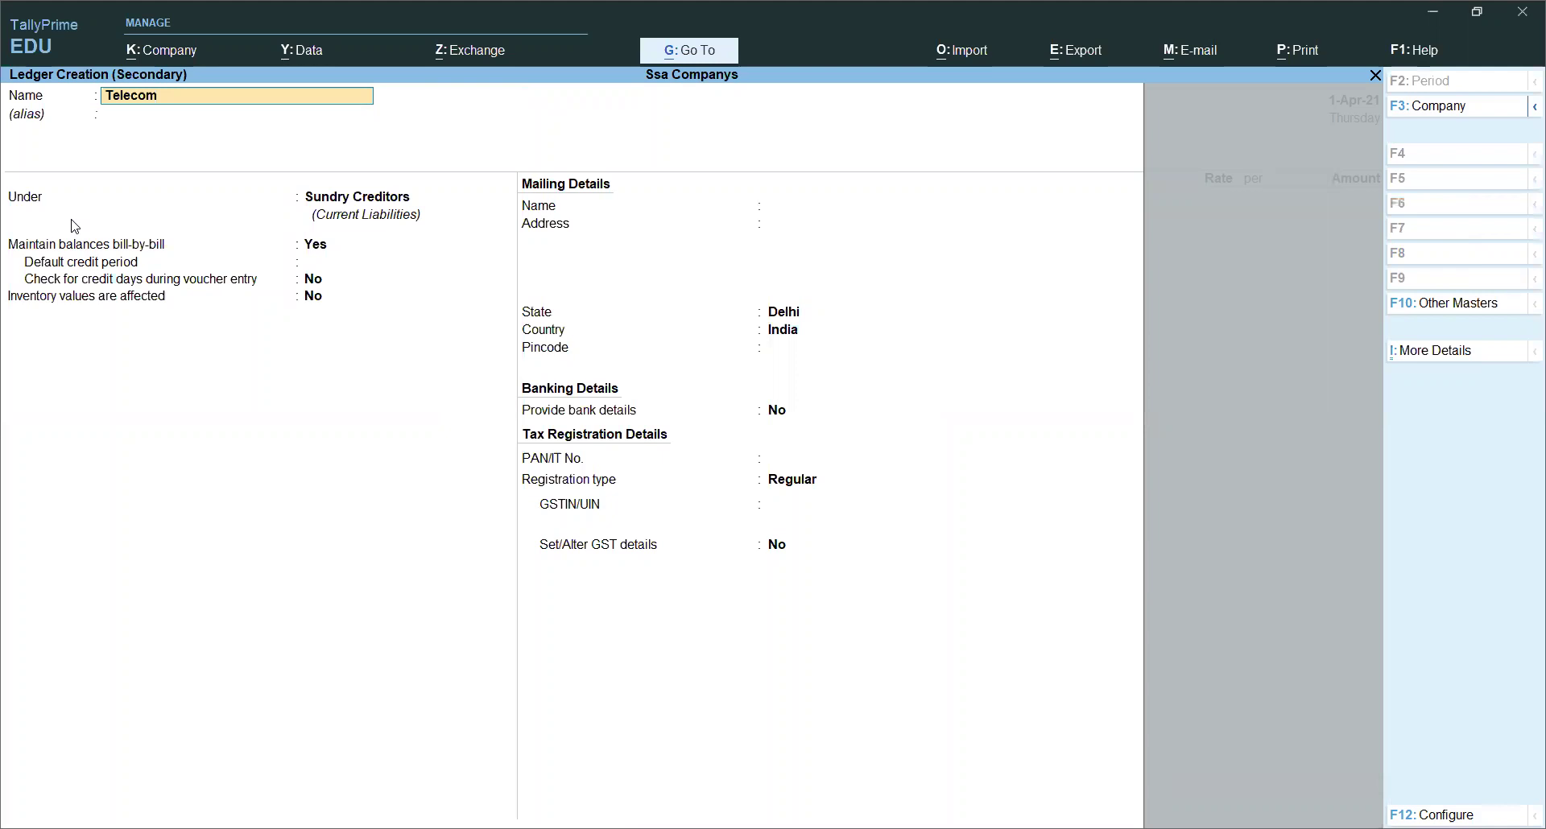
{"action": "type", "text": " Service"}
Step: Place the Telecom Service ledger under Indirect Incomes with GST details enabled
{"action": "key", "text": "Return"}
{"action": "key", "text": "Return"}
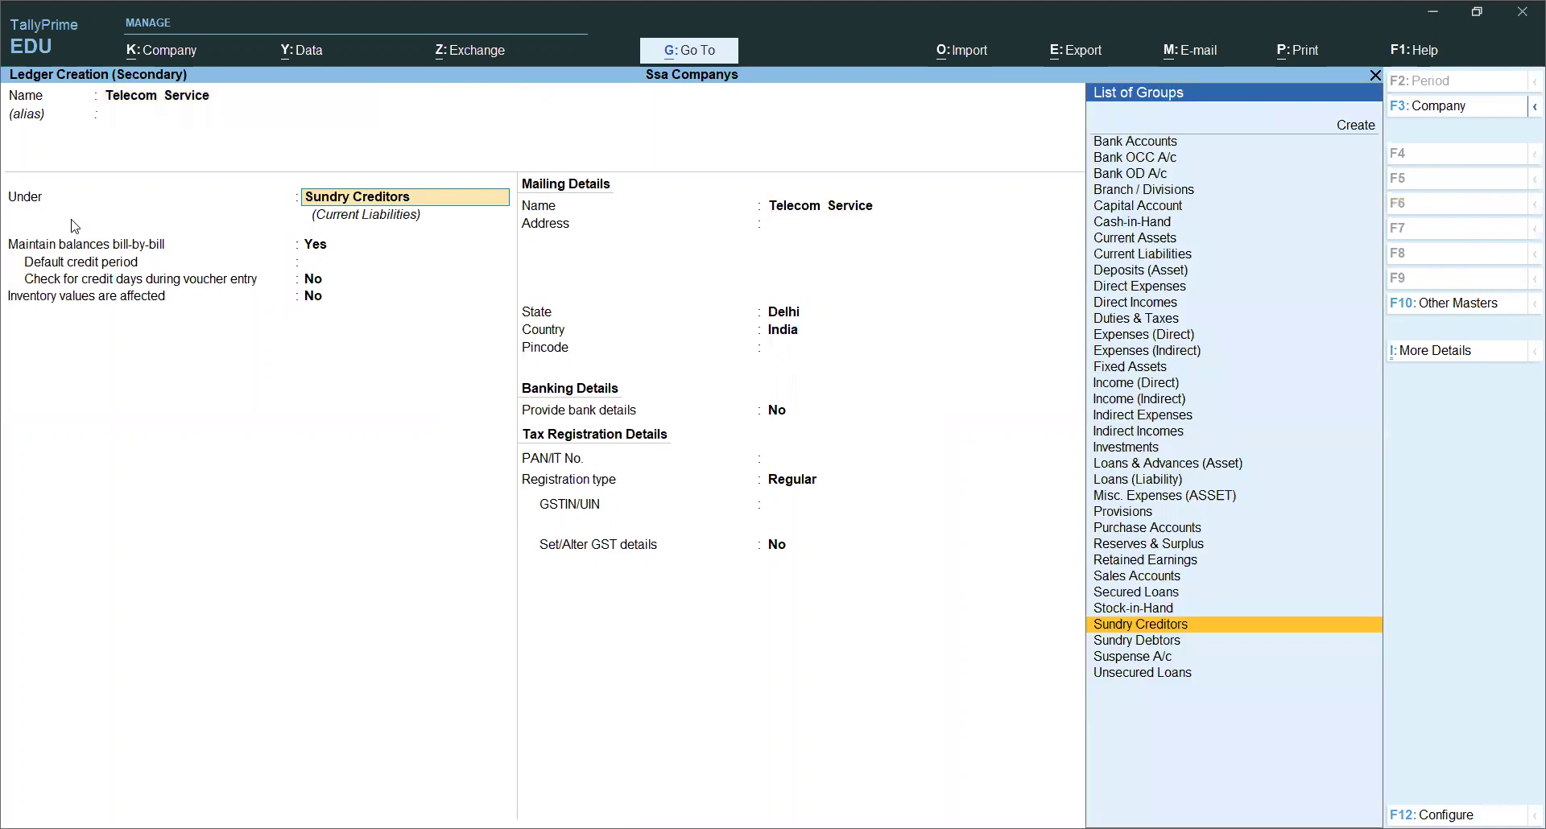
{"action": "type", "text": "S"}
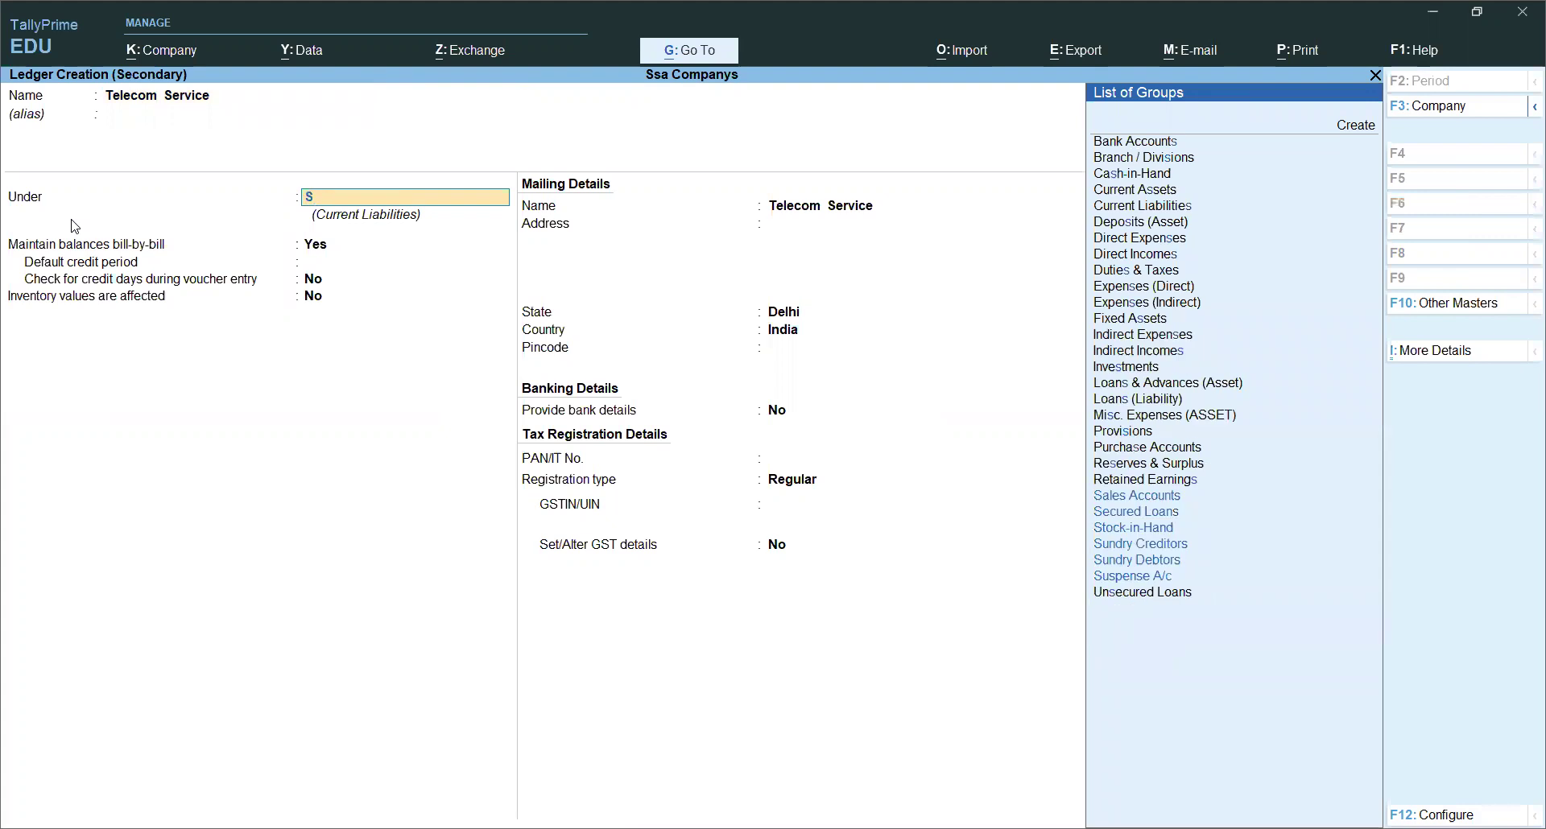
{"action": "key", "text": "BackSpace"}
{"action": "type", "text": "In"}
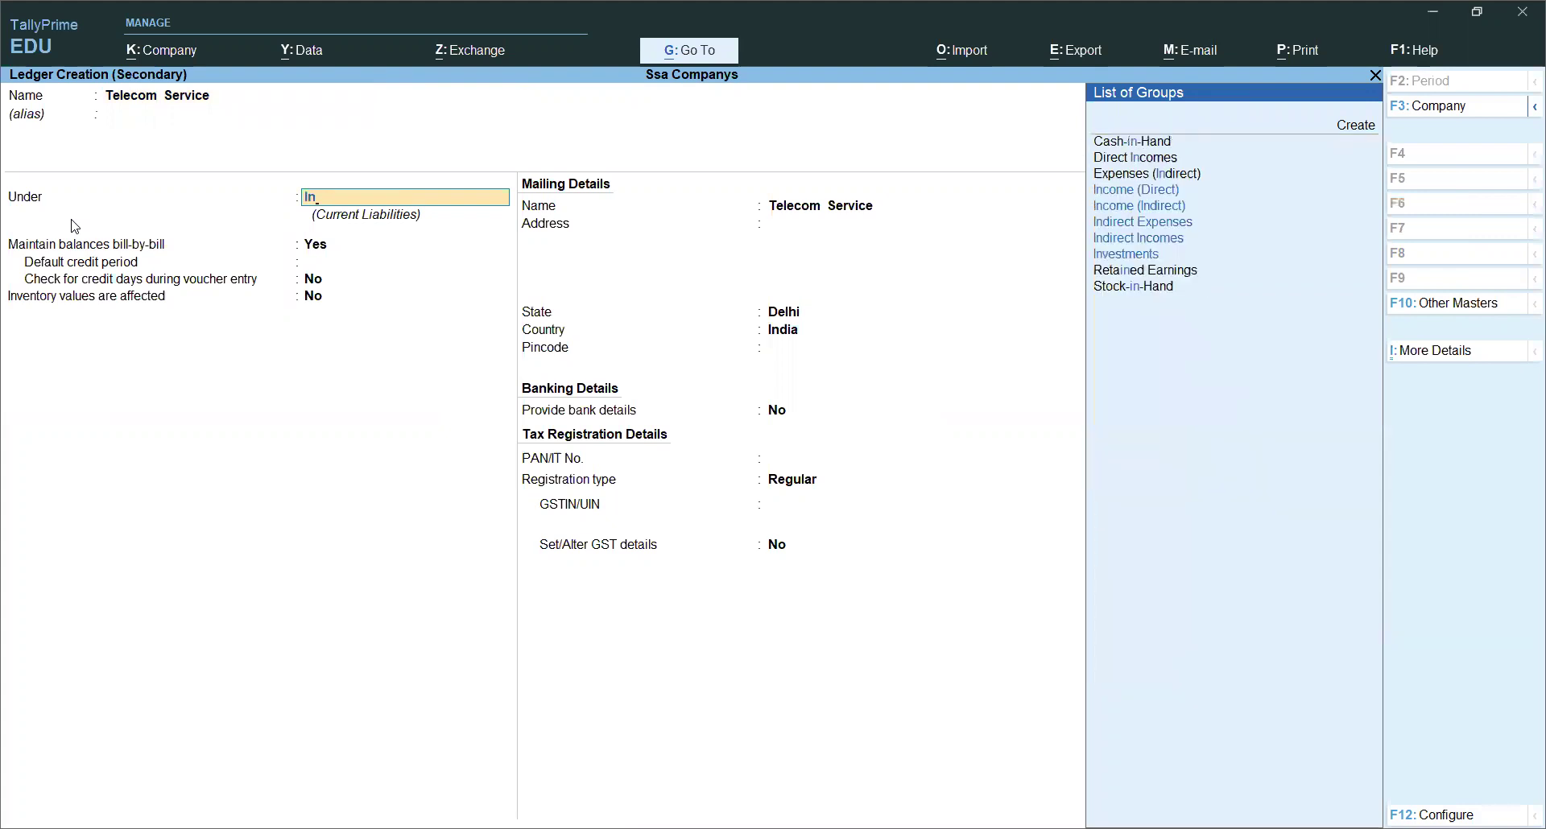
{"action": "key", "text": "Down"}
{"action": "key", "text": "Down"}
{"action": "key", "text": "Down"}
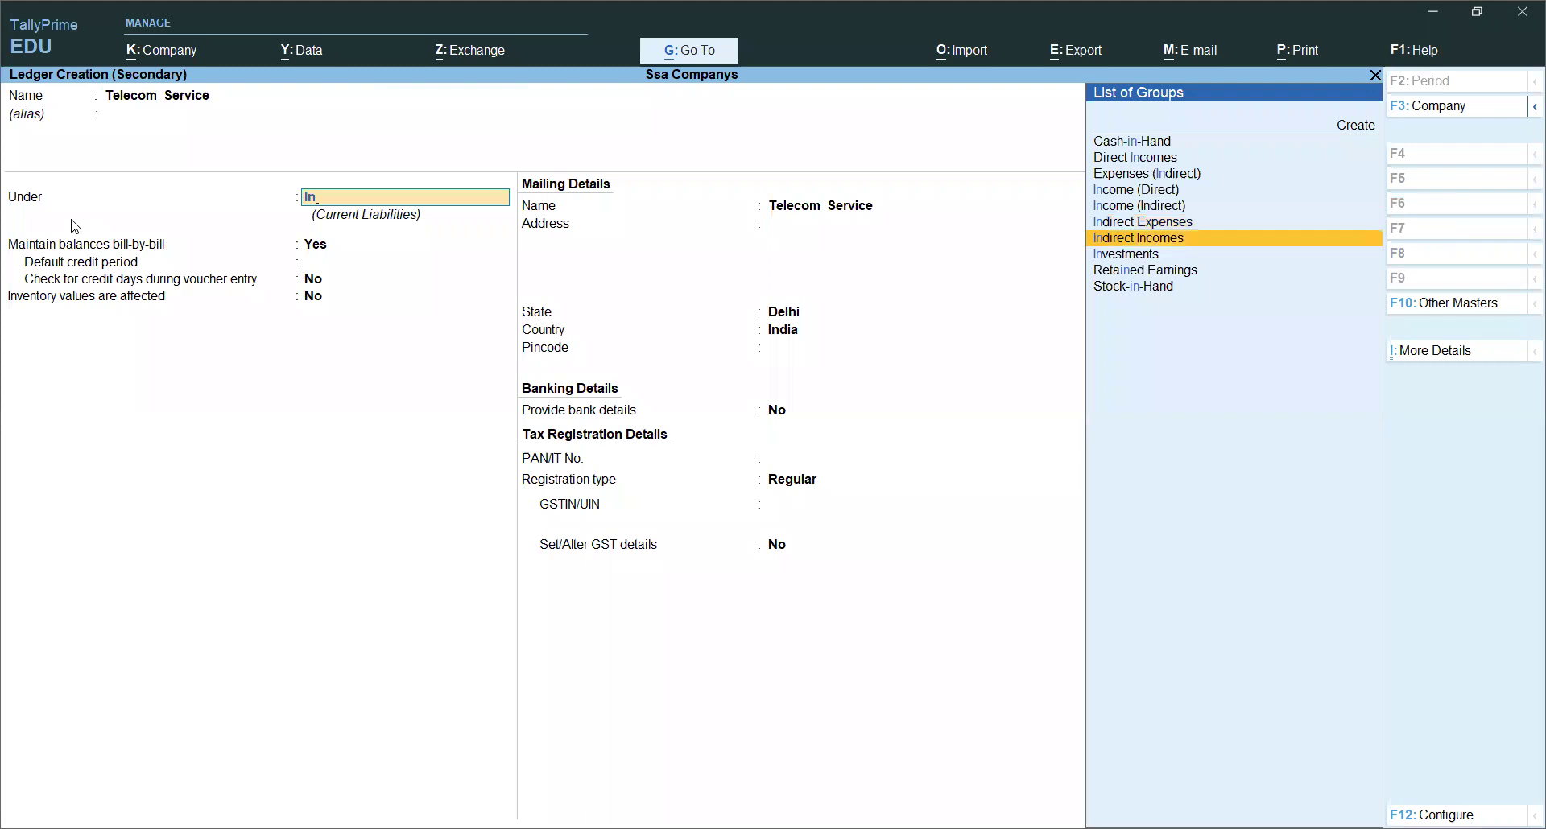
{"action": "key", "text": "Return"}
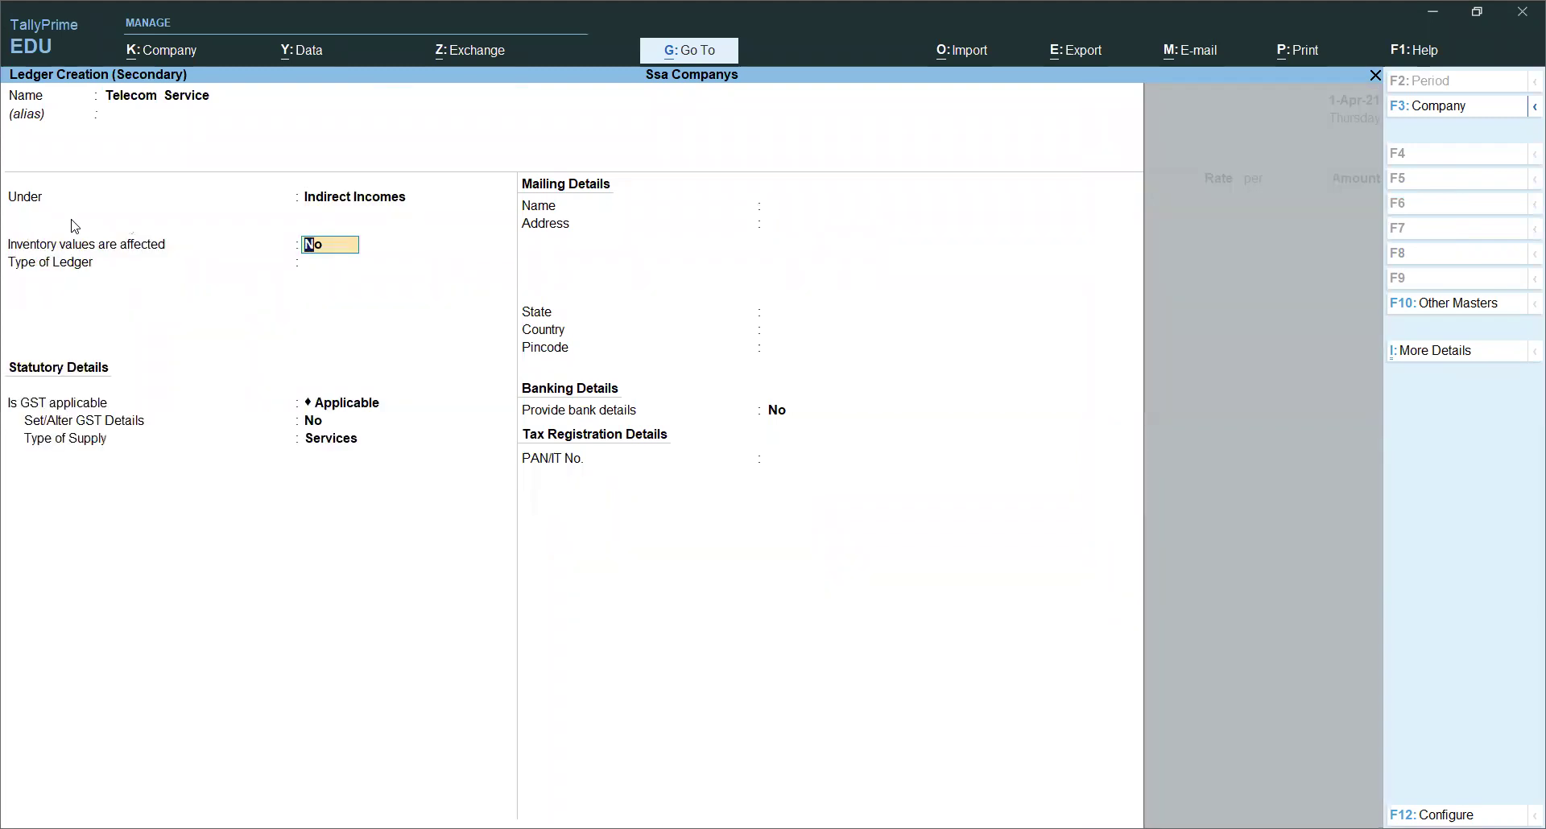
{"action": "key", "text": "Return"}
{"action": "key", "text": "Return"}
{"action": "key", "text": "Return"}
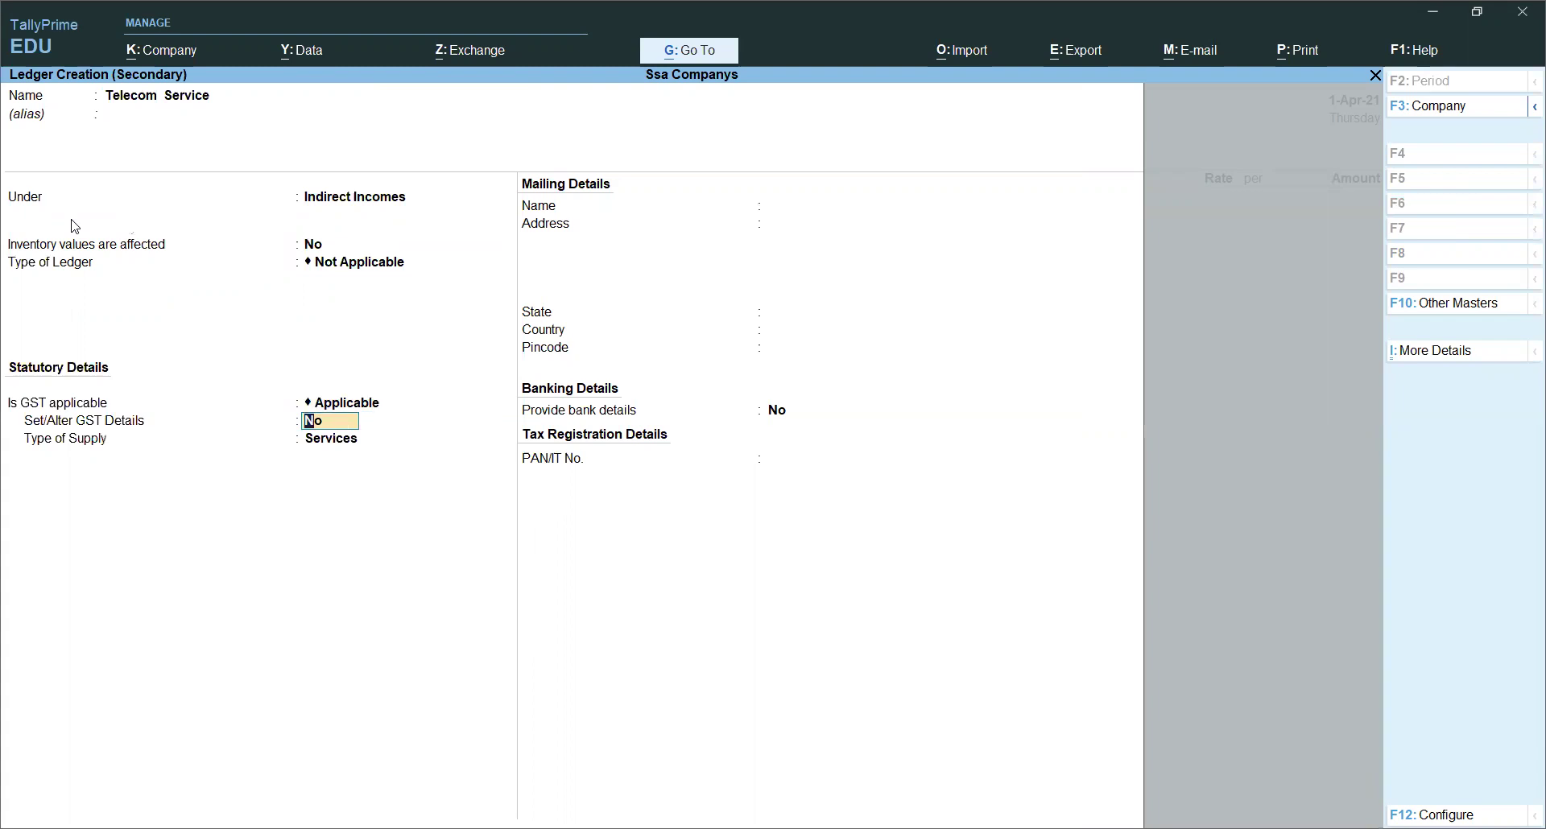
{"action": "key", "text": "y"}
{"action": "key", "text": "Return"}
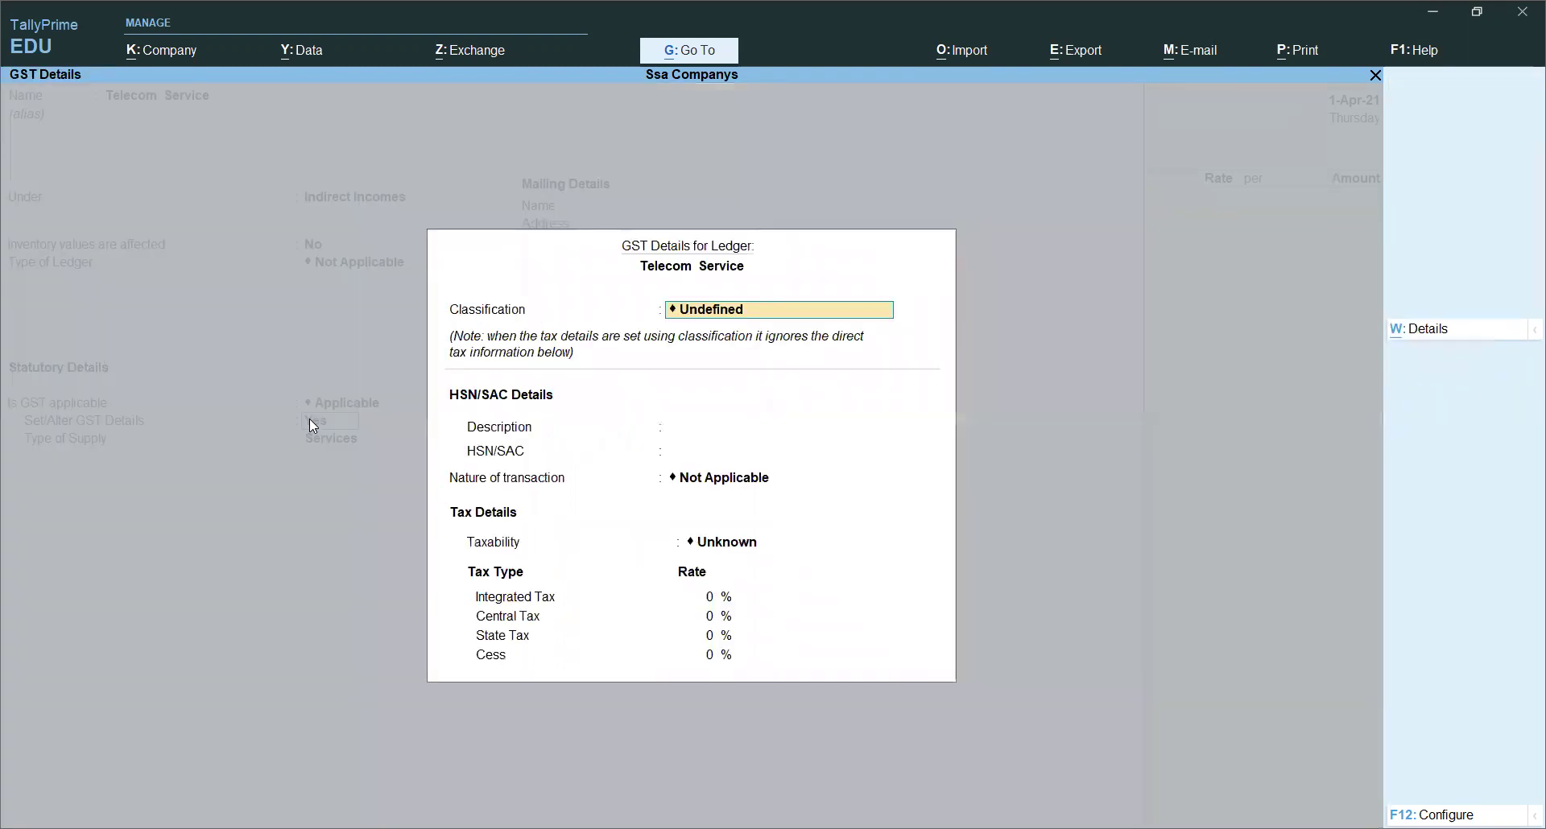
Step: Give it description Tel Service, HSN 2415, Taxable, 18% IGST, Services supply, and save
{"action": "key", "text": "Return"}
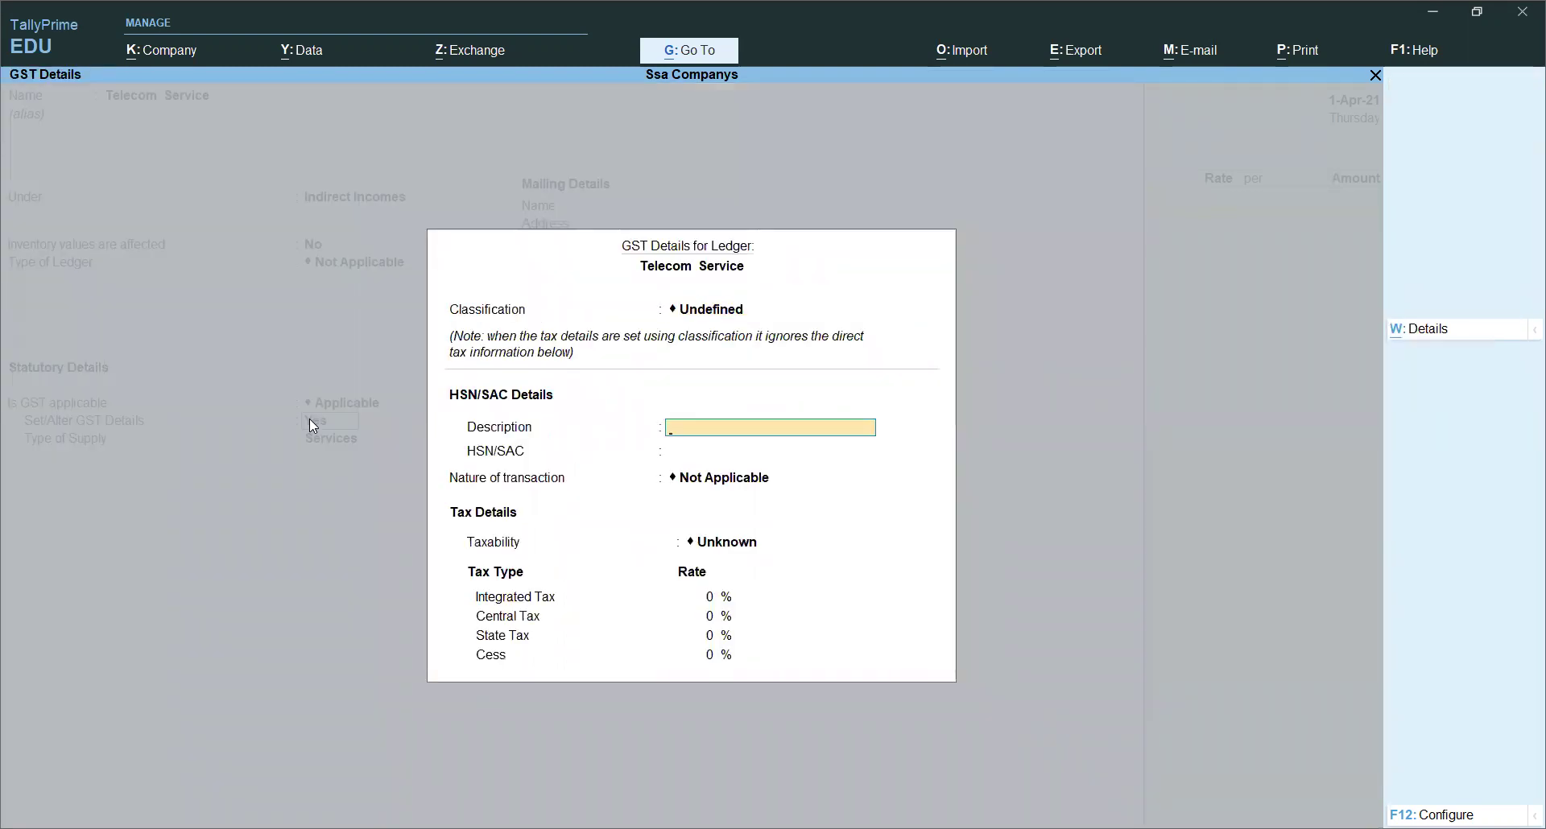
{"action": "type", "text": "Tel Service"}
{"action": "key", "text": "Return"}
{"action": "type", "text": "2"}
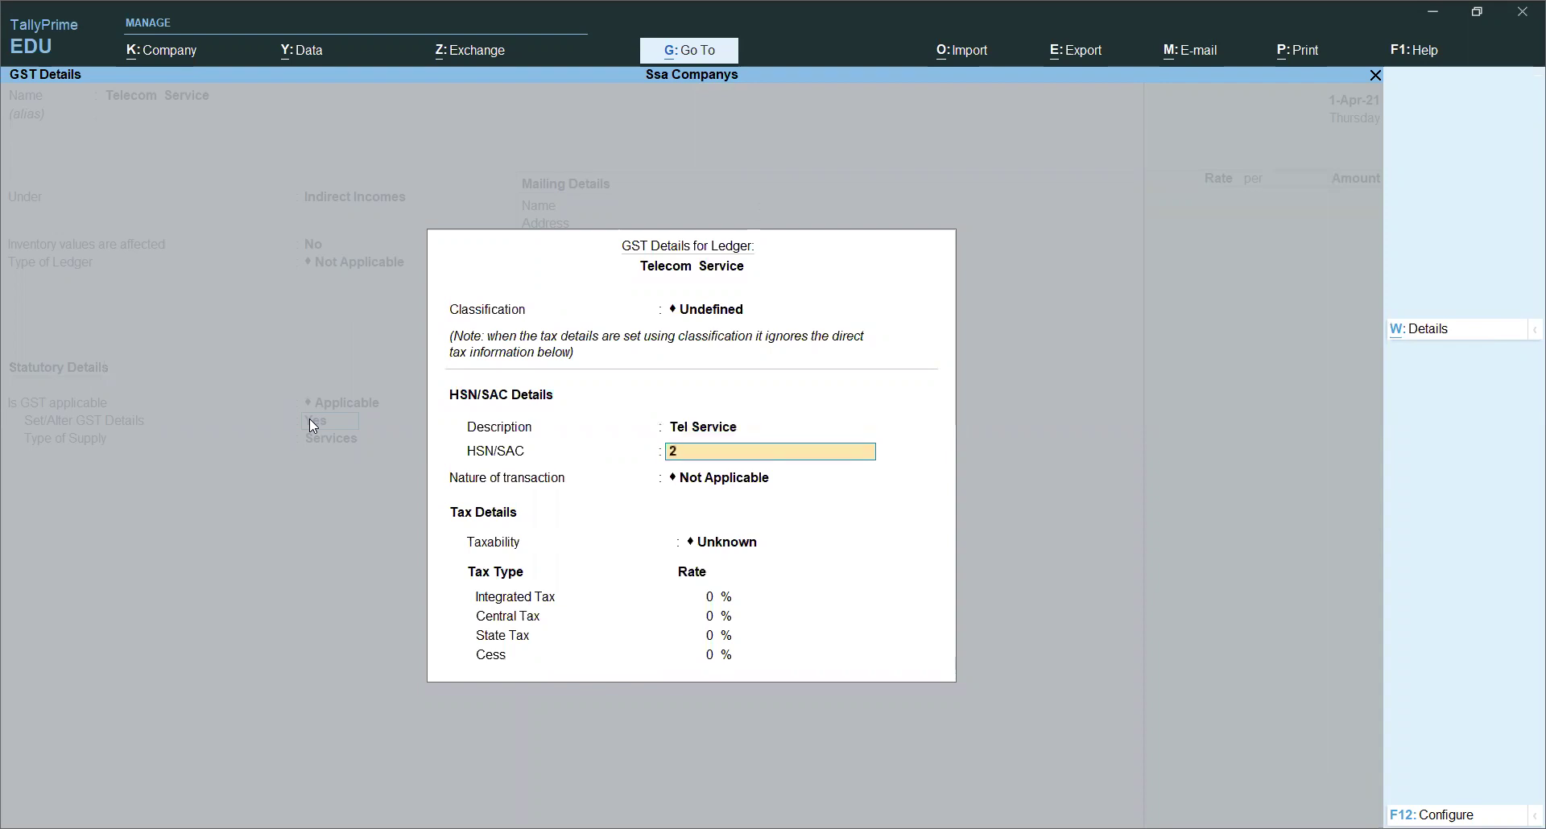
{"action": "type", "text": "415"}
{"action": "key", "text": "Return"}
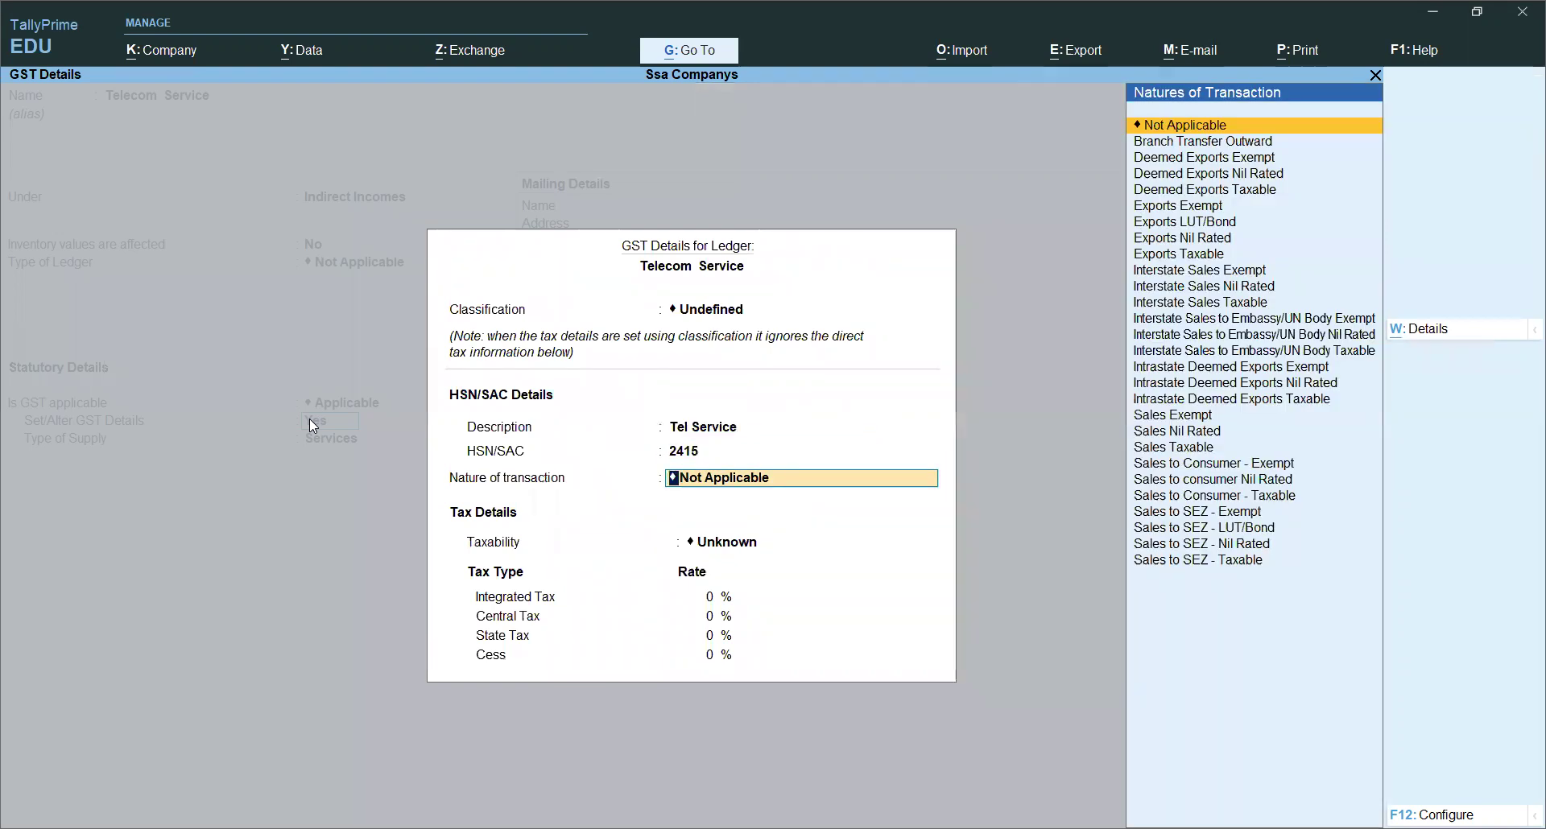
{"action": "key", "text": "Return"}
{"action": "key", "text": "Down"}
{"action": "key", "text": "Down"}
{"action": "key", "text": "Down"}
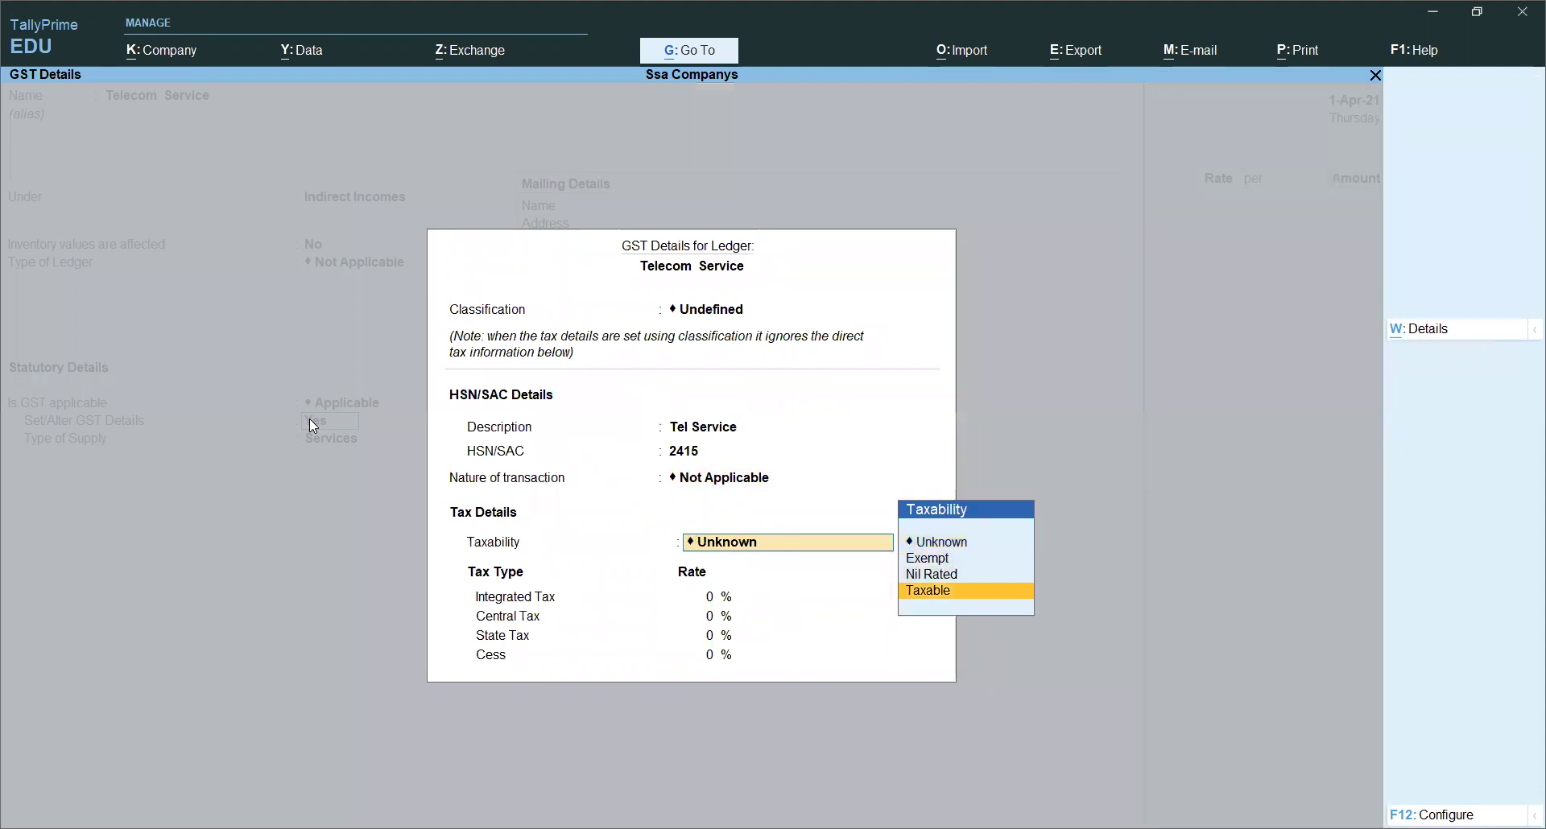
{"action": "key", "text": "Return"}
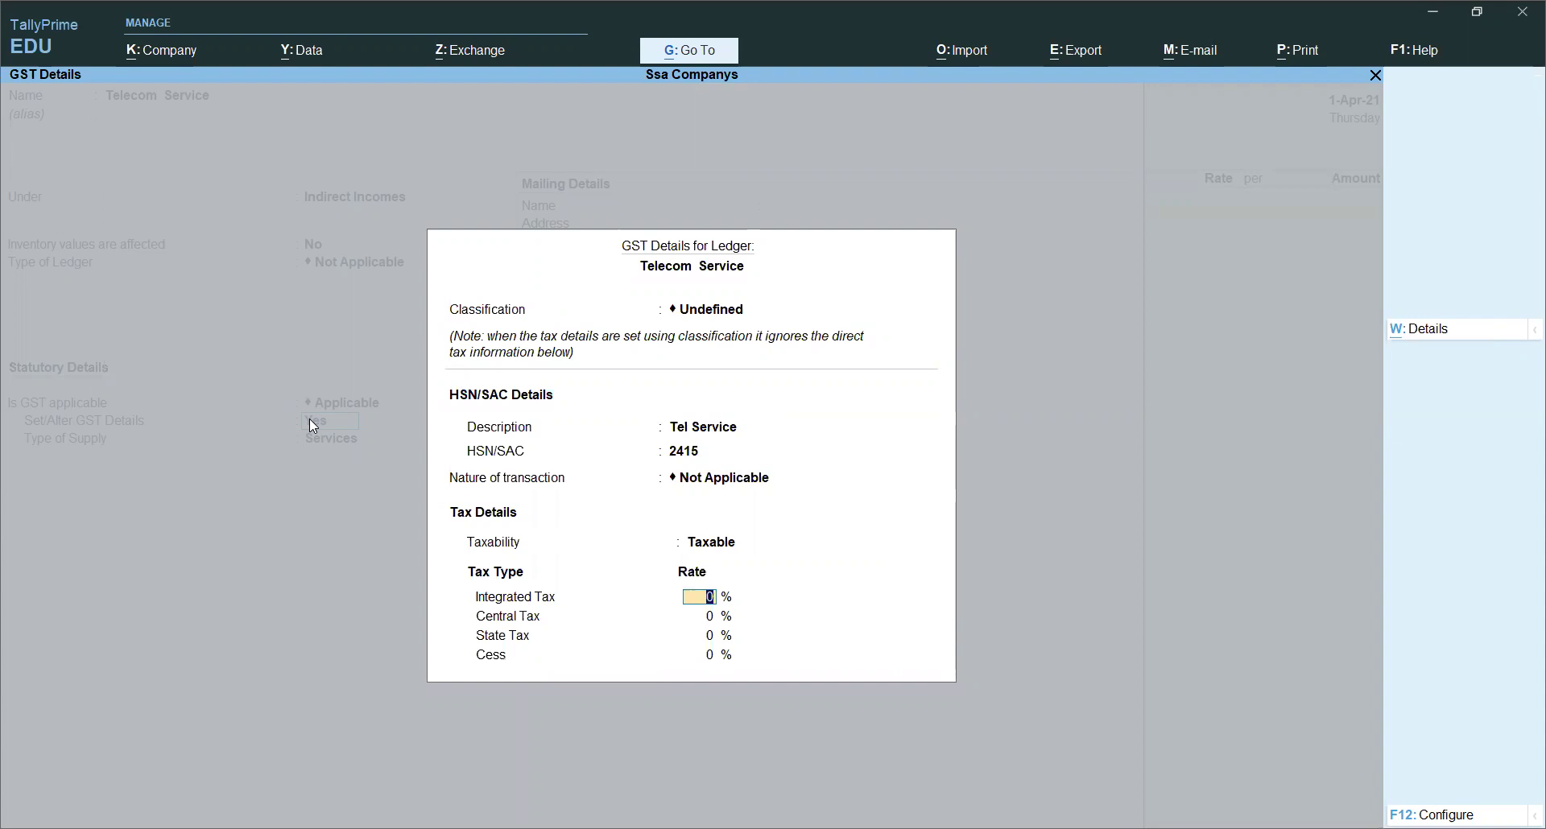
{"action": "type", "text": "18"}
{"action": "key", "text": "Return"}
{"action": "key", "text": "Return"}
{"action": "key", "text": "Return"}
{"action": "key", "text": "Return"}
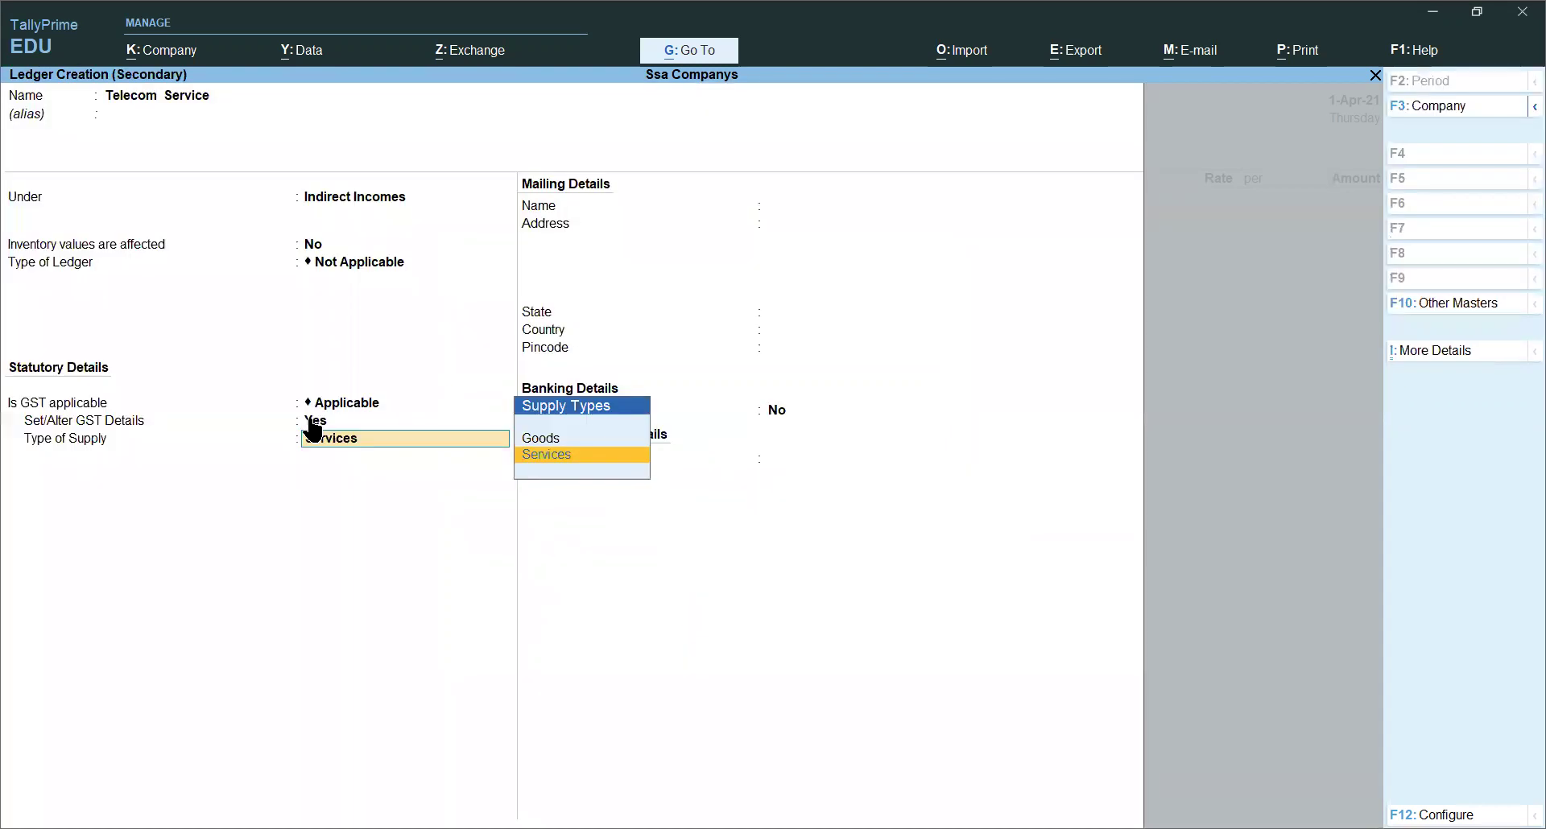
{"action": "key", "text": "Return"}
{"action": "key", "text": "Return"}
{"action": "key", "text": "Return"}
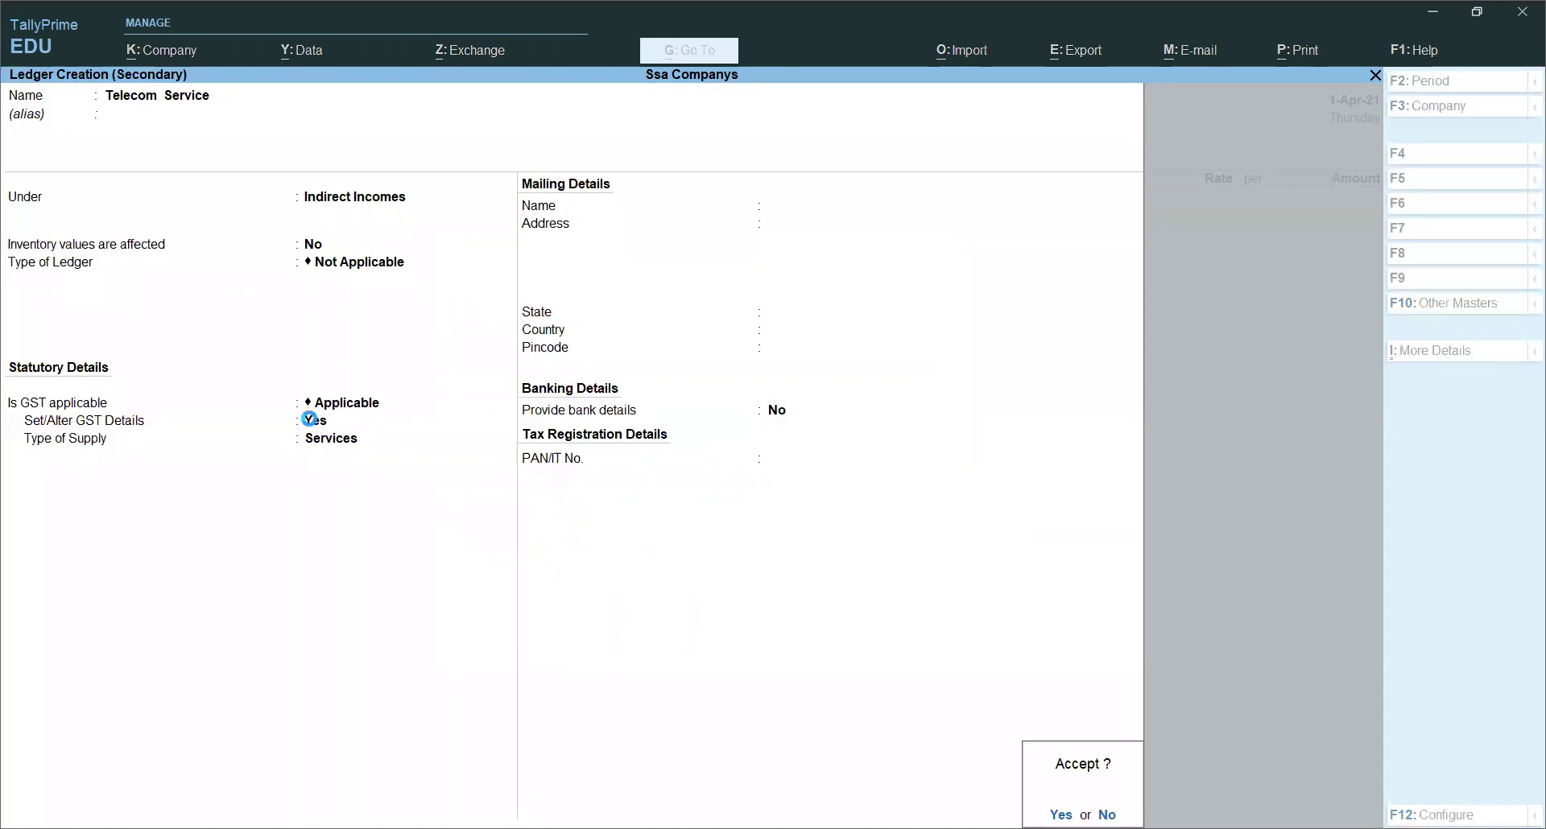
{"action": "key", "text": "Return"}
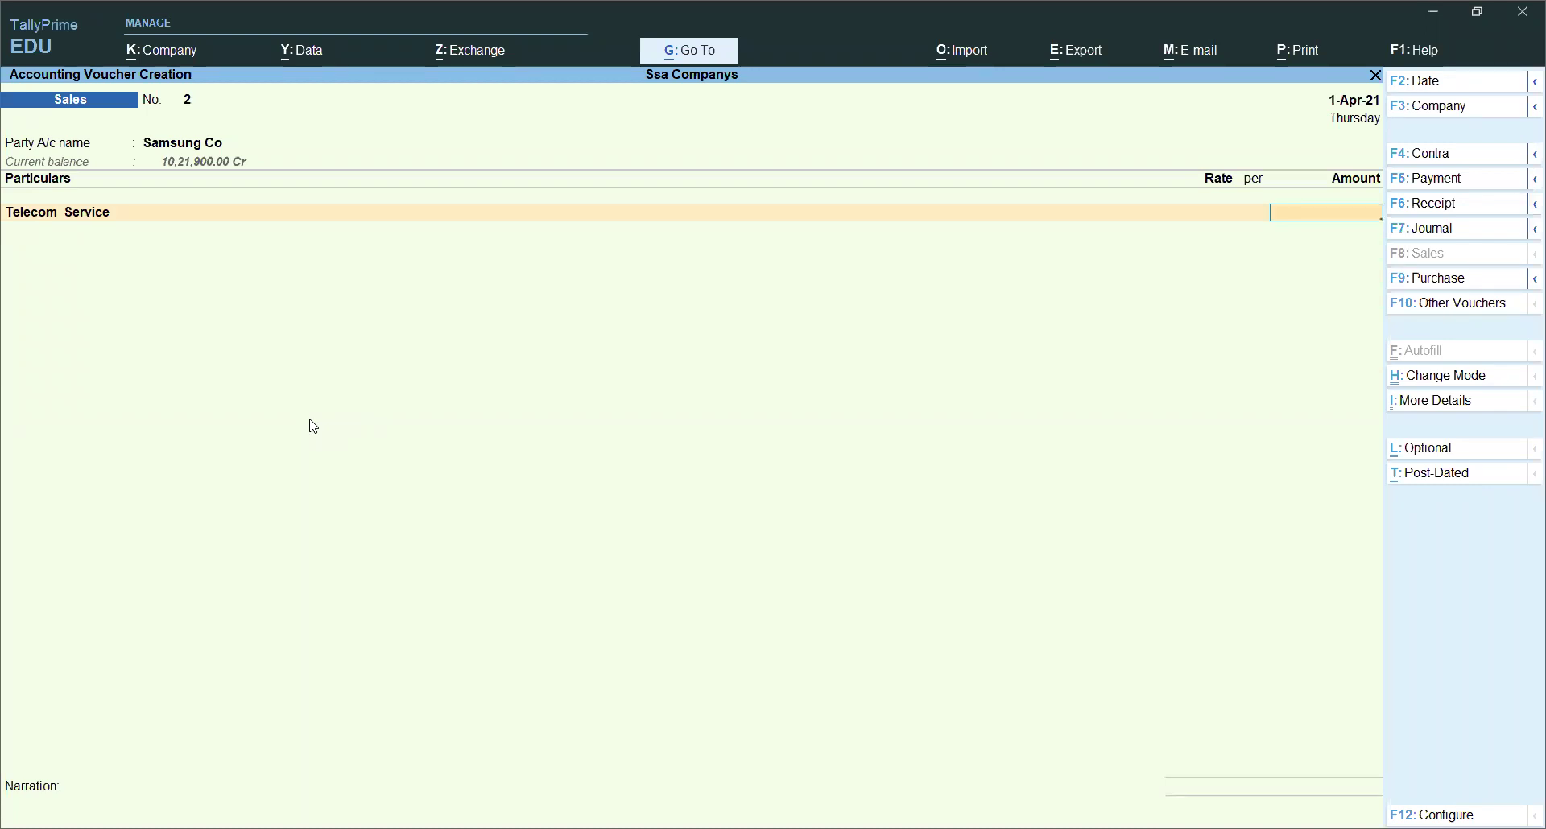
Step: Charge 45,000 for Telecom Service and add Cgst and Sgst lines of 4,050 each
{"action": "type", "text": "45000"}
{"action": "key", "text": "Return"}
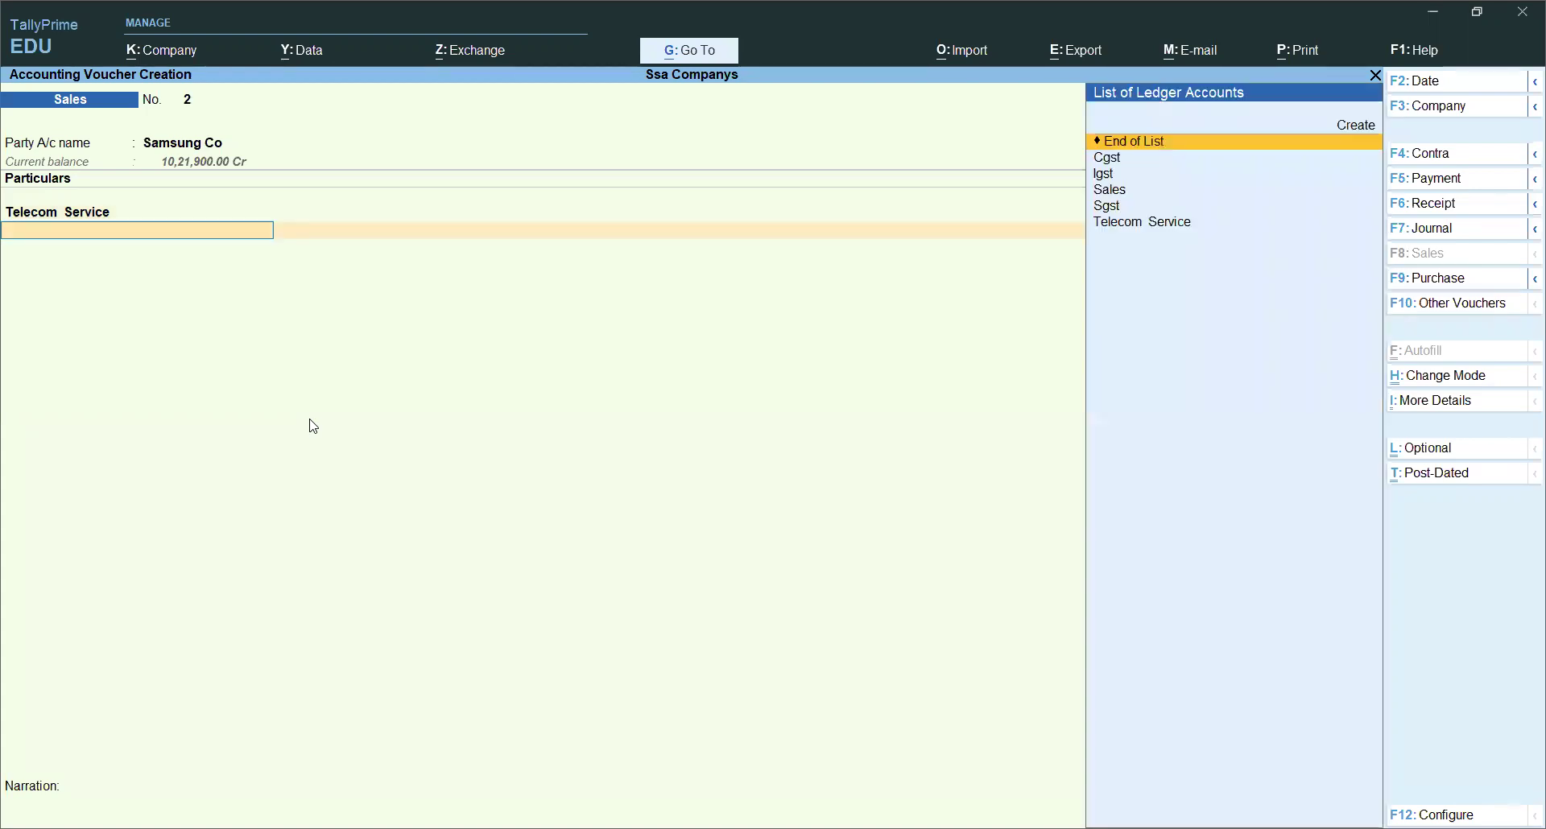
{"action": "key", "text": "Down"}
{"action": "key", "text": "Down"}
{"action": "key", "text": "Up"}
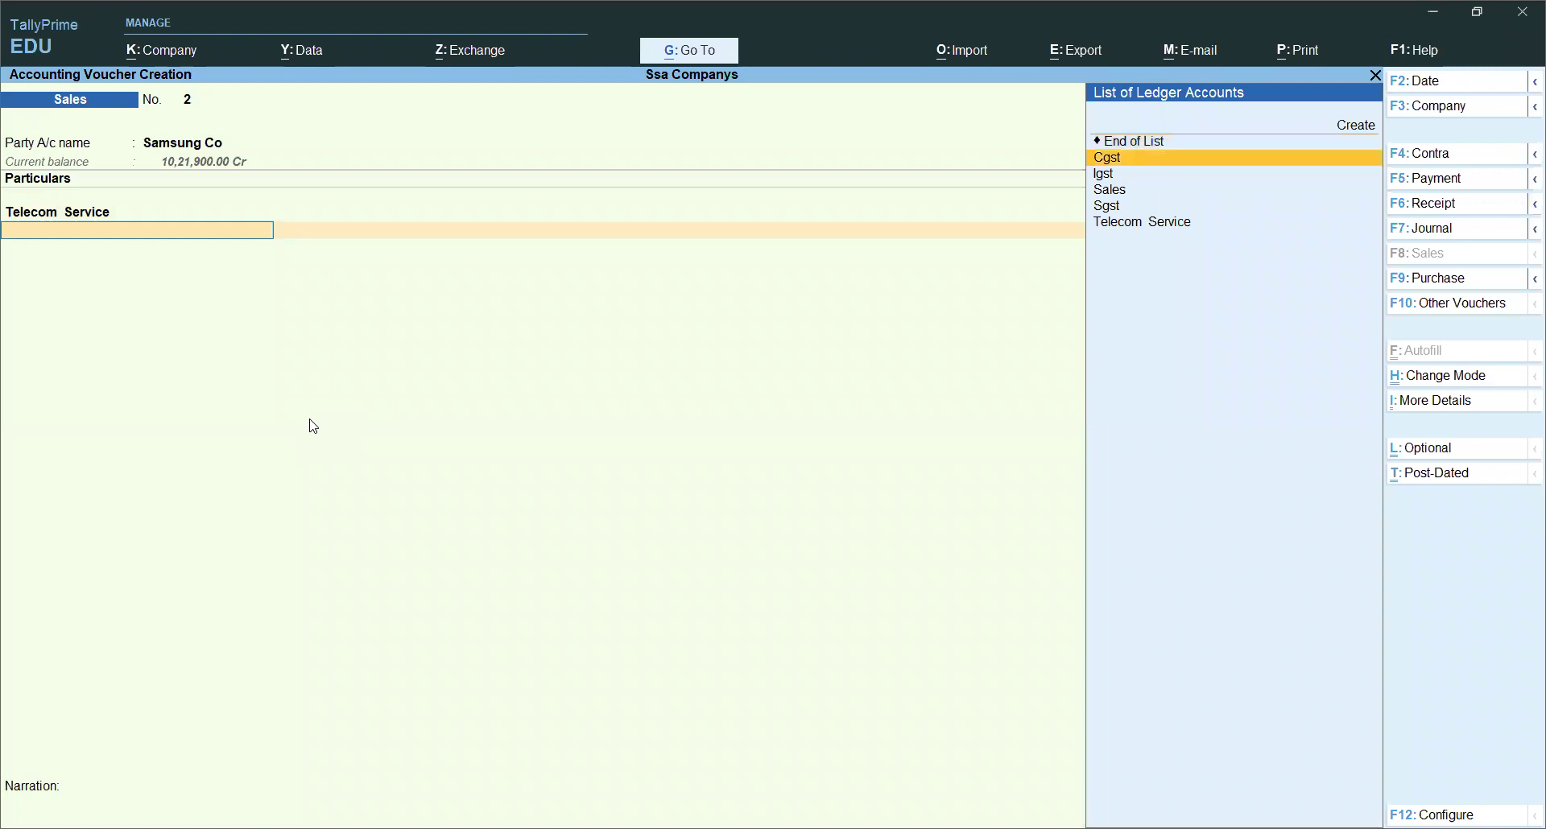
{"action": "key", "text": "Return"}
{"action": "key", "text": "Return"}
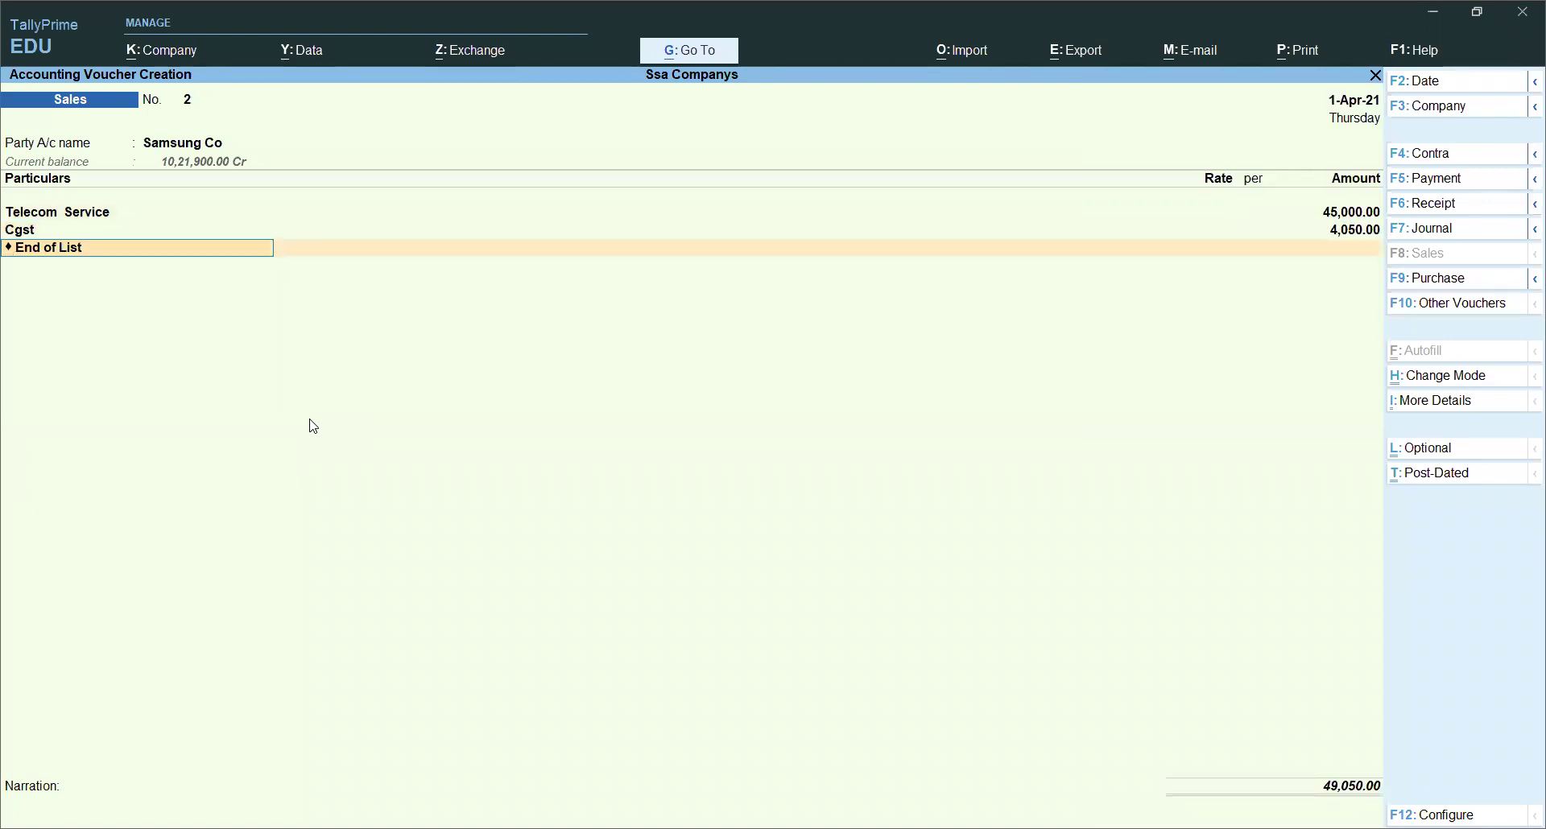
{"action": "type", "text": "S"}
{"action": "key", "text": "Down"}
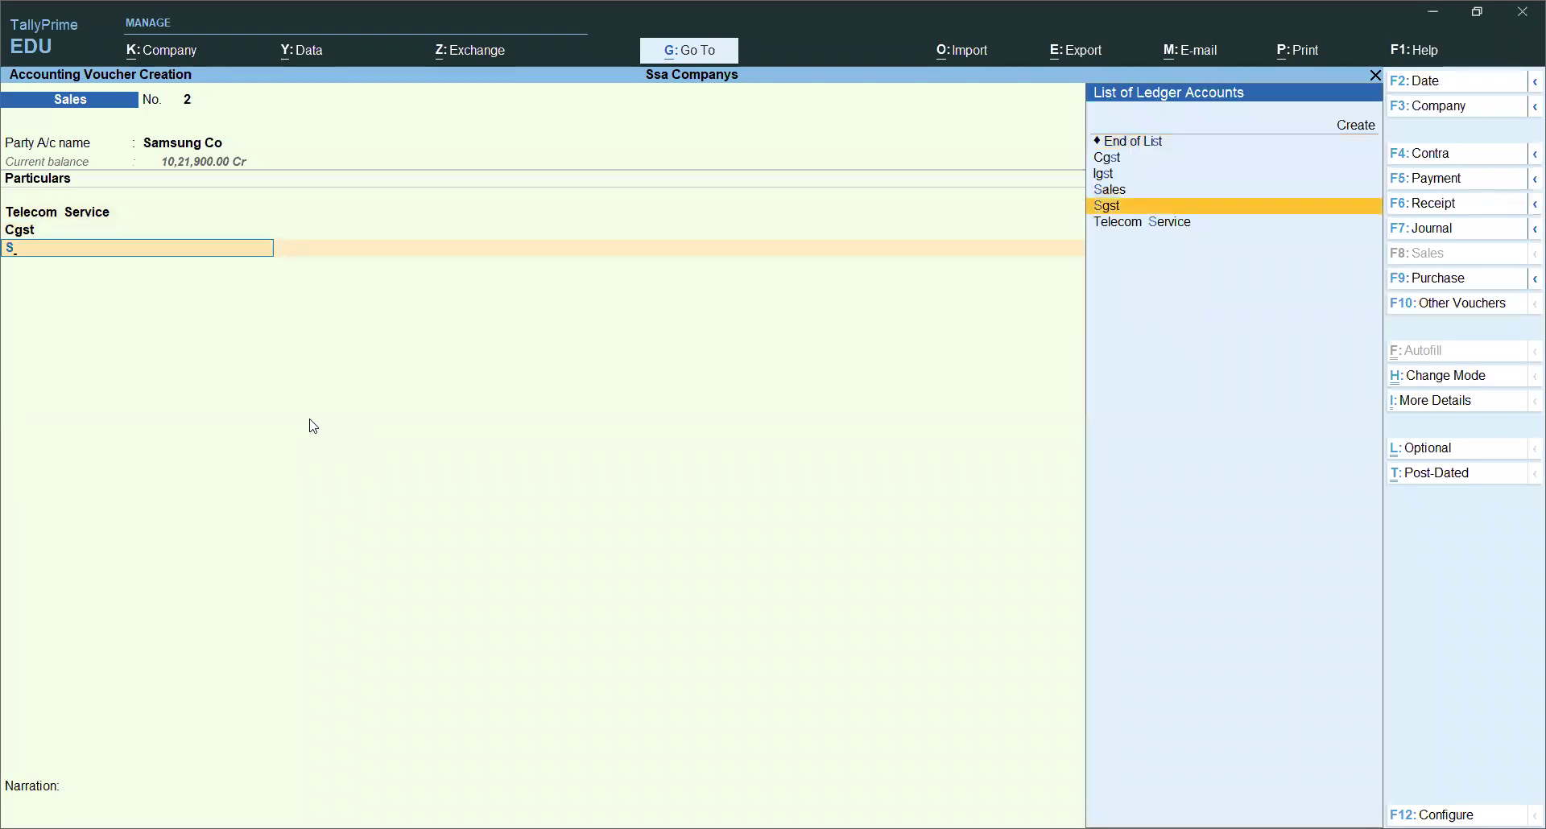
{"action": "key", "text": "Return"}
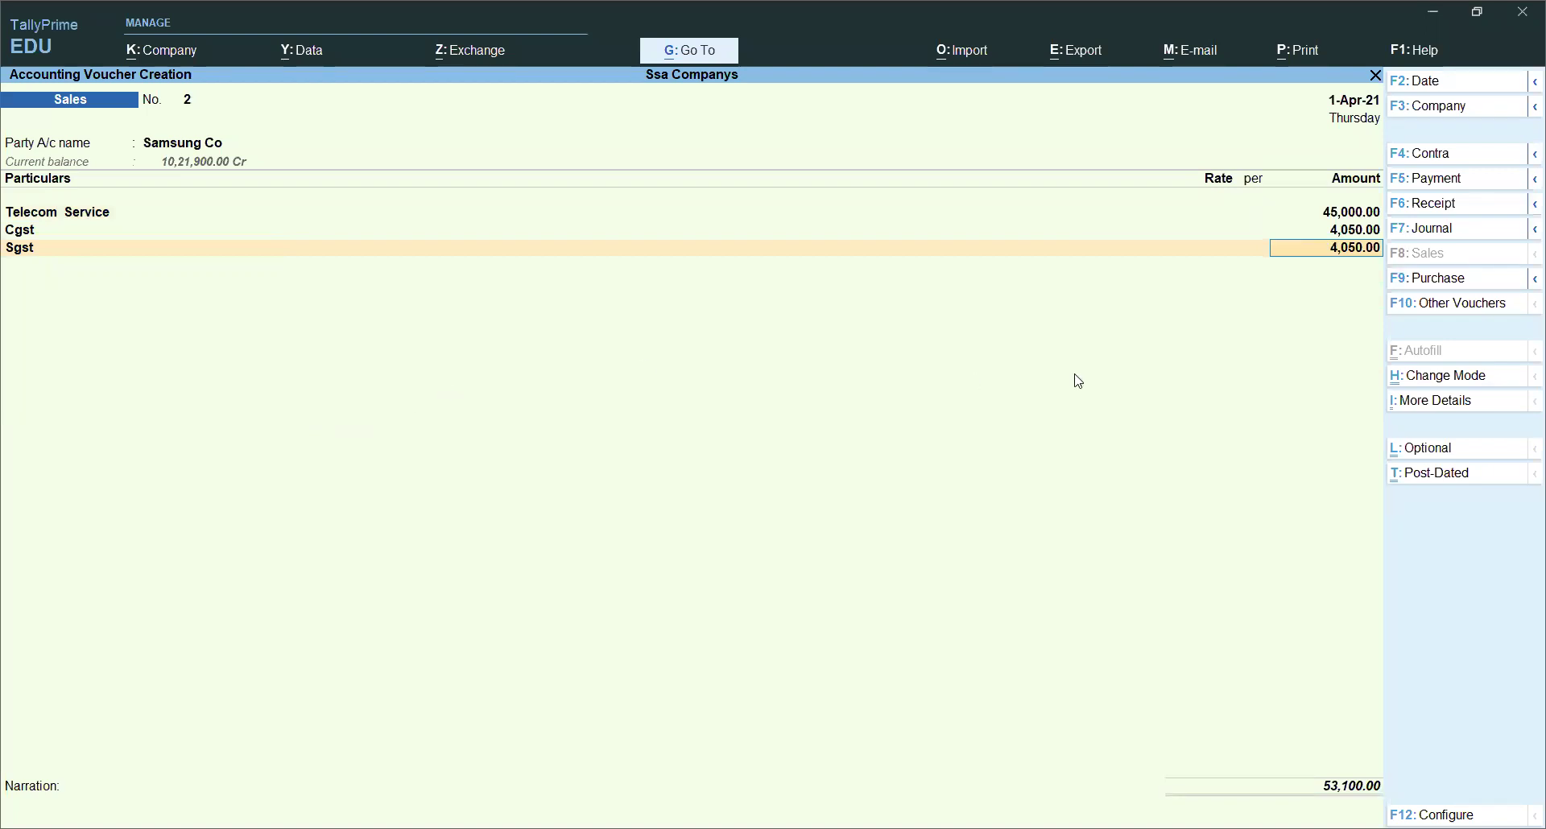
{"action": "left_click", "coordinate": [1423, 406]}
Step: Review the detailed GST Tax Analysis: 45,000 taxable at 9% central and state tax, 8,100 total
{"action": "type", "text": "Gst"}
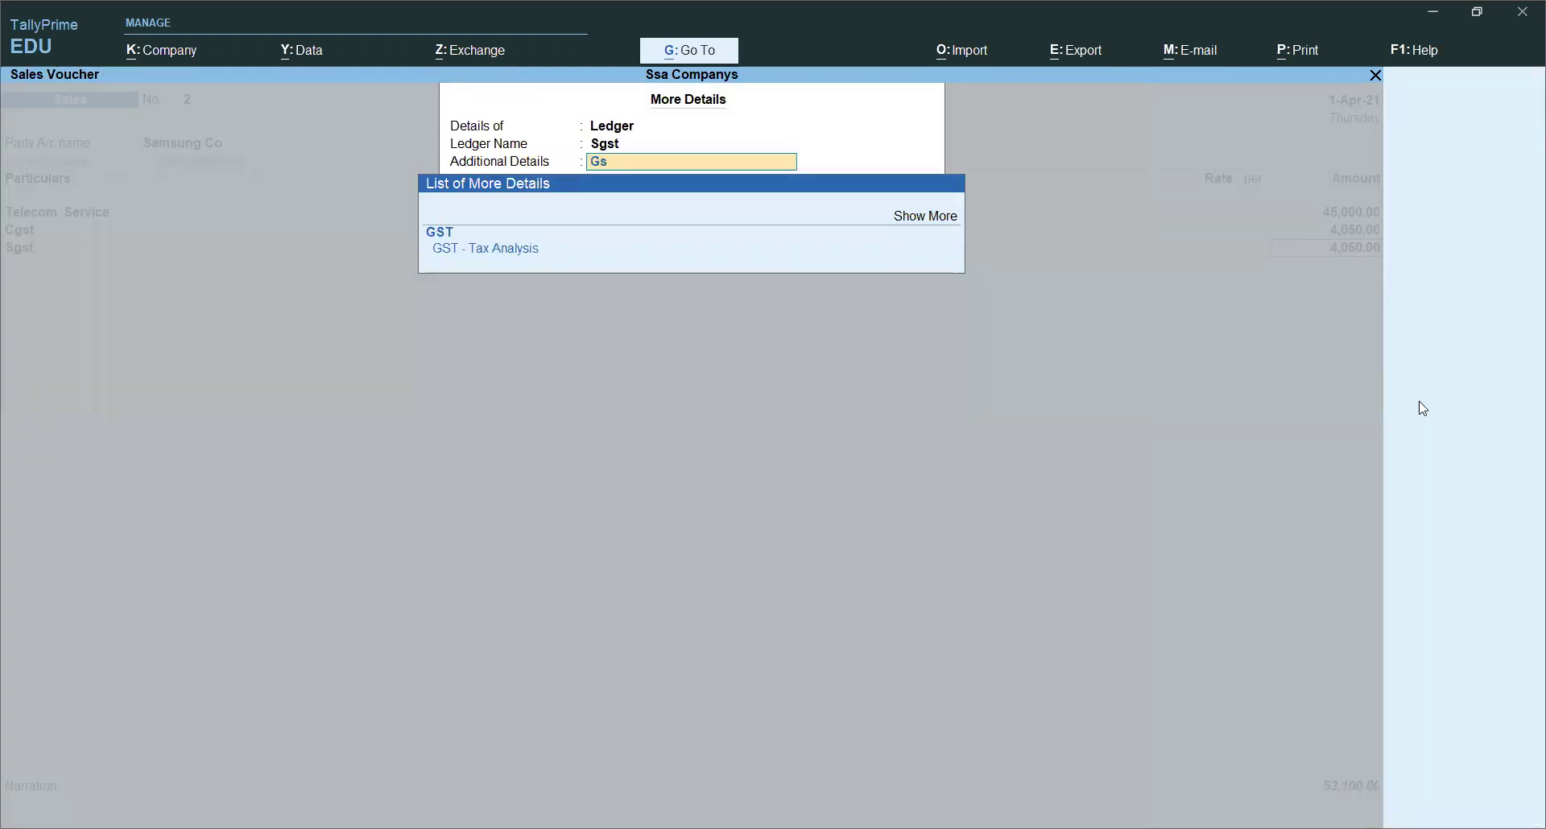
{"action": "key", "text": "Down"}
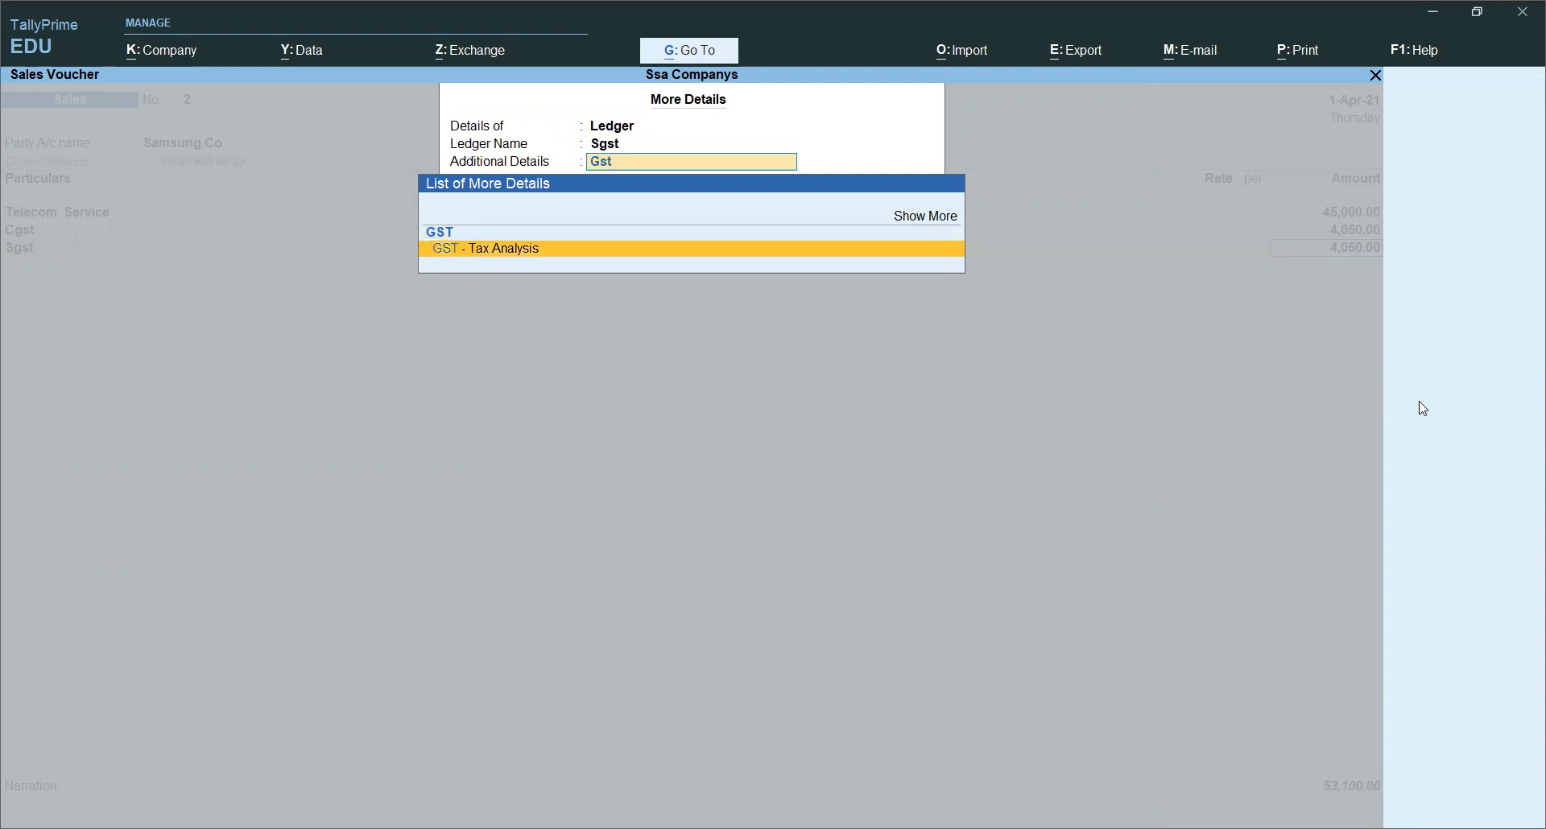
{"action": "key", "text": "Return"}
{"action": "key", "text": "alt+F5"}
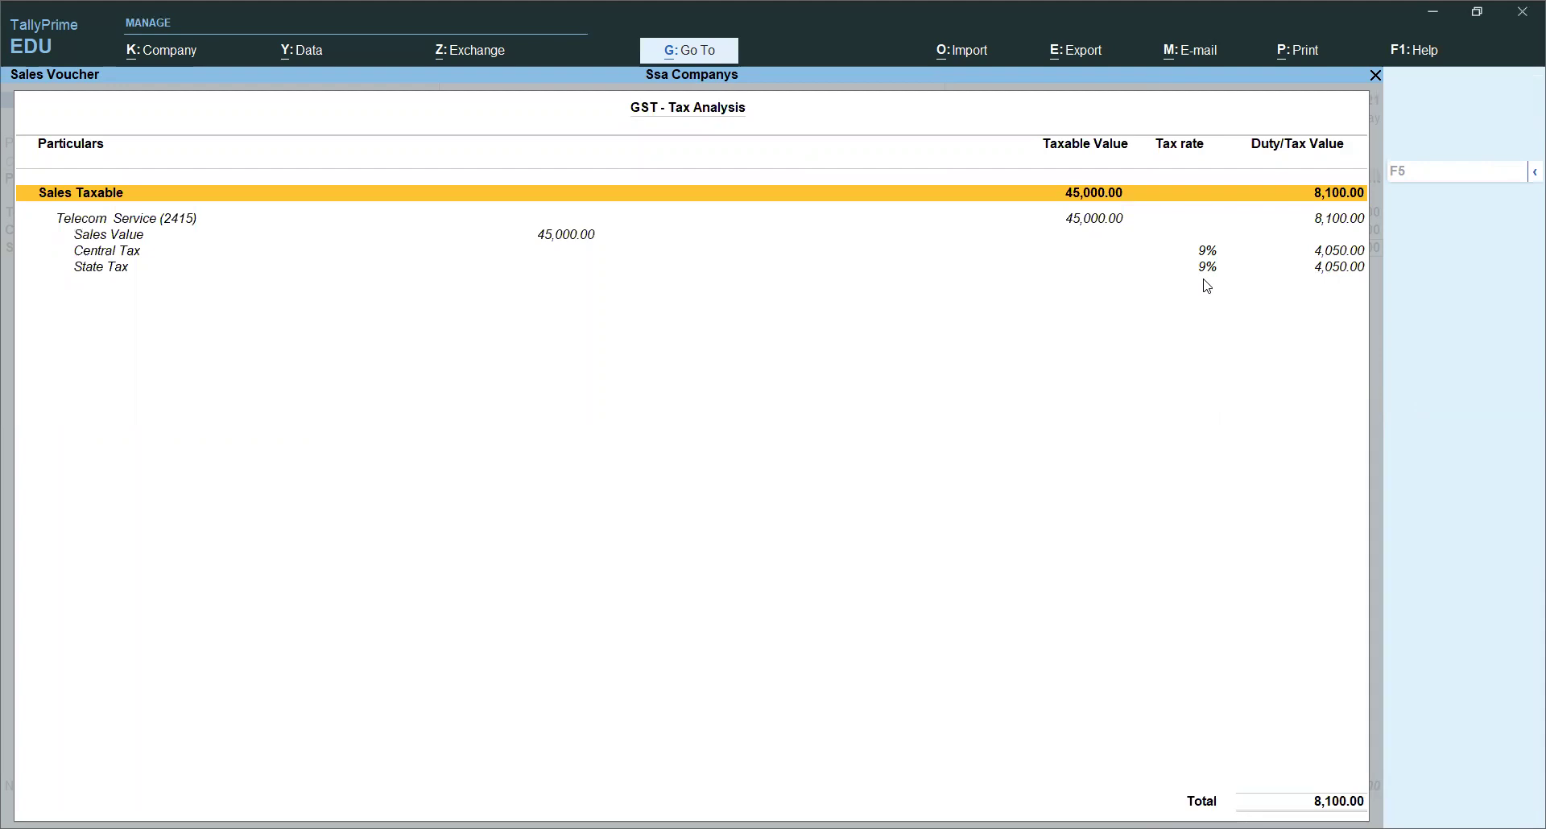
{"action": "key", "text": "Escape"}
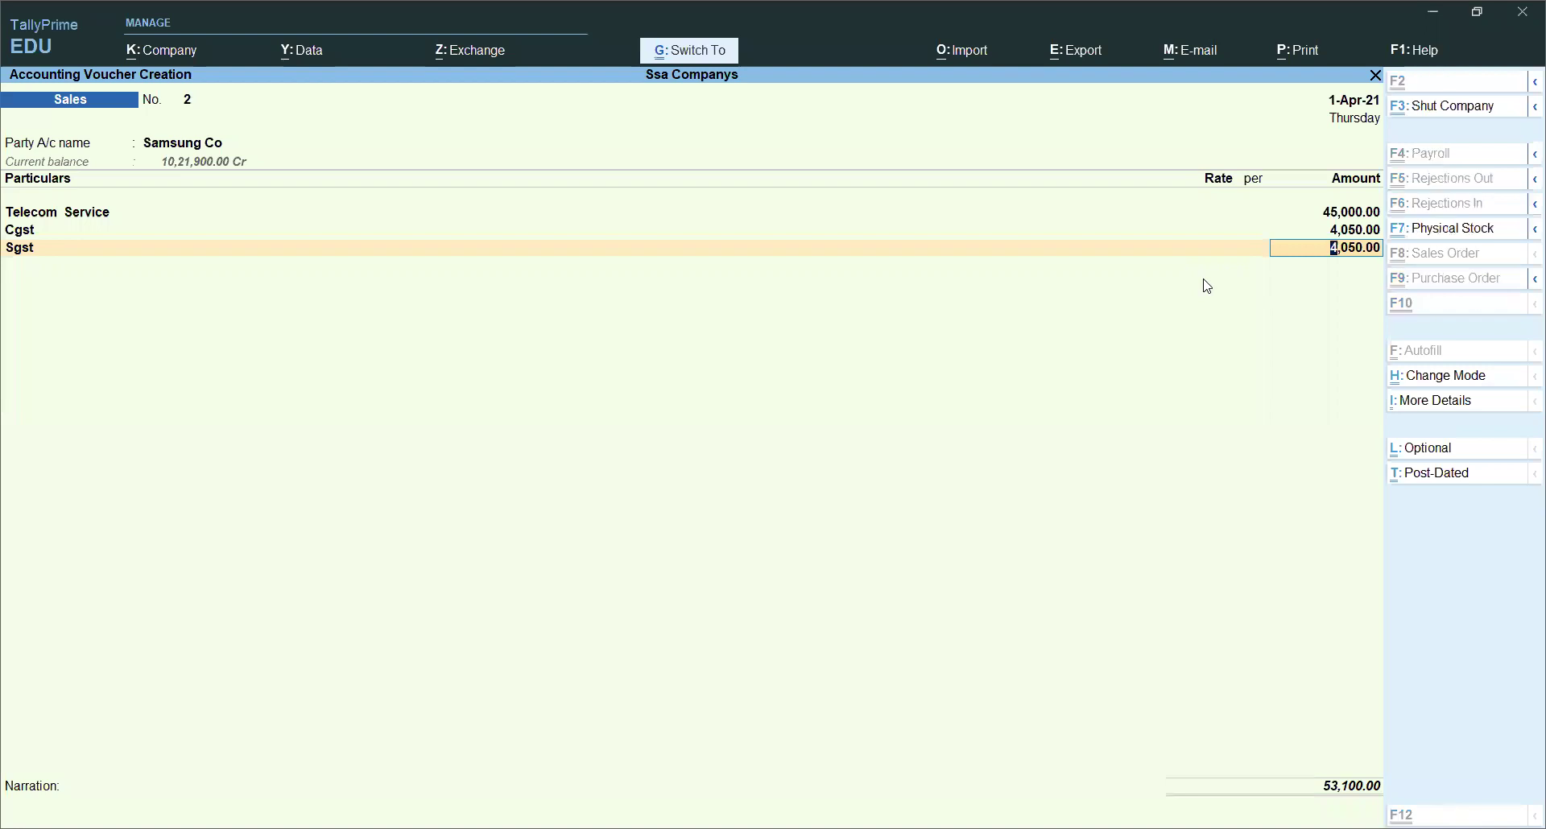
Step: Save voucher 2, switch voucher 3 to Item Invoice mode, and begin a new party ledger
{"action": "key", "text": "ctrl+a"}
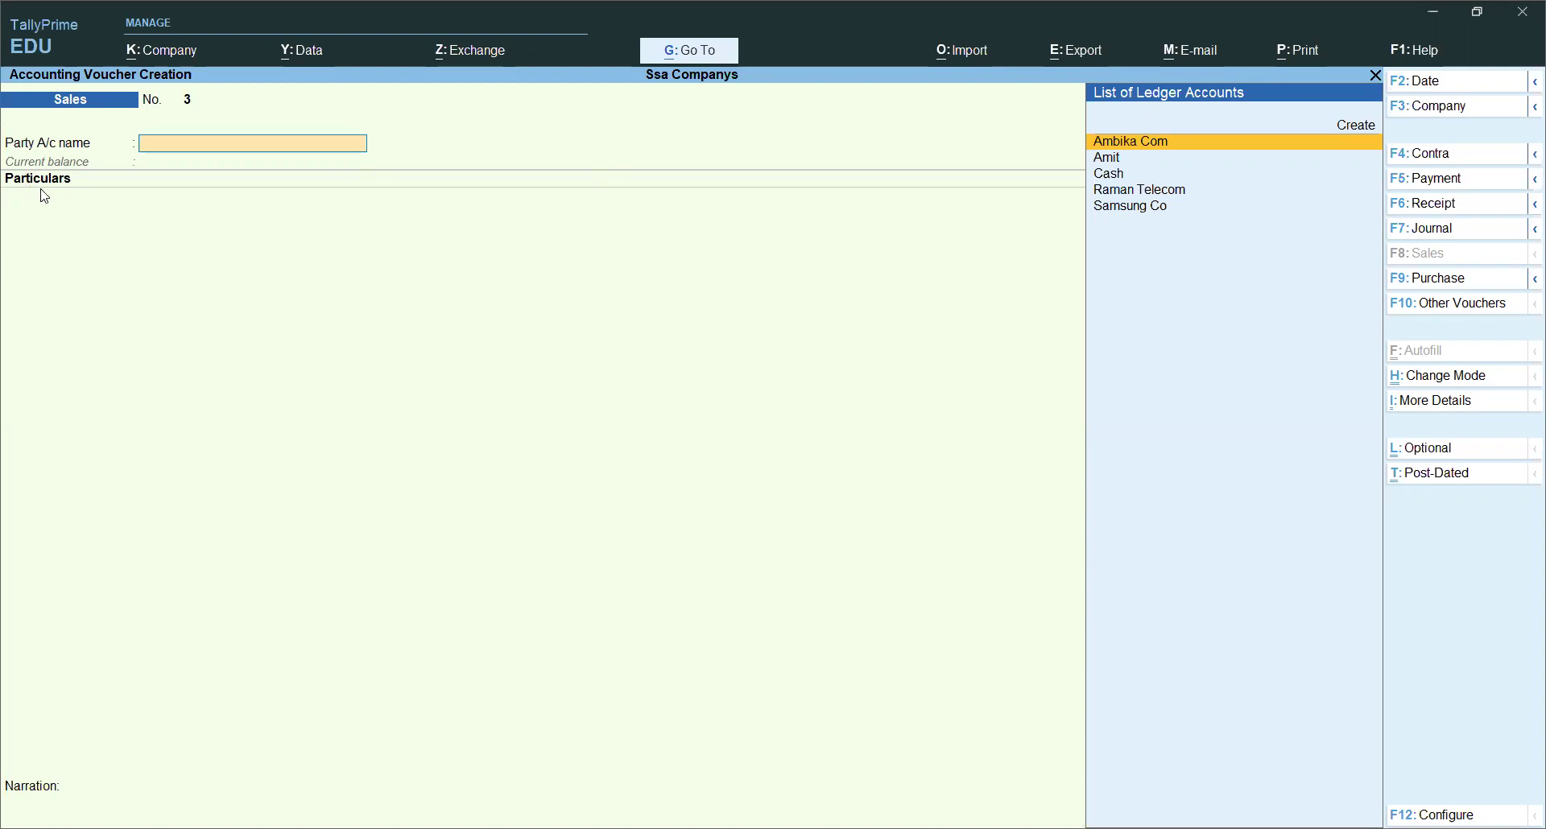
{"action": "left_click", "coordinate": [1420, 376]}
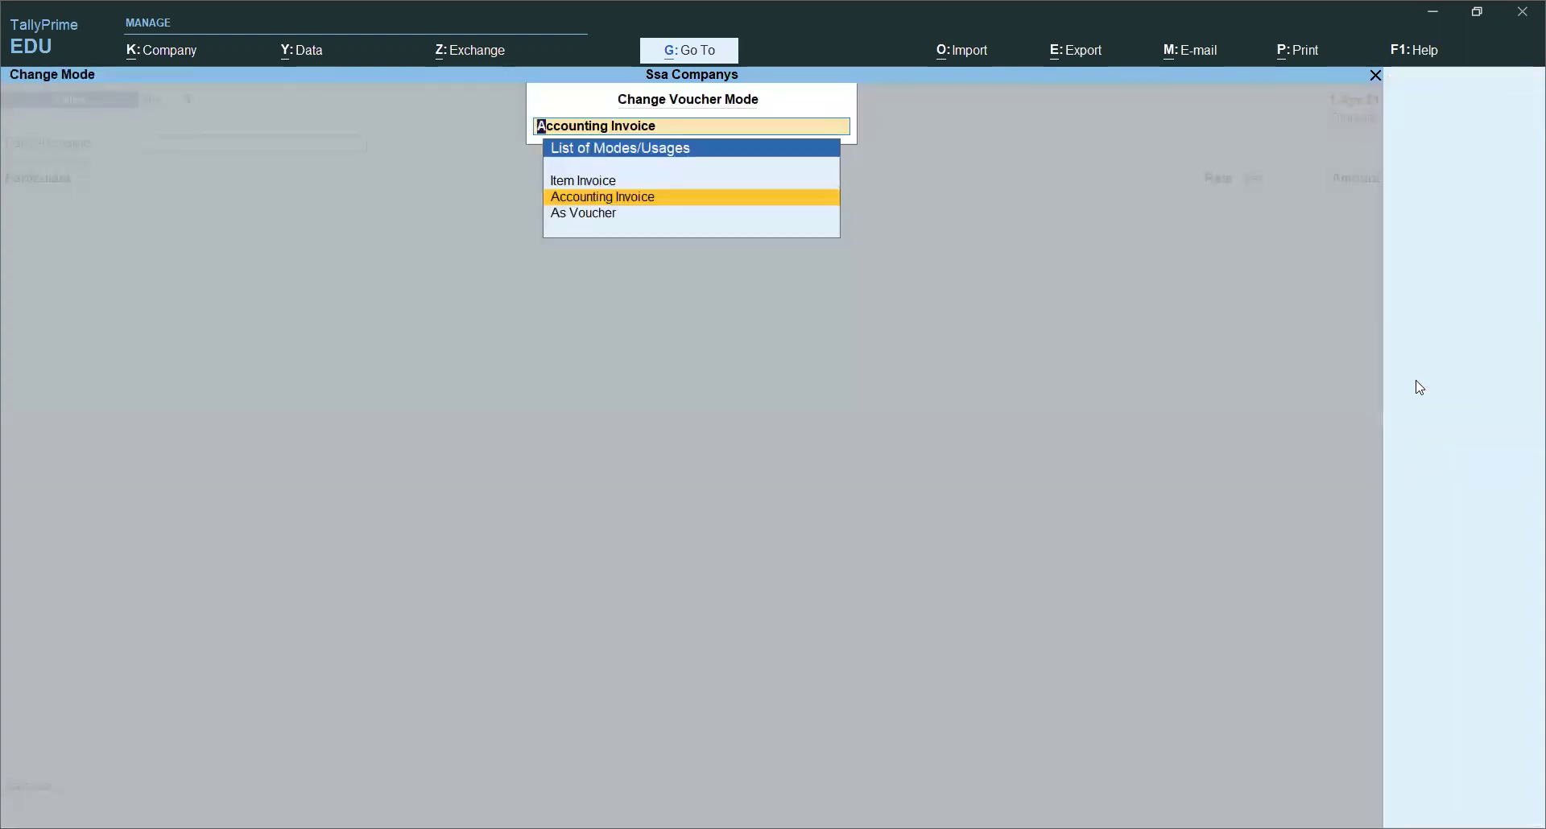
{"action": "key", "text": "Up"}
{"action": "key", "text": "Return"}
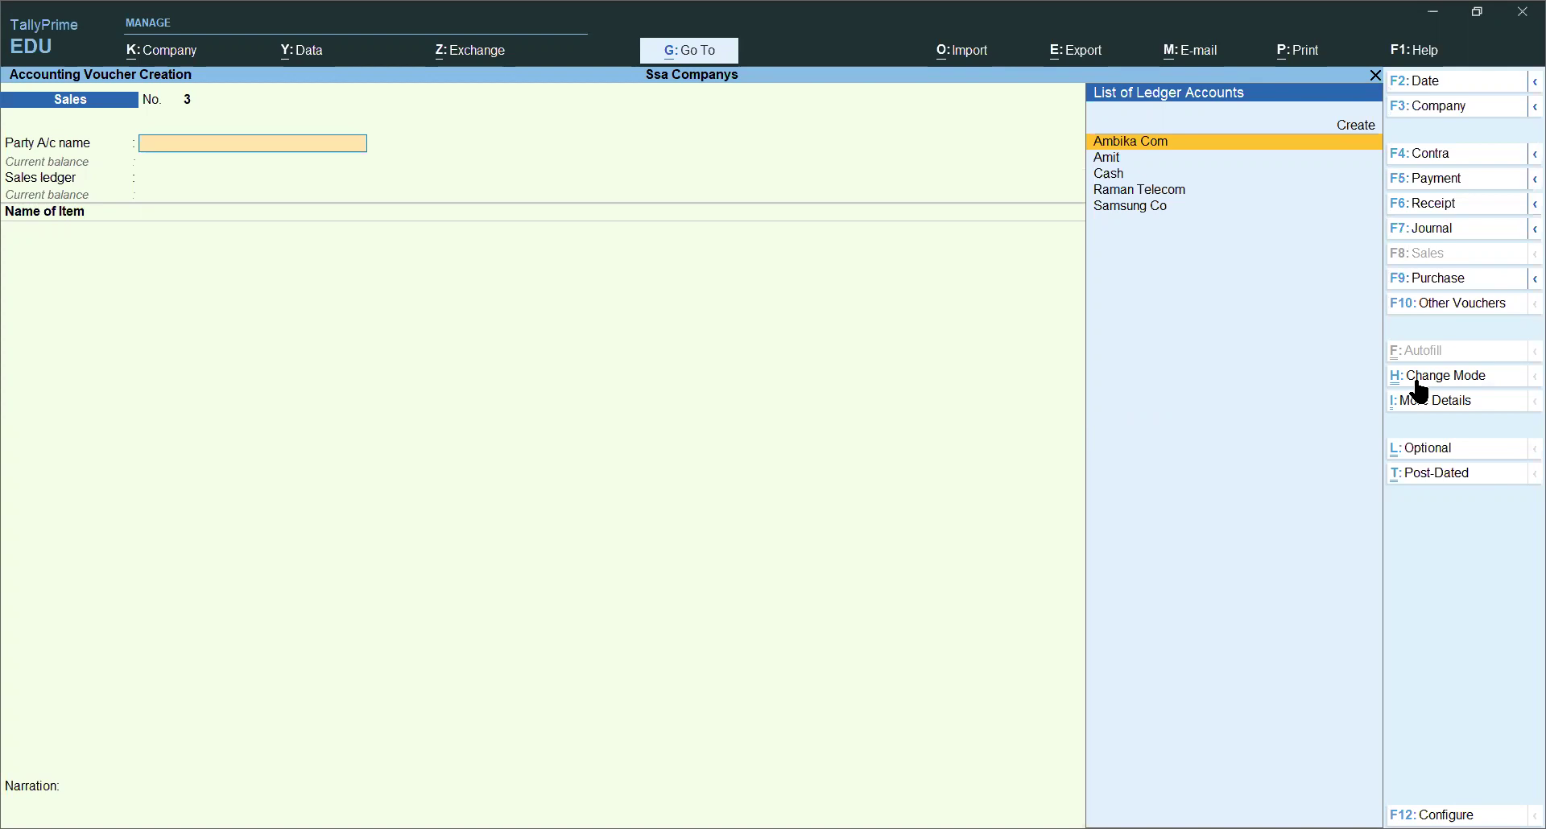
{"action": "key", "text": "alt+c"}
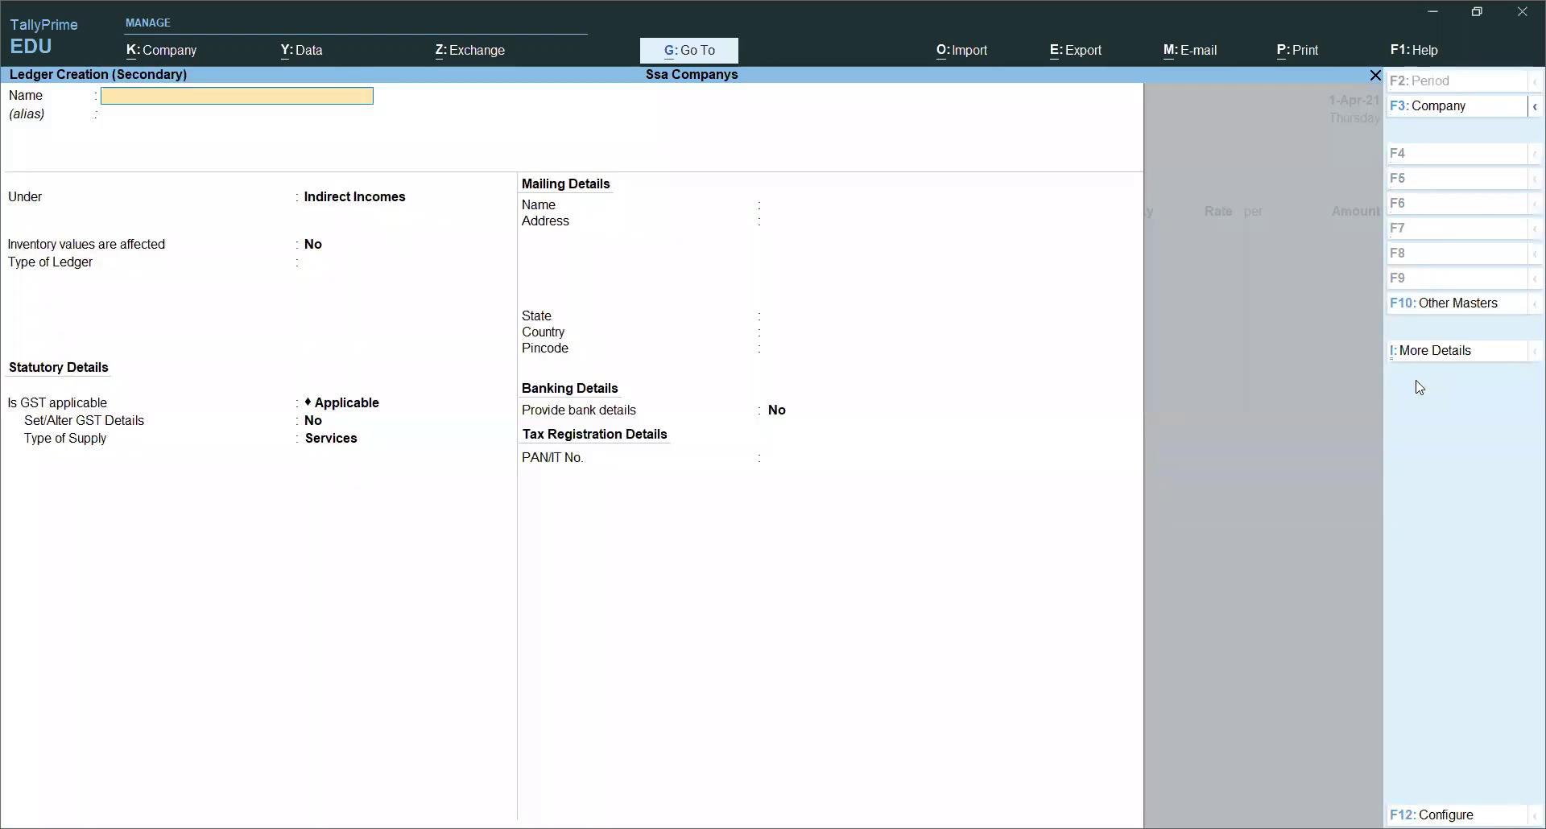
Step: Name the party ledger 'Raman and Sons' under Sundry Debtors
{"action": "type", "text": "Ramn"}
{"action": "key", "text": "BackSpace"}
{"action": "type", "text": "an and Sons"}
{"action": "key", "text": "Return"}
{"action": "type", "text": "Sun"}
{"action": "key", "text": "Down"}
{"action": "key", "text": "Down"}
{"action": "key", "text": "Return"}
{"action": "key", "text": "Return"}
Step: Set state Haryana and Regular registration, enter the party's GSTIN, and save the ledger
{"action": "key", "text": "Return"}
{"action": "key", "text": "Return"}
{"action": "key", "text": "Return"}
{"action": "key", "text": "Return"}
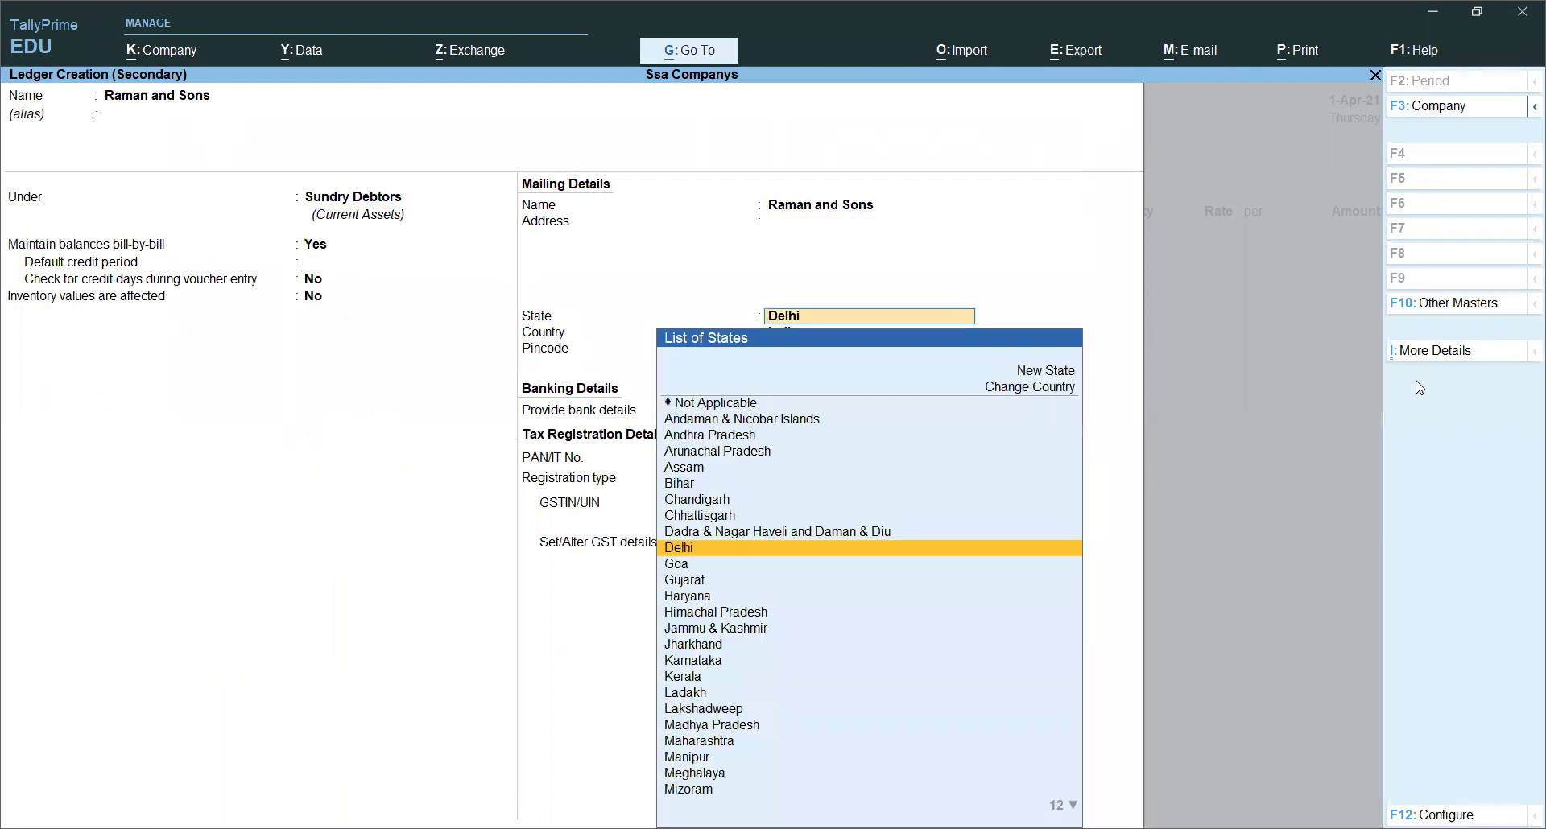
{"action": "key", "text": "Return"}
{"action": "key", "text": "BackSpace"}
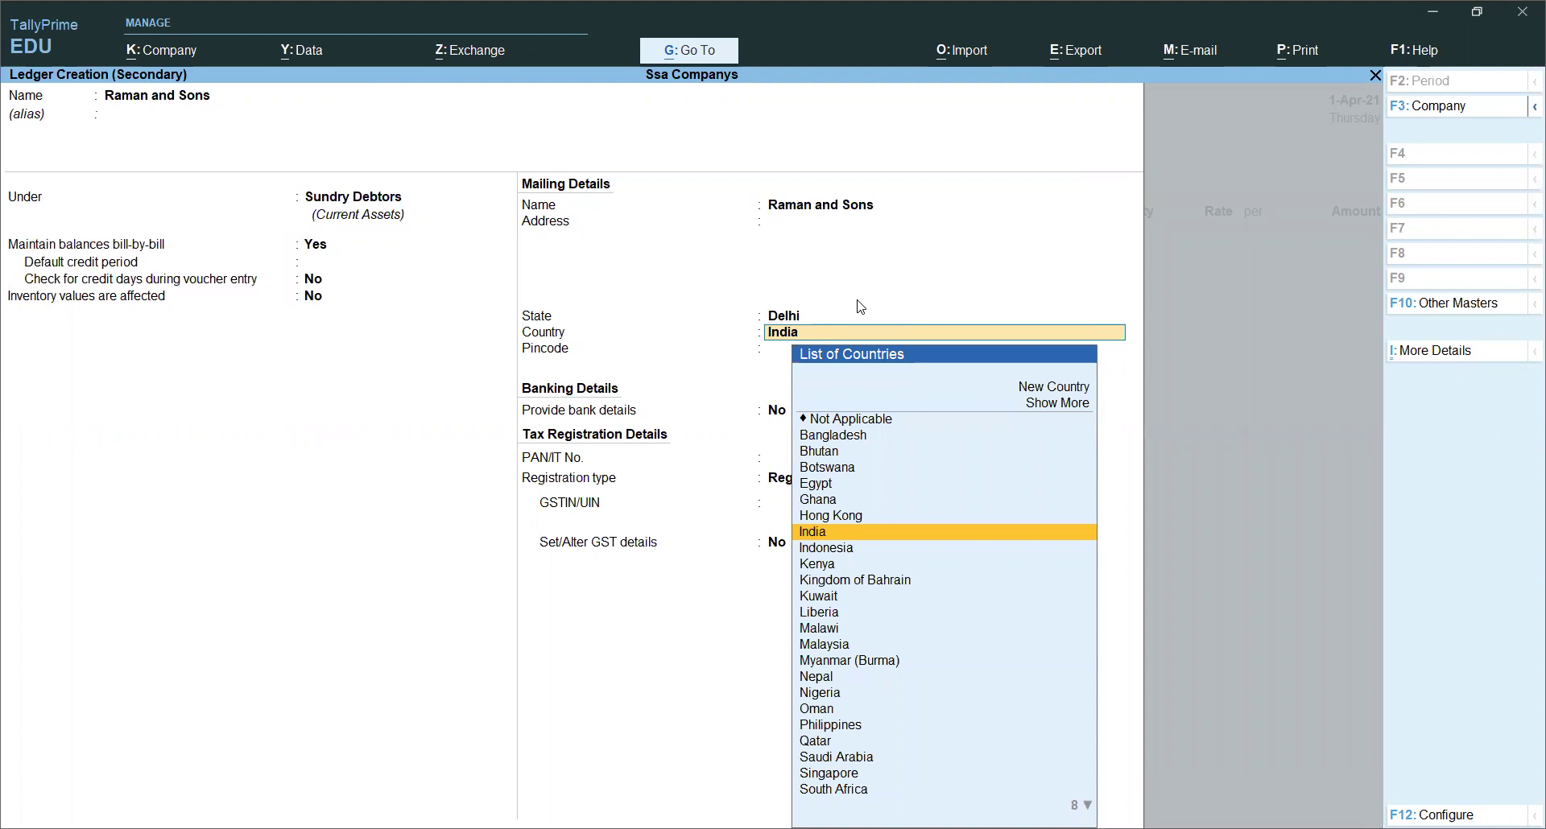
{"action": "key", "text": "BackSpace"}
{"action": "type", "text": "H"}
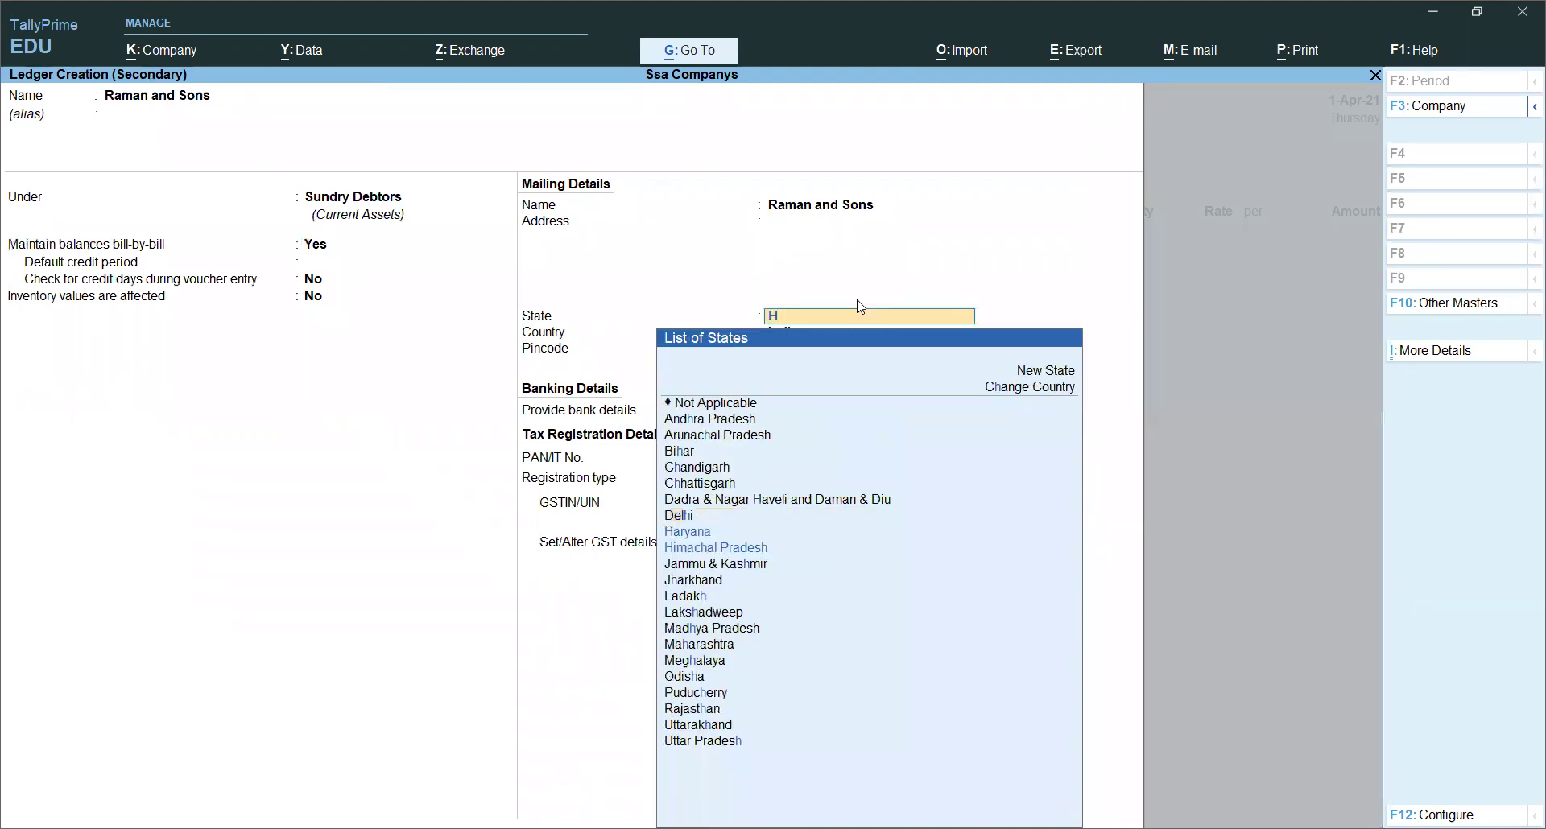
{"action": "key", "text": "Return"}
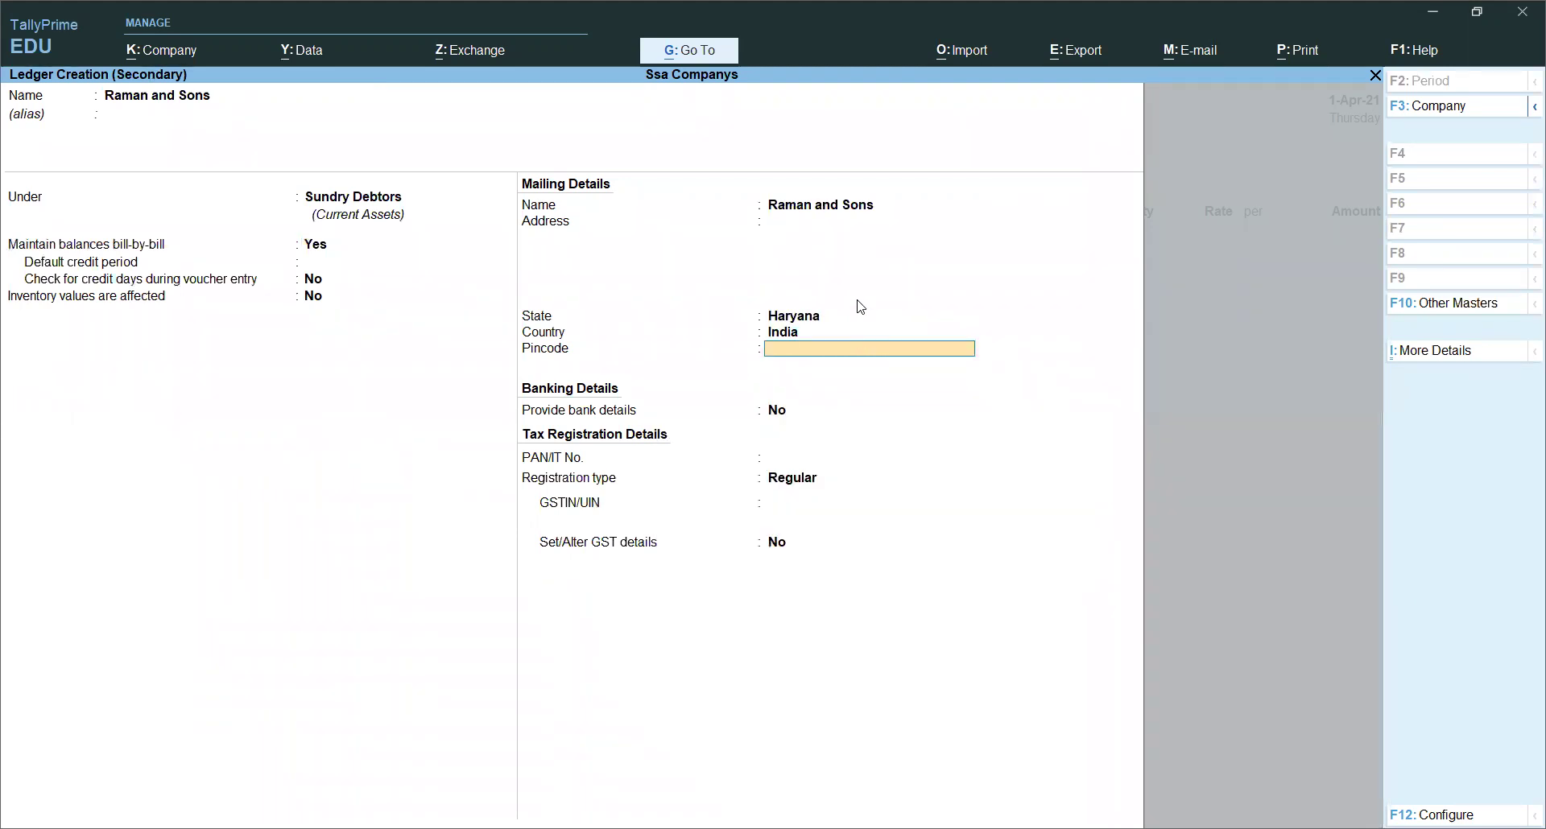
{"action": "key", "text": "Return"}
{"action": "key", "text": "Return"}
{"action": "key", "text": "Return"}
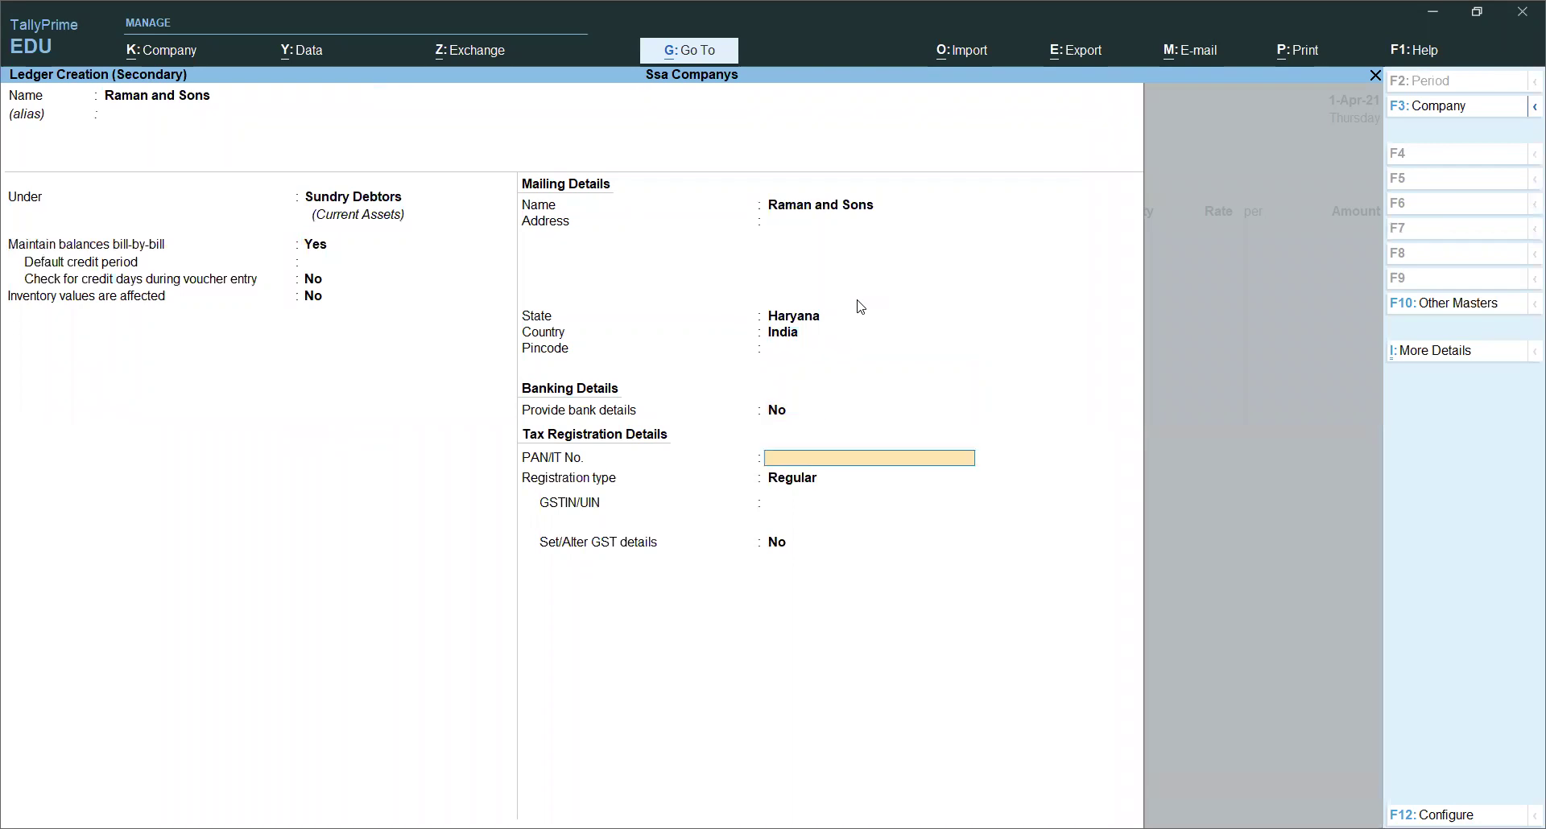
{"action": "key", "text": "Return"}
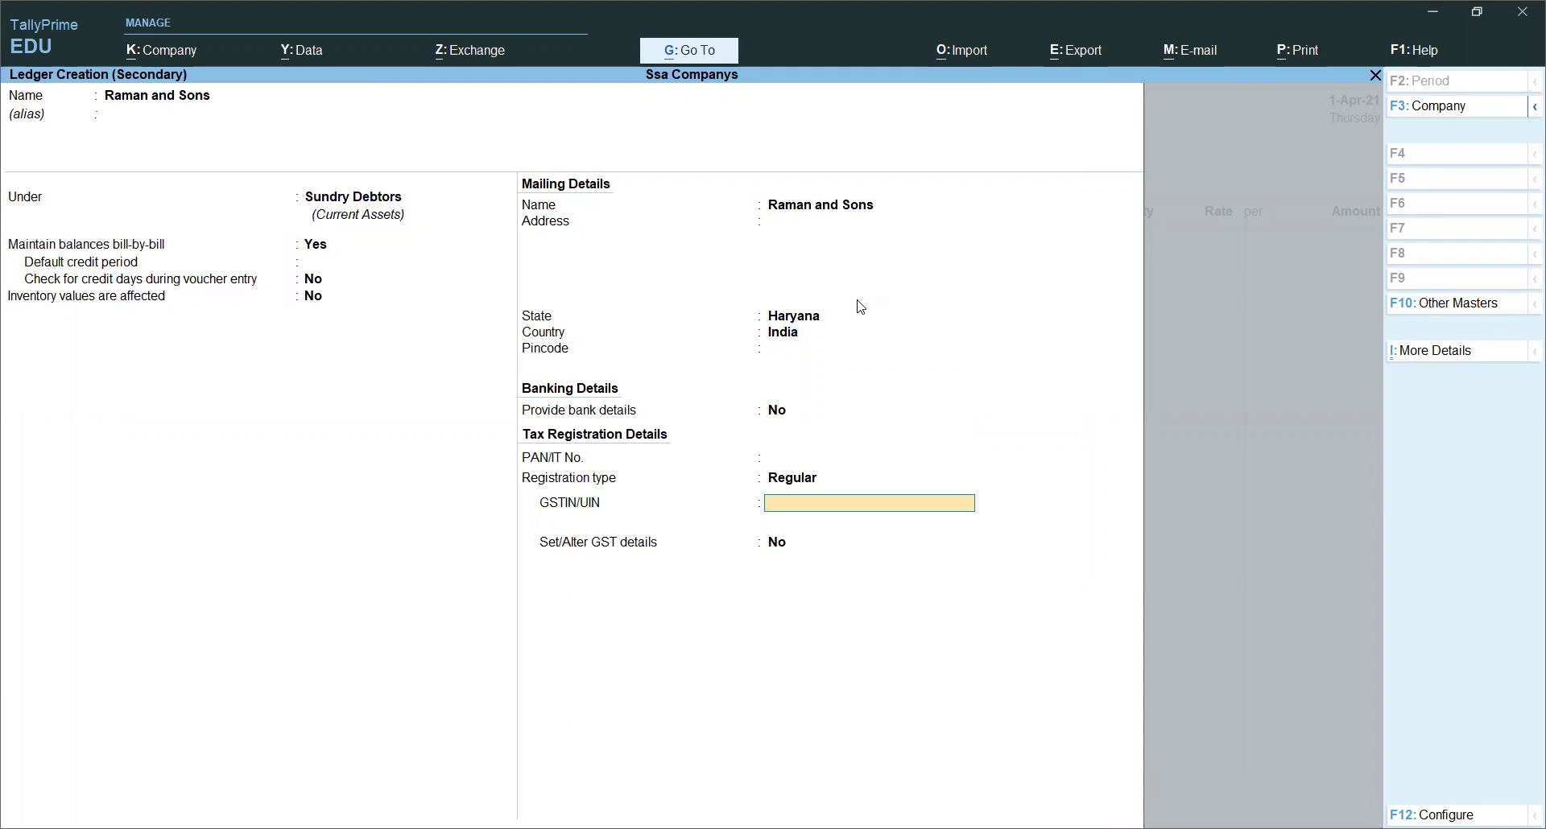
{"action": "key", "text": "Return"}
{"action": "key", "text": "Return"}
{"action": "key", "text": "Return"}
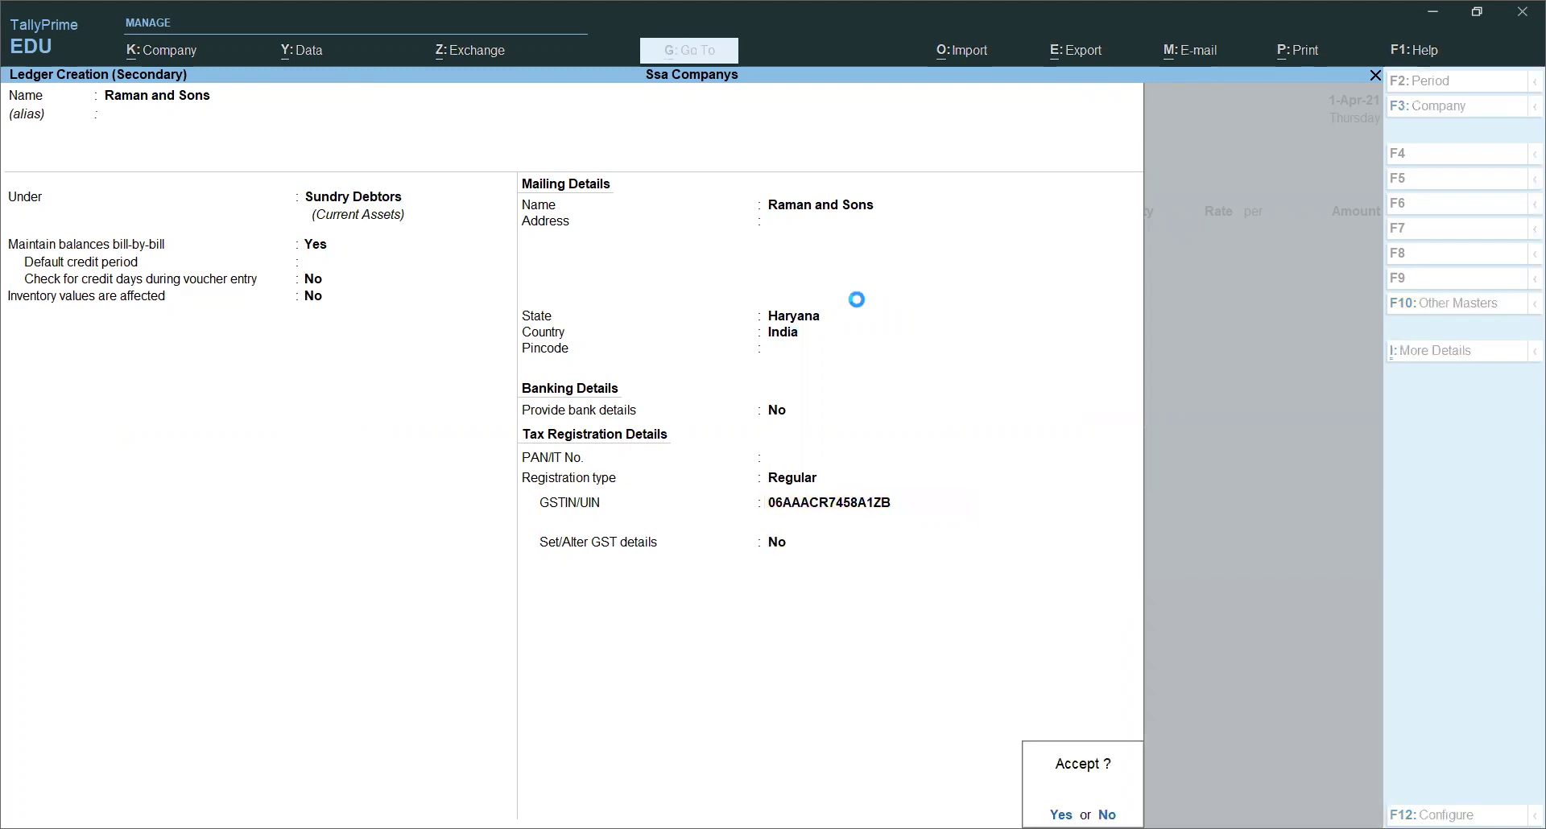
{"action": "key", "text": "Return"}
{"action": "key", "text": "Return"}
{"action": "key", "text": "Return"}
{"action": "key", "text": "Return"}
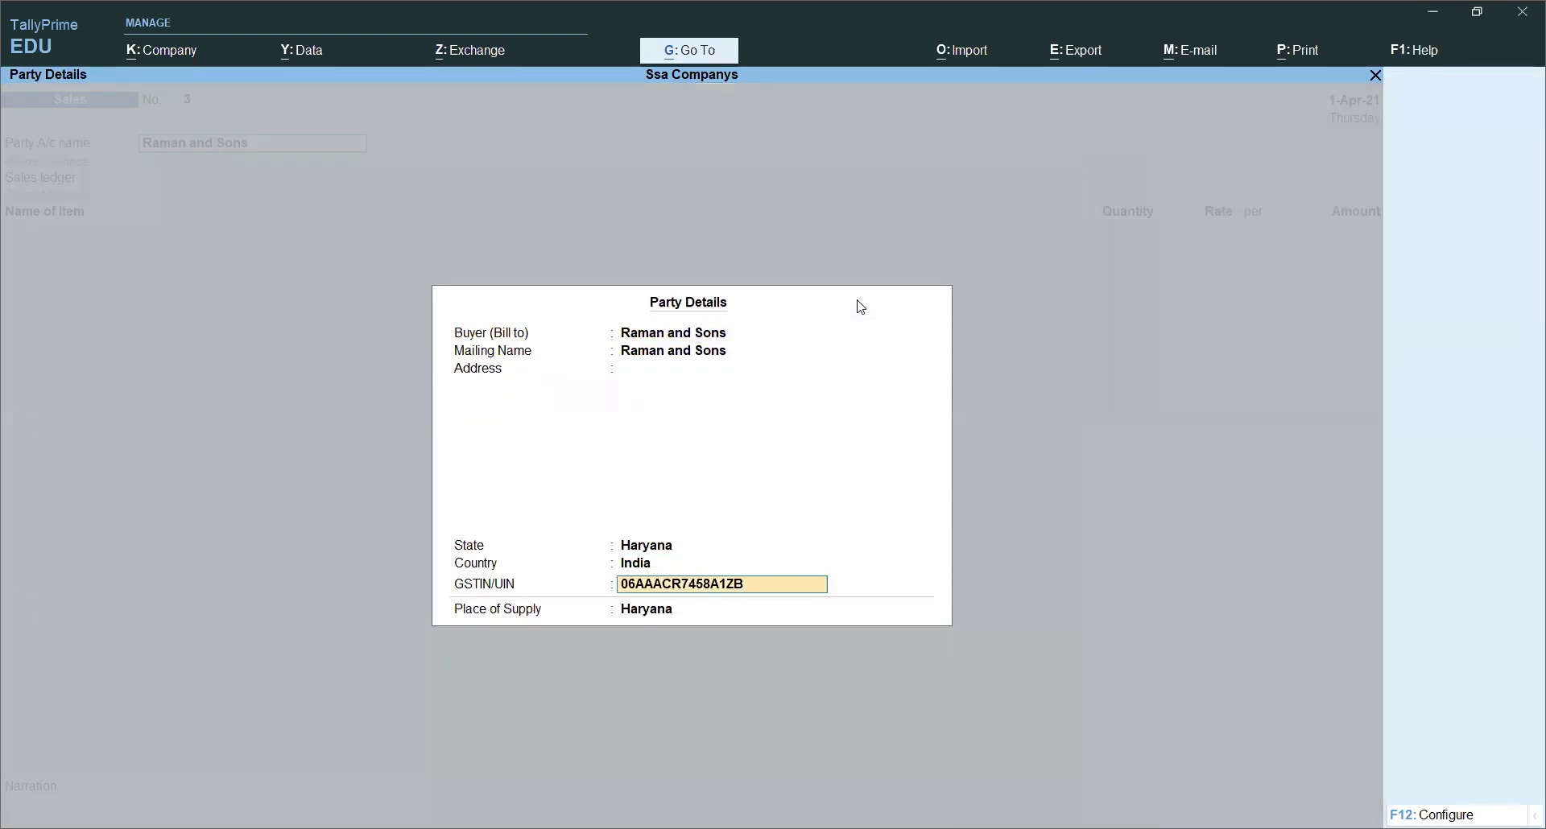
{"action": "key", "text": "Return"}
{"action": "key", "text": "Return"}
{"action": "key", "text": "Return"}
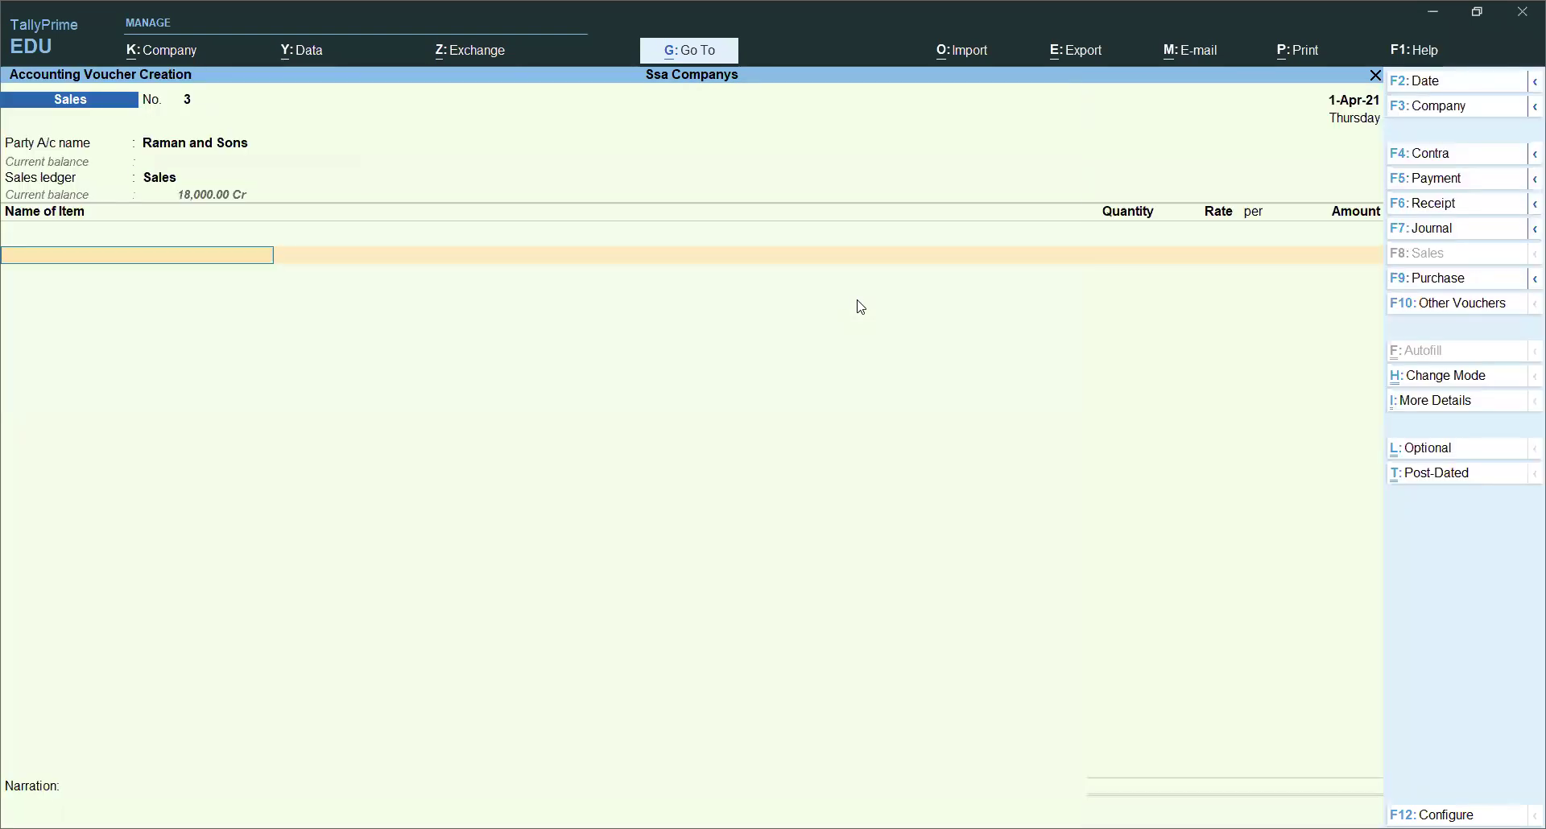
Step: Add Lg Smart Tv to voucher 3 at 5 pcs × 22,000
{"action": "type", "text": "S"}
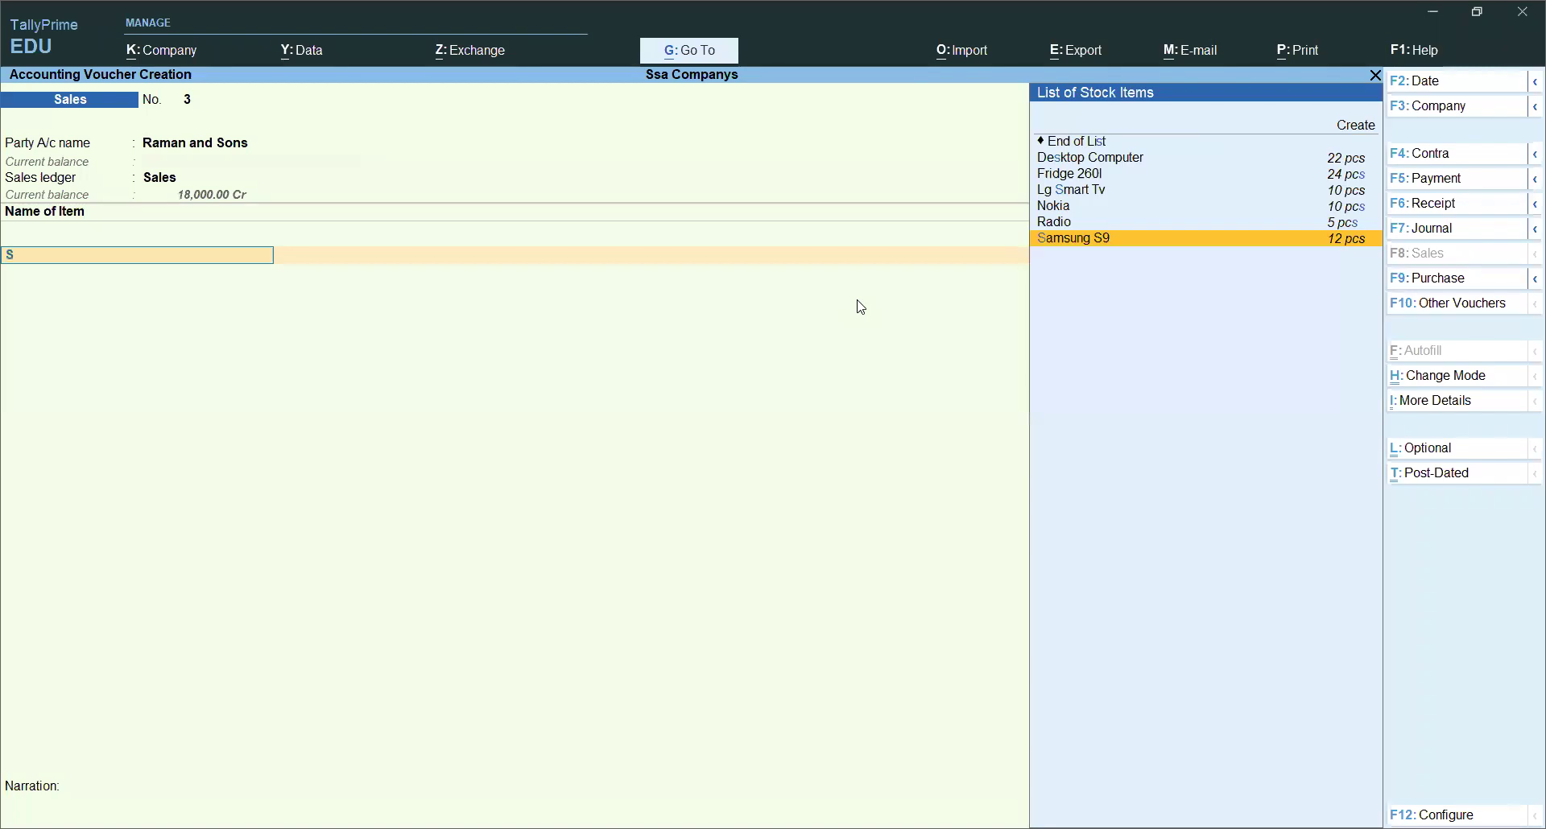
{"action": "key", "text": "BackSpace"}
{"action": "key", "text": "Down"}
{"action": "key", "text": "Down"}
{"action": "key", "text": "Down"}
{"action": "key", "text": "Return"}
{"action": "type", "text": "5"}
{"action": "key", "text": "Return"}
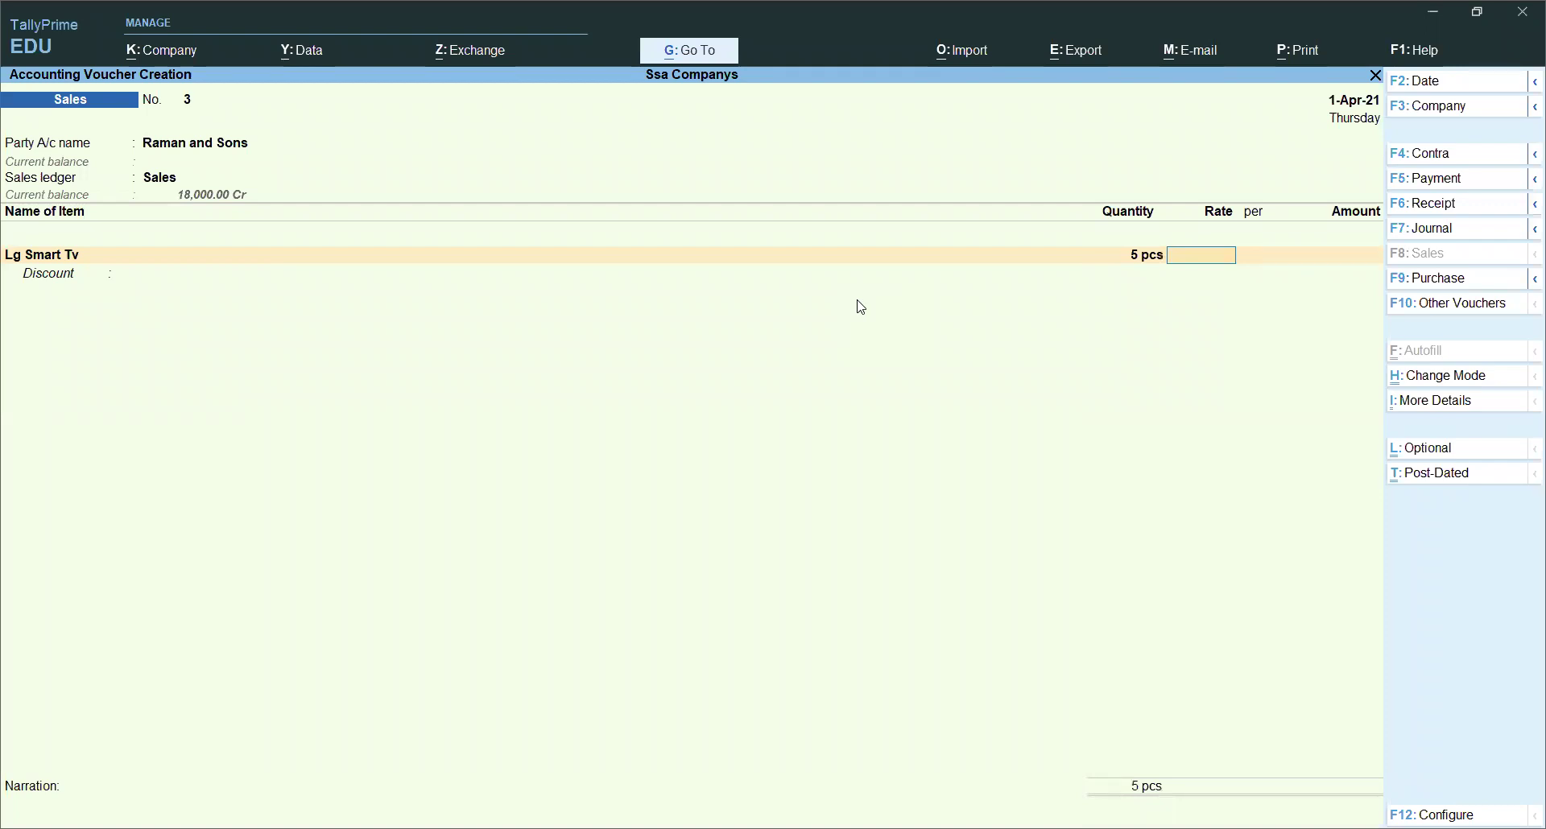
{"action": "type", "text": "22000"}
{"action": "key", "text": "Return"}
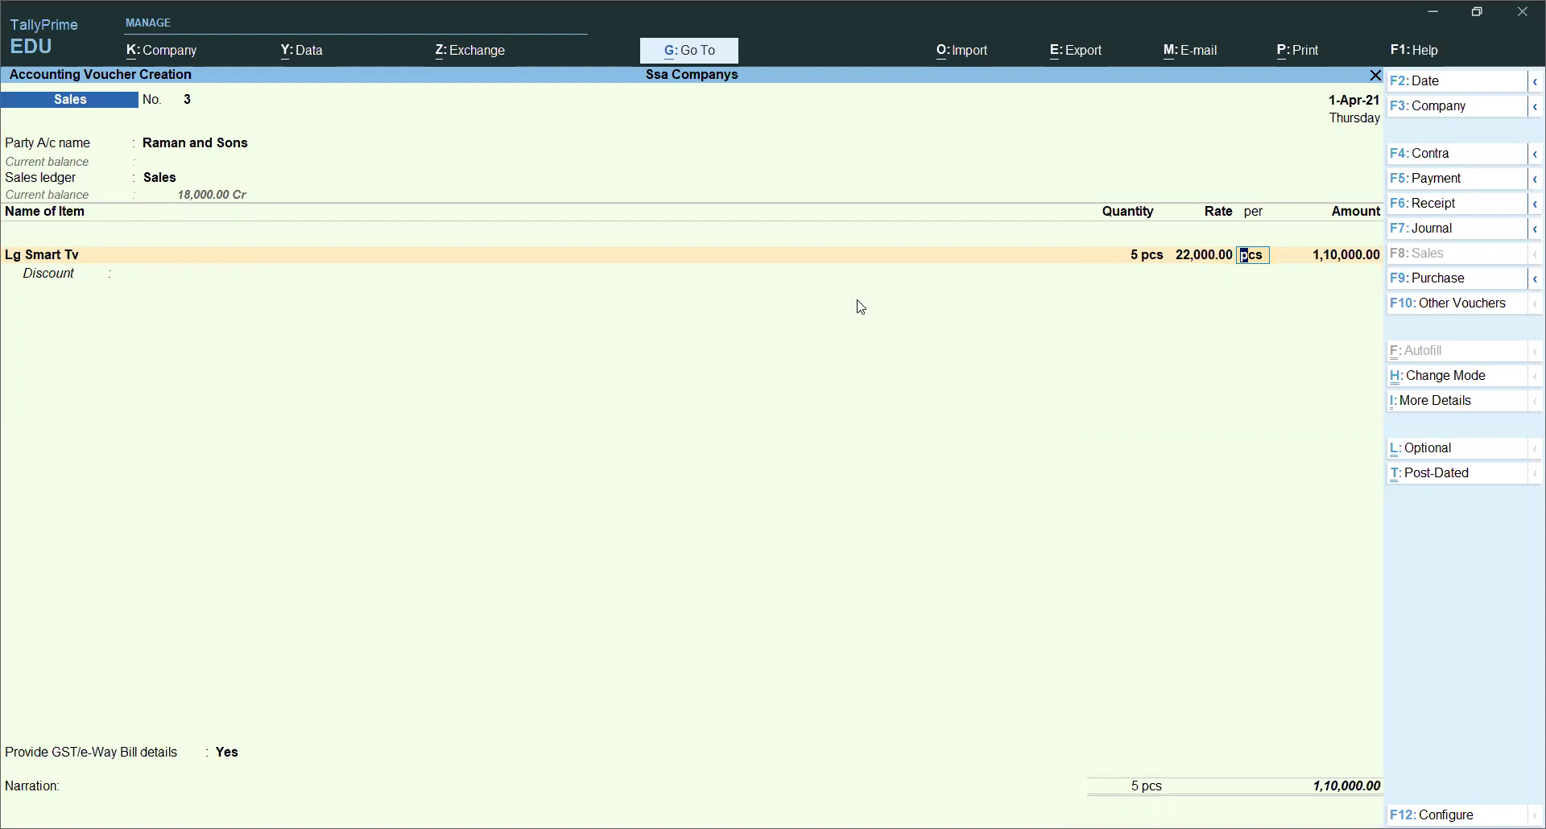
Step: Open the Lg Smart Tv stock item for alteration and enable its GST details
{"action": "key", "text": "BackSpace"}
{"action": "key", "text": "BackSpace"}
{"action": "key", "text": "BackSpace"}
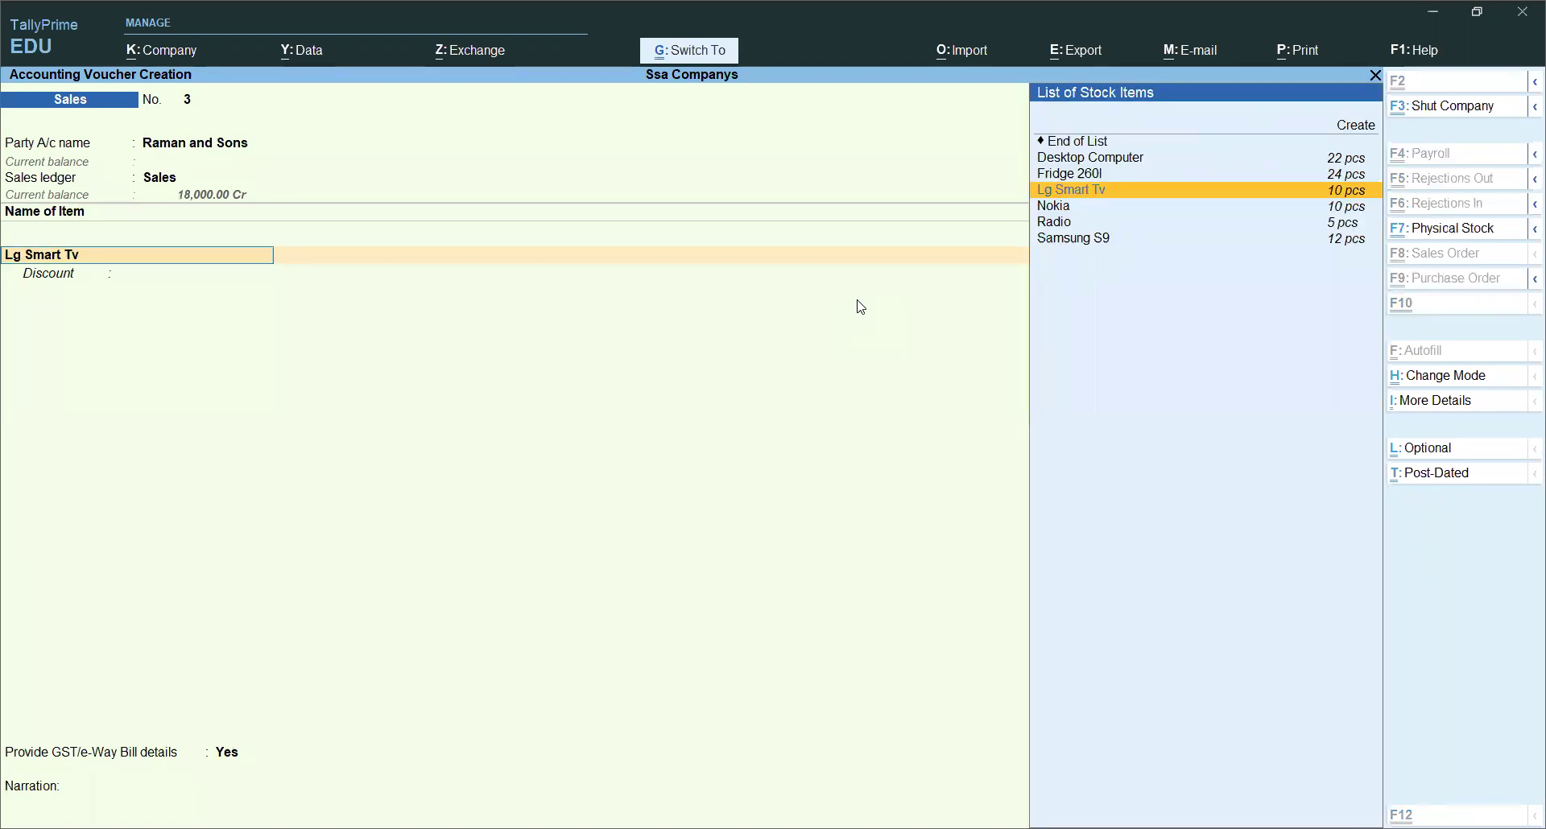
{"action": "key", "text": "ctrl+Return"}
{"action": "key", "text": "Return"}
{"action": "key", "text": "Return"}
{"action": "key", "text": "Return"}
{"action": "key", "text": "Return"}
{"action": "key", "text": "Return"}
{"action": "key", "text": "Return"}
{"action": "key", "text": "Return"}
{"action": "key", "text": "Return"}
{"action": "key", "text": "Return"}
{"action": "key", "text": "Return"}
{"action": "type", "text": "y"}
{"action": "key", "text": "Return"}
{"action": "key", "text": "Return"}
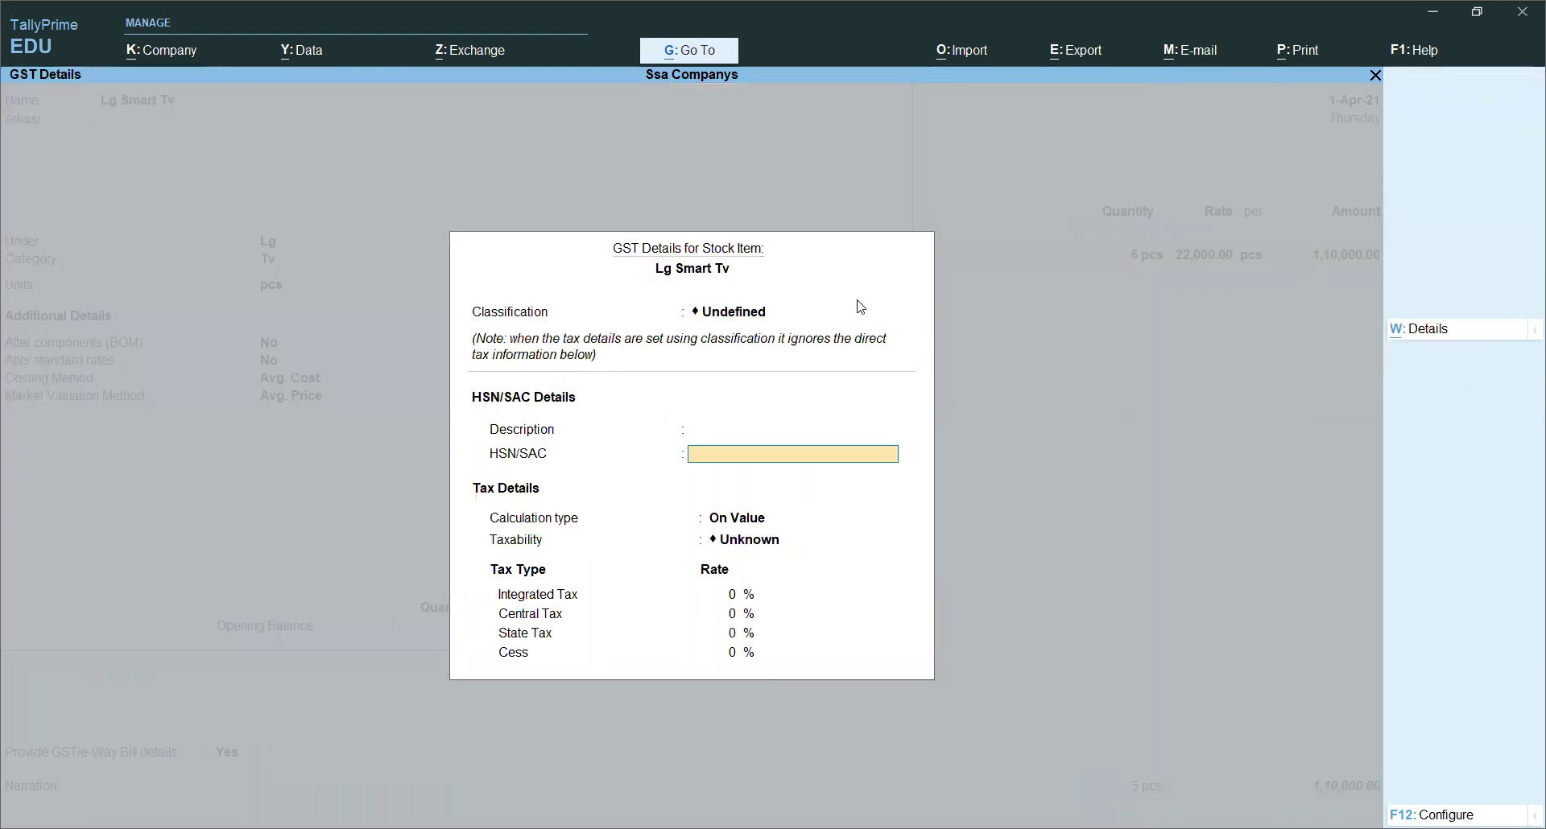
{"action": "key", "text": "BackSpace"}
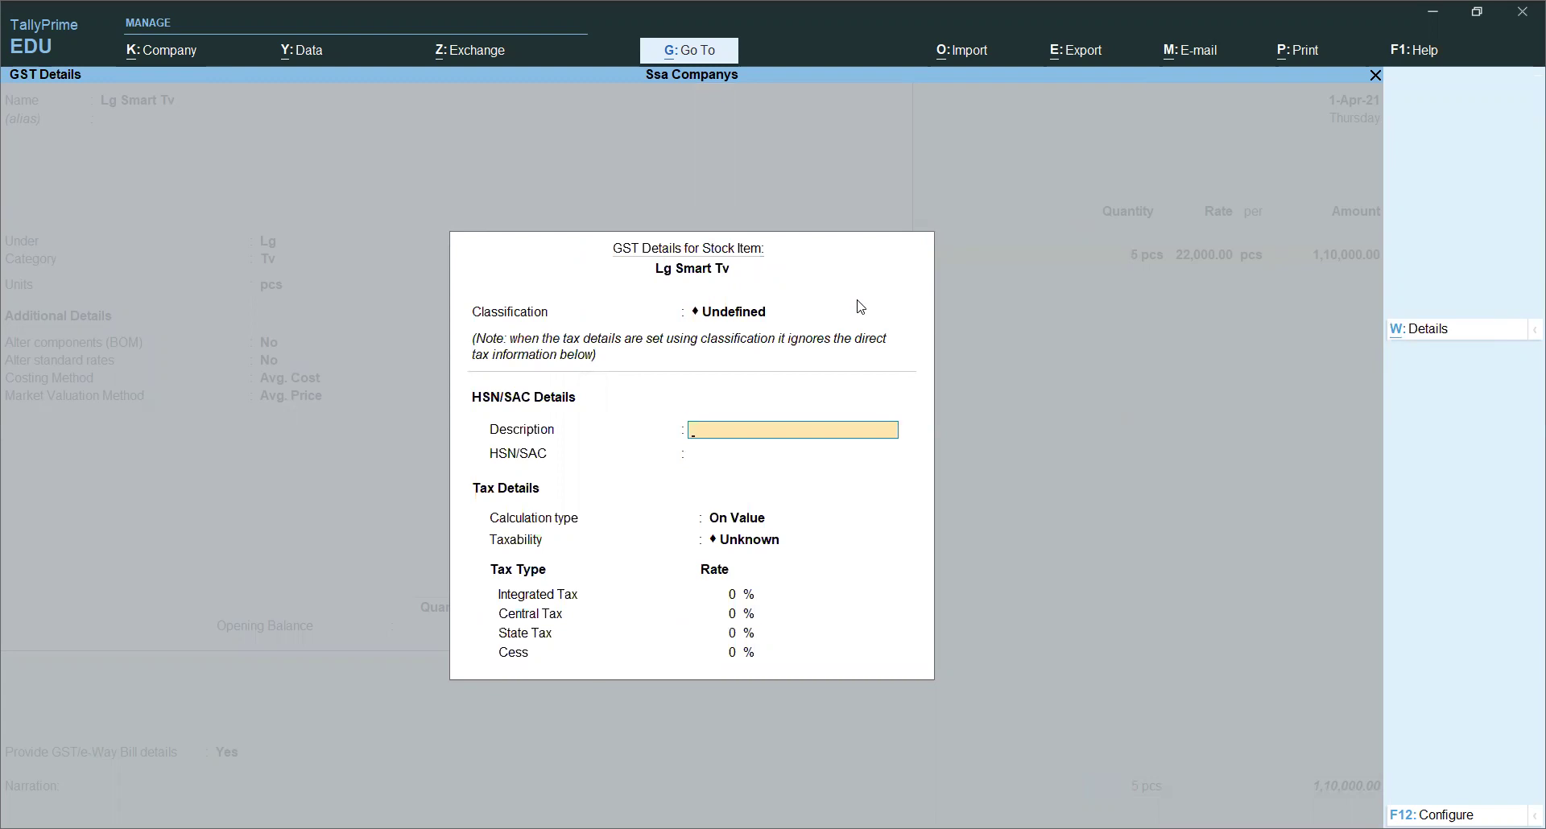
Step: Enter description 'Smart tv 32', HSN 1142, Taxable, 28% integrated tax, and save the item
{"action": "type", "text": "Smart tv 32"}
{"action": "key", "text": "Return"}
{"action": "type", "text": "1142"}
{"action": "key", "text": "Return"}
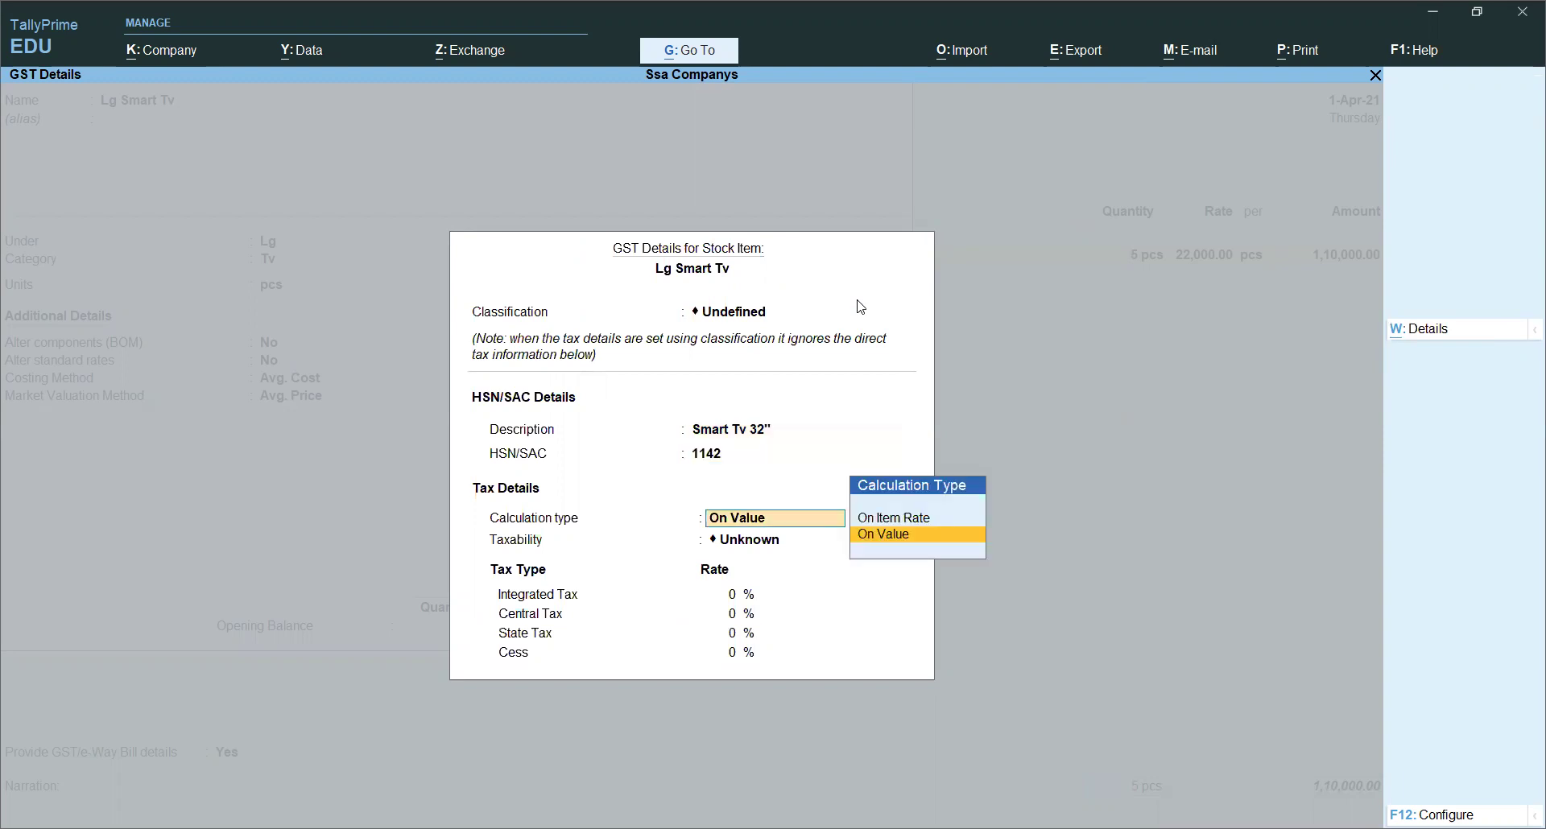
{"action": "key", "text": "Return"}
{"action": "key", "text": "Down"}
{"action": "key", "text": "Down"}
{"action": "key", "text": "Down"}
{"action": "key", "text": "Return"}
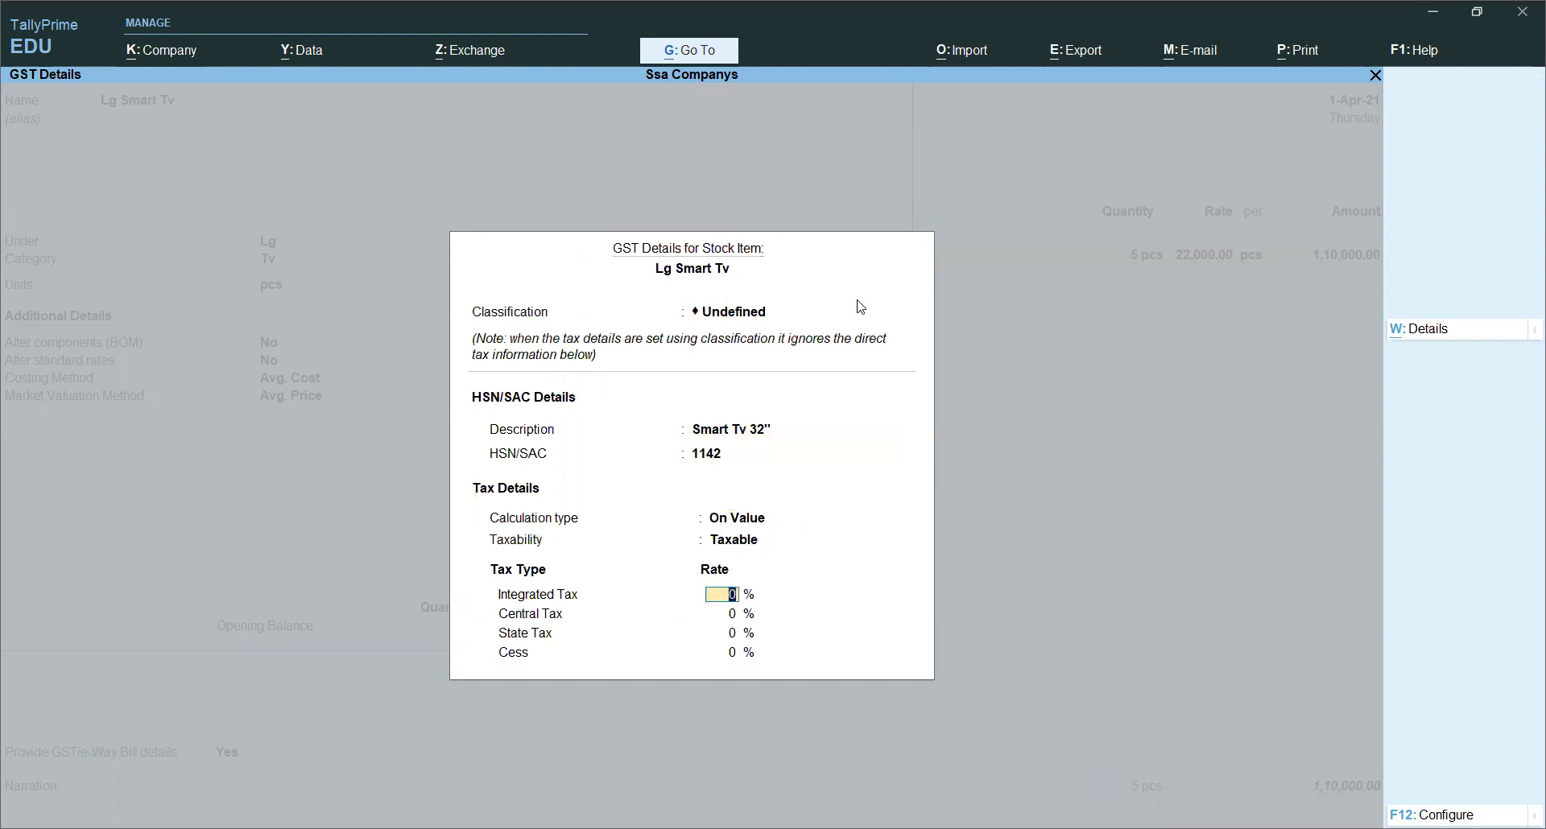
{"action": "type", "text": "28"}
{"action": "key", "text": "Return"}
{"action": "key", "text": "Return"}
{"action": "key", "text": "Return"}
{"action": "key", "text": "Return"}
{"action": "key", "text": "Return"}
{"action": "key", "text": "Return"}
{"action": "key", "text": "Return"}
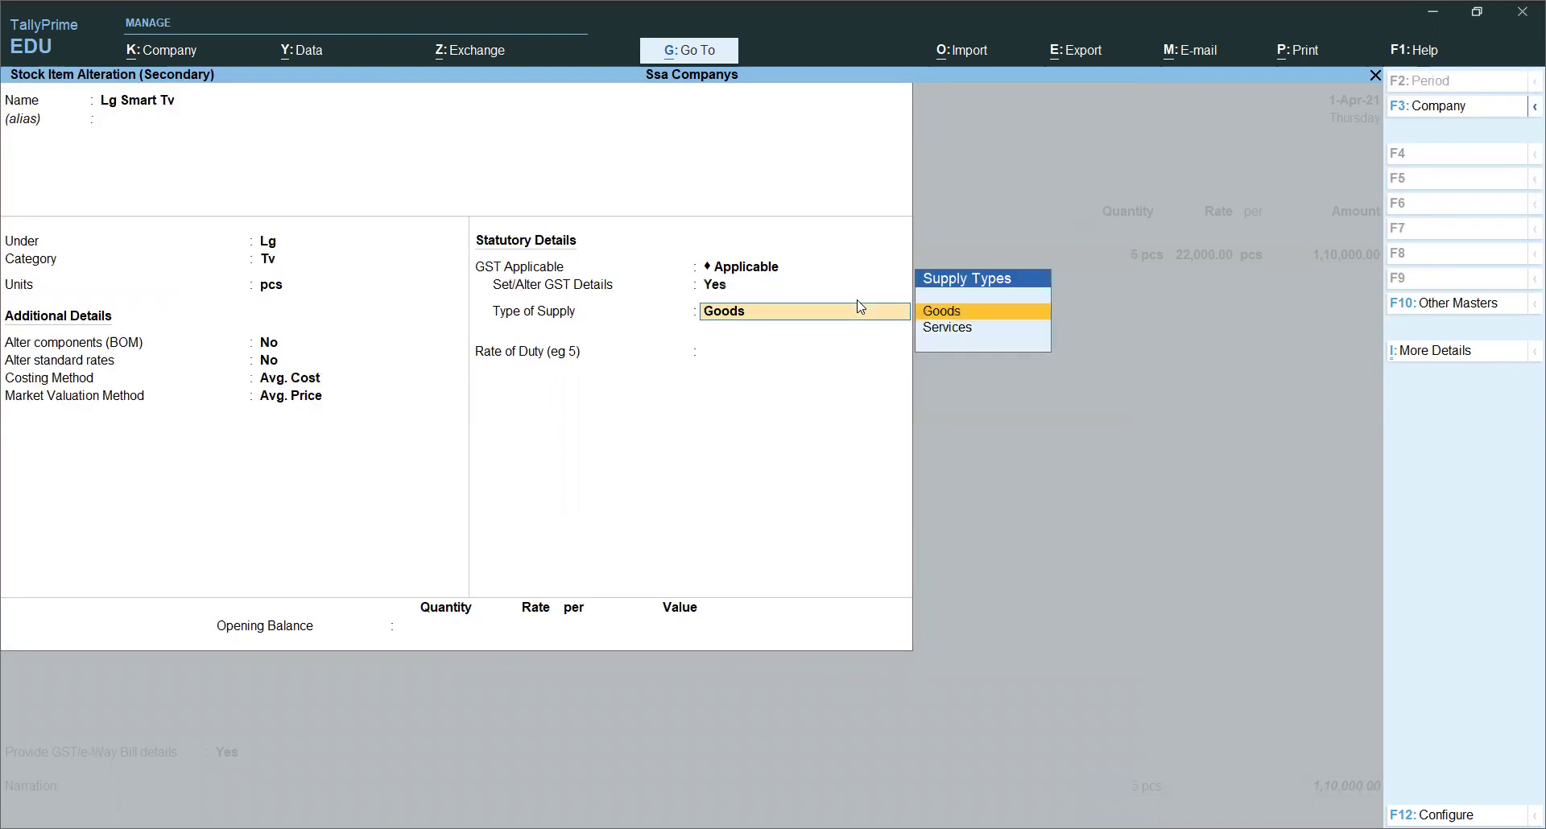
{"action": "key", "text": "Return"}
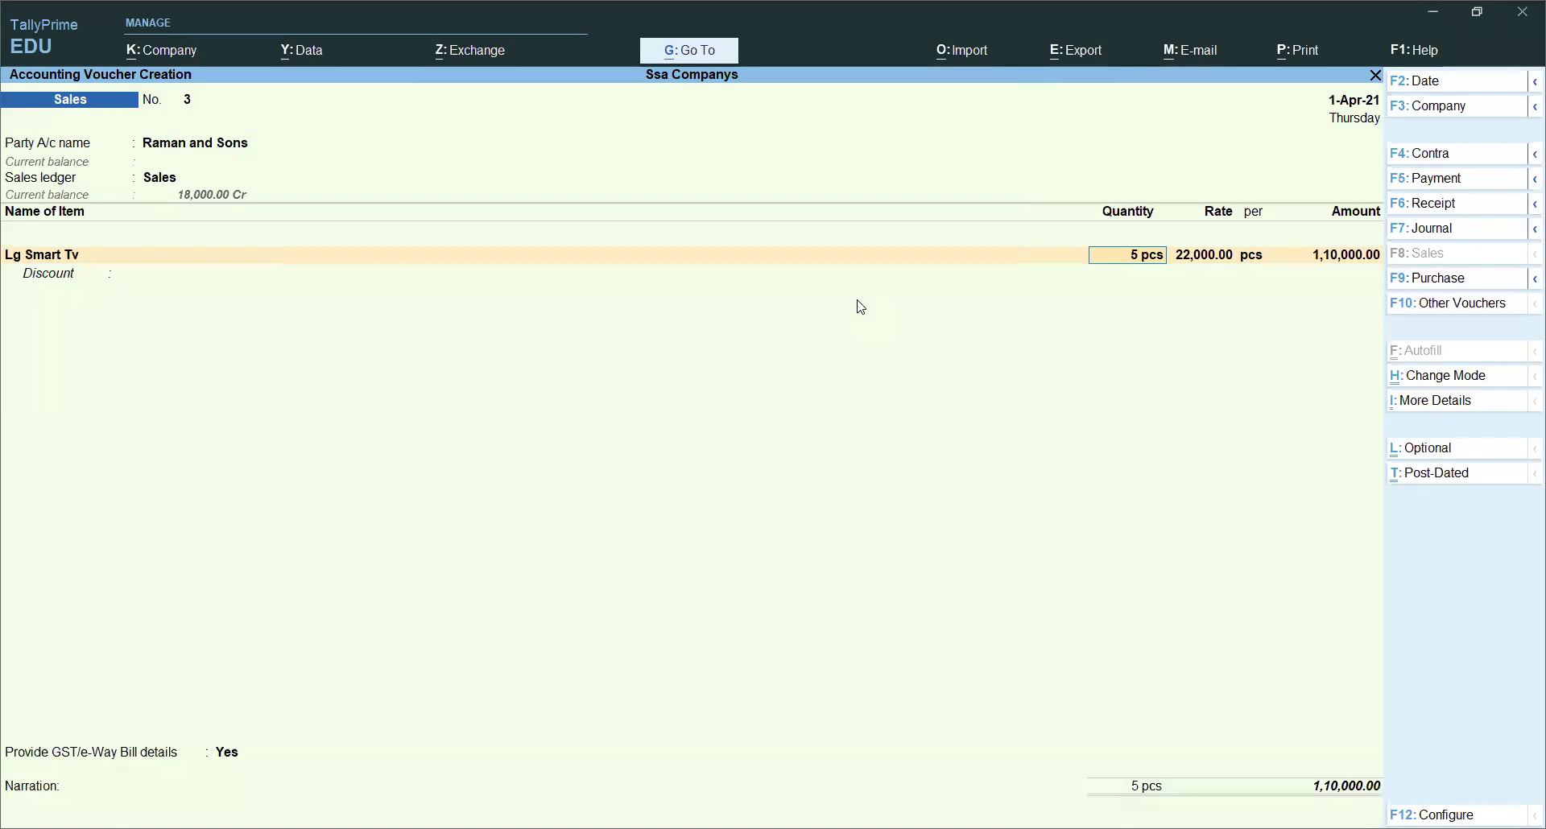
Step: Add Fridge 260l as the second item at 2 pcs × 20,000
{"action": "key", "text": "Return"}
{"action": "key", "text": "Return"}
{"action": "key", "text": "Return"}
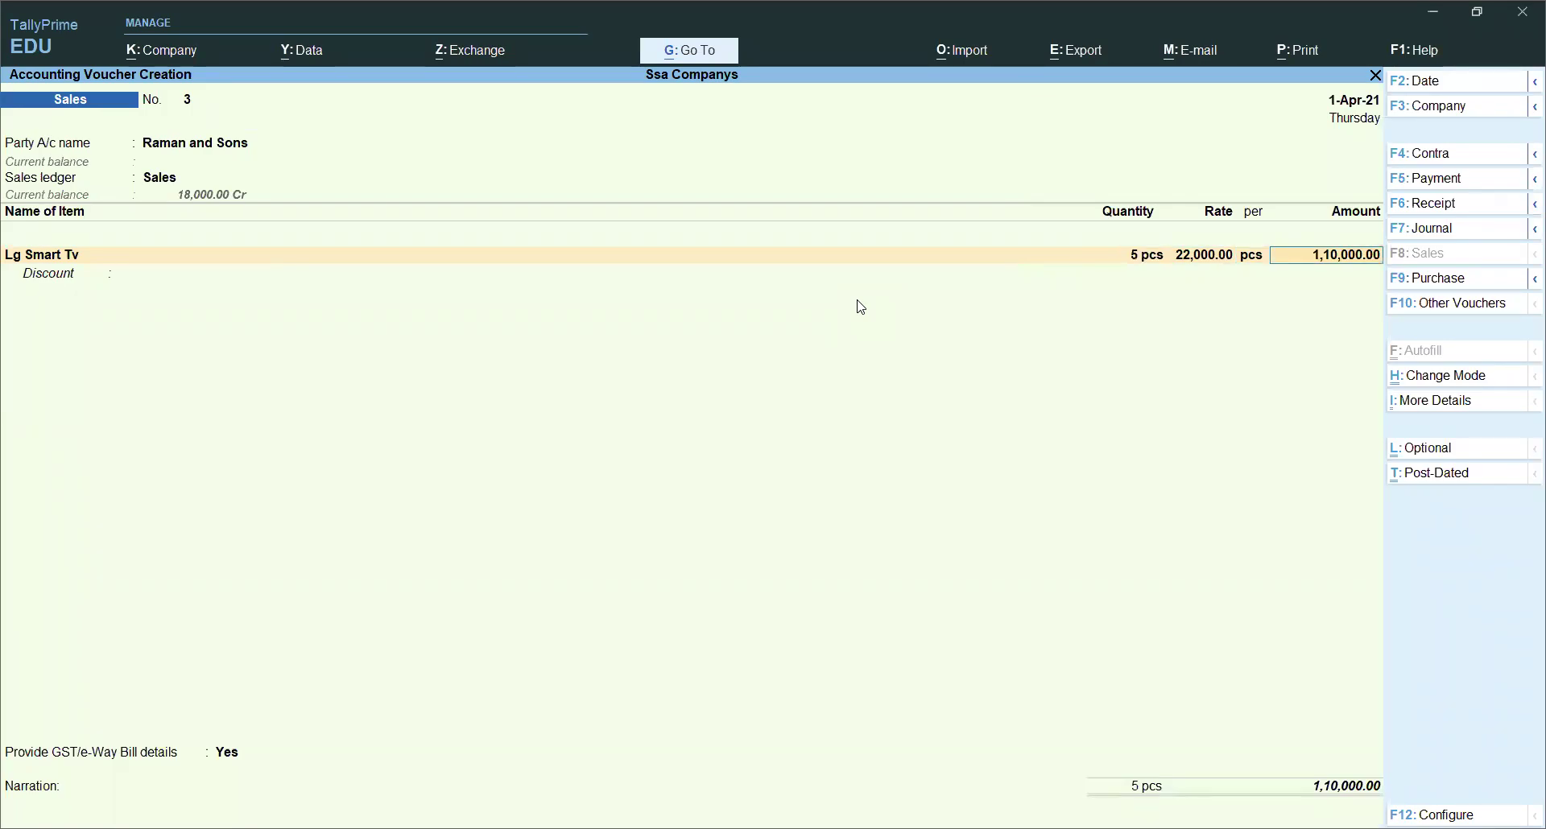
{"action": "key", "text": "Return"}
{"action": "key", "text": "Return"}
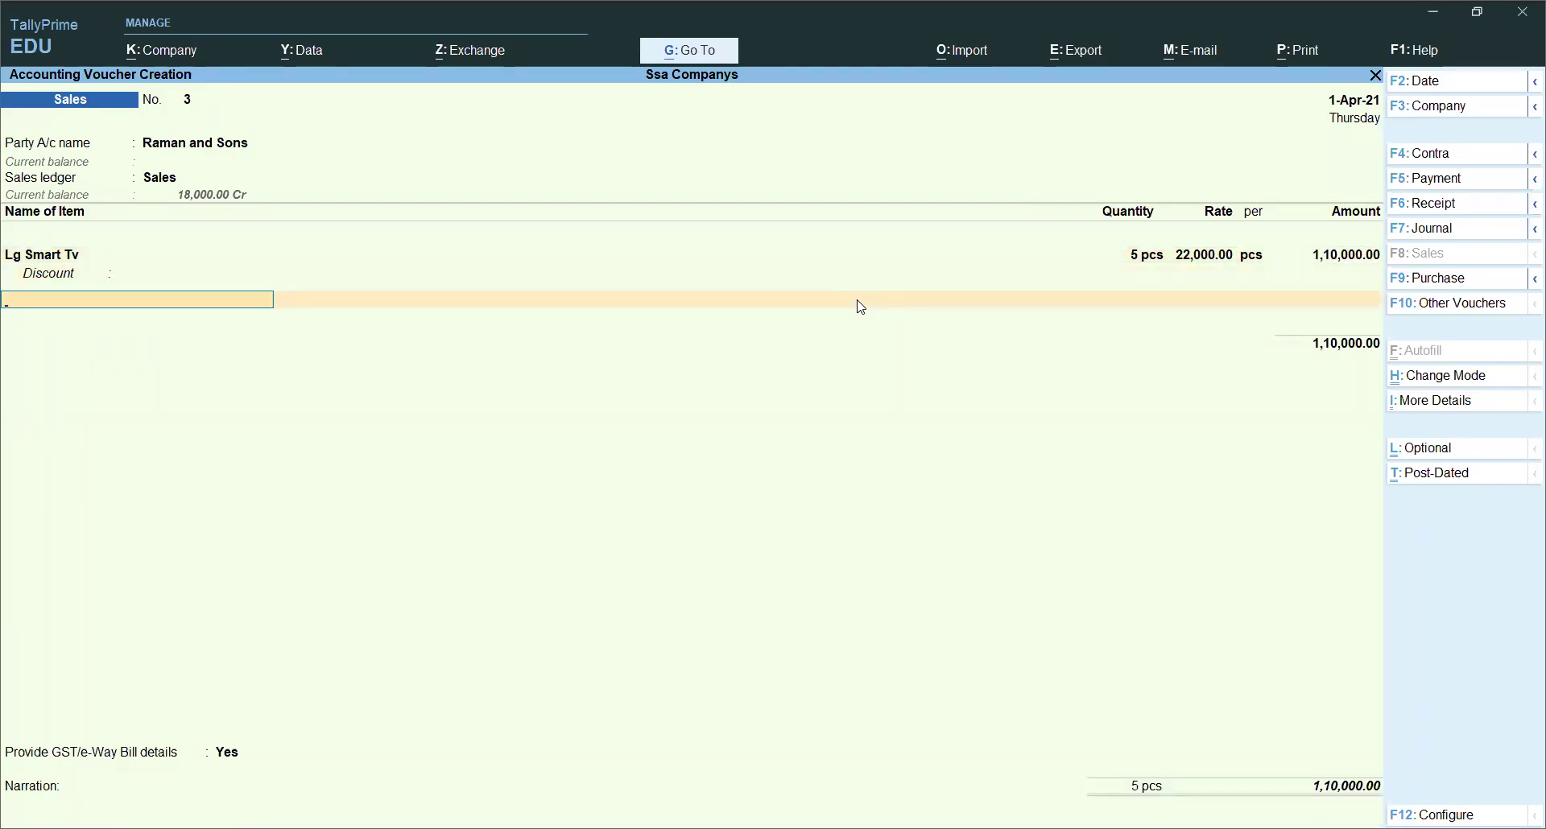
{"action": "type", "text": "A"}
{"action": "key", "text": "BackSpace"}
{"action": "key", "text": "Down"}
{"action": "key", "text": "Down"}
{"action": "key", "text": "Return"}
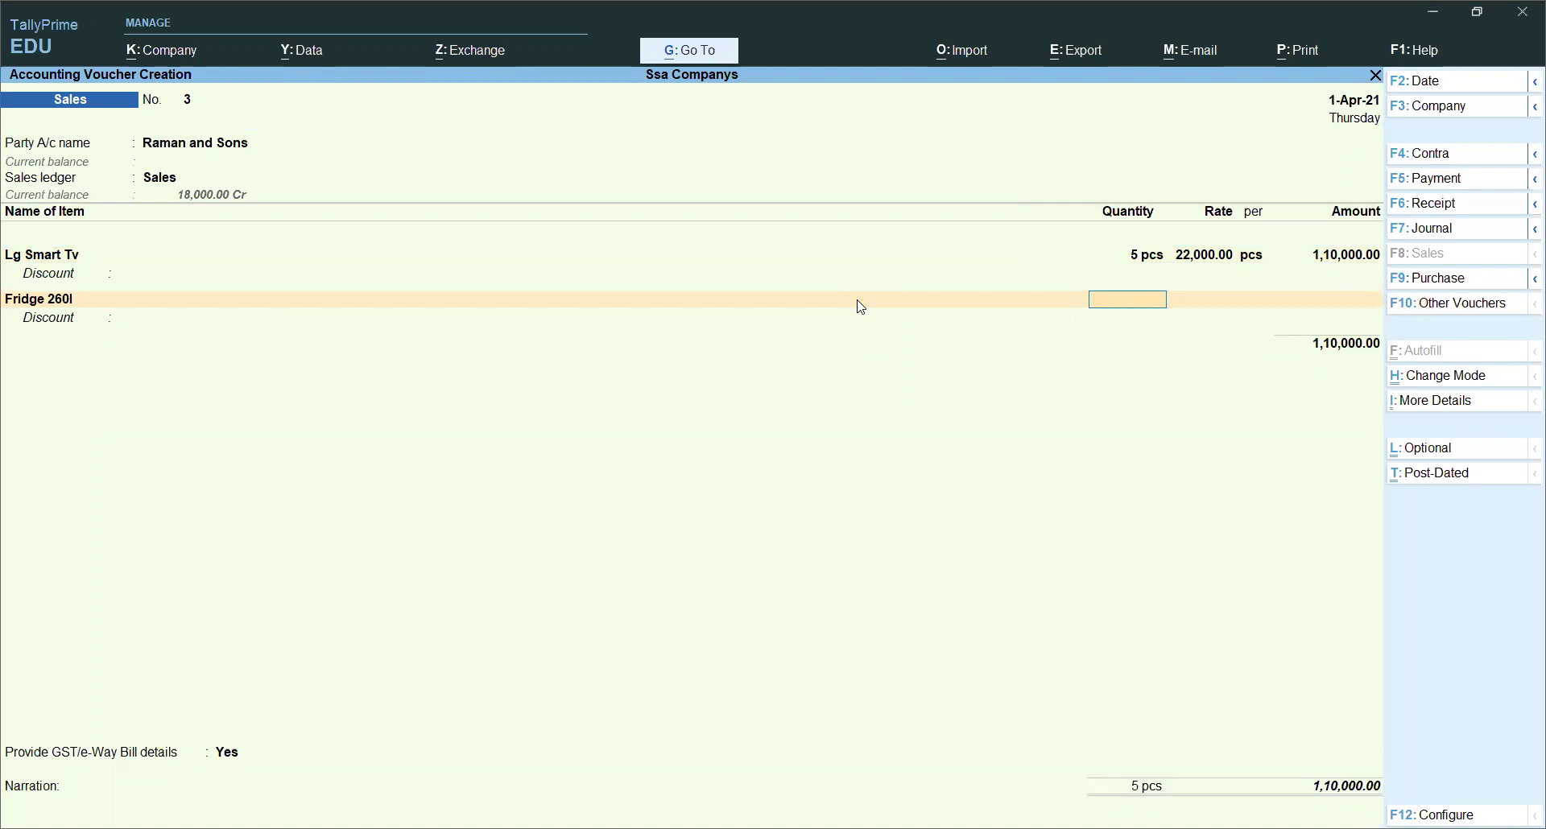
{"action": "type", "text": "2"}
{"action": "key", "text": "Return"}
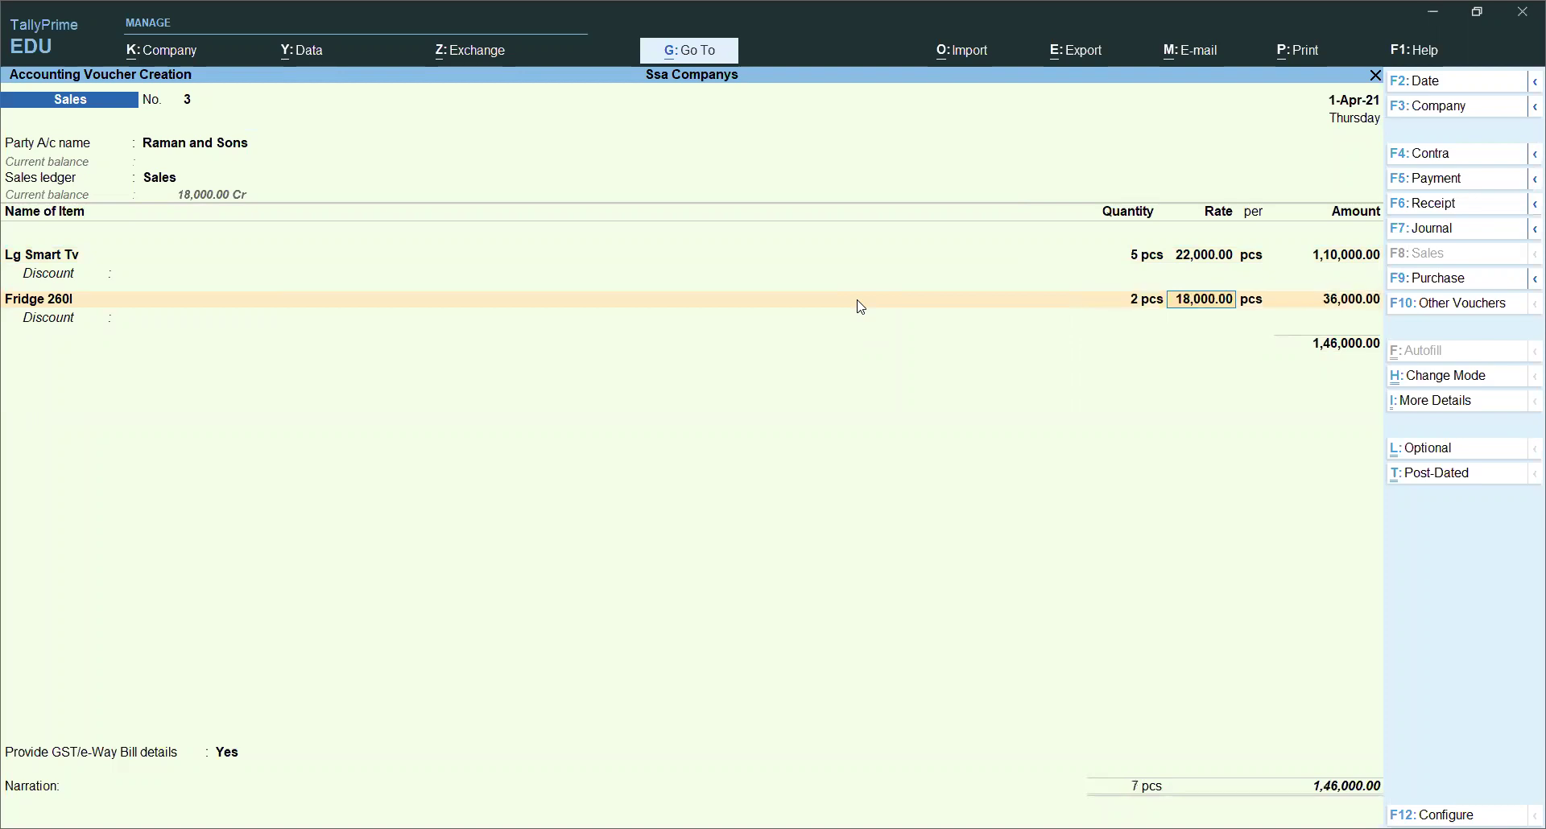
{"action": "type", "text": "000"}
{"action": "key", "text": "Return"}
{"action": "key", "text": "Return"}
{"action": "key", "text": "Return"}
Step: Enable GST details on the Fridge 260l stock item, keeping HSN 0145 and 28% tax
{"action": "key", "text": "BackSpace"}
{"action": "key", "text": "BackSpace"}
{"action": "key", "text": "BackSpace"}
{"action": "key", "text": "BackSpace"}
{"action": "key", "text": "BackSpace"}
{"action": "key", "text": "BackSpace"}
{"action": "key", "text": "Return"}
{"action": "key", "text": "ctrl+Return"}
{"action": "key", "text": "Return"}
{"action": "key", "text": "Return"}
{"action": "key", "text": "Return"}
{"action": "key", "text": "Return"}
{"action": "key", "text": "Return"}
{"action": "key", "text": "Return"}
{"action": "key", "text": "Return"}
{"action": "key", "text": "Return"}
{"action": "key", "text": "Return"}
{"action": "key", "text": "Return"}
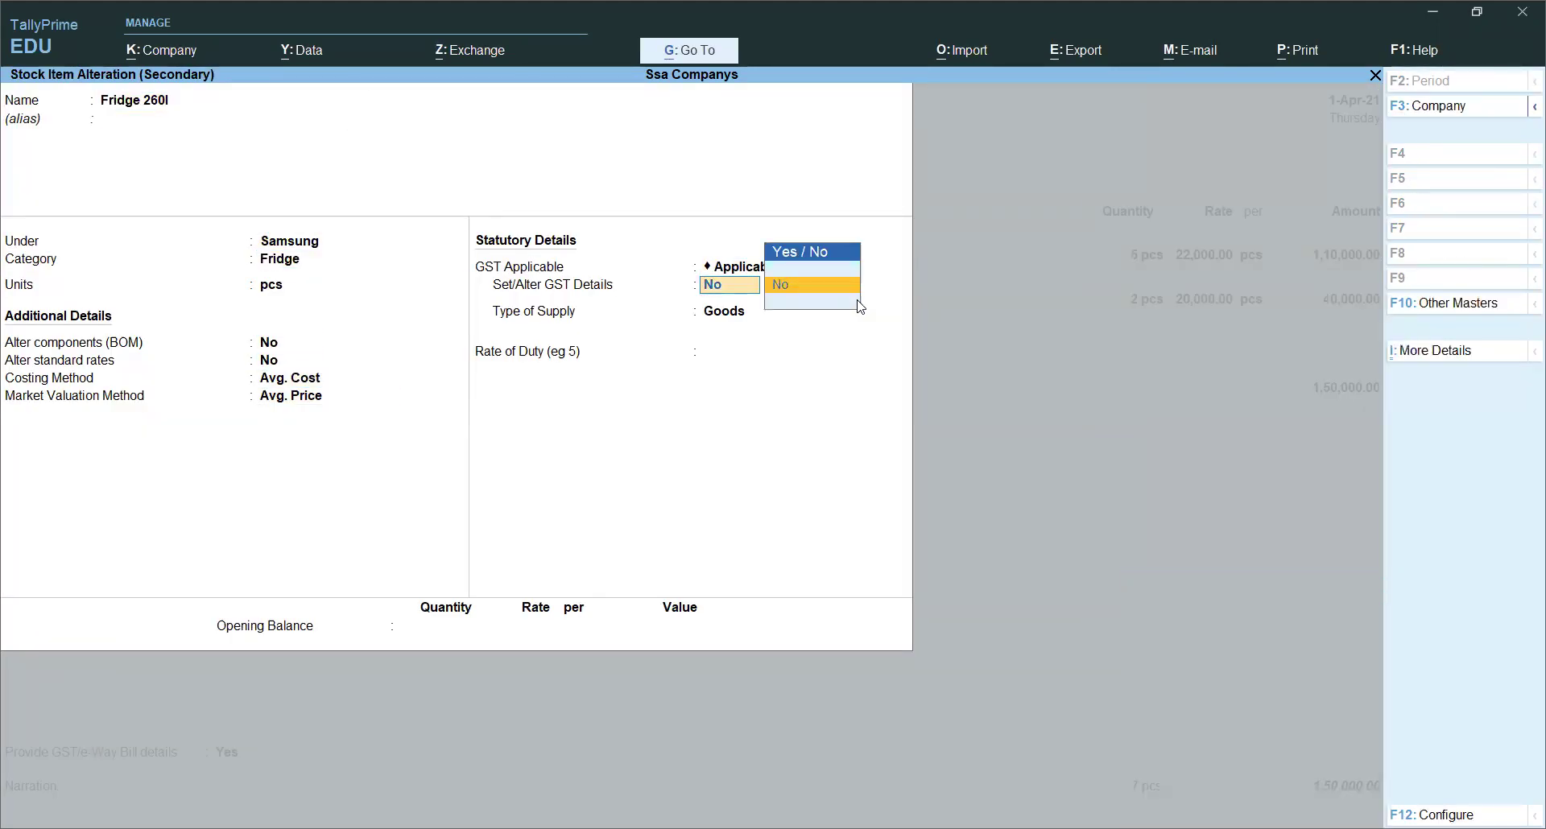
{"action": "key", "text": "s"}
{"action": "key", "text": "BackSpace"}
{"action": "key", "text": "BackSpace"}
{"action": "key", "text": "Down"}
{"action": "key", "text": "Return"}
{"action": "key", "text": "Return"}
{"action": "key", "text": "Return"}
{"action": "key", "text": "Return"}
{"action": "key", "text": "Return"}
{"action": "key", "text": "Return"}
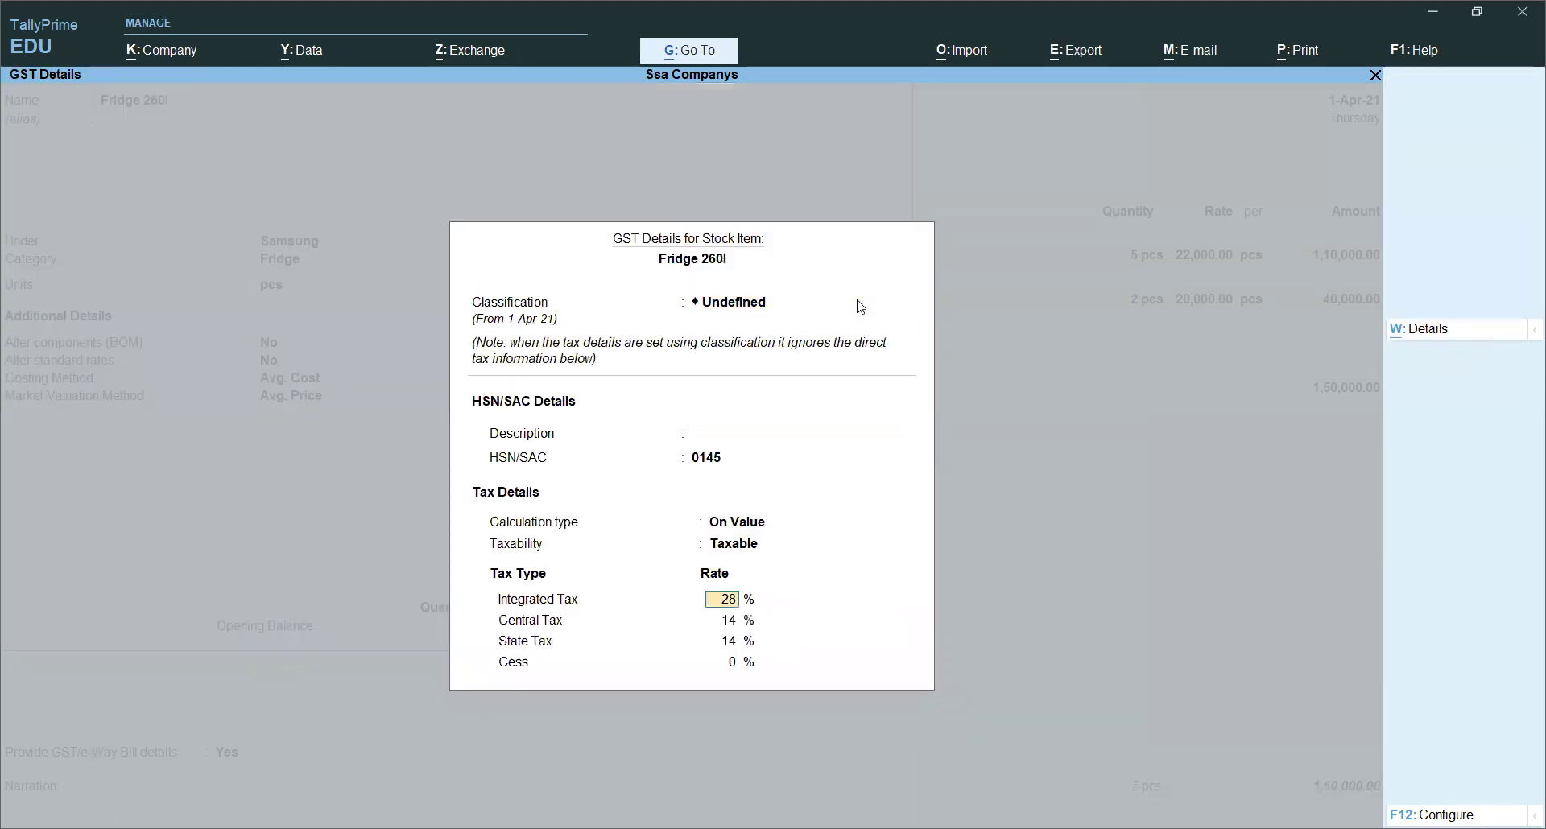
{"action": "key", "text": "Return"}
{"action": "key", "text": "Return"}
{"action": "key", "text": "Return"}
{"action": "key", "text": "Return"}
{"action": "key", "text": "Return"}
{"action": "key", "text": "Return"}
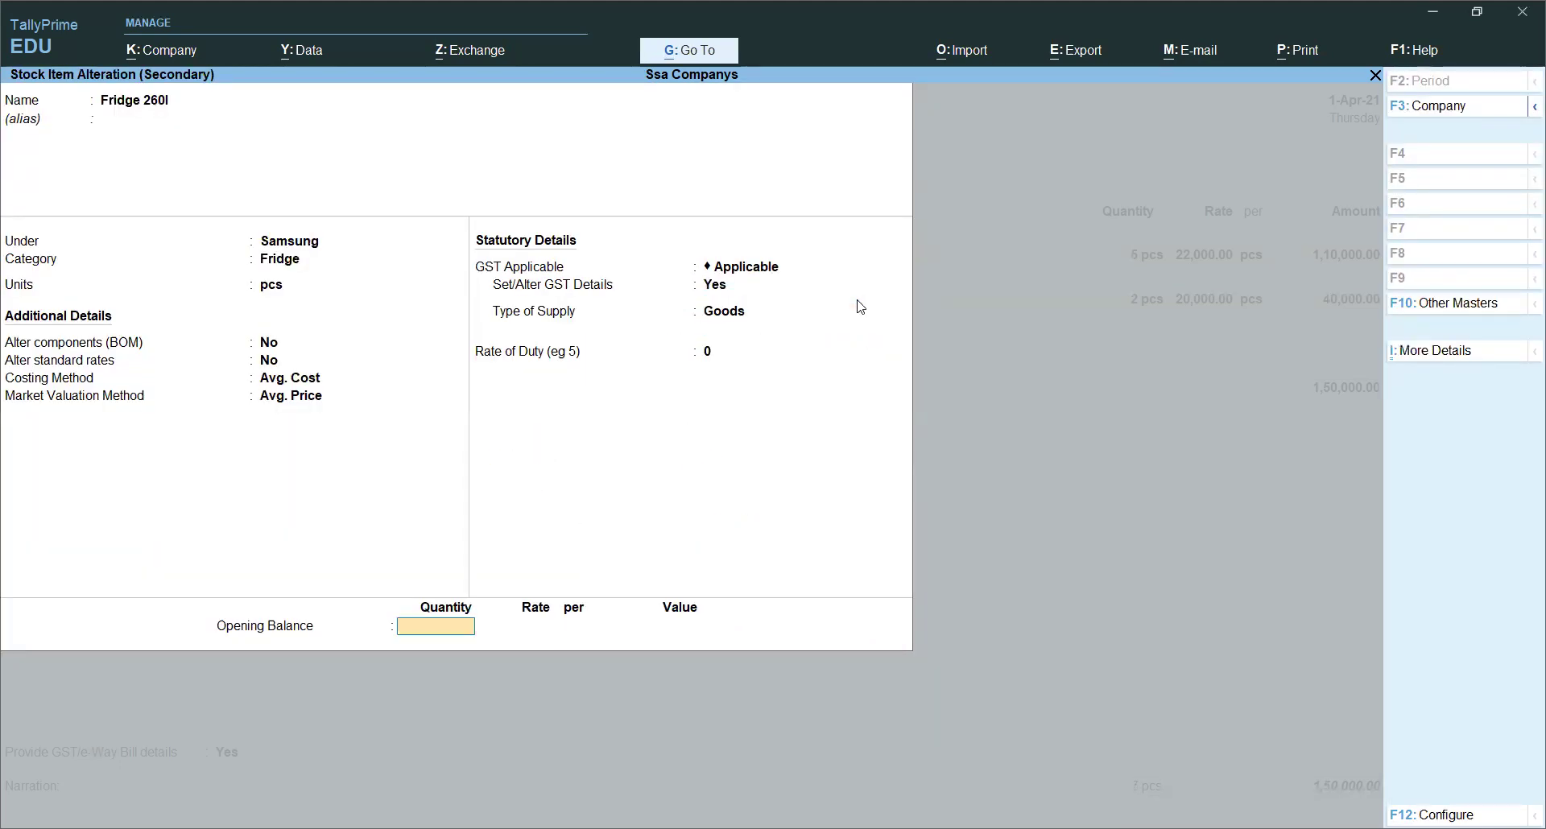
{"action": "key", "text": "Return"}
{"action": "key", "text": "Return"}
{"action": "key", "text": "Return"}
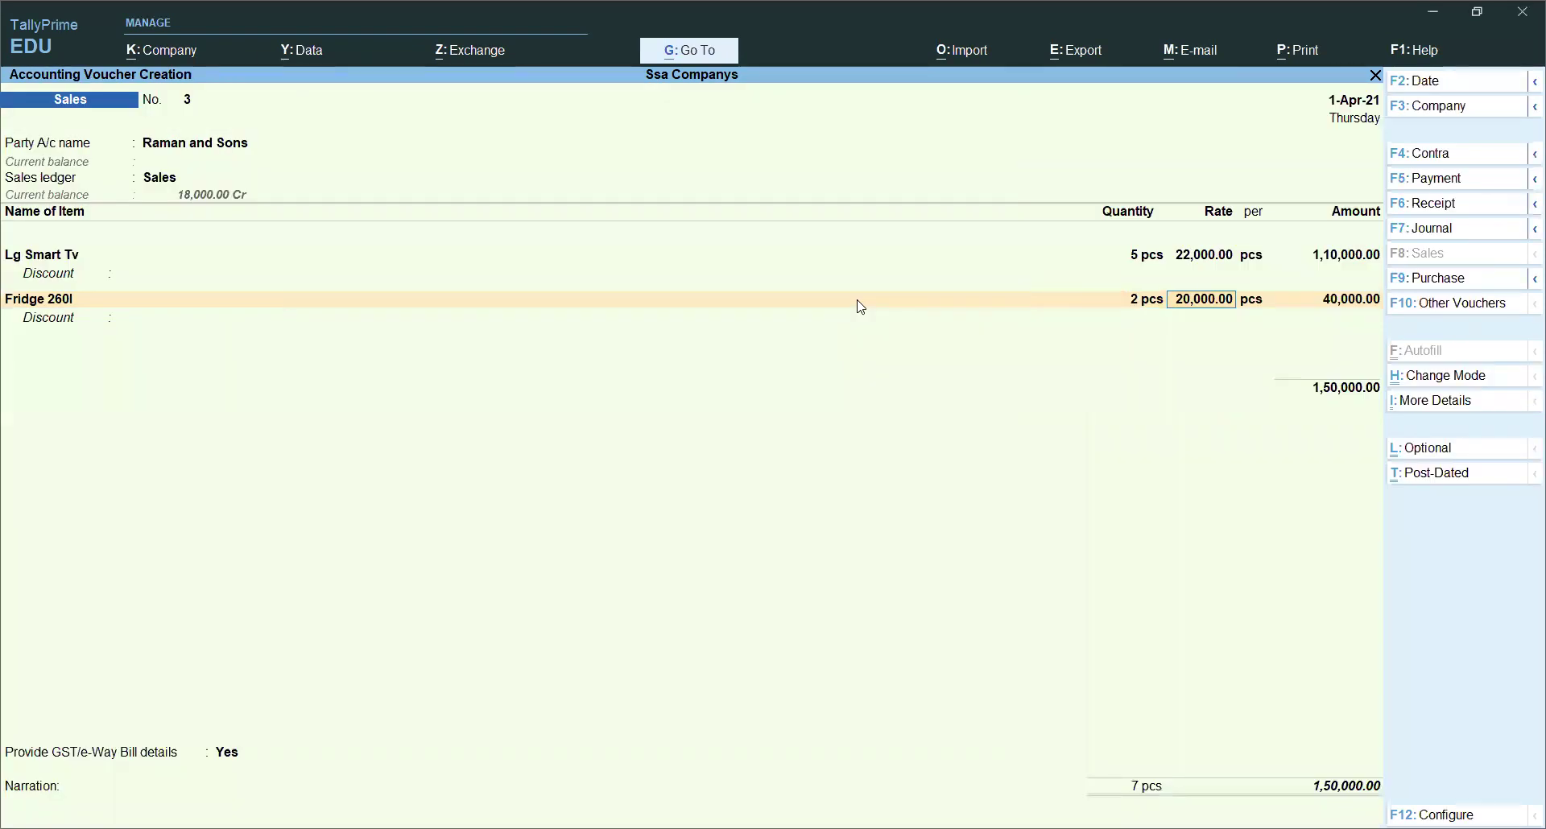
{"action": "key", "text": "Return"}
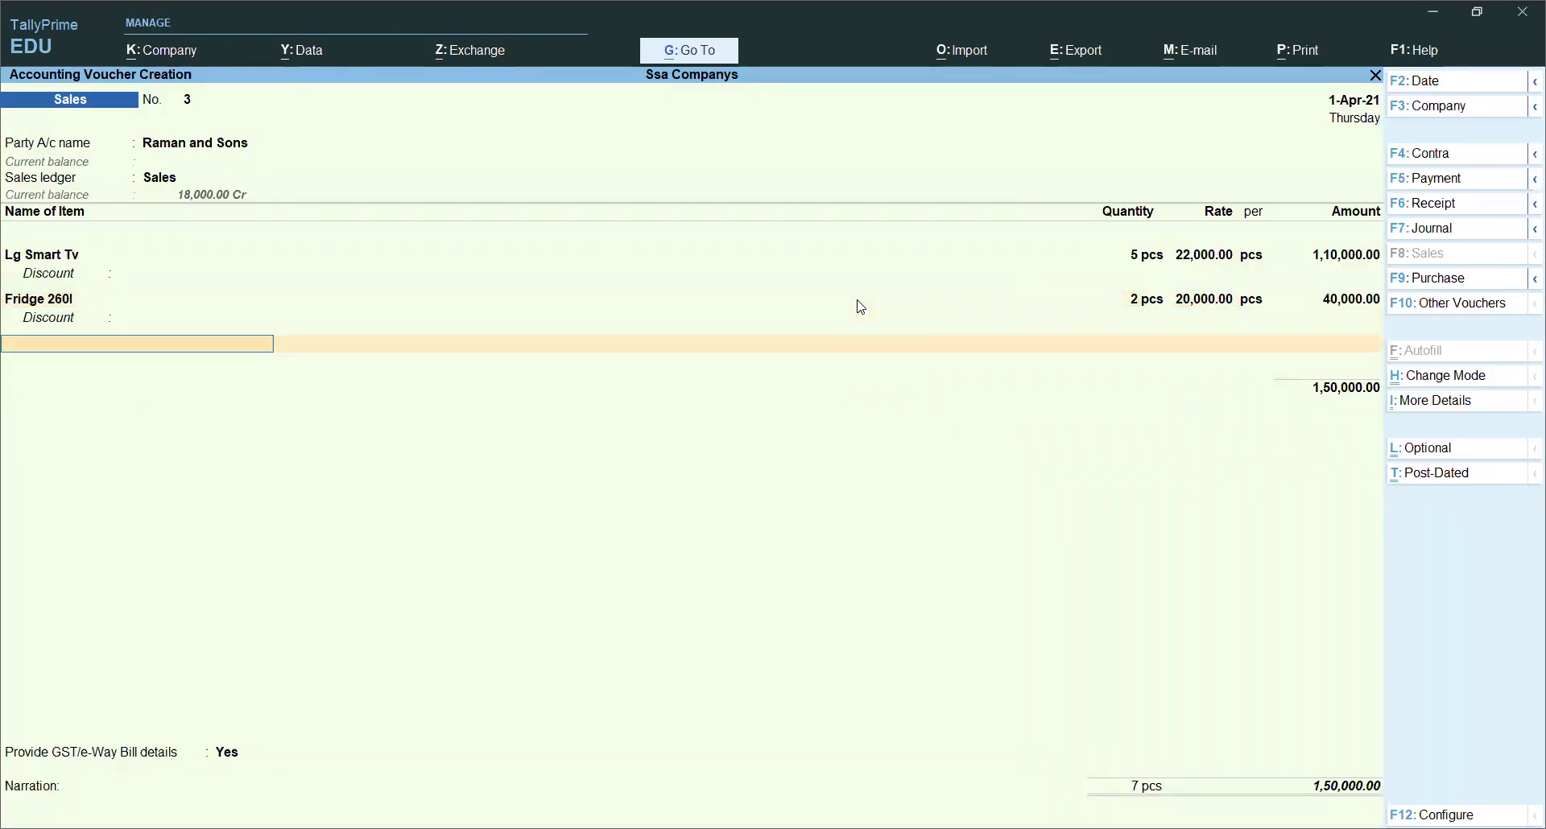
{"action": "key", "text": "Return"}
Step: Add Cgst and Sgst ledger lines below the TV and fridge items
{"action": "type", "text": "C"}
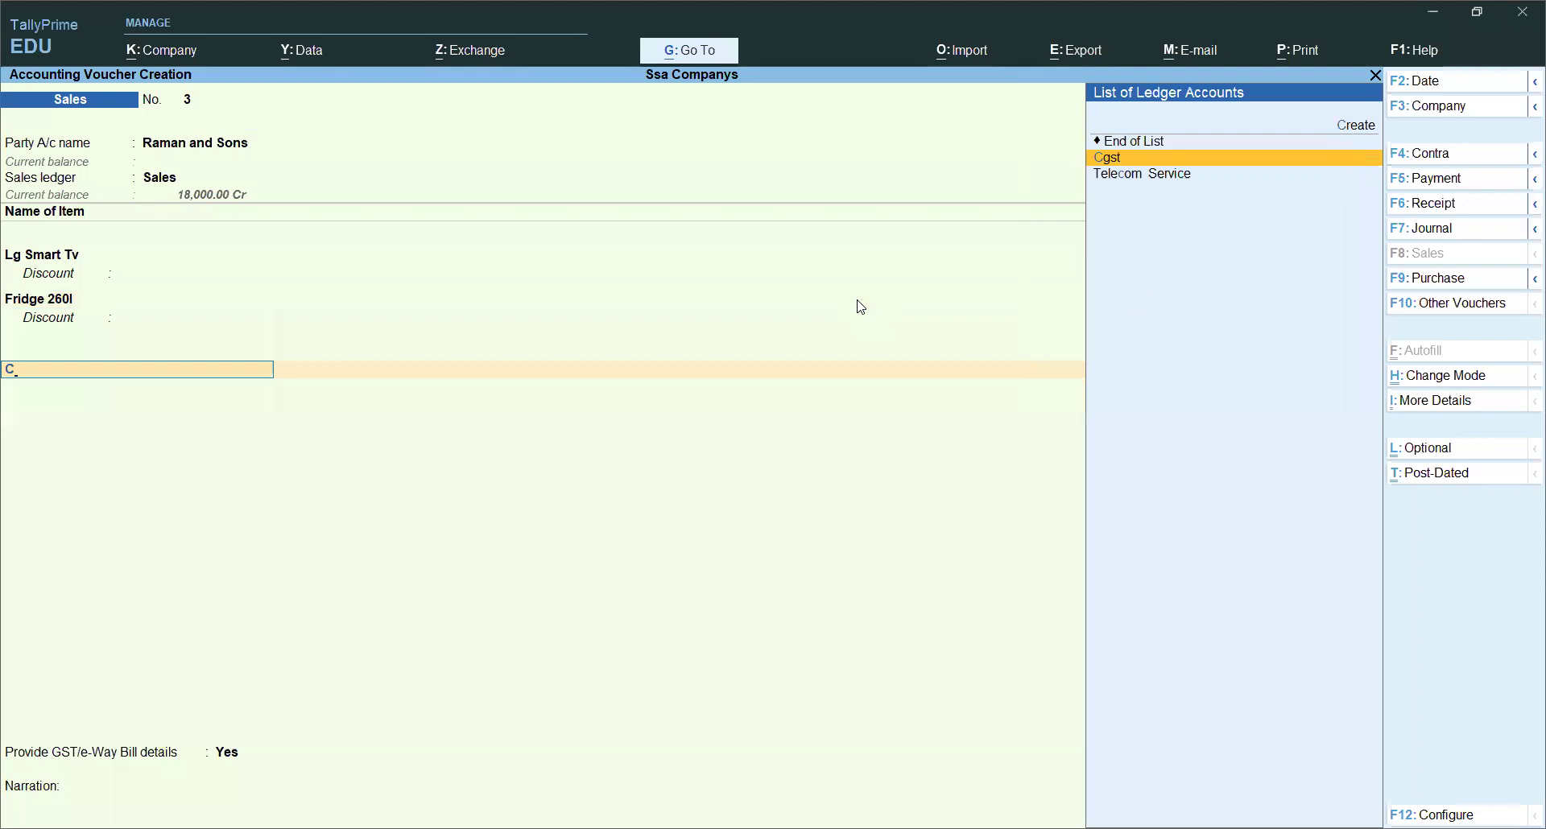
{"action": "key", "text": "Return"}
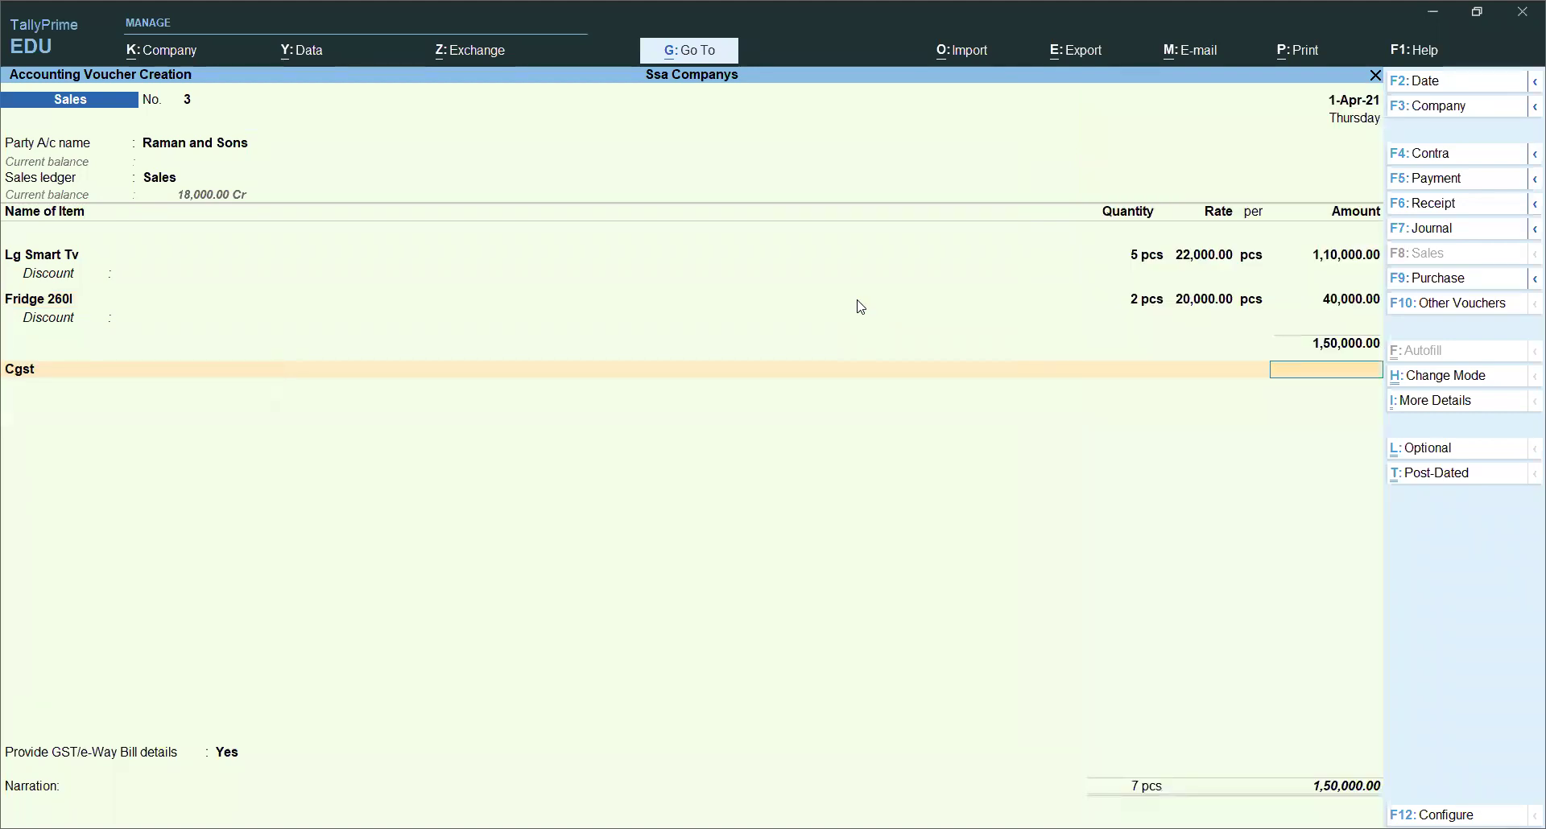
{"action": "type", "text": "Sg"}
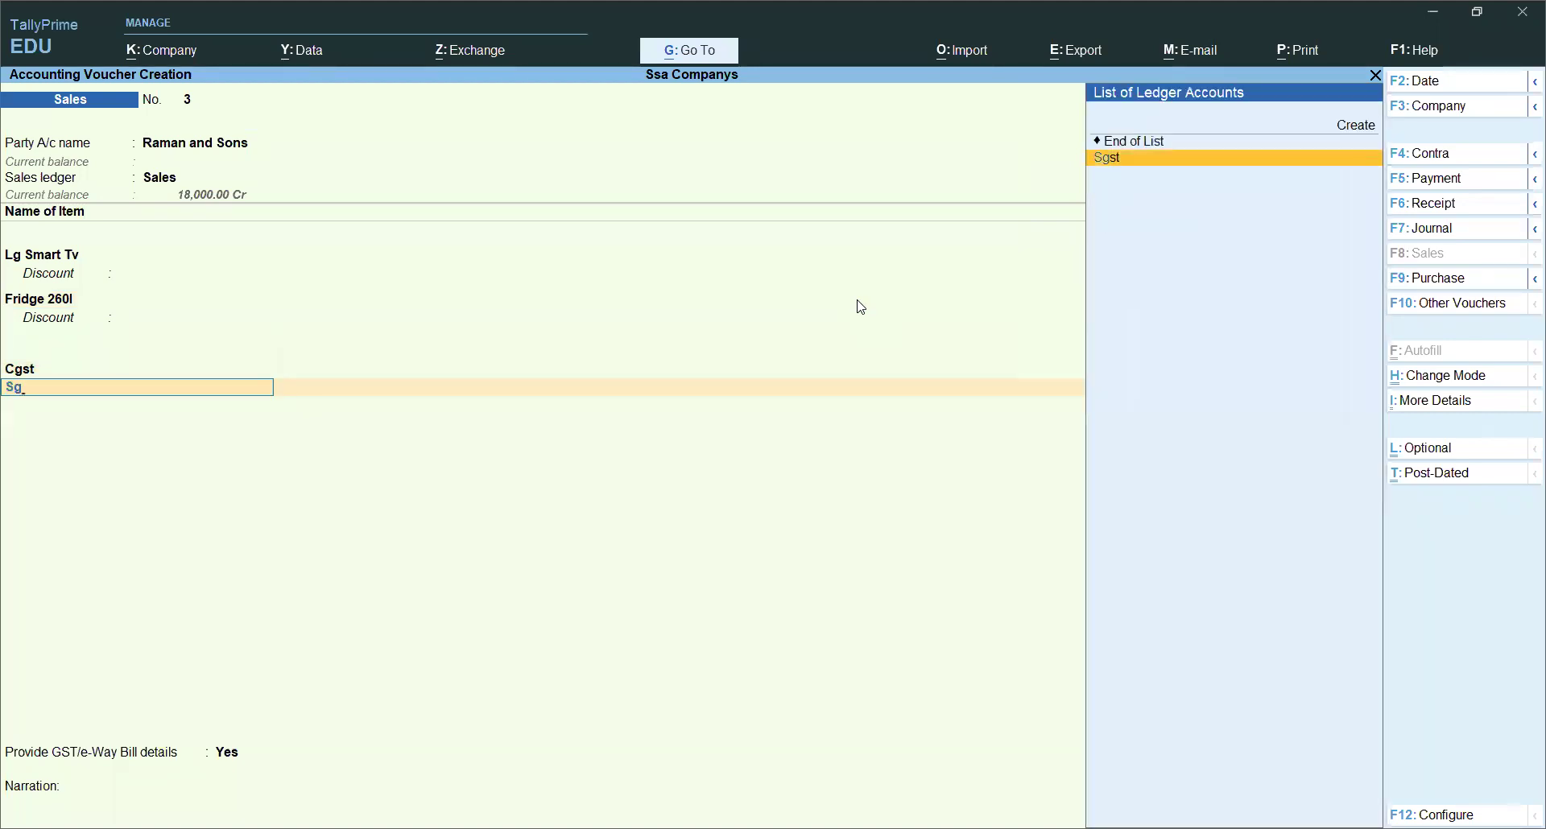
{"action": "key", "text": "Return"}
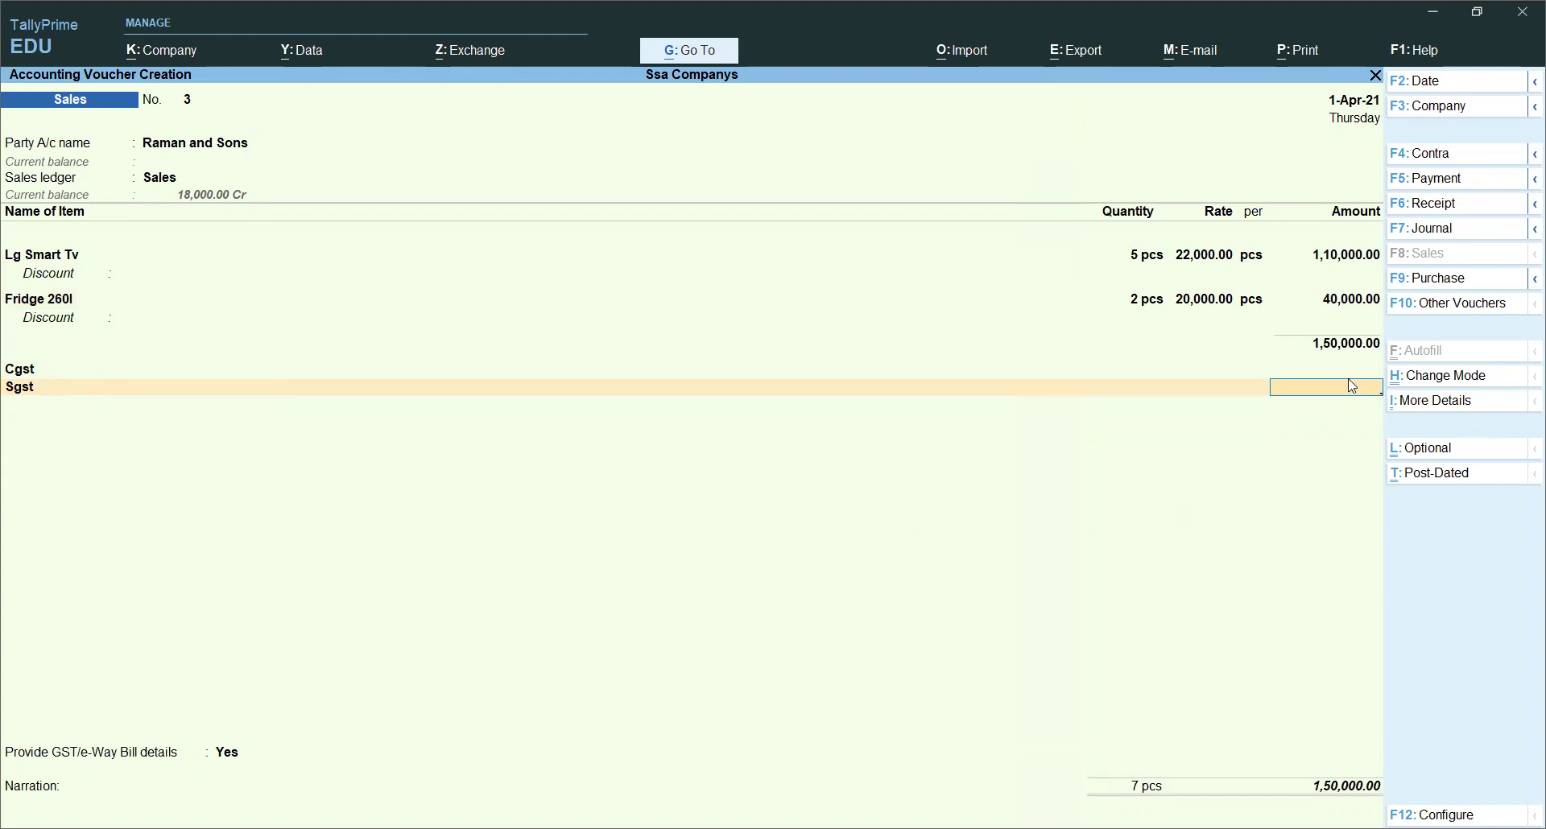
{"action": "left_click", "coordinate": [219, 151]}
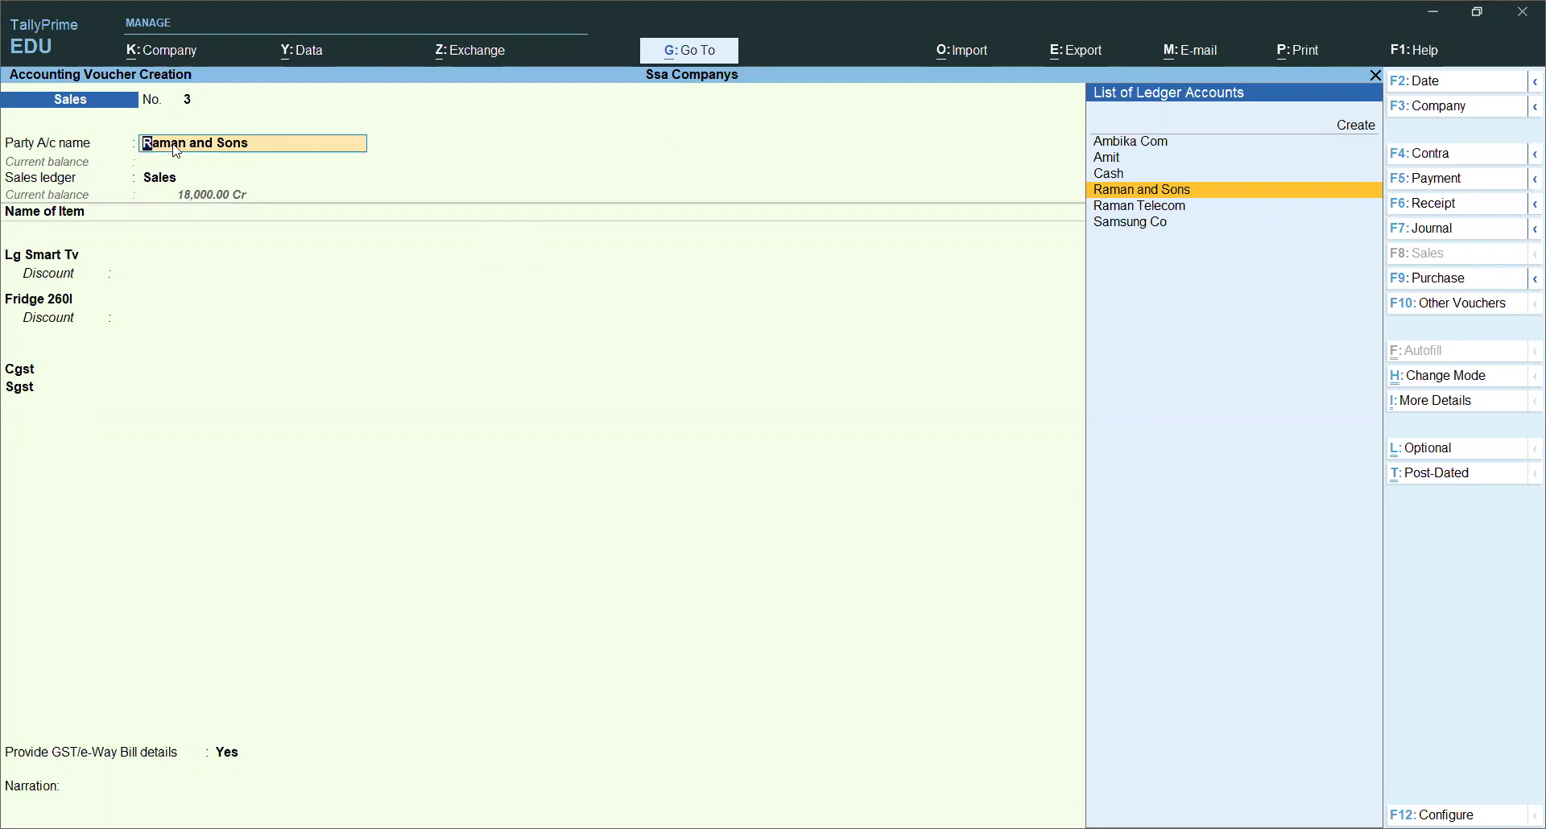
Step: Delete the Cgst and Sgst rows and add a single Igst ledger charging 42,000
{"action": "left_click", "coordinate": [41, 378]}
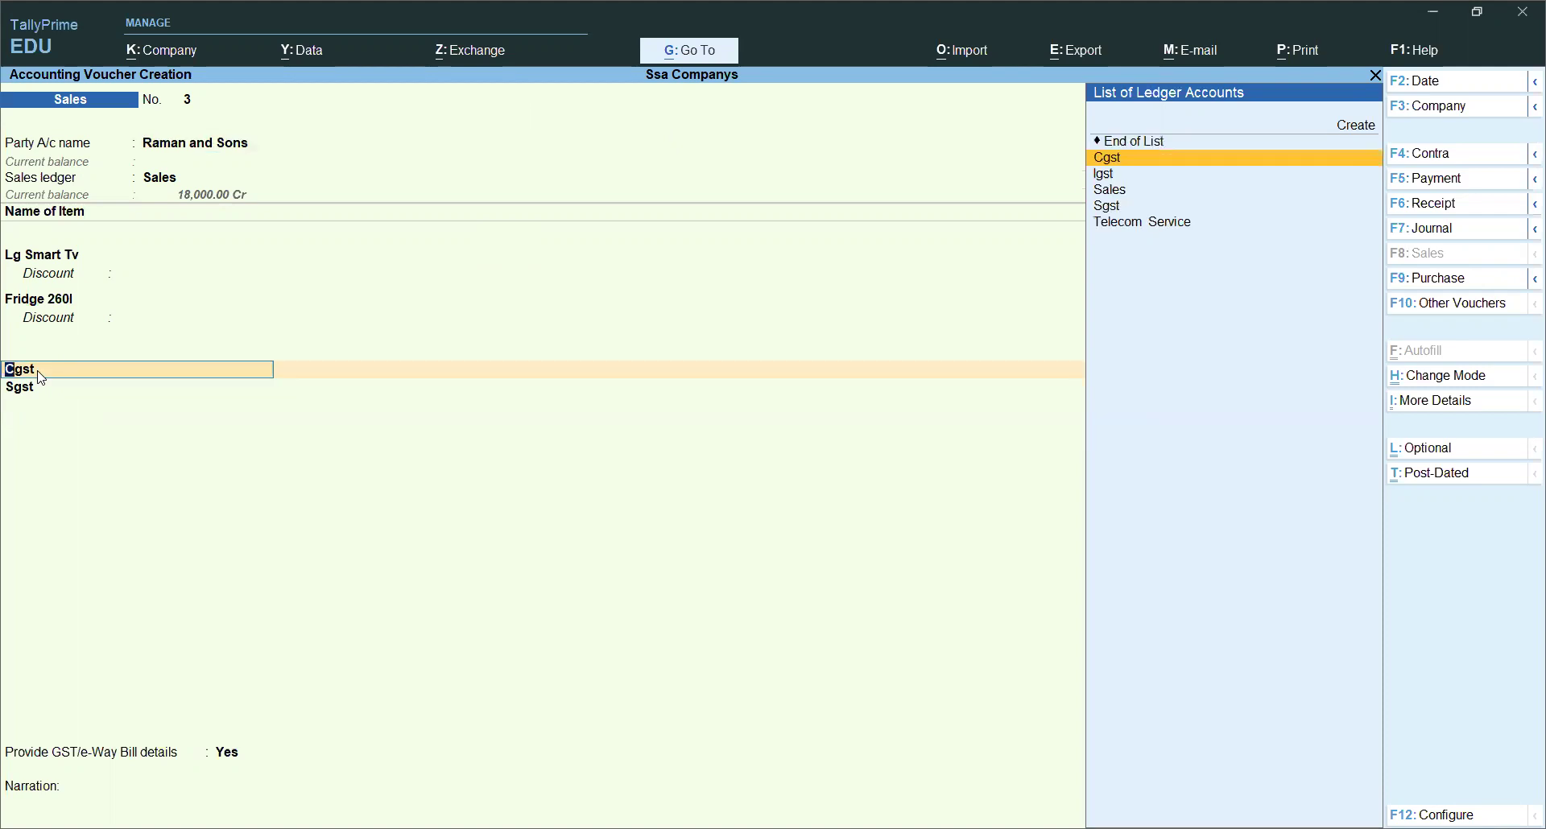
{"action": "key", "text": "ctrl+d"}
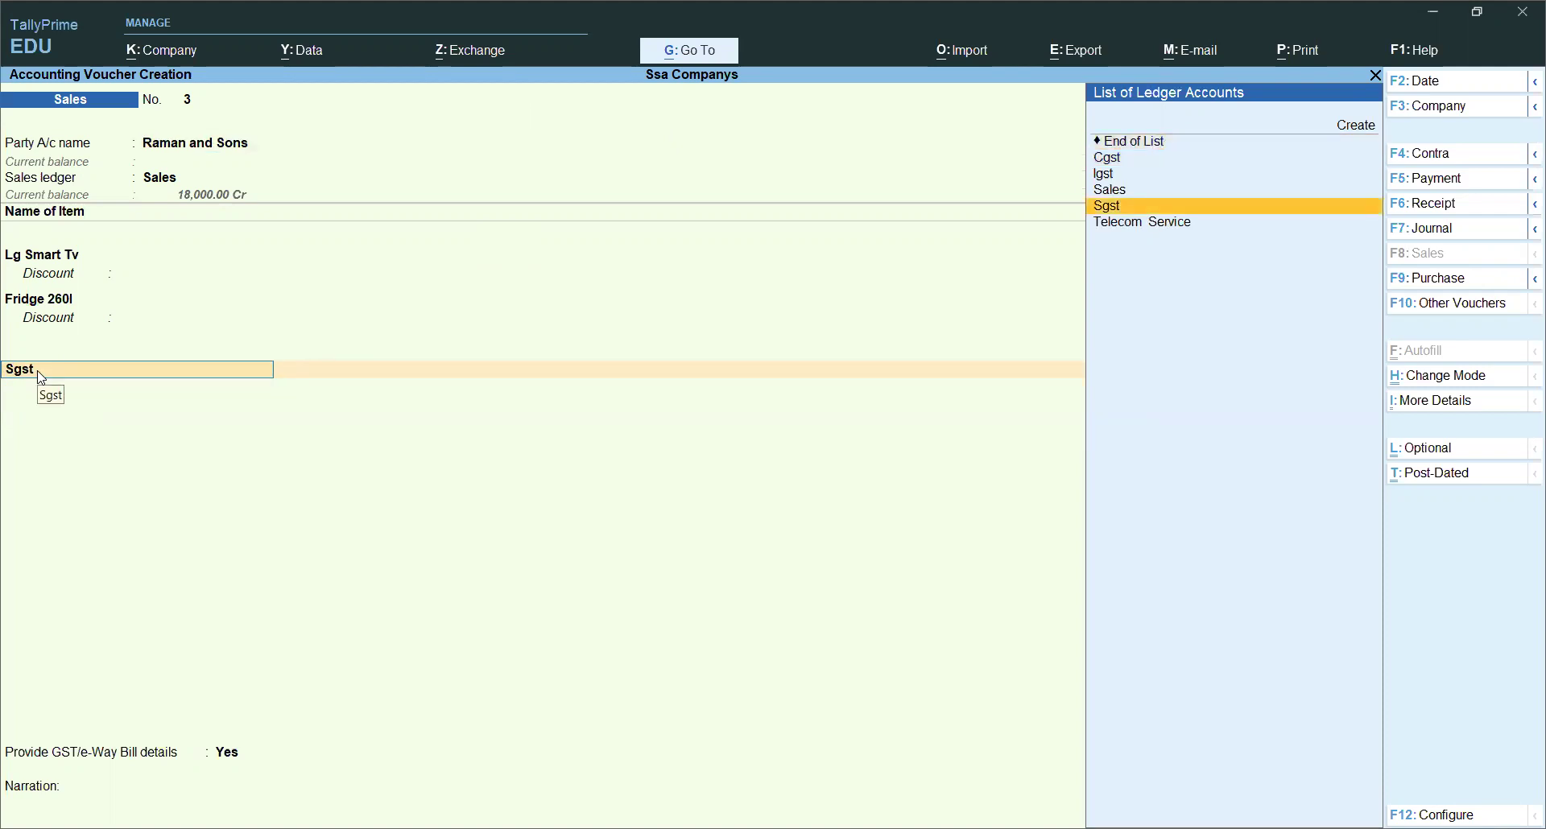
{"action": "key", "text": "Up"}
{"action": "key", "text": "Up"}
{"action": "key", "text": "Up"}
{"action": "key", "text": "Up"}
{"action": "key", "text": "Return"}
{"action": "left_click", "coordinate": [41, 378]}
{"action": "key", "text": "Down"}
{"action": "key", "text": "Down"}
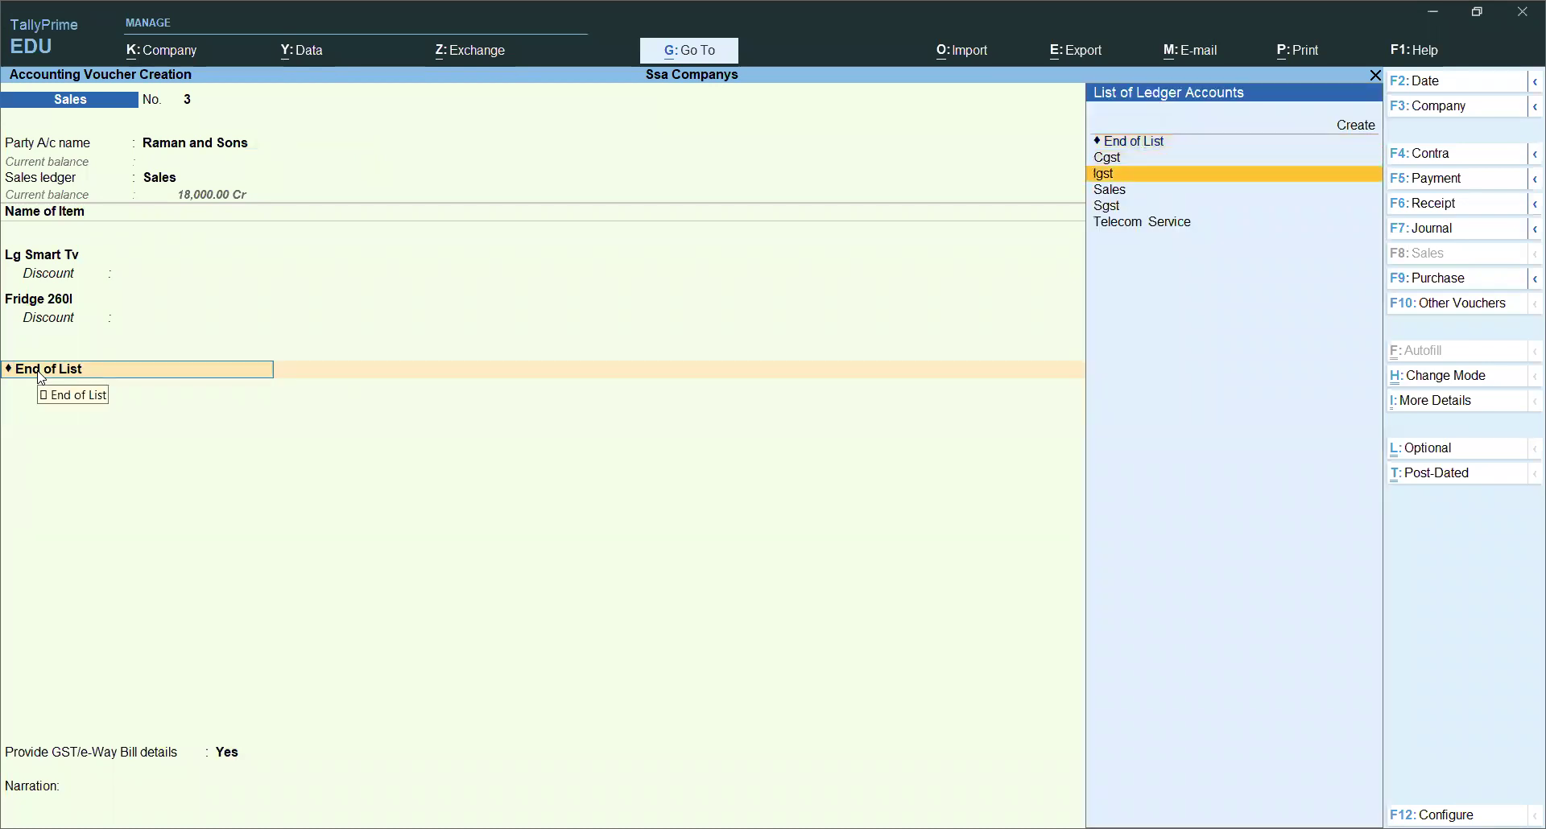
{"action": "key", "text": "Return"}
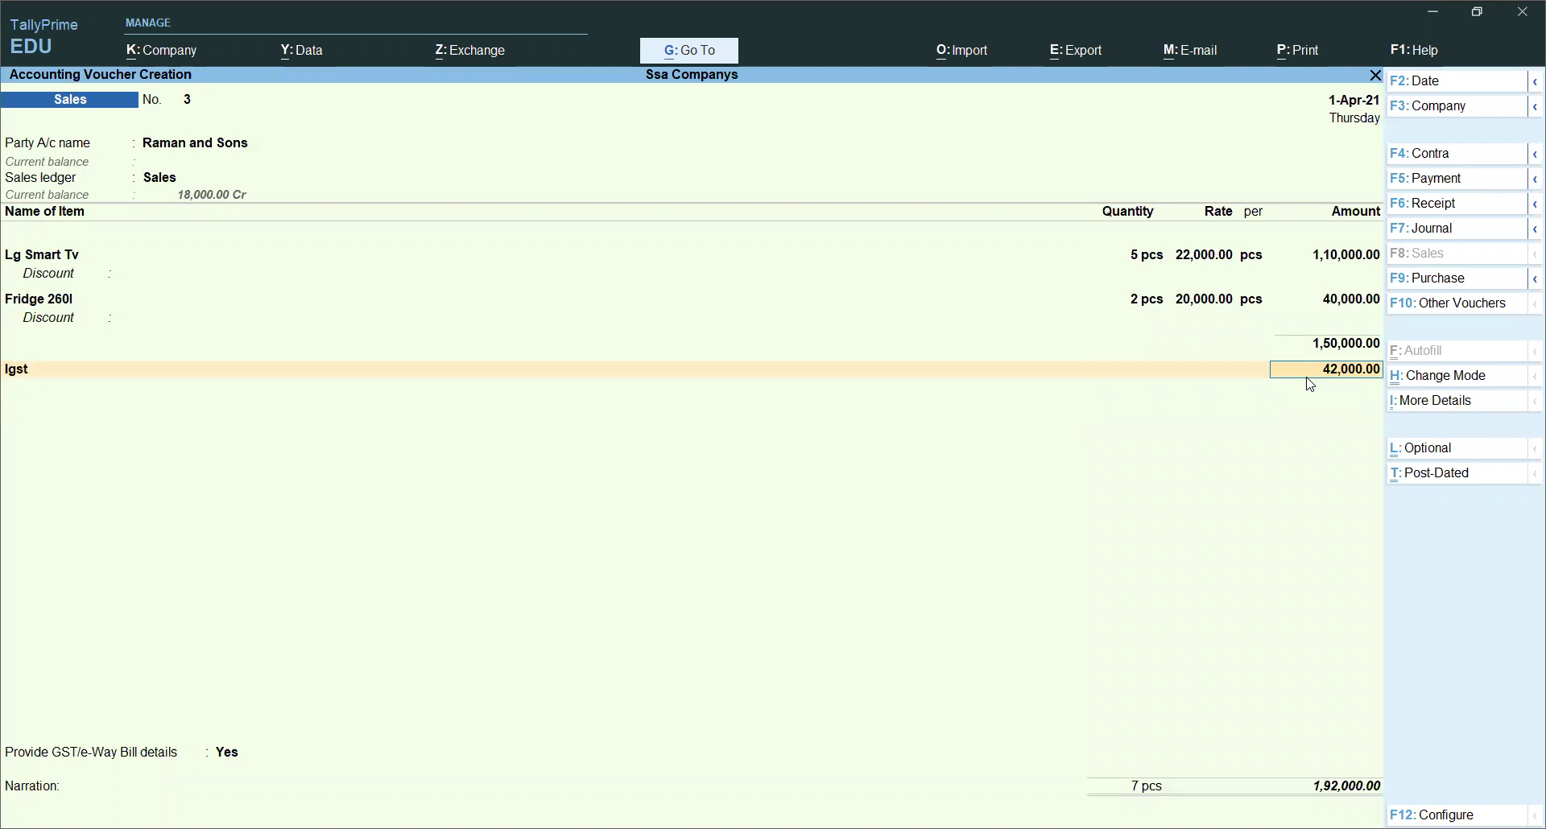
Step: Open the detailed GST Tax Analysis and check the 28% integrated tax rows for the LG Smart TV and Fridge
{"action": "left_click", "coordinate": [1421, 407]}
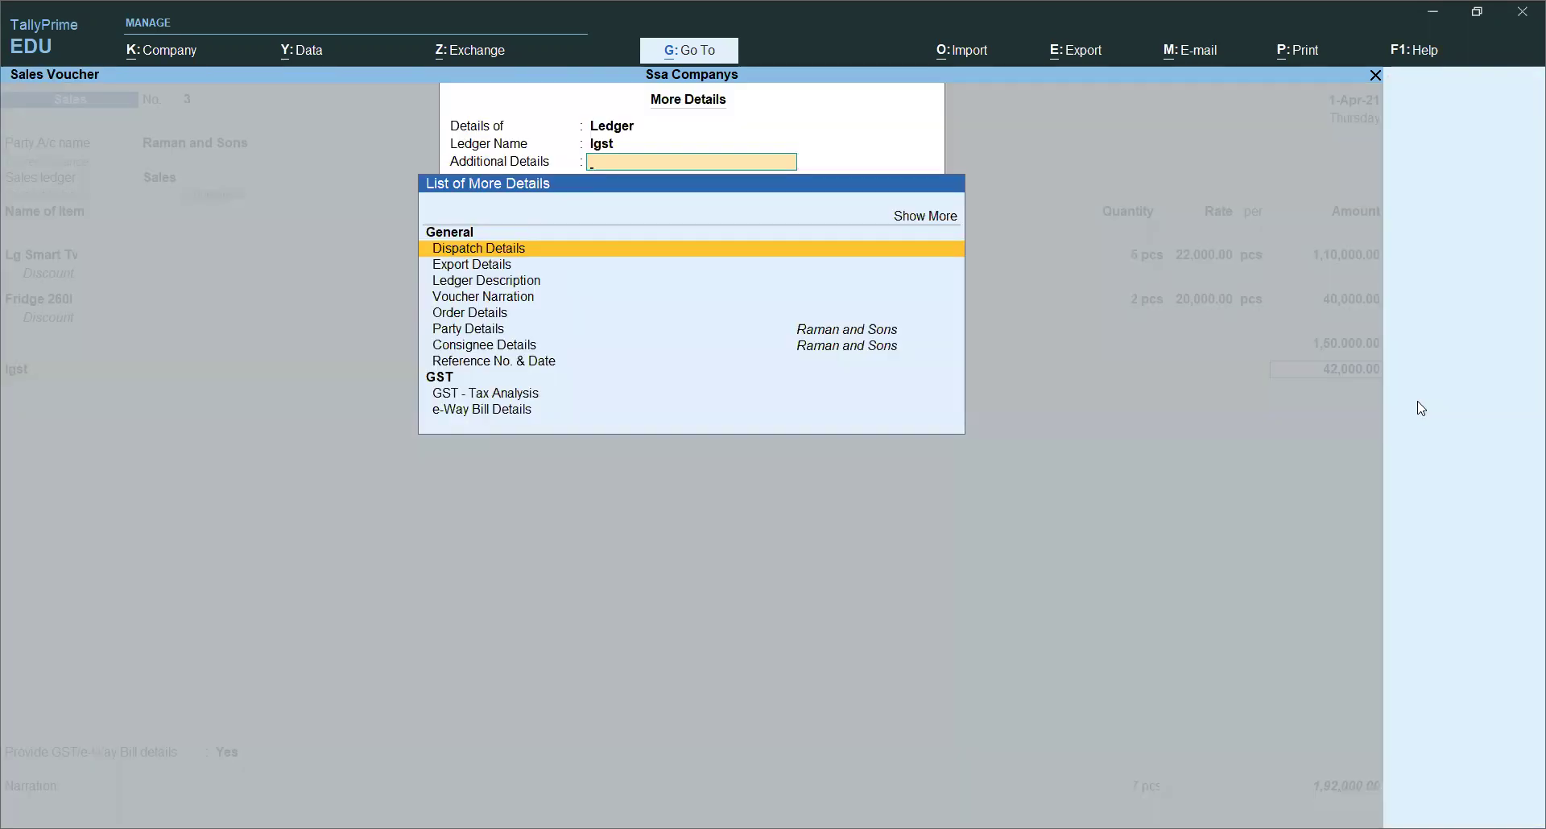
{"action": "type", "text": "Gst"}
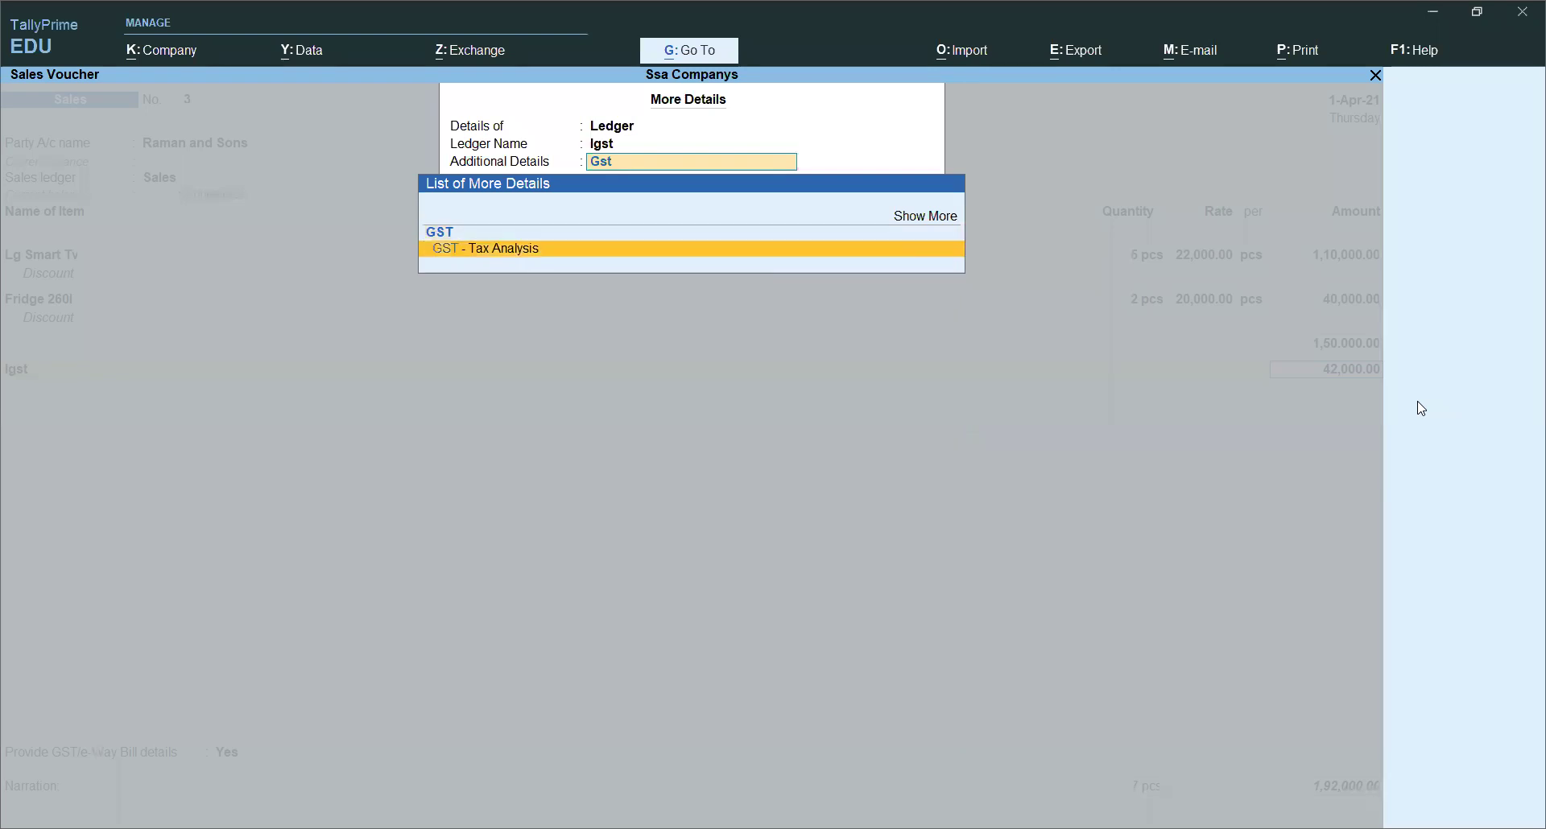
{"action": "key", "text": "Return"}
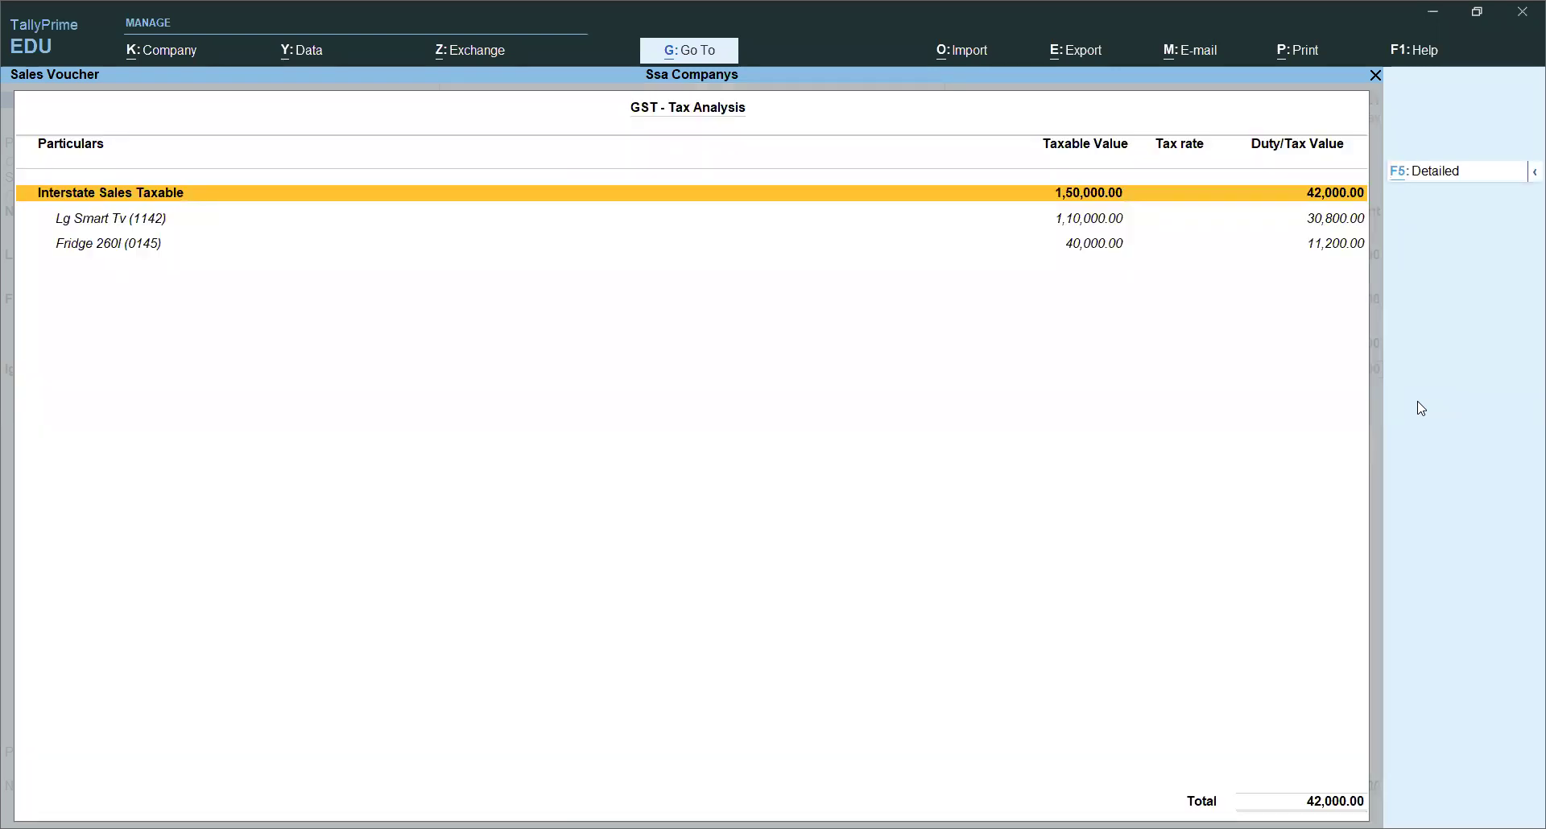
{"action": "key", "text": "alt+F5"}
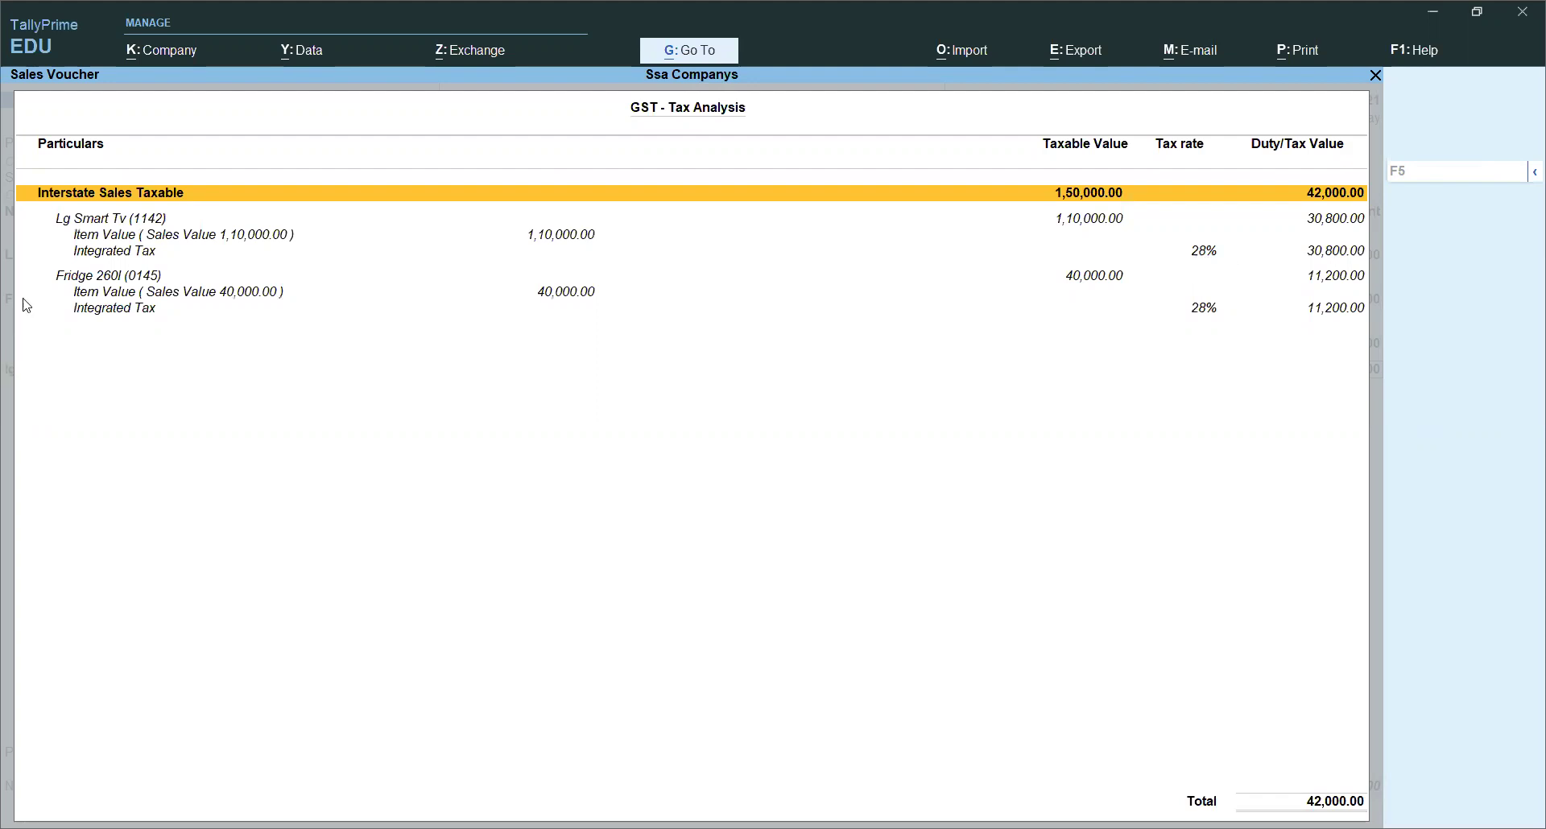
{"action": "left_click", "coordinate": [112, 256]}
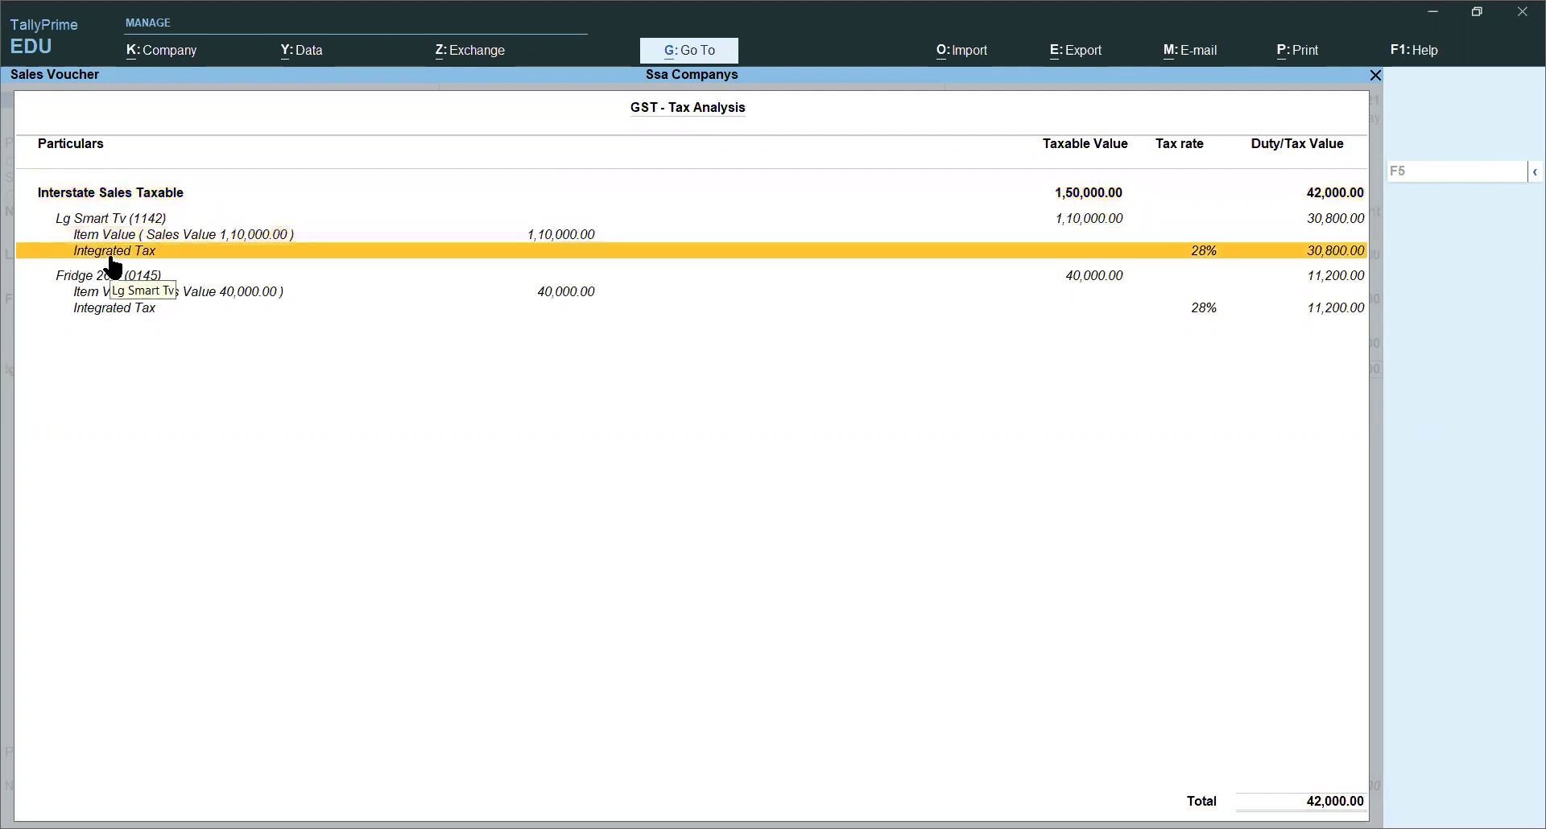
{"action": "key", "text": "Down"}
{"action": "key", "text": "Down"}
{"action": "key", "text": "Down"}
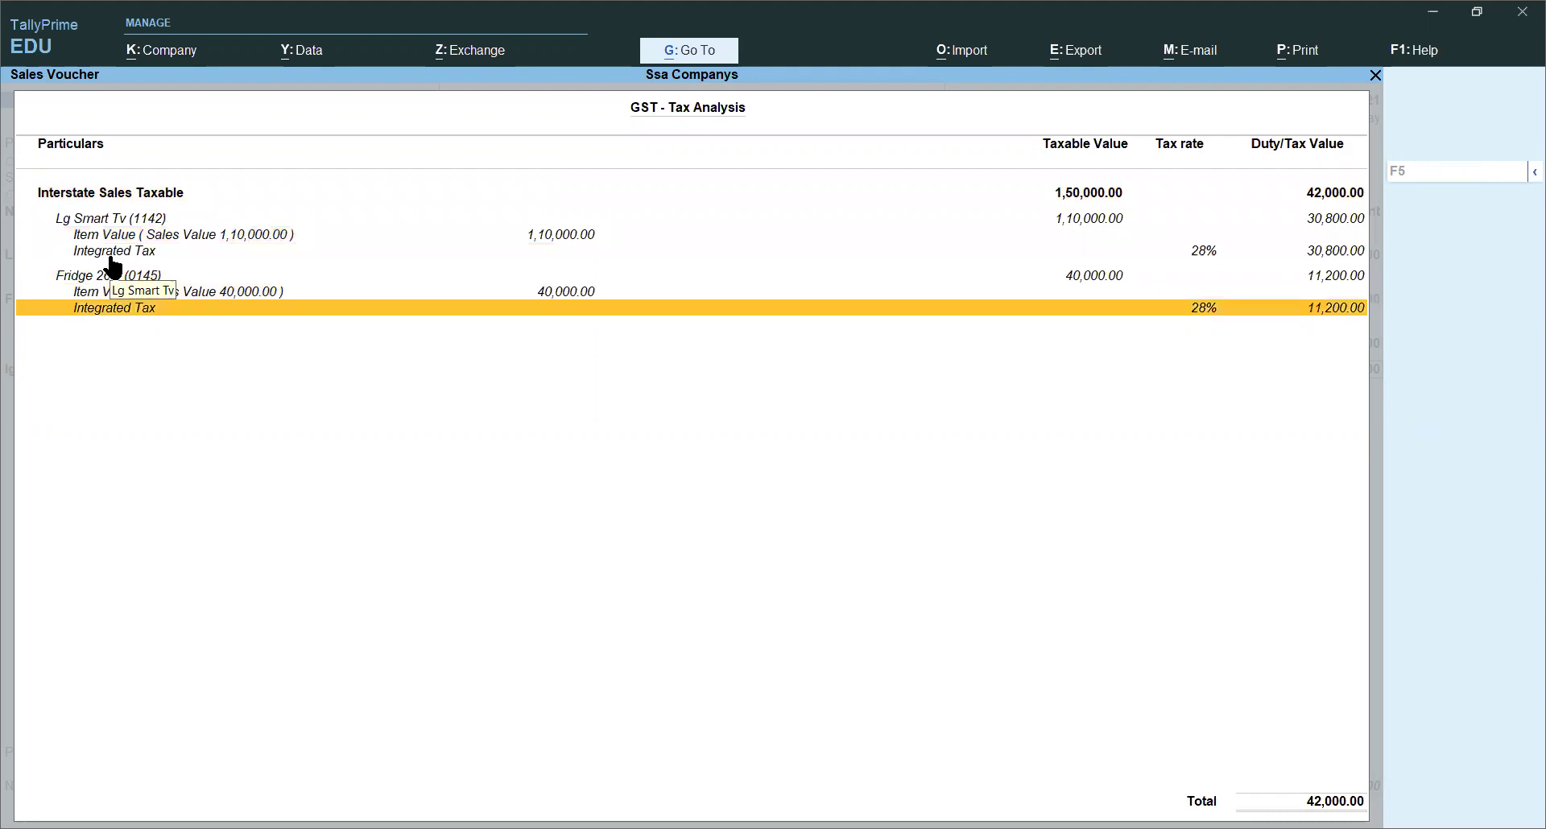
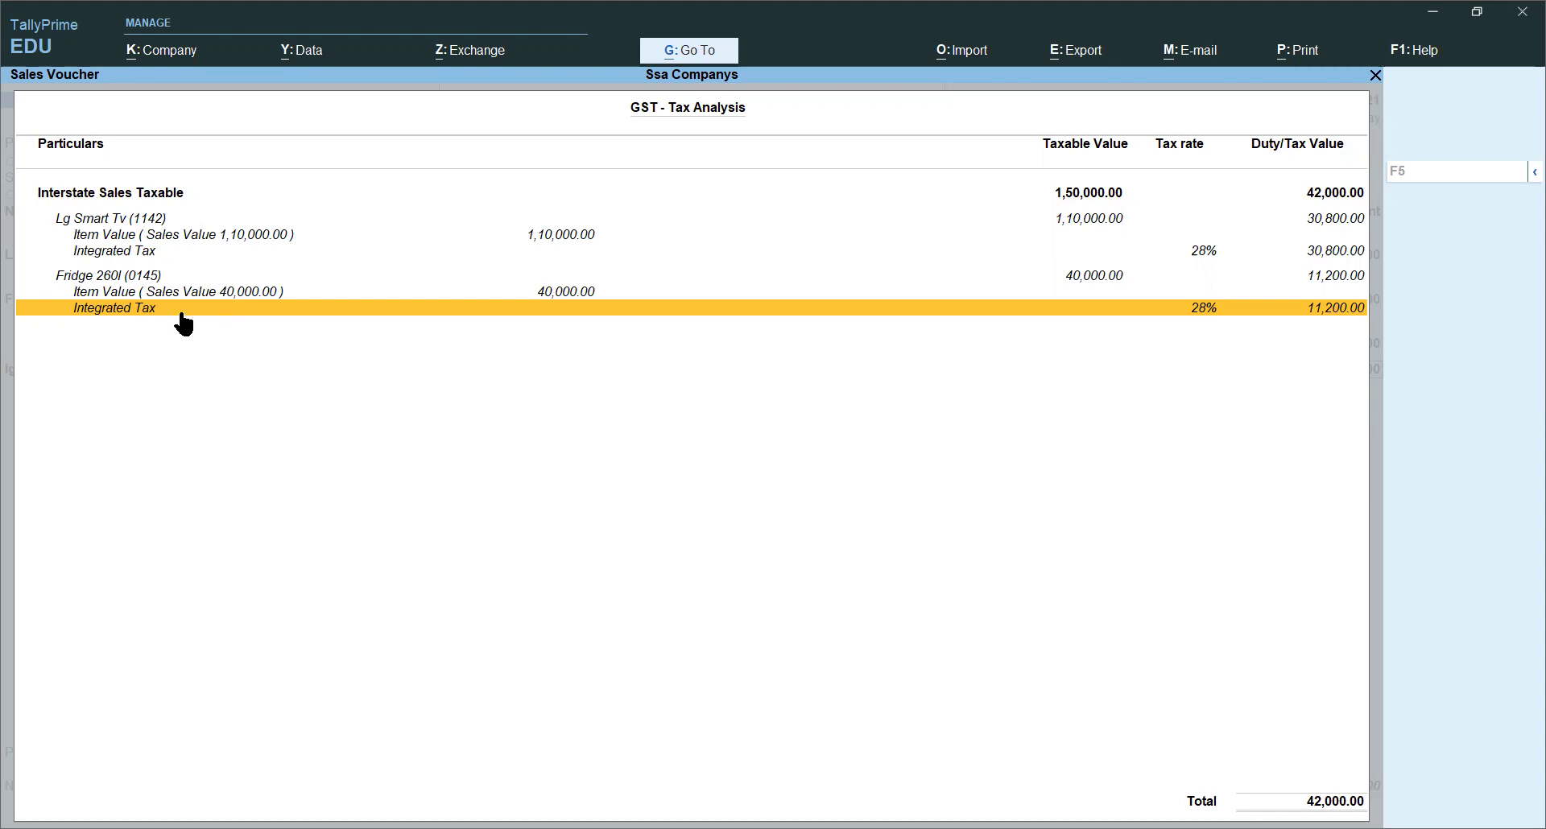
Step: Save sales voucher No. 3 at 1,92,000.00 with 42,000.00 IGST, then reopen it for printing
{"action": "key", "text": "Escape"}
{"action": "key", "text": "ctrl+a"}
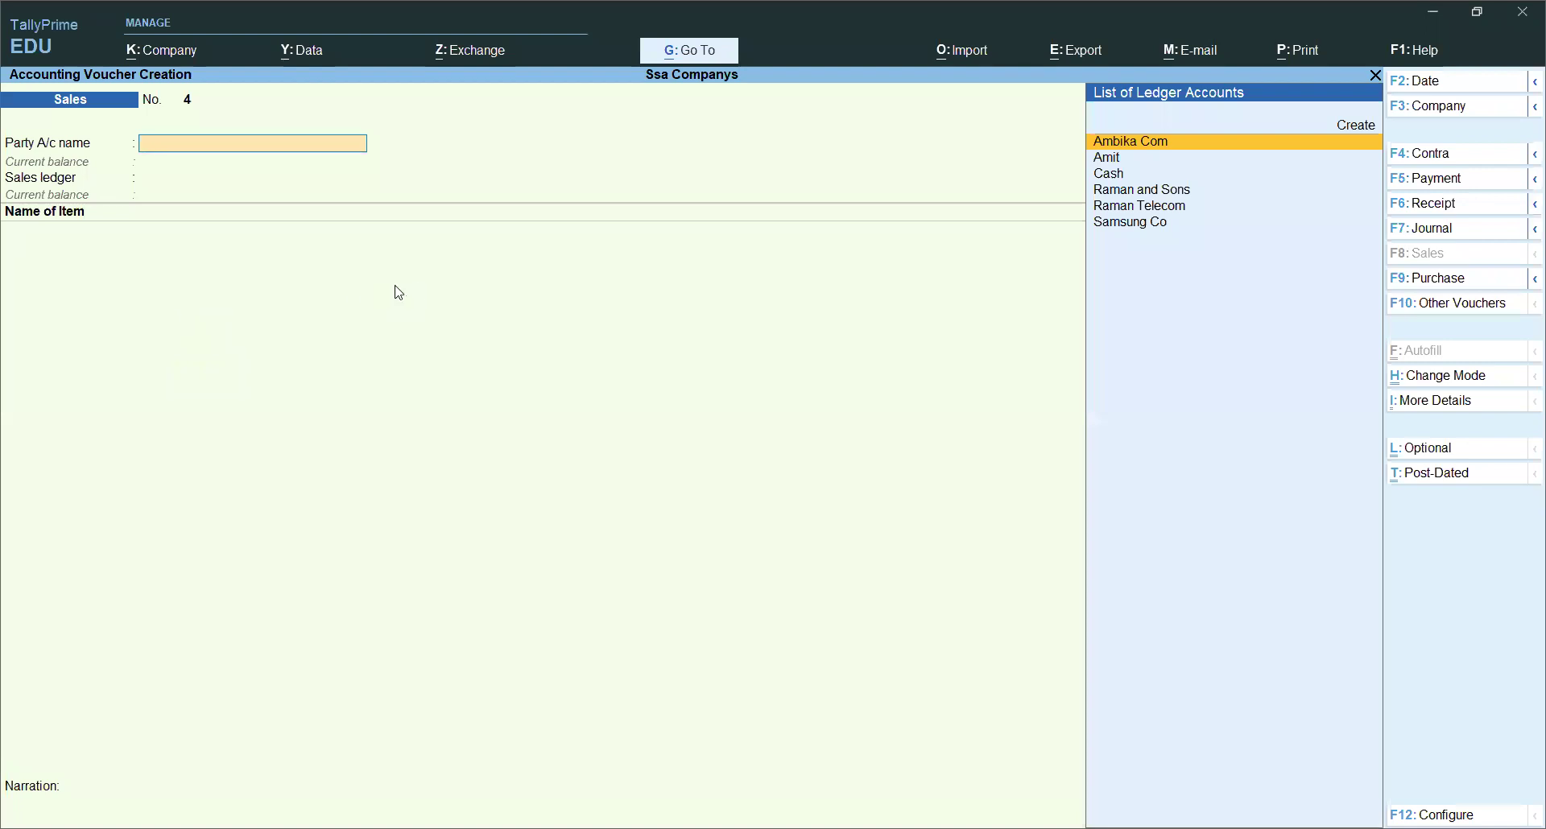
{"action": "key", "text": "Page_Up"}
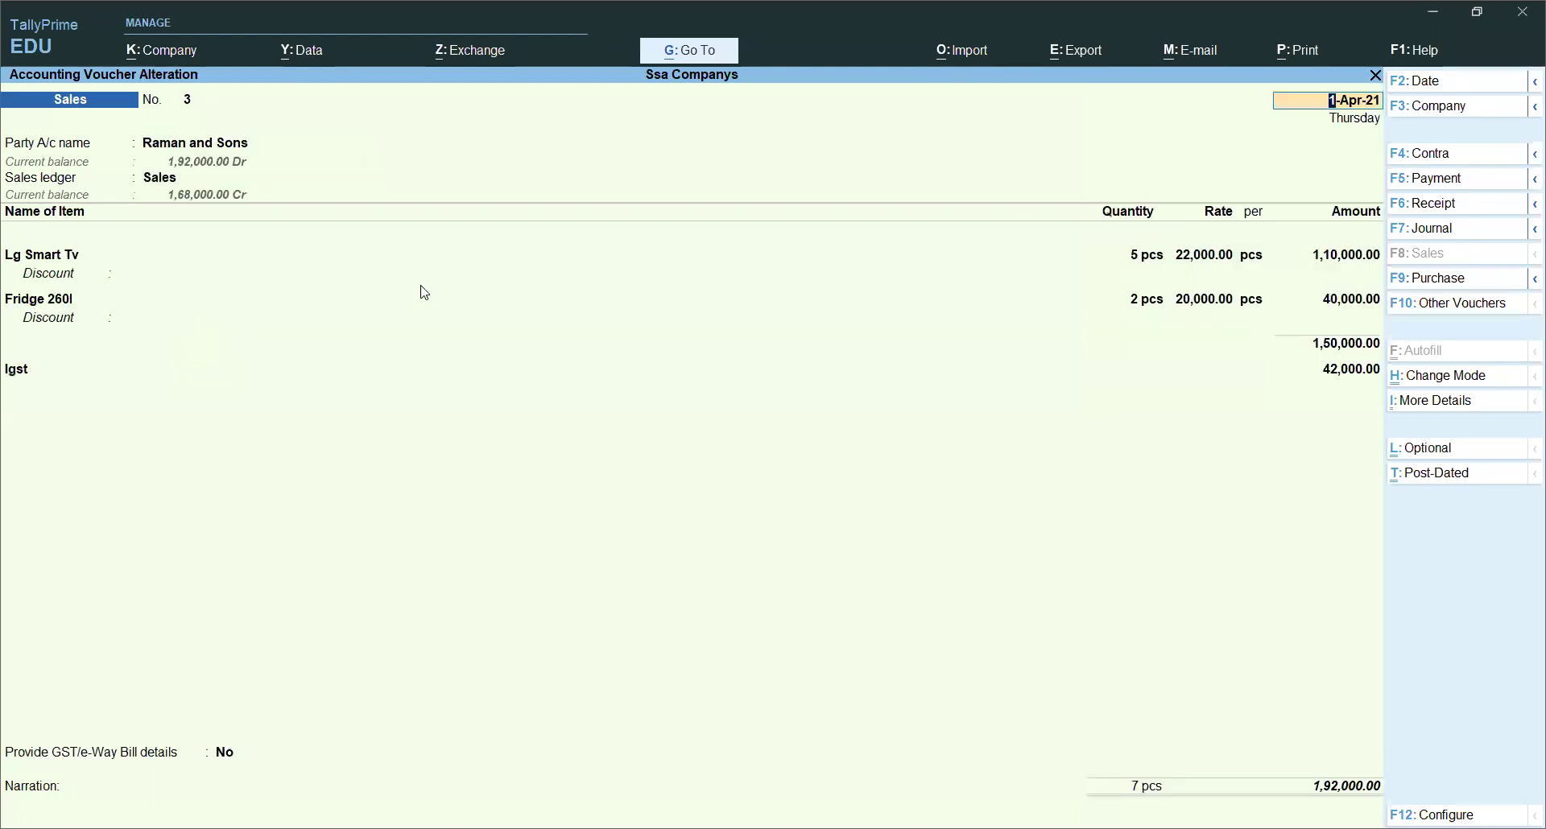
{"action": "key", "text": "alt+p"}
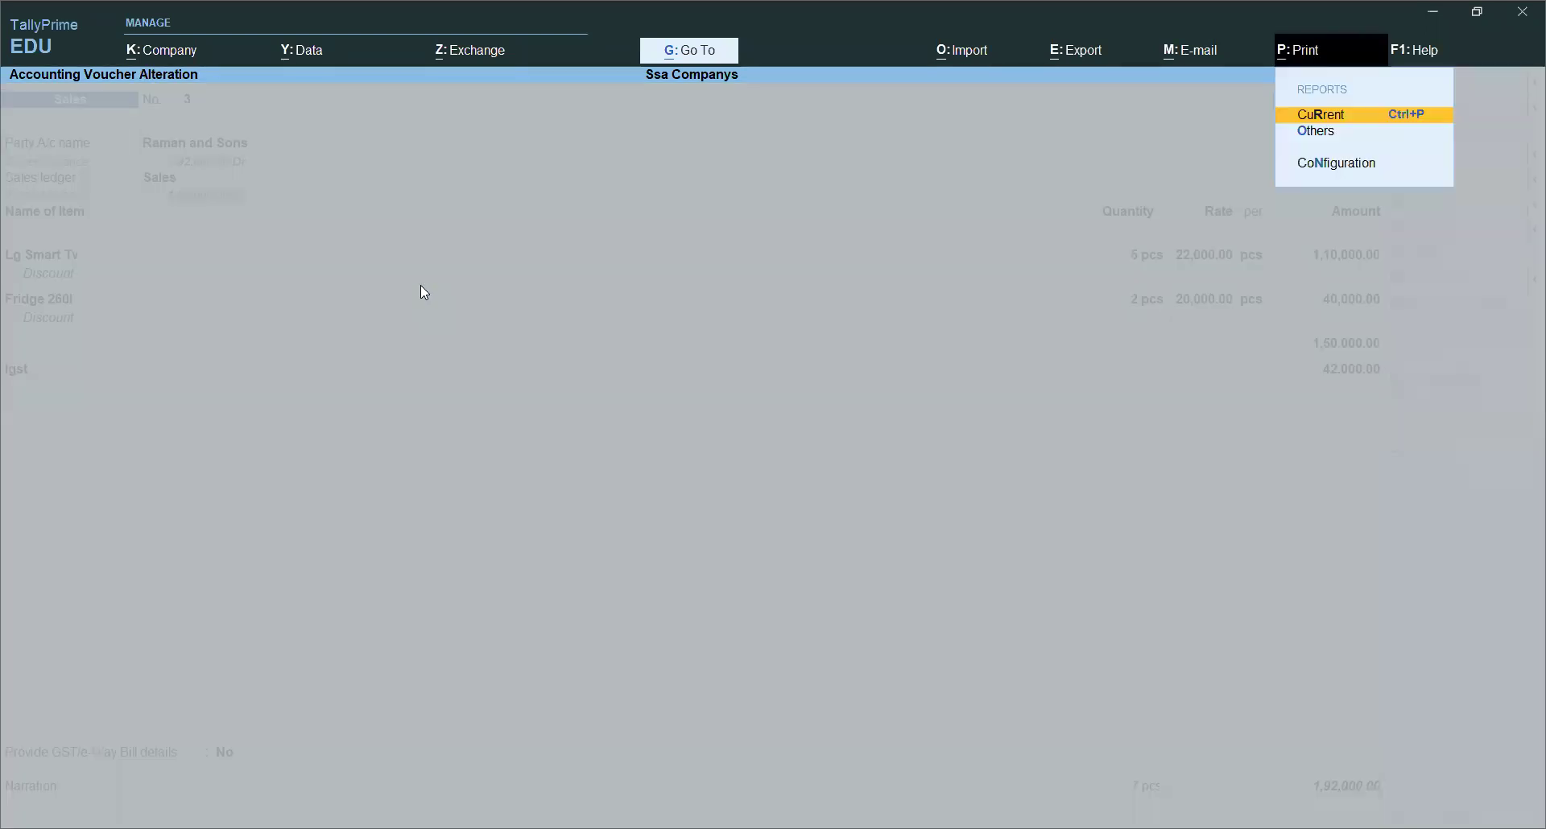
Step: Preview Tax Invoice No. 3 for the current voucher, zooming in and out, then return to the voucher
{"action": "key", "text": "Return"}
{"action": "key", "text": "i"}
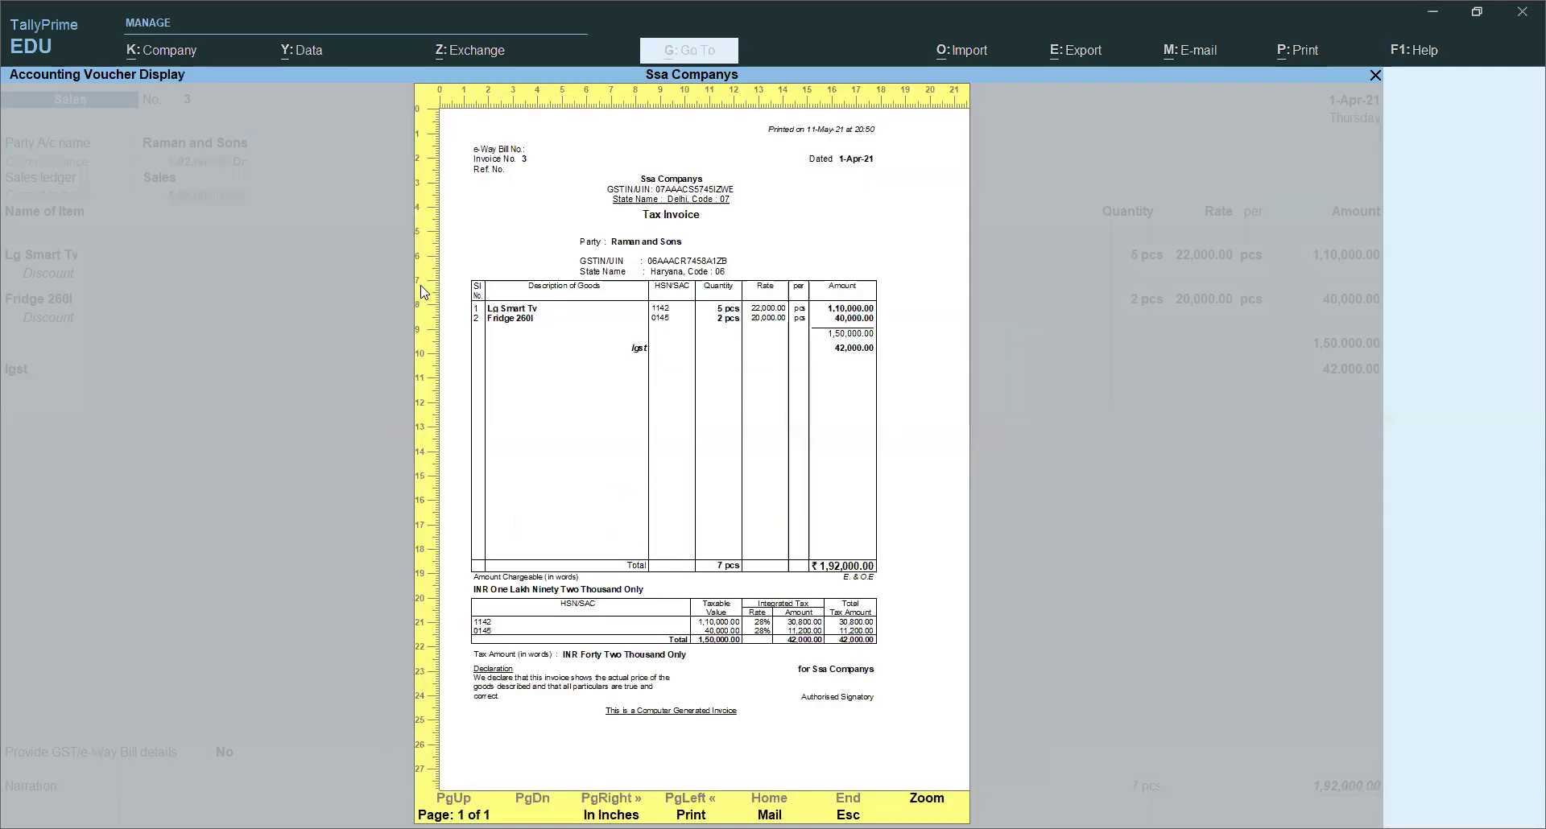
{"action": "left_click", "coordinate": [925, 798]}
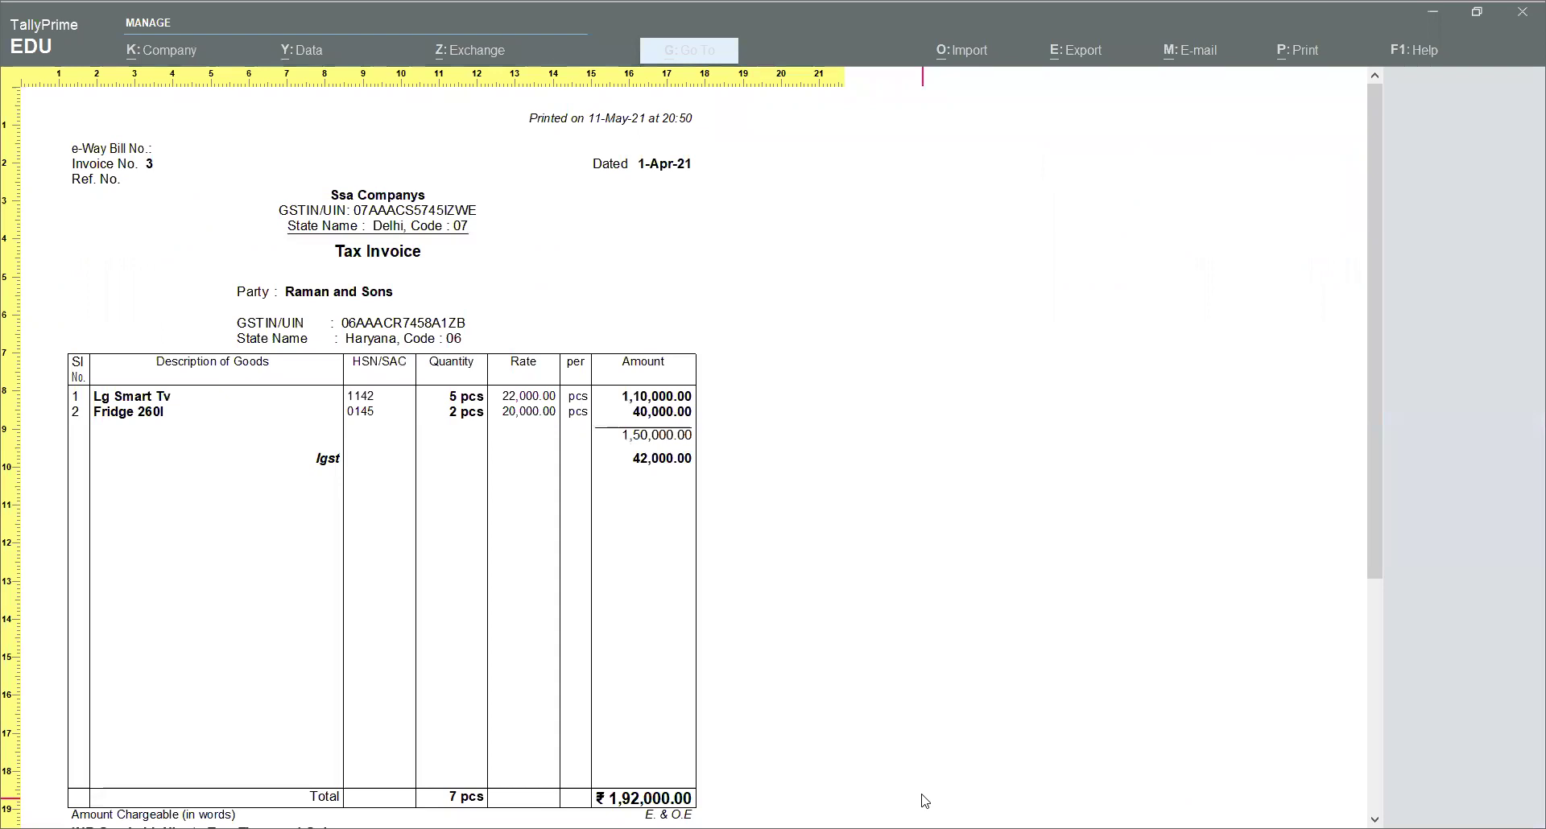
{"action": "scroll", "coordinate": [924, 800], "scroll_direction": "down", "scroll_amount": 5}
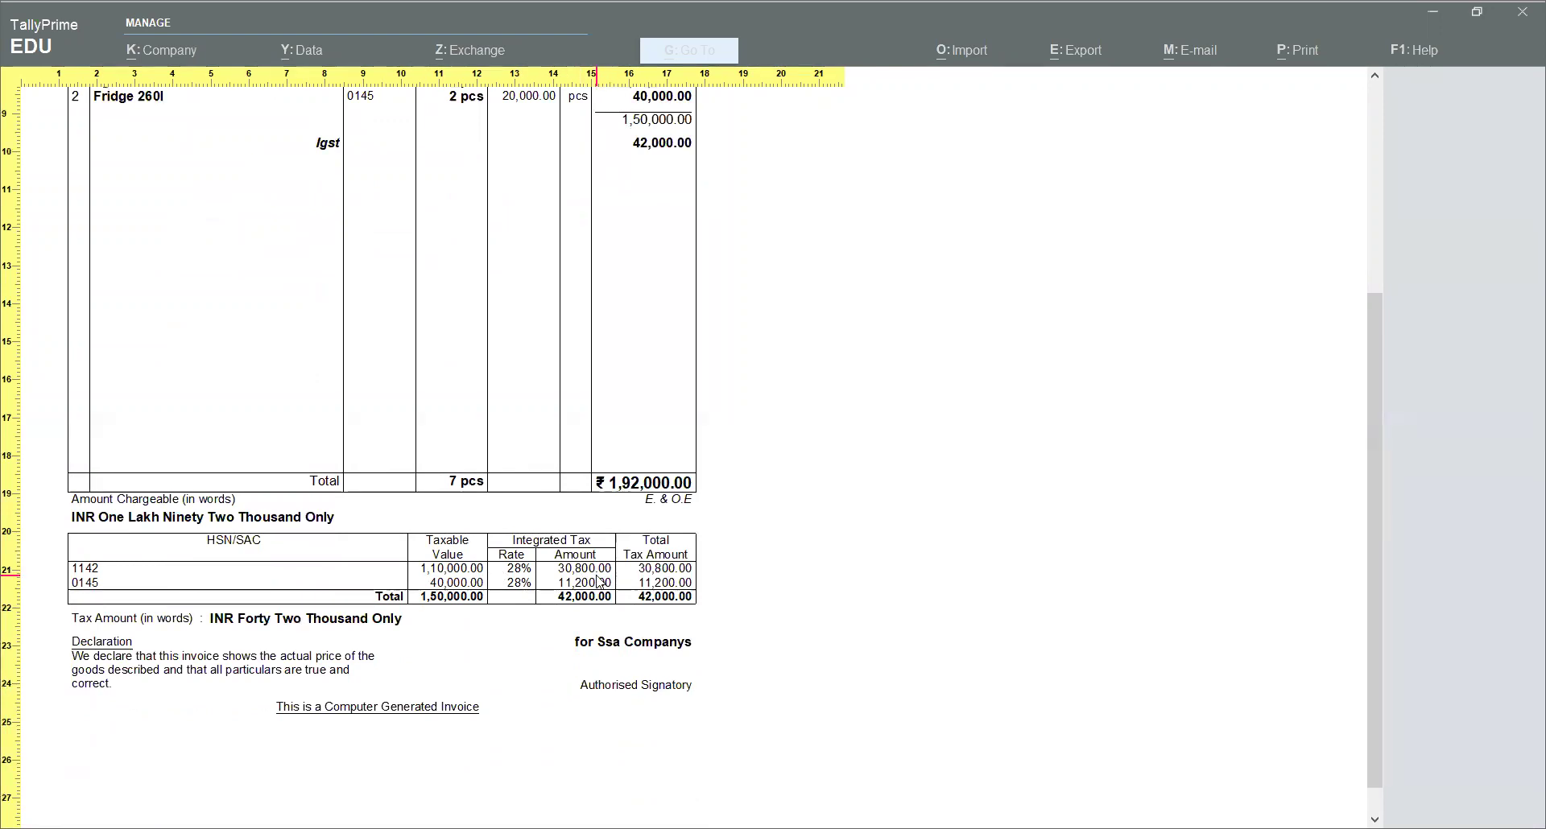
{"action": "scroll", "coordinate": [601, 581], "scroll_direction": "up", "scroll_amount": 5}
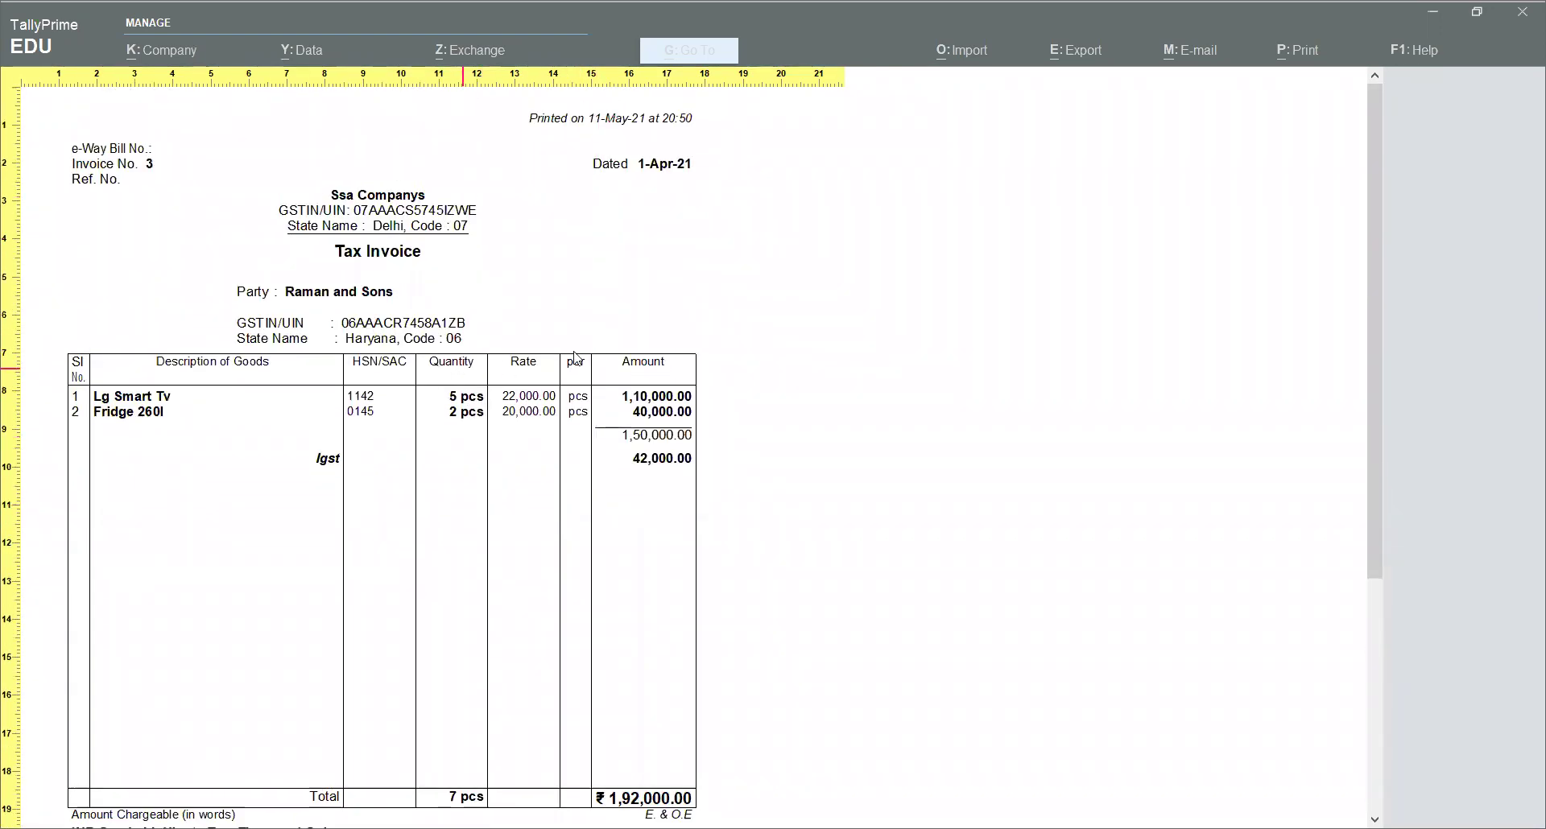
{"action": "left_click", "coordinate": [756, 580]}
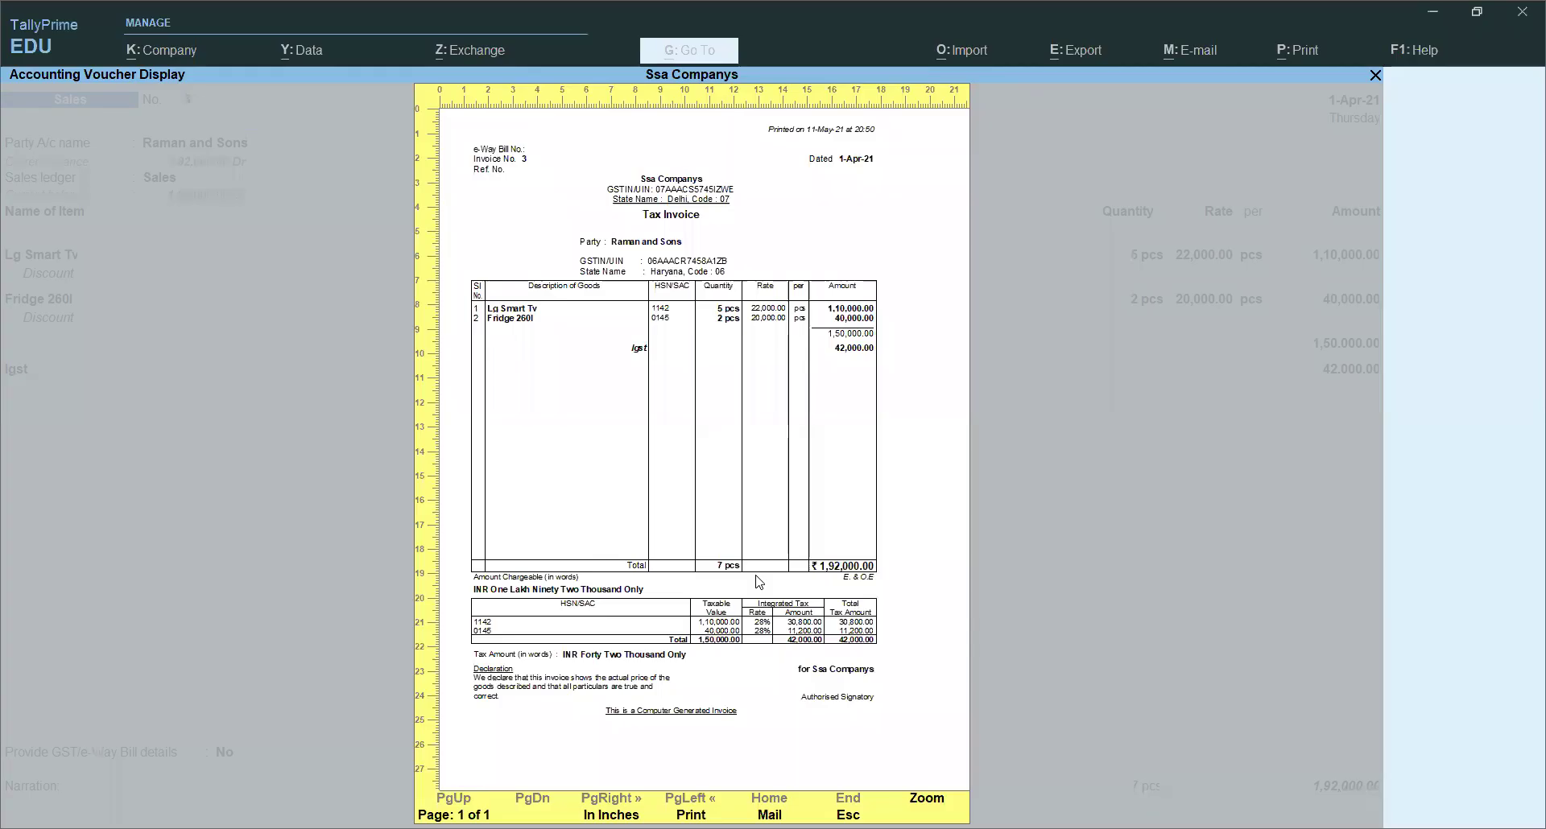
{"action": "key", "text": "Escape"}
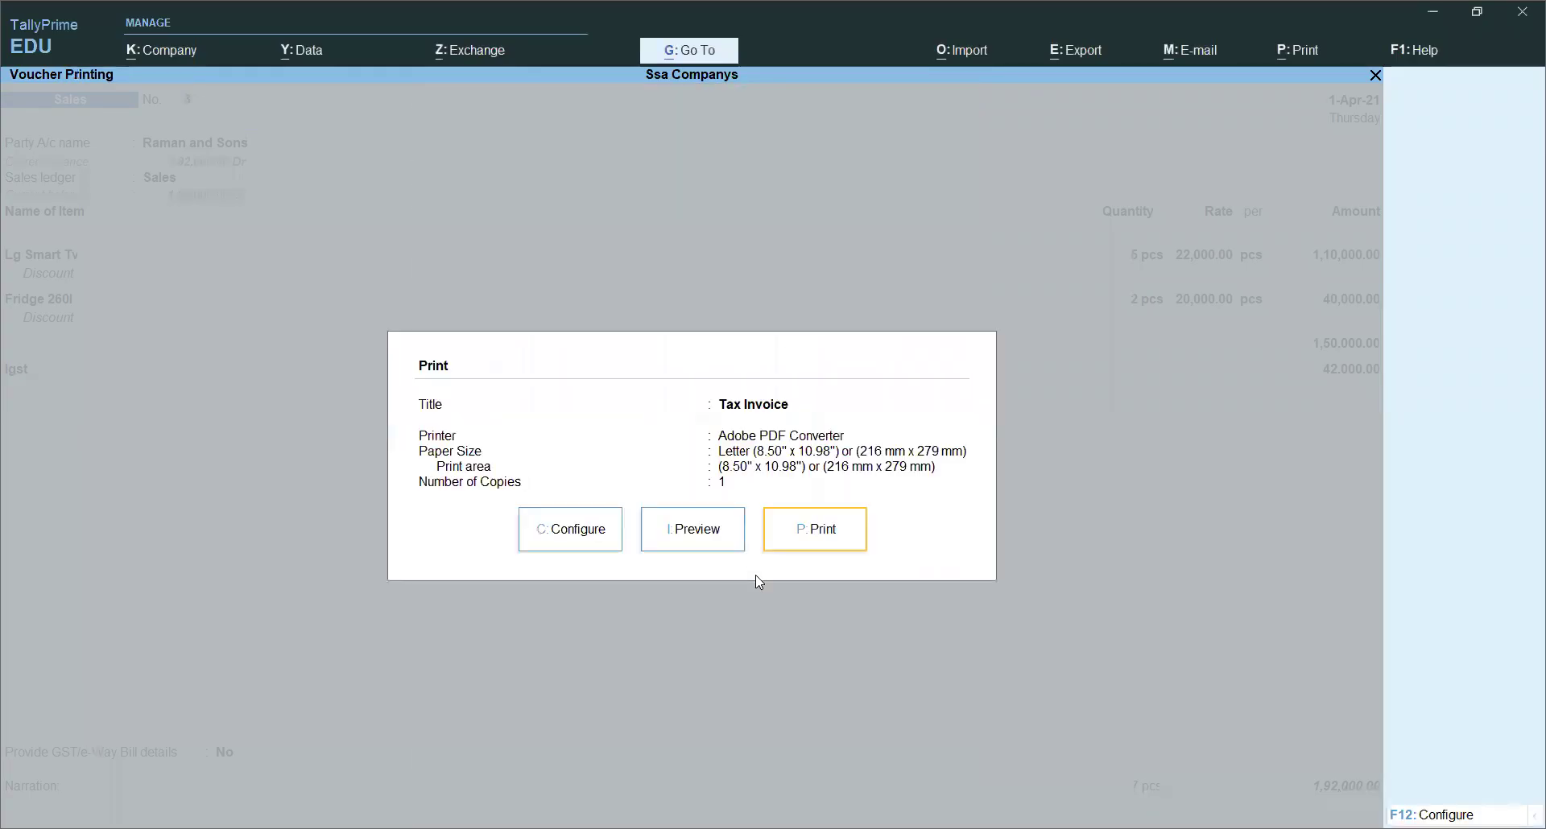
{"action": "key", "text": "Escape"}
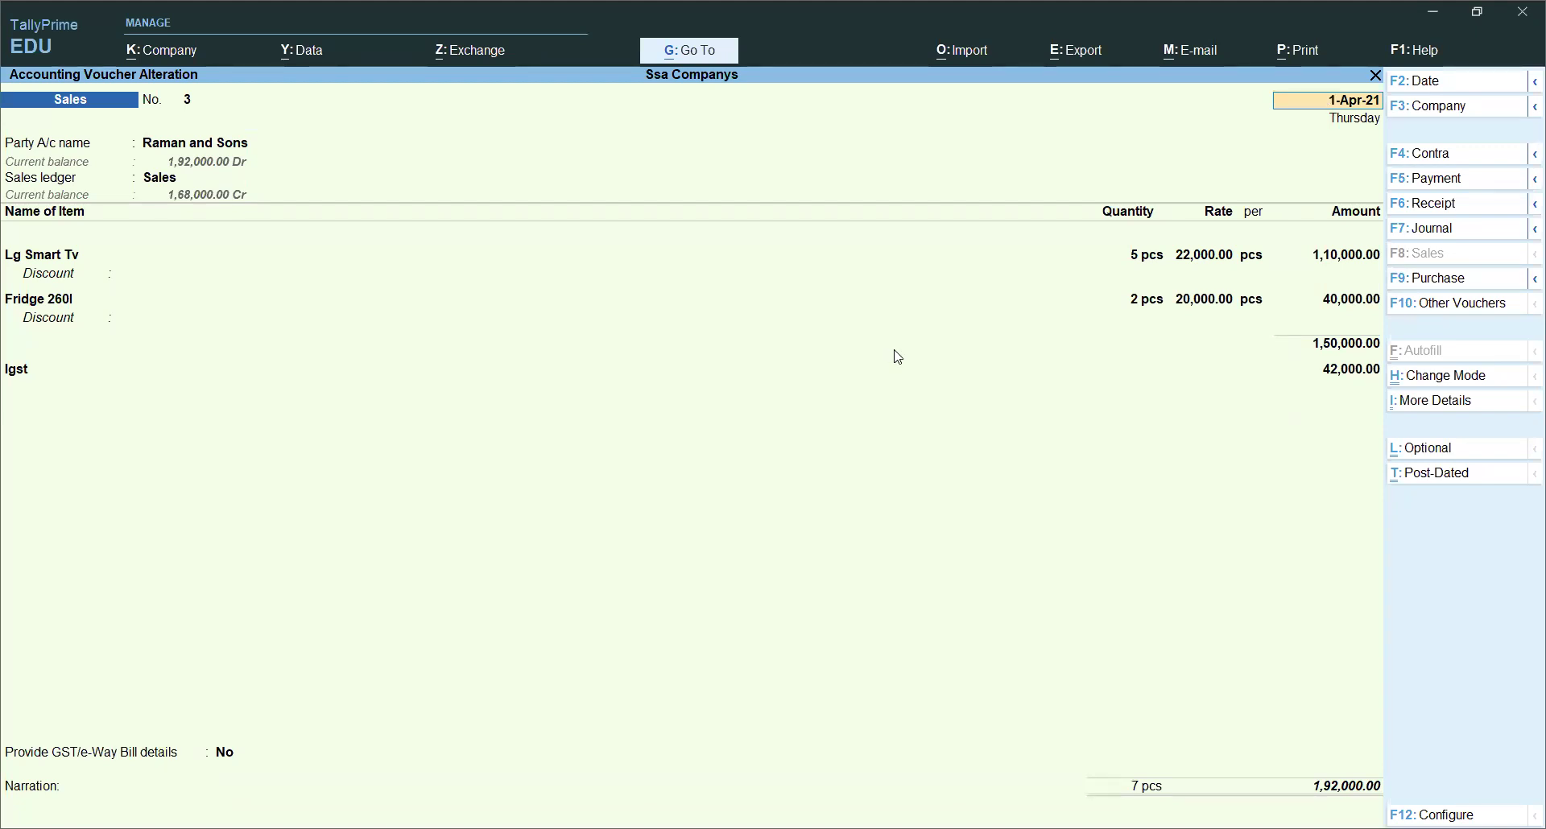
Step: Accept voucher No. 3 unchanged and quit the blank voucher No. 4 to the Gateway of Tally
{"action": "key", "text": "ctrl"}
{"action": "key", "text": "ctrl+a"}
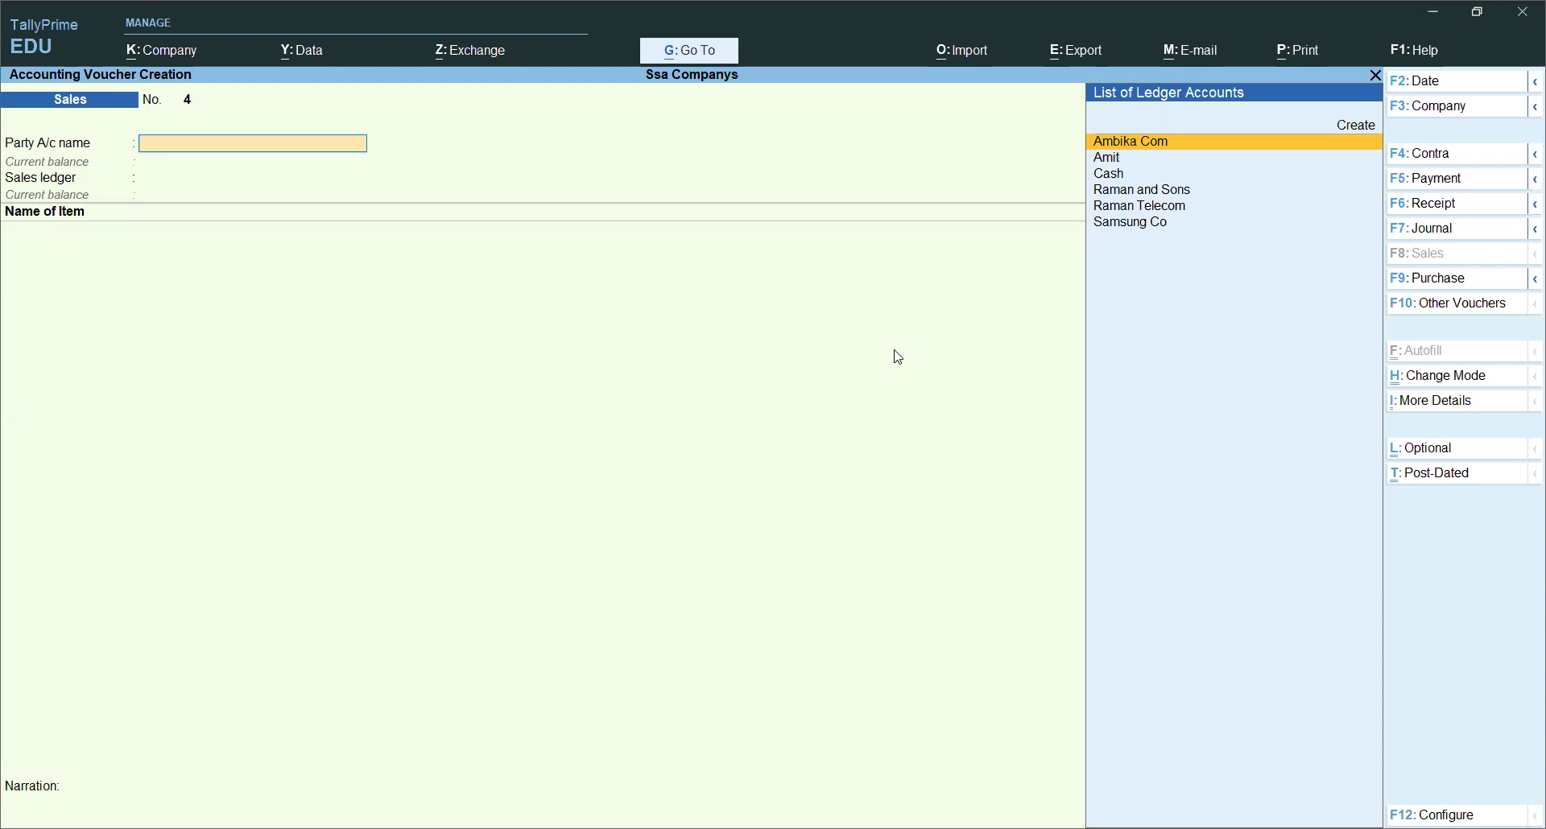
{"action": "key", "text": "Escape"}
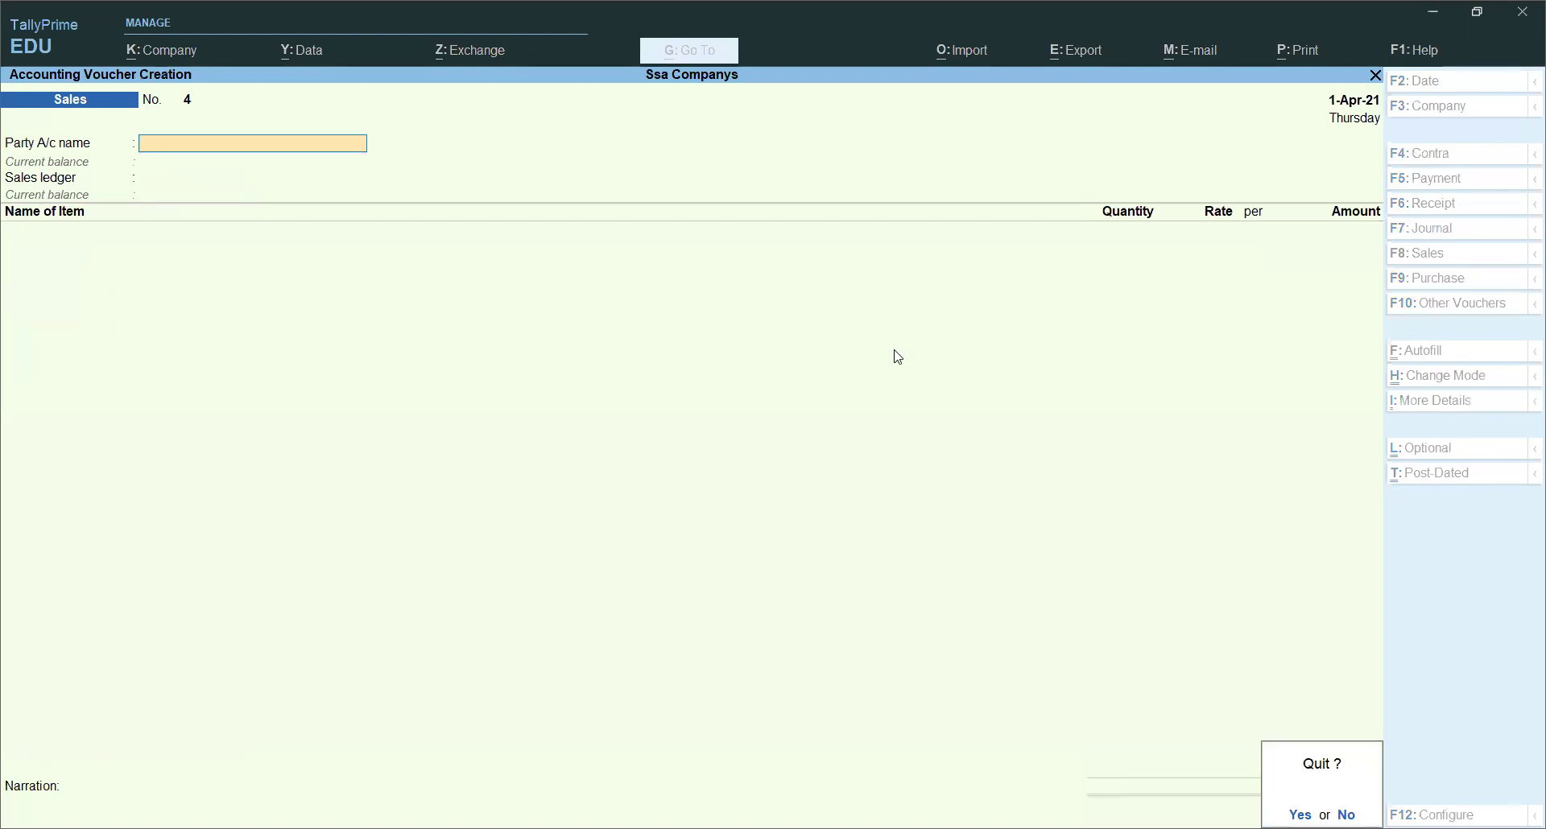
{"action": "key", "text": "y"}
{"action": "key", "text": "Down"}
{"action": "key", "text": "Down"}
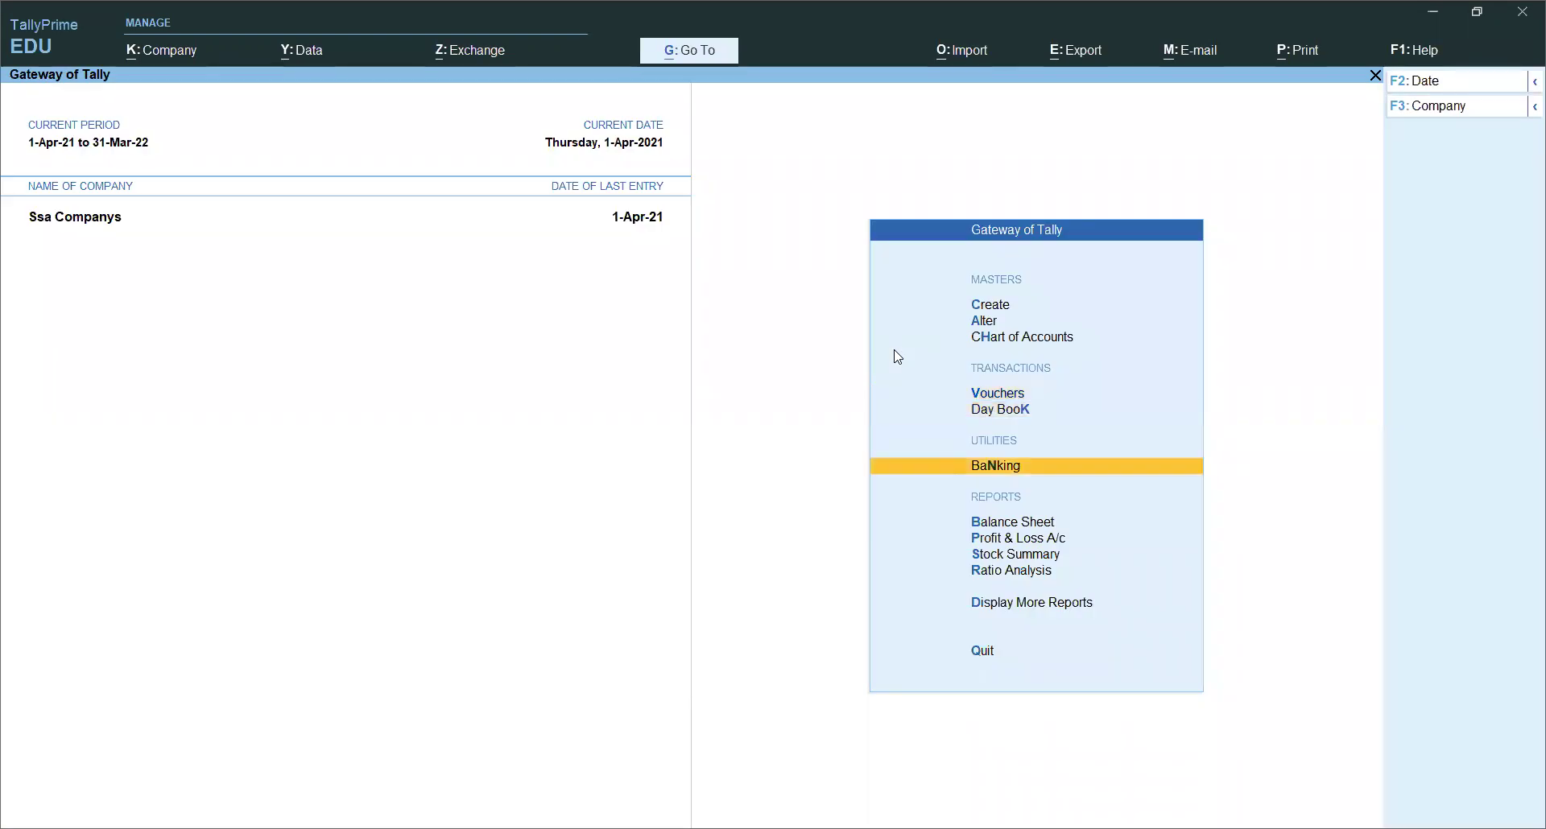
{"action": "key", "text": "Up"}
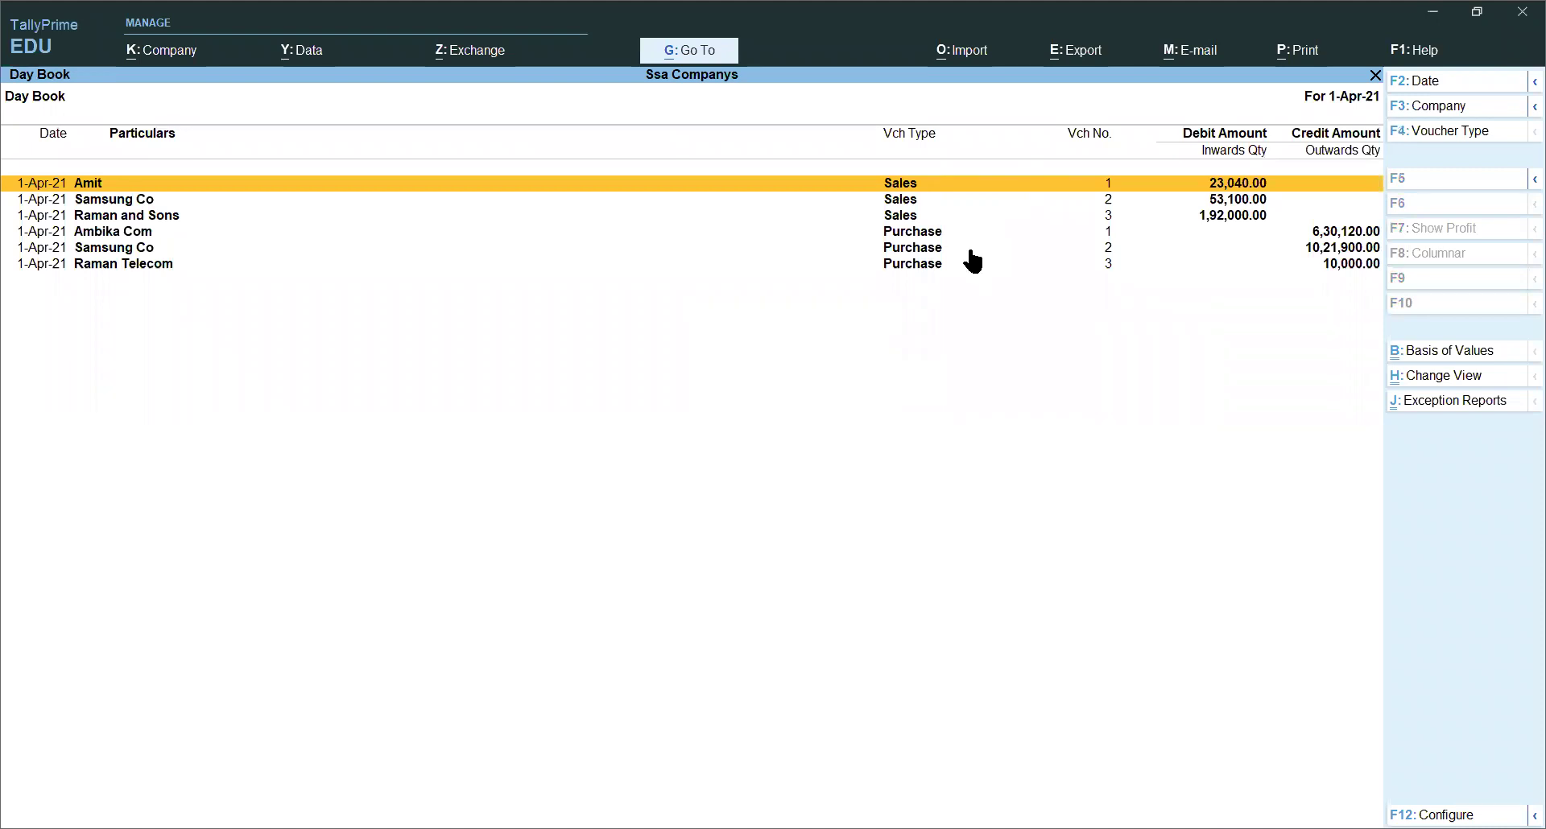
{"action": "key", "text": "Down"}
{"action": "key", "text": "Down"}
{"action": "key", "text": "Down"}
{"action": "key", "text": "Down"}
{"action": "key", "text": "Down"}
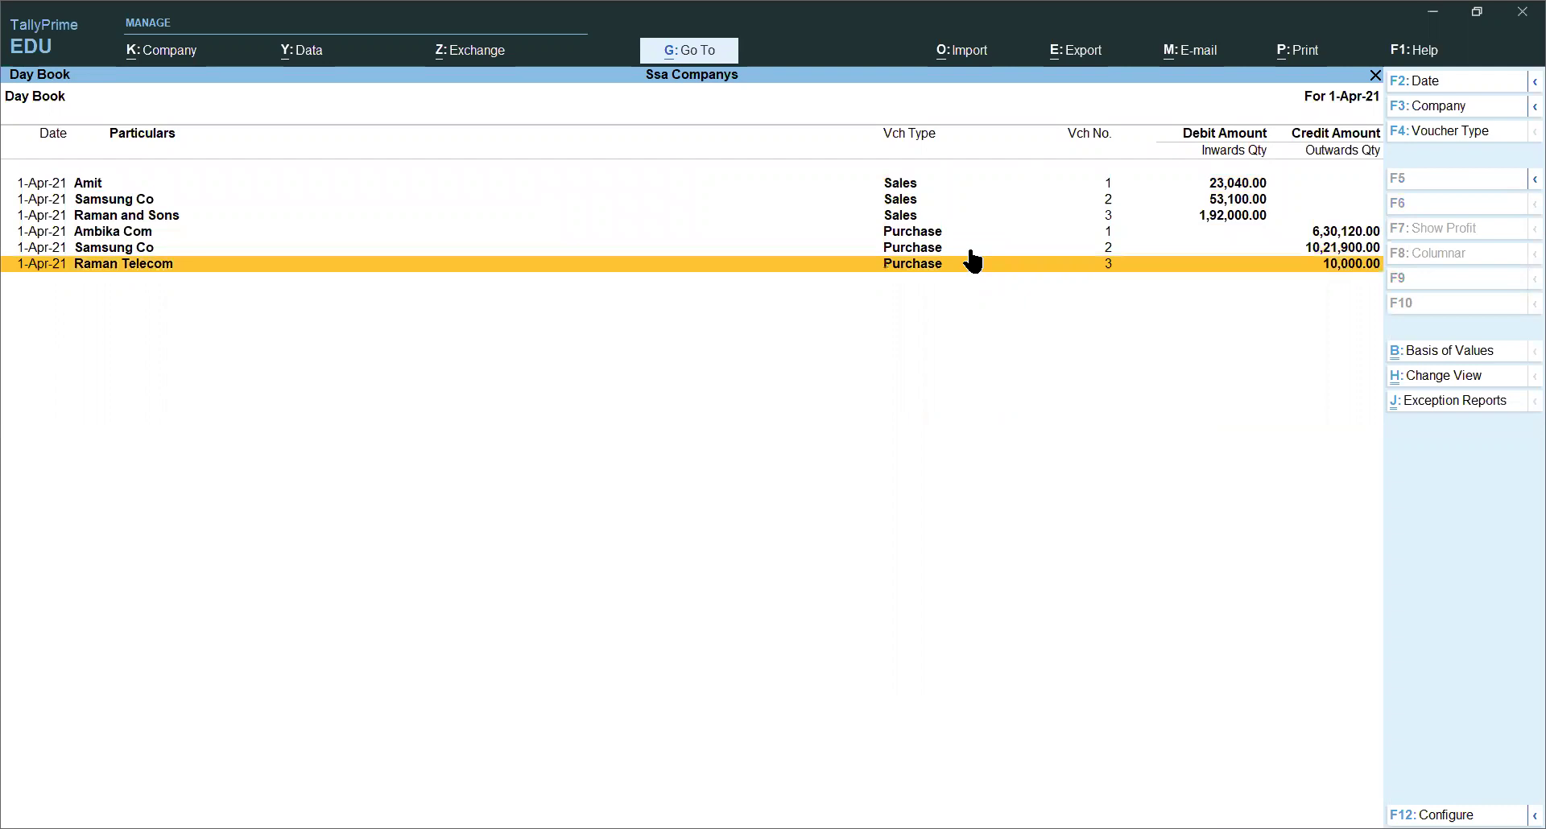
{"action": "key", "text": "Up"}
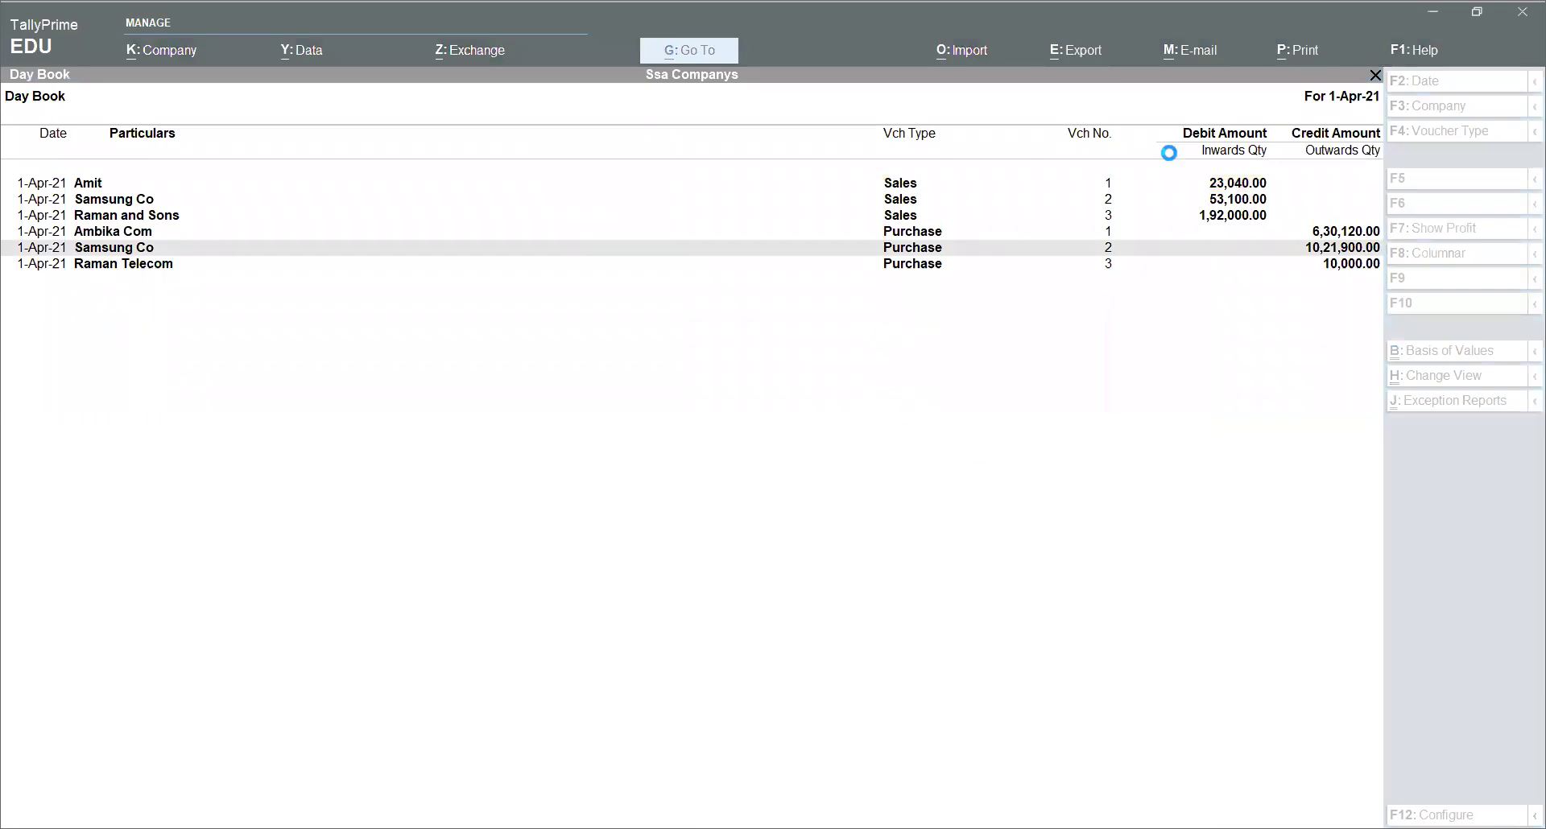
{"action": "left_click", "coordinate": [744, 296]}
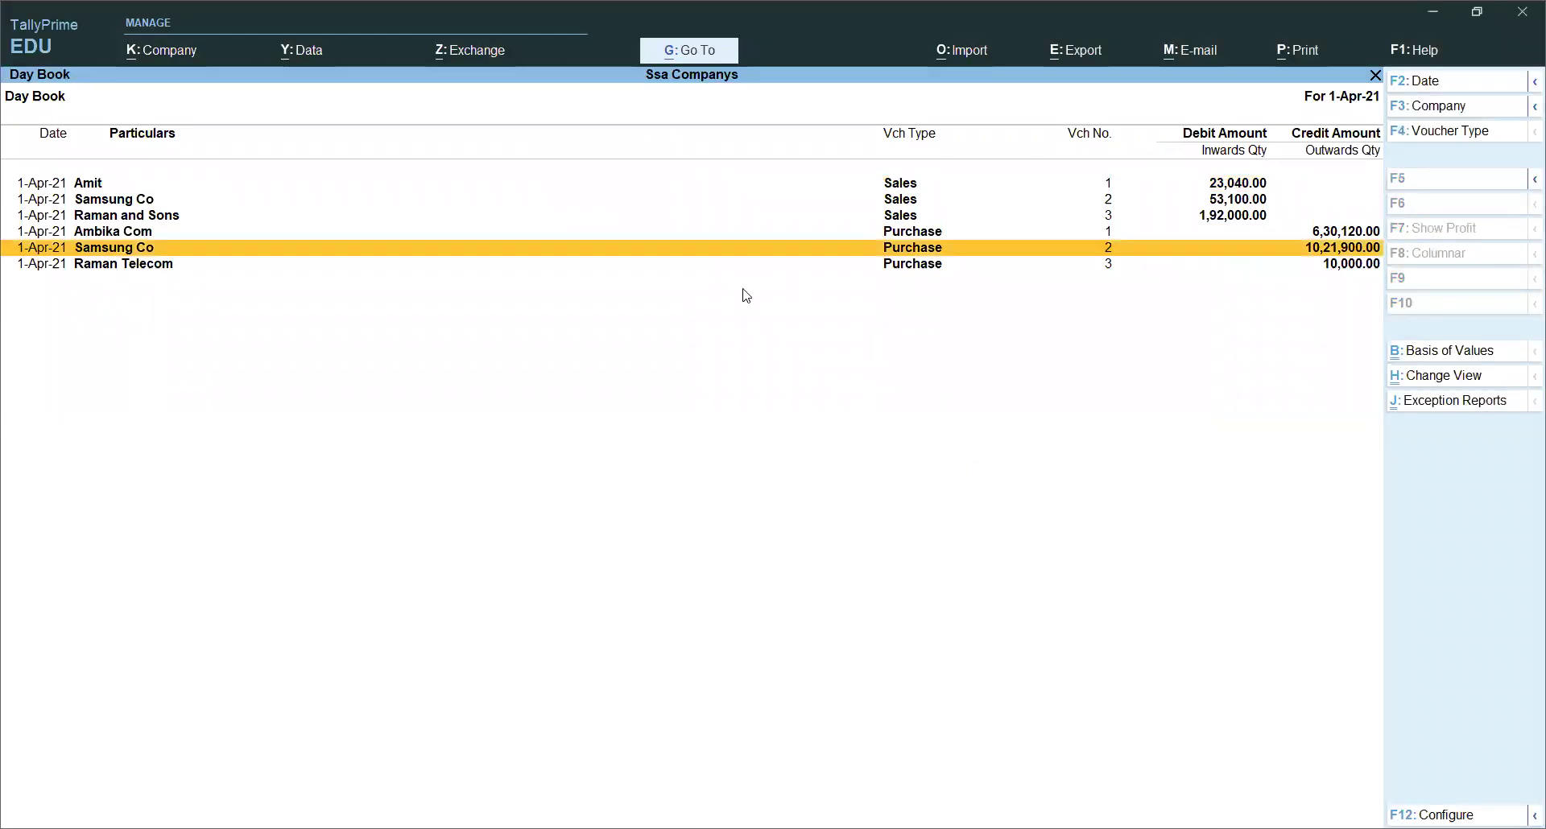
{"action": "key", "text": "Up"}
{"action": "key", "text": "Escape"}
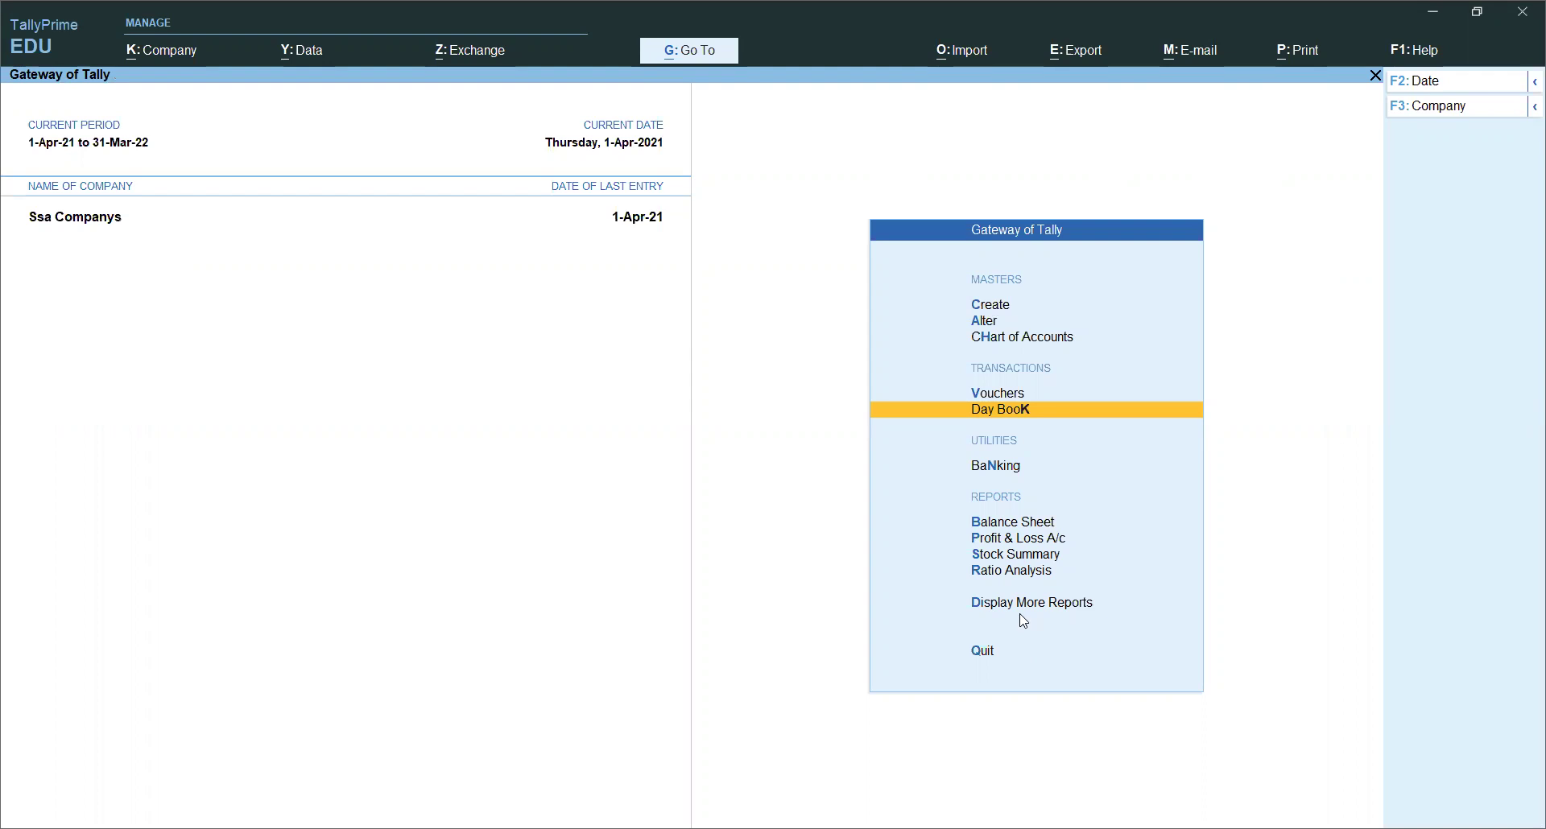
Step: Open the GSTR-1 return from GST Reports in the additional reports list
{"action": "key", "text": "Down"}
{"action": "key", "text": "Down"}
{"action": "key", "text": "Down"}
{"action": "key", "text": "Down"}
{"action": "key", "text": "Down"}
{"action": "key", "text": "Down"}
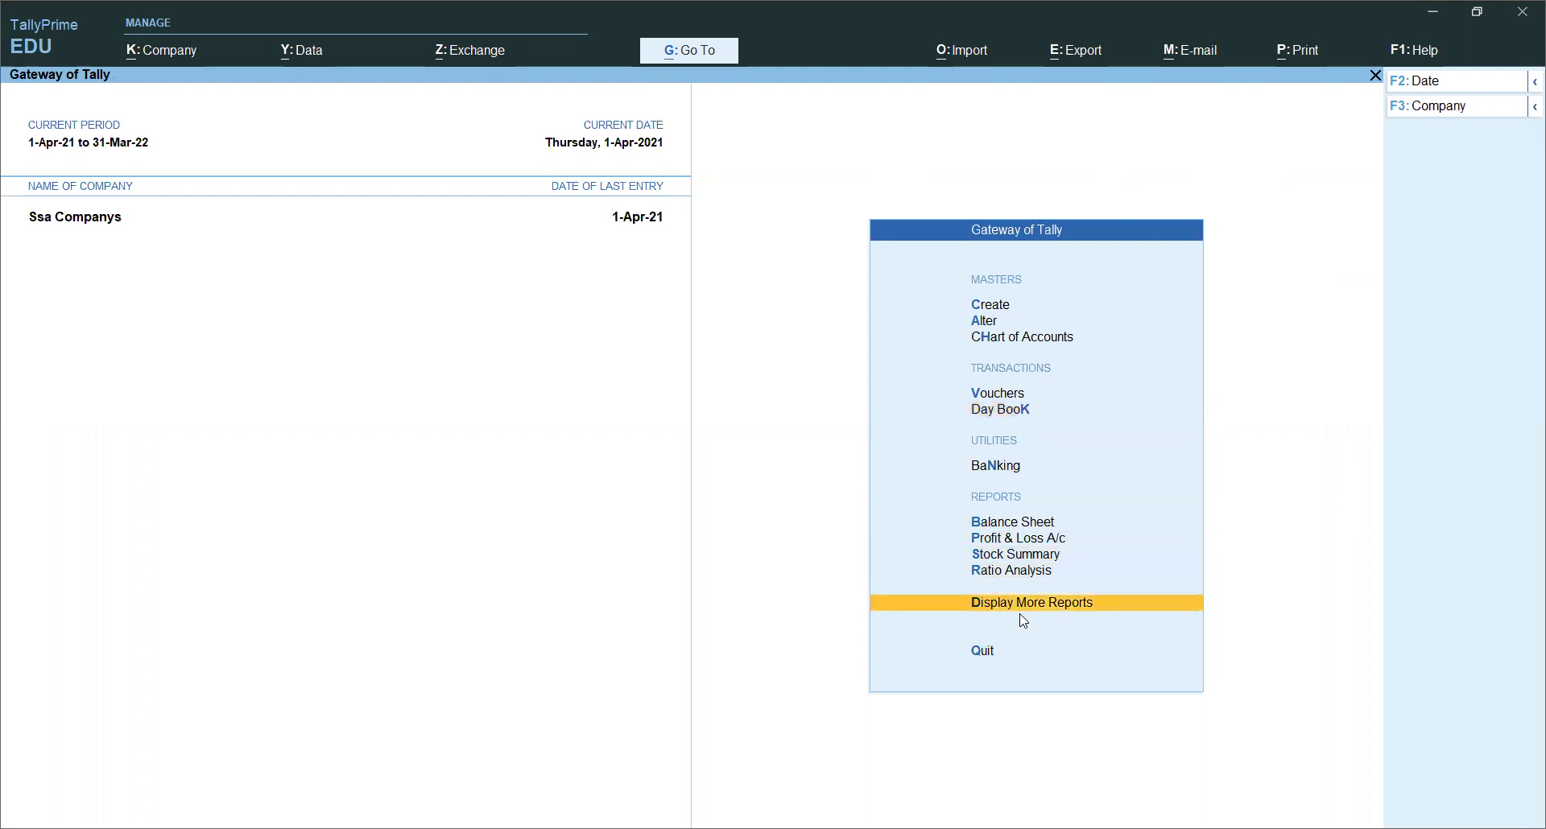
{"action": "key", "text": "Return"}
{"action": "key", "text": "Down"}
{"action": "key", "text": "Down"}
{"action": "key", "text": "Down"}
{"action": "key", "text": "Down"}
{"action": "key", "text": "Down"}
{"action": "key", "text": "Down"}
{"action": "key", "text": "Down"}
{"action": "key", "text": "Down"}
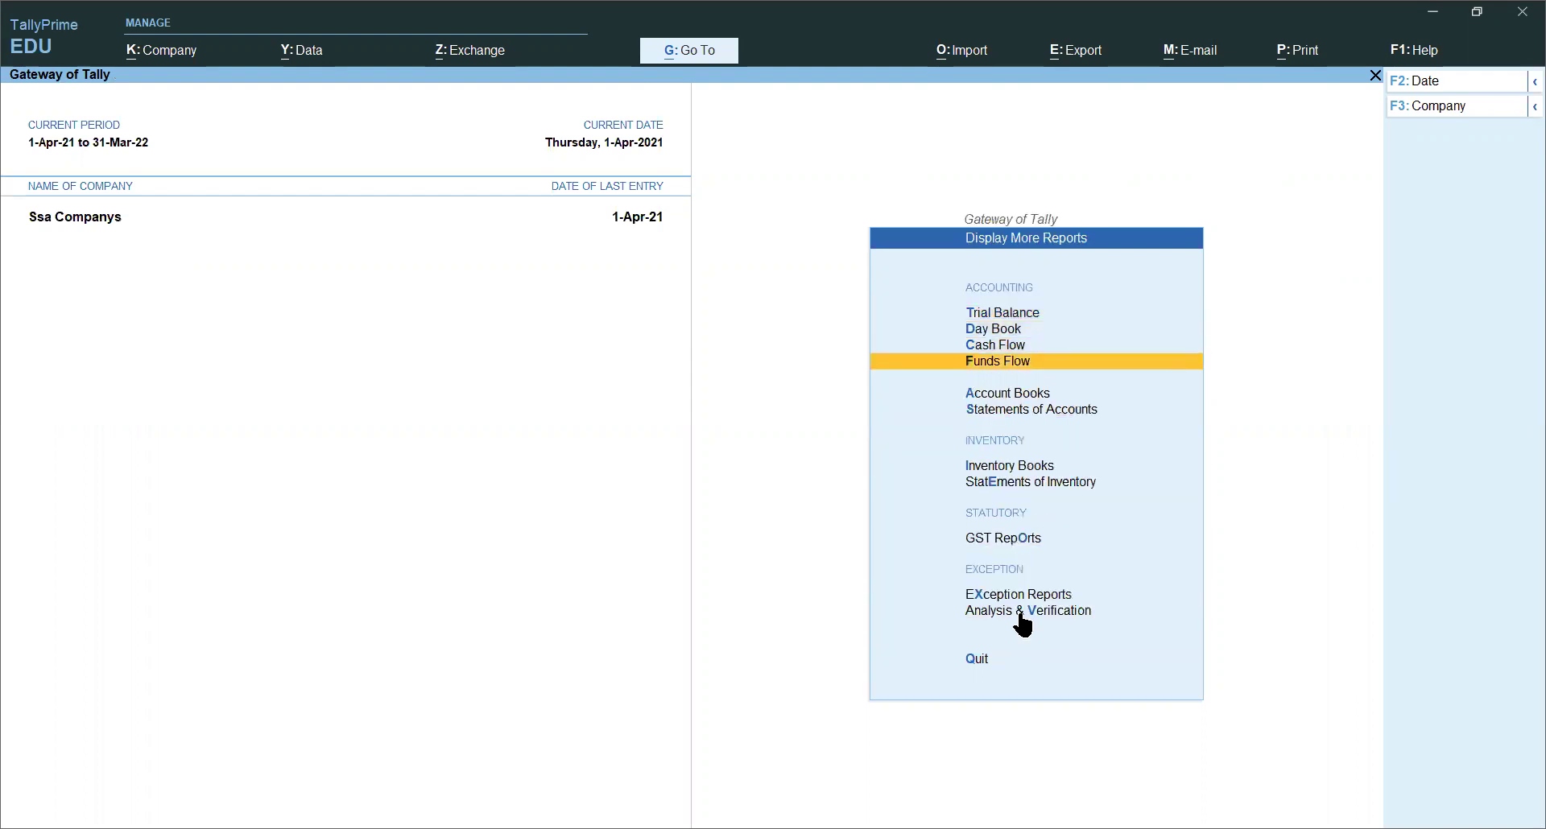
{"action": "key", "text": "Return"}
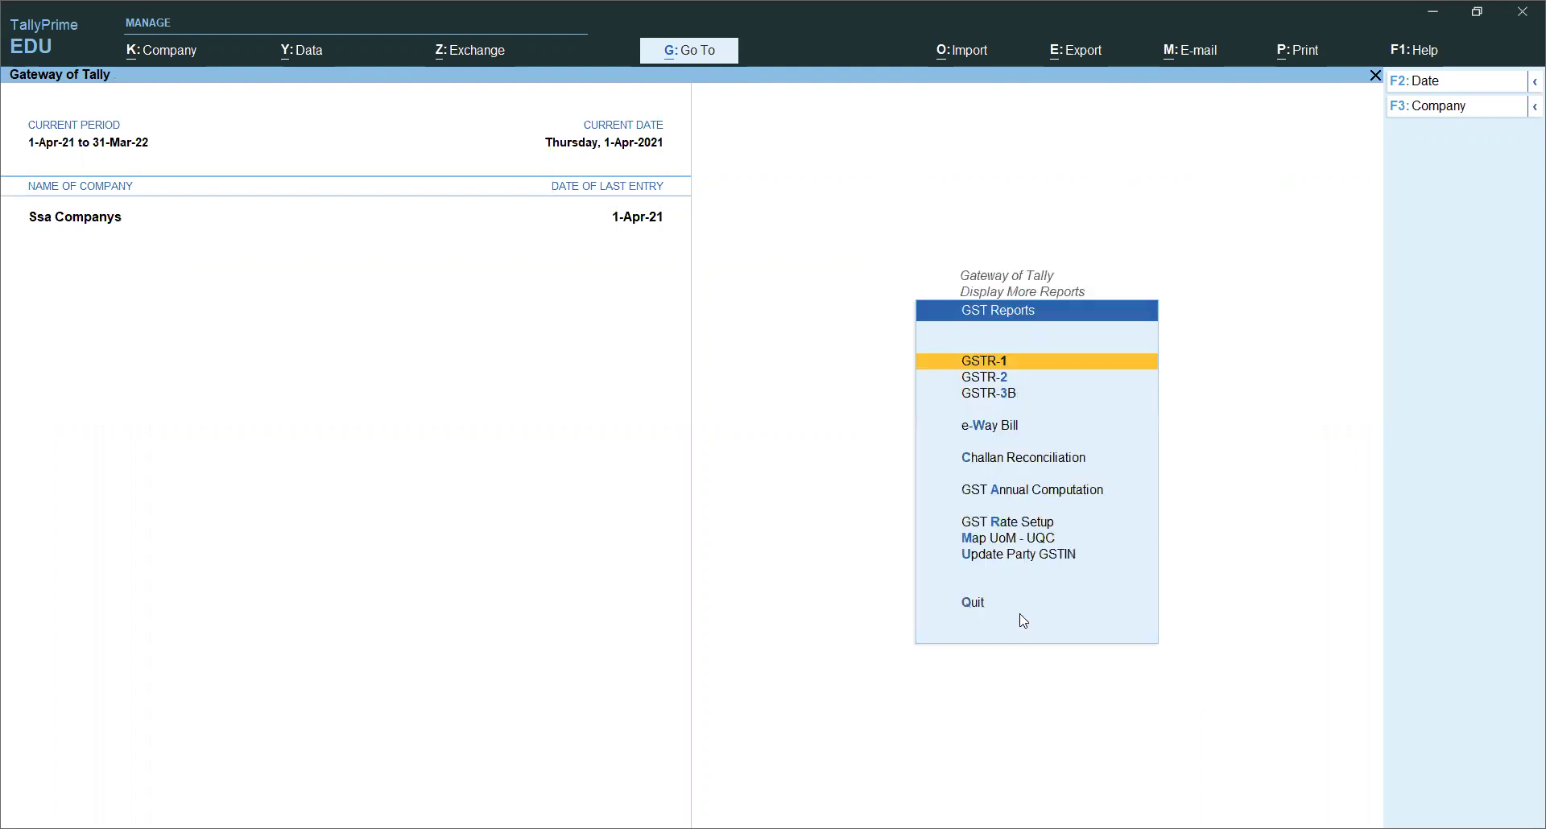
{"action": "key", "text": "Return"}
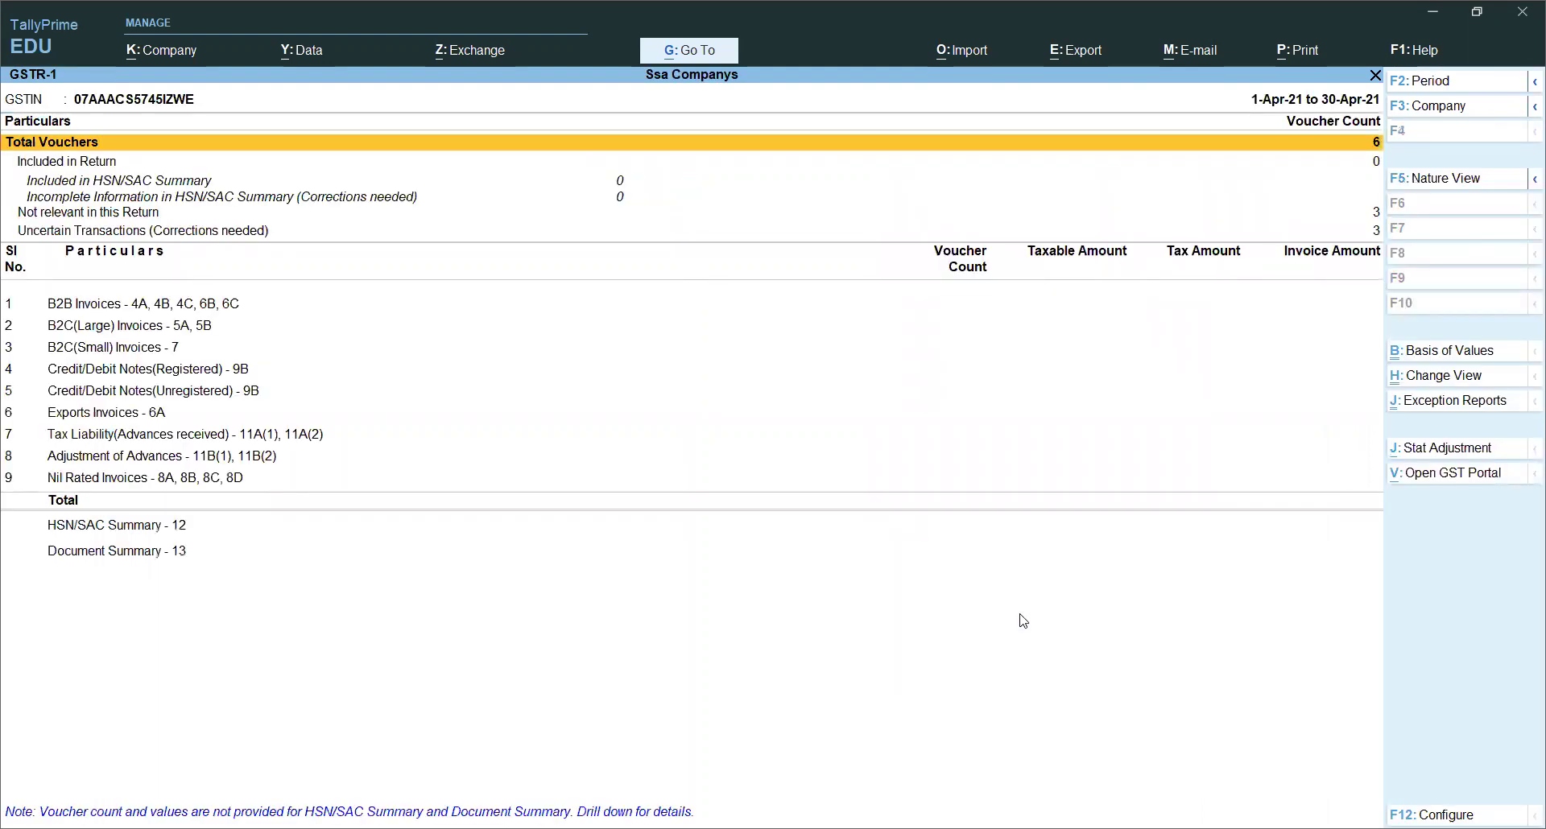
Step: Open the April 2021 GSTR-1 voucher statistics and select the Purchase voucher type
{"action": "key", "text": "Down"}
{"action": "key", "text": "Down"}
{"action": "key", "text": "Down"}
{"action": "key", "text": "Down"}
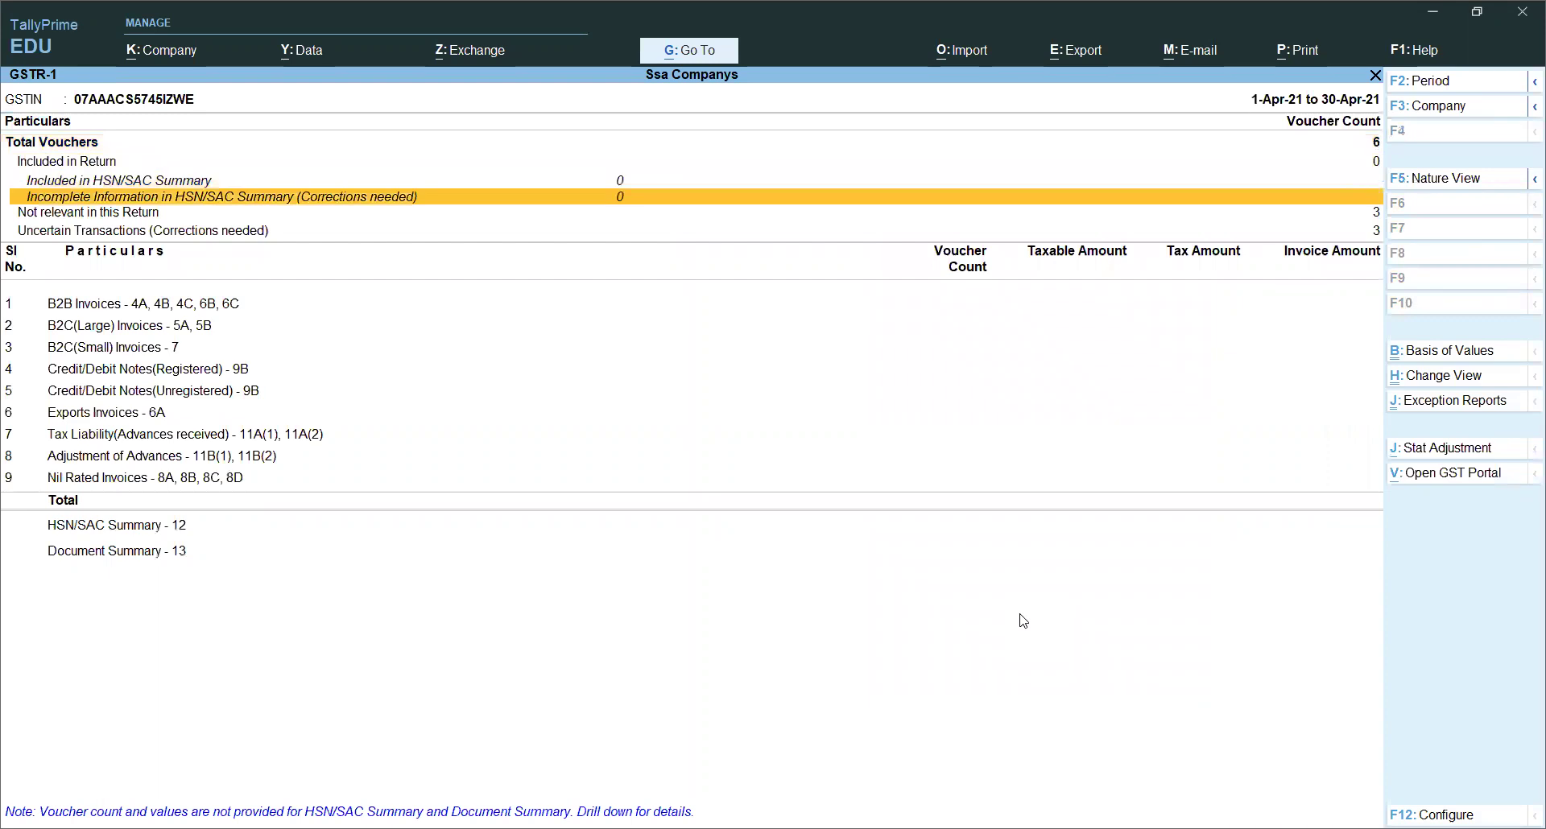
{"action": "key", "text": "Up"}
{"action": "key", "text": "Up"}
{"action": "key", "text": "Up"}
{"action": "key", "text": "Up"}
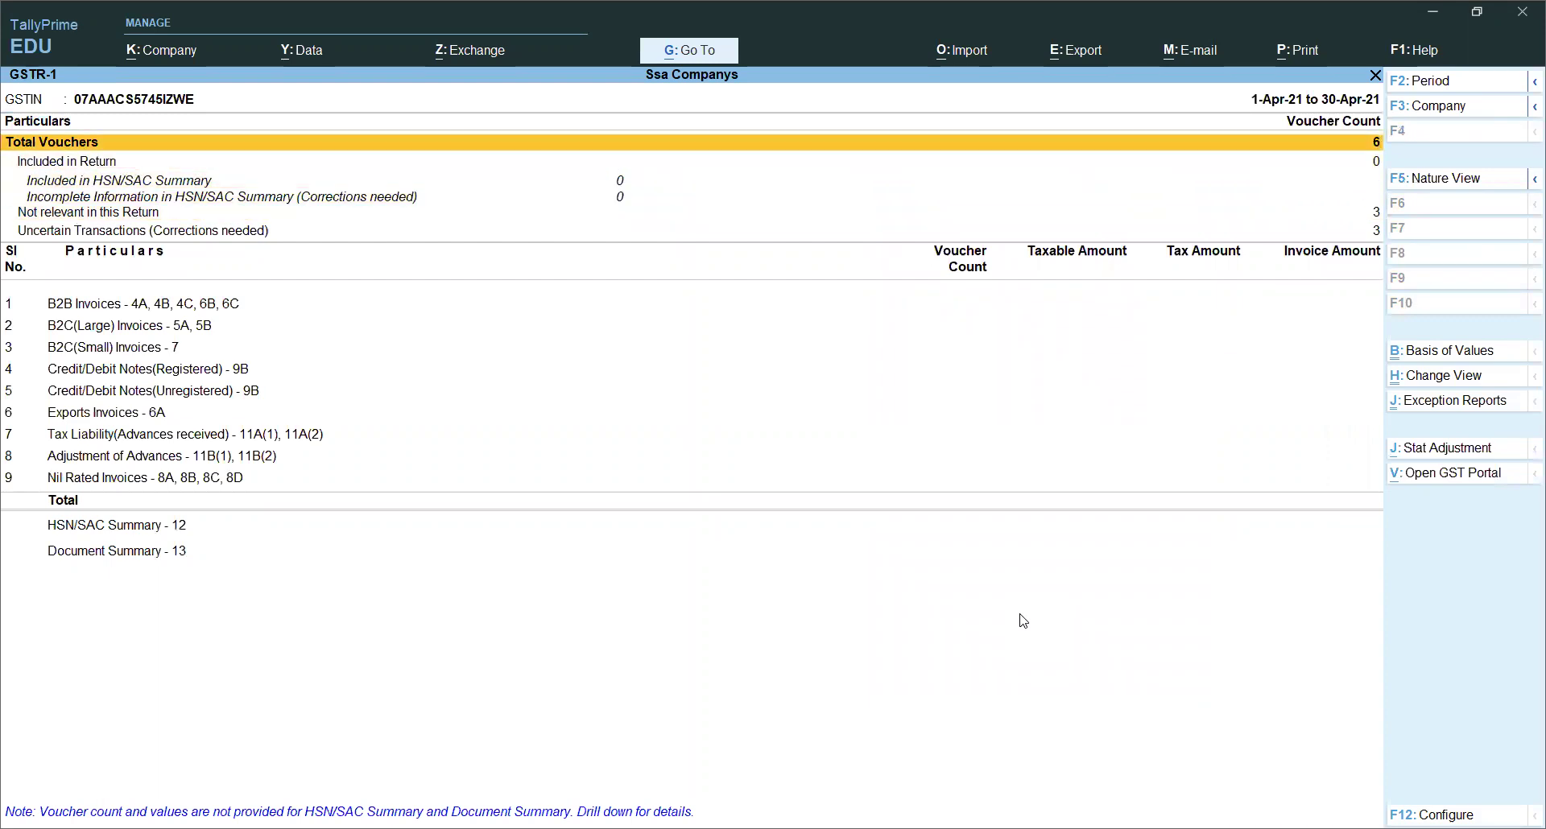
{"action": "key", "text": "Return"}
{"action": "key", "text": "Down"}
{"action": "key", "text": "Down"}
{"action": "key", "text": "Down"}
{"action": "key", "text": "Down"}
{"action": "key", "text": "Down"}
{"action": "key", "text": "Down"}
{"action": "key", "text": "Down"}
{"action": "key", "text": "Down"}
{"action": "key", "text": "Down"}
{"action": "key", "text": "Down"}
{"action": "key", "text": "Down"}
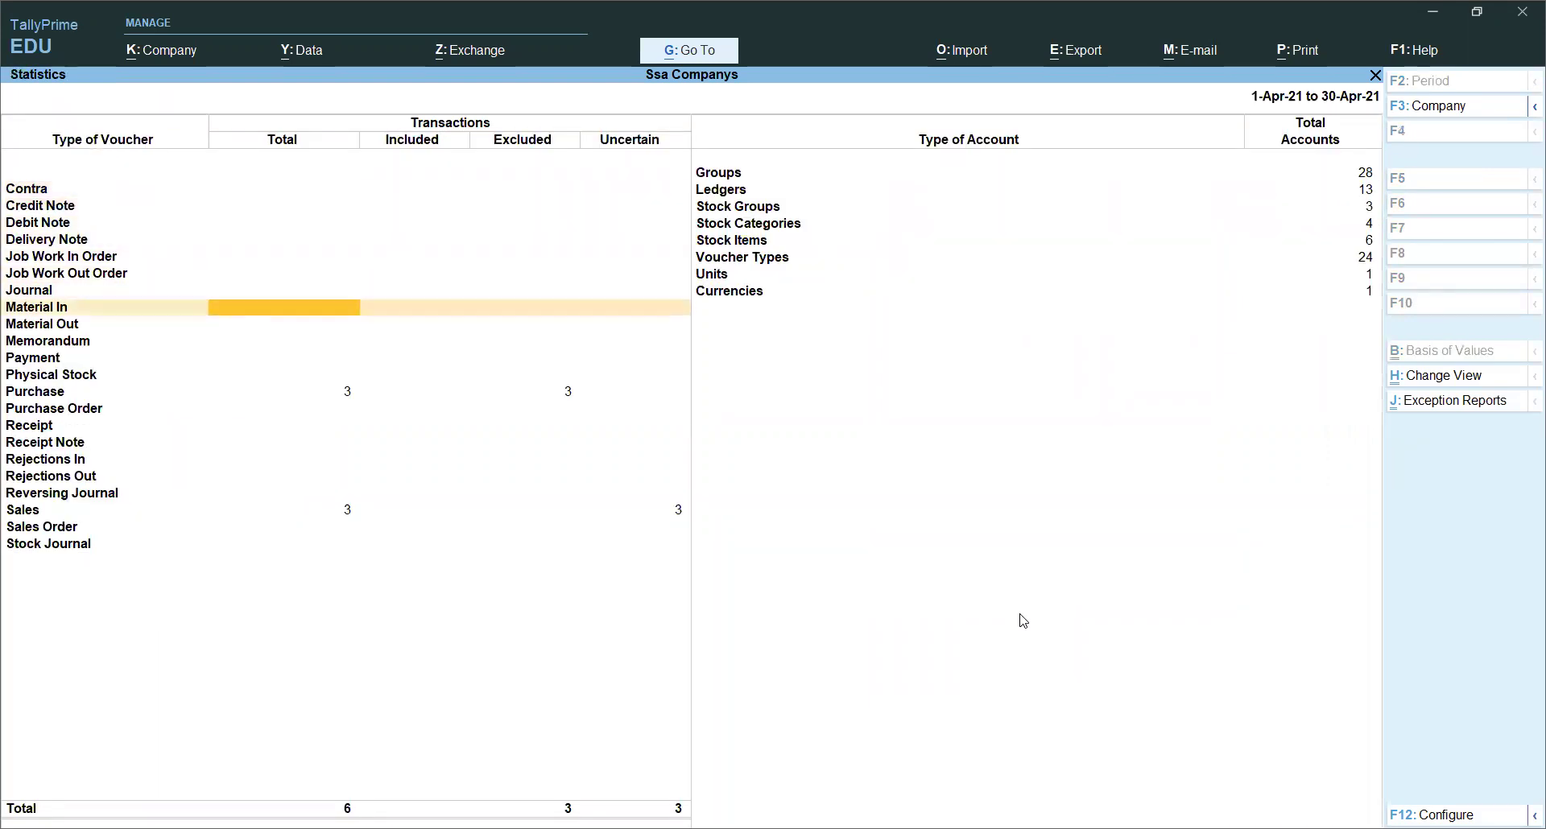
{"action": "key", "text": "Down"}
{"action": "key", "text": "Down"}
{"action": "key", "text": "Down"}
{"action": "key", "text": "Down"}
{"action": "key", "text": "Down"}
{"action": "key", "text": "Down"}
{"action": "key", "text": "Down"}
{"action": "key", "text": "Down"}
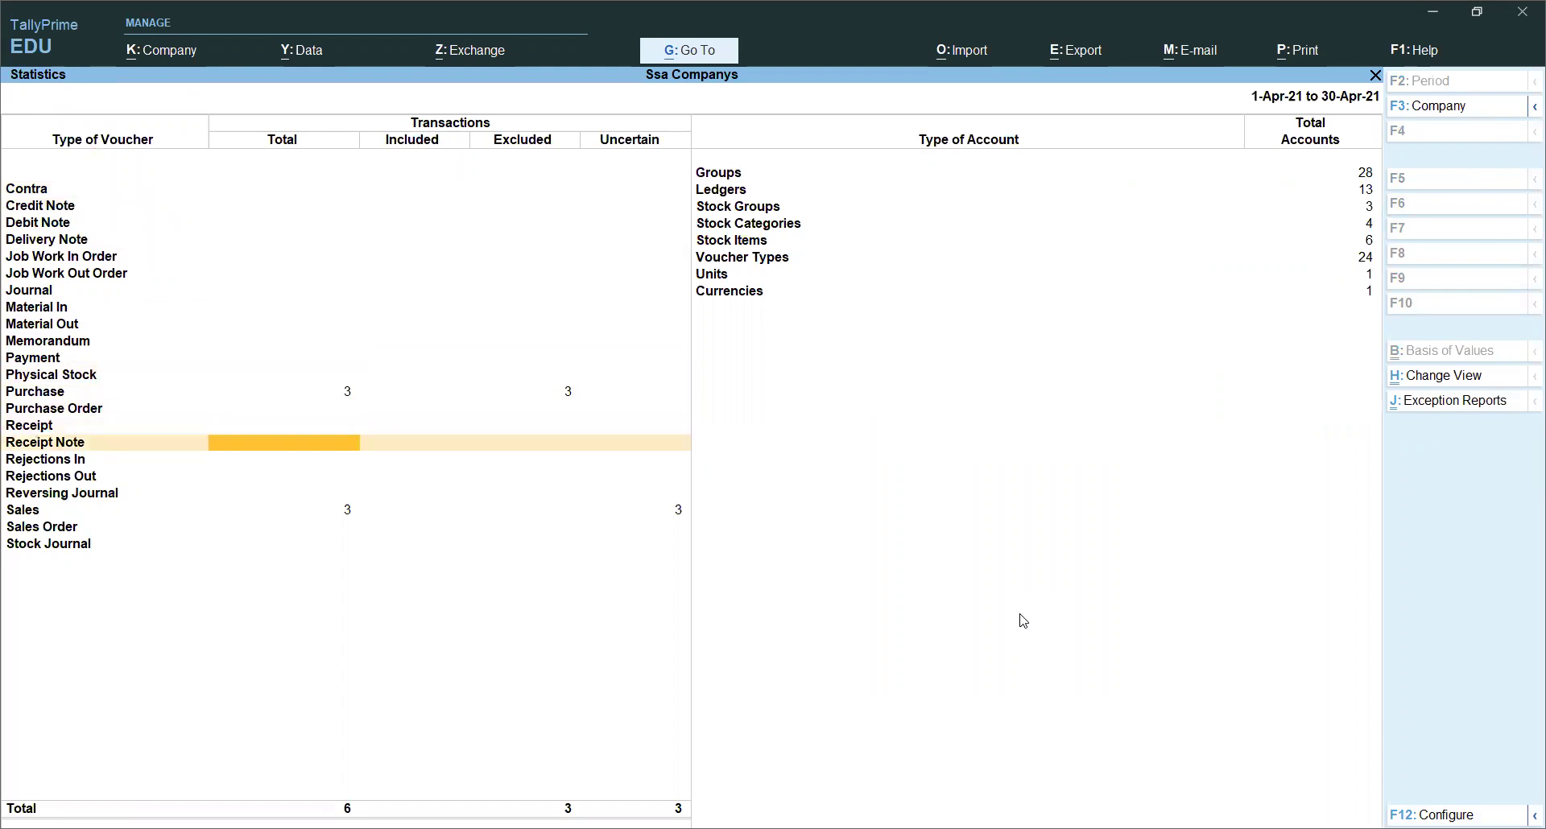
{"action": "key", "text": "Up"}
{"action": "key", "text": "Up"}
{"action": "key", "text": "Up"}
{"action": "key", "text": "Up"}
{"action": "key", "text": "Up"}
{"action": "key", "text": "Up"}
{"action": "key", "text": "Up"}
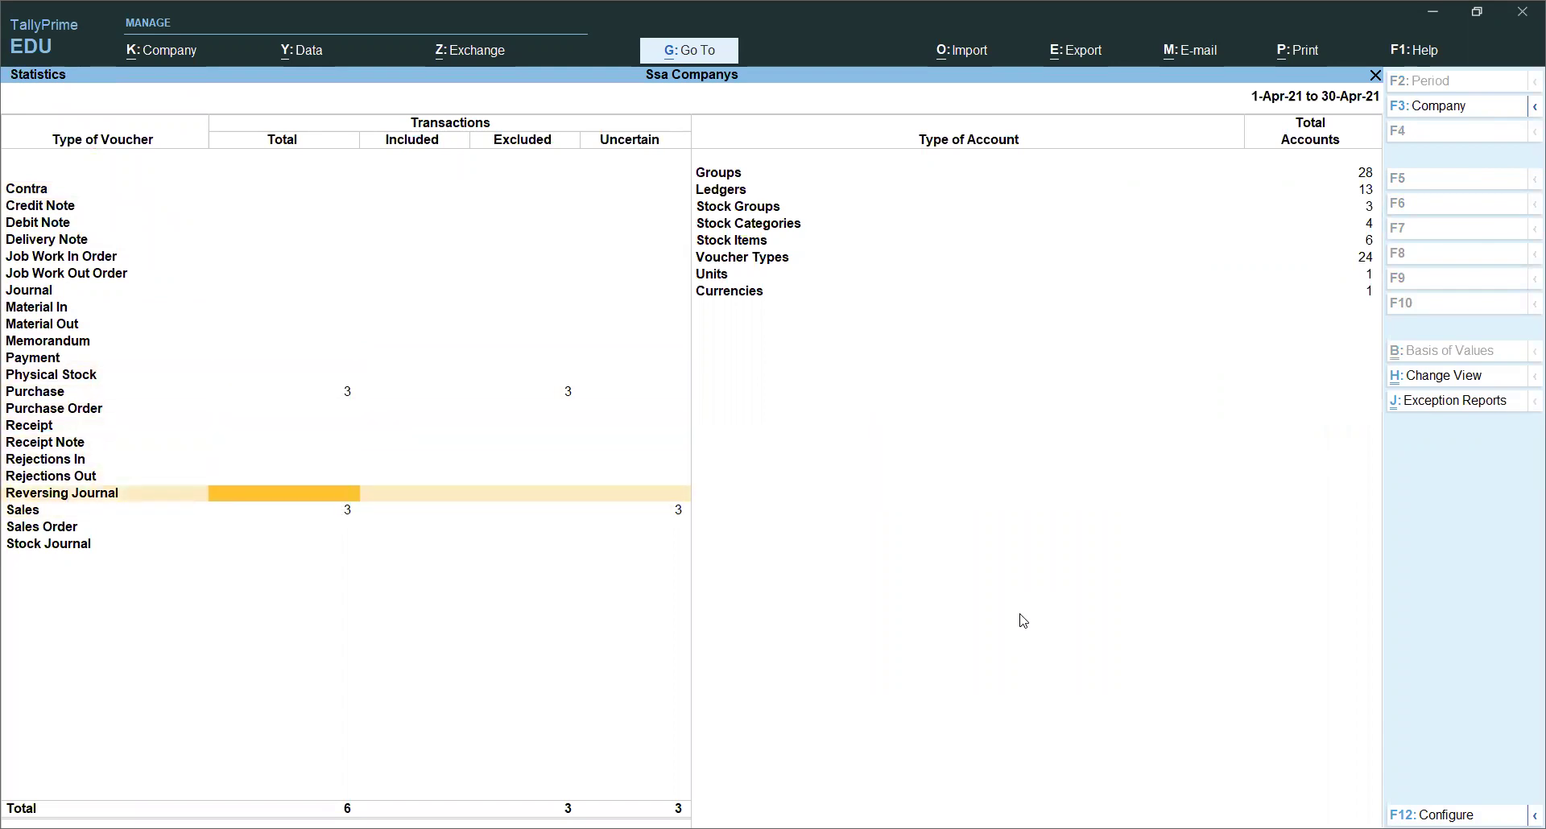
Step: Review the three April purchase vouchers in detailed view with their ledger breakdowns
{"action": "key", "text": "Return"}
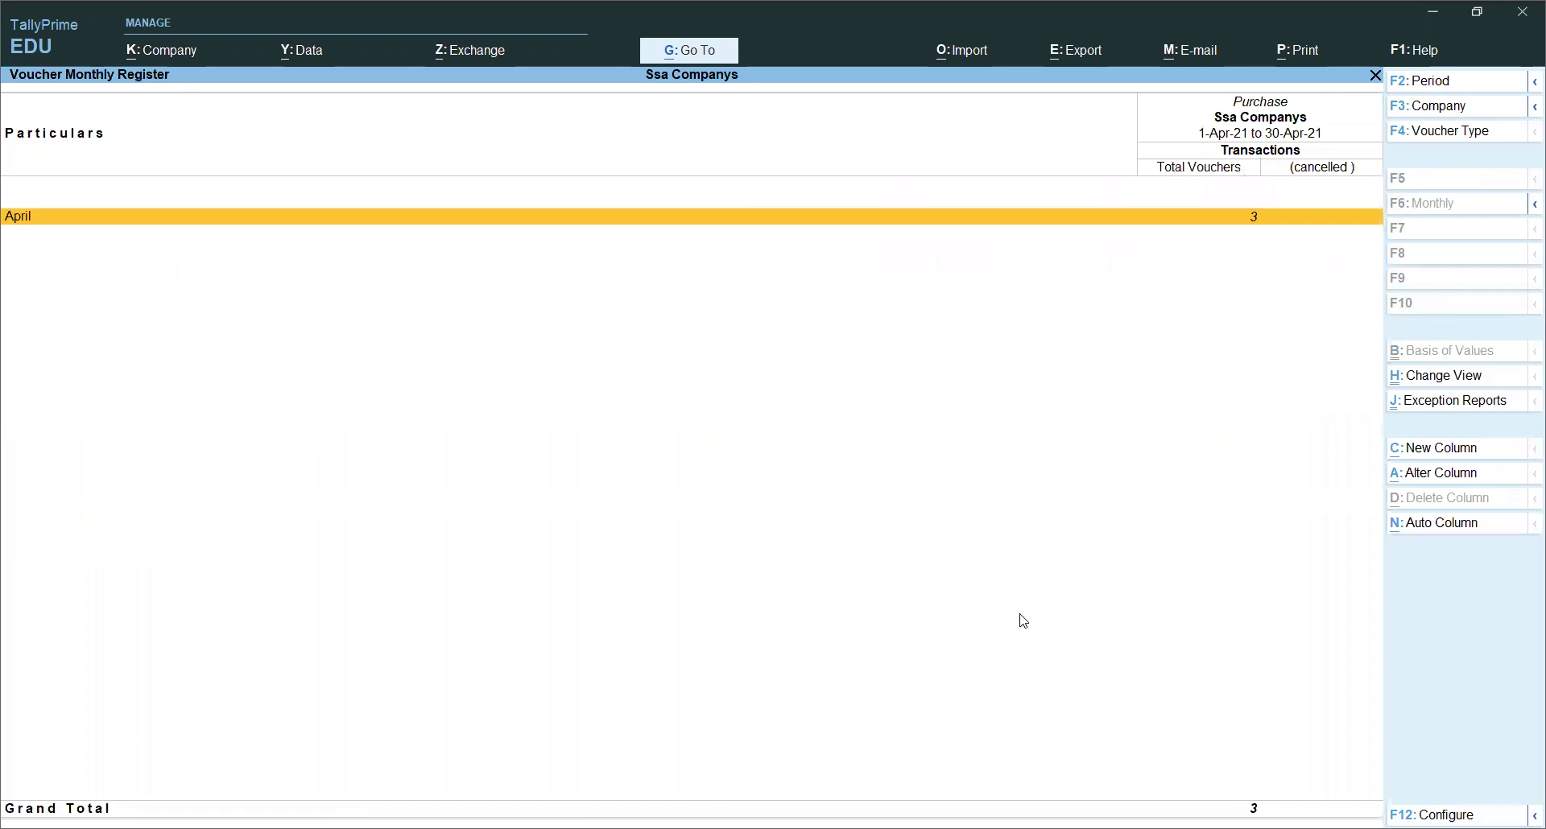
{"action": "key", "text": "Return"}
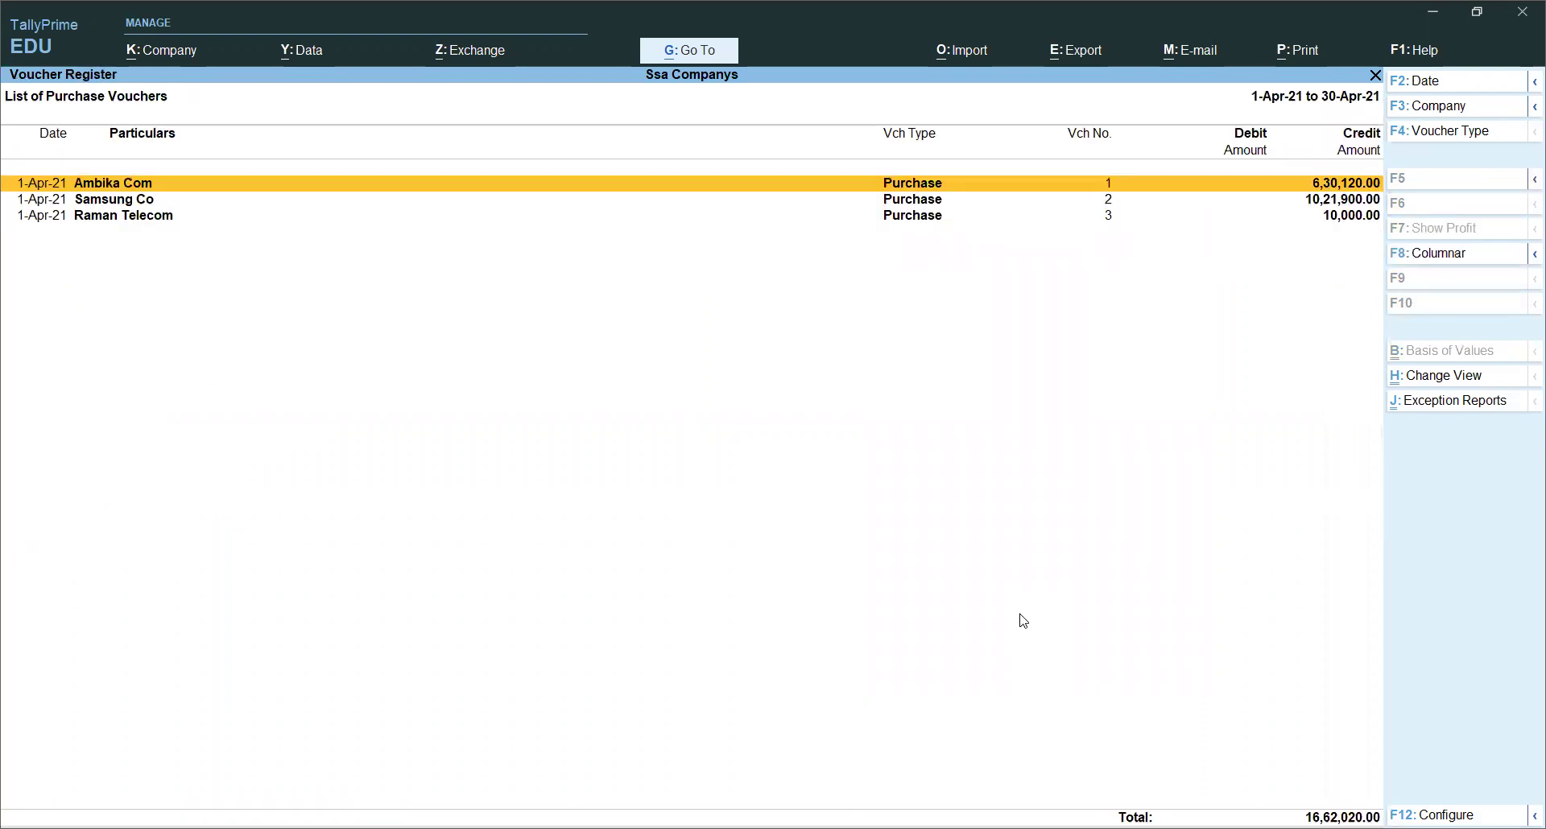
{"action": "key", "text": "Down"}
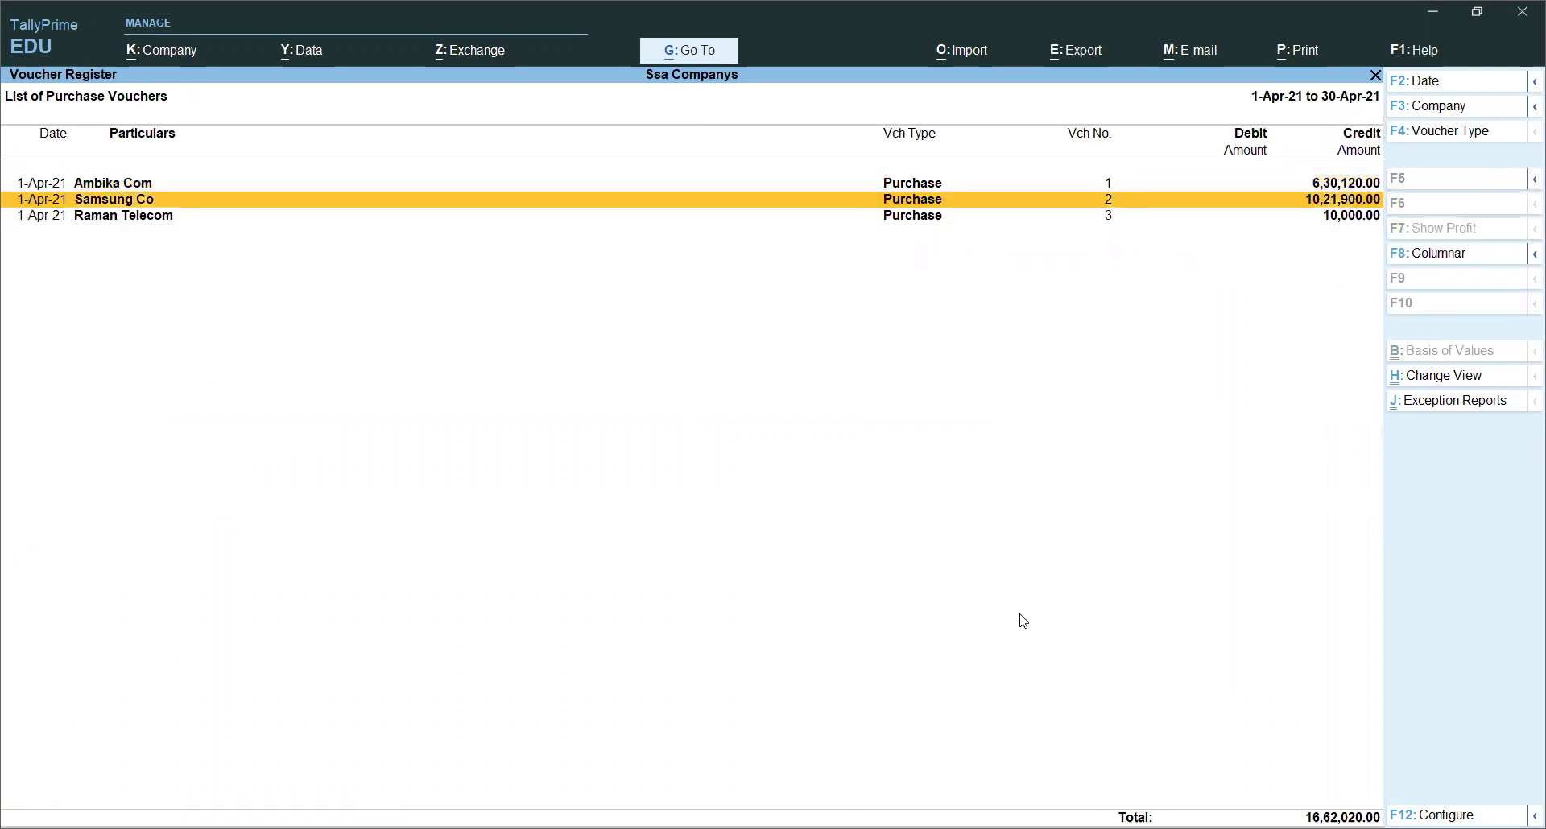
{"action": "key", "text": "Down"}
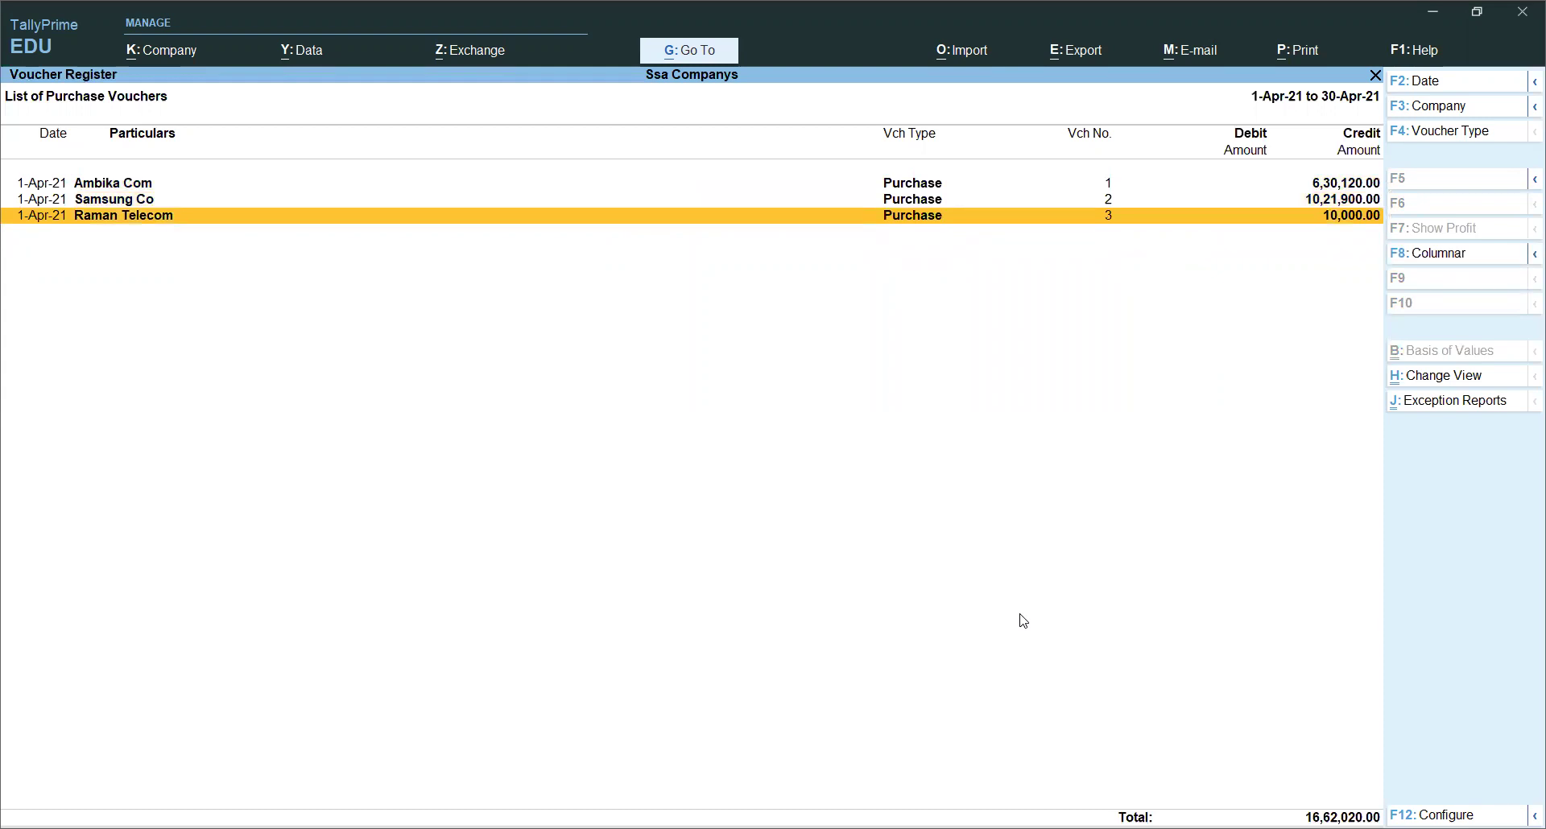
{"action": "key", "text": "alt+F5"}
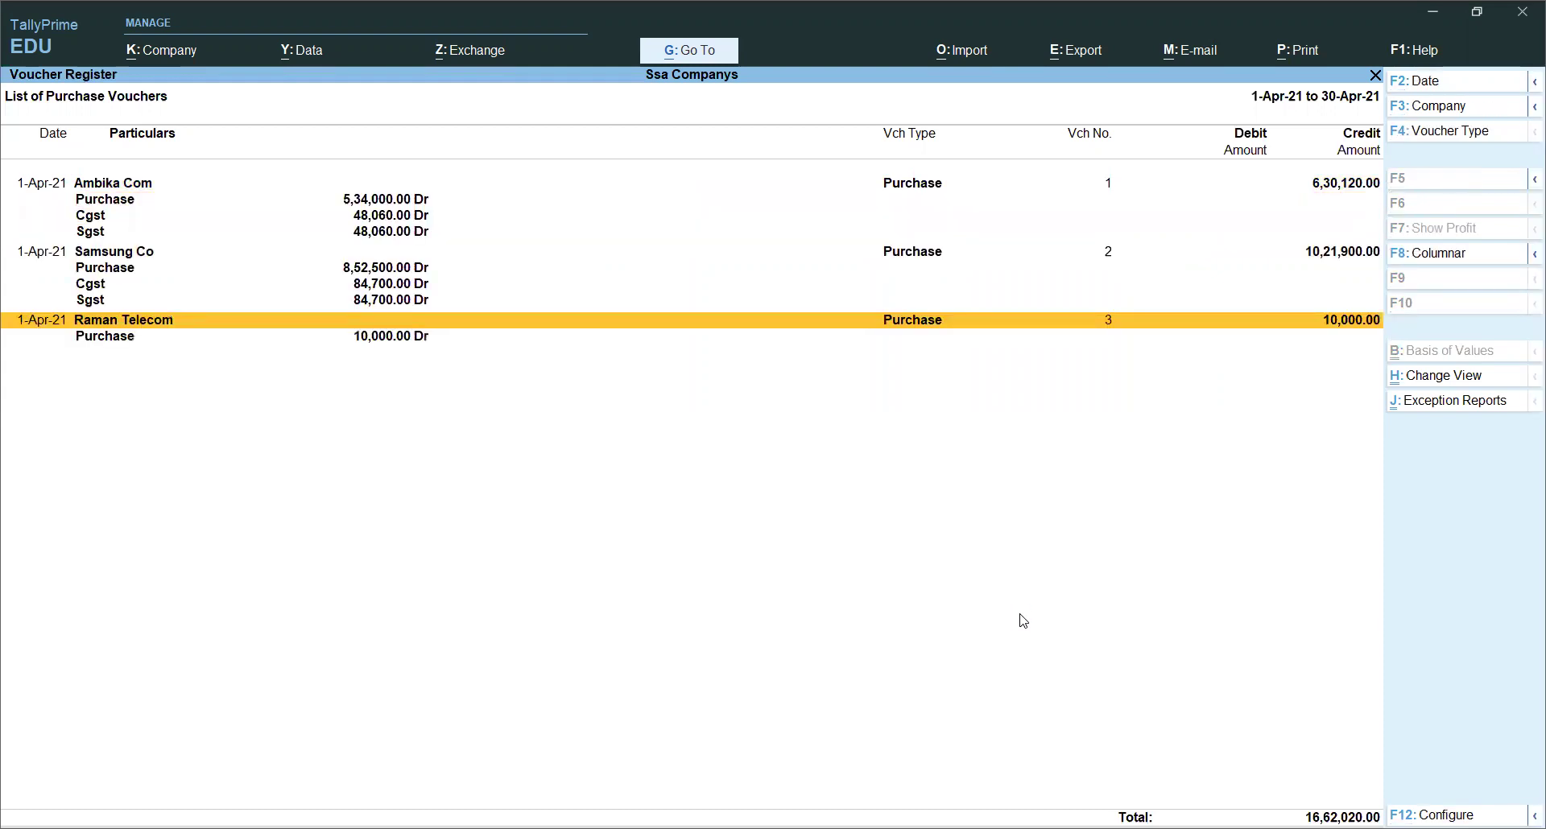
{"action": "key", "text": "Down"}
{"action": "key", "text": "Up"}
{"action": "key", "text": "Down"}
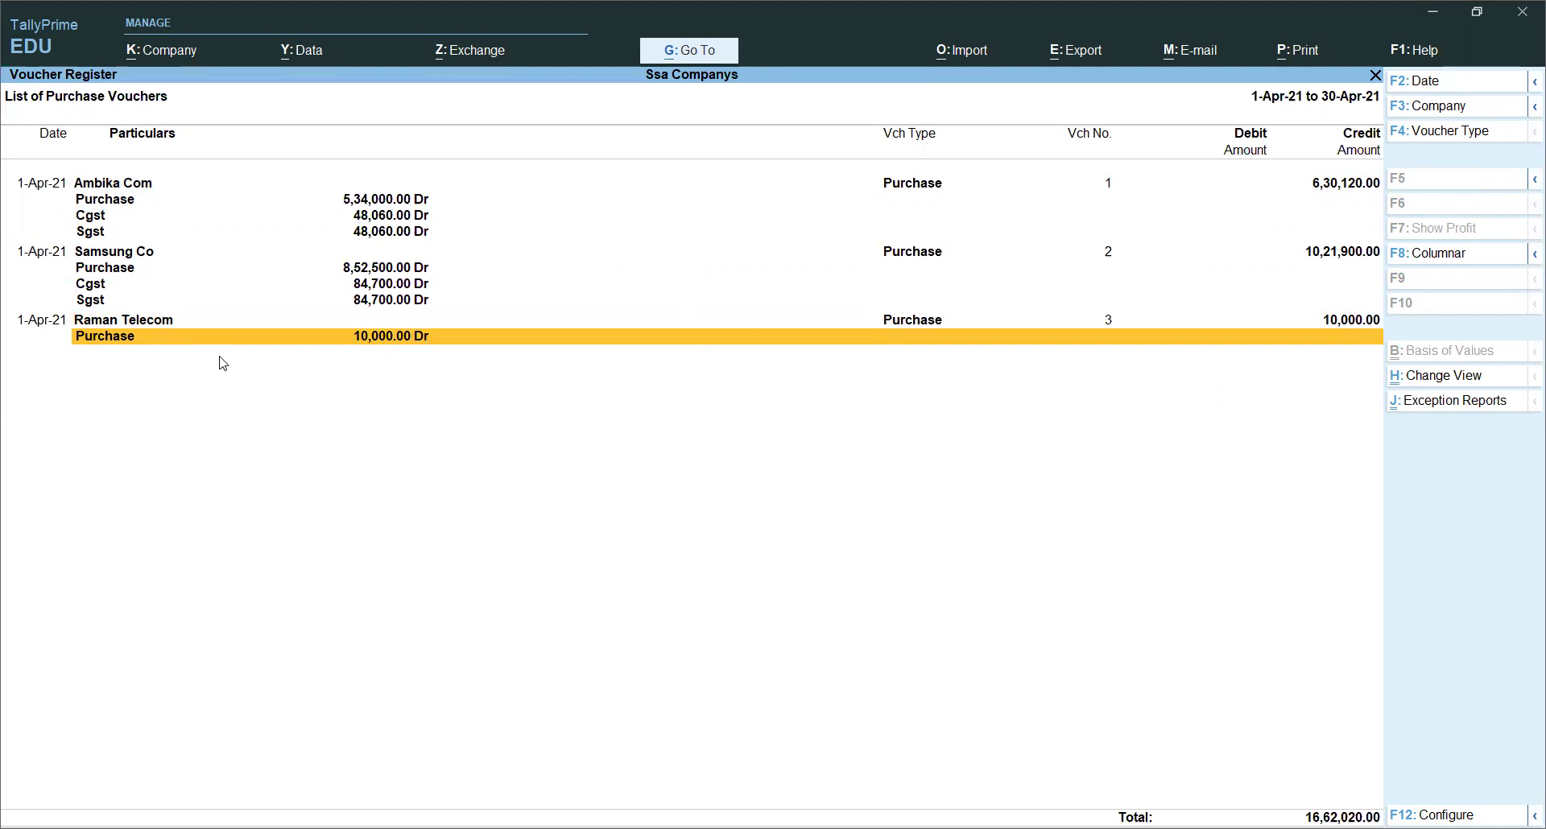
Step: Return to Statistics and open the Sales Voucher Monthly Register
{"action": "key", "text": "Escape"}
{"action": "key", "text": "Escape"}
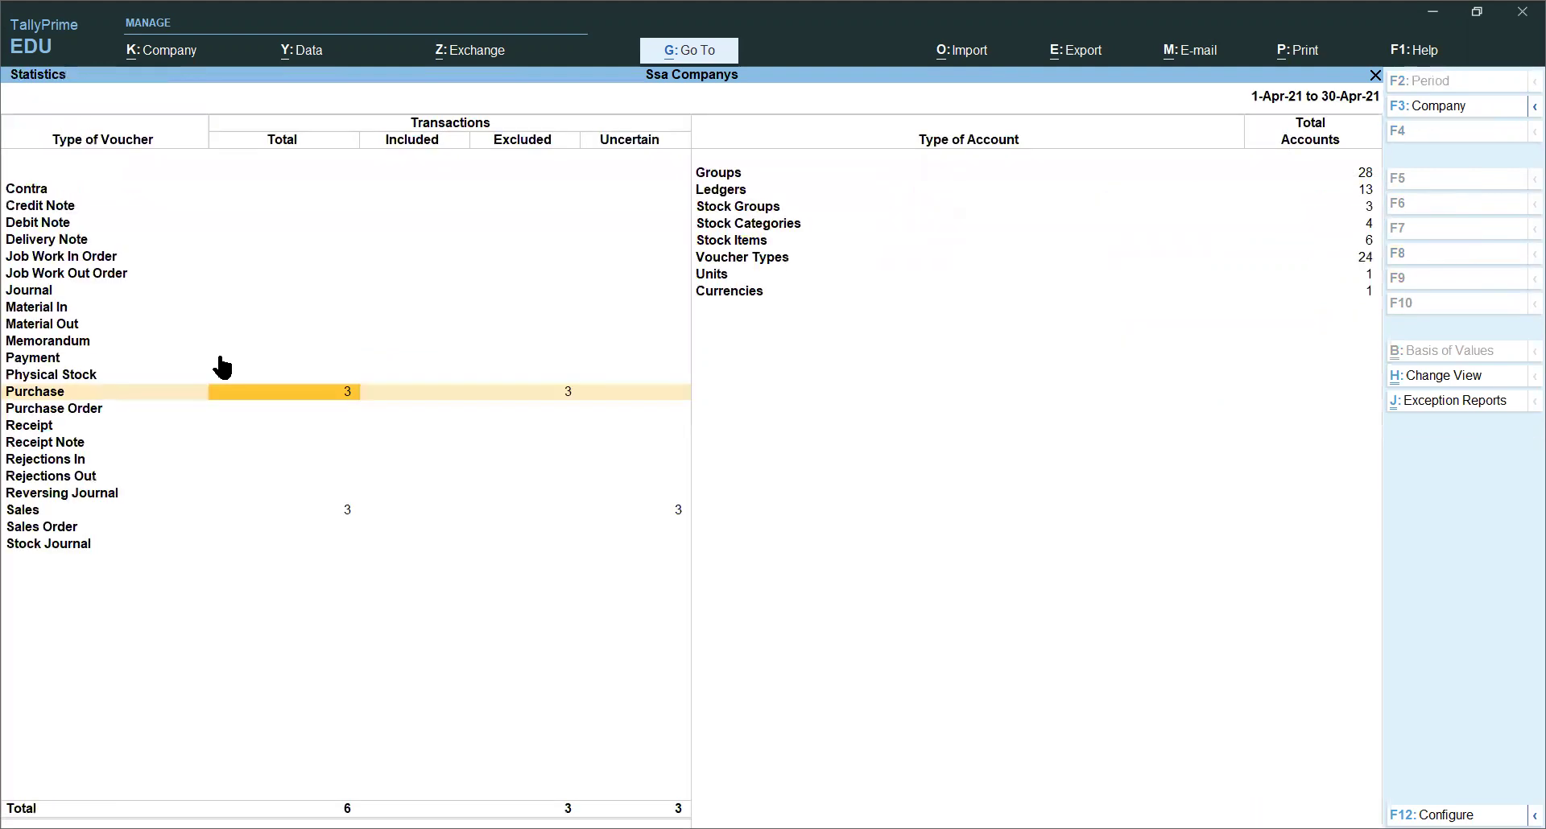
{"action": "key", "text": "Down"}
{"action": "key", "text": "Down"}
{"action": "key", "text": "Down"}
{"action": "key", "text": "Down"}
{"action": "key", "text": "Down"}
{"action": "key", "text": "Down"}
{"action": "key", "text": "Down"}
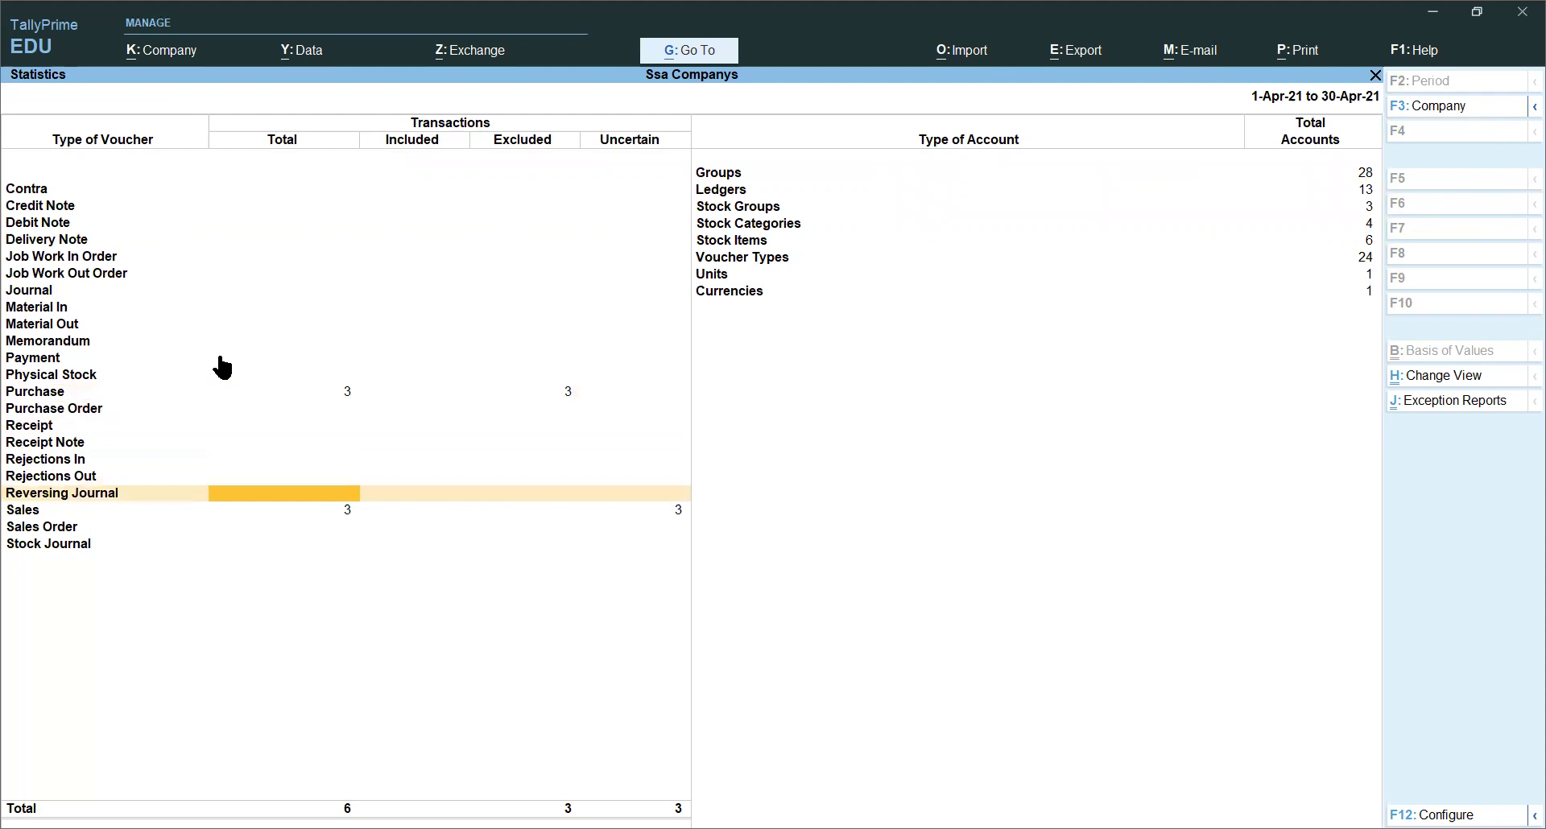
{"action": "key", "text": "Return"}
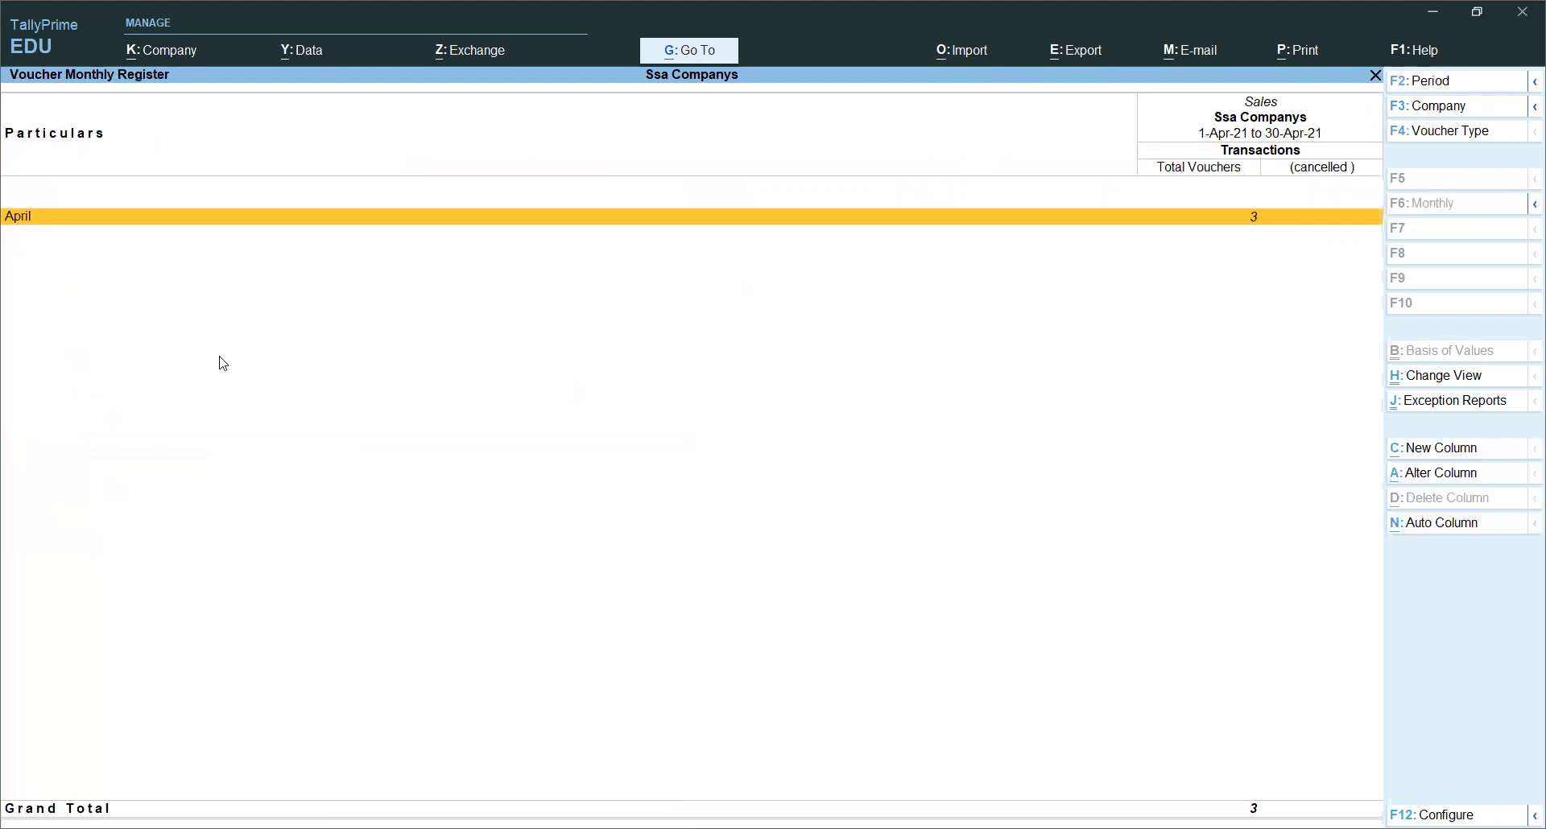
Step: View the April sales vouchers in detail with Sales, Cgst, Sgst and Igst lines, then return to GSTR-1
{"action": "key", "text": "Return"}
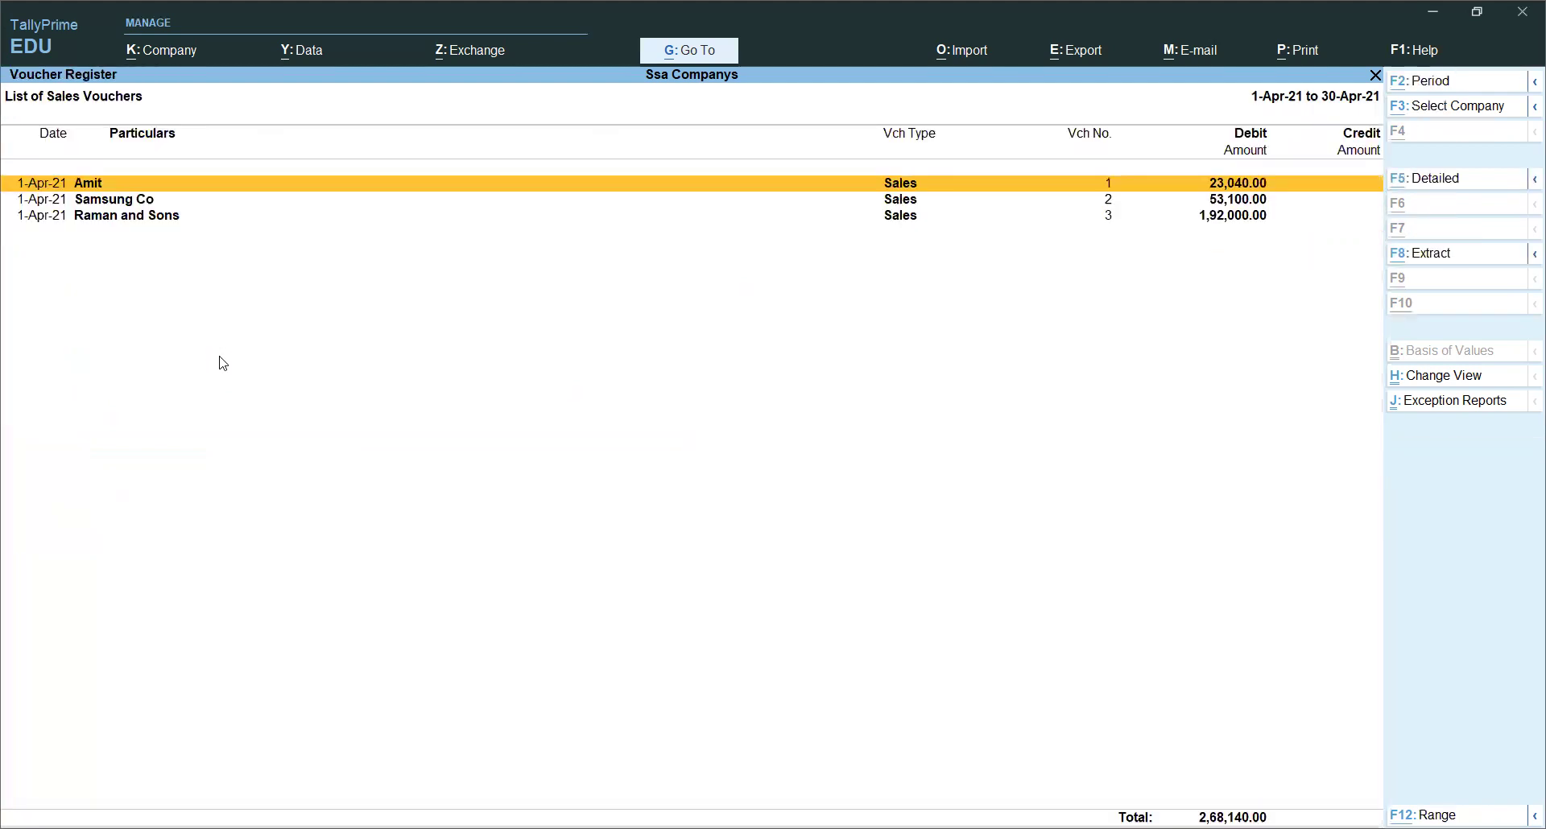
{"action": "key", "text": "alt+F5"}
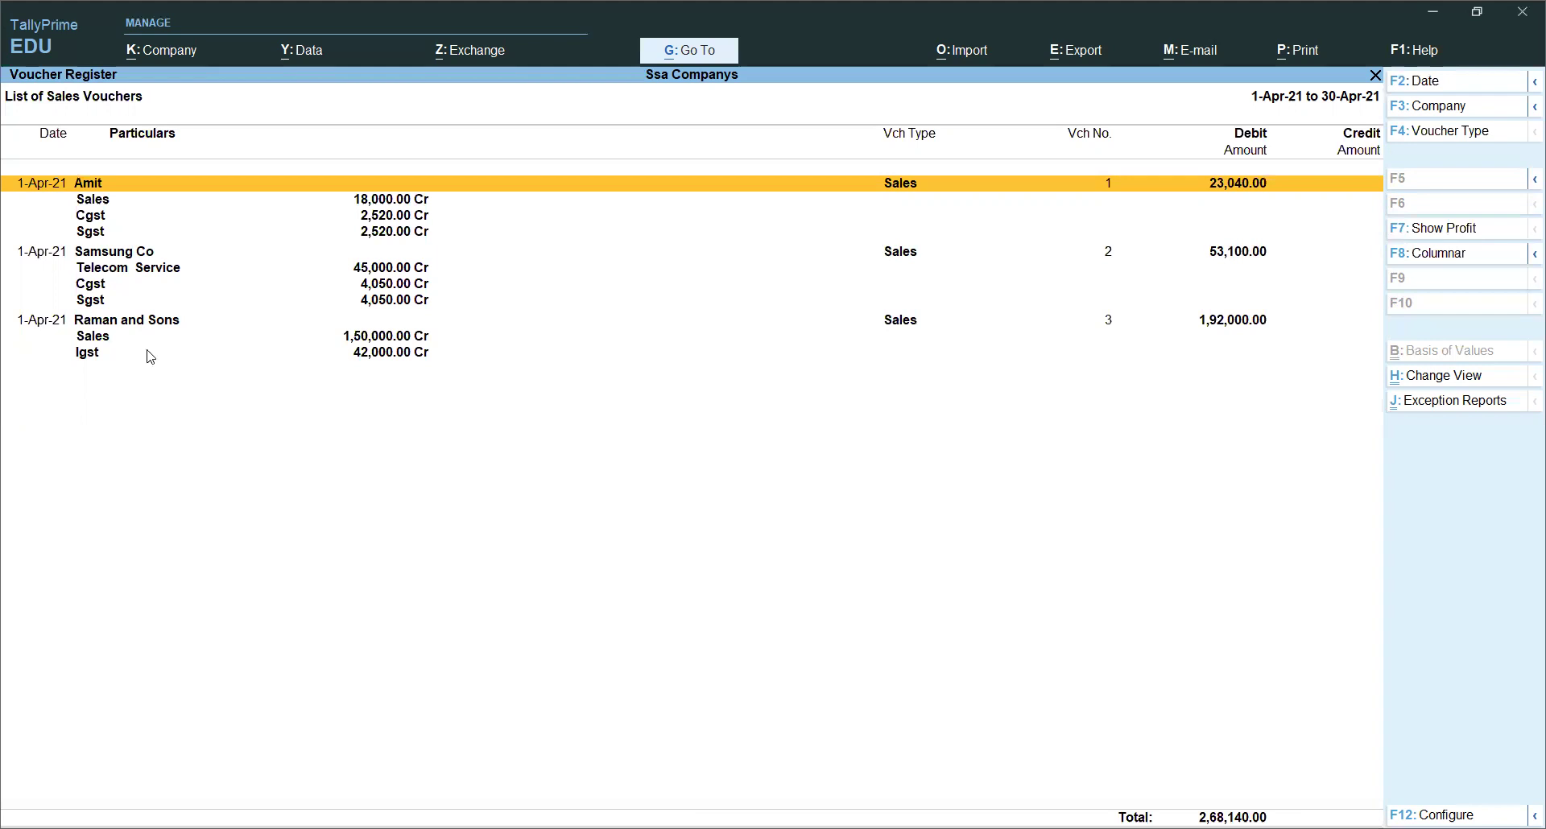
{"action": "key", "text": "Escape"}
{"action": "key", "text": "Escape"}
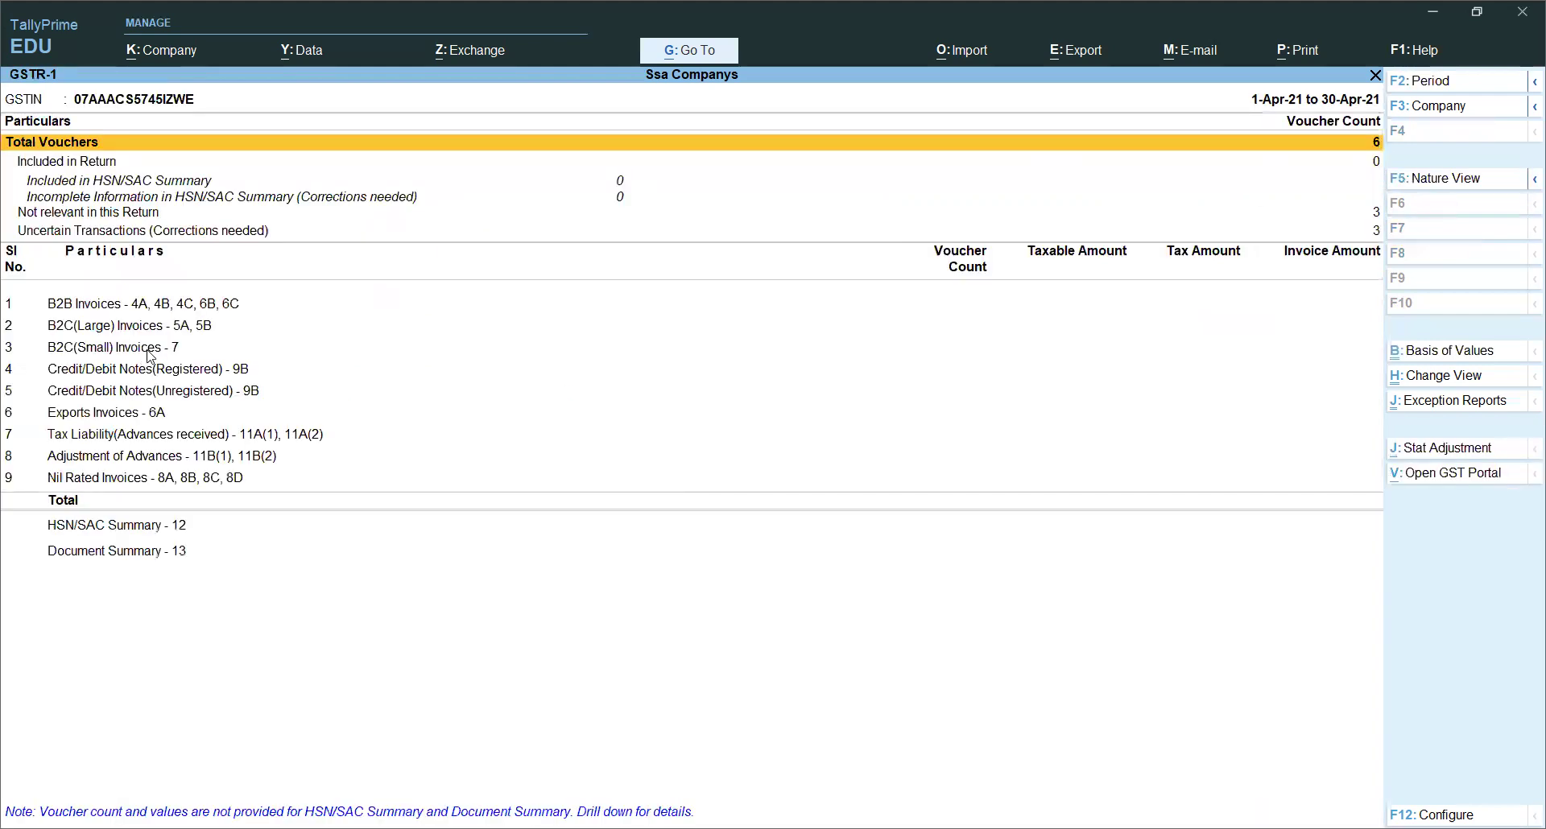
{"action": "key", "text": "Escape"}
Step: Open GSTR-3B in detailed view and review the table 3.1 outward supply rows
{"action": "key", "text": "Down"}
{"action": "key", "text": "Down"}
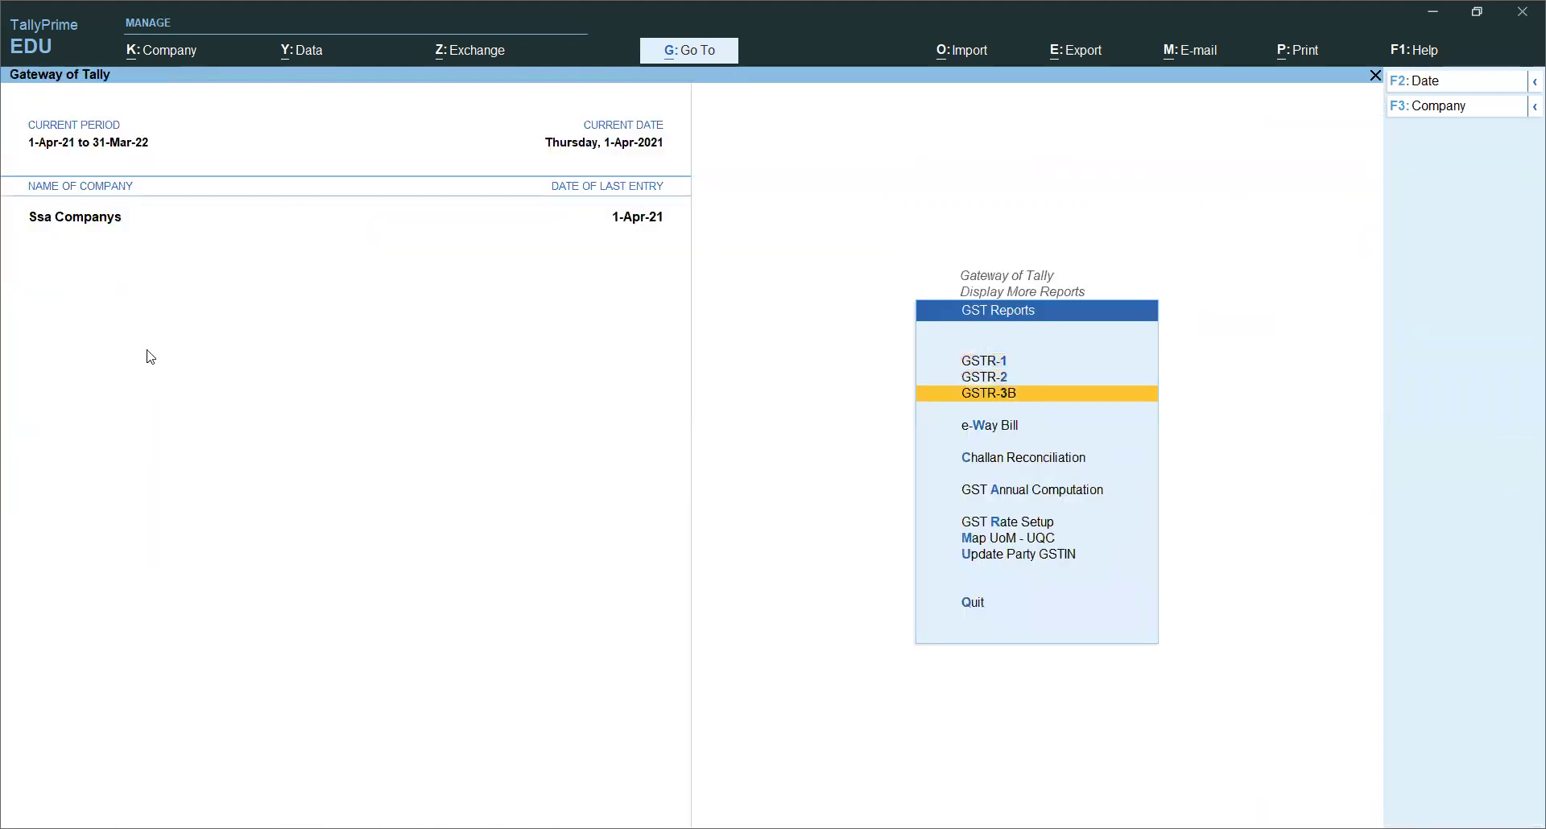
{"action": "key", "text": "Return"}
{"action": "key", "text": "Down"}
{"action": "key", "text": "Down"}
{"action": "key", "text": "Down"}
{"action": "key", "text": "Down"}
{"action": "key", "text": "Down"}
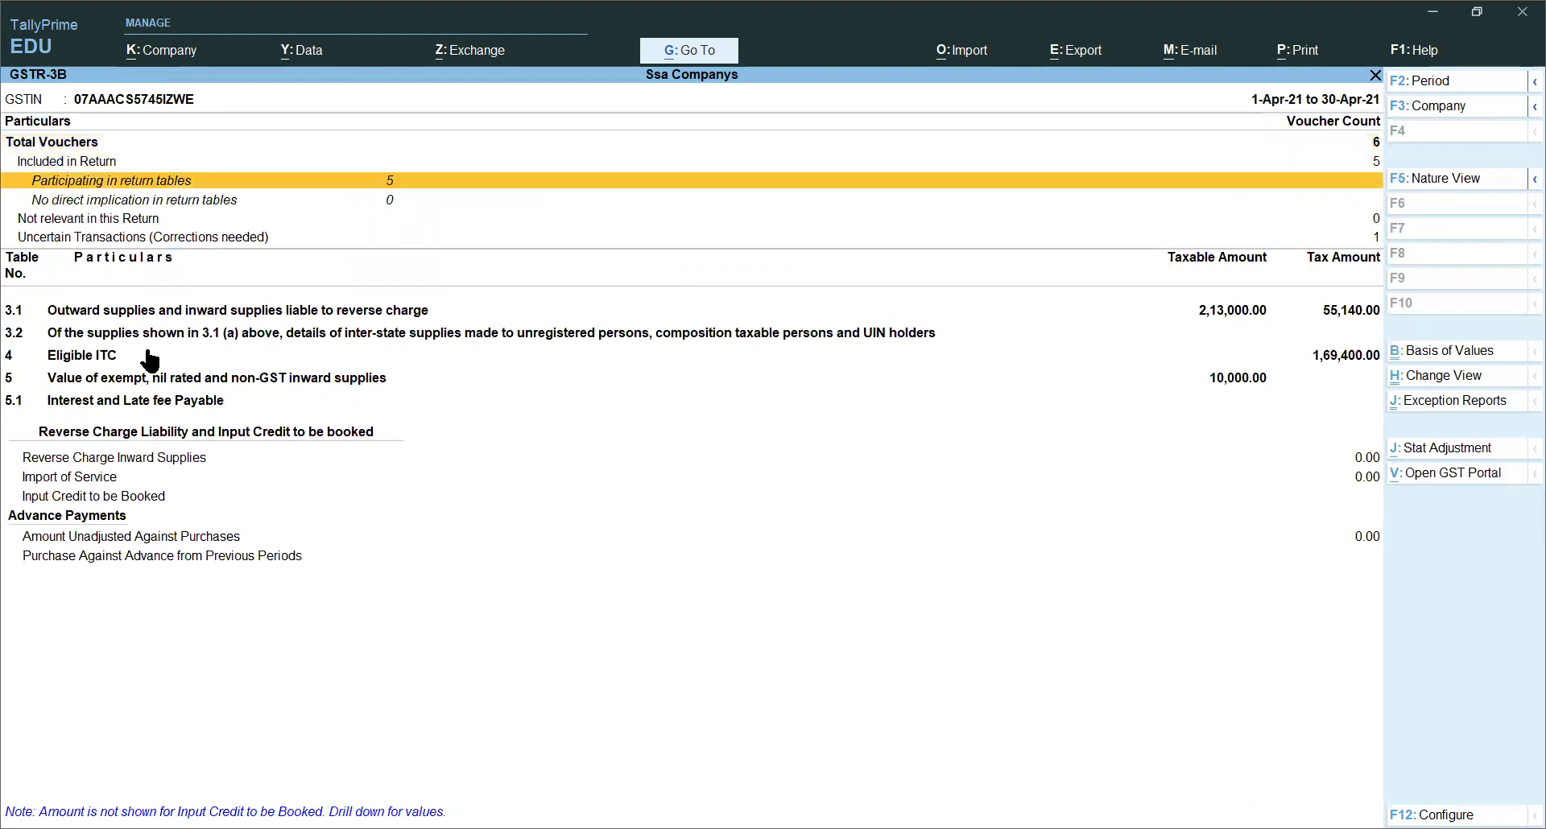
{"action": "key", "text": "Down"}
{"action": "key", "text": "Down"}
{"action": "key", "text": "Up"}
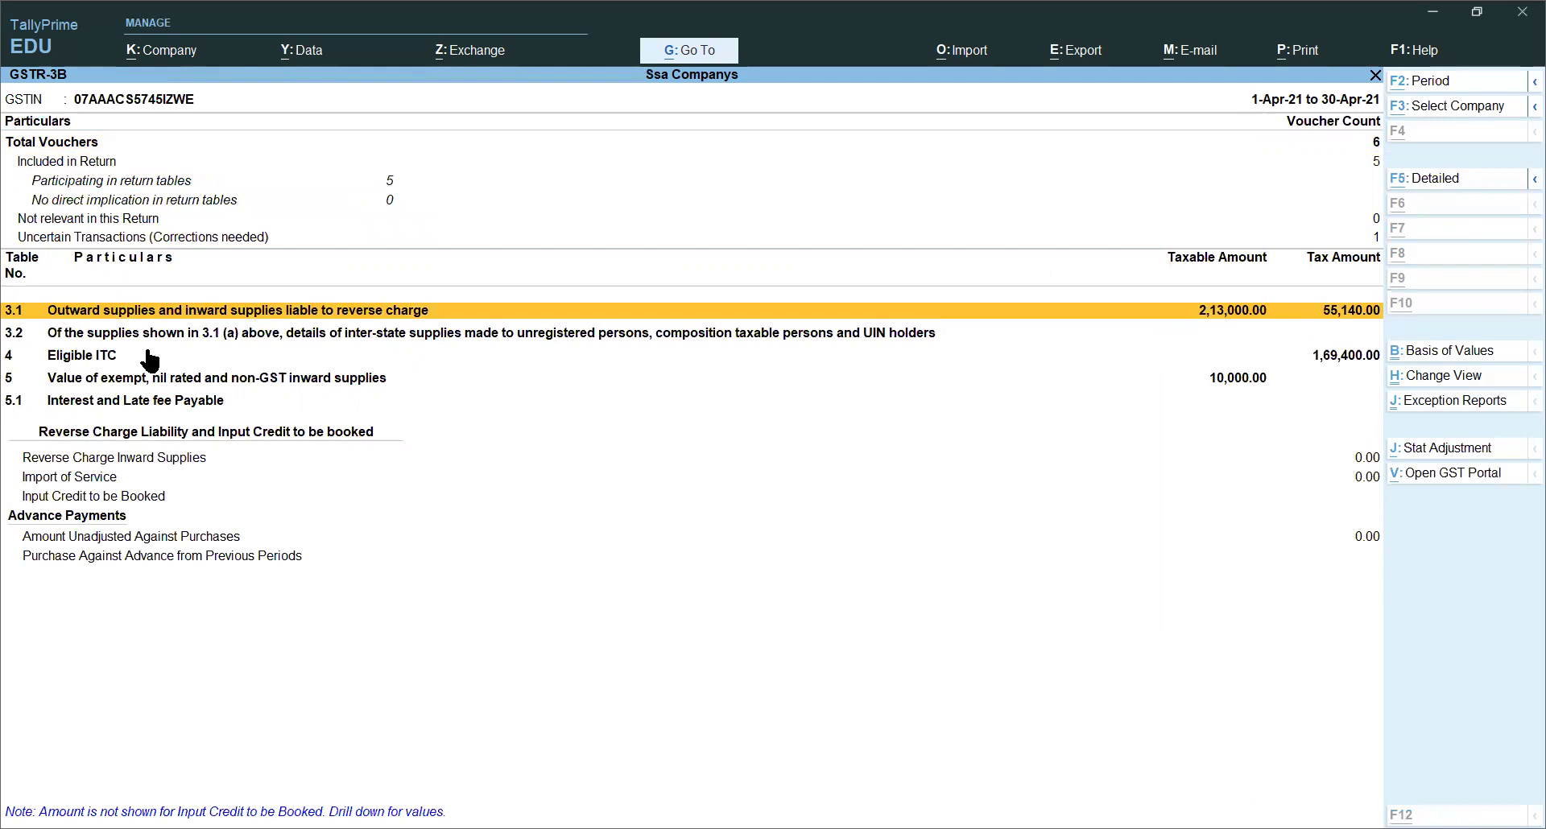
{"action": "key", "text": "alt+F5"}
{"action": "key", "text": "Down"}
{"action": "key", "text": "Up"}
{"action": "key", "text": "Down"}
{"action": "key", "text": "Down"}
{"action": "key", "text": "Up"}
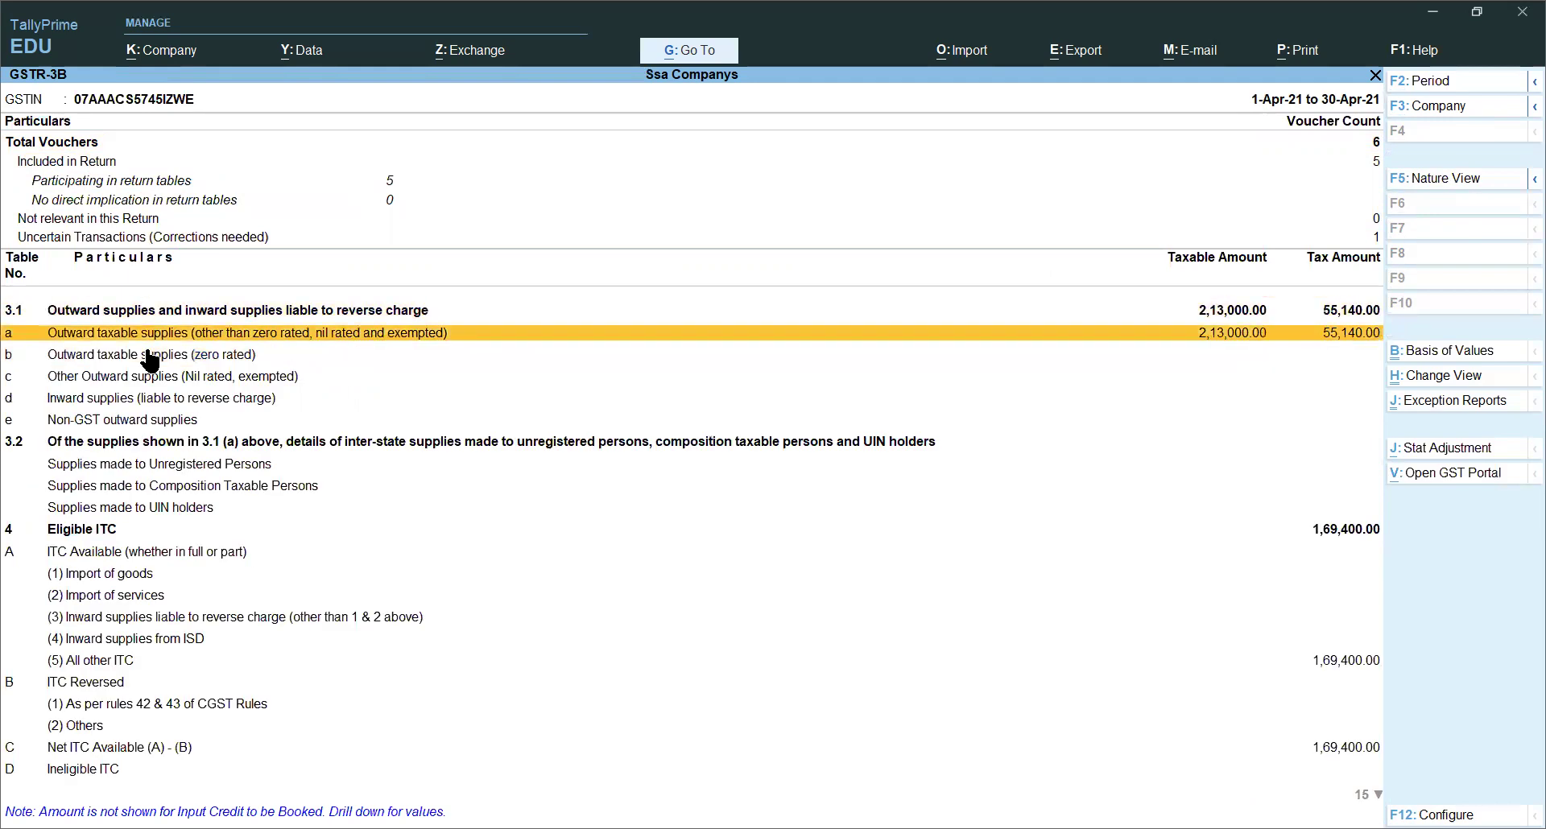
{"action": "key", "text": "Up"}
{"action": "key", "text": "Up"}
Step: Review the 3.2 supplies, eligible ITC, and interest and late fee rows
{"action": "key", "text": "Down"}
{"action": "key", "text": "Down"}
{"action": "key", "text": "Down"}
{"action": "key", "text": "Down"}
{"action": "key", "text": "Down"}
{"action": "key", "text": "Down"}
{"action": "key", "text": "Down"}
{"action": "key", "text": "Down"}
{"action": "key", "text": "Down"}
{"action": "key", "text": "Down"}
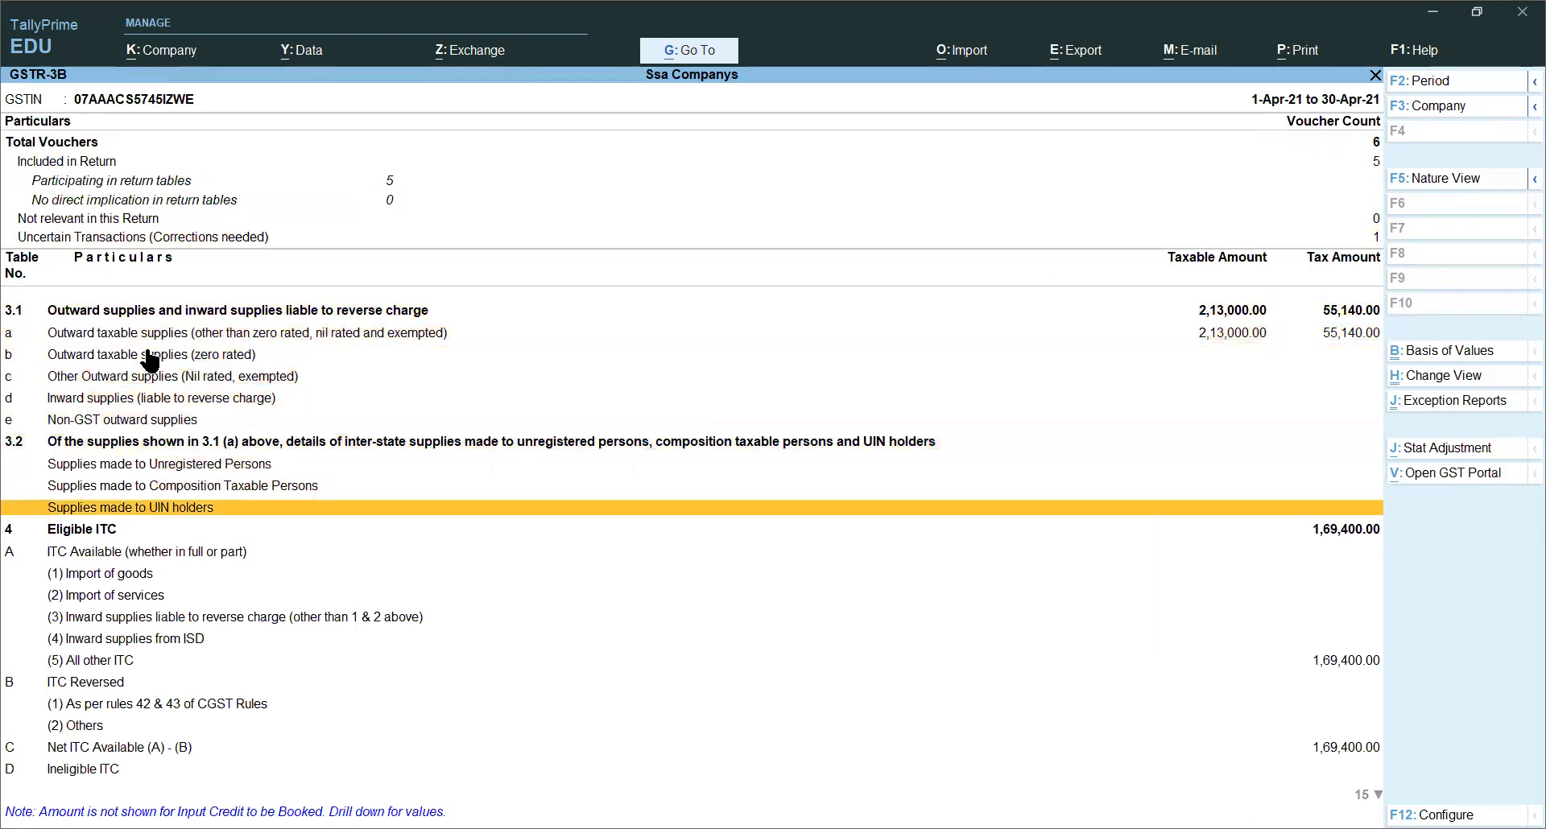
{"action": "key", "text": "Down"}
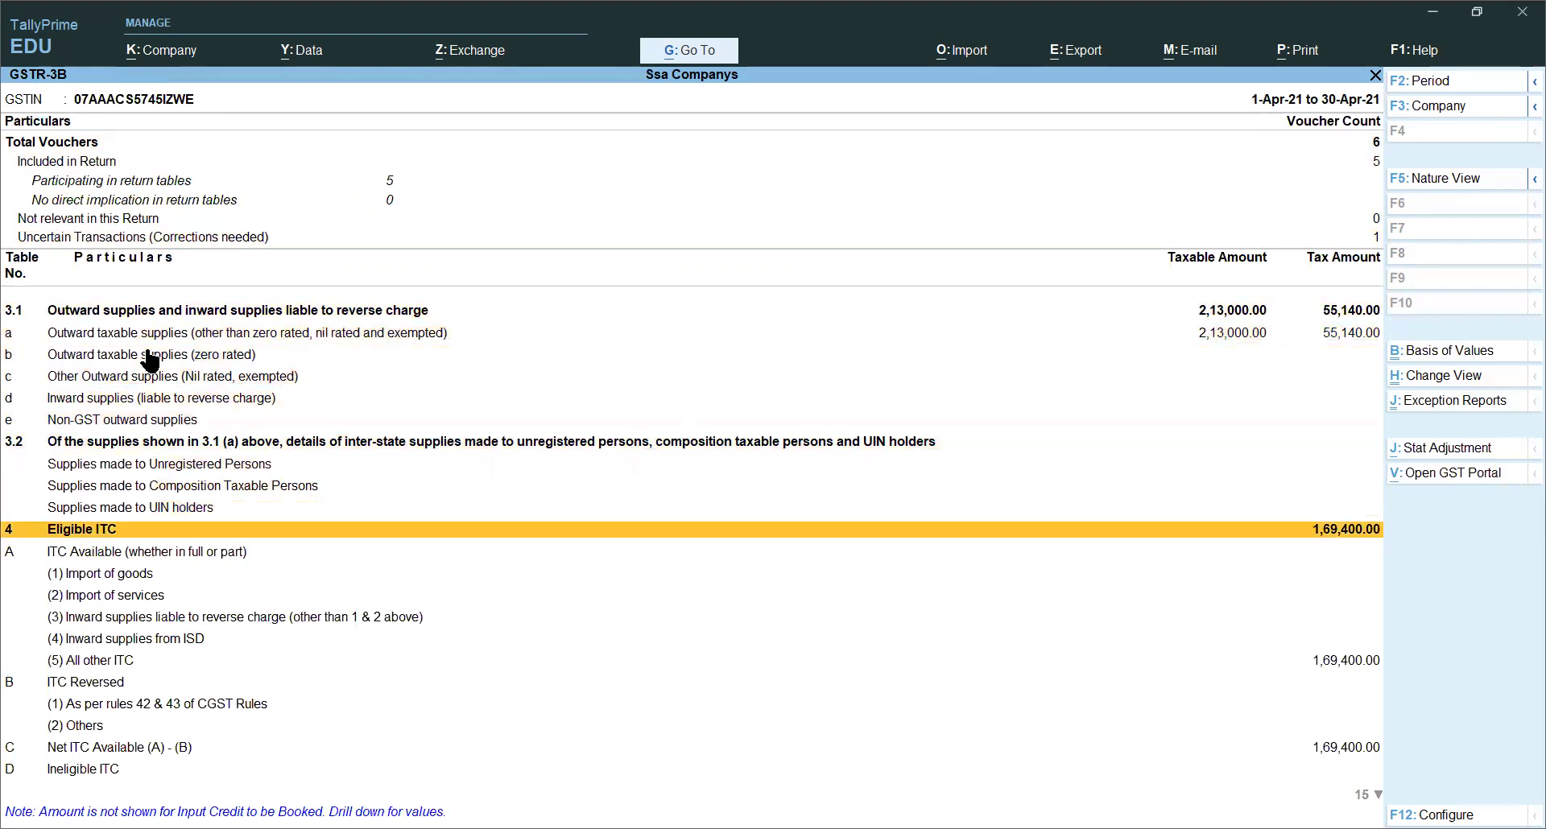
{"action": "key", "text": "Down"}
{"action": "key", "text": "Down"}
{"action": "key", "text": "Up"}
{"action": "key", "text": "Up"}
{"action": "key", "text": "Down"}
{"action": "key", "text": "Down"}
{"action": "key", "text": "Down"}
{"action": "key", "text": "Down"}
{"action": "key", "text": "Down"}
{"action": "key", "text": "Down"}
{"action": "key", "text": "Down"}
{"action": "key", "text": "Down"}
{"action": "key", "text": "Down"}
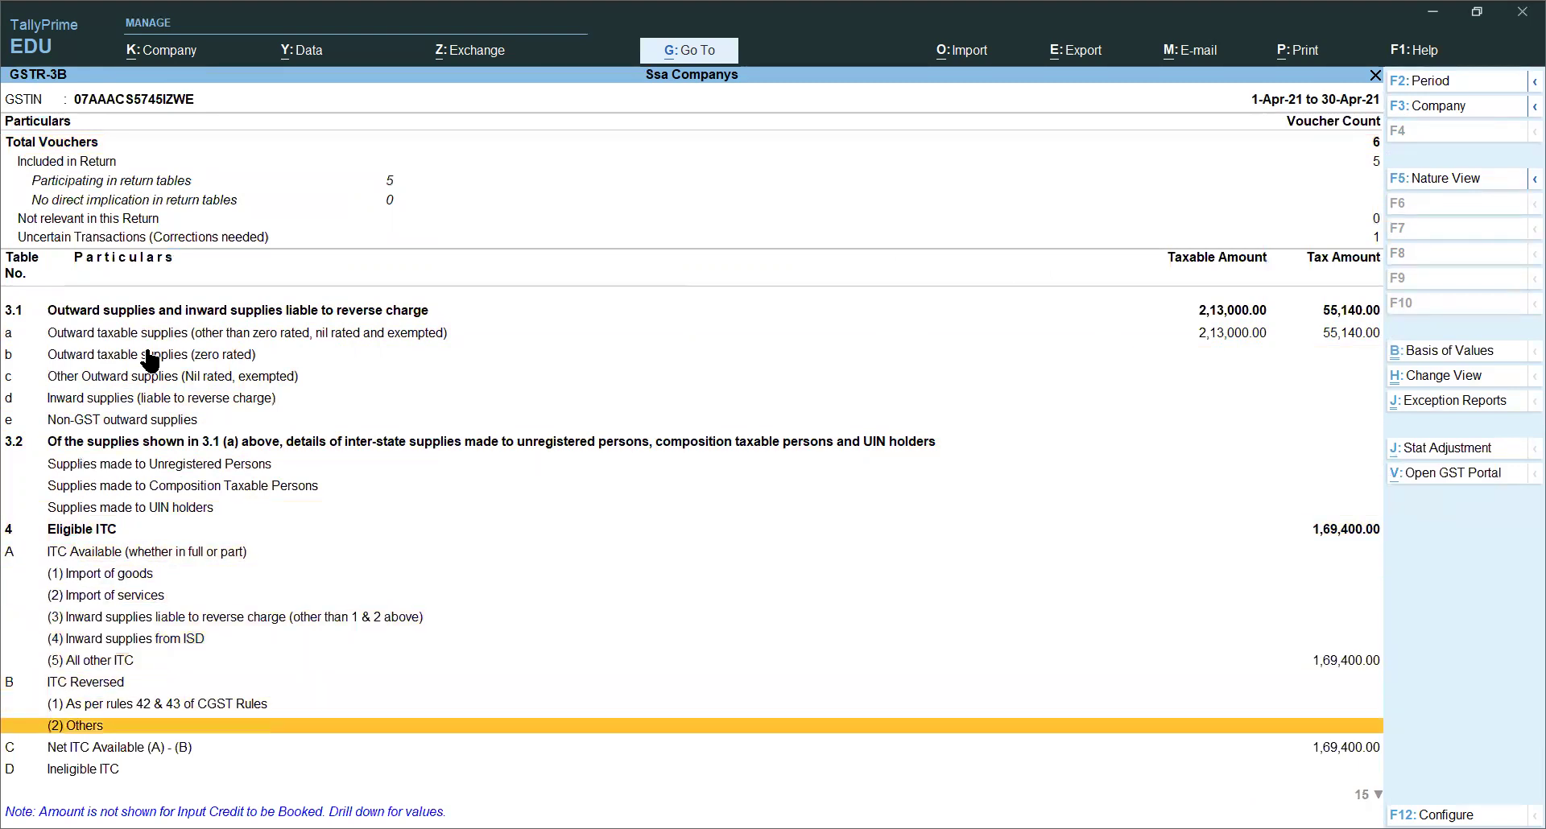
{"action": "key", "text": "Down"}
{"action": "key", "text": "Down"}
{"action": "key", "text": "Down"}
{"action": "key", "text": "Down"}
{"action": "key", "text": "Down"}
{"action": "key", "text": "Down"}
{"action": "key", "text": "Down"}
{"action": "key", "text": "Down"}
{"action": "key", "text": "Down"}
{"action": "key", "text": "Down"}
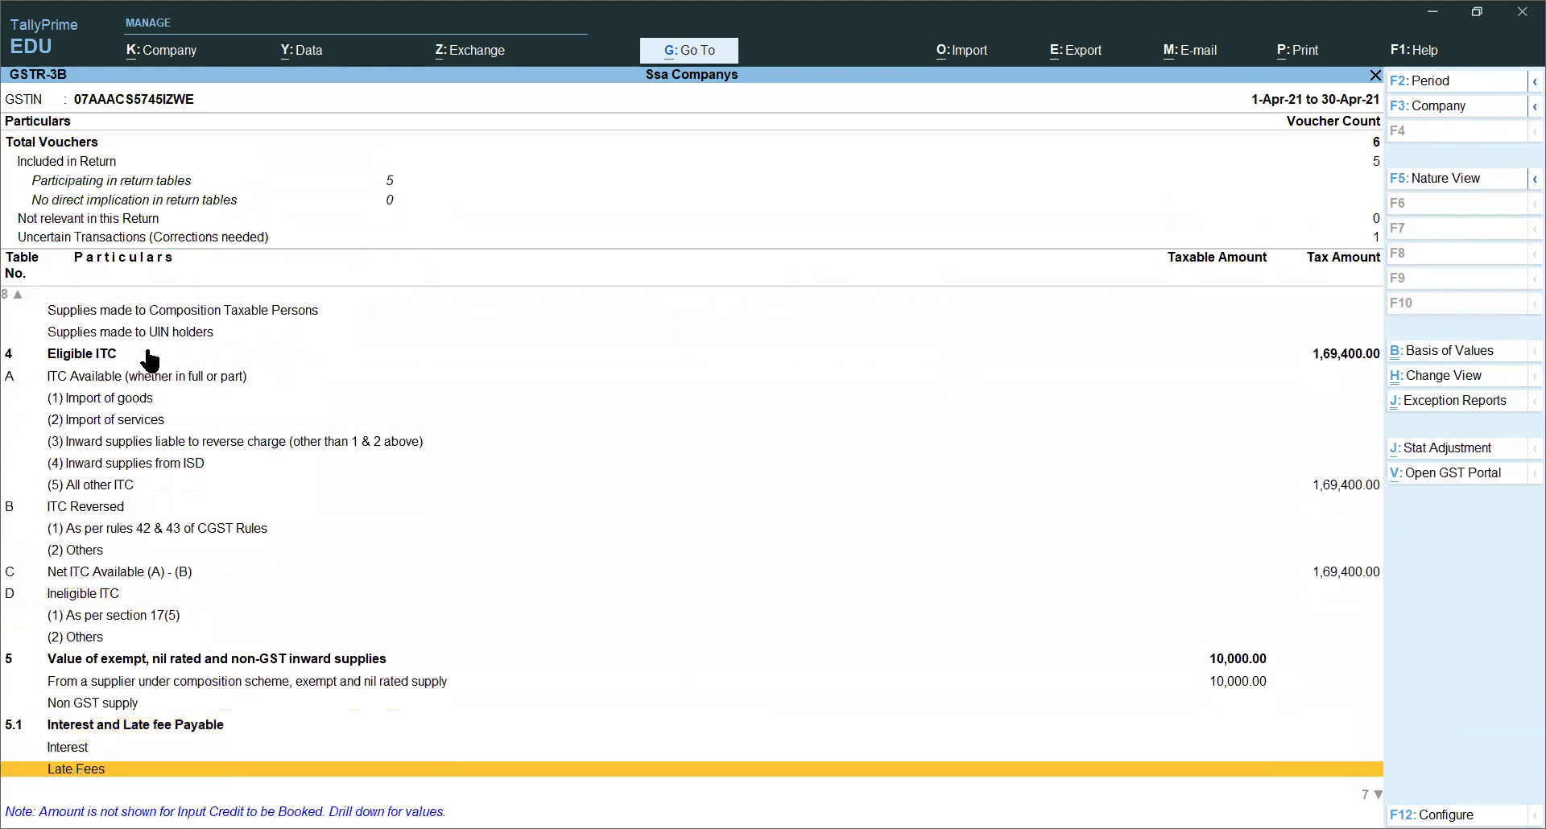
{"action": "key", "text": "Down"}
{"action": "key", "text": "Down"}
{"action": "key", "text": "Down"}
{"action": "key", "text": "Down"}
{"action": "key", "text": "Down"}
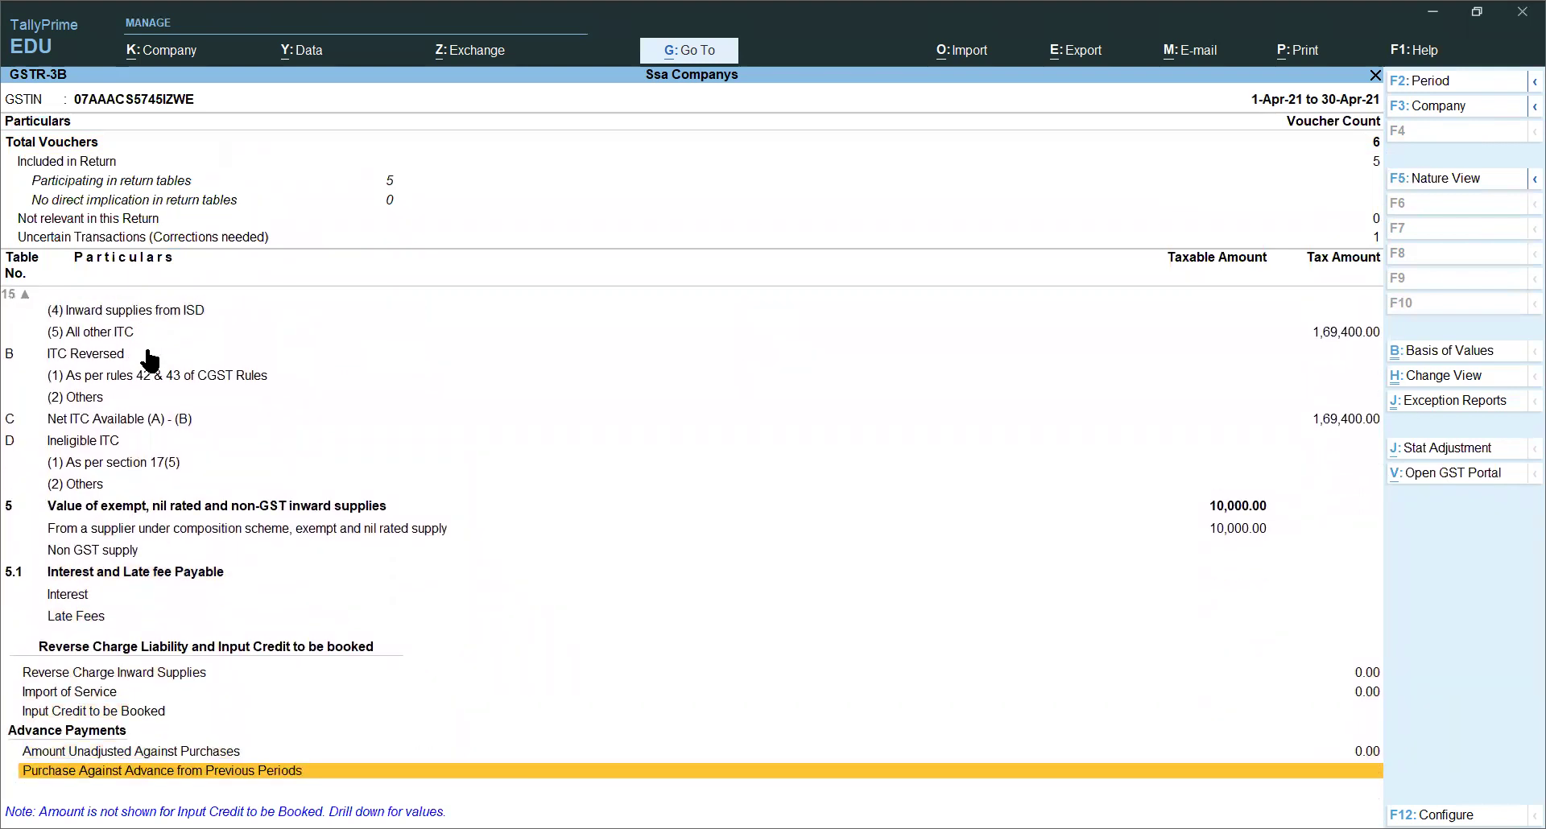
{"action": "key", "text": "Up"}
{"action": "key", "text": "Up"}
{"action": "key", "text": "Up"}
{"action": "key", "text": "Up"}
{"action": "key", "text": "Up"}
{"action": "key", "text": "Up"}
{"action": "key", "text": "Up"}
{"action": "key", "text": "Up"}
{"action": "key", "text": "Up"}
{"action": "key", "text": "Up"}
{"action": "key", "text": "Up"}
{"action": "key", "text": "Up"}
{"action": "key", "text": "Up"}
{"action": "key", "text": "Up"}
{"action": "key", "text": "Up"}
{"action": "key", "text": "Up"}
{"action": "key", "text": "Up"}
{"action": "key", "text": "Up"}
{"action": "key", "text": "Up"}
{"action": "key", "text": "Up"}
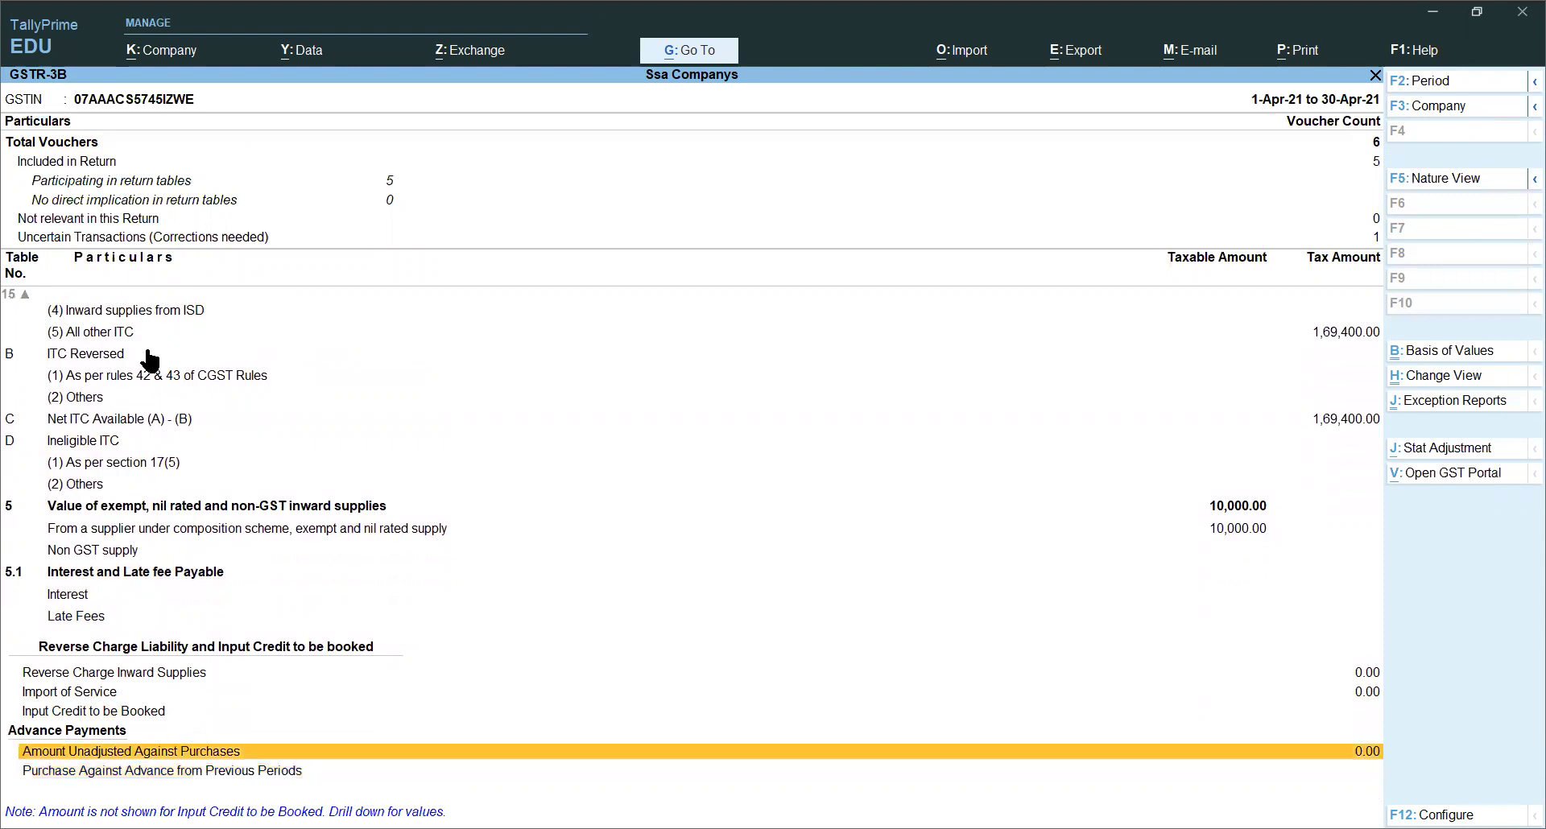
{"action": "key", "text": "Up"}
{"action": "key", "text": "Up"}
{"action": "key", "text": "Up"}
{"action": "key", "text": "Up"}
{"action": "key", "text": "Up"}
{"action": "key", "text": "Up"}
{"action": "key", "text": "Up"}
Step: Recheck the 1,69,400.00 eligible ITC, ineligible ITC and Net ITC rows, then close GSTR-3B
{"action": "key", "text": "Down"}
{"action": "key", "text": "Down"}
{"action": "key", "text": "Down"}
{"action": "key", "text": "Down"}
{"action": "key", "text": "Down"}
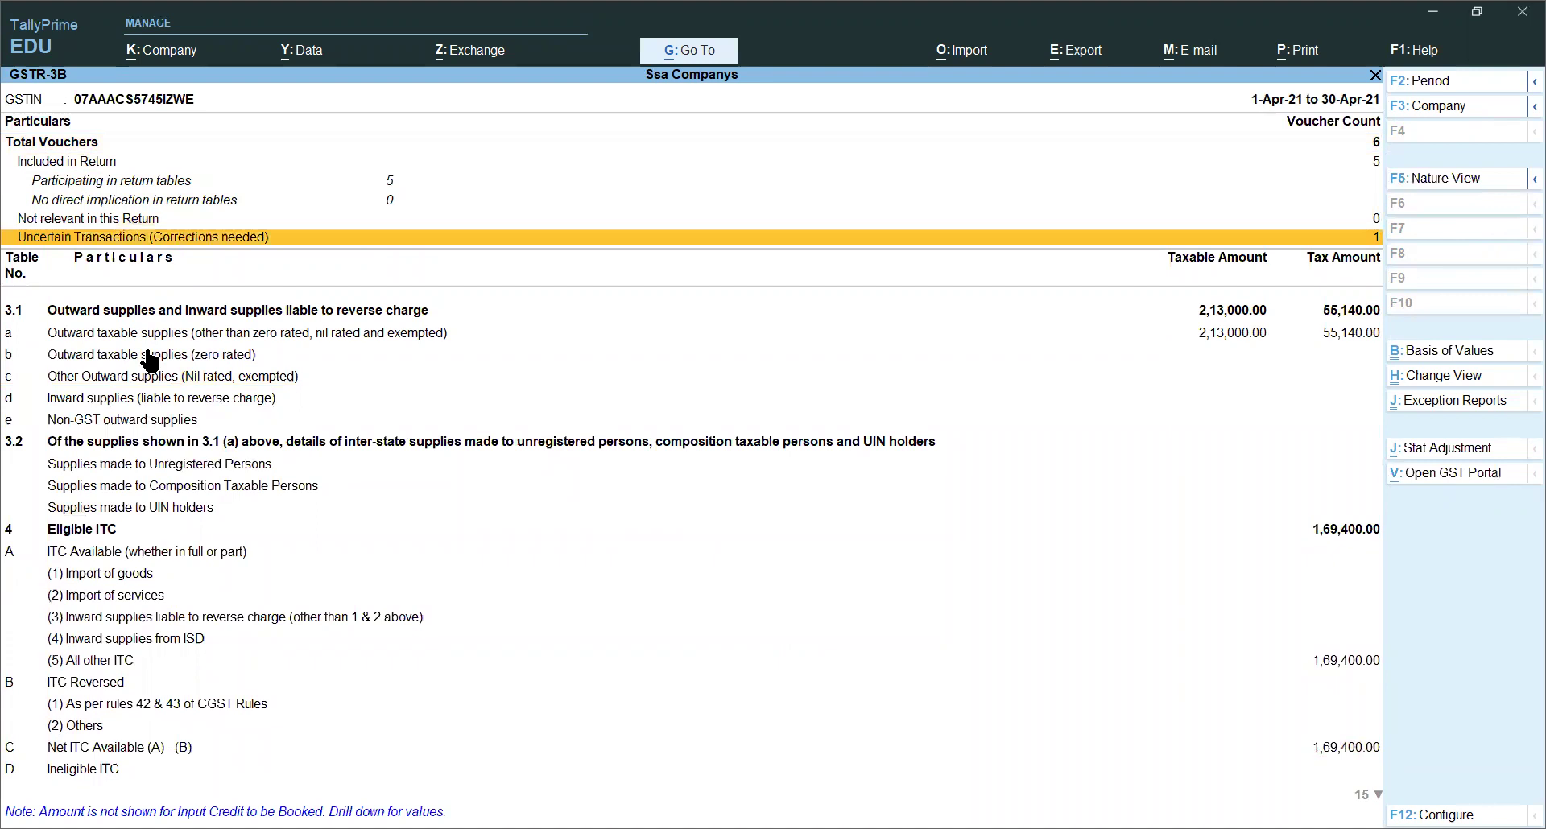
{"action": "key", "text": "Down"}
{"action": "key", "text": "Down"}
{"action": "key", "text": "Down"}
{"action": "key", "text": "Down"}
{"action": "key", "text": "Down"}
{"action": "key", "text": "Down"}
{"action": "key", "text": "Down"}
{"action": "key", "text": "Down"}
{"action": "key", "text": "Down"}
{"action": "key", "text": "Down"}
{"action": "key", "text": "Down"}
{"action": "key", "text": "Down"}
{"action": "key", "text": "Down"}
{"action": "key", "text": "Up"}
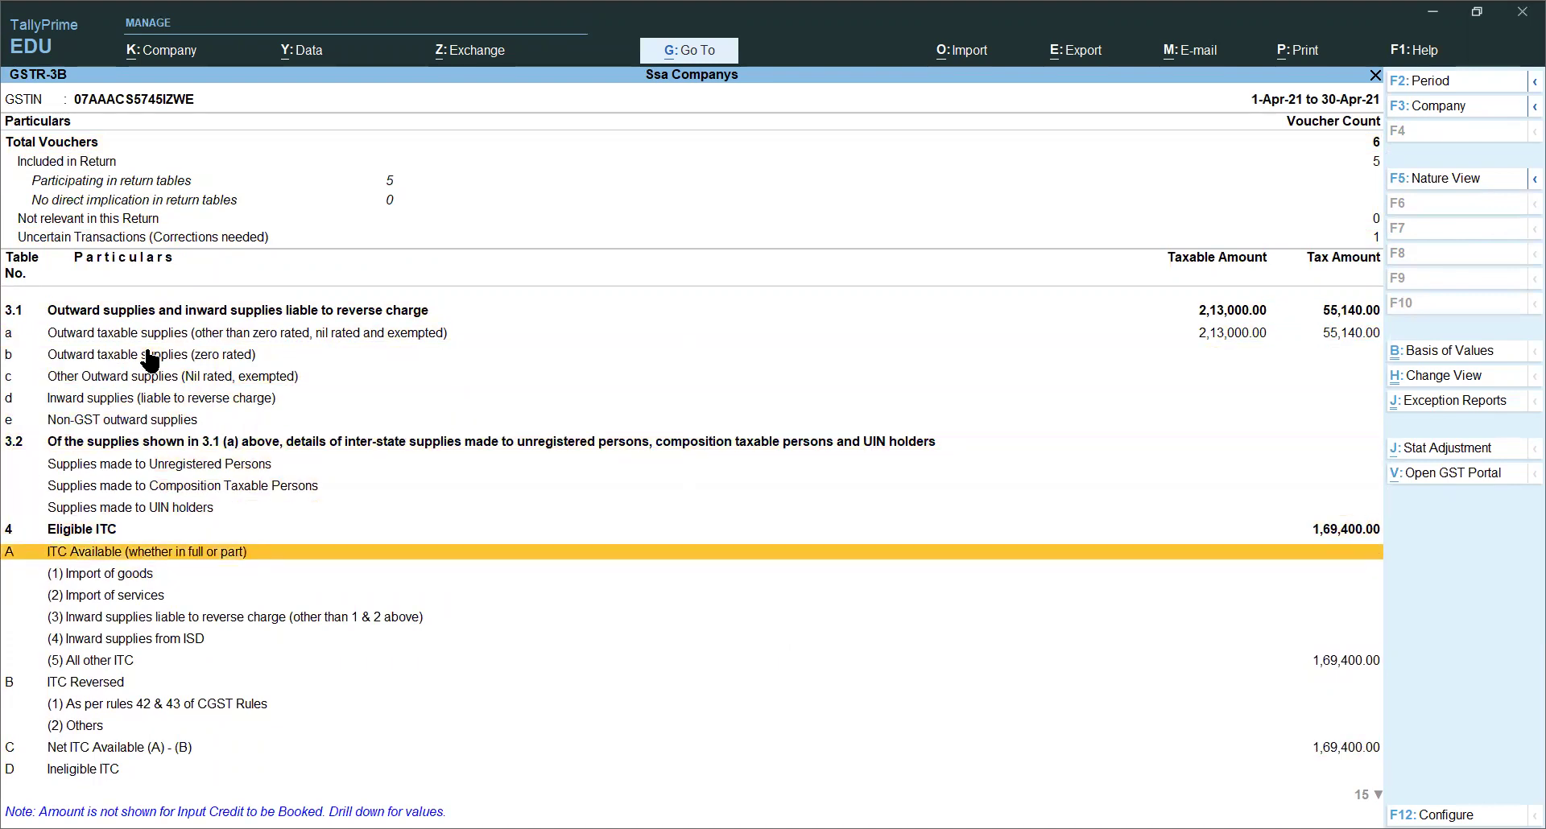
{"action": "key", "text": "Up"}
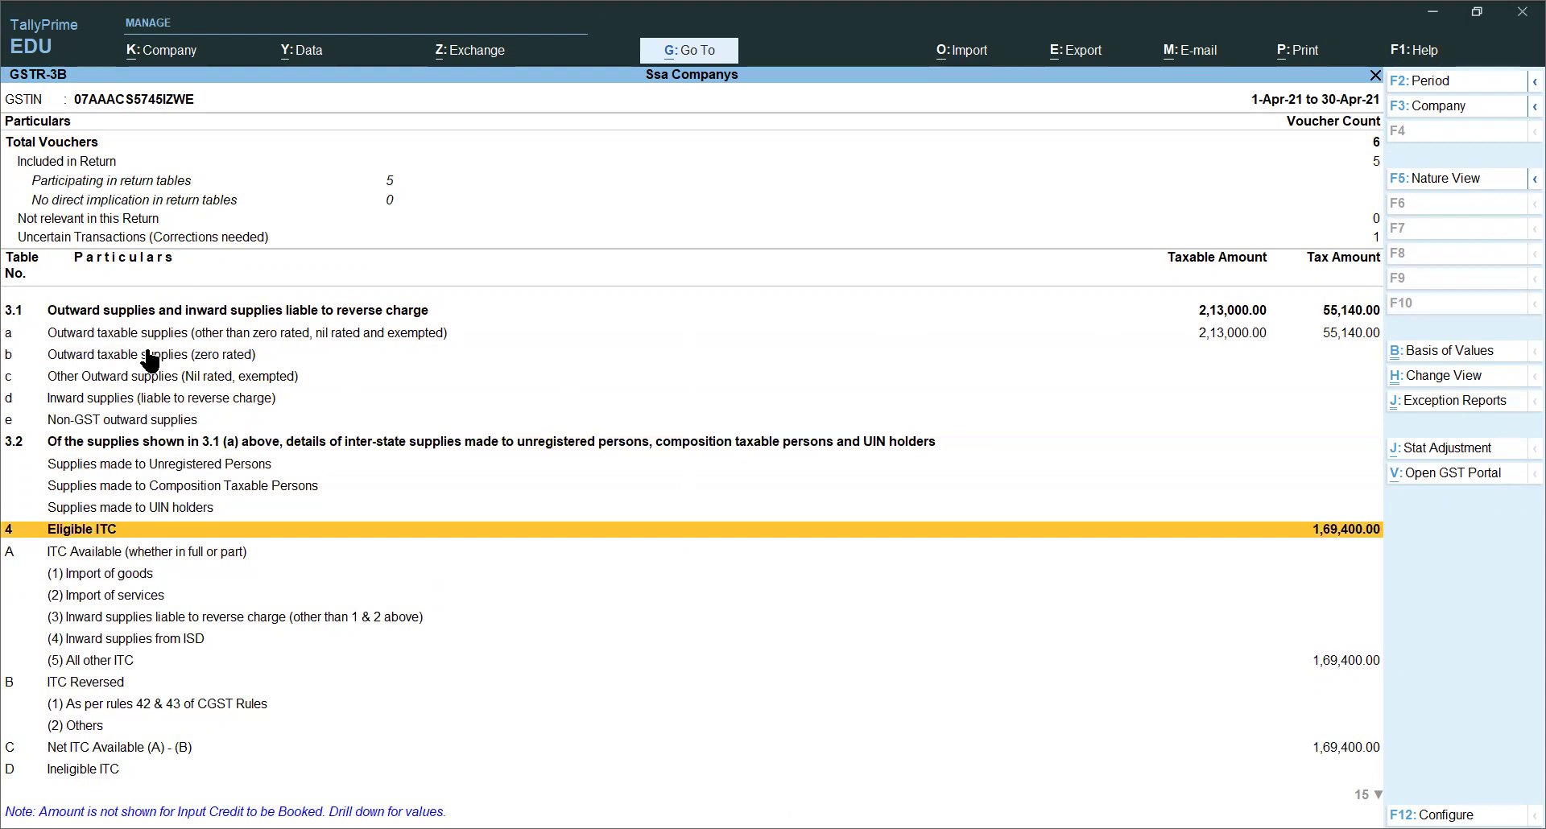
{"action": "key", "text": "Down"}
{"action": "key", "text": "Down"}
{"action": "key", "text": "Down"}
{"action": "key", "text": "Down"}
{"action": "key", "text": "Down"}
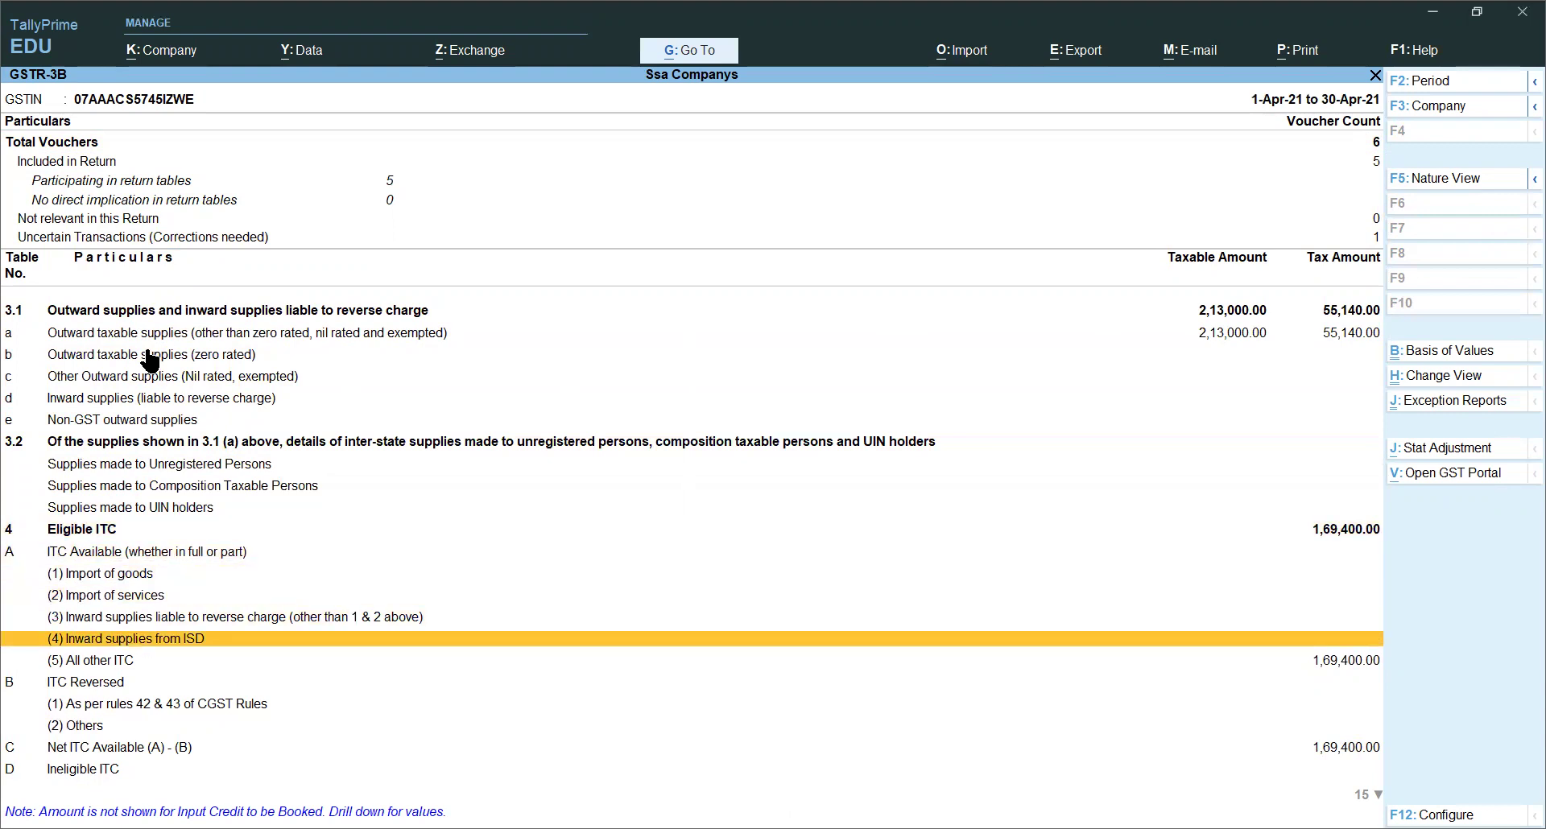
{"action": "key", "text": "Down"}
{"action": "key", "text": "Down"}
{"action": "key", "text": "Down"}
{"action": "key", "text": "Down"}
{"action": "key", "text": "Down"}
{"action": "key", "text": "Down"}
{"action": "key", "text": "Down"}
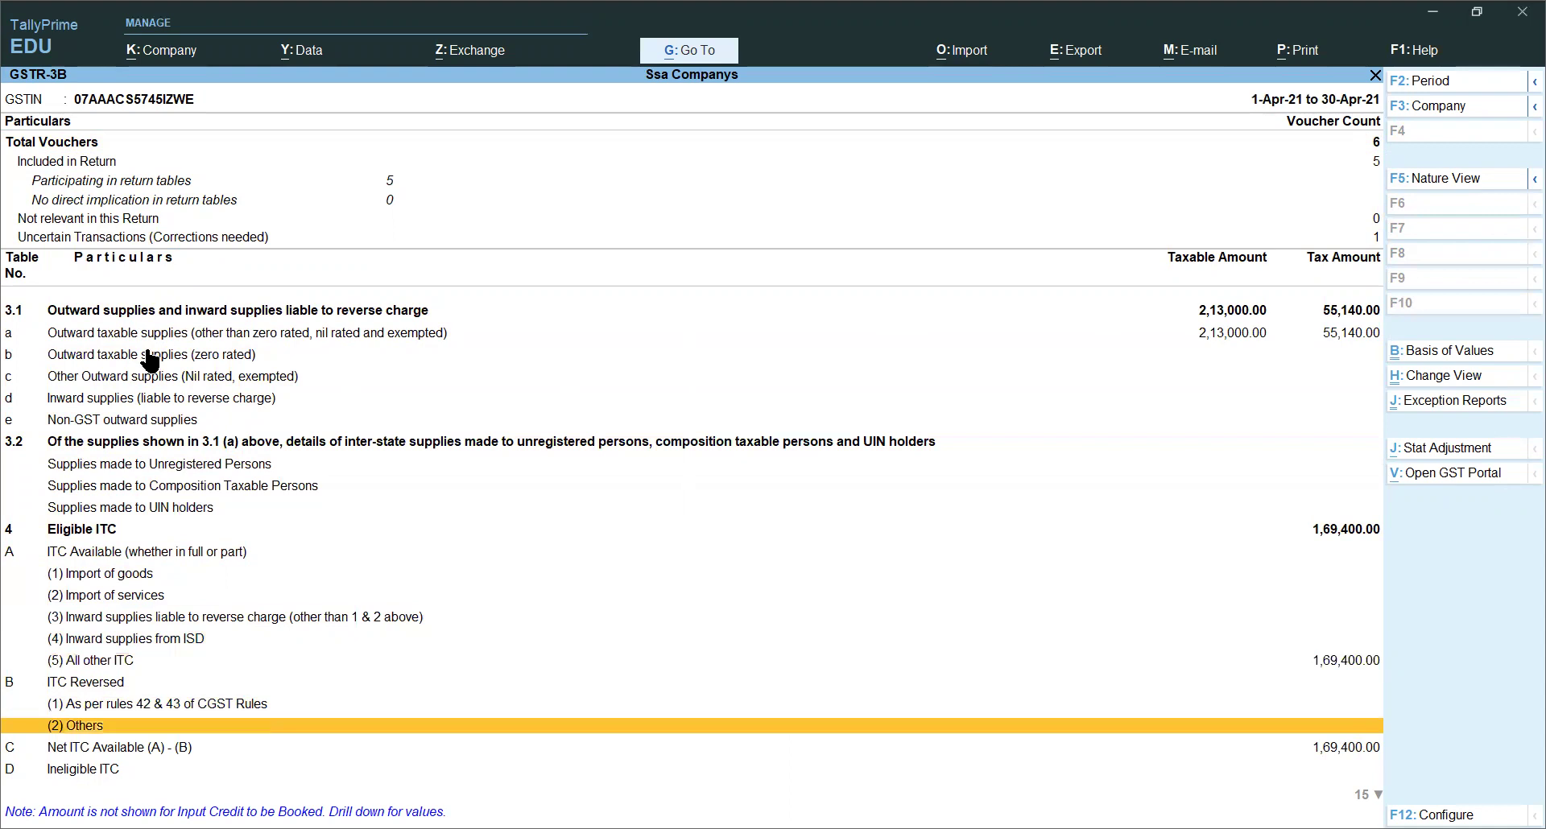
{"action": "key", "text": "Down"}
{"action": "key", "text": "Down"}
{"action": "key", "text": "Down"}
{"action": "key", "text": "Up"}
{"action": "key", "text": "Up"}
{"action": "key", "text": "Up"}
{"action": "key", "text": "Up"}
{"action": "key", "text": "Up"}
{"action": "key", "text": "Up"}
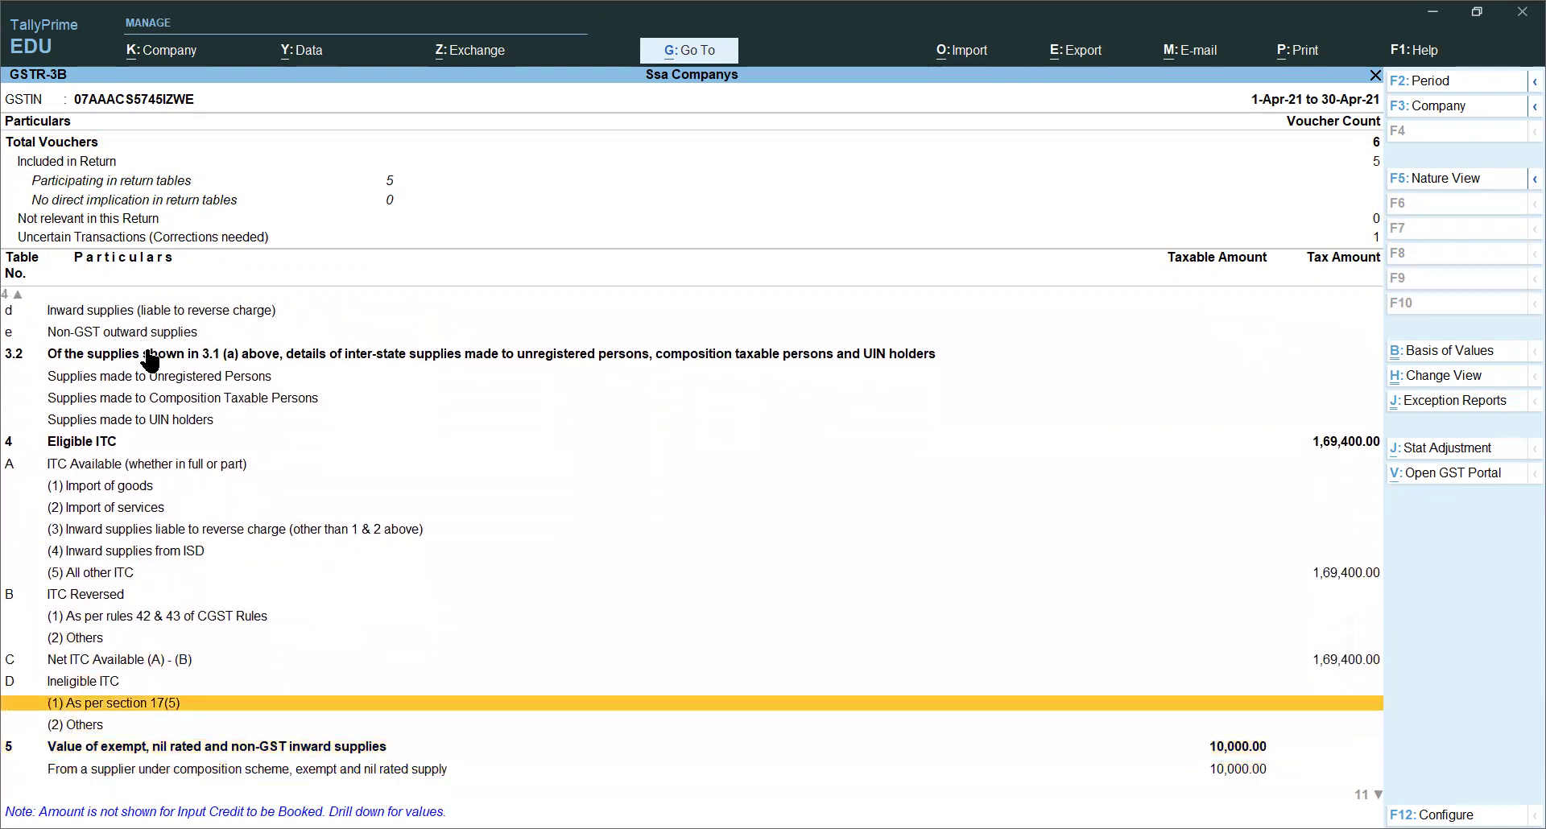
{"action": "key", "text": "Down"}
{"action": "key", "text": "Down"}
{"action": "key", "text": "Down"}
{"action": "key", "text": "Down"}
{"action": "key", "text": "Down"}
{"action": "key", "text": "Down"}
{"action": "key", "text": "Down"}
{"action": "key", "text": "Down"}
{"action": "key", "text": "Down"}
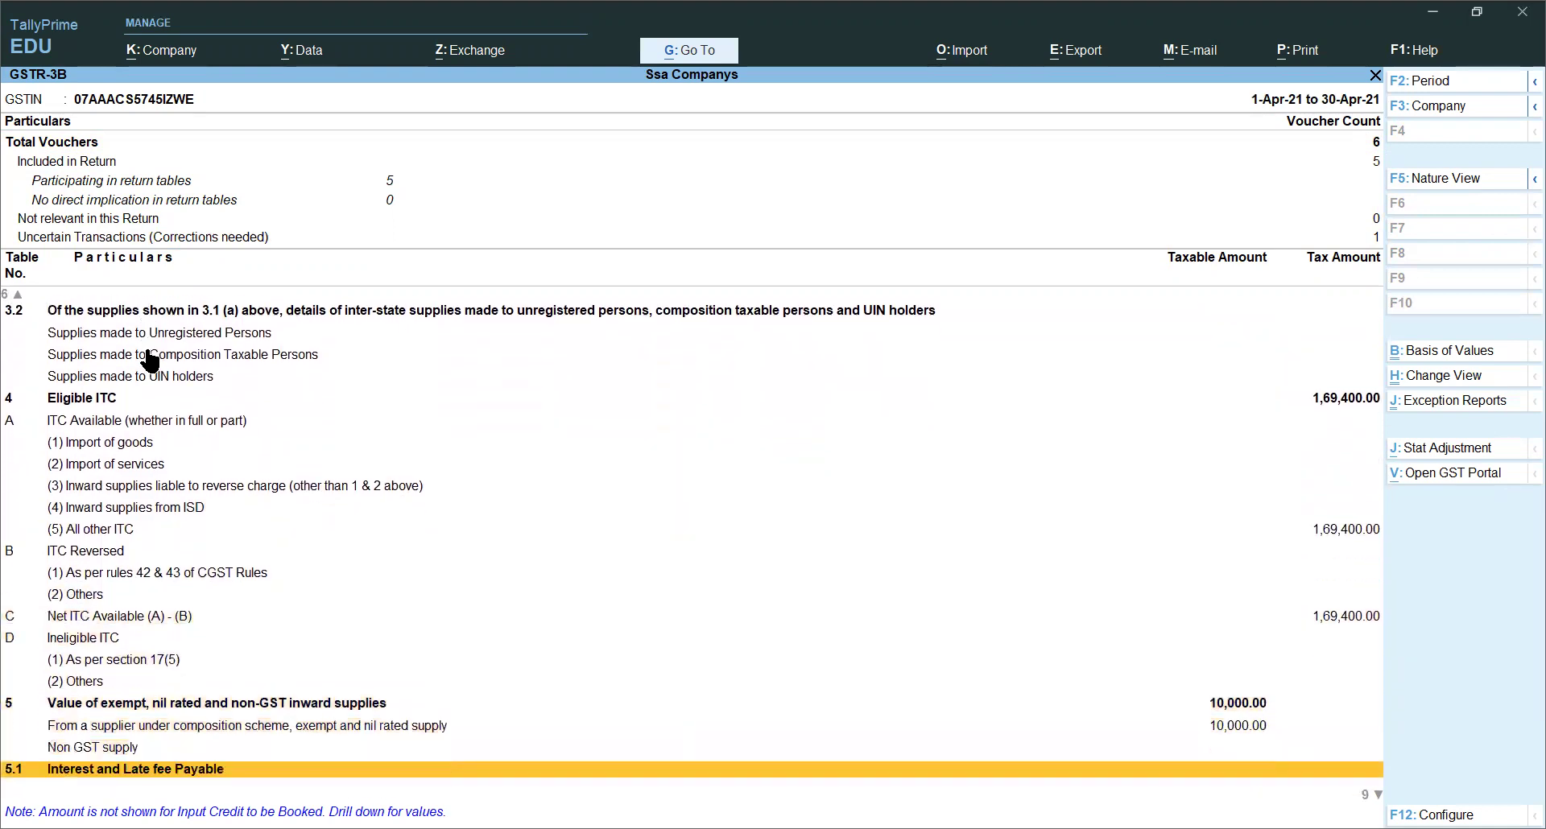
{"action": "key", "text": "Down"}
{"action": "key", "text": "Down"}
{"action": "key", "text": "Down"}
{"action": "key", "text": "Down"}
{"action": "key", "text": "Down"}
{"action": "key", "text": "Down"}
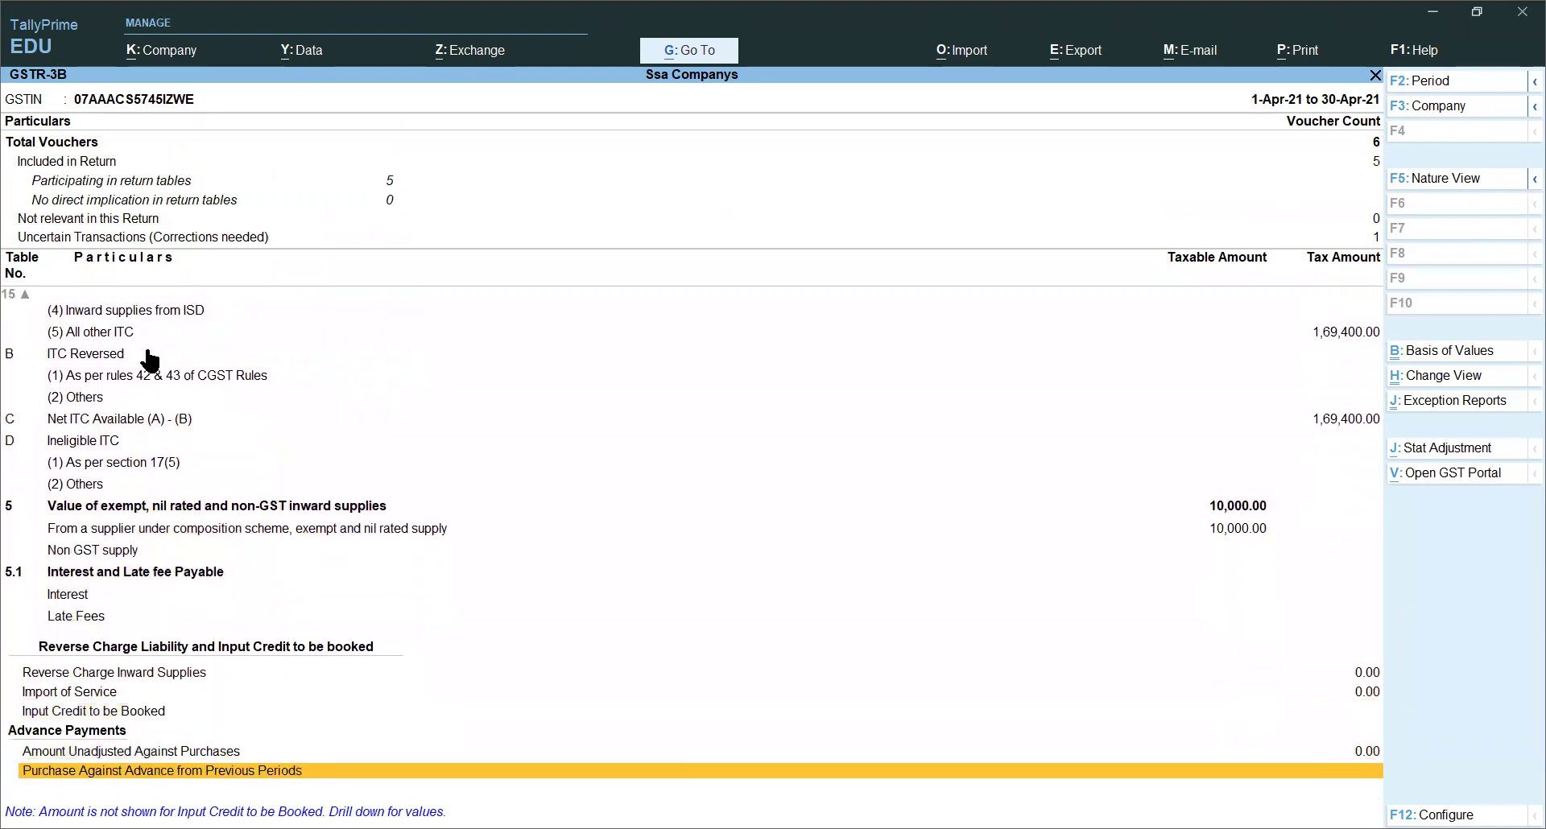
{"action": "key", "text": "Up"}
{"action": "key", "text": "Up"}
{"action": "key", "text": "Up"}
{"action": "key", "text": "Up"}
{"action": "key", "text": "Up"}
{"action": "key", "text": "Up"}
{"action": "key", "text": "Up"}
{"action": "key", "text": "Up"}
{"action": "key", "text": "Up"}
{"action": "key", "text": "Up"}
{"action": "key", "text": "Up"}
{"action": "key", "text": "Up"}
{"action": "key", "text": "Up"}
{"action": "key", "text": "Up"}
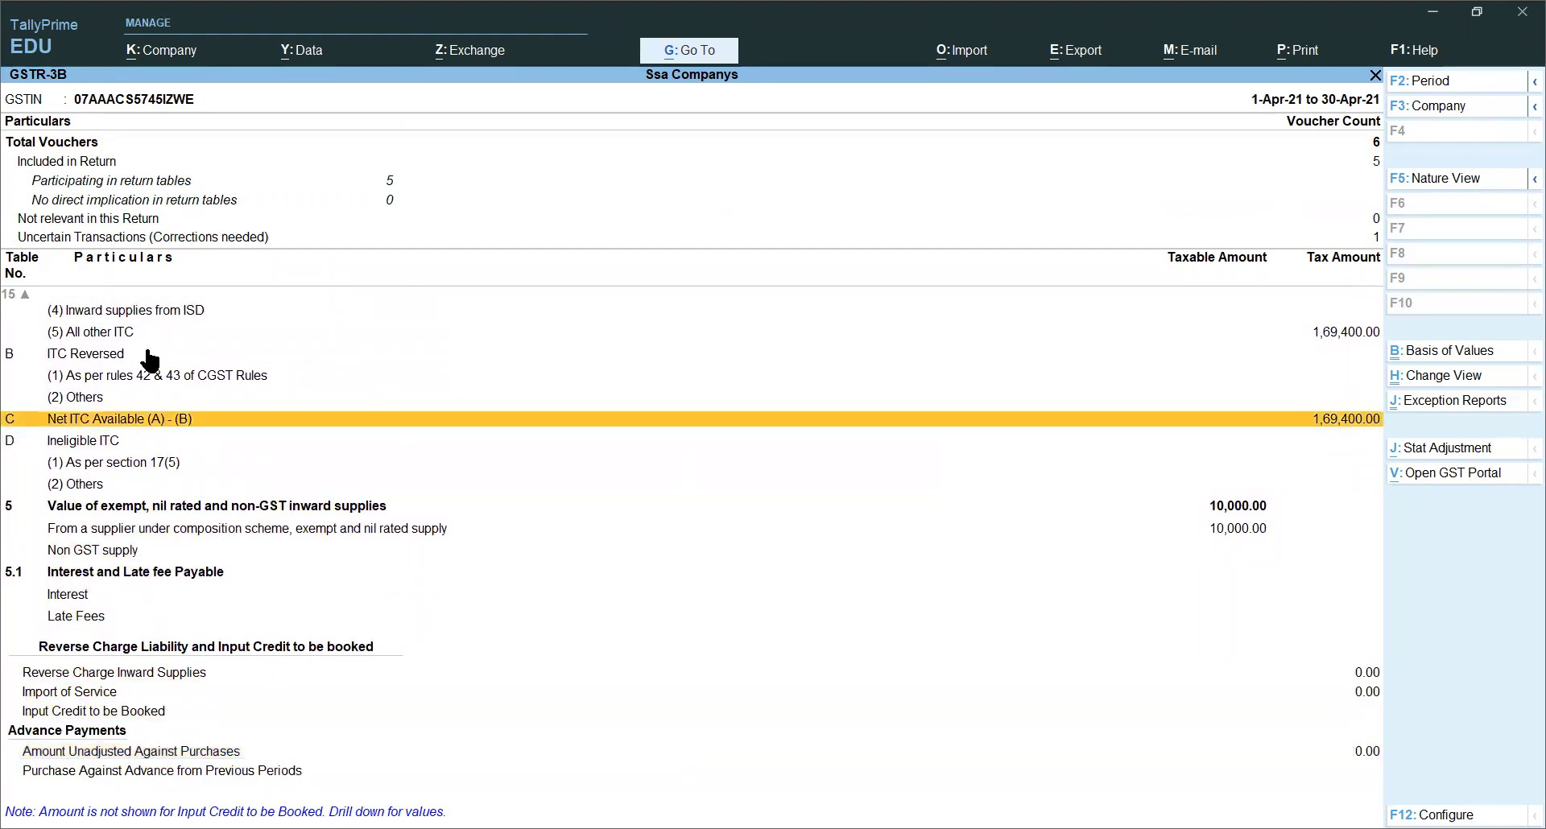
{"action": "key", "text": "Escape"}
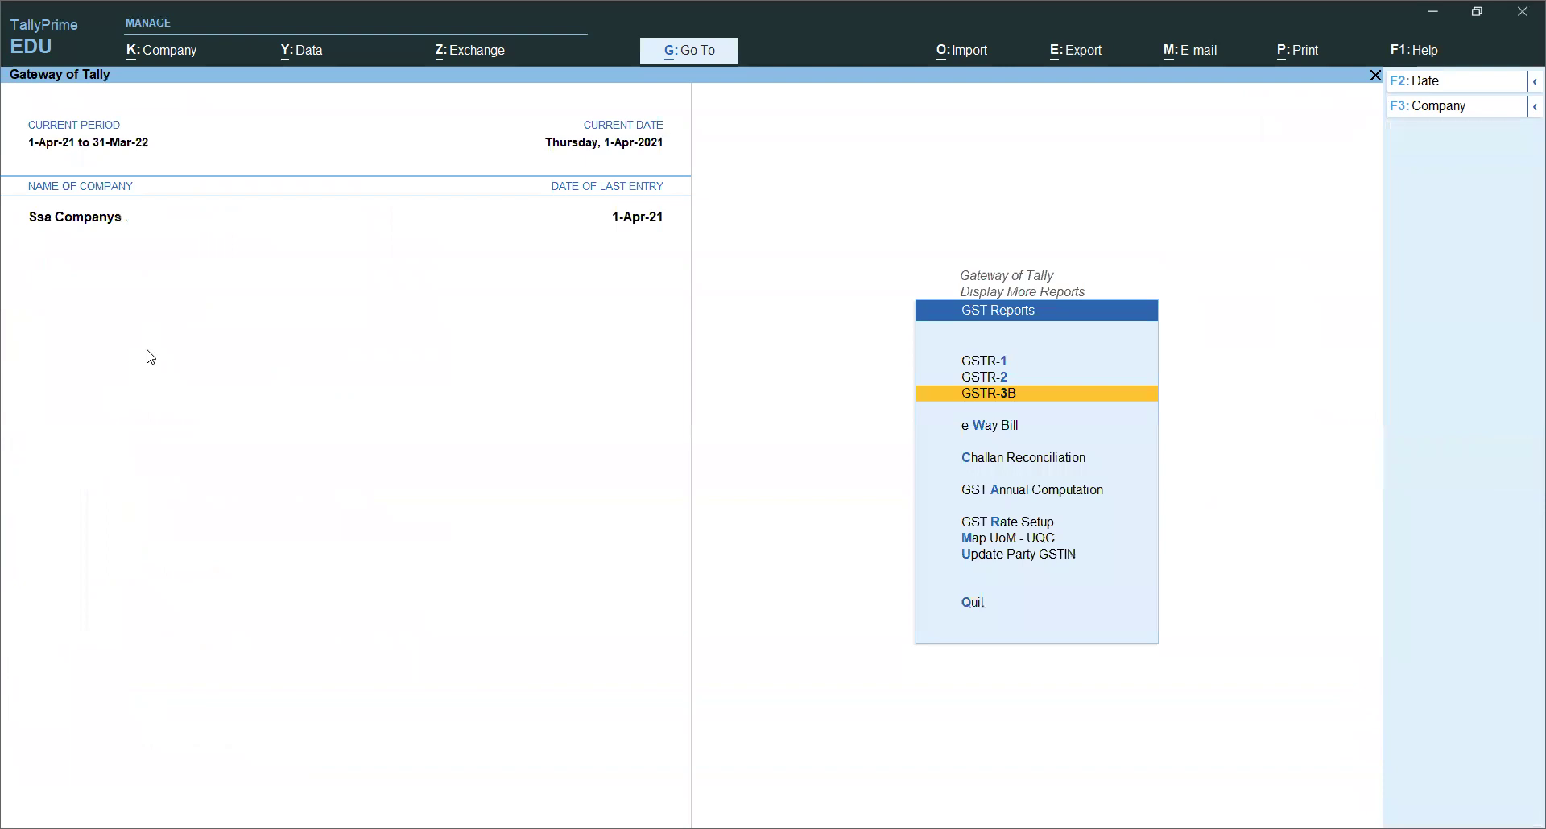
Step: From Gateway of Tally, view the detailed Balance Sheet totalling 14,73,060.00 on each side, then close it
{"action": "key", "text": "Escape"}
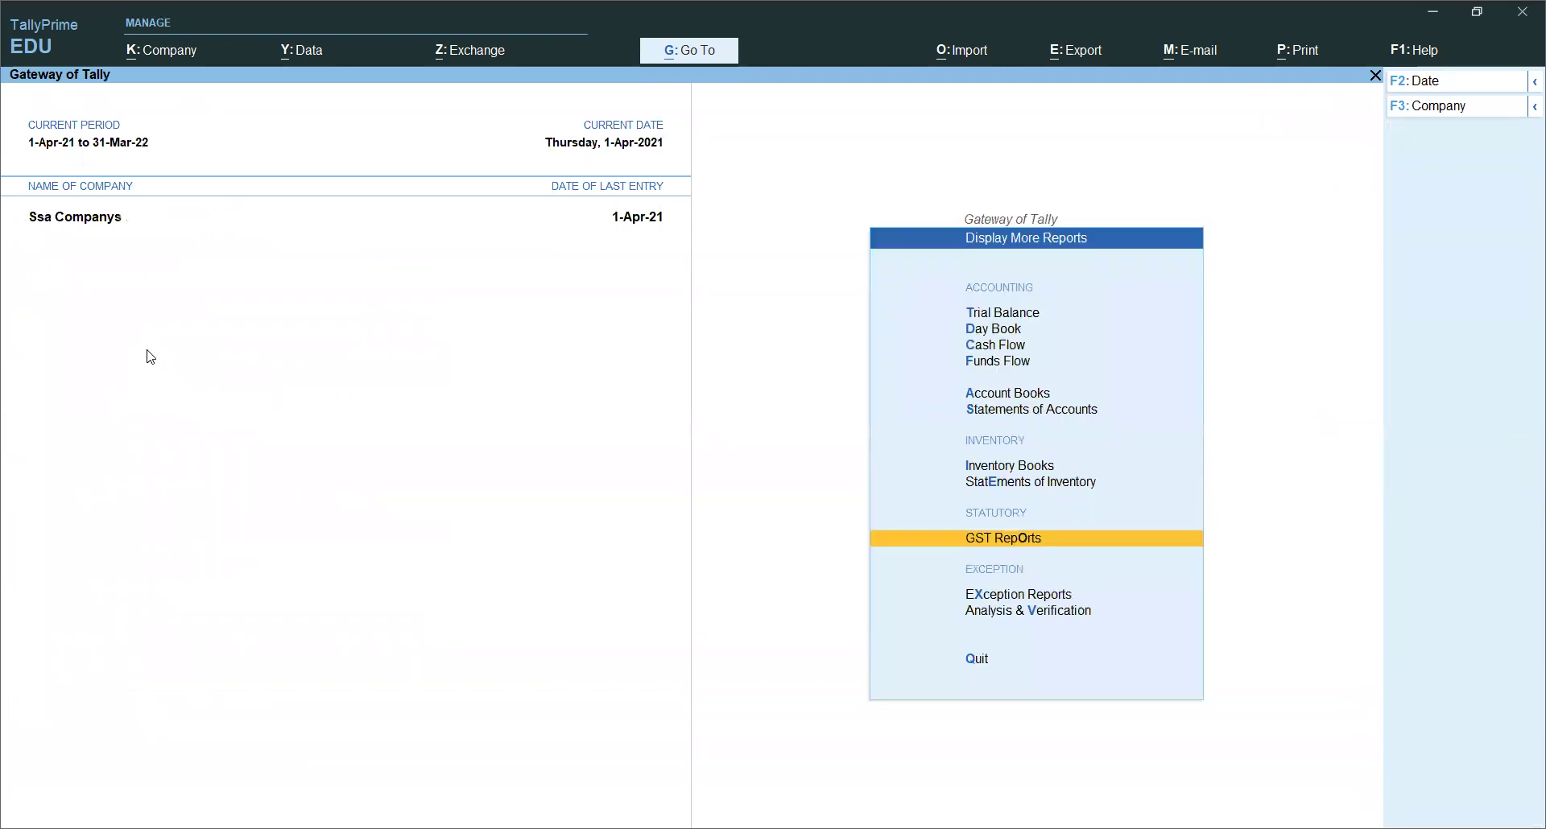
{"action": "key", "text": "Escape"}
{"action": "key", "text": "Up"}
{"action": "key", "text": "Up"}
{"action": "key", "text": "Up"}
{"action": "key", "text": "Up"}
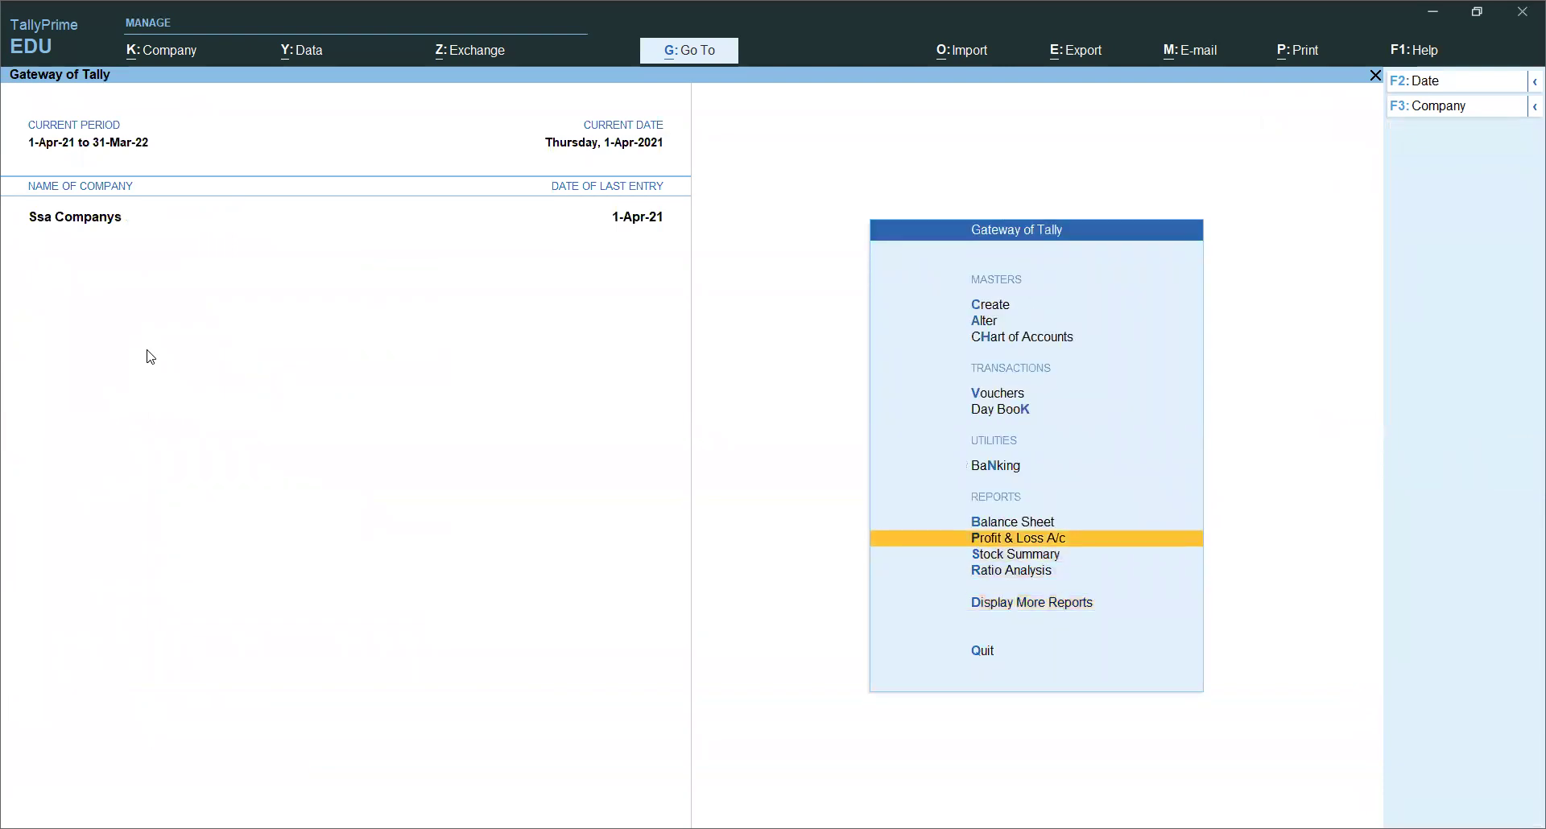
{"action": "key", "text": "Return"}
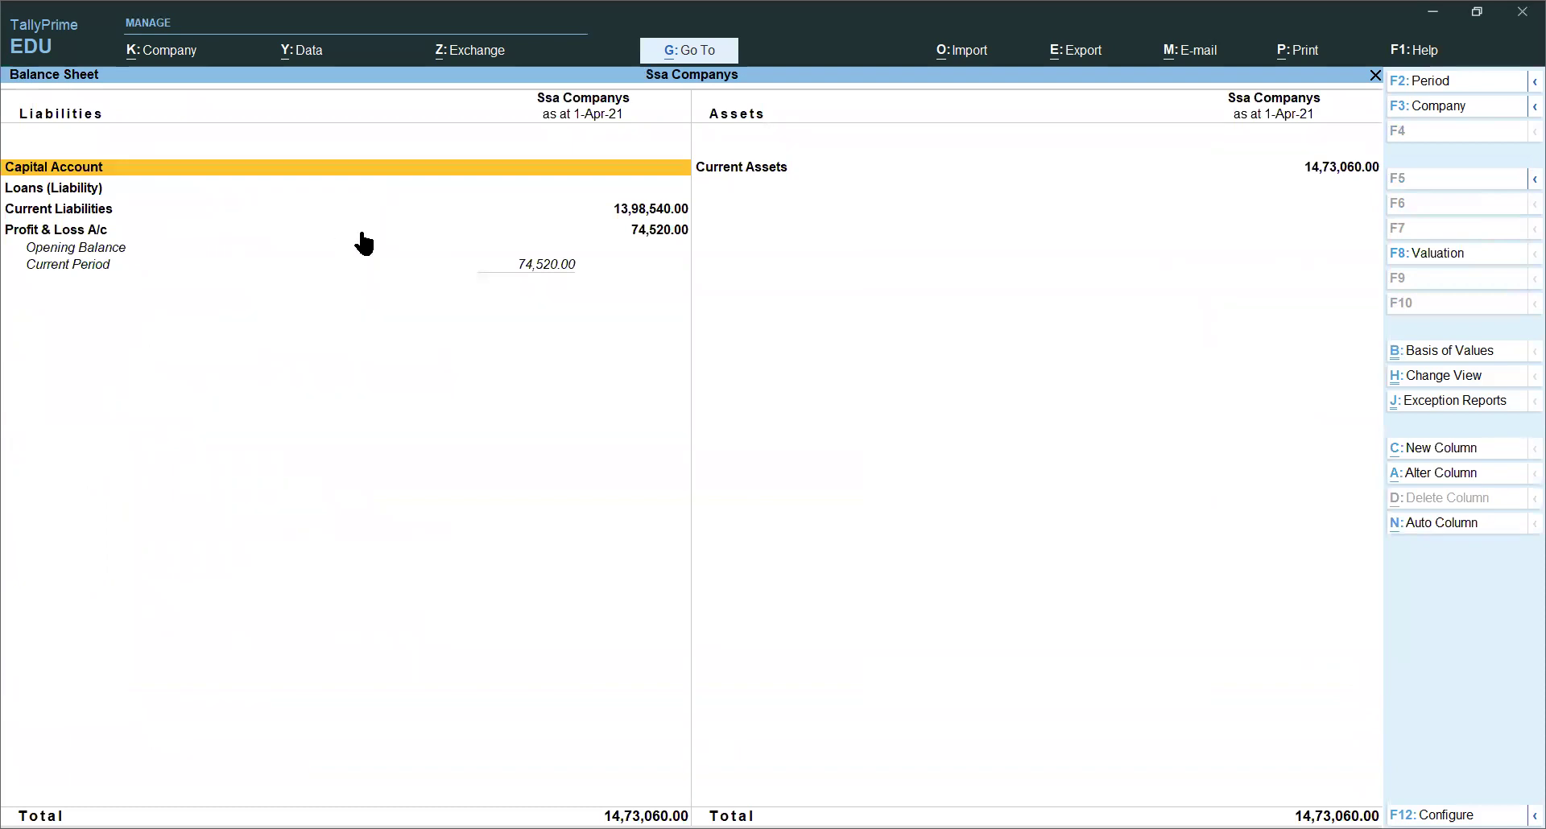
{"action": "key", "text": "alt+F5"}
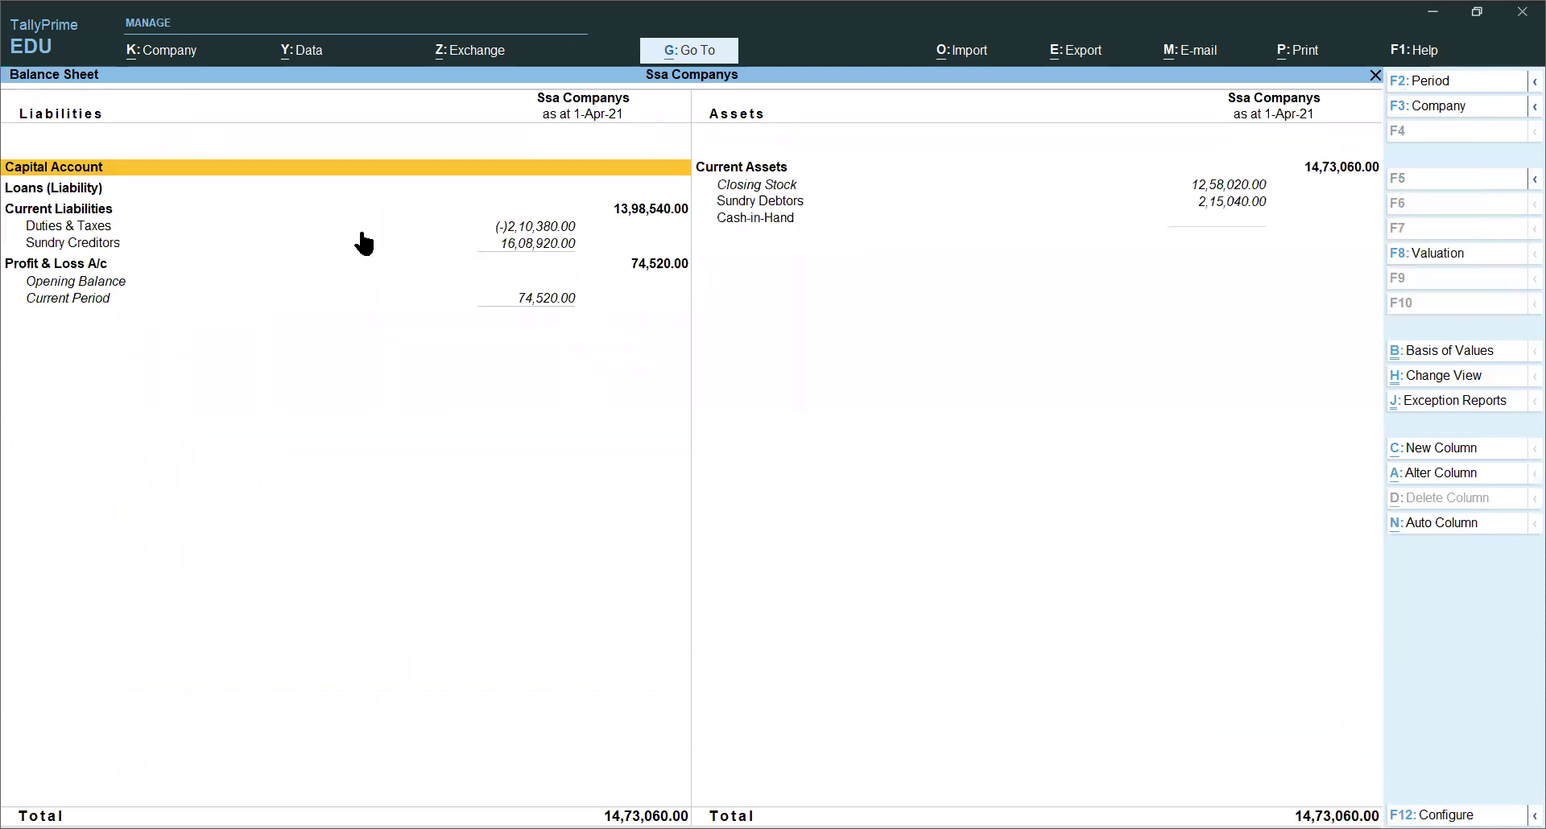
{"action": "key", "text": "Escape"}
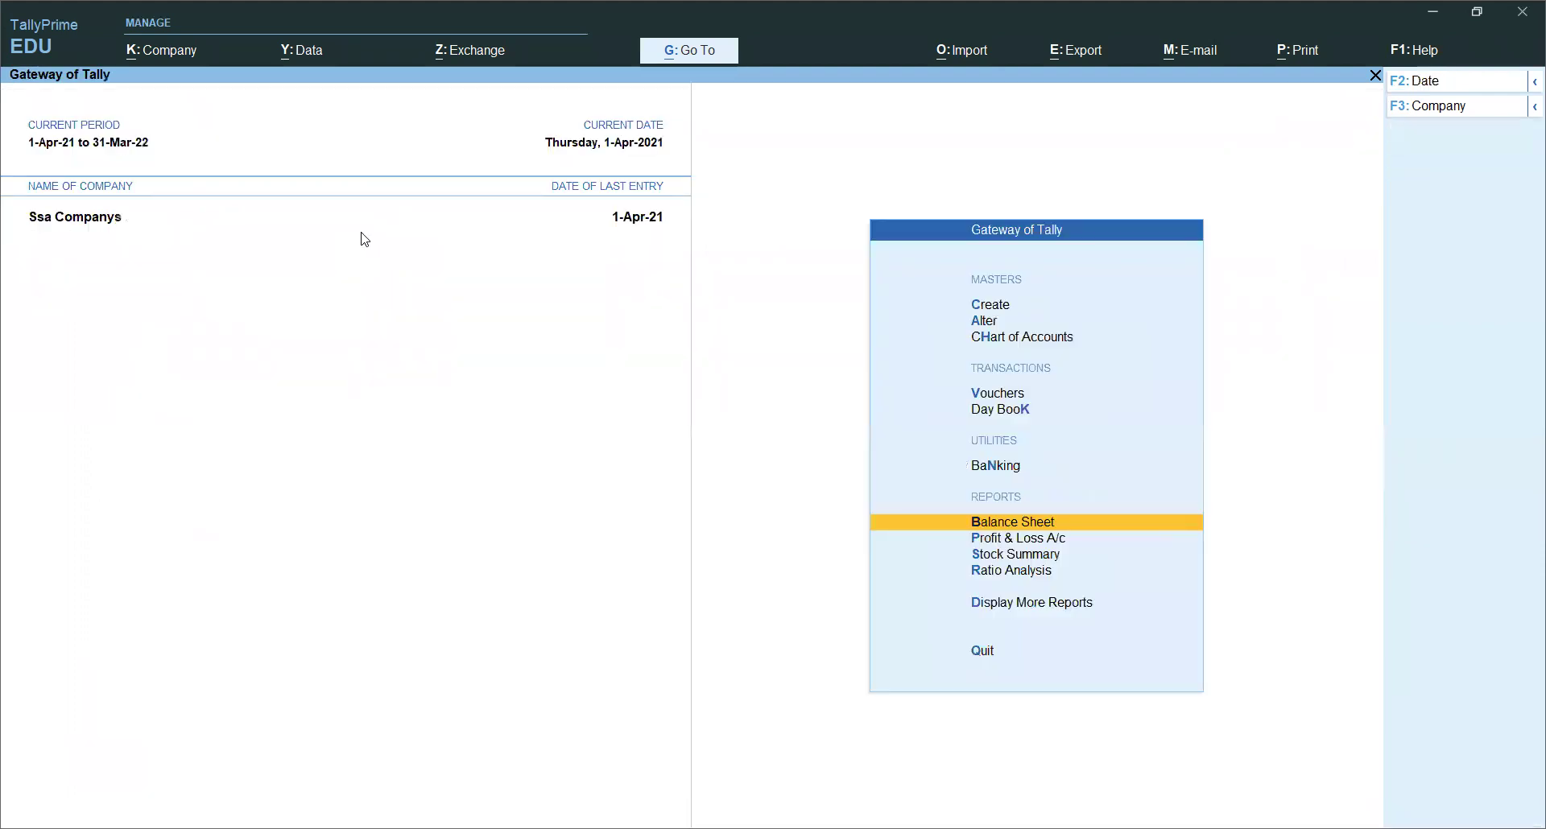
Step: Review the detailed Profit & Loss A/c showing Nett Profit 74,520.00
{"action": "key", "text": "Down"}
{"action": "key", "text": "Return"}
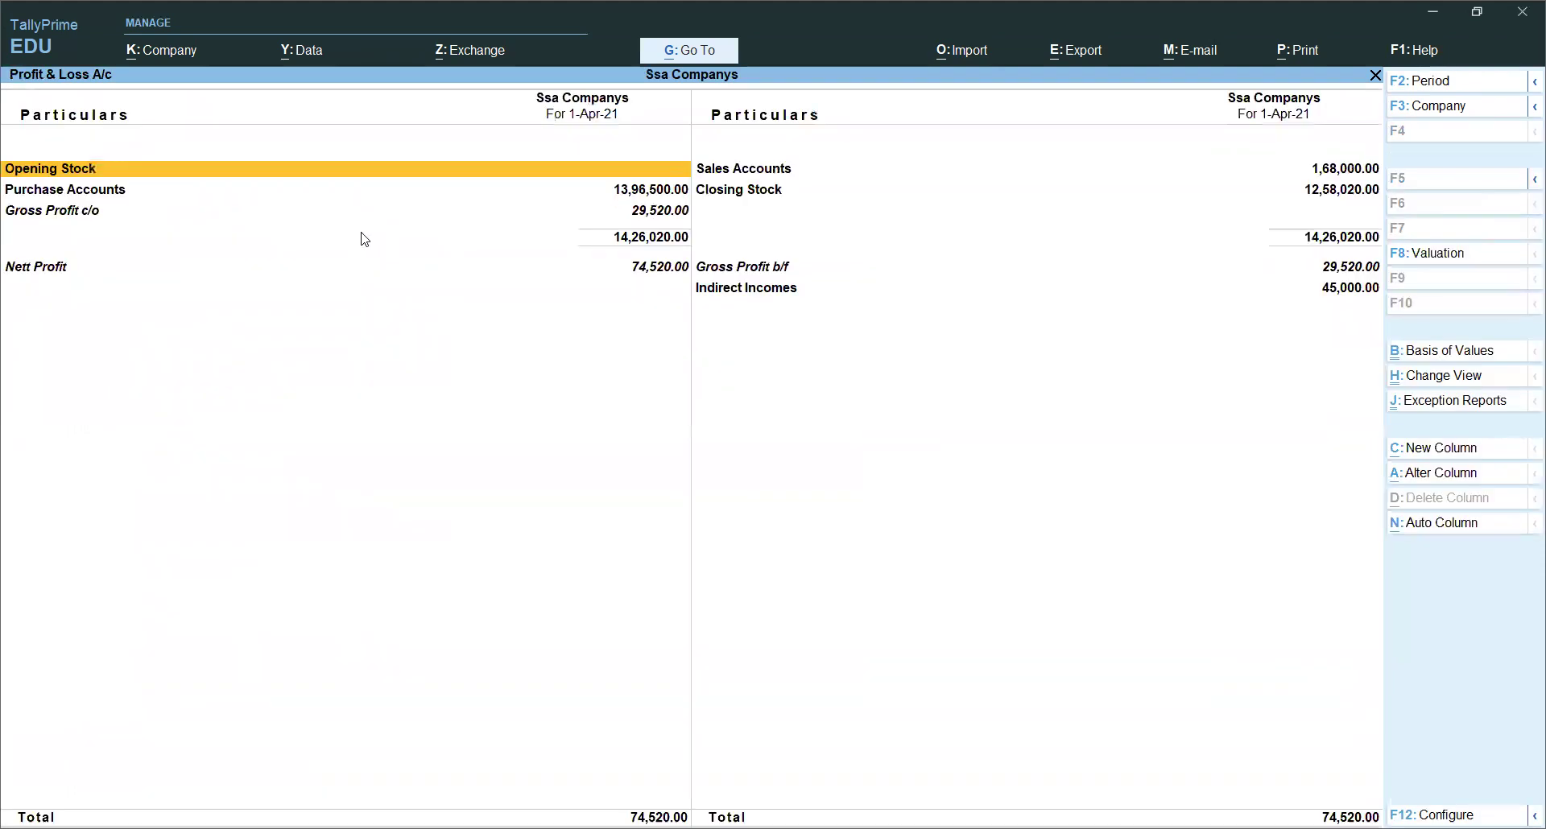
{"action": "key", "text": "alt+F5"}
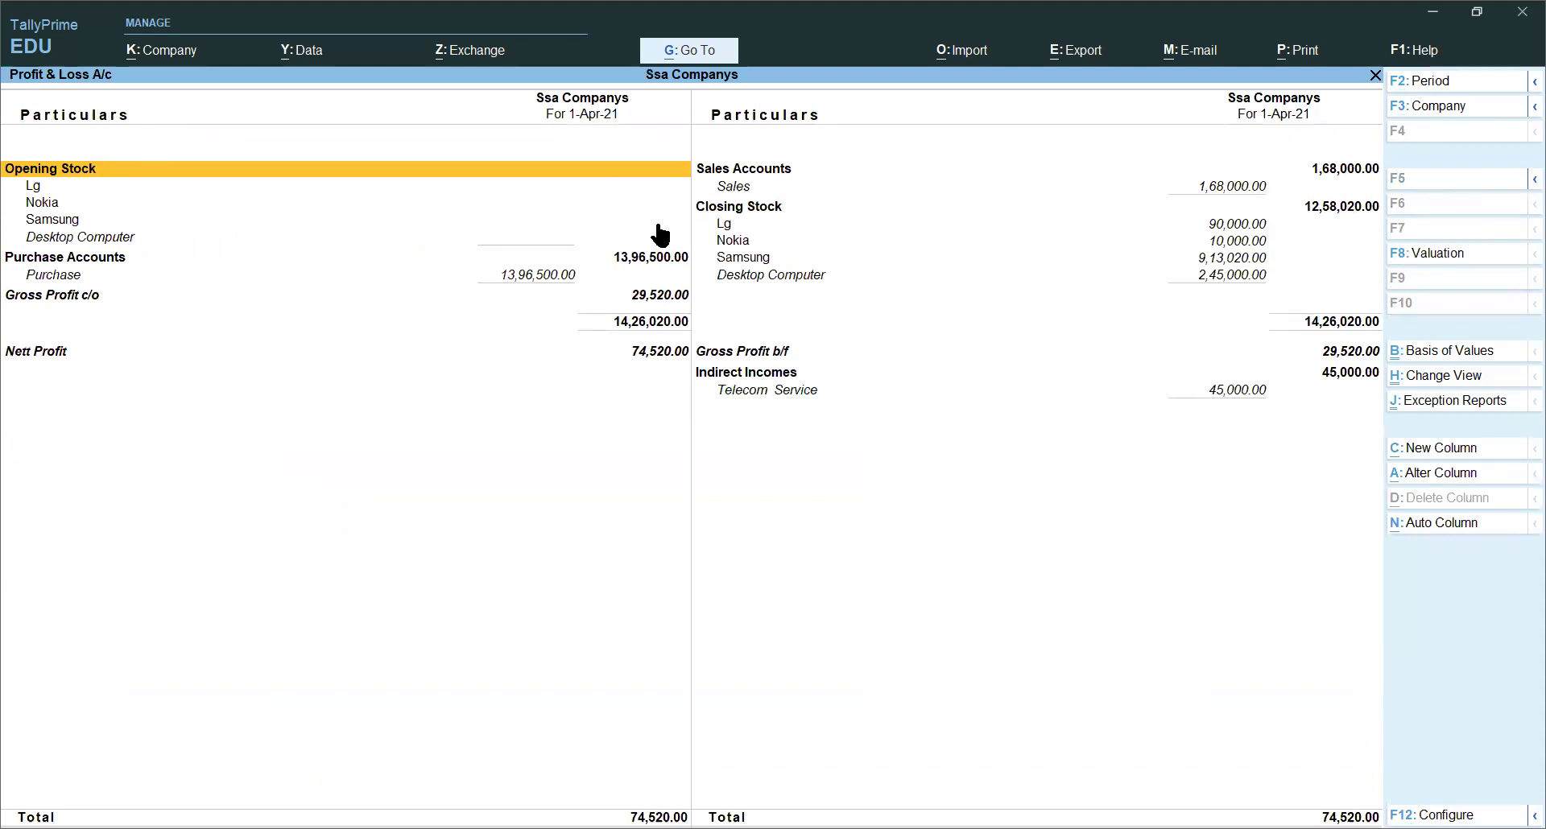
{"action": "key", "text": "Escape"}
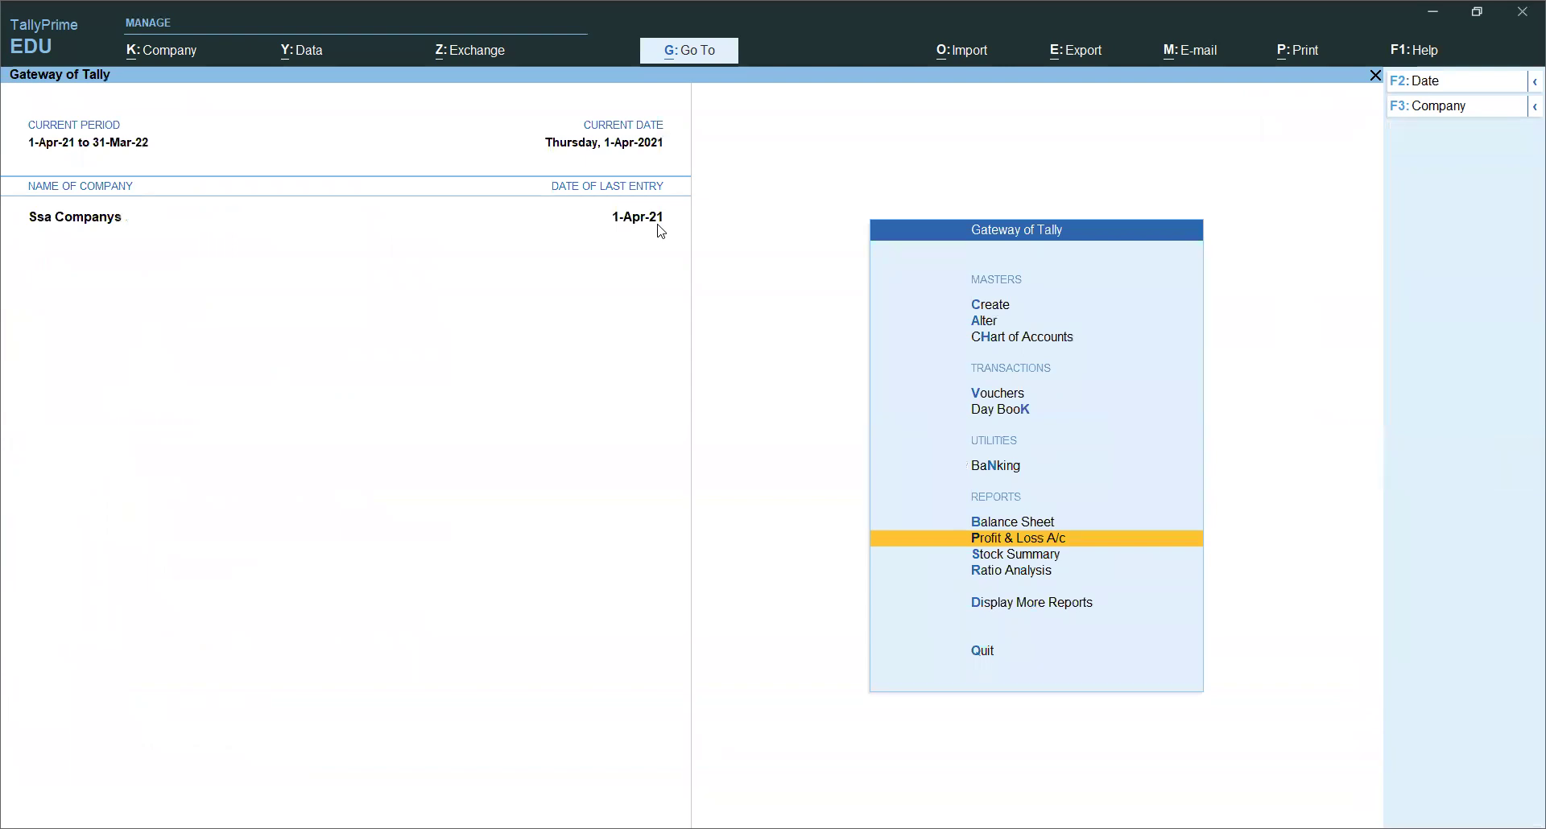
Step: Decline the Quit prompt and open the Day Book listing six vouchers
{"action": "key", "text": "Escape"}
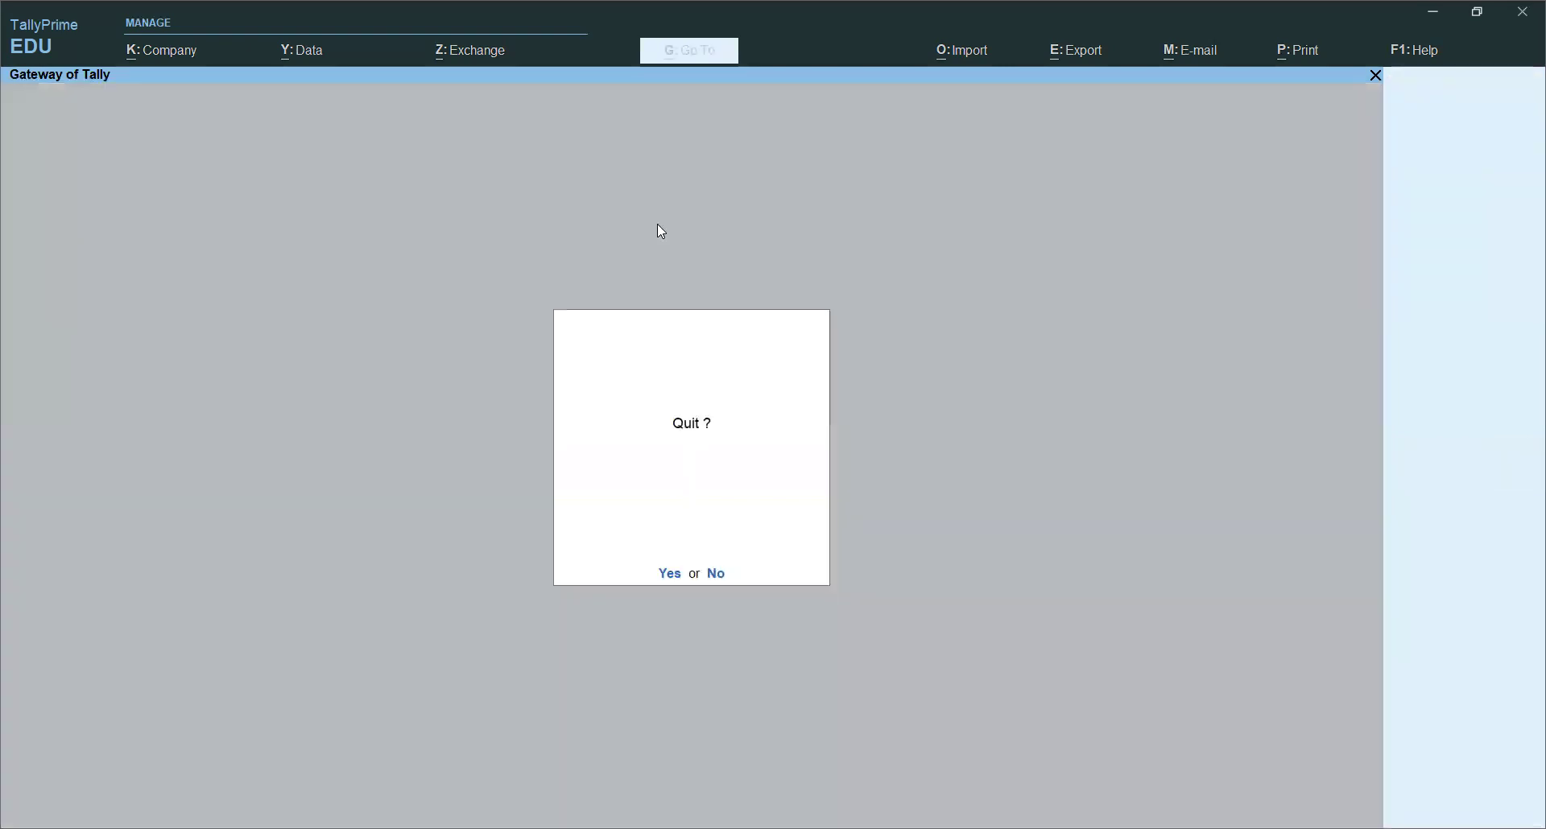
{"action": "key", "text": "Escape"}
{"action": "key", "text": "Down"}
{"action": "key", "text": "Down"}
{"action": "key", "text": "Down"}
{"action": "key", "text": "Down"}
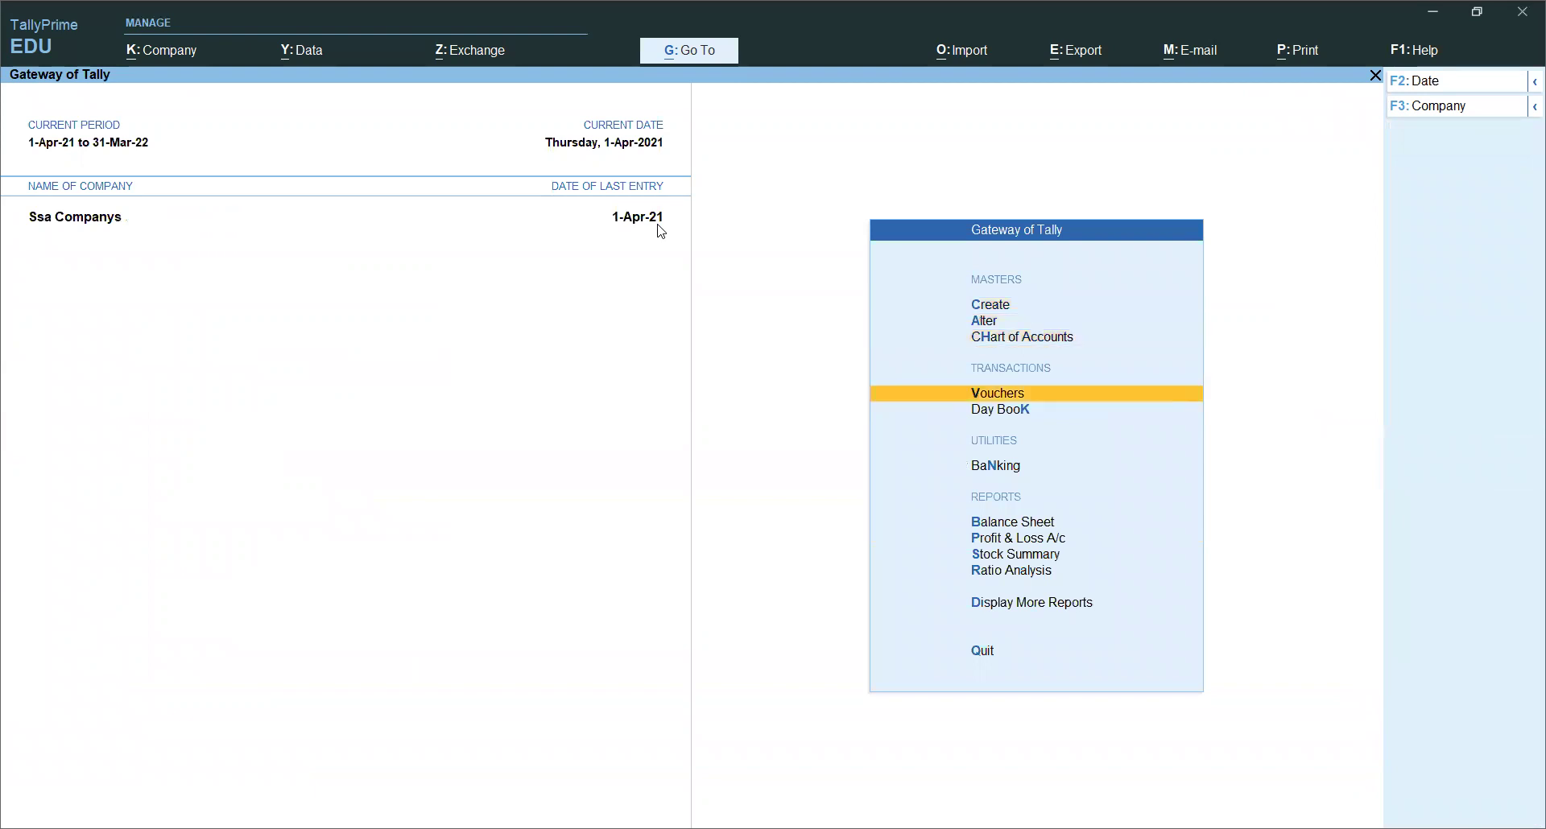
{"action": "key", "text": "Return"}
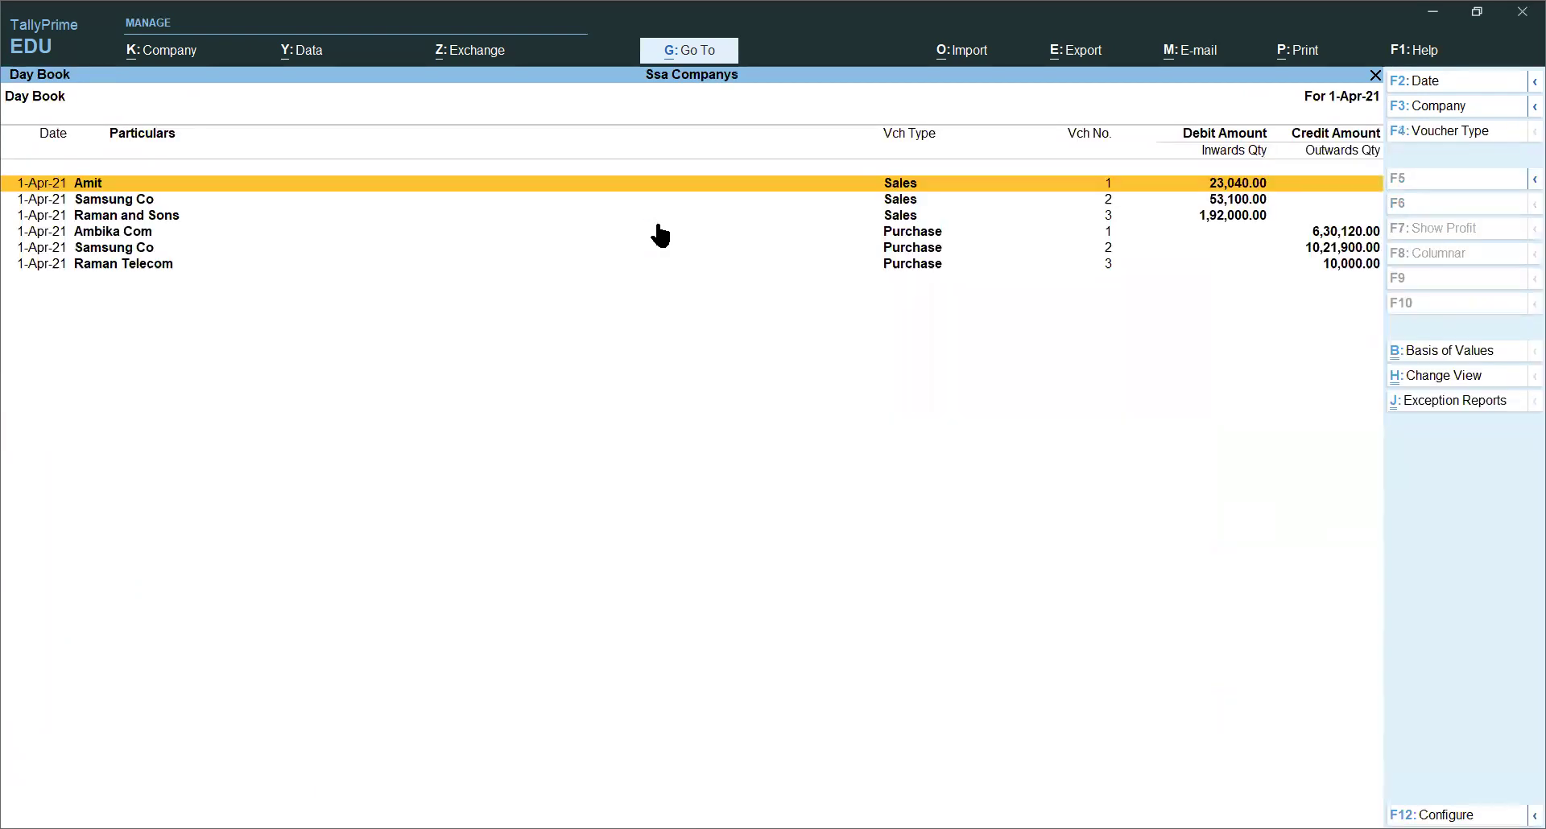